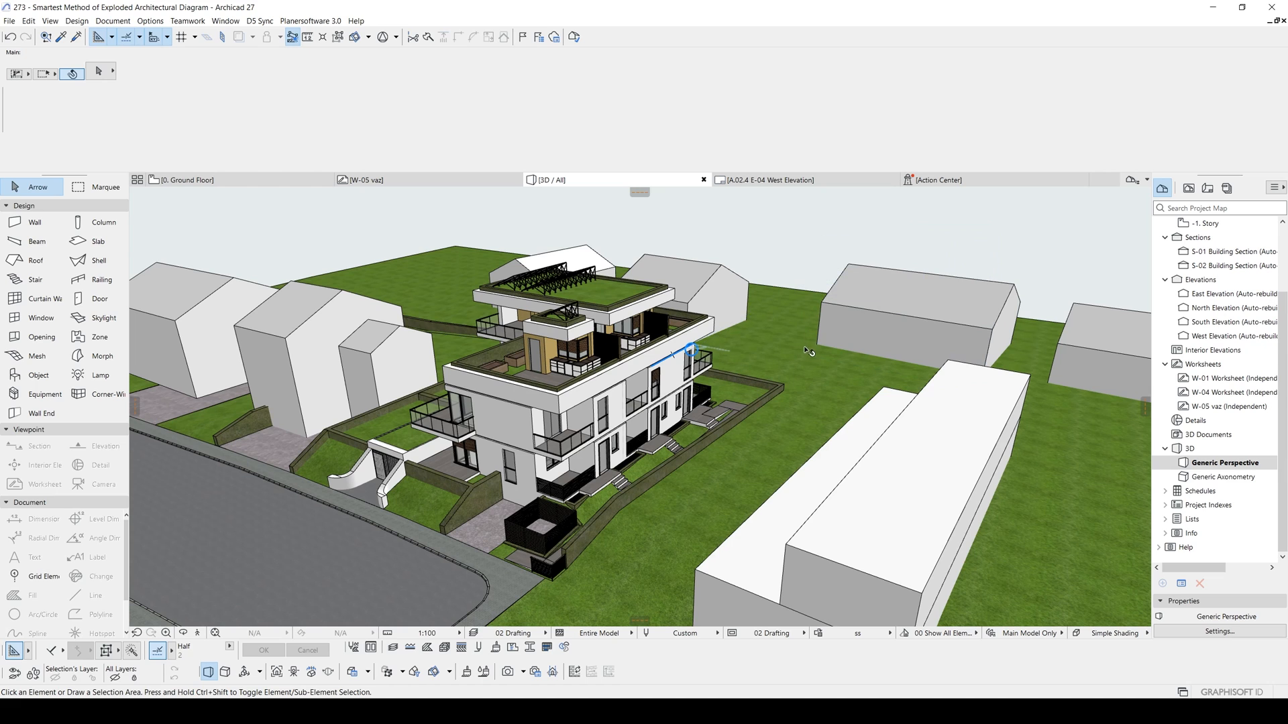
# Open the Generic Axonometry and orient it to show the terraced house from its road-side corner, centred among the neighbouring buildings
pyautogui.moveTo(440, 321); pyautogui.dragTo(500, 326, button='middle')
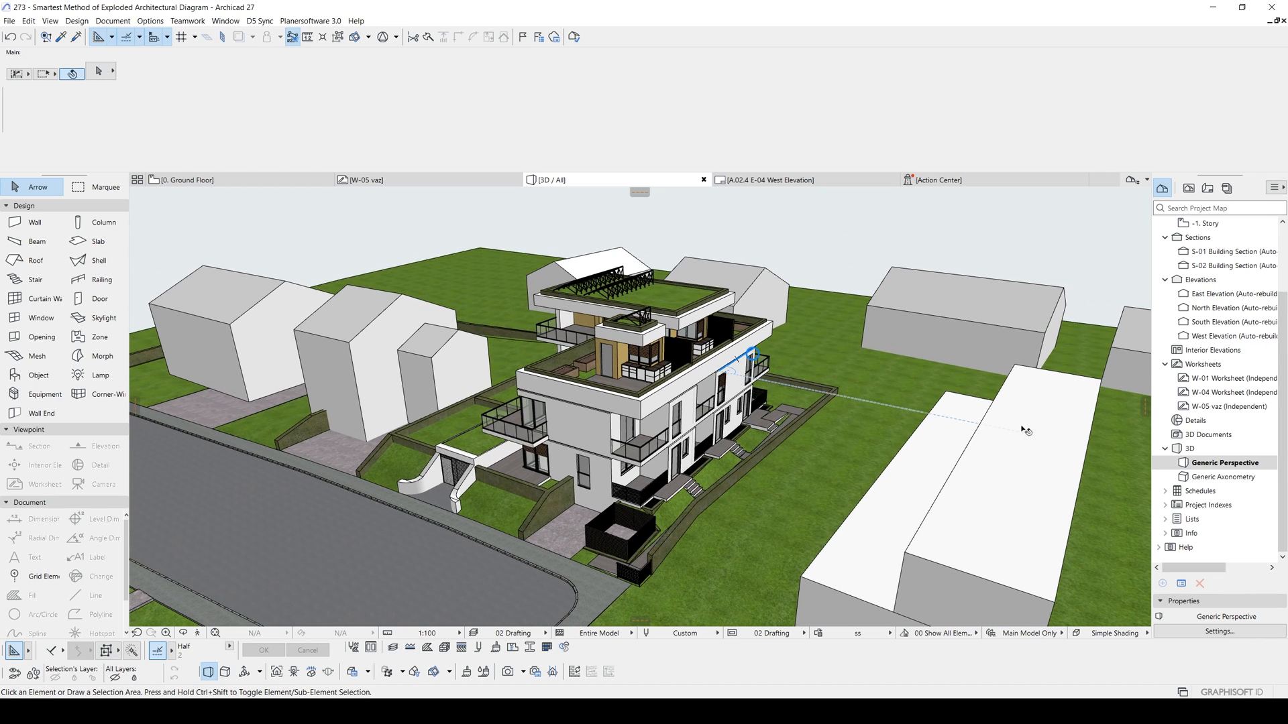
pyautogui.doubleClick(1202, 478)
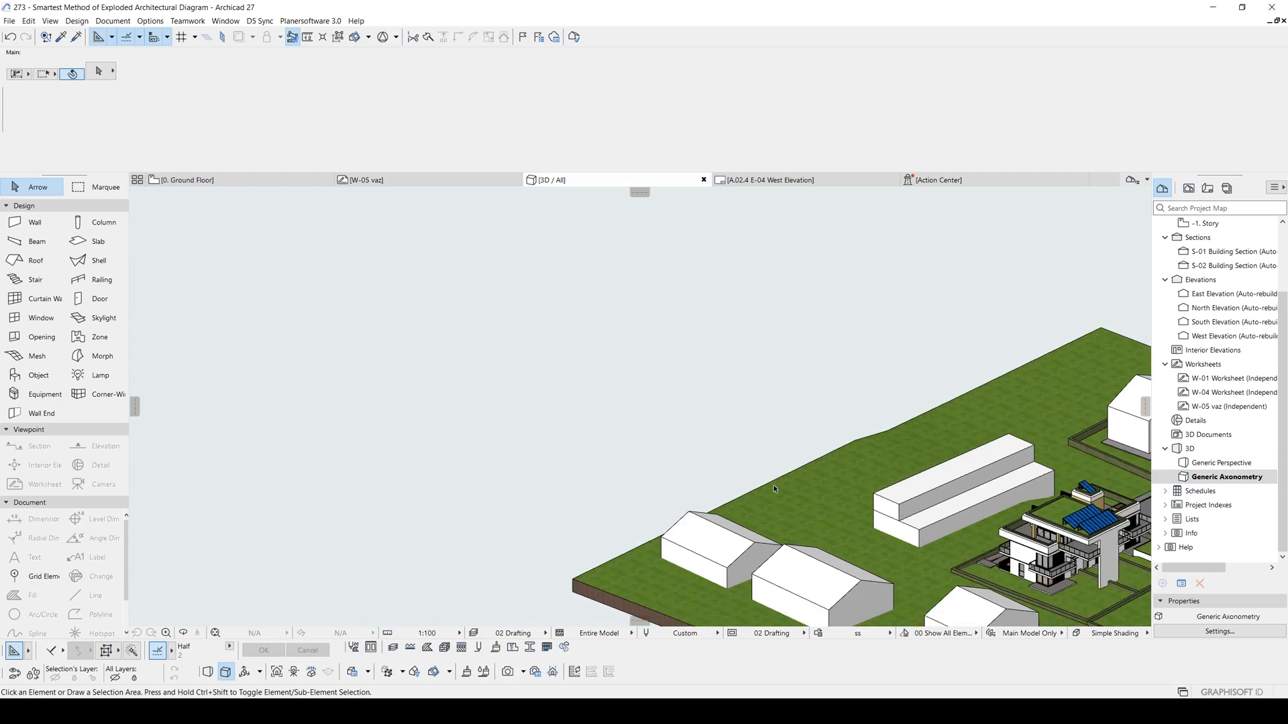
pyautogui.scroll(3, 767, 464)
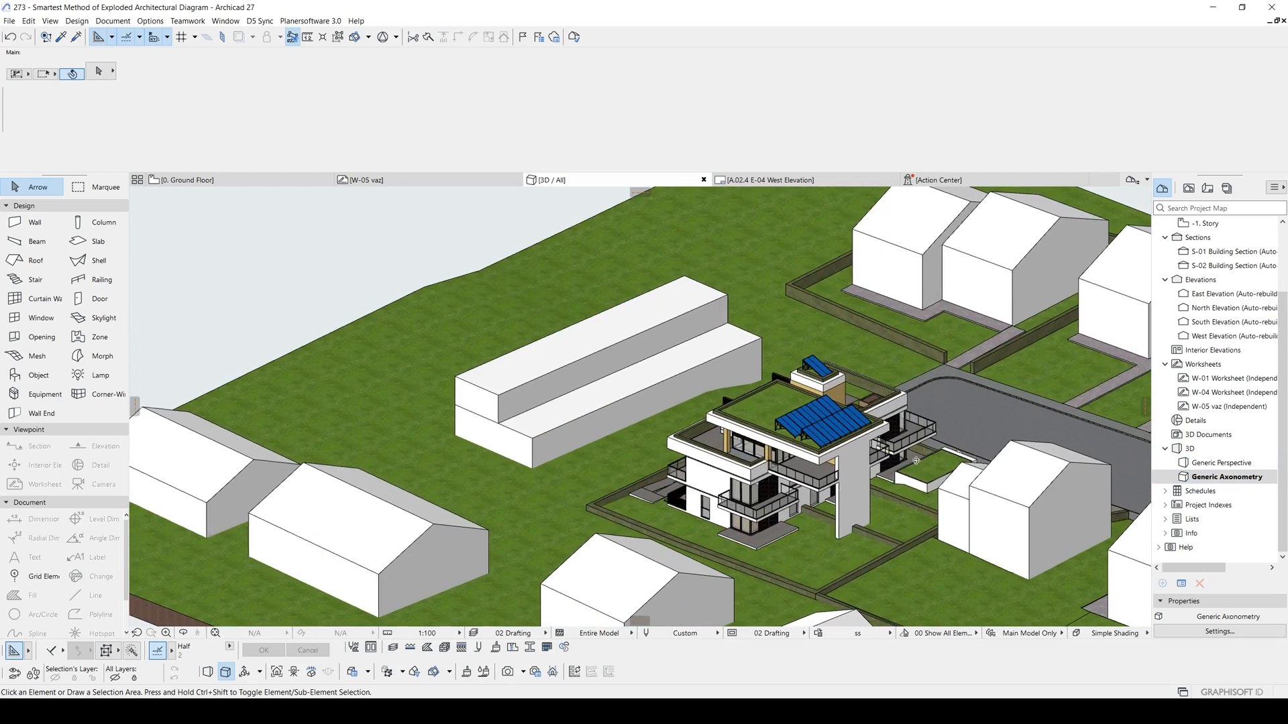
pyautogui.keyDown('shift'); pyautogui.moveTo(920, 467); pyautogui.dragTo(80, 492, button='middle'); pyautogui.keyUp('shift')
pyautogui.keyDown('shift'); pyautogui.moveTo(349, 495); pyautogui.dragTo(697, 463, button='middle'); pyautogui.keyUp('shift')
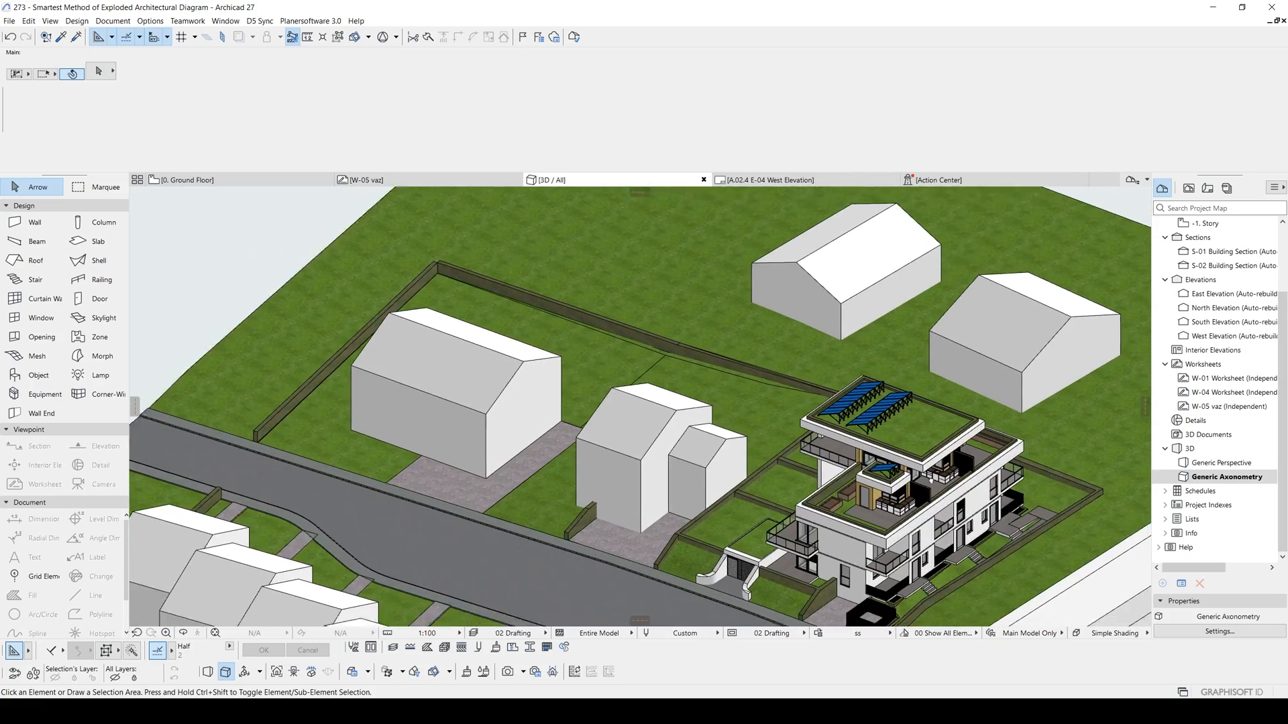
pyautogui.moveTo(949, 472); pyautogui.dragTo(682, 420, button='middle')
pyautogui.scroll(2, 811, 376)
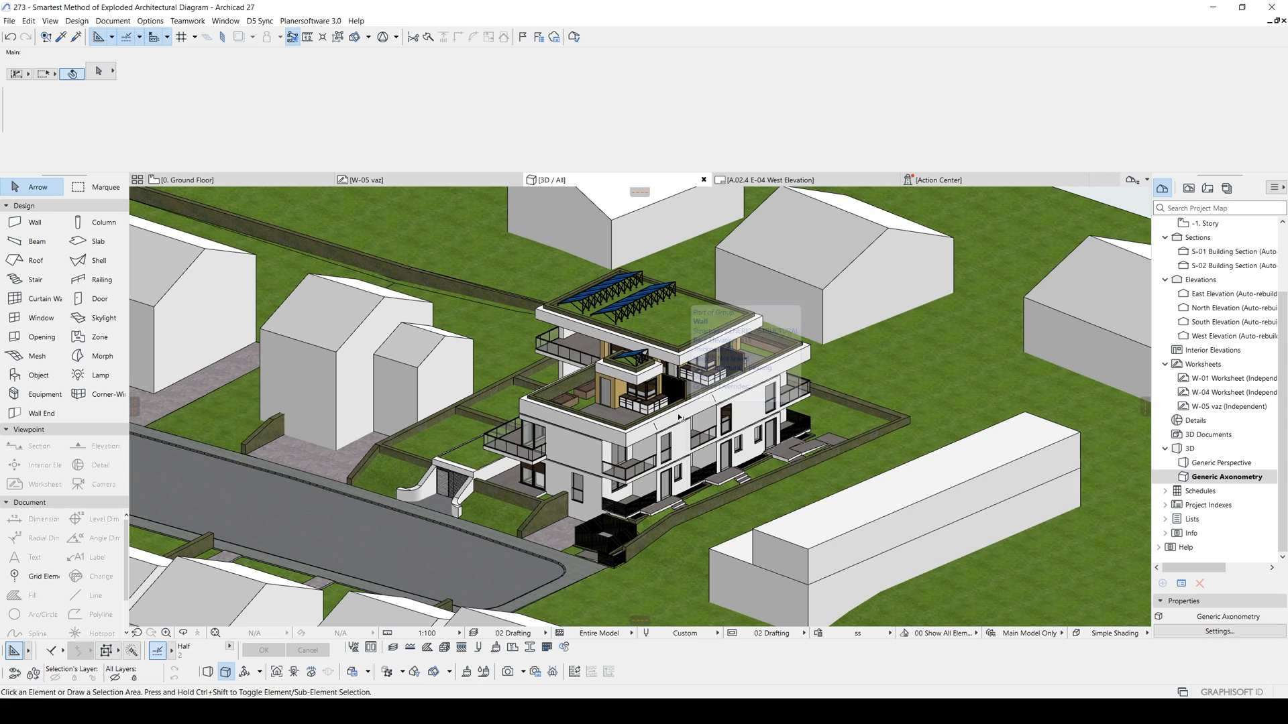
pyautogui.moveTo(690, 414); pyautogui.dragTo(690, 412, button='middle')
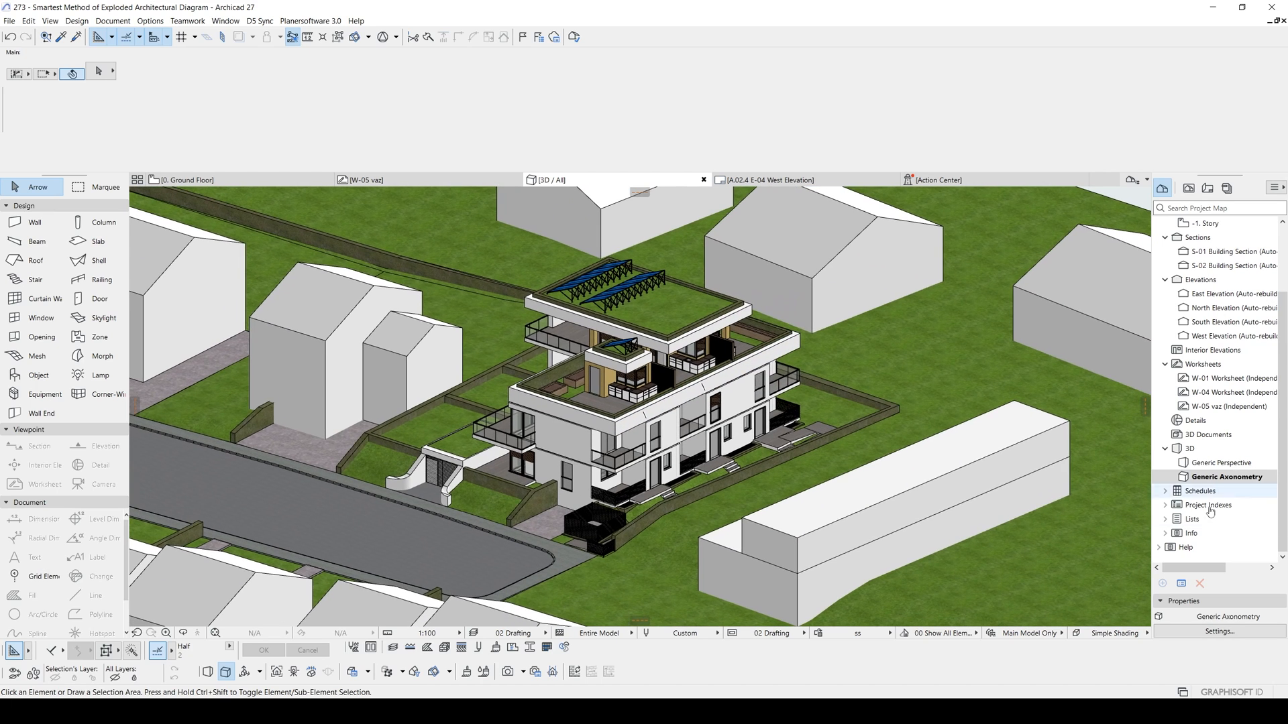
# Save the current Generic Axonometry as a new view with the 02 Drafting layer combination at 1:100
pyautogui.rightClick(1221, 478)
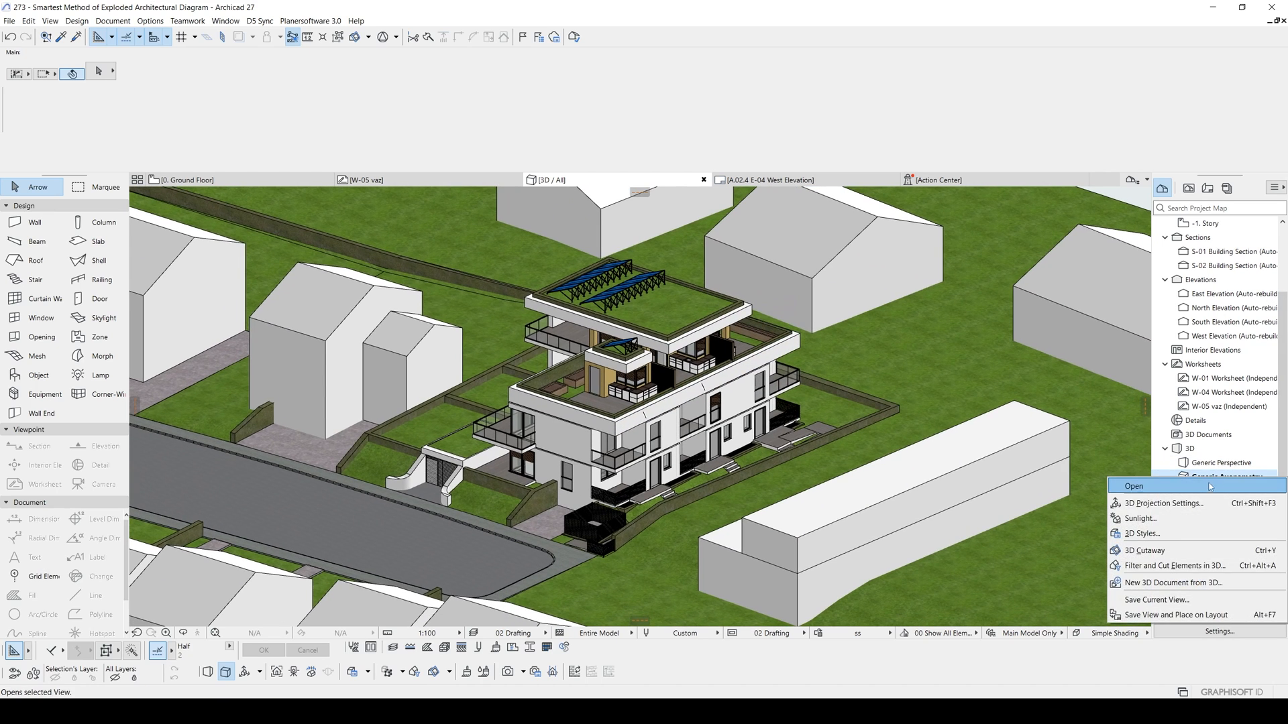
pyautogui.click(1173, 601)
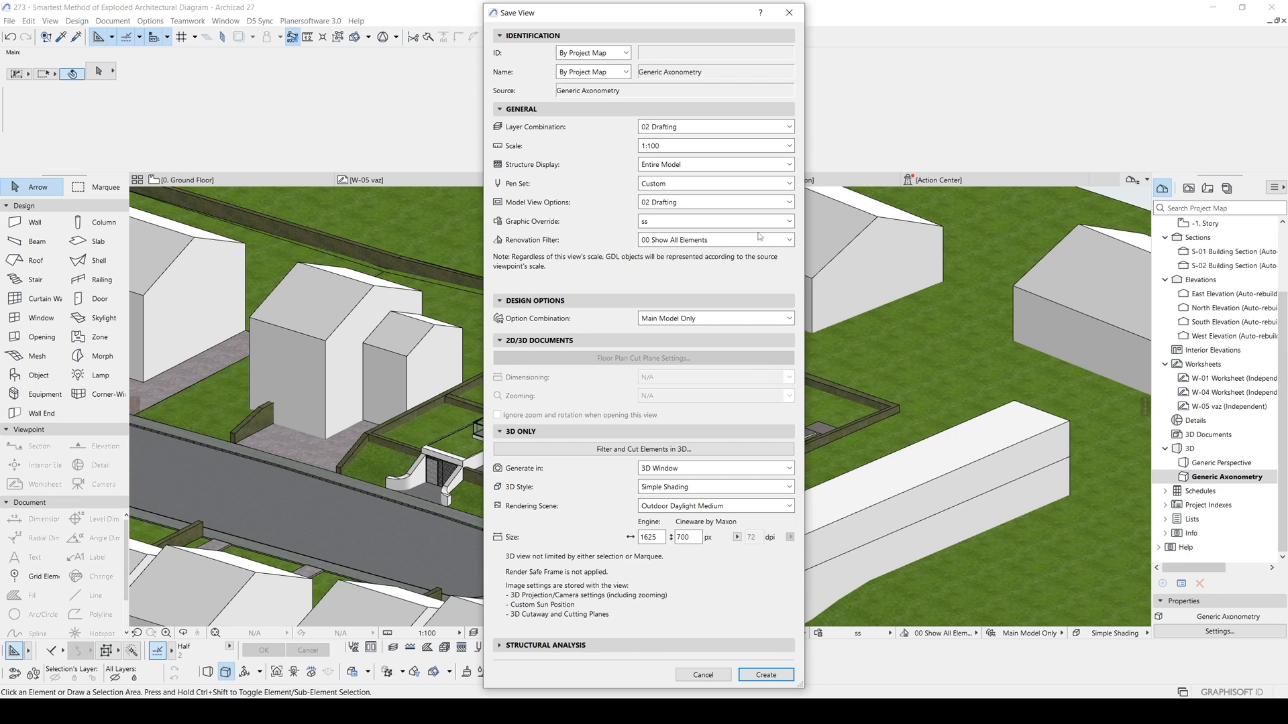
pyautogui.moveTo(608, 19); pyautogui.dragTo(930, 125)
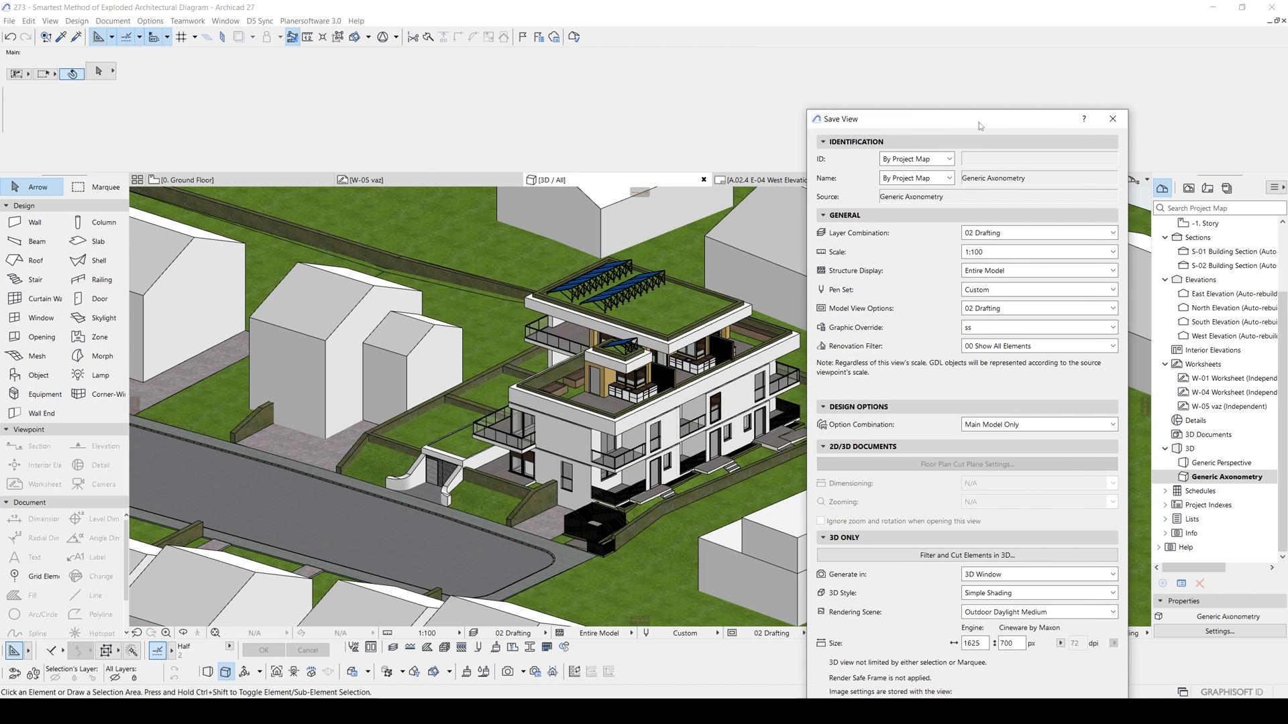
pyautogui.moveTo(979, 126); pyautogui.dragTo(807, 36)
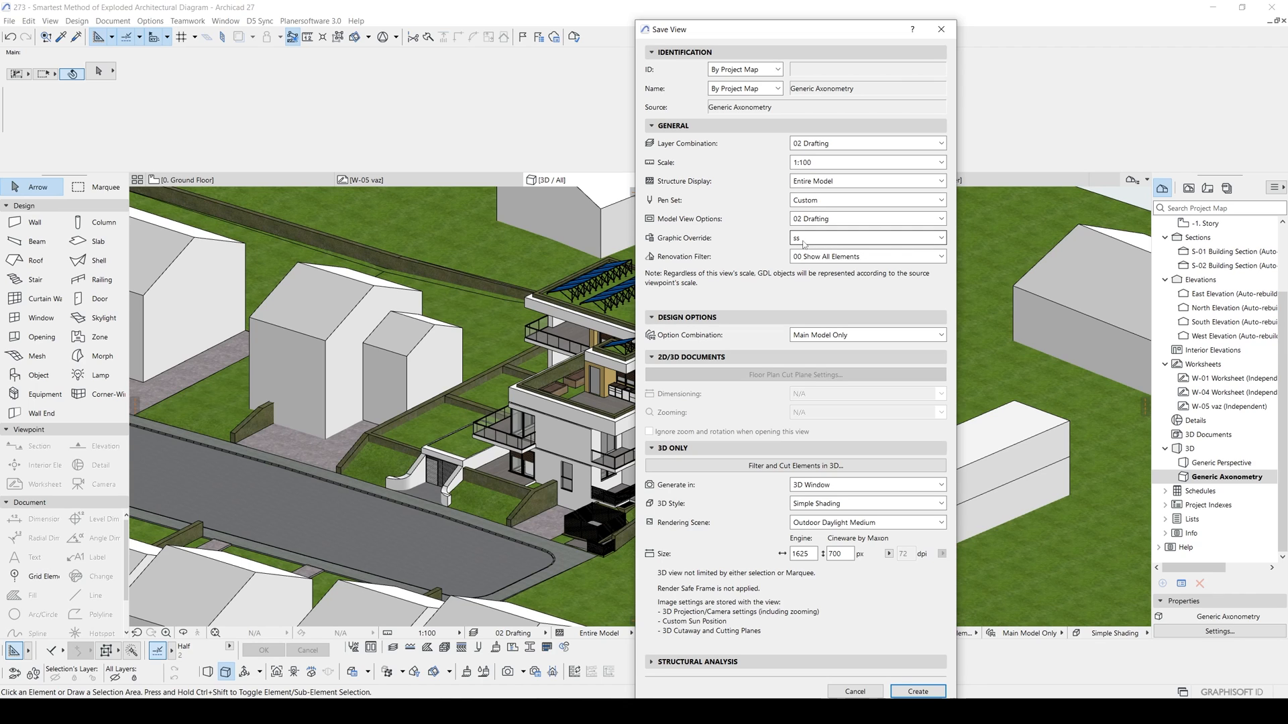
pyautogui.click(915, 692)
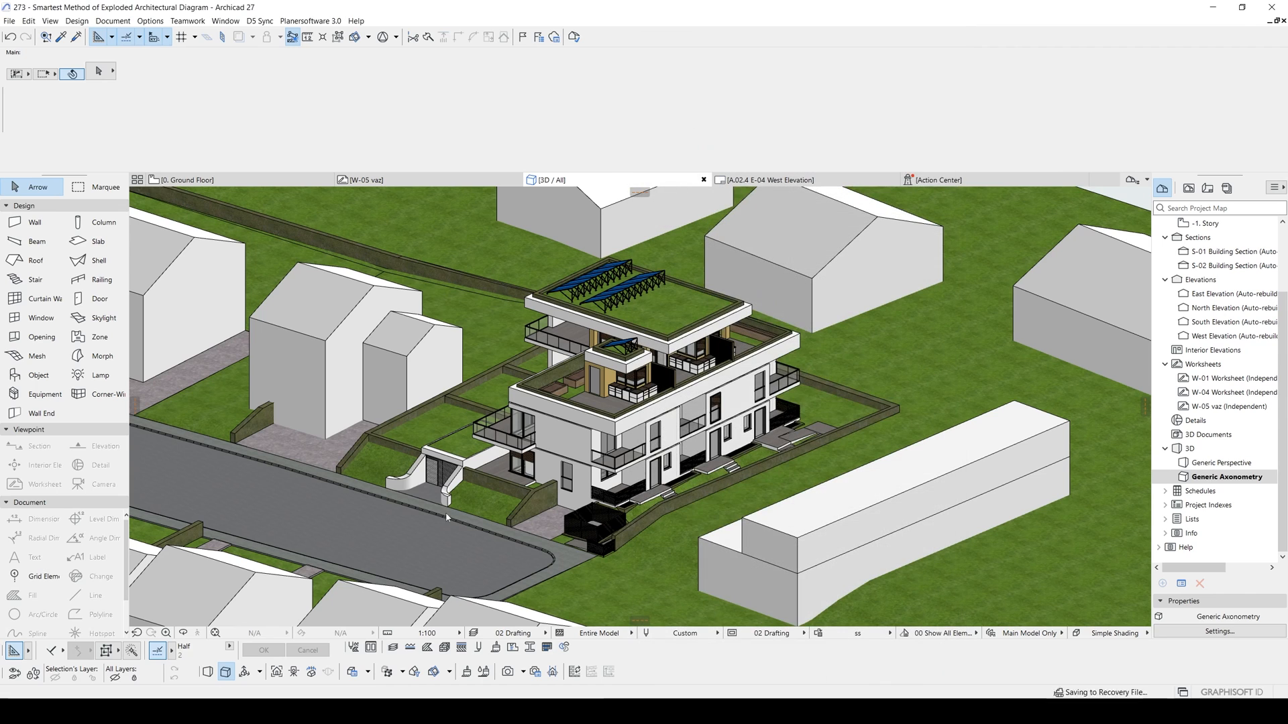
# Check the saved Generic Axonometry in the View Map by changing the camera and reopening the view
pyautogui.click(1189, 189)
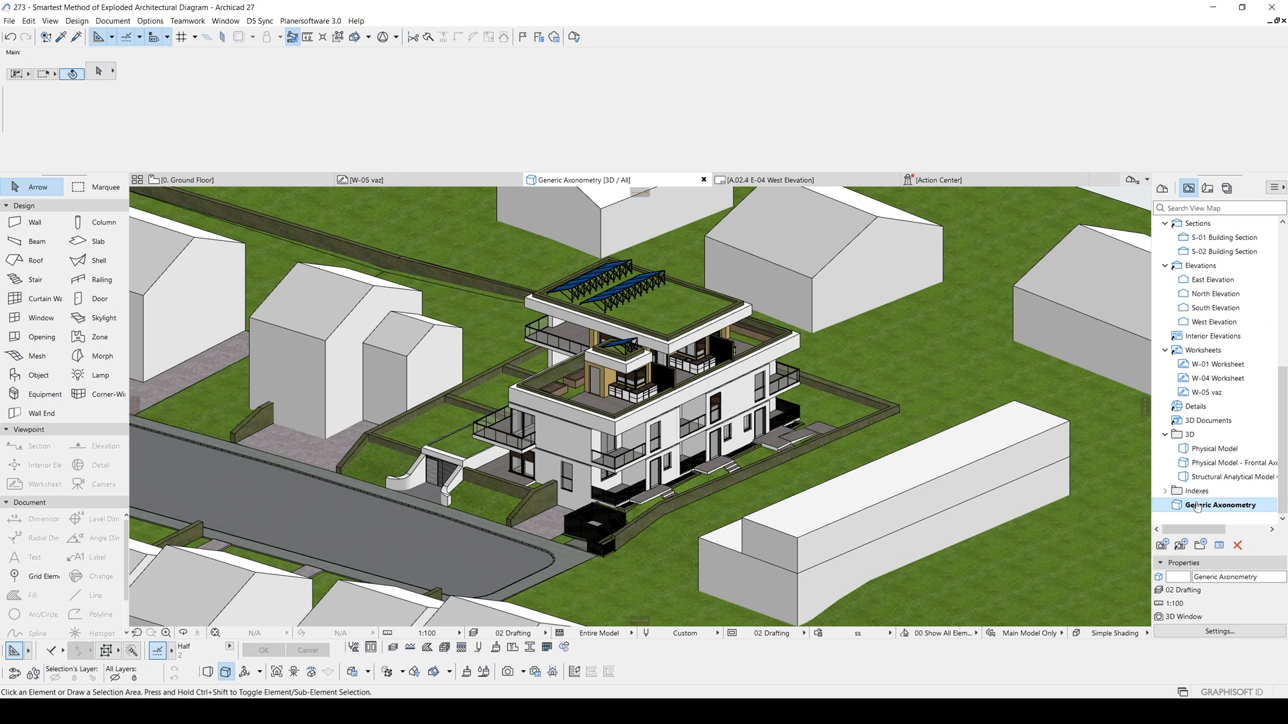
pyautogui.scroll(-3, 993, 500)
pyautogui.moveTo(636, 401); pyautogui.dragTo(714, 533, button='middle')
pyautogui.keyDown('shift'); pyautogui.moveTo(496, 398); pyautogui.dragTo(862, 465, button='middle'); pyautogui.keyUp('shift')
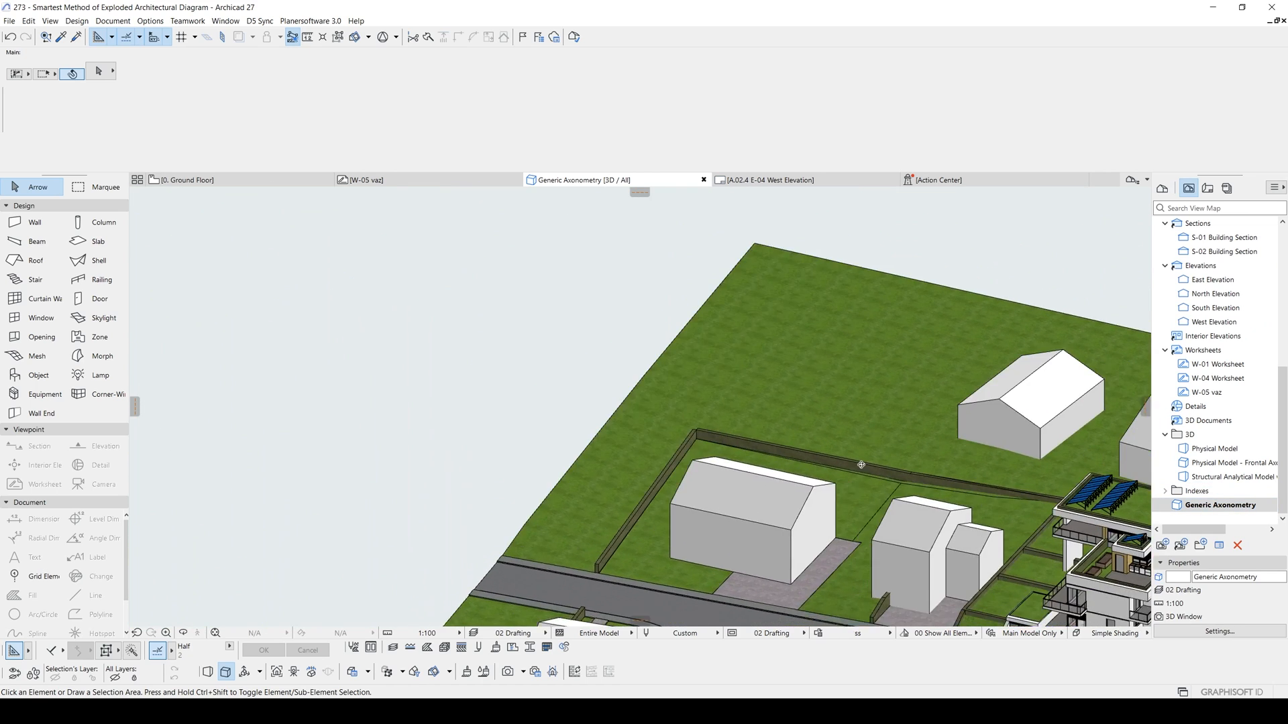
pyautogui.scroll(4, 861, 465)
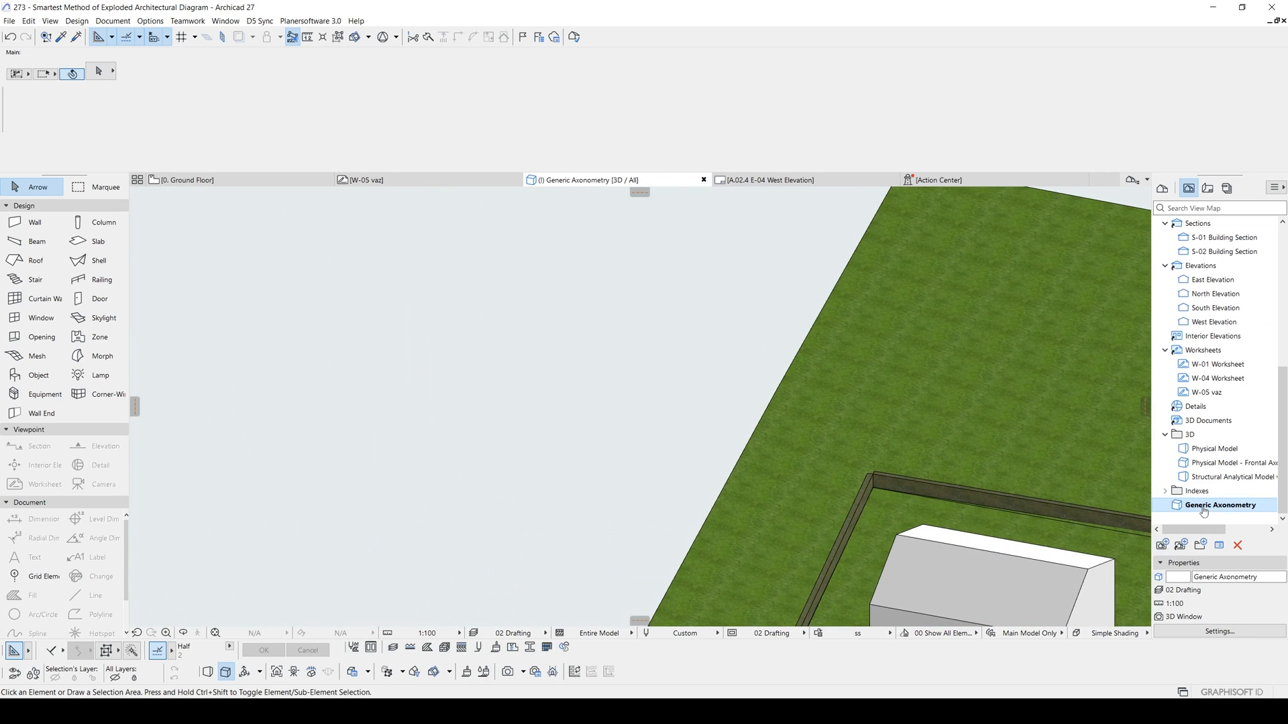
pyautogui.doubleClick(1204, 507)
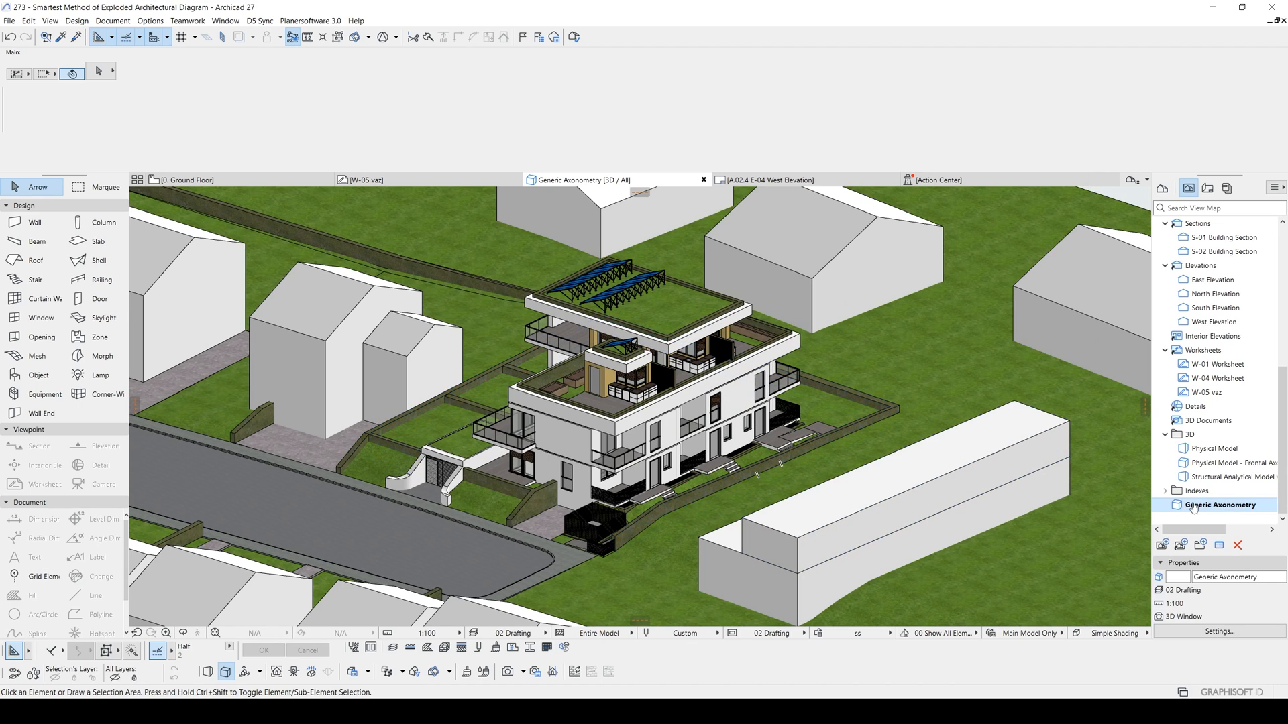
pyautogui.rightClick(1223, 512)
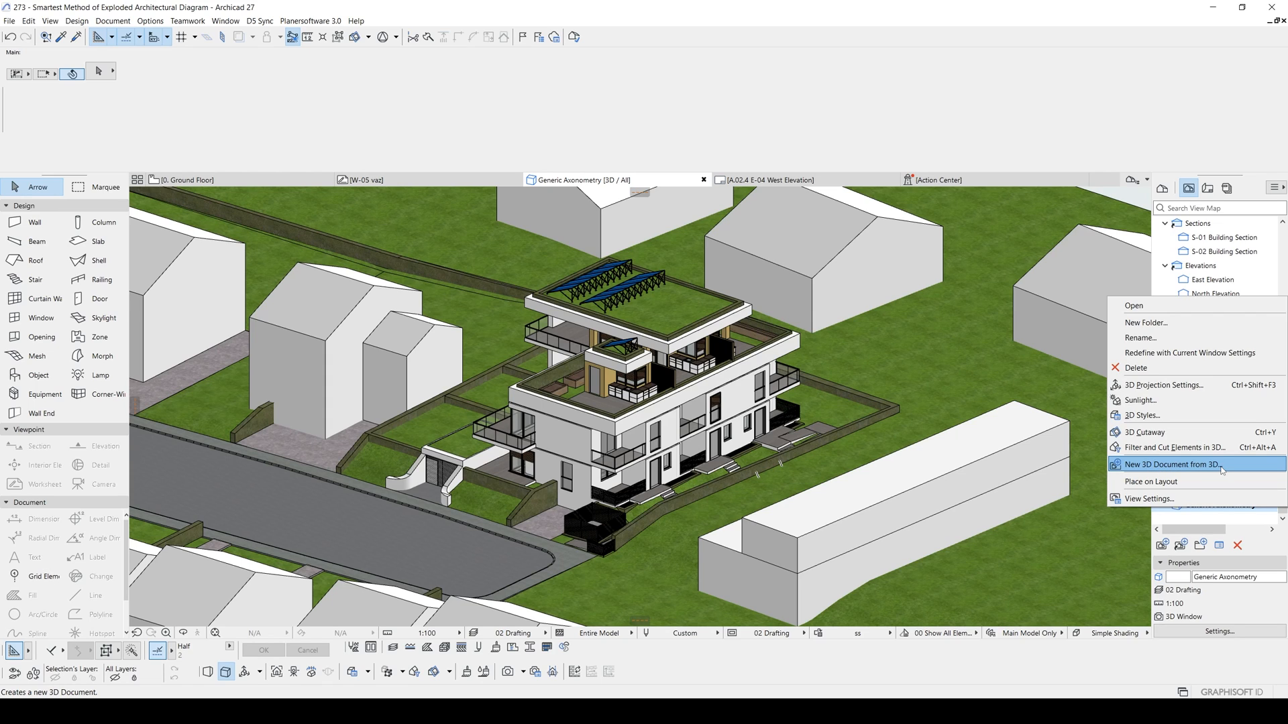
pyautogui.click(1194, 464)
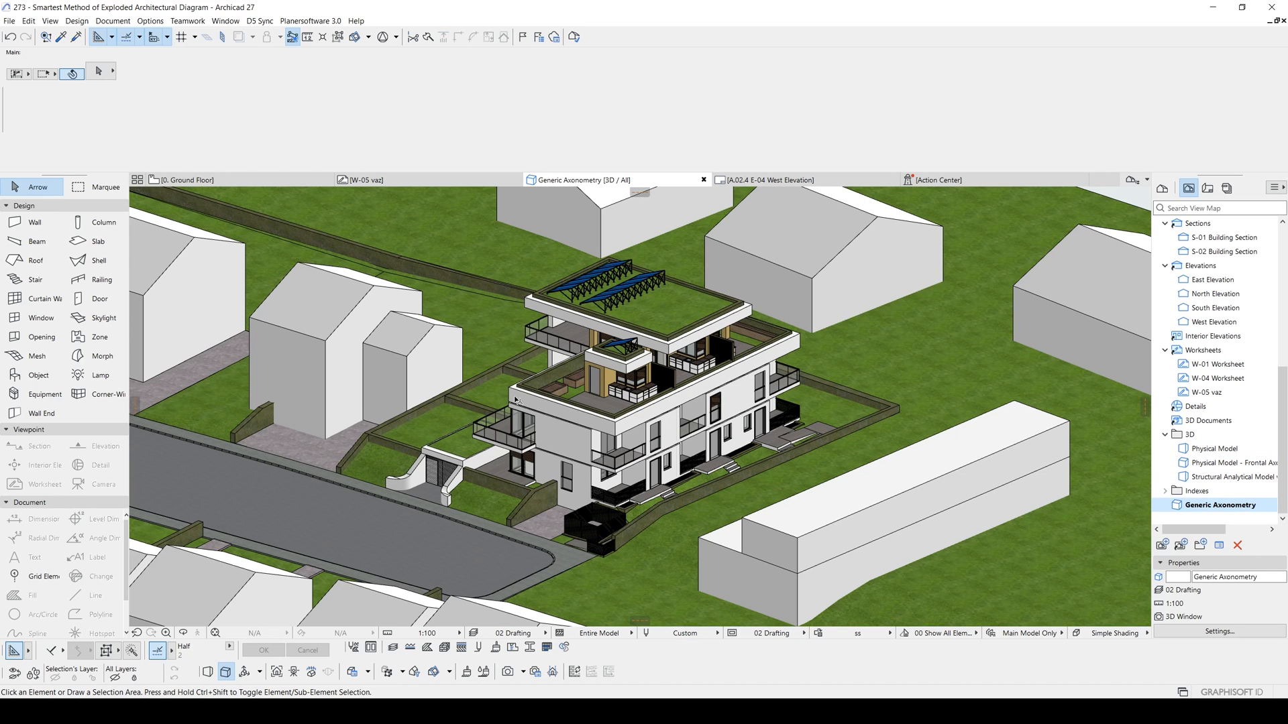
# Limit the stories shown in 3D to -1. Story only
pyautogui.scroll(3, 641, 424)
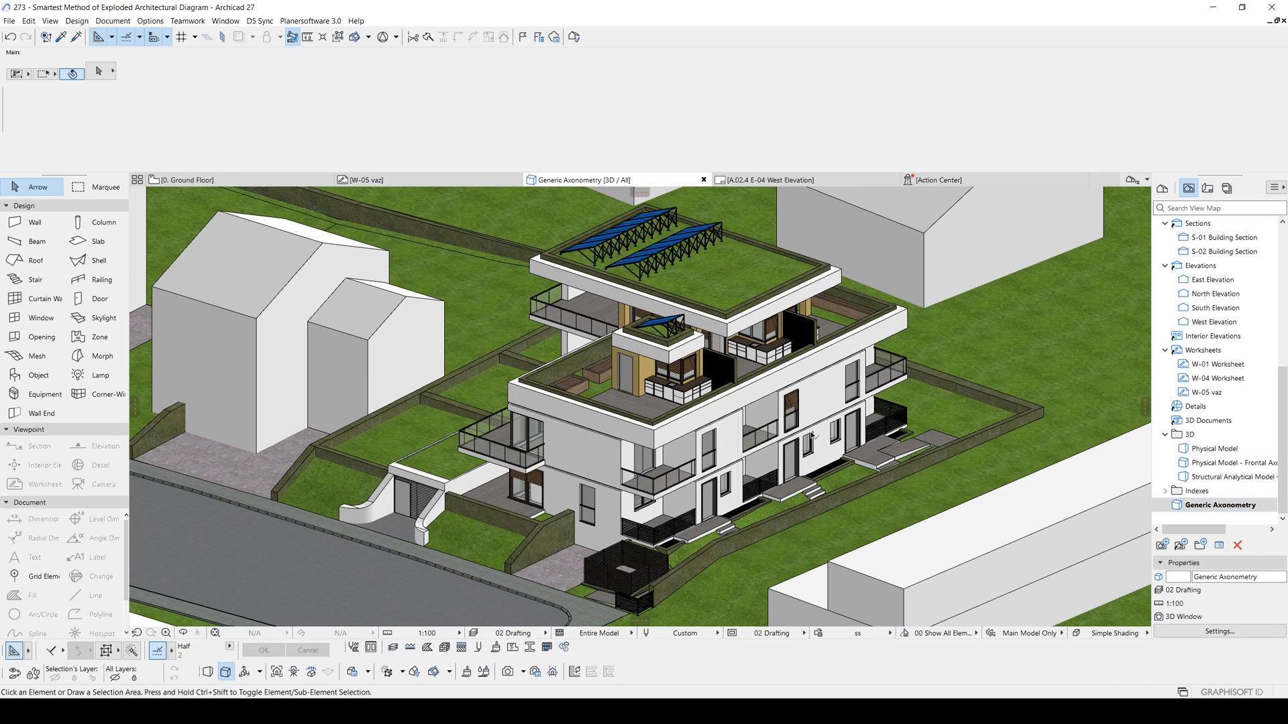
pyautogui.moveTo(551, 492); pyautogui.dragTo(580, 434, button='middle')
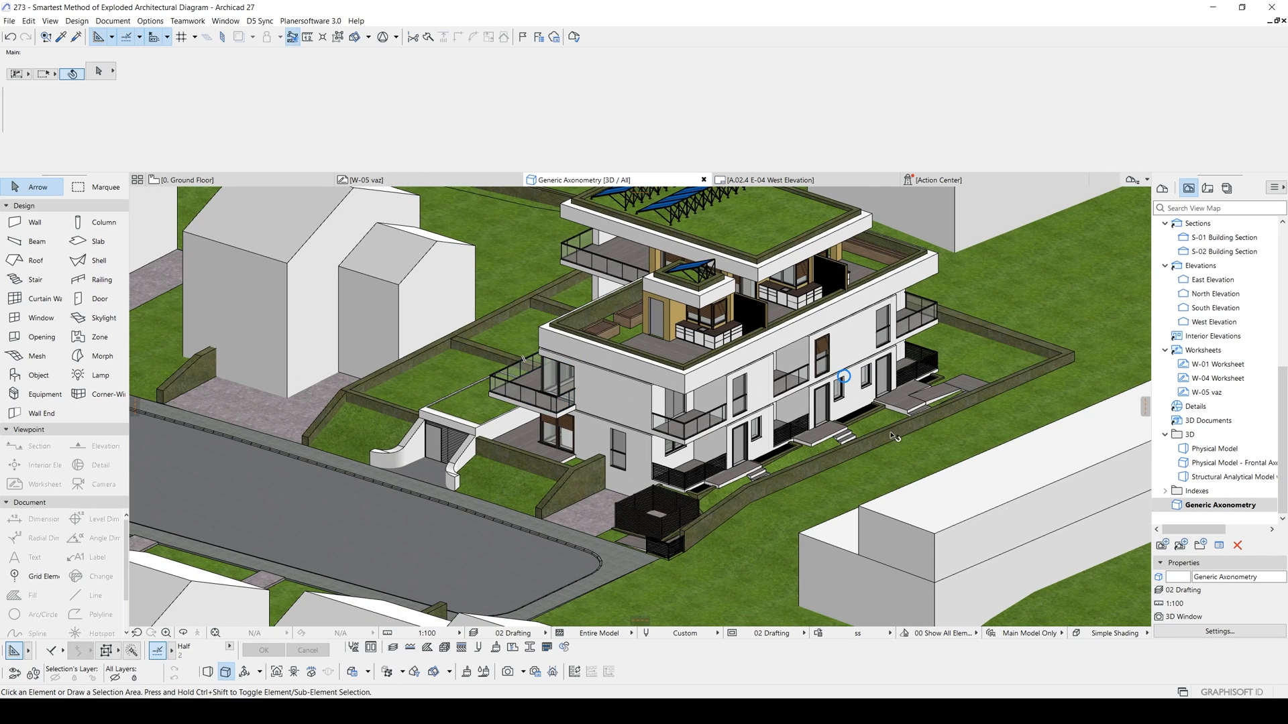
pyautogui.scroll(2, 772, 343)
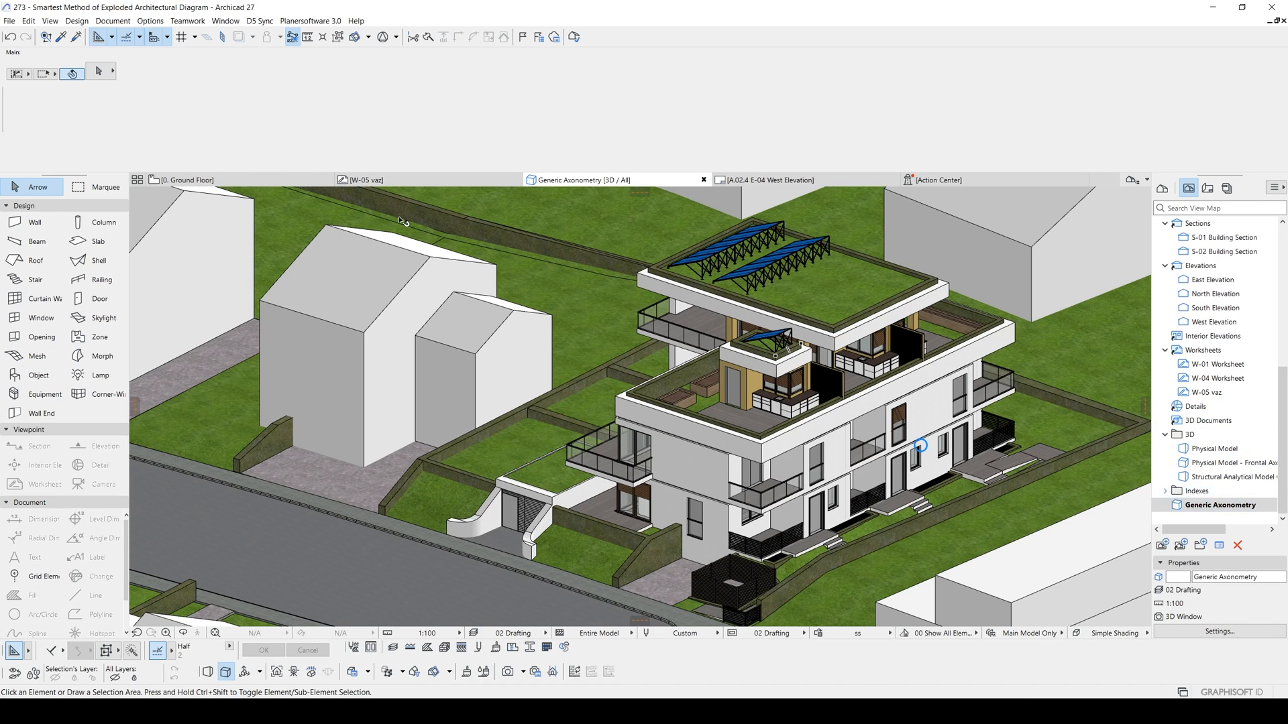
pyautogui.click(369, 37)
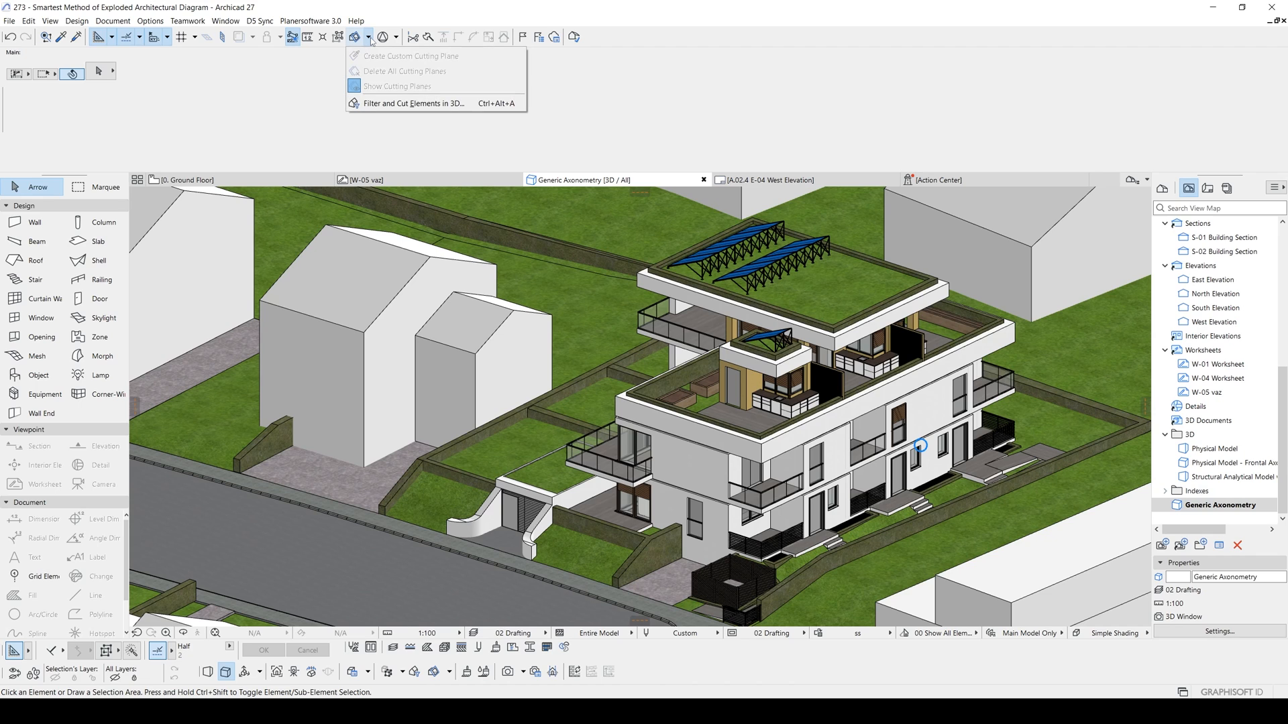
pyautogui.click(396, 106)
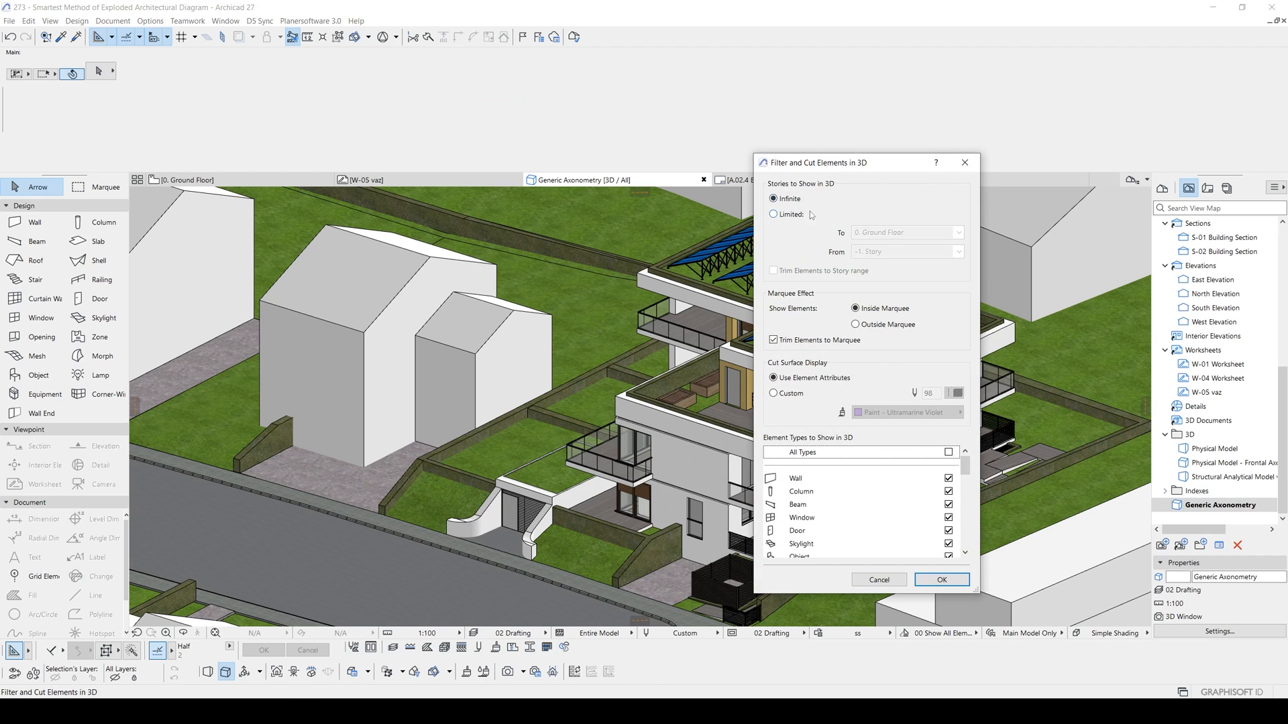
pyautogui.click(782, 218)
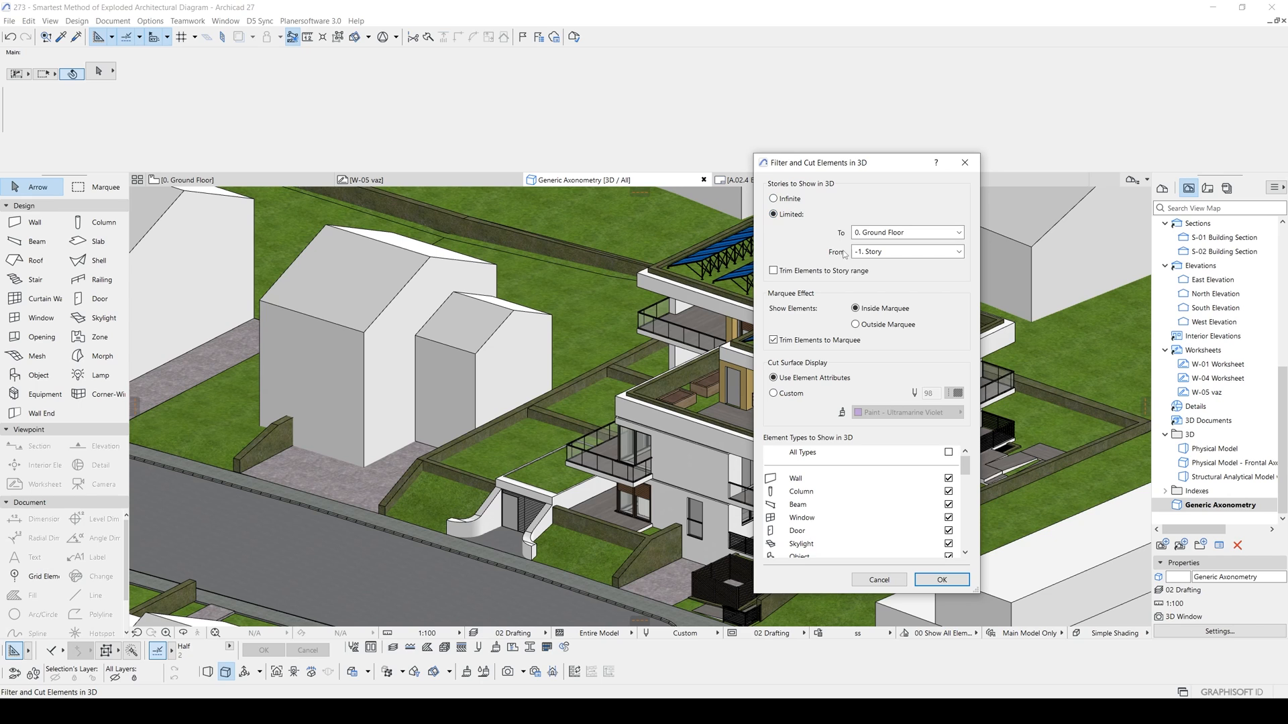
pyautogui.click(884, 253)
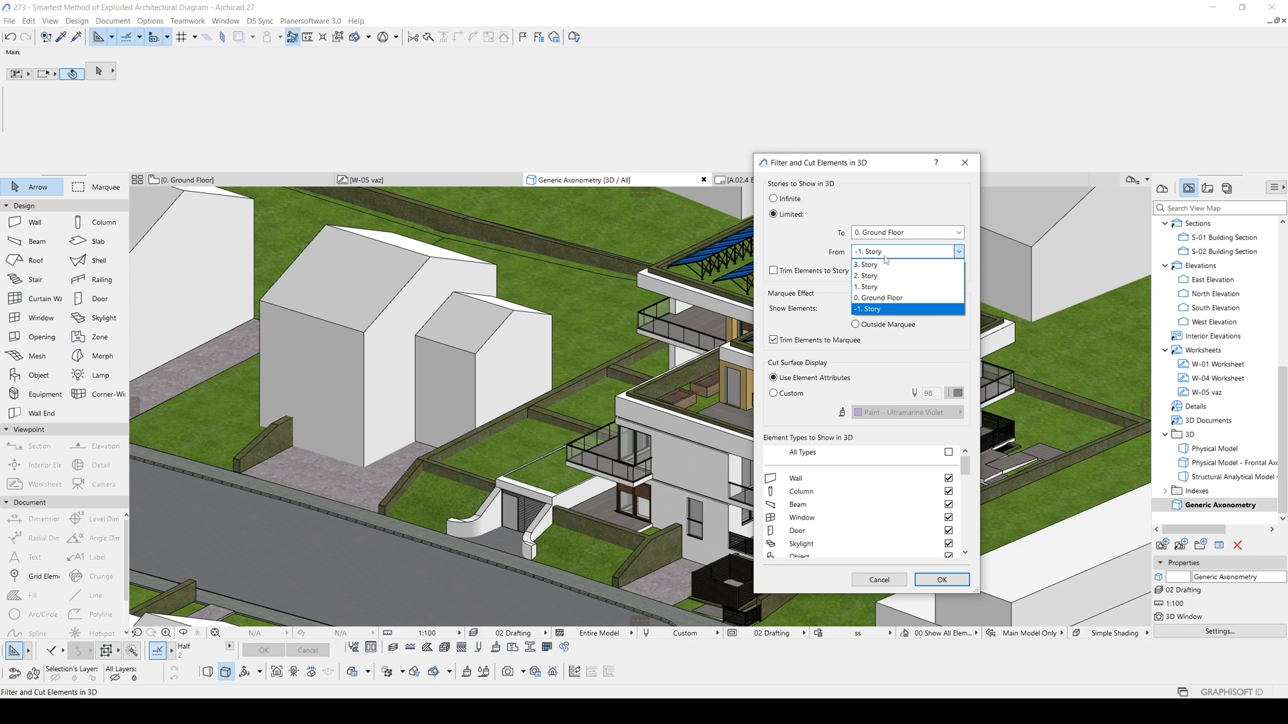
pyautogui.click(885, 260)
pyautogui.click(906, 232)
pyautogui.click(872, 290)
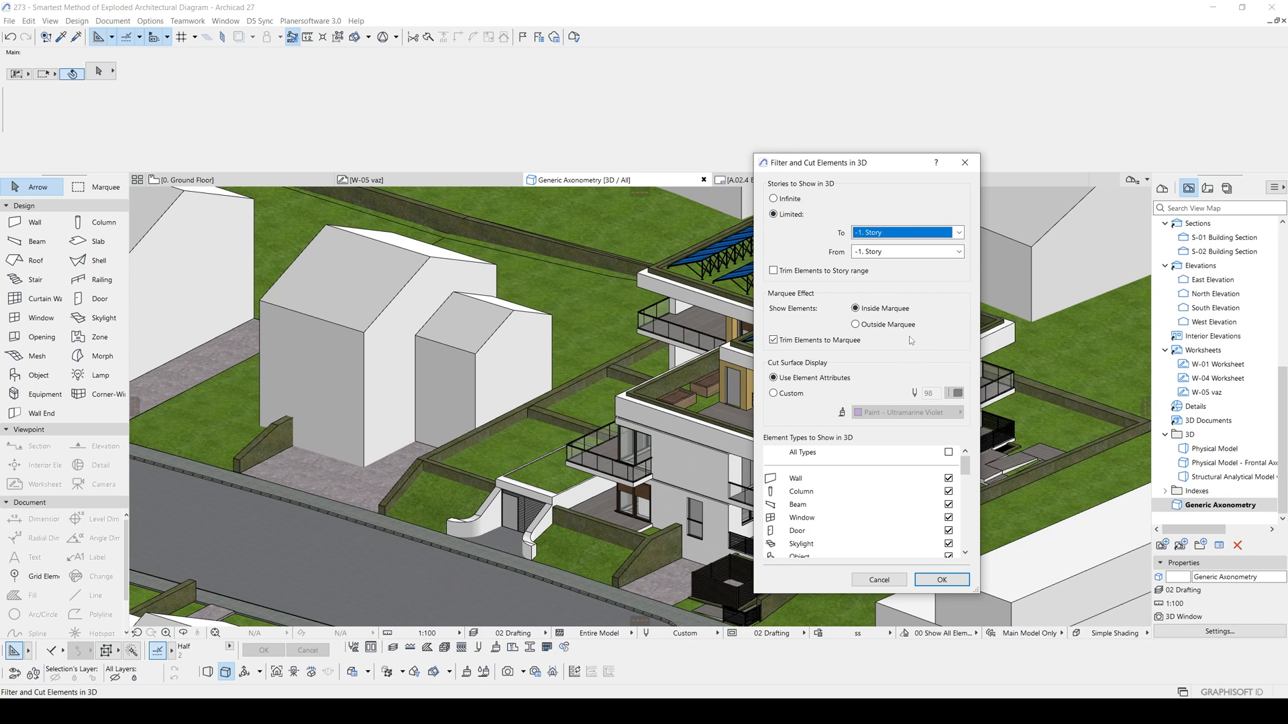
pyautogui.click(942, 579)
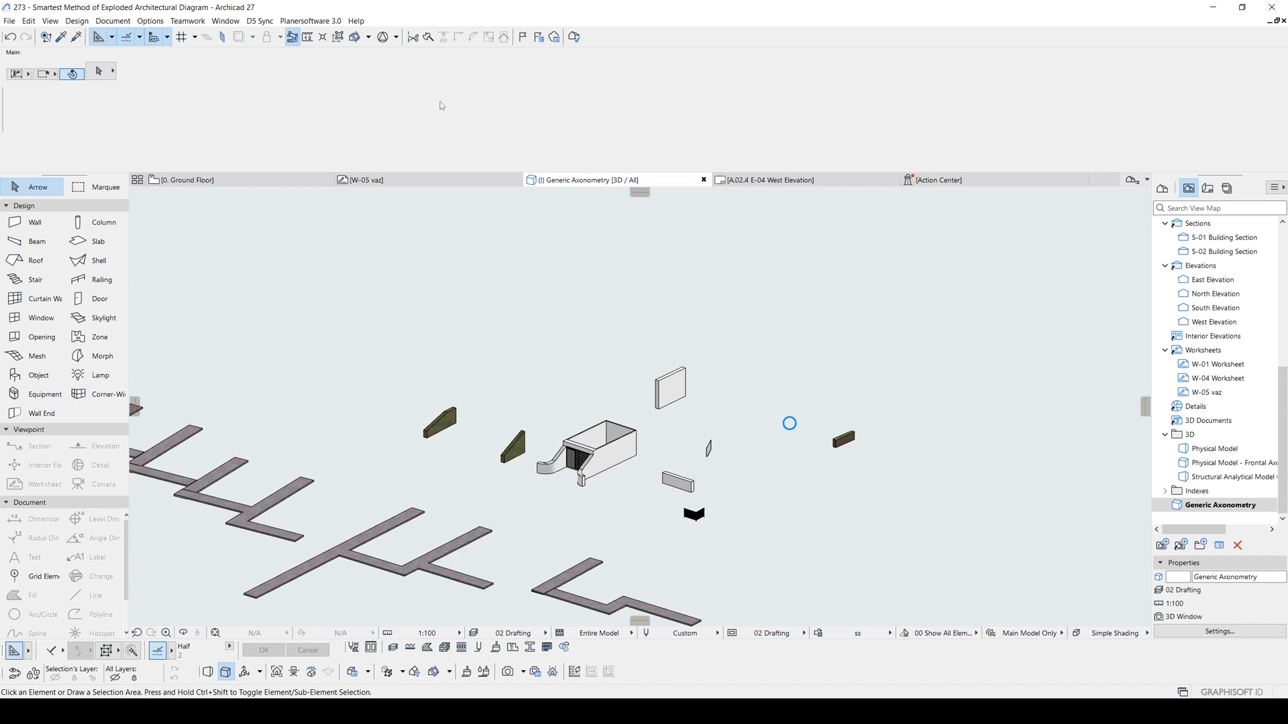
# Extend the stories shown in 3D up to 0. Ground Floor
pyautogui.click(369, 37)
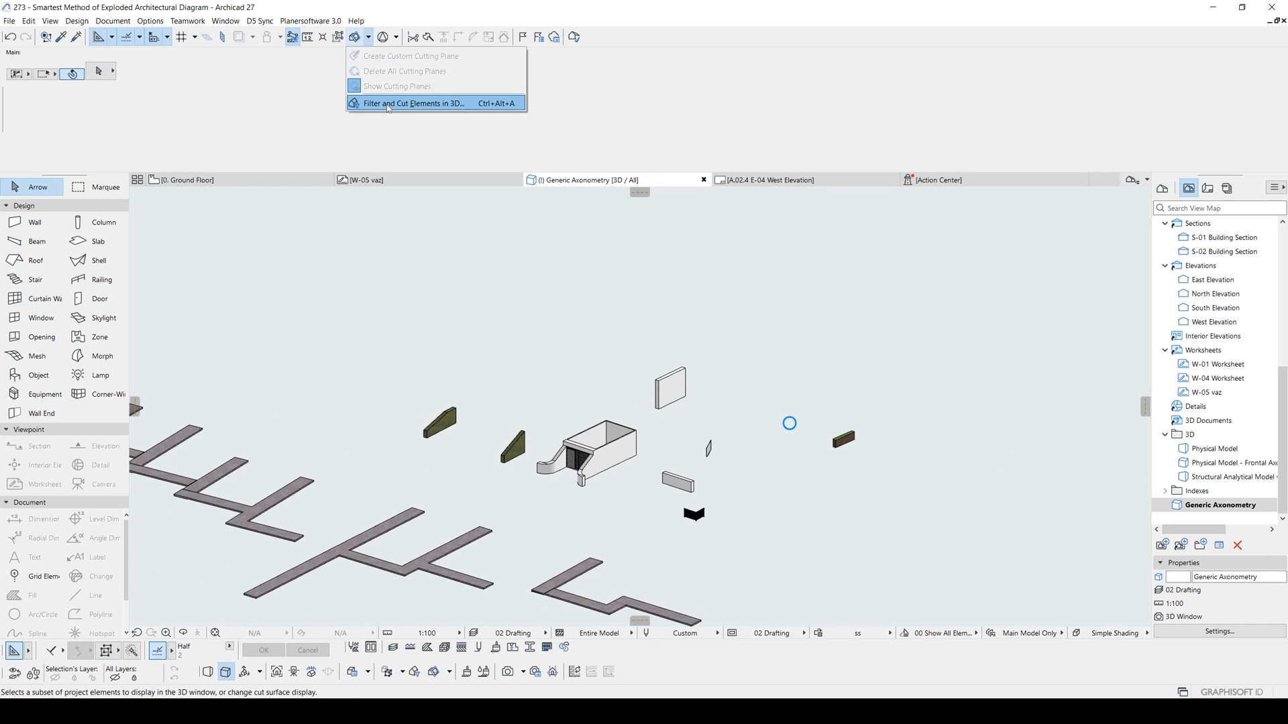
pyautogui.click(388, 104)
pyautogui.click(892, 233)
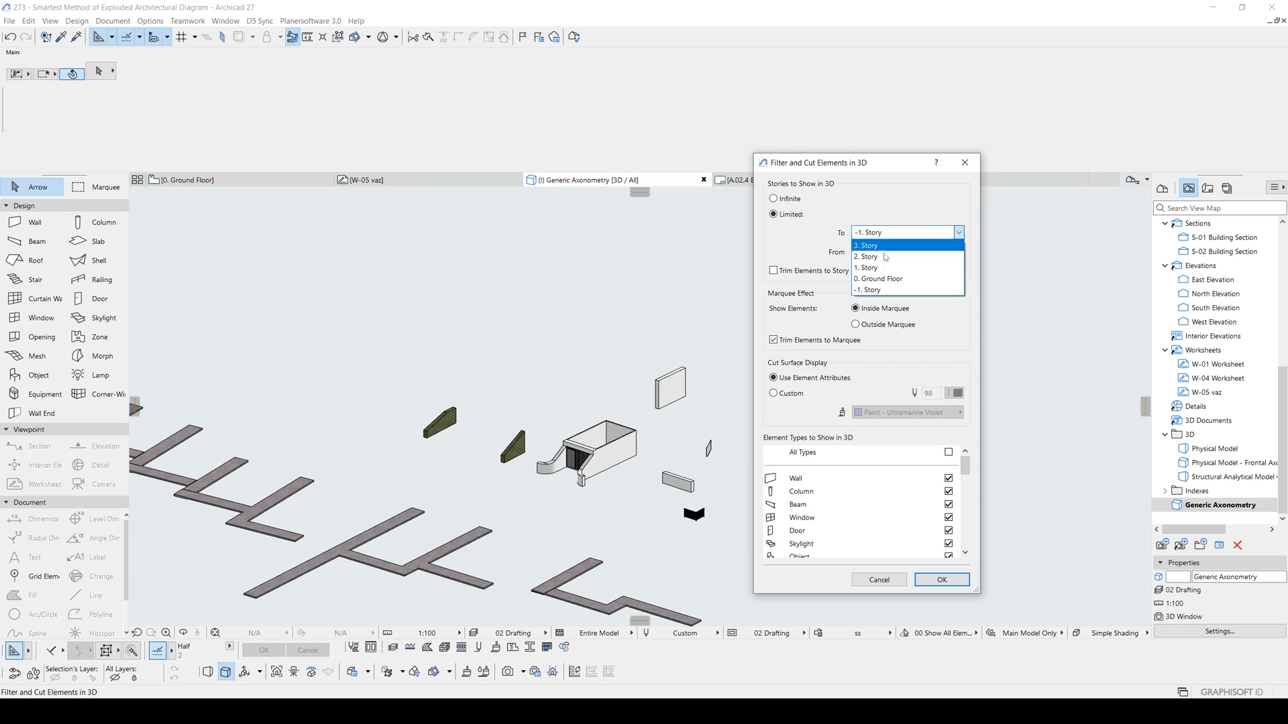
pyautogui.click(882, 278)
pyautogui.click(942, 580)
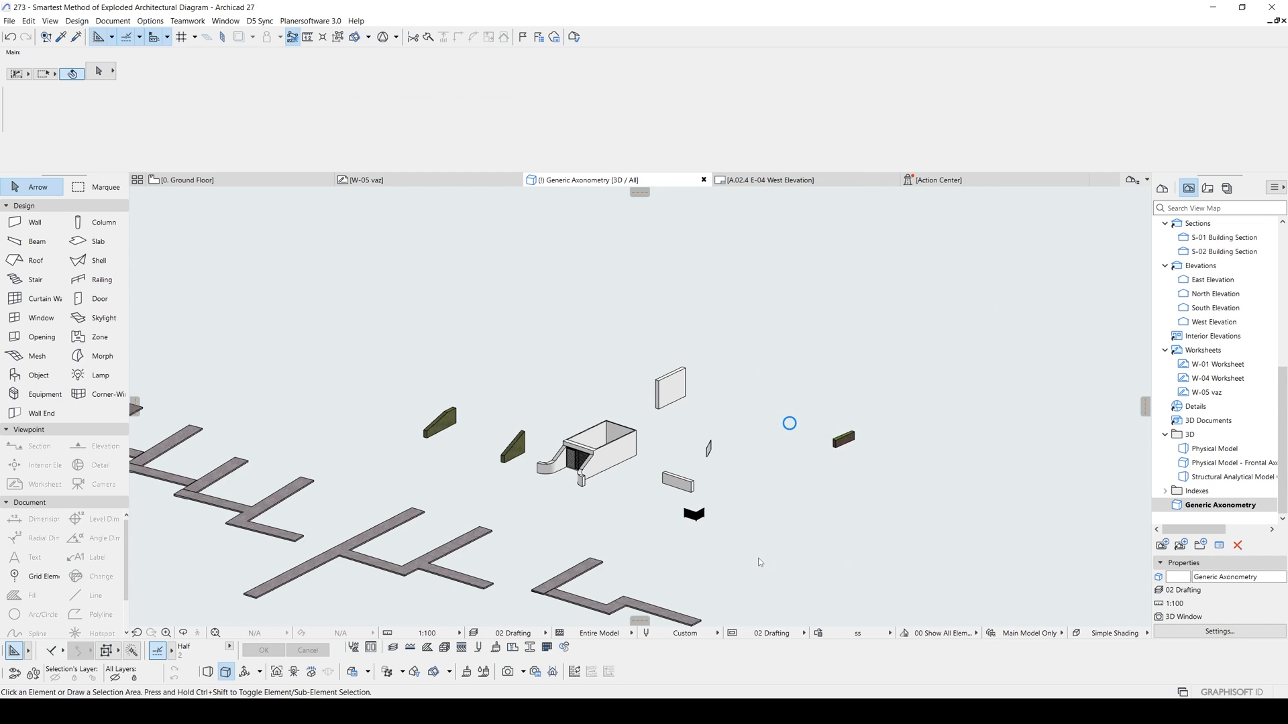
# Save the axonometry showing -1. Story to 0. Ground Floor as a new view and rename it Generic Axonometry Base
pyautogui.scroll(5, 695, 456)
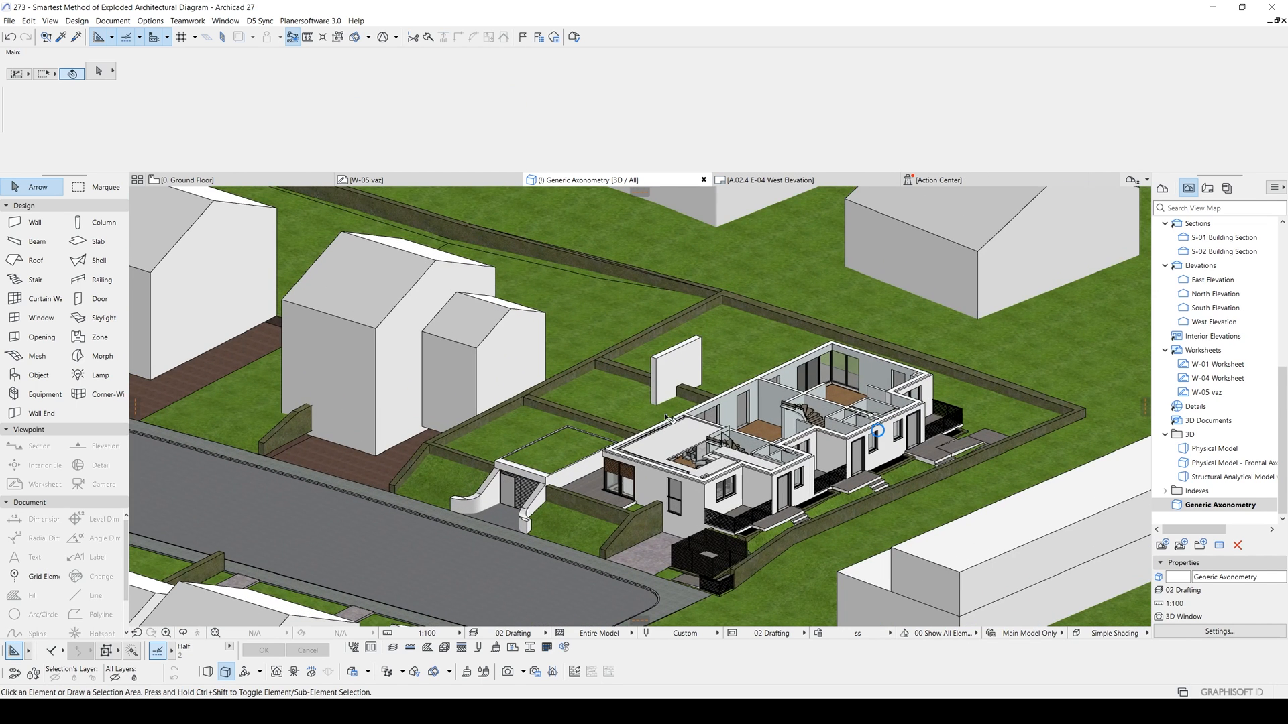
pyautogui.scroll(-1, 756, 460)
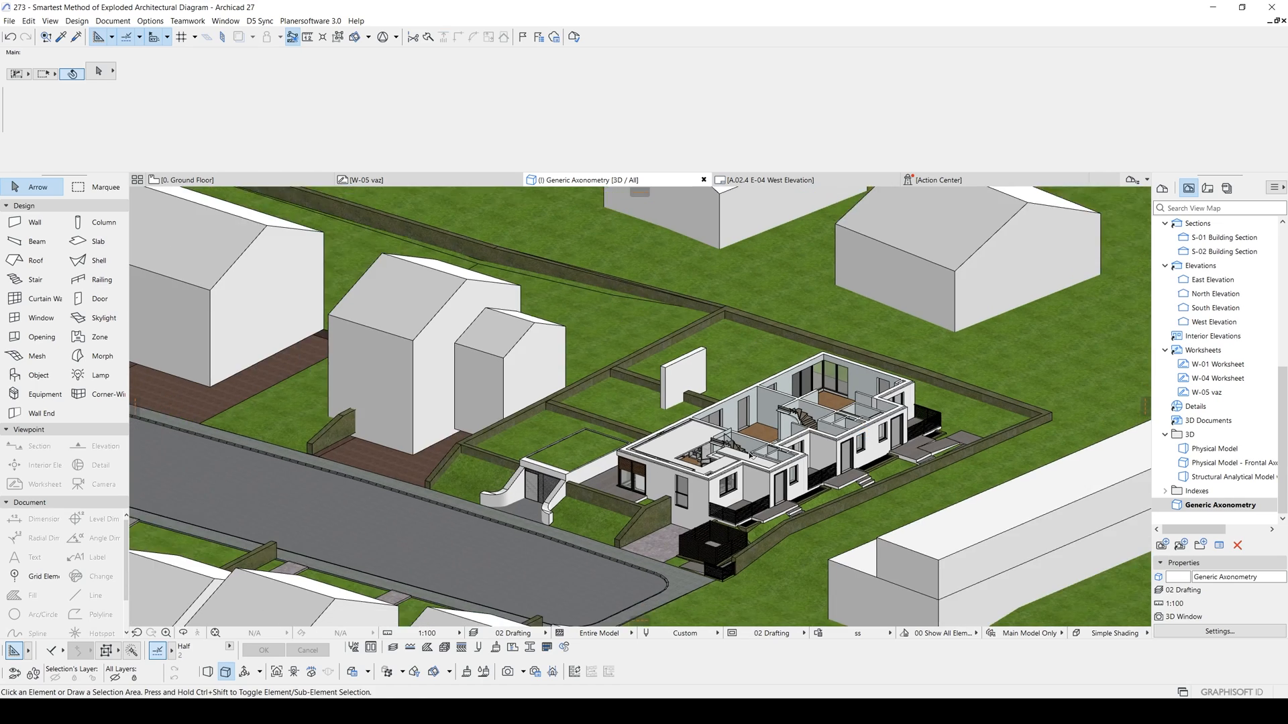
pyautogui.moveTo(756, 460); pyautogui.dragTo(640, 399, button='middle')
pyautogui.scroll(1, 638, 399)
pyautogui.moveTo(800, 399); pyautogui.dragTo(781, 394, button='middle')
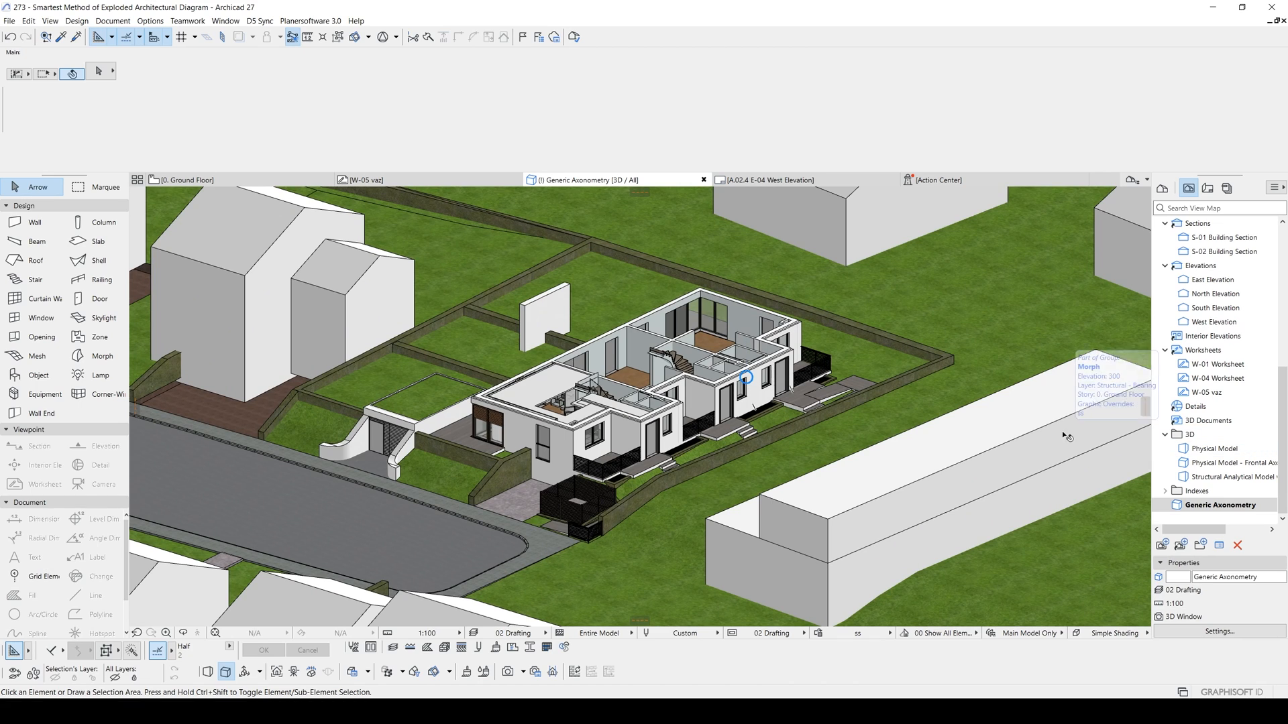
pyautogui.click(1162, 188)
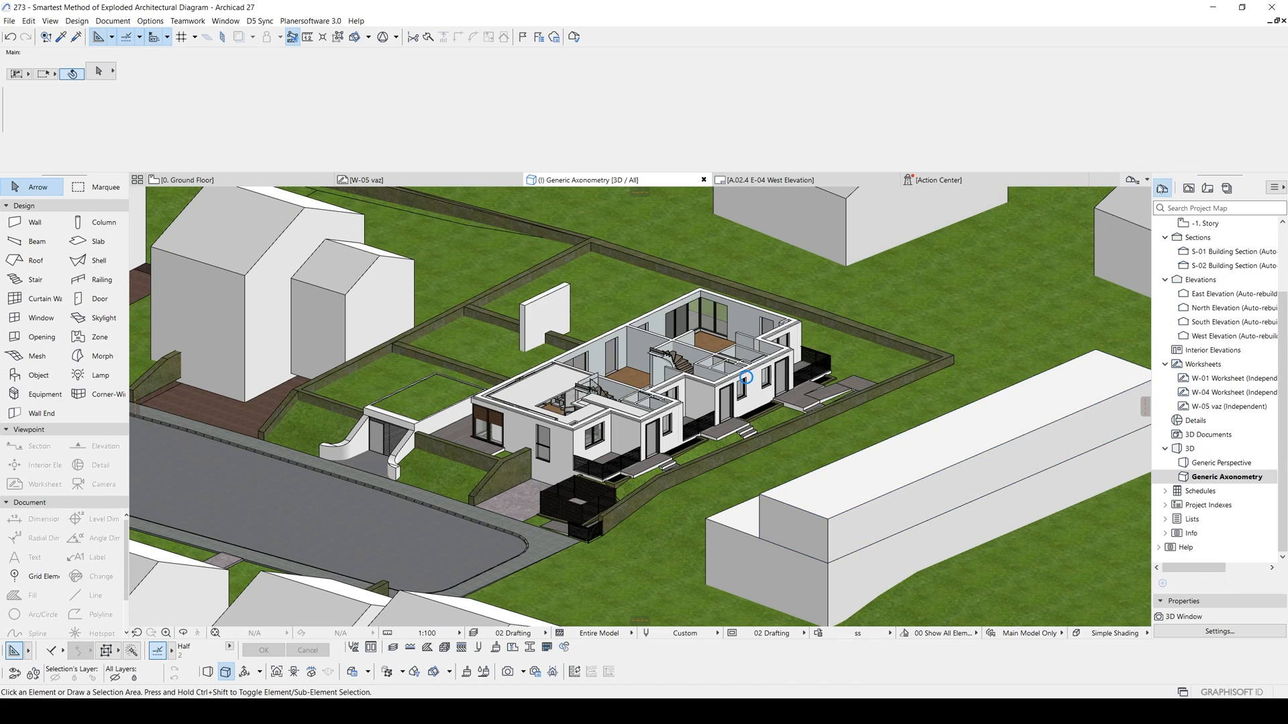
pyautogui.rightClick(1220, 481)
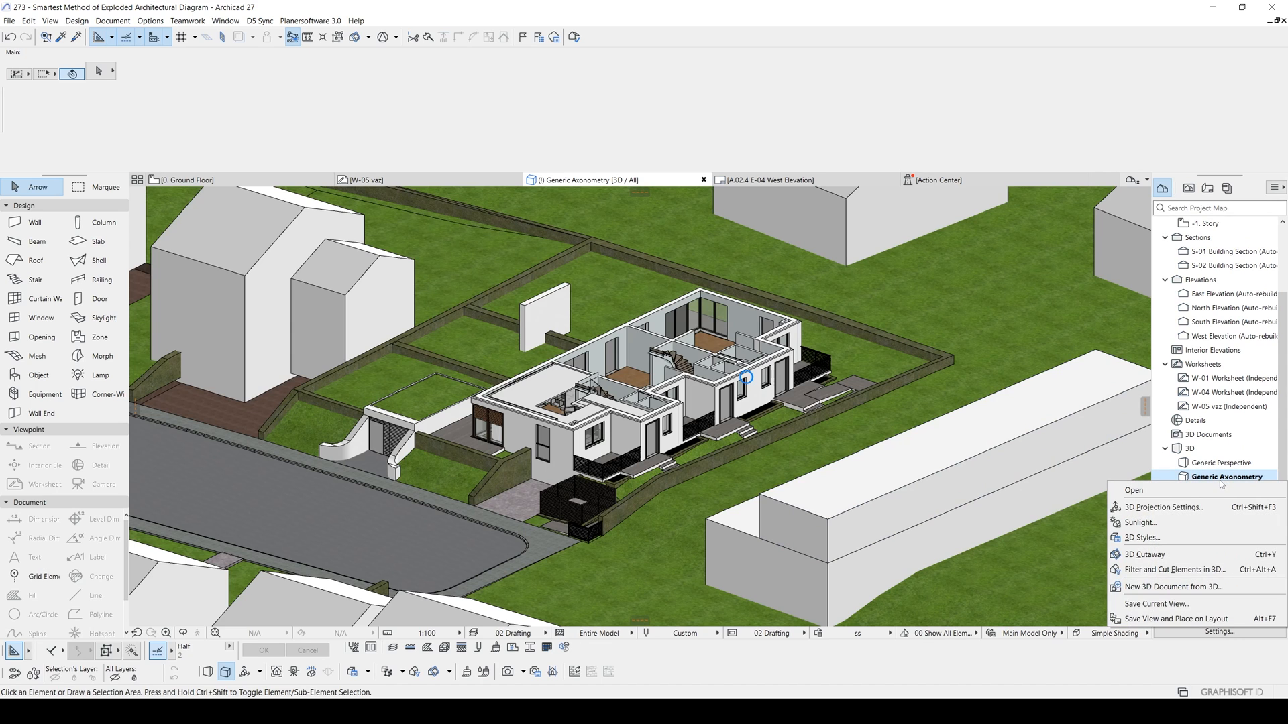
pyautogui.click(1150, 606)
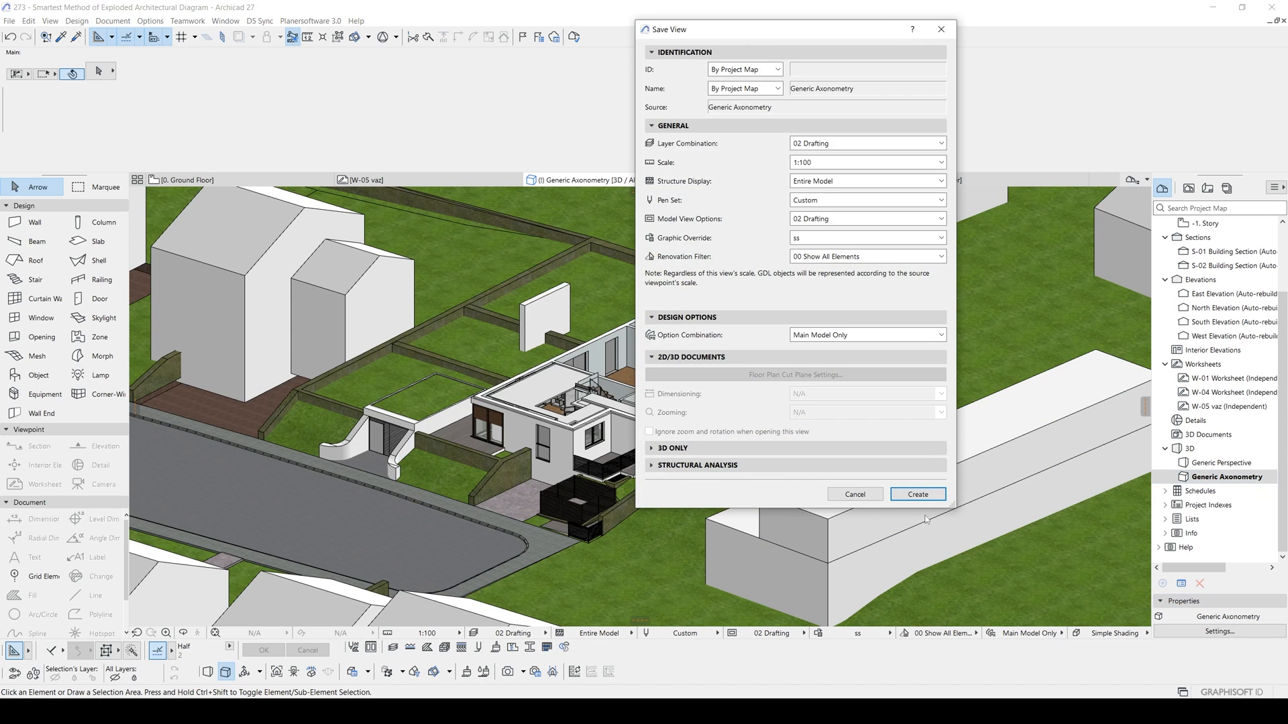
pyautogui.click(918, 494)
pyautogui.click(1189, 188)
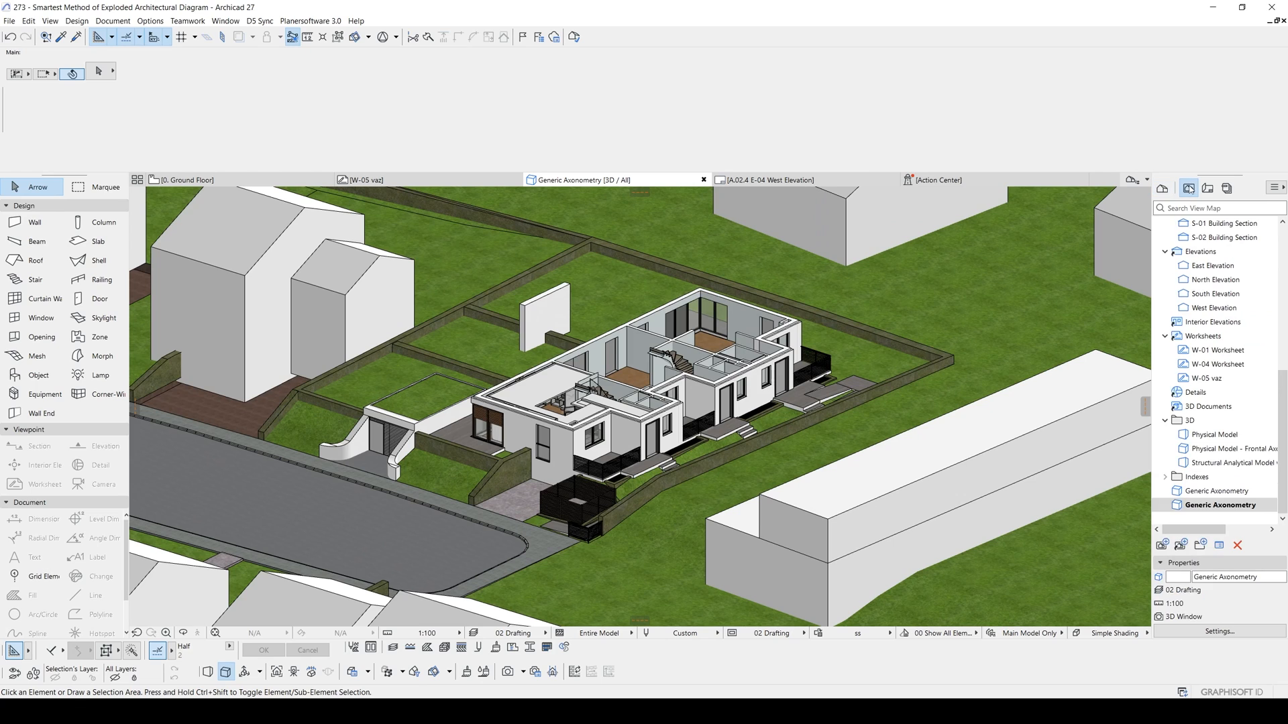
pyautogui.click(1259, 581)
# Compare the saved Generic Axonometry and Generic Axonometry Base views by opening each and inspecting the model
pyautogui.doubleClick(1226, 492)
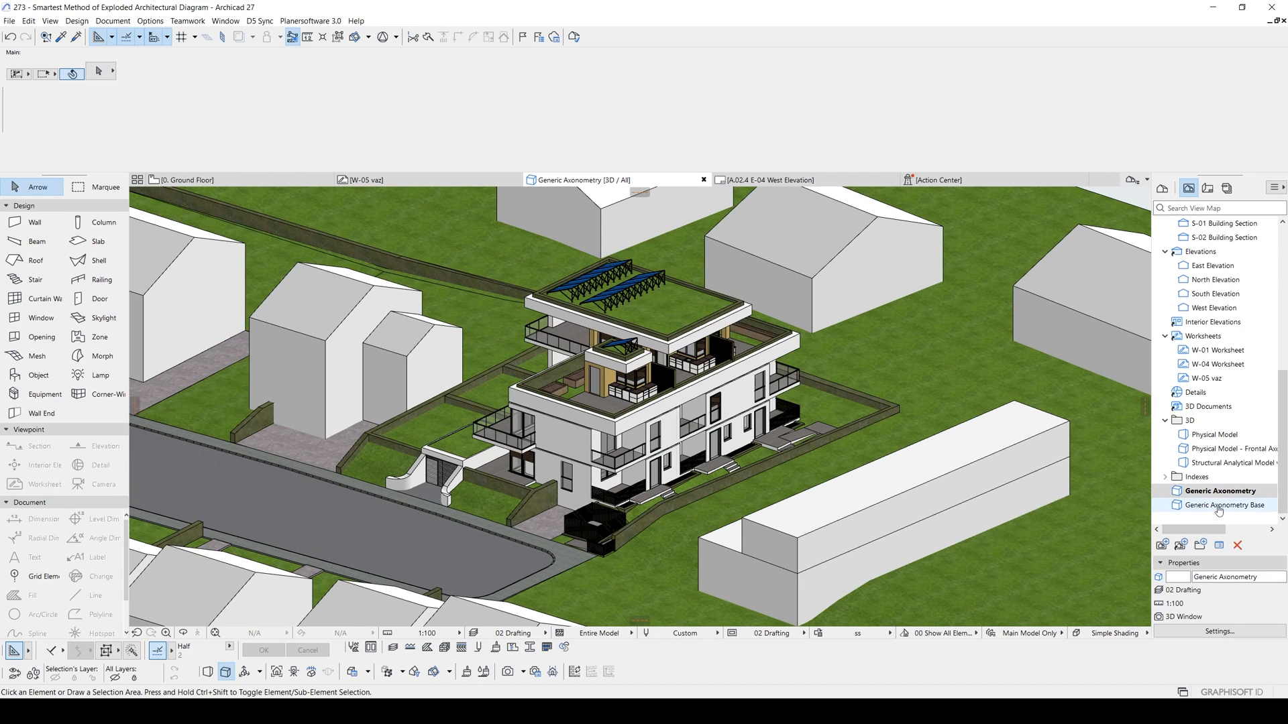
pyautogui.doubleClick(1222, 506)
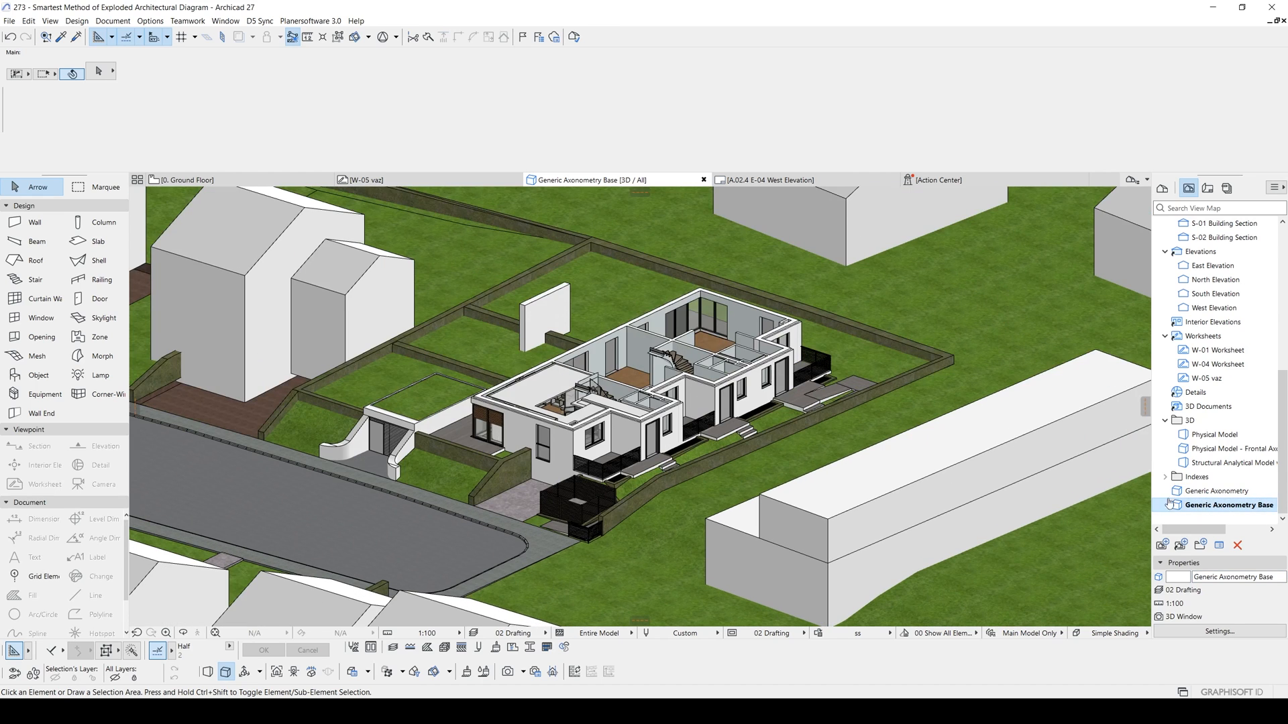
pyautogui.scroll(3, 706, 481)
pyautogui.scroll(-3, 705, 481)
pyautogui.scroll(5, 614, 432)
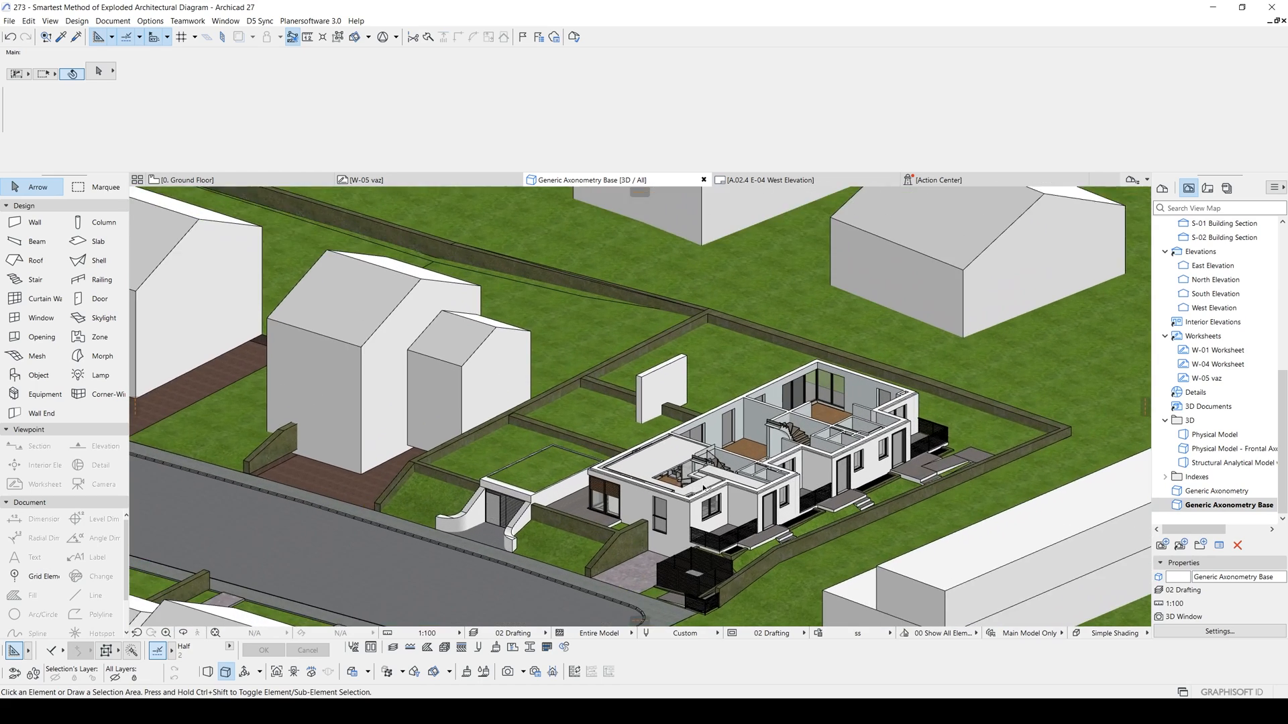
pyautogui.scroll(1, 716, 428)
pyautogui.scroll(-1, 715, 429)
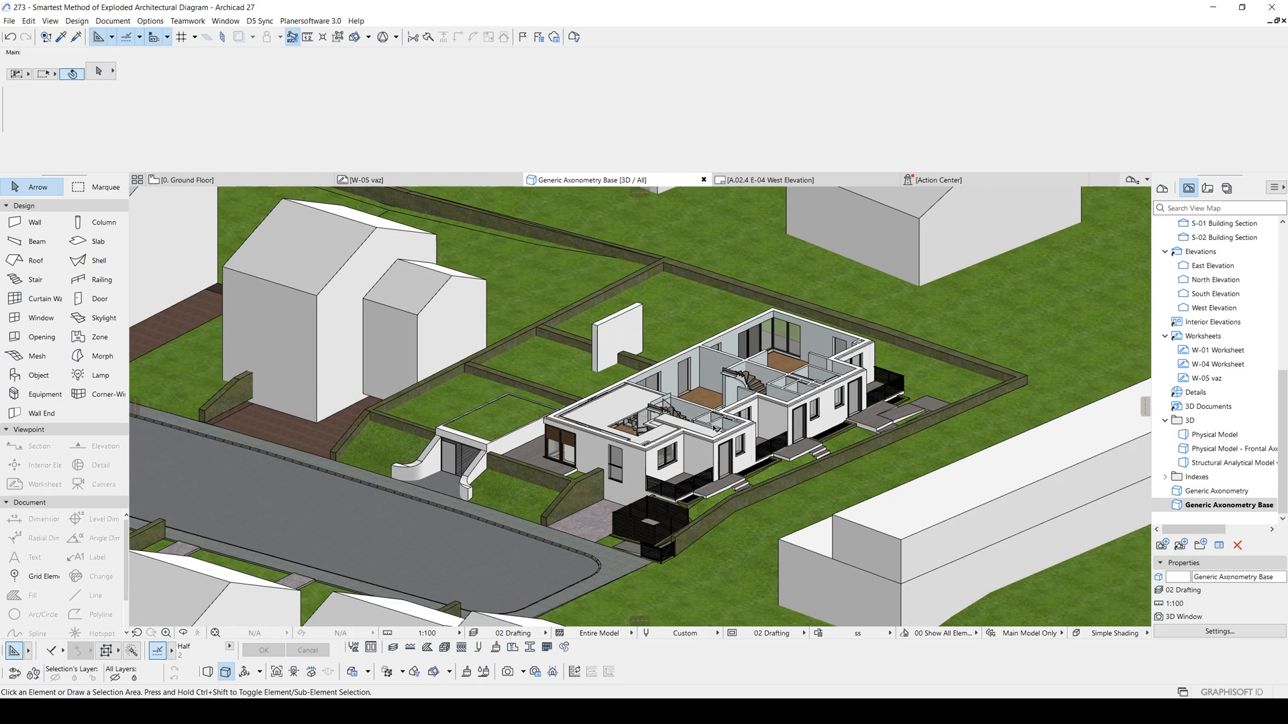
# Reopen the full Generic Axonometry view and limit the stories shown in 3D from 0. Ground Floor to 1. Story
pyautogui.doubleClick(1217, 491)
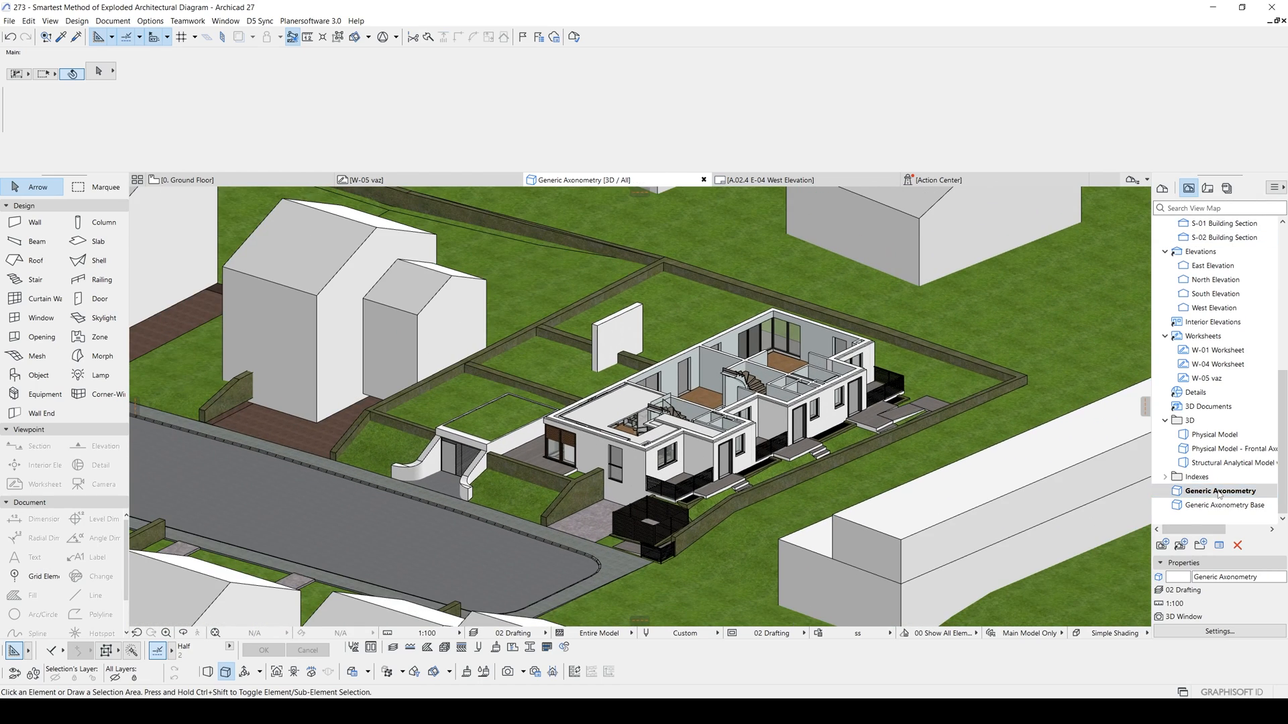
pyautogui.moveTo(573, 380); pyautogui.dragTo(602, 333, button='middle')
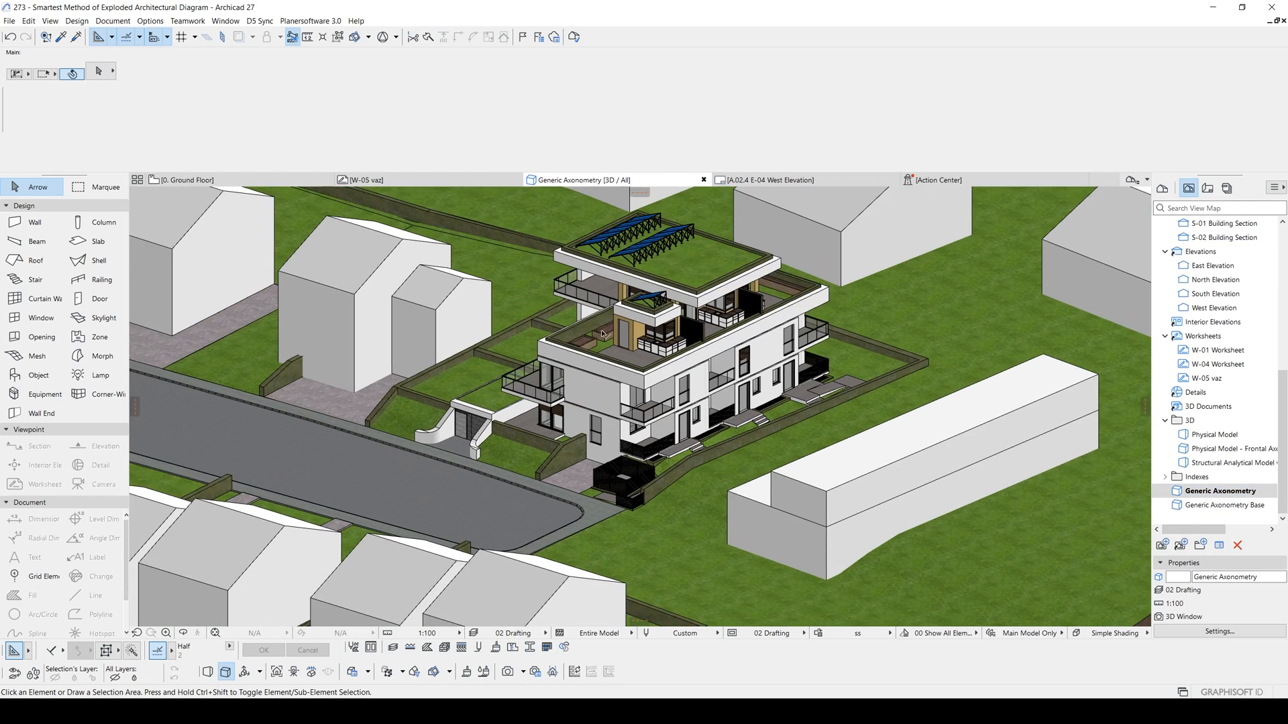
pyautogui.click(369, 36)
pyautogui.click(390, 104)
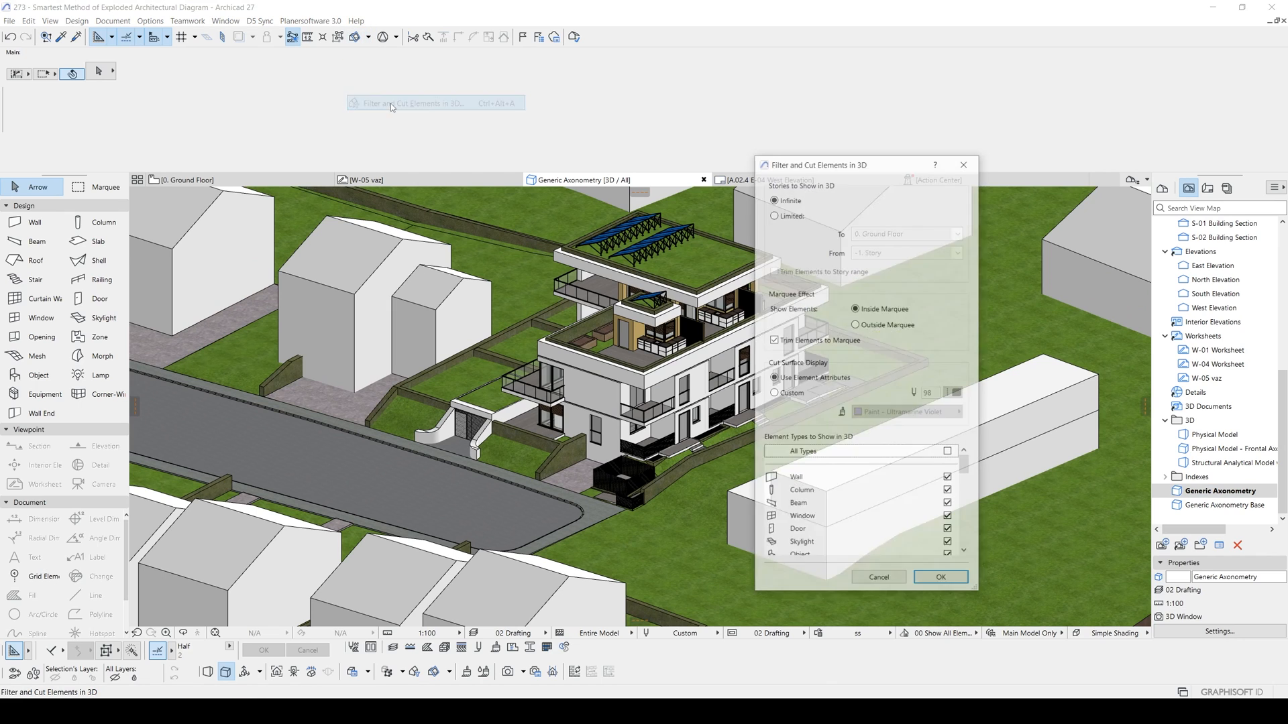
pyautogui.click(773, 214)
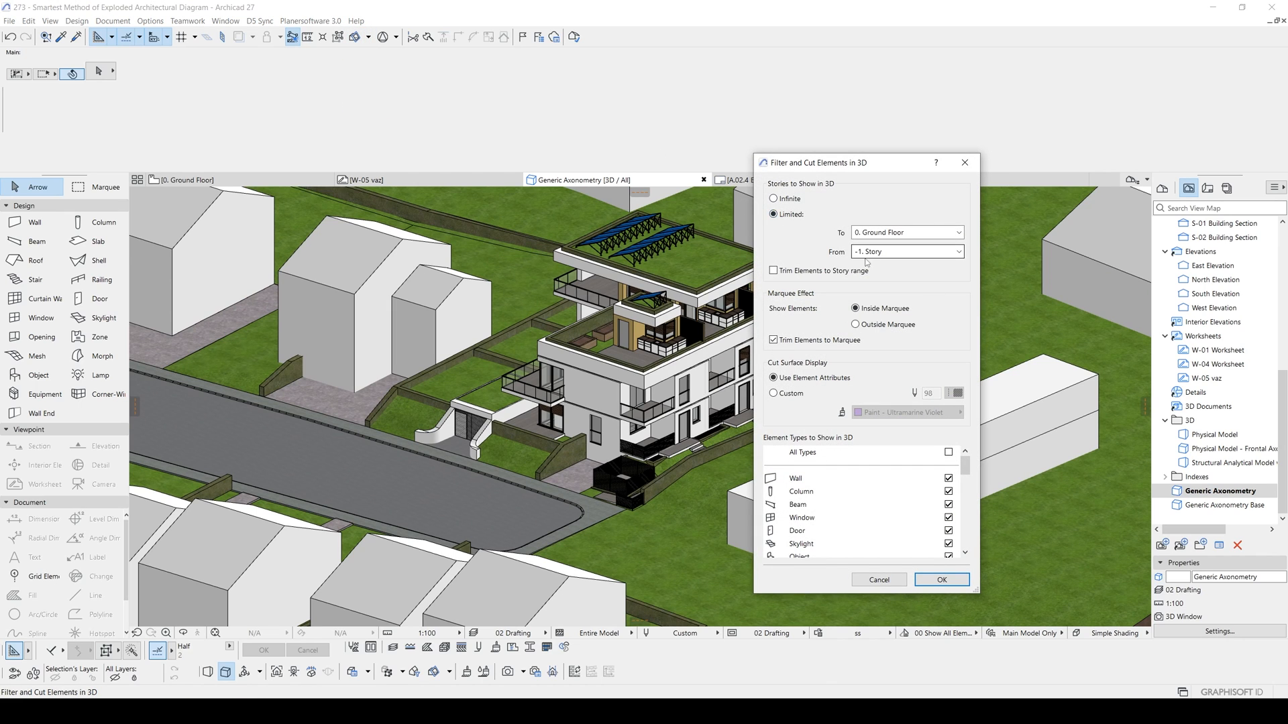
pyautogui.click(958, 251)
pyautogui.click(871, 298)
pyautogui.click(879, 232)
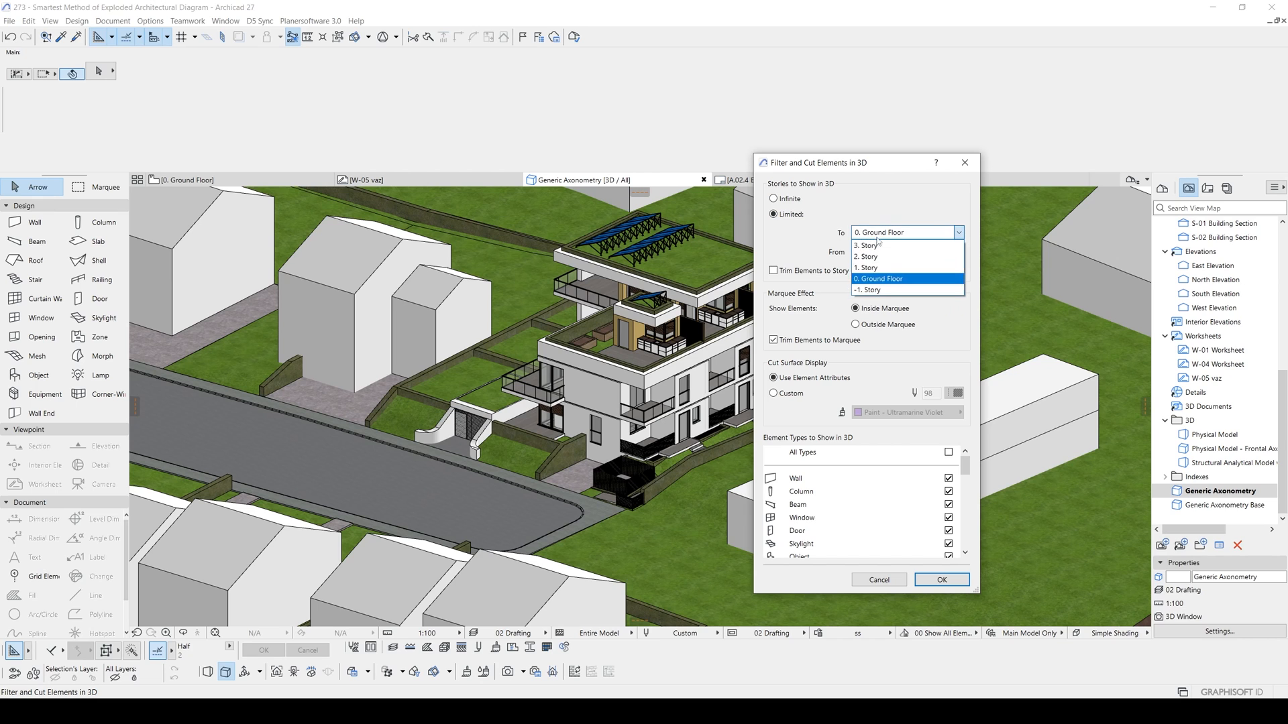
pyautogui.click(884, 268)
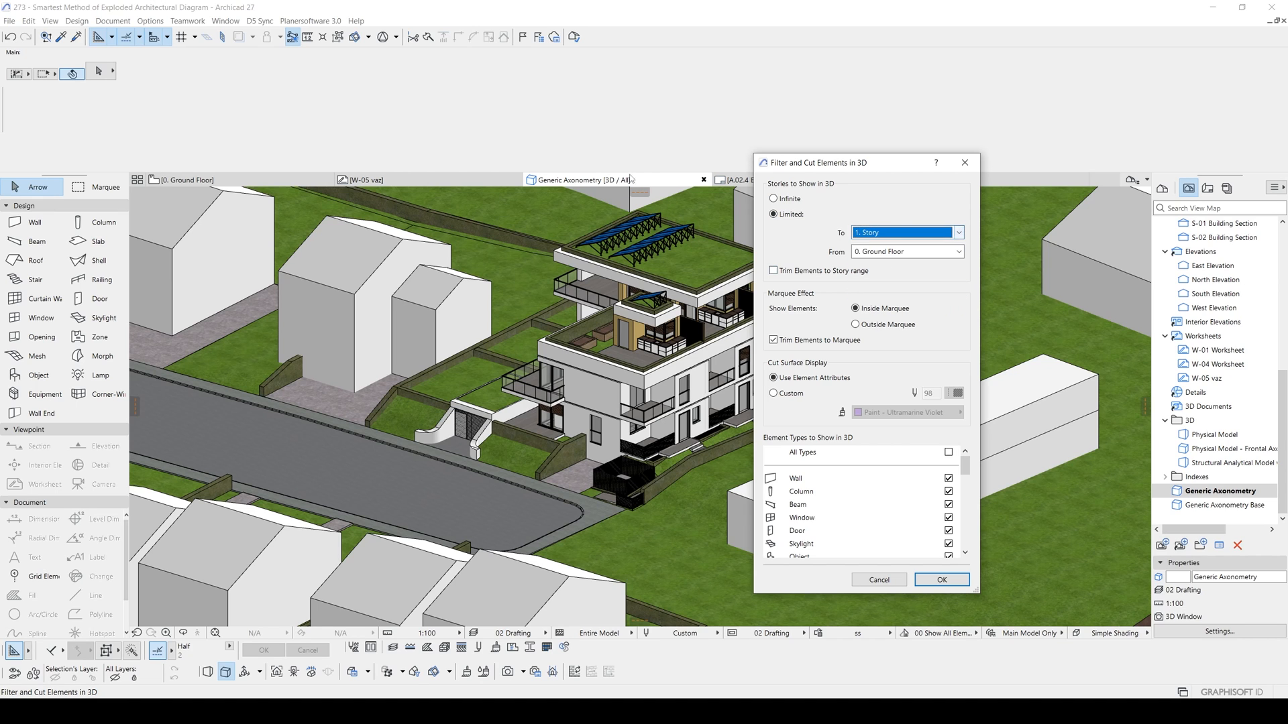
pyautogui.click(942, 579)
pyautogui.scroll(3, 563, 392)
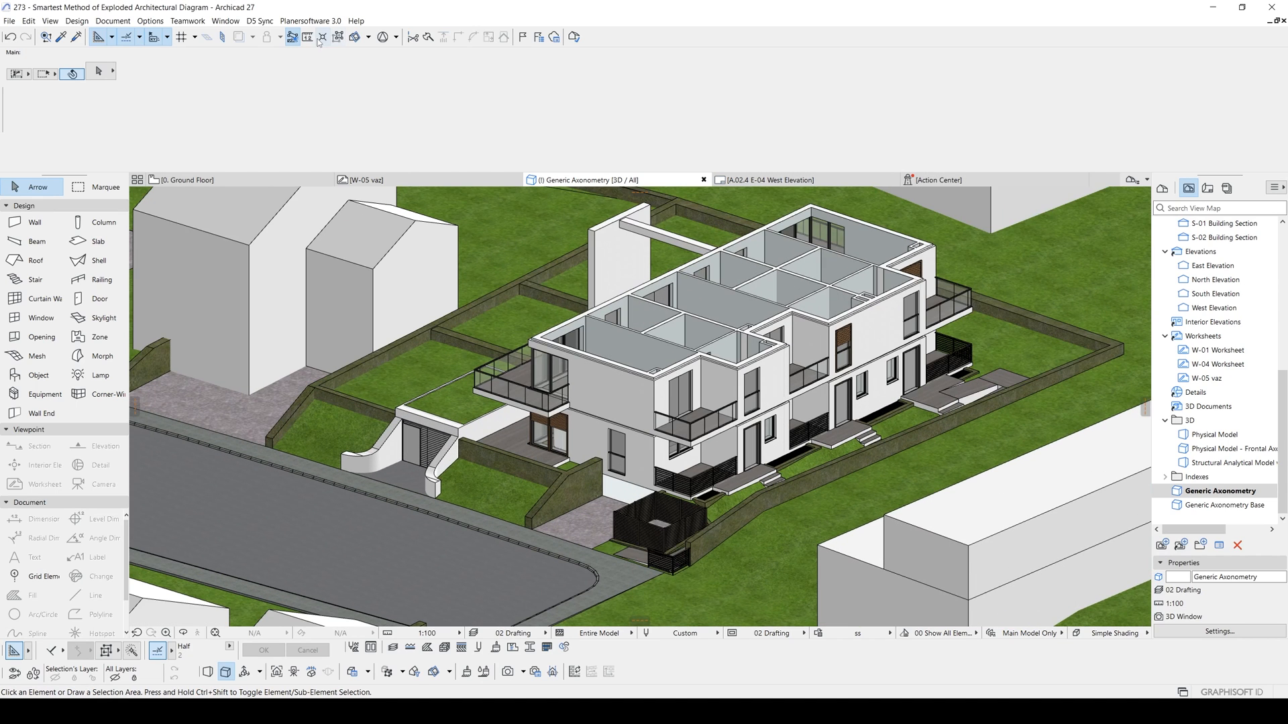
# Raise the lower limit of the stories shown in 3D so that only 1. Story is displayed
pyautogui.click(369, 38)
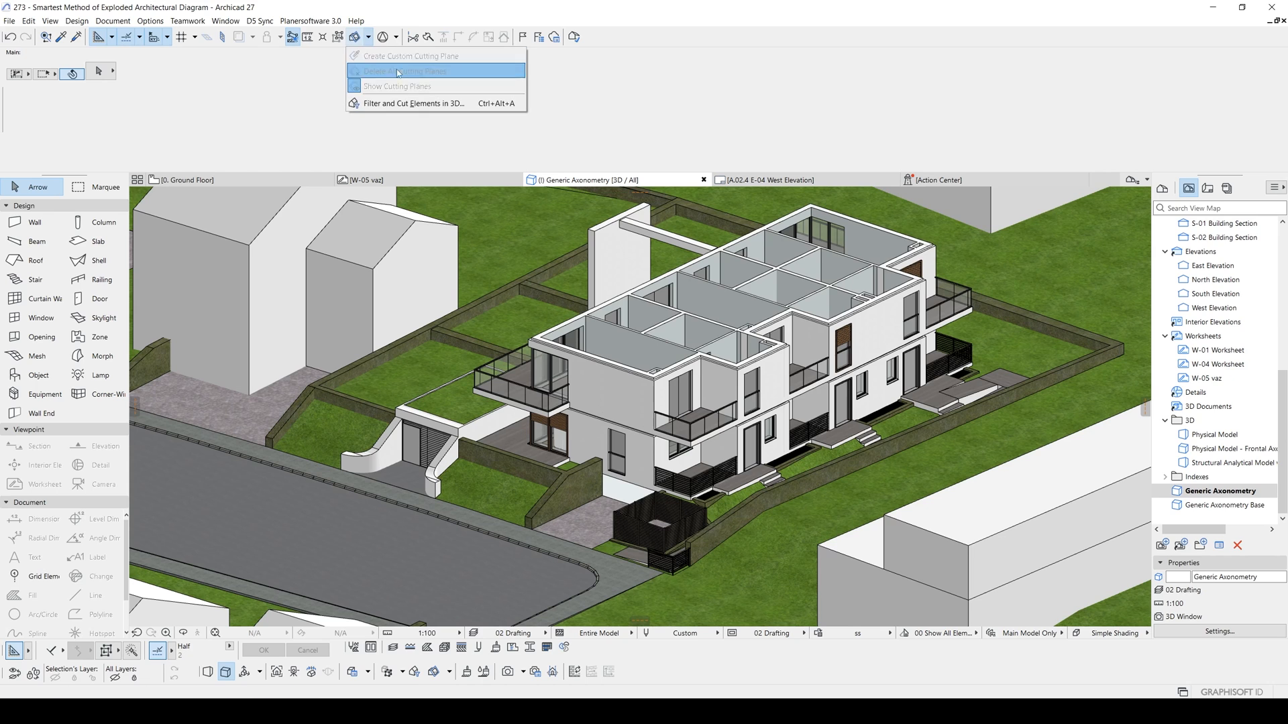
pyautogui.click(402, 102)
pyautogui.click(894, 252)
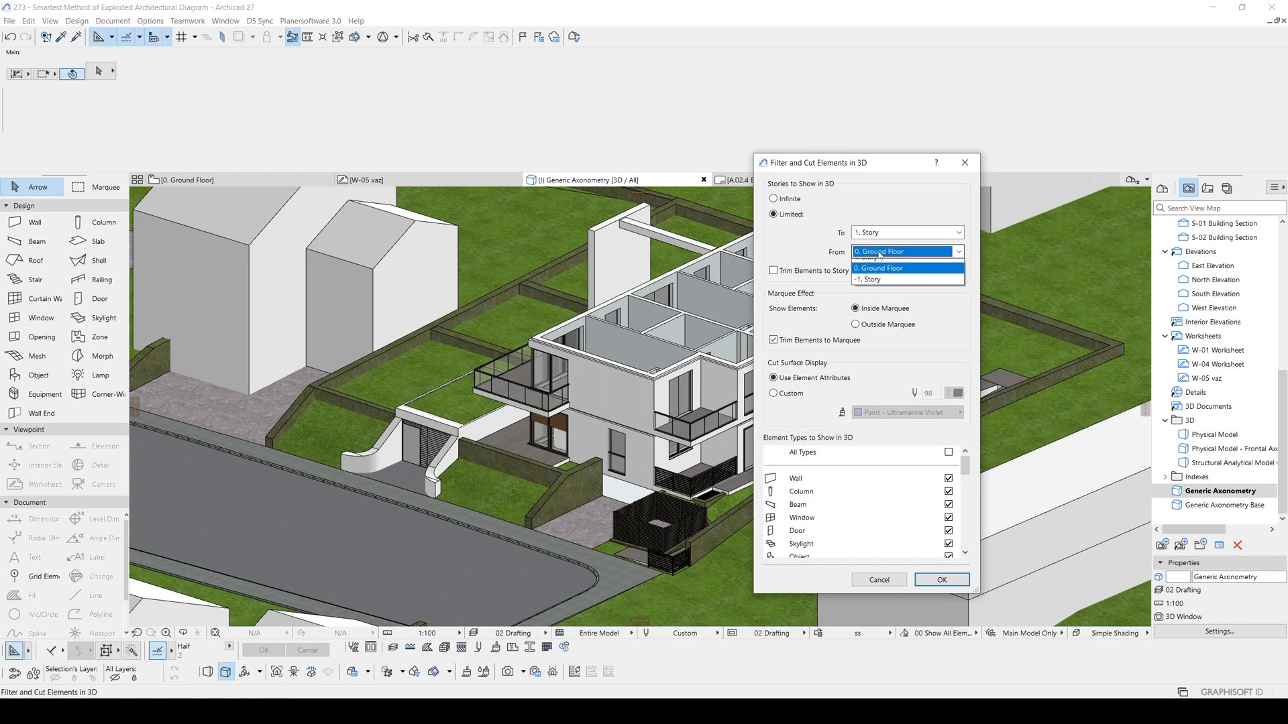
pyautogui.click(880, 279)
pyautogui.click(942, 580)
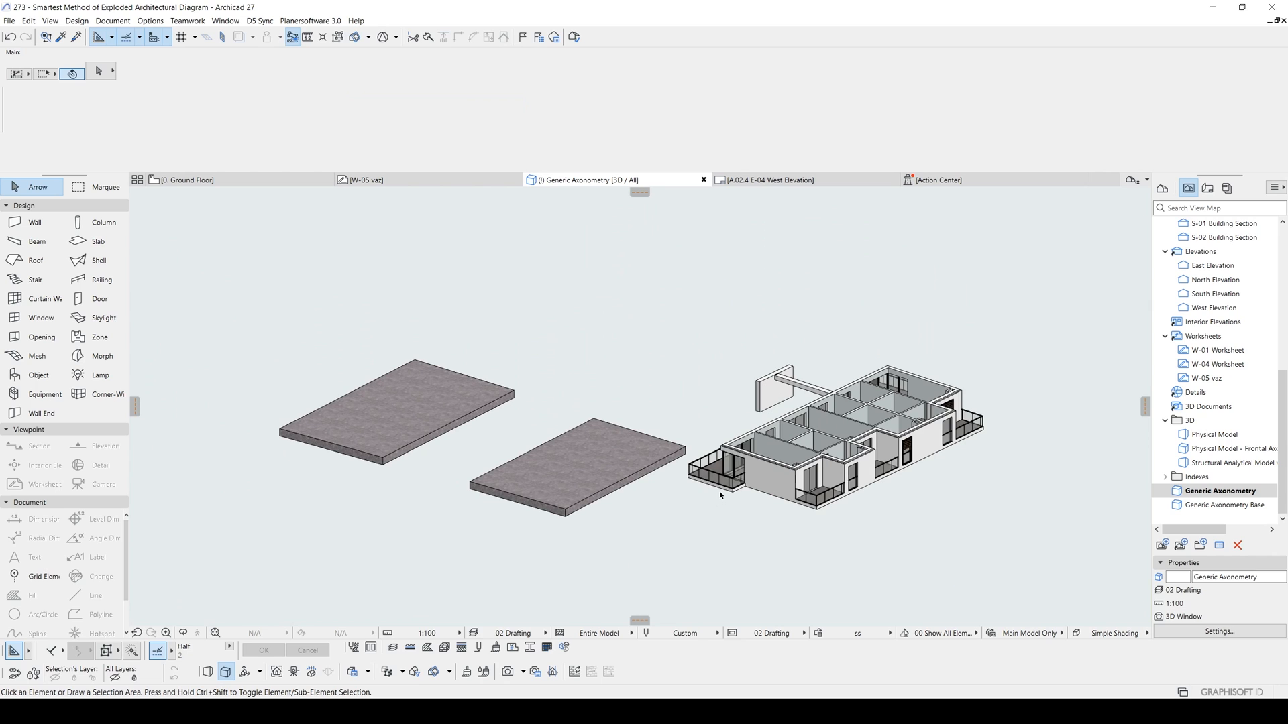
pyautogui.scroll(2, 993, 554)
pyautogui.scroll(-2, 946, 343)
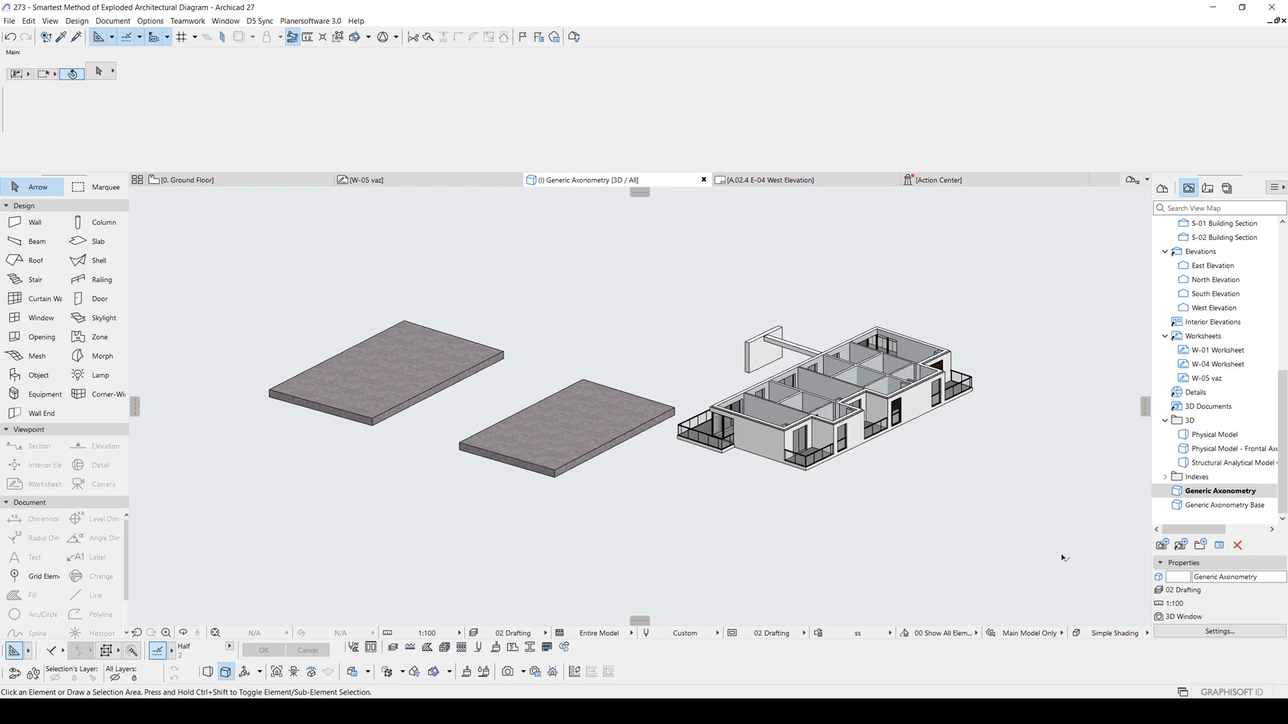
# Isolate the house's 1. Story elements in 3D, leaving the two detached slabs out of the selection
pyautogui.moveTo(1074, 567); pyautogui.dragTo(213, 211)
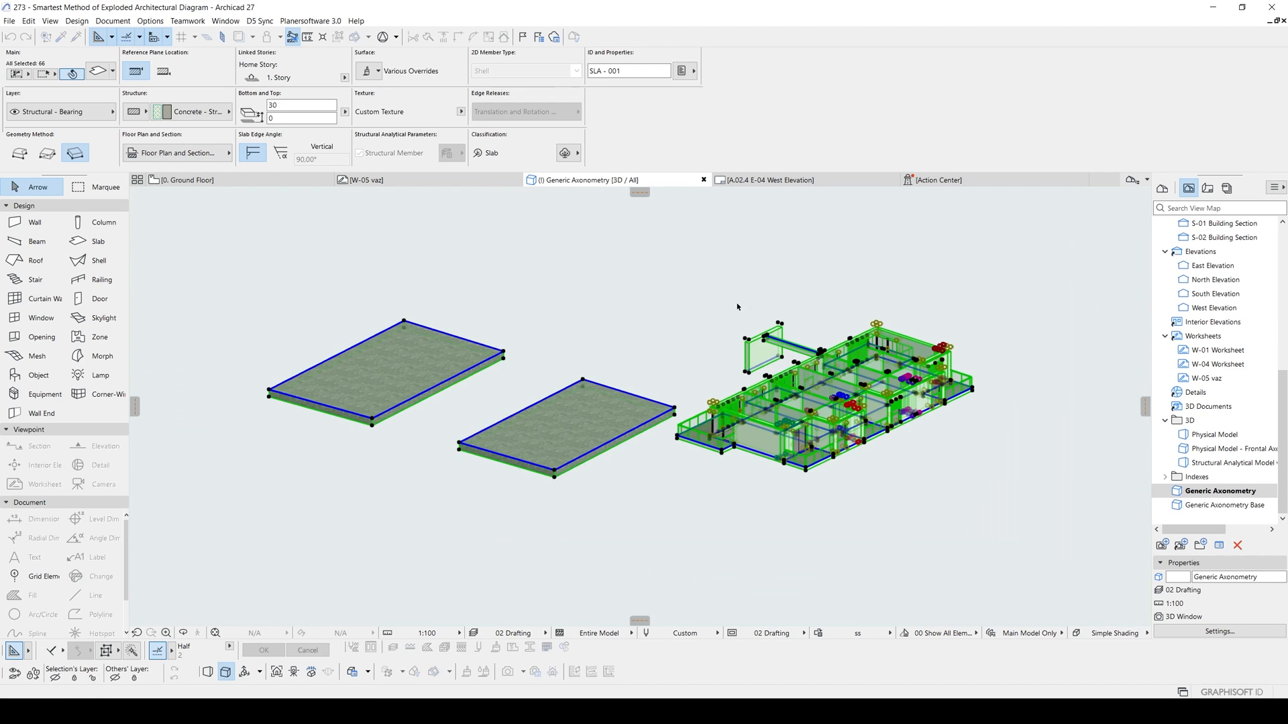
pyautogui.keyDown('shift'); pyautogui.click(584, 409); pyautogui.keyUp('shift')
pyautogui.keyDown('shift'); pyautogui.click(365, 355); pyautogui.keyUp('shift')
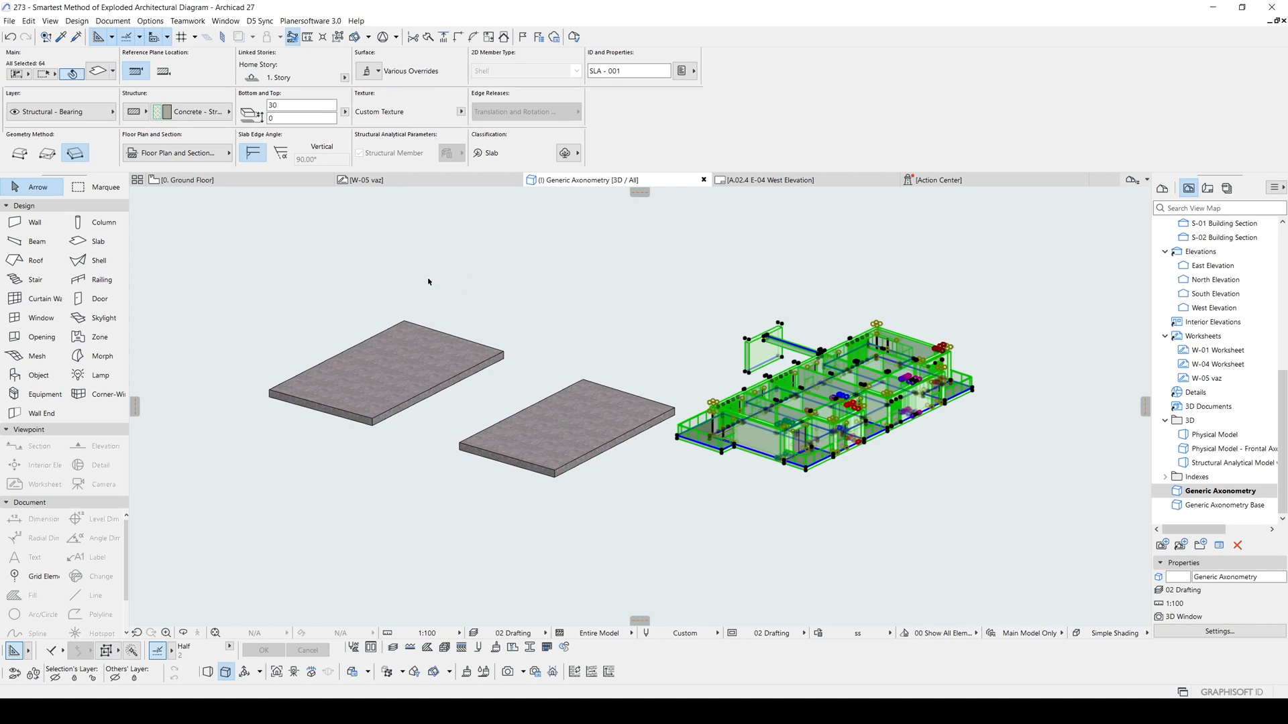
pyautogui.press('F5')
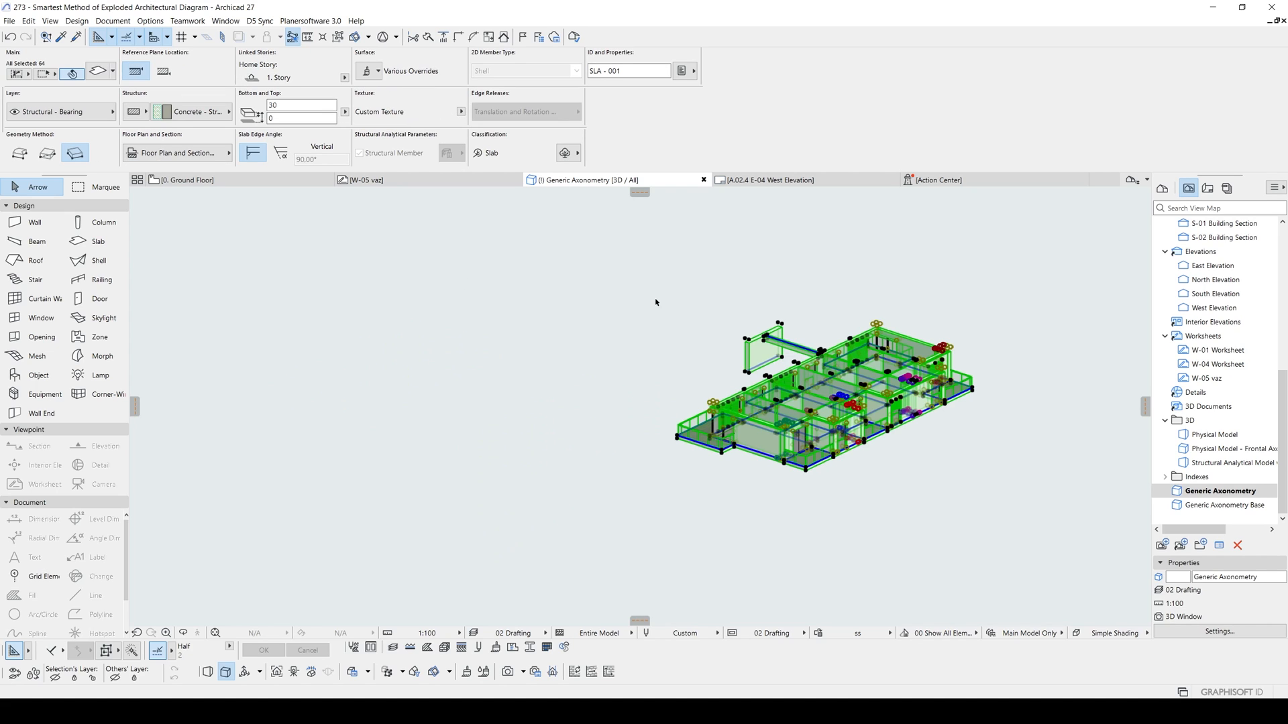
pyautogui.press('Escape')
pyautogui.scroll(2, 825, 385)
pyautogui.moveTo(825, 385); pyautogui.dragTo(650, 402, button='middle')
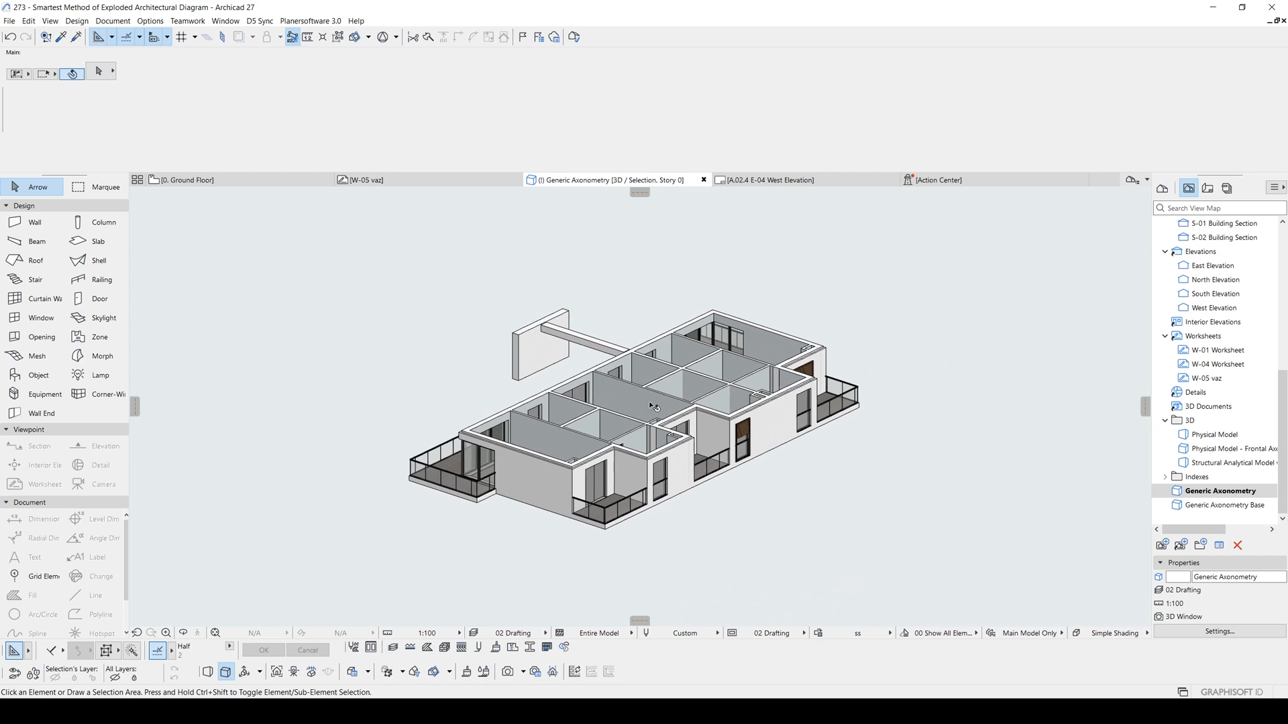
# Save the isolated 1. Story axonometry as a new view and rename it Generic Axonometry 1. floor
pyautogui.click(1162, 188)
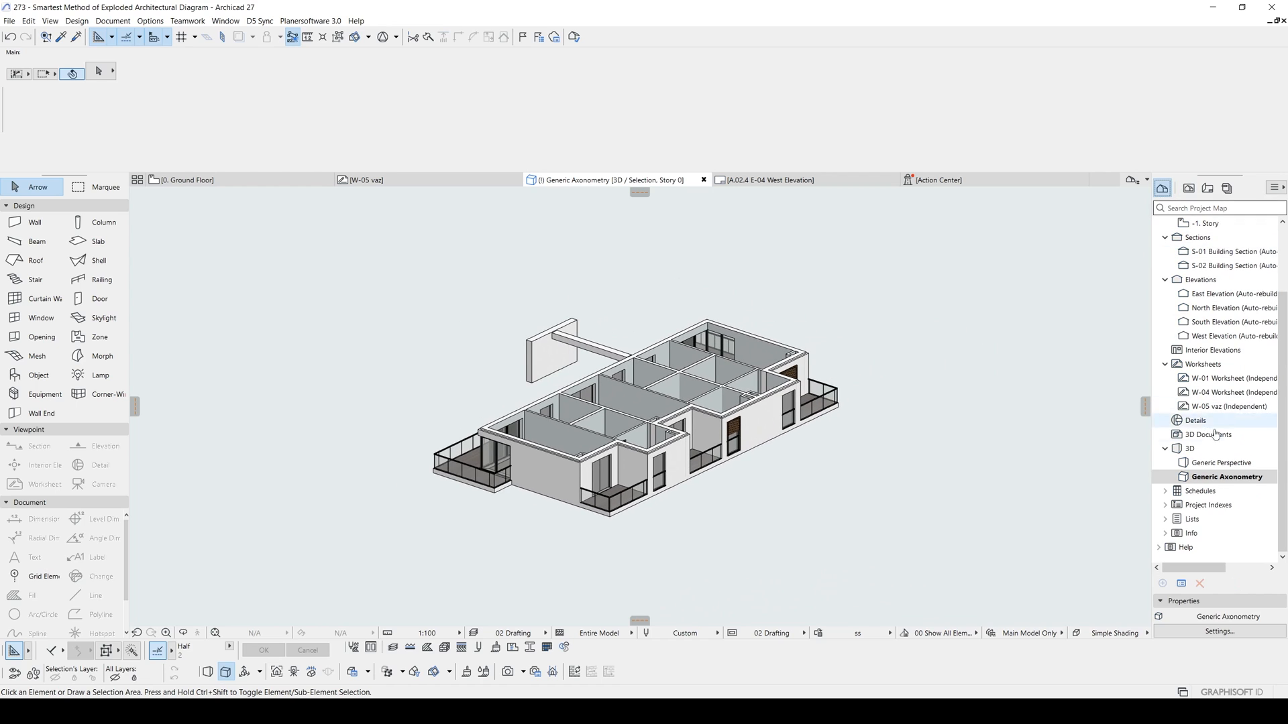
pyautogui.rightClick(1235, 476)
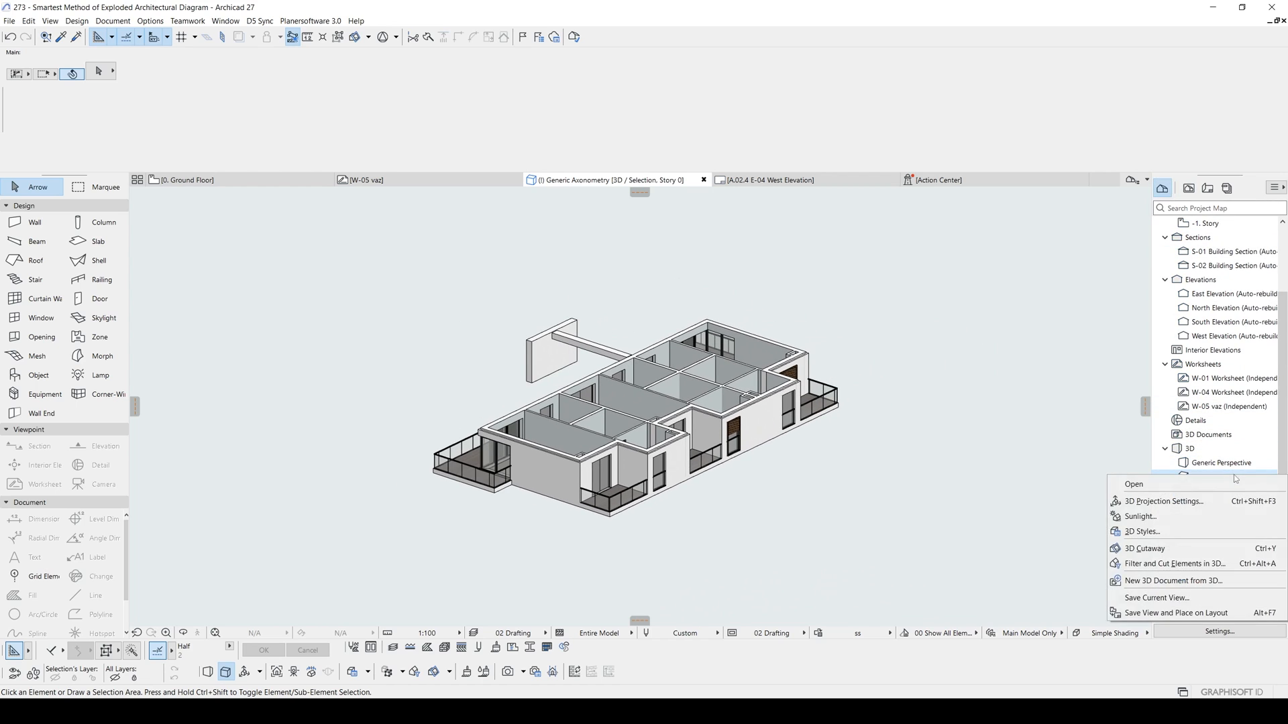
pyautogui.click(1167, 598)
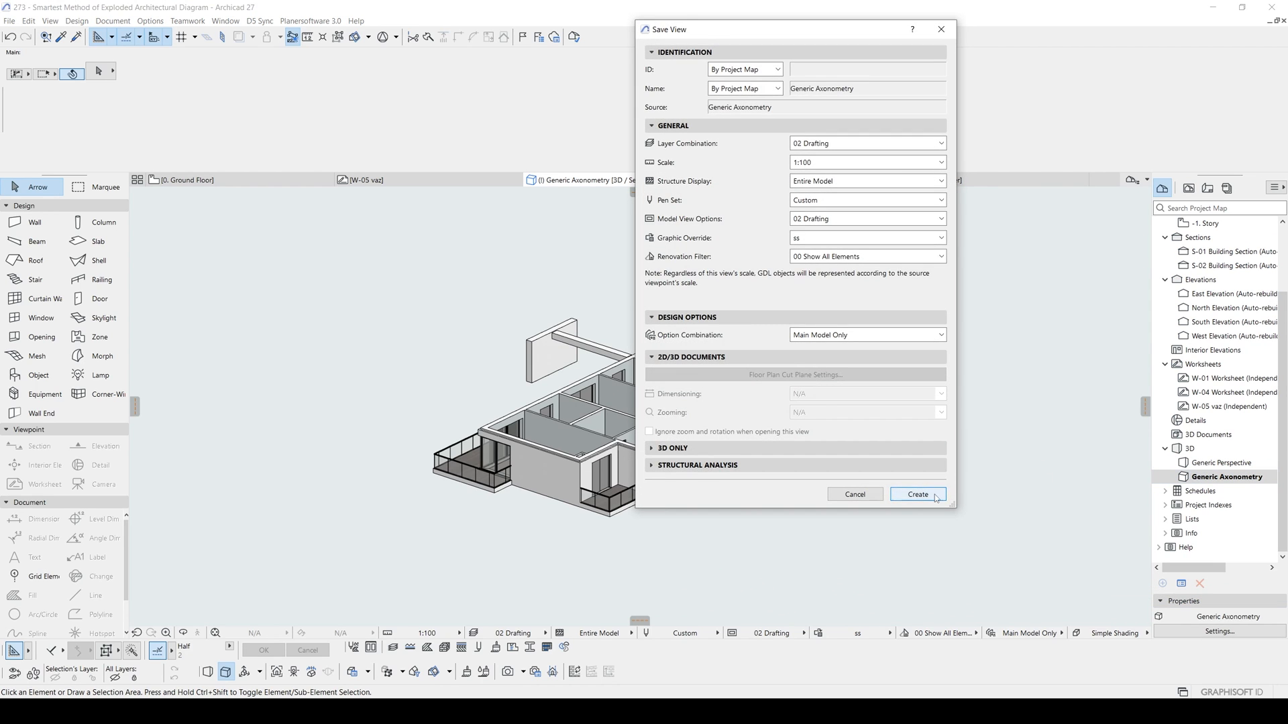
pyautogui.click(932, 494)
pyautogui.click(1189, 188)
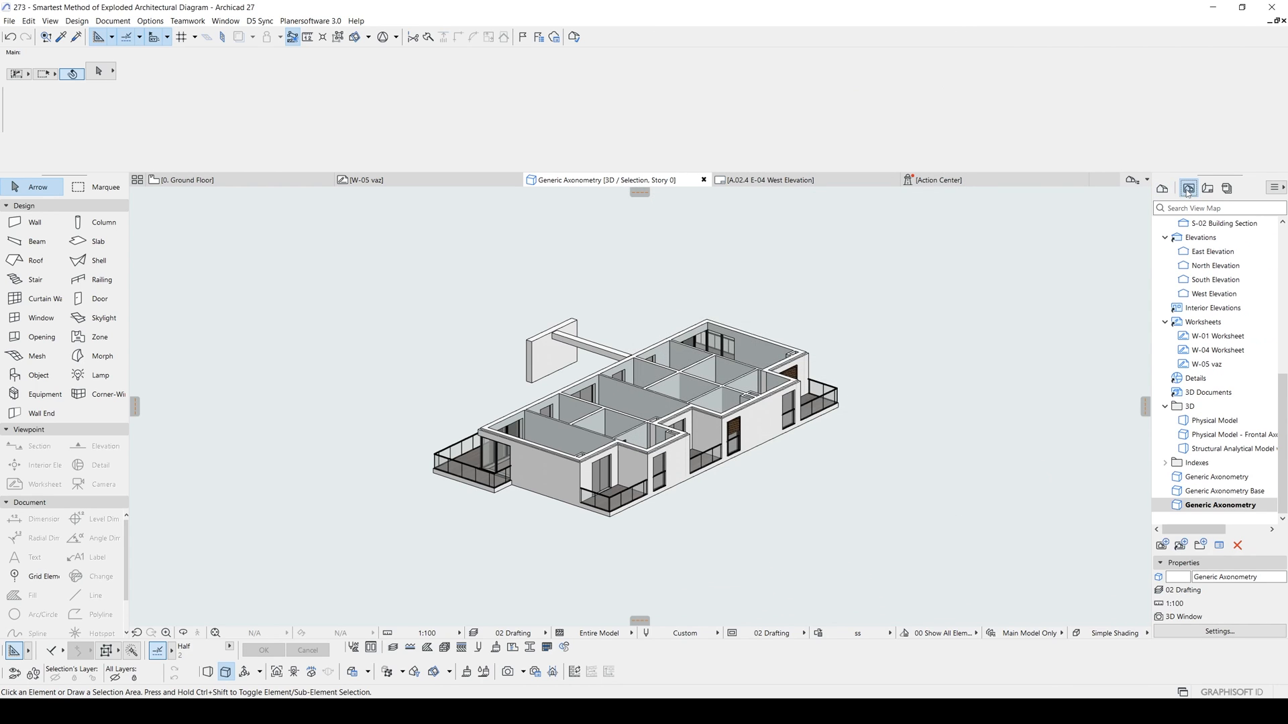
pyautogui.click(1277, 578)
pyautogui.write('1. floor')
pyautogui.press('Return')
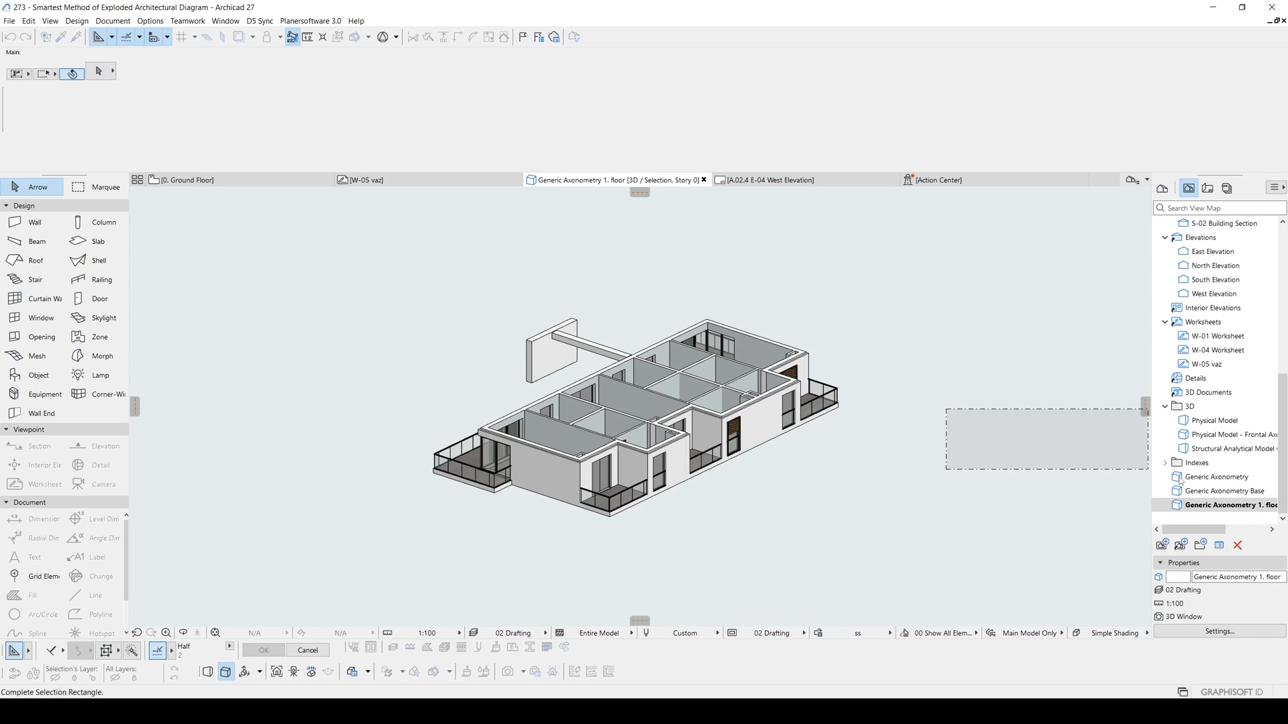
# Reopen the full Generic Axonometry view and limit the stories shown in 3D, with 2. Story as the upper limit
pyautogui.click(1201, 479)
pyautogui.doubleClick(1200, 481)
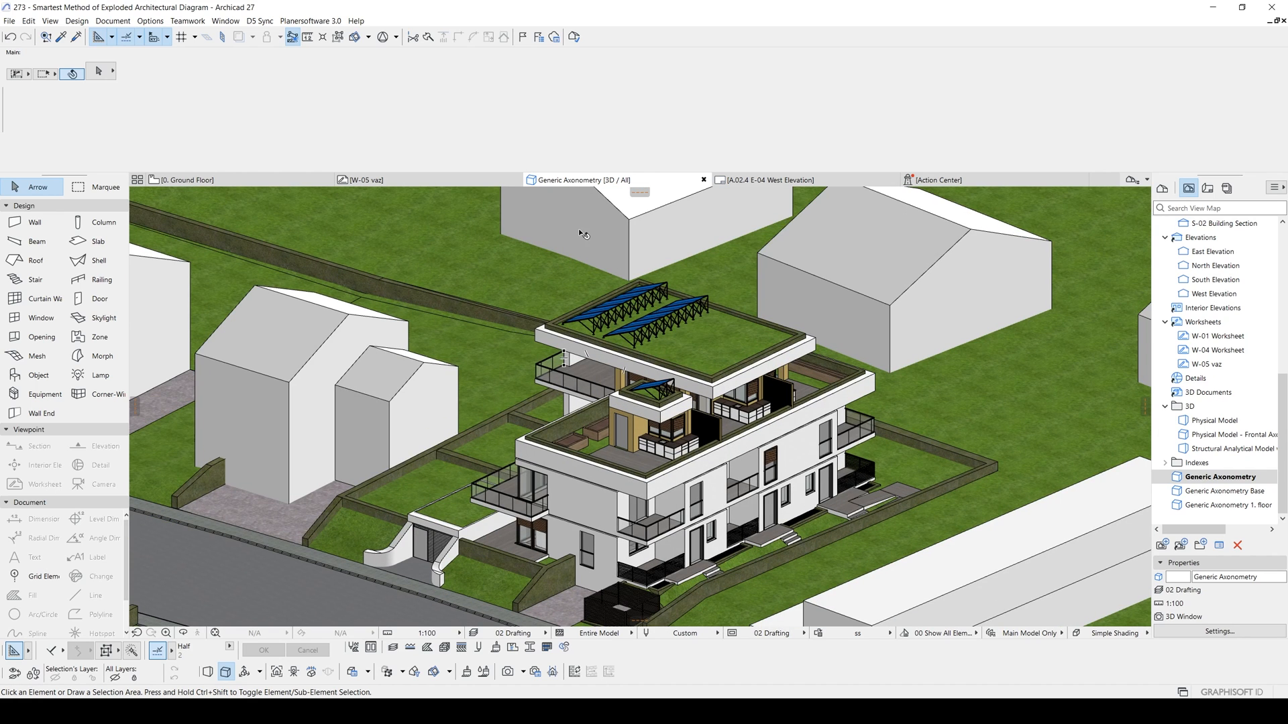
pyautogui.click(368, 36)
pyautogui.click(382, 105)
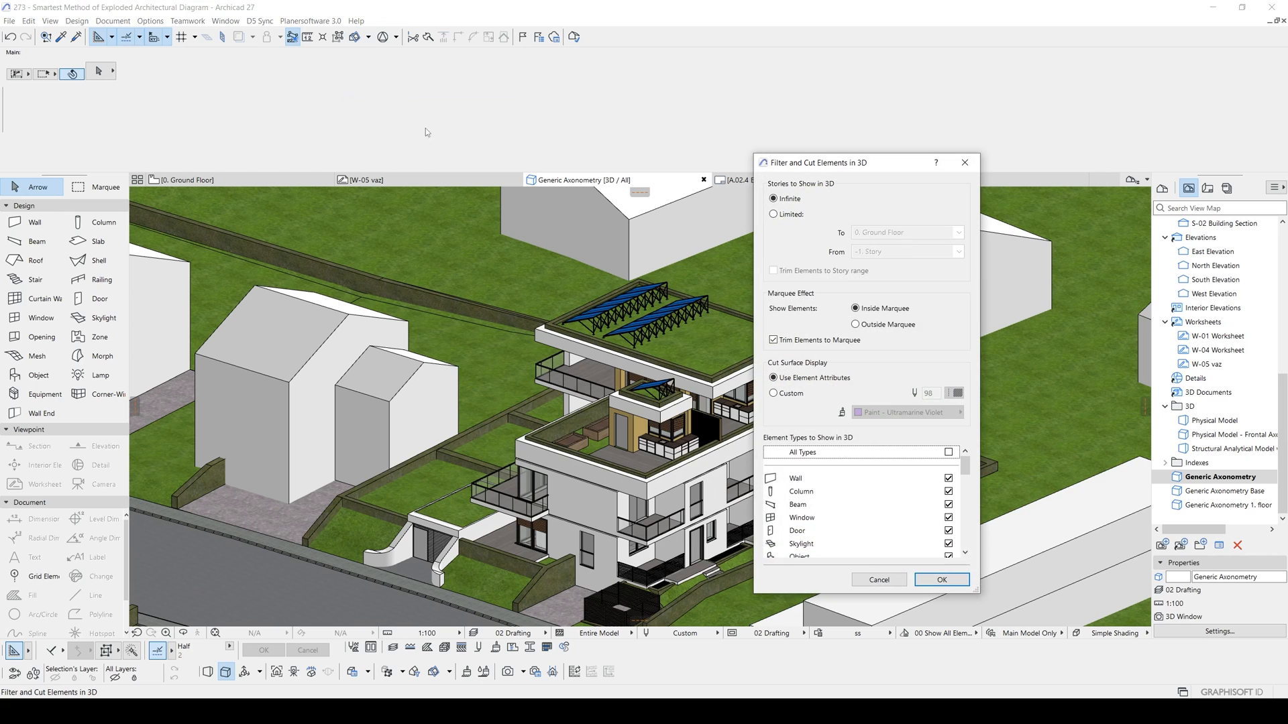
pyautogui.click(773, 214)
pyautogui.click(905, 232)
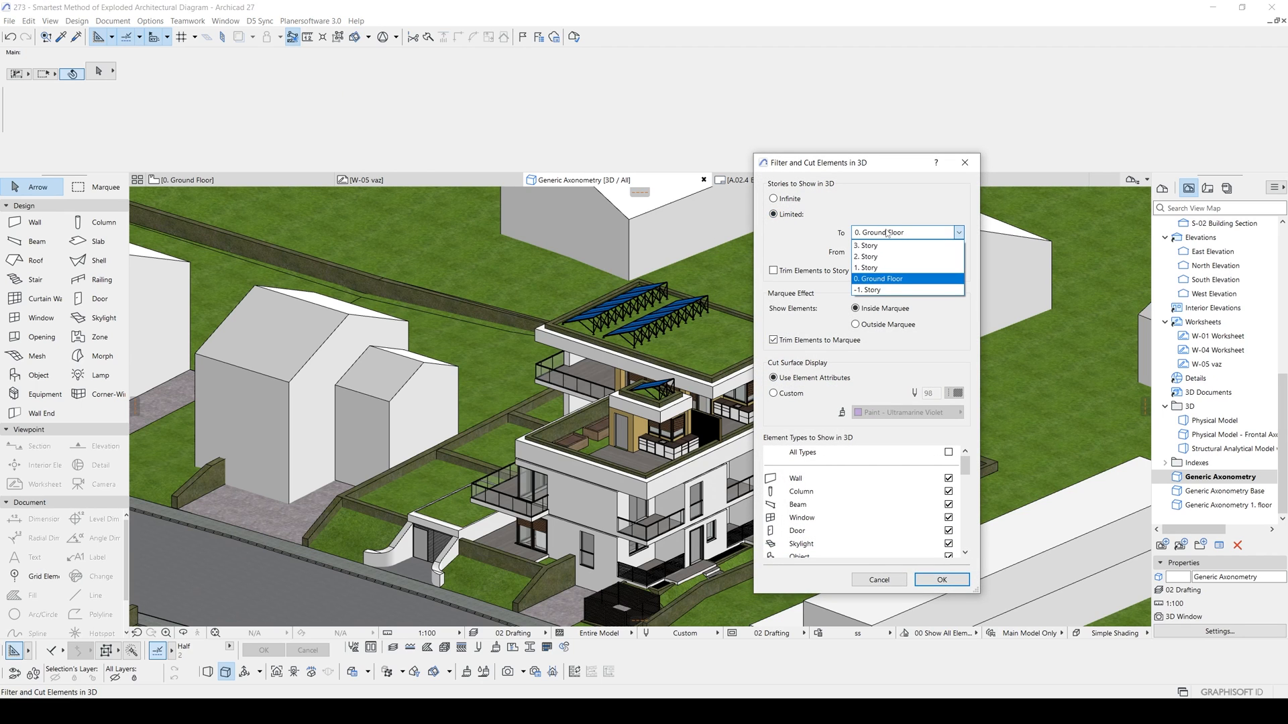
pyautogui.click(877, 265)
pyautogui.click(876, 235)
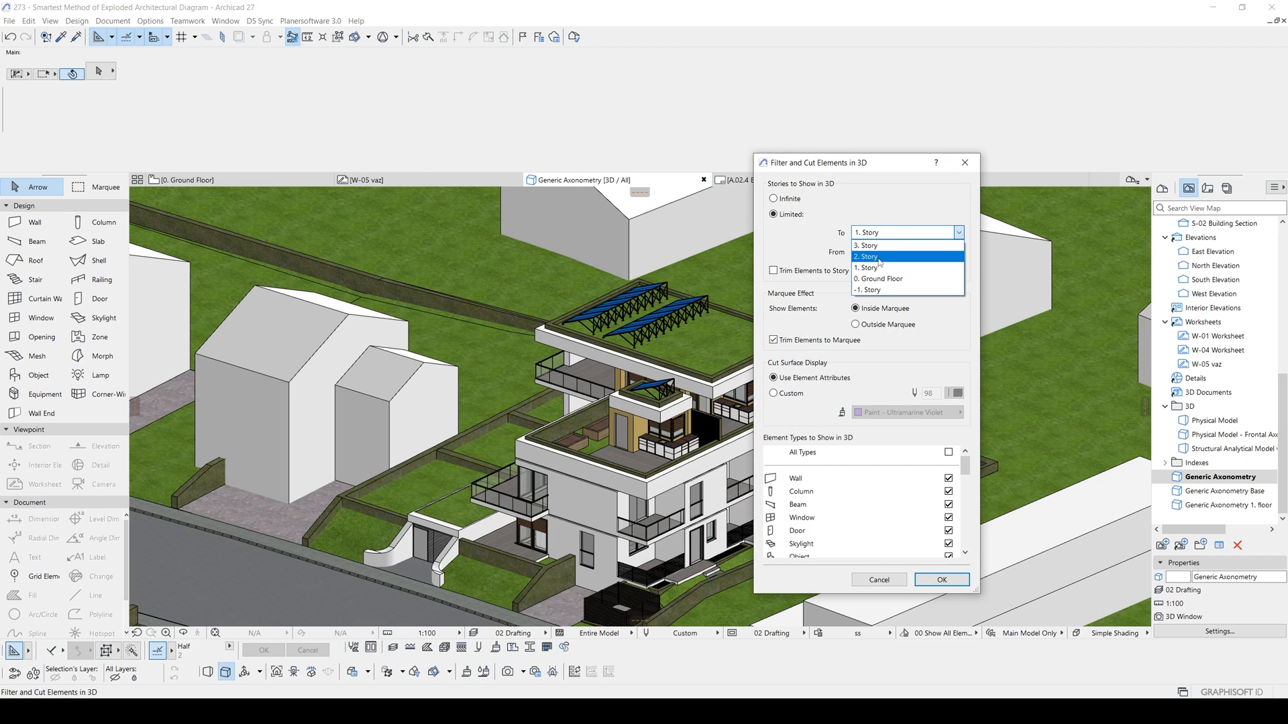
pyautogui.click(874, 257)
# Set the lower limit of the stories shown in 3D to 2. Story and apply the filter
pyautogui.click(906, 252)
pyautogui.click(878, 288)
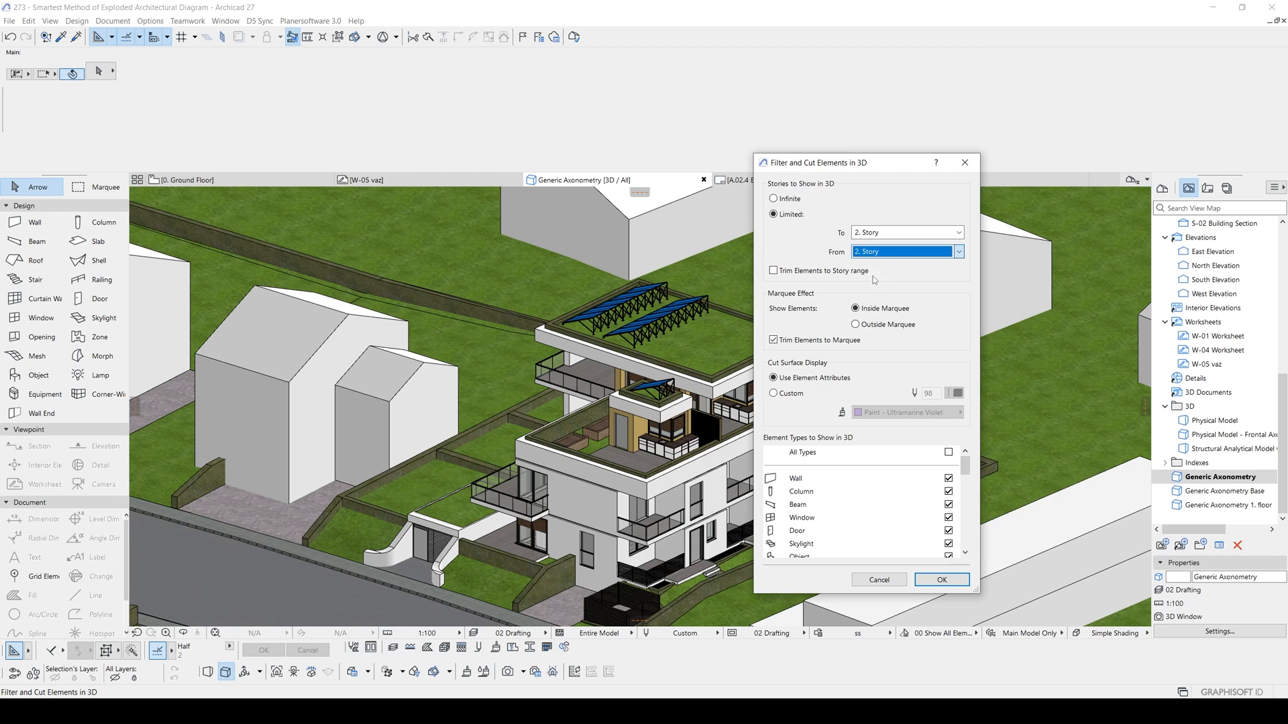
pyautogui.click(941, 580)
pyautogui.scroll(3, 618, 463)
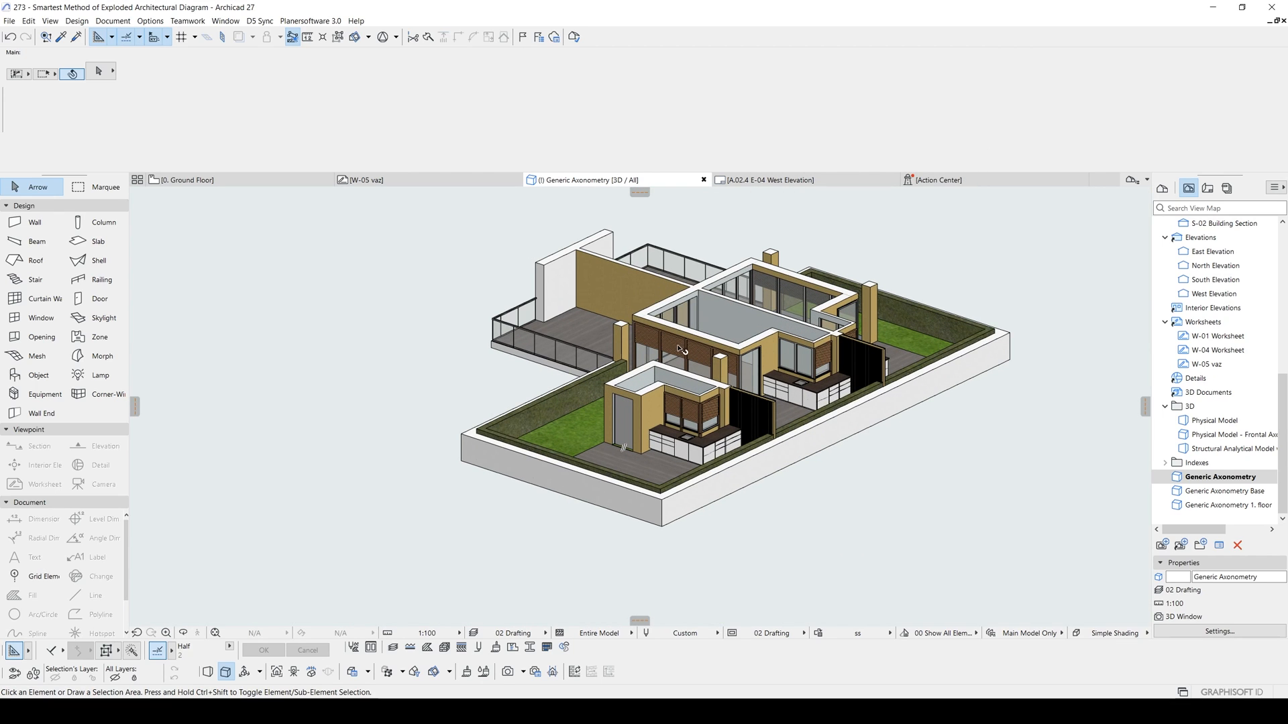
pyautogui.moveTo(755, 248); pyautogui.dragTo(708, 300, button='middle')
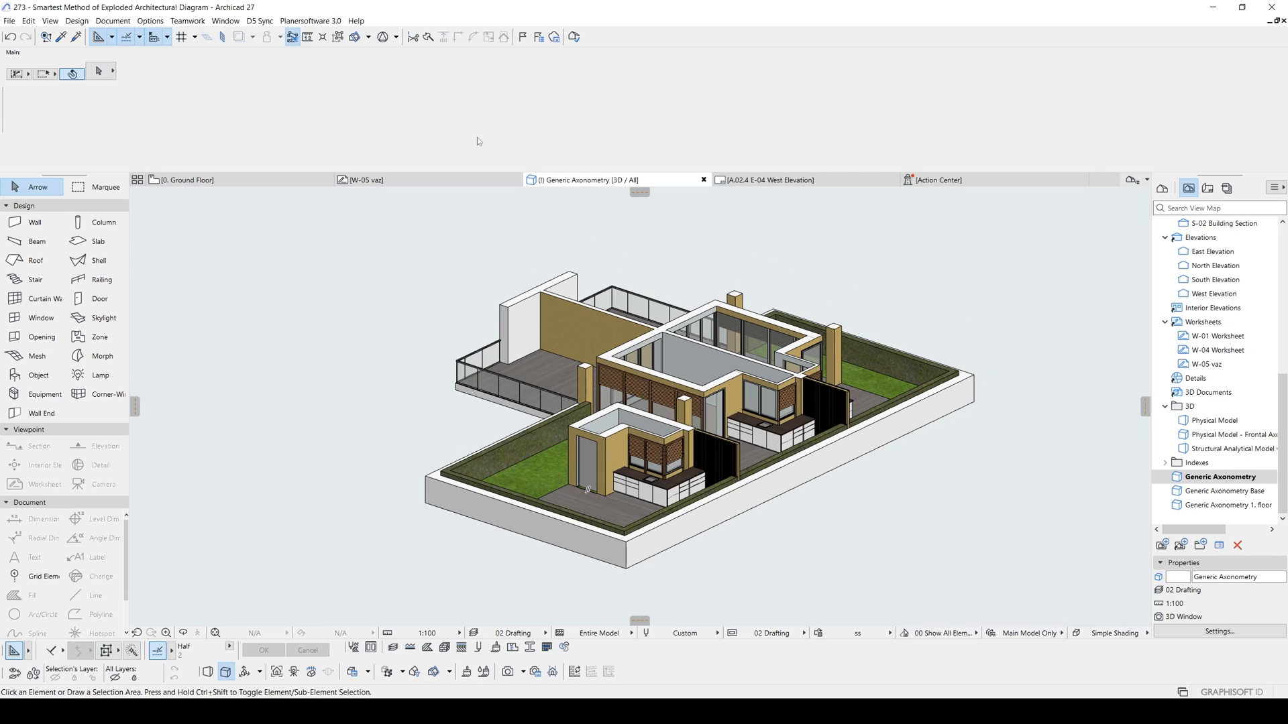
# Raise the upper limit of the stories shown in 3D to 3. Story so the roof is included
pyautogui.click(396, 41)
pyautogui.click(369, 40)
pyautogui.click(369, 39)
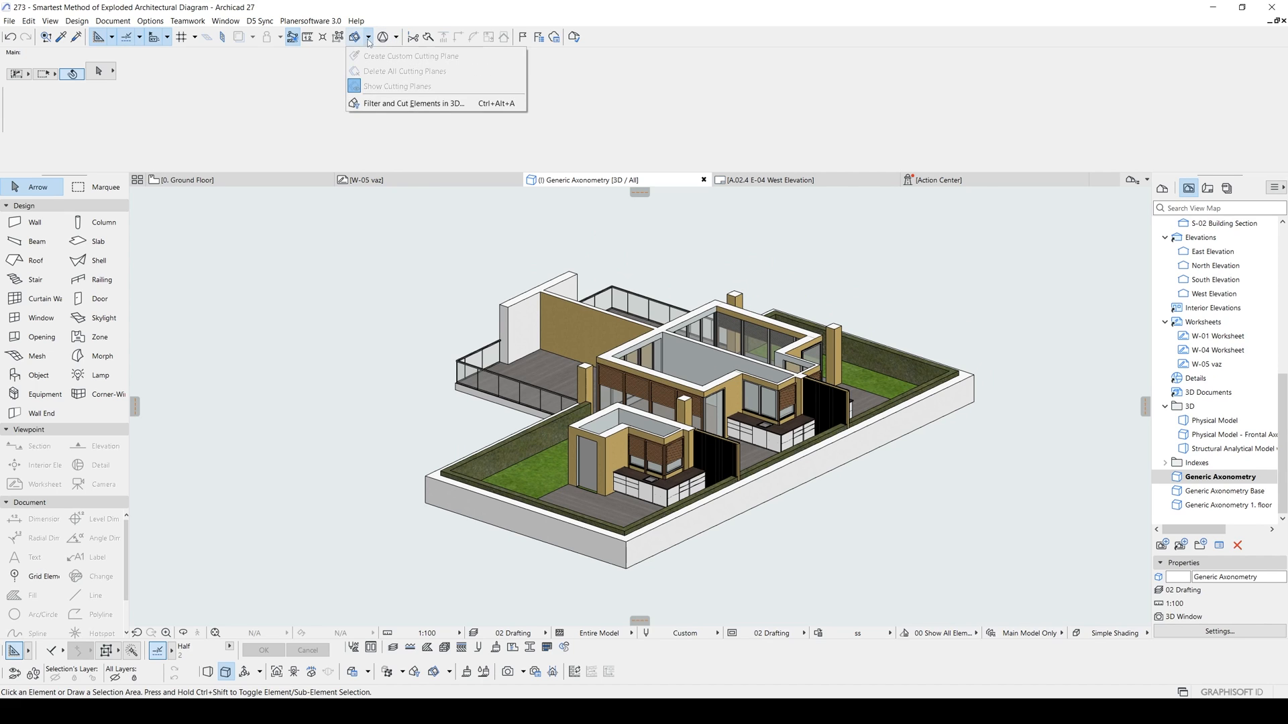
pyautogui.click(375, 100)
pyautogui.click(872, 232)
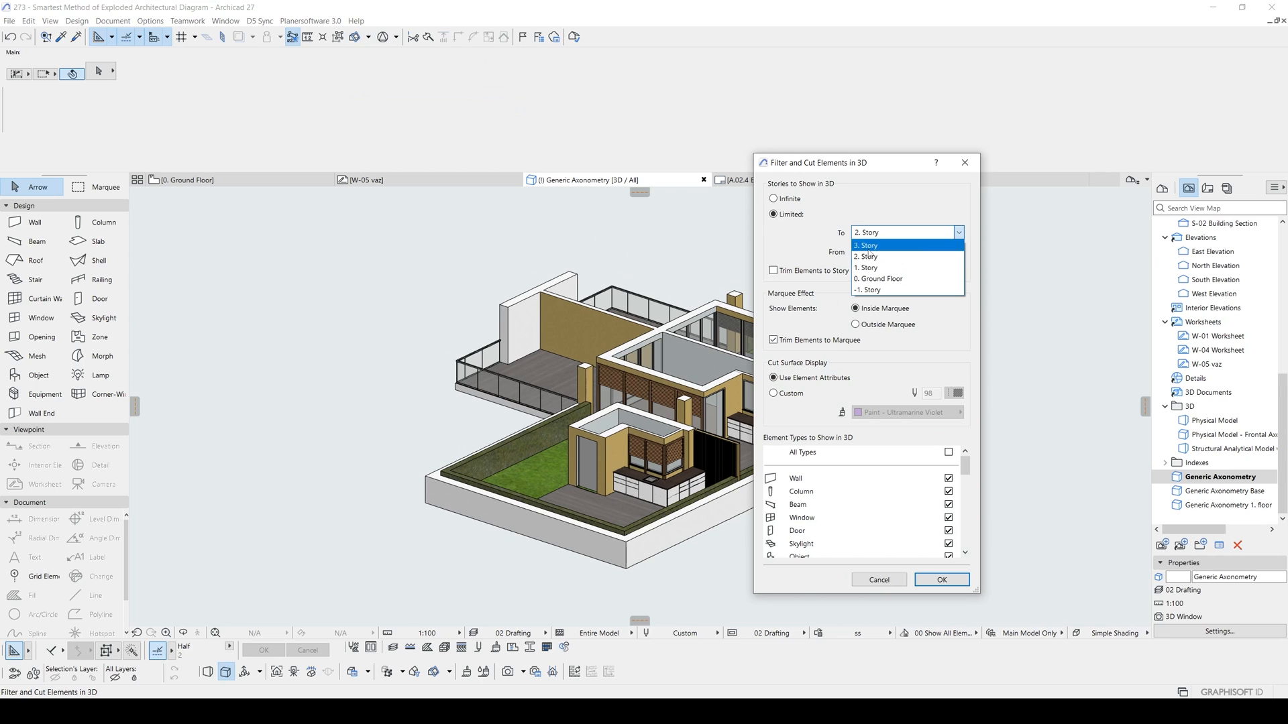
pyautogui.click(866, 248)
pyautogui.click(941, 580)
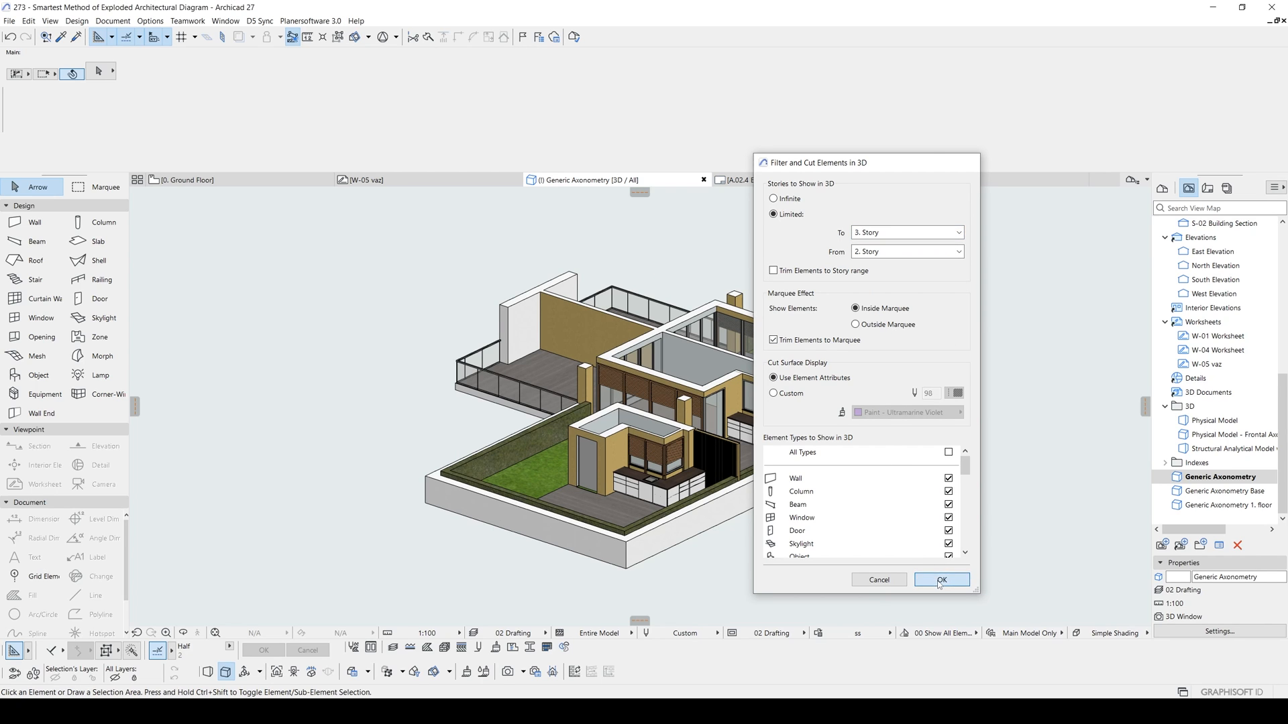
pyautogui.scroll(-3, 819, 451)
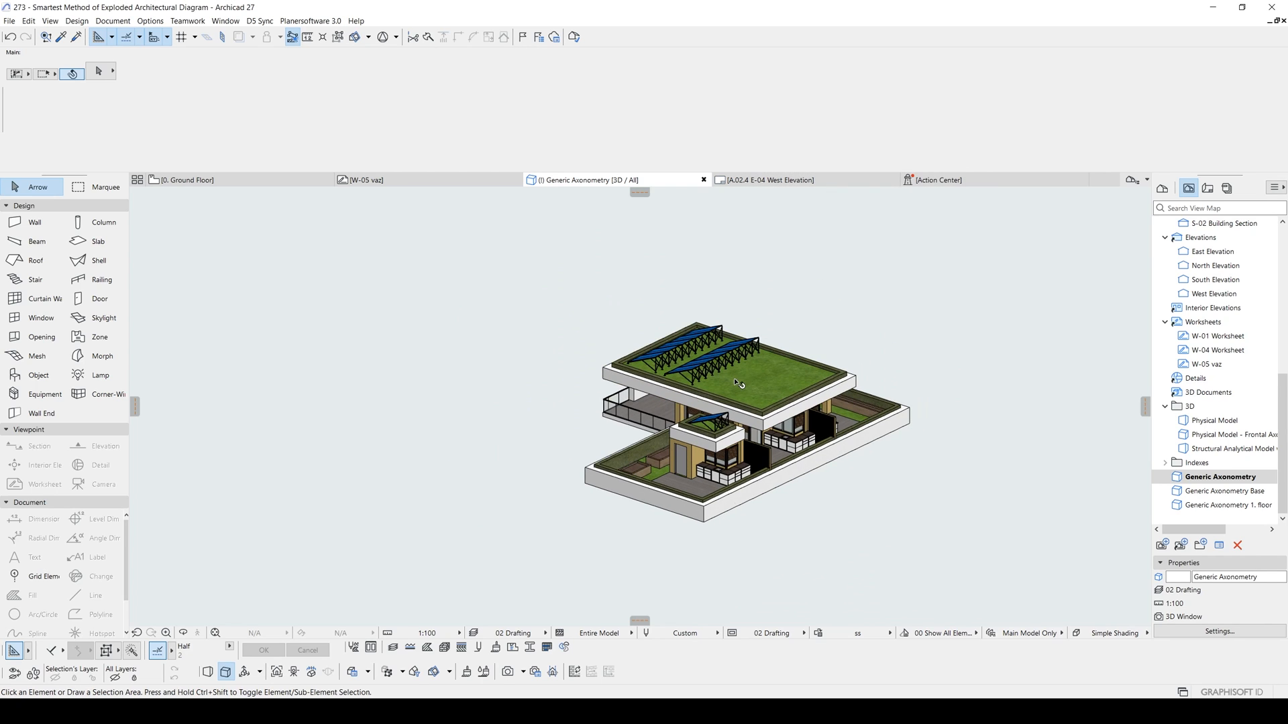
pyautogui.moveTo(733, 377); pyautogui.dragTo(697, 391, button='middle')
pyautogui.scroll(1, 677, 362)
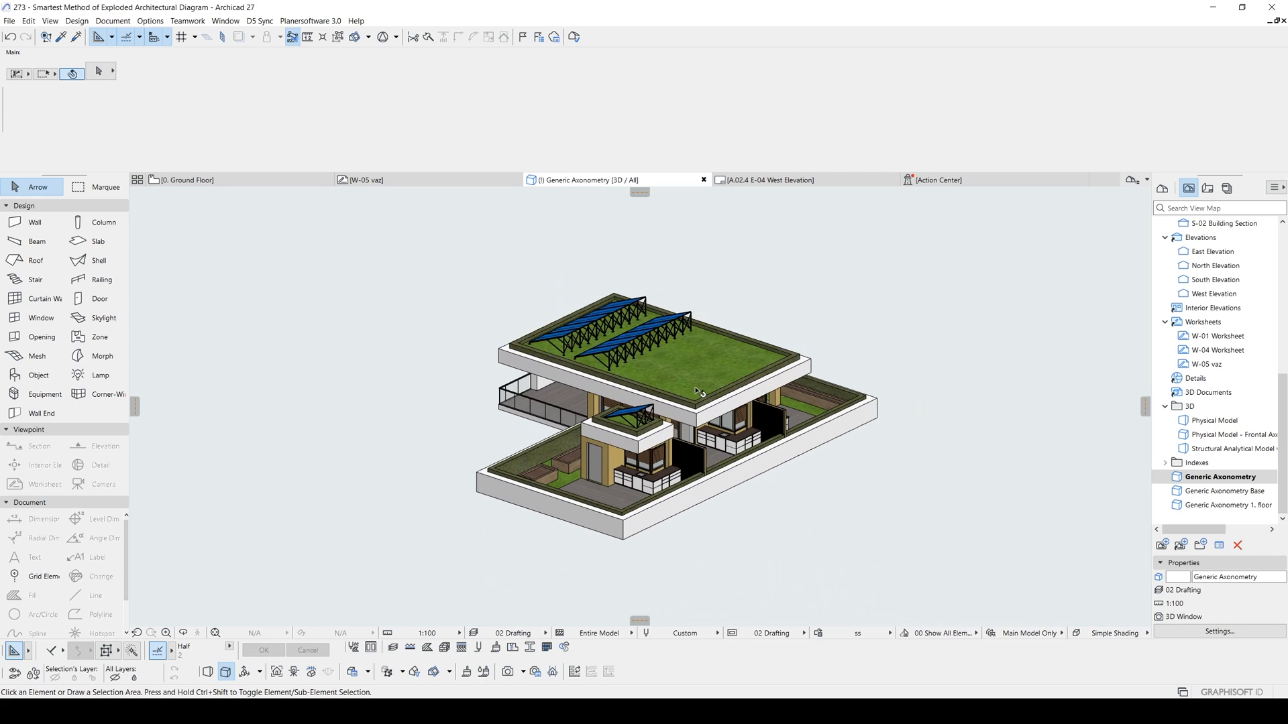
# Save the current axonometry as a new view with the custom name Generic Axonometry Roof
pyautogui.click(1164, 190)
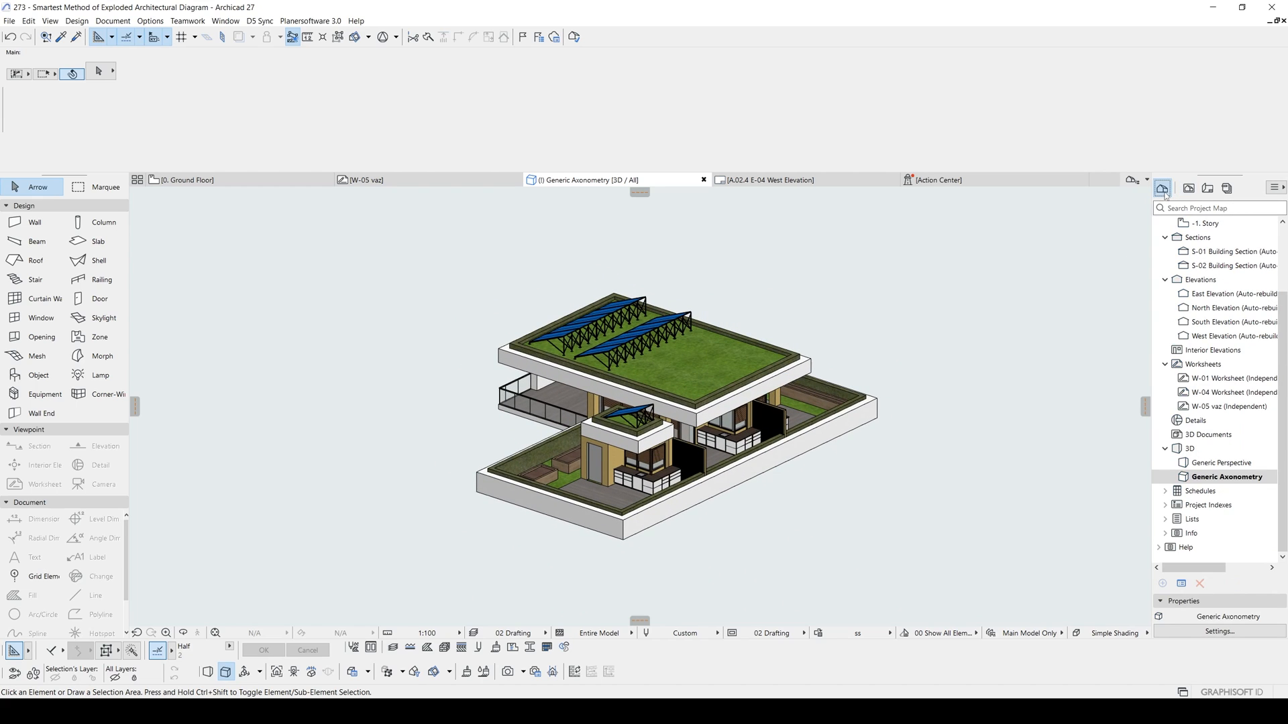
pyautogui.rightClick(1208, 477)
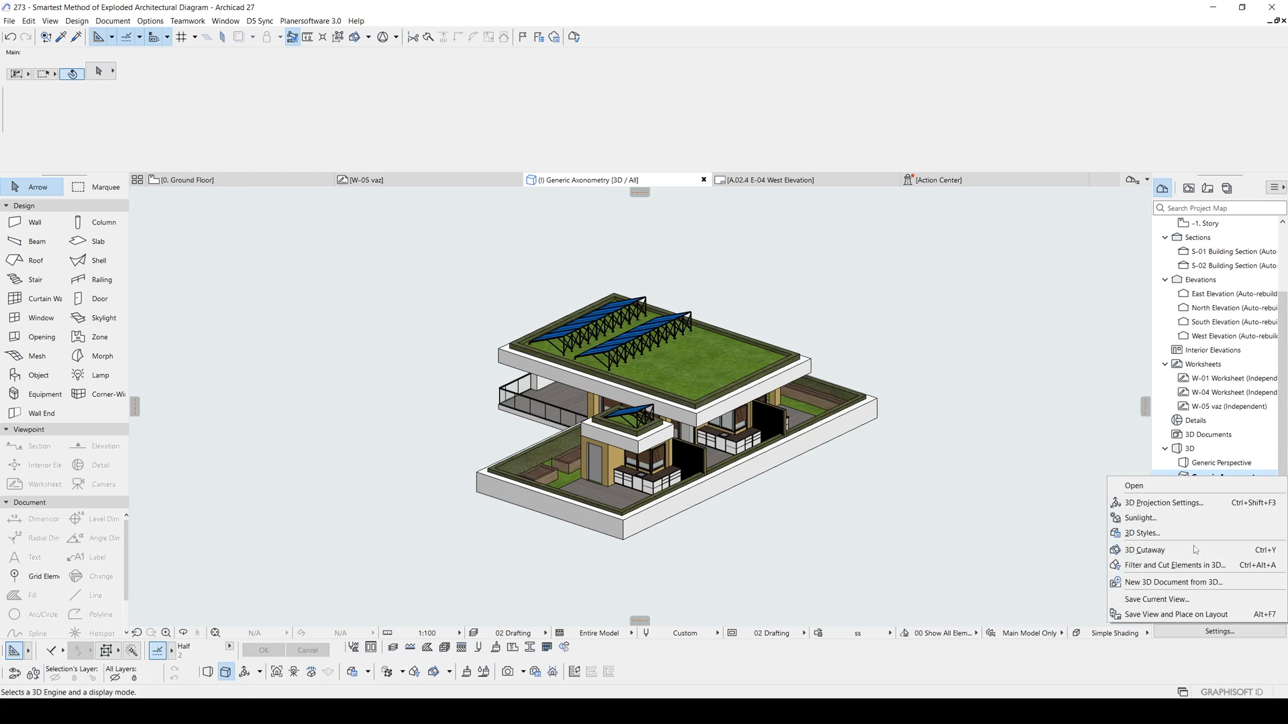
pyautogui.click(1171, 599)
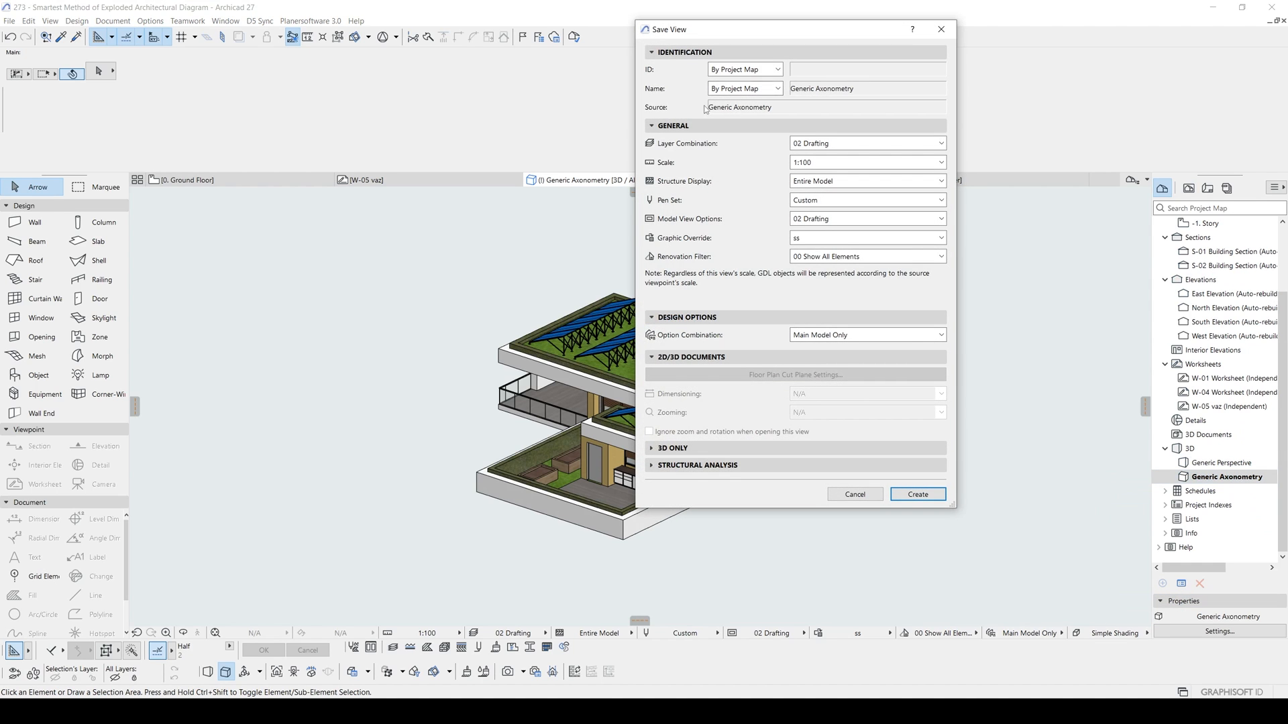
pyautogui.click(758, 88)
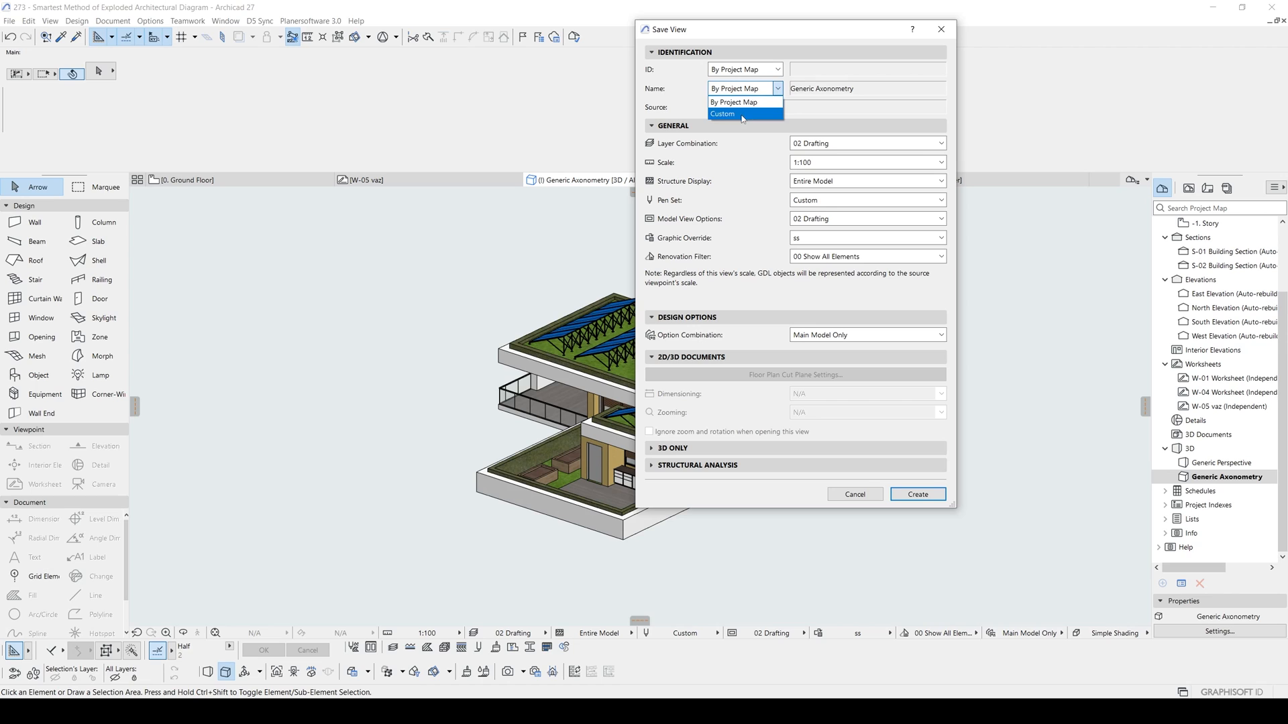
pyautogui.click(745, 117)
pyautogui.click(887, 88)
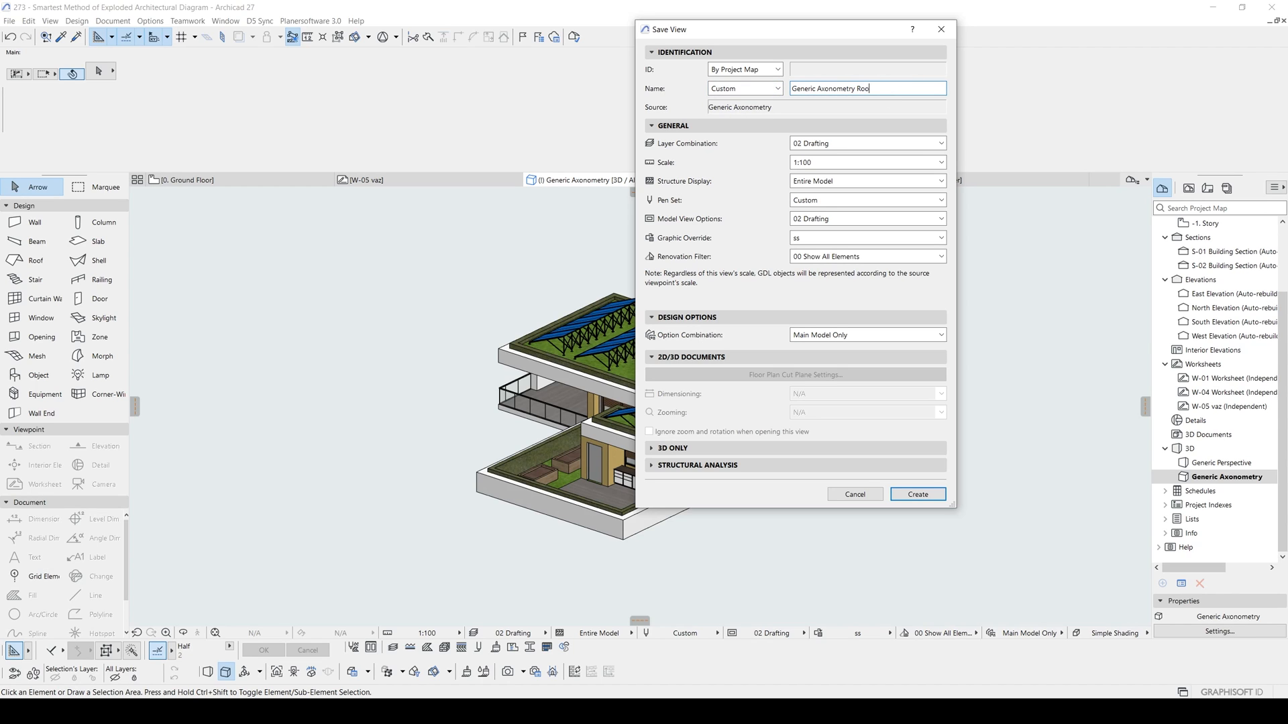
pyautogui.click(929, 494)
# Review the saved Generic Axonometry Base, 1. floor and Roof views one after another
pyautogui.click(1188, 189)
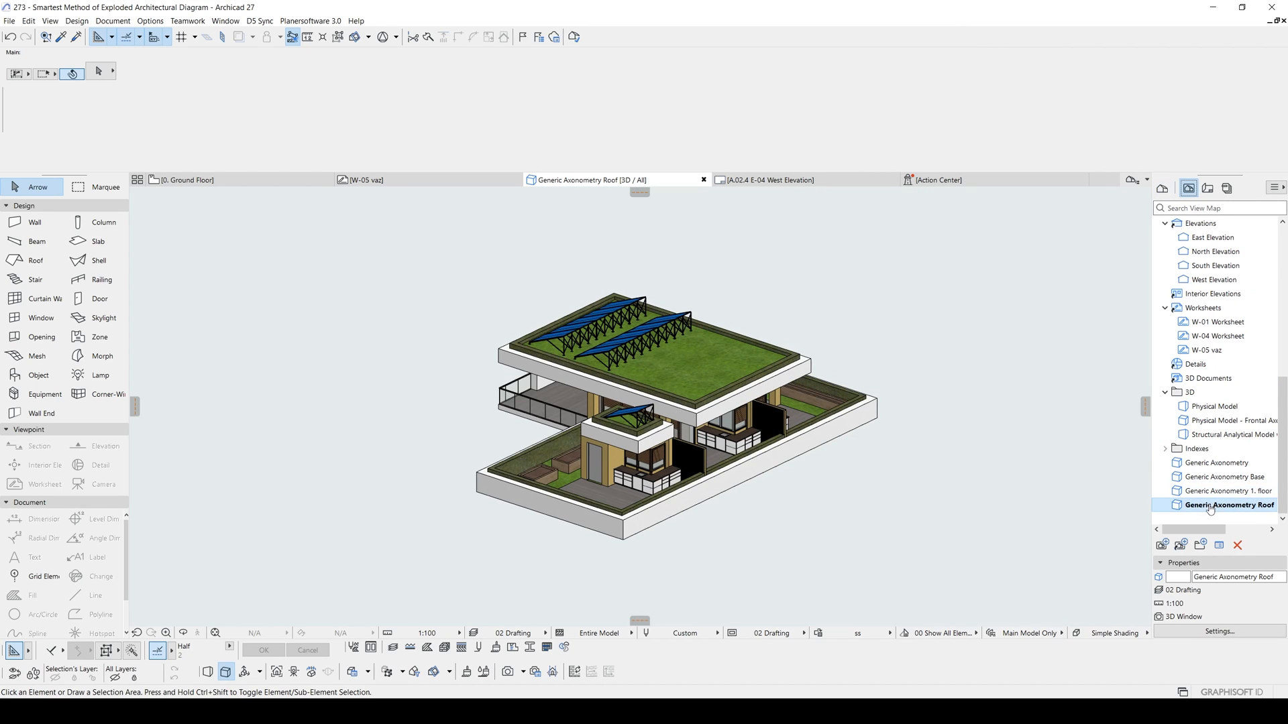
pyautogui.doubleClick(1224, 491)
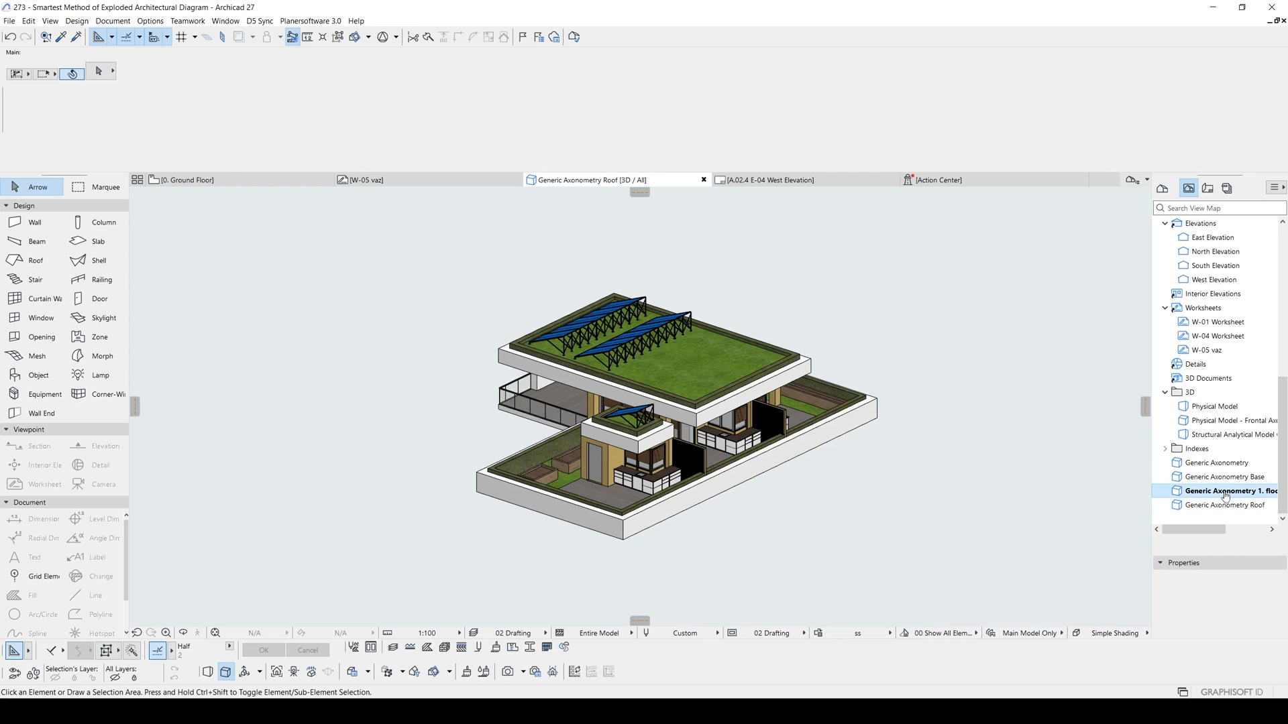
pyautogui.doubleClick(1228, 477)
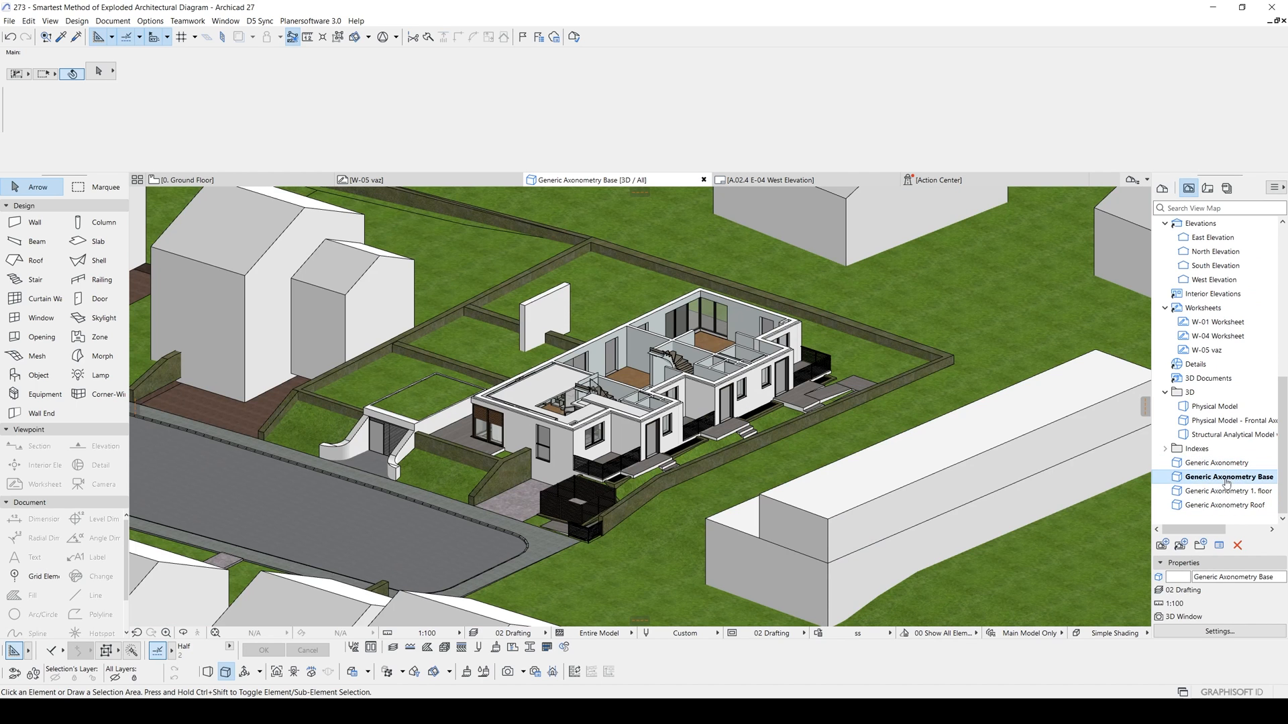
pyautogui.doubleClick(1230, 492)
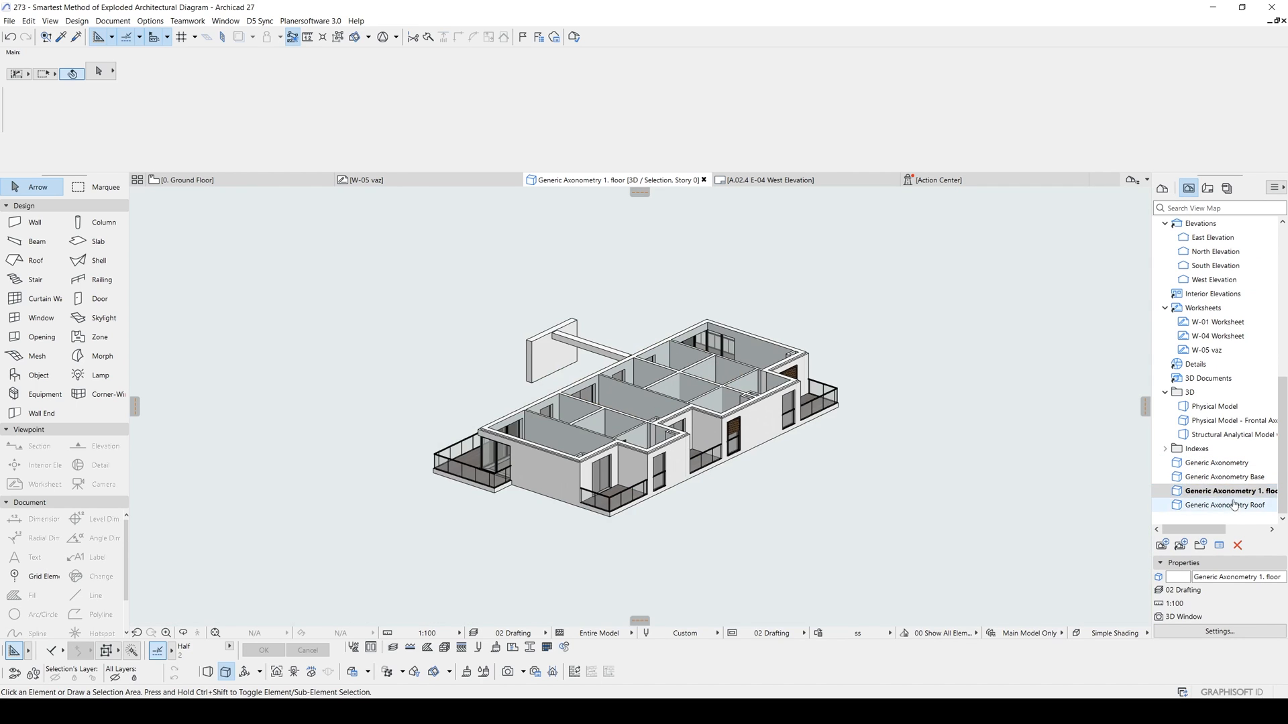
pyautogui.doubleClick(1229, 507)
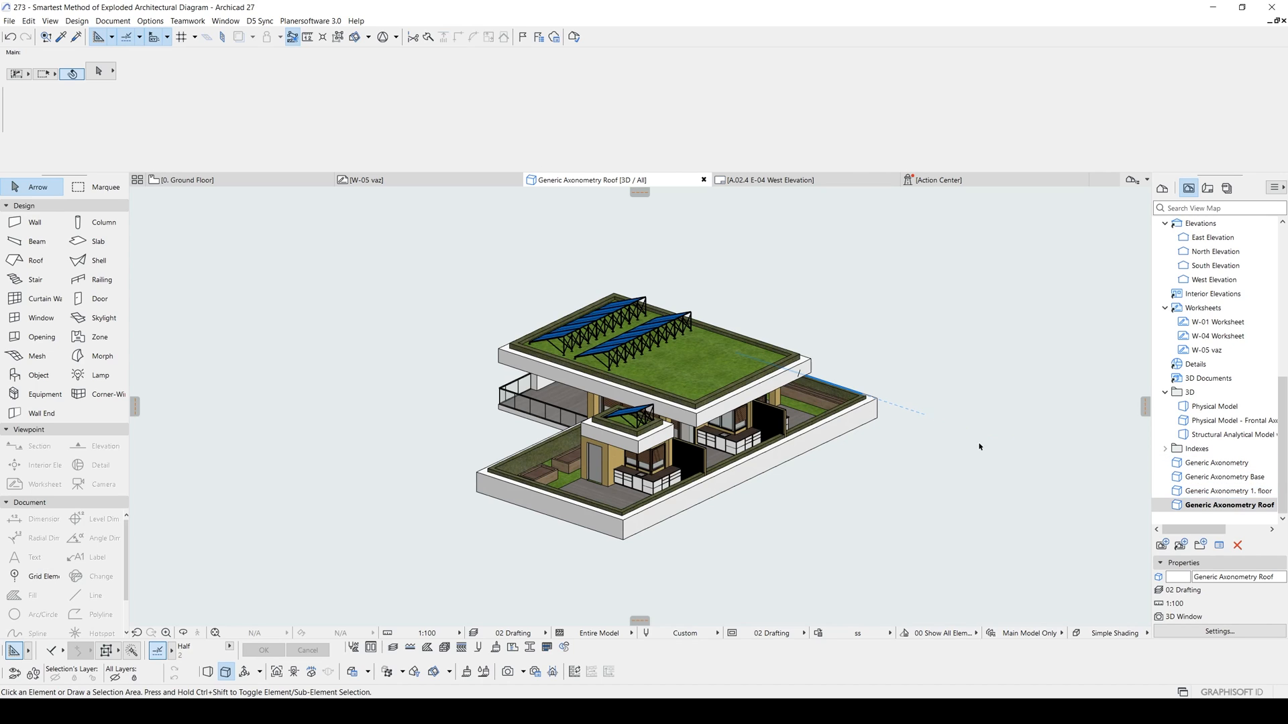
# Create a new 3D document named Axonometry base from the Generic Axonometry Base view
pyautogui.doubleClick(1228, 477)
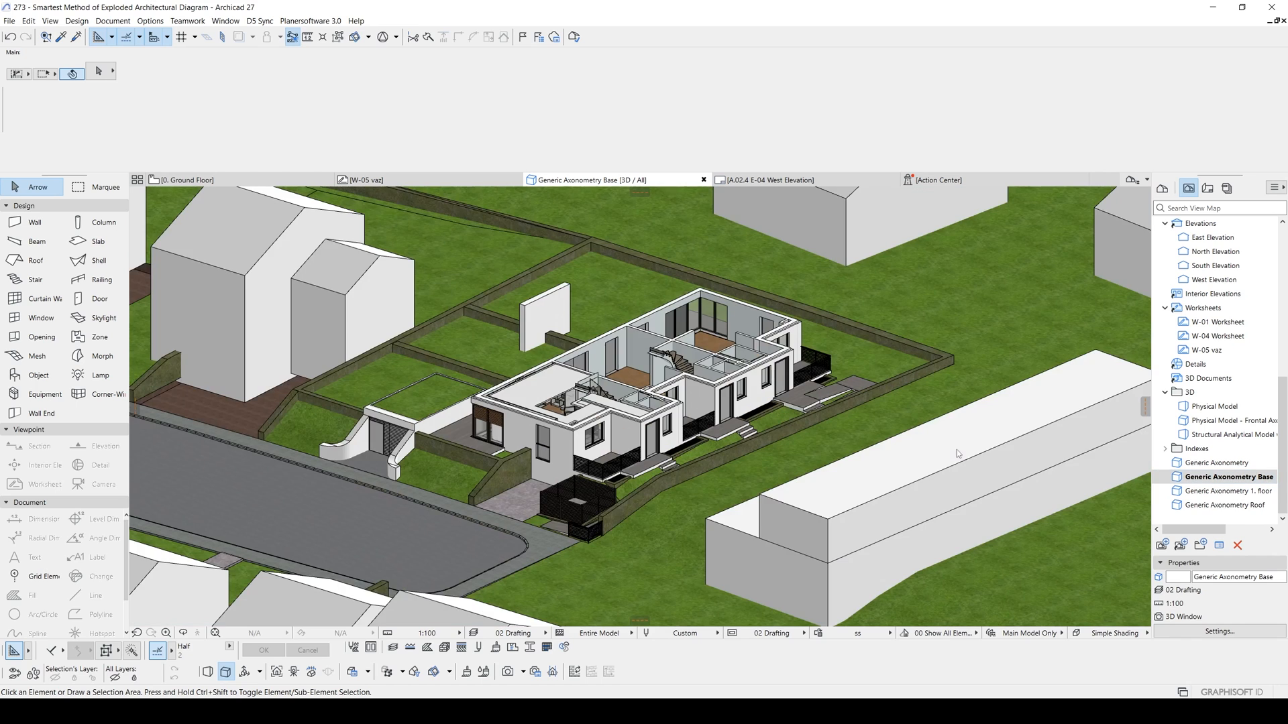
pyautogui.rightClick(1218, 477)
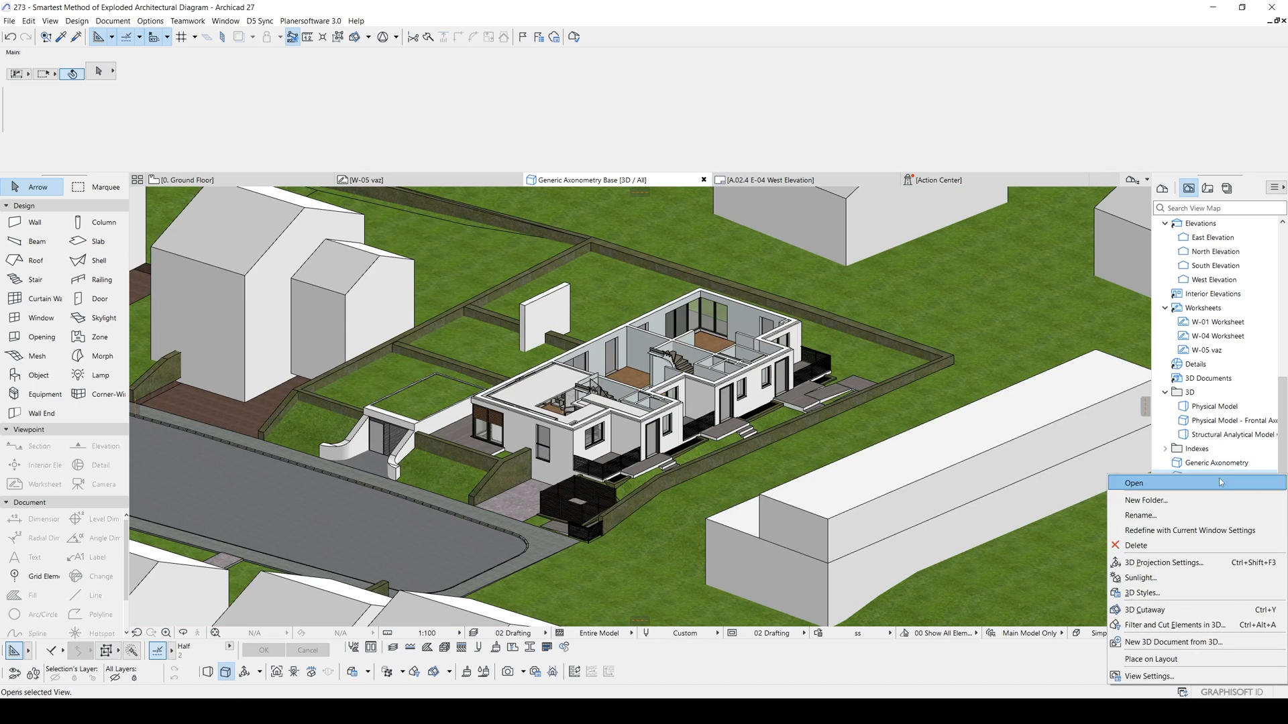
pyautogui.click(1164, 646)
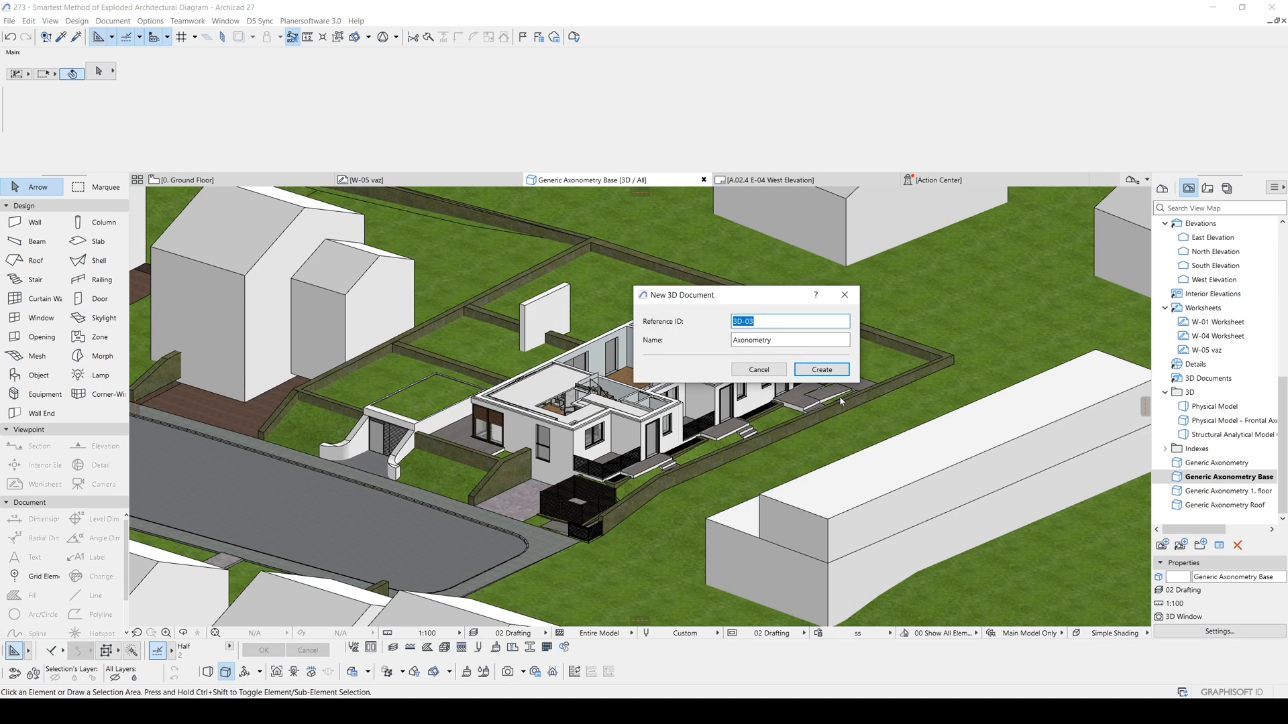
pyautogui.click(804, 340)
pyautogui.write('basse')
pyautogui.click(822, 369)
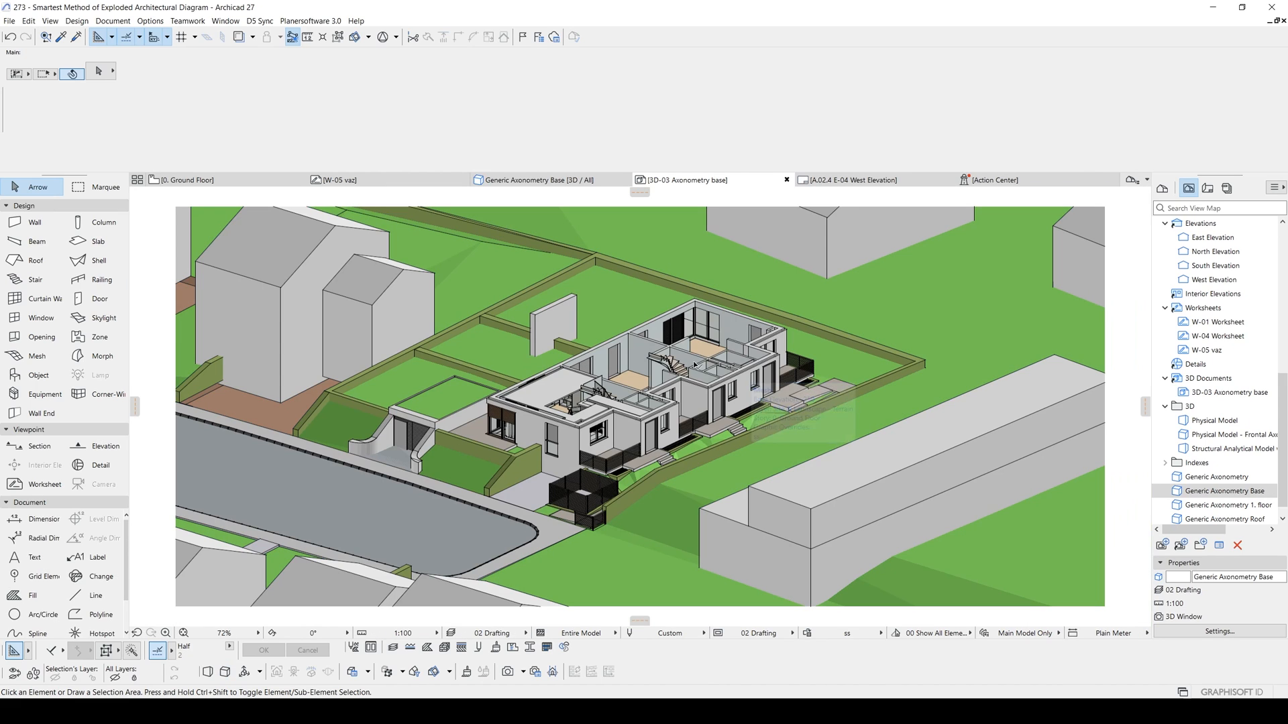
# In the Axonometry base document's settings, set the uncut fill to Uniform Pen - Color Fill, Non-Shaded
pyautogui.rightClick(803, 296)
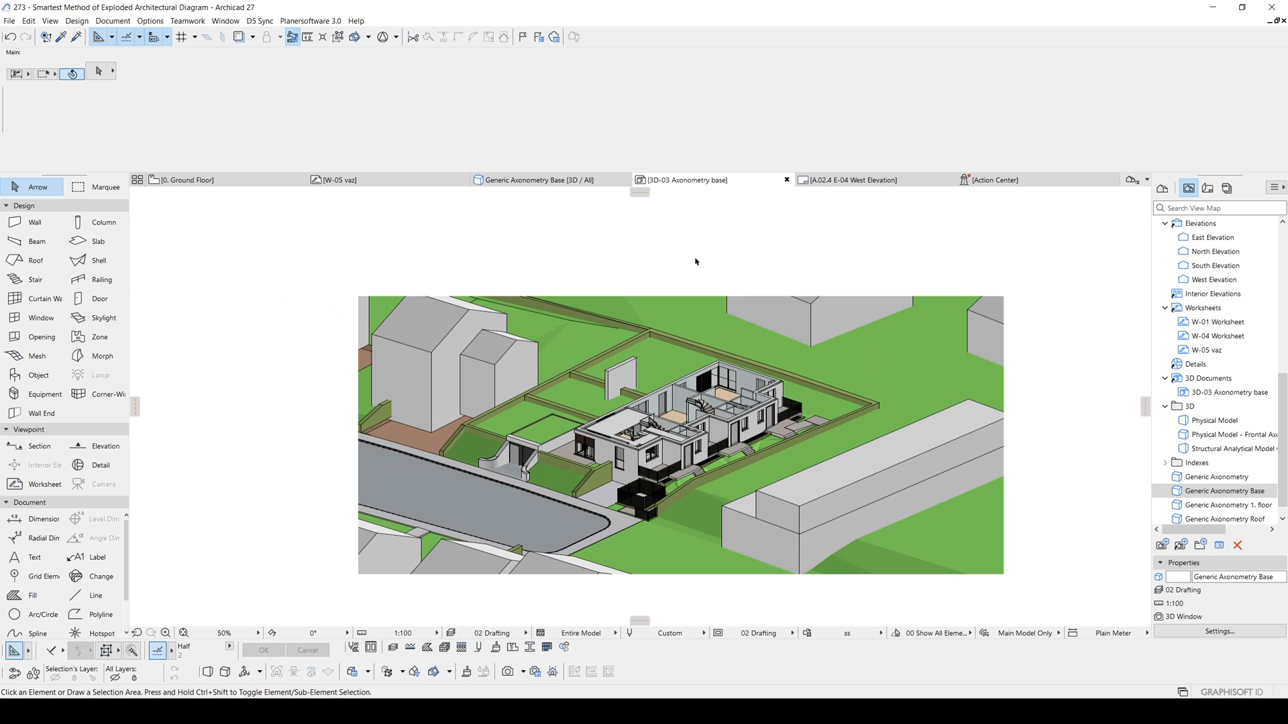
pyautogui.rightClick(695, 262)
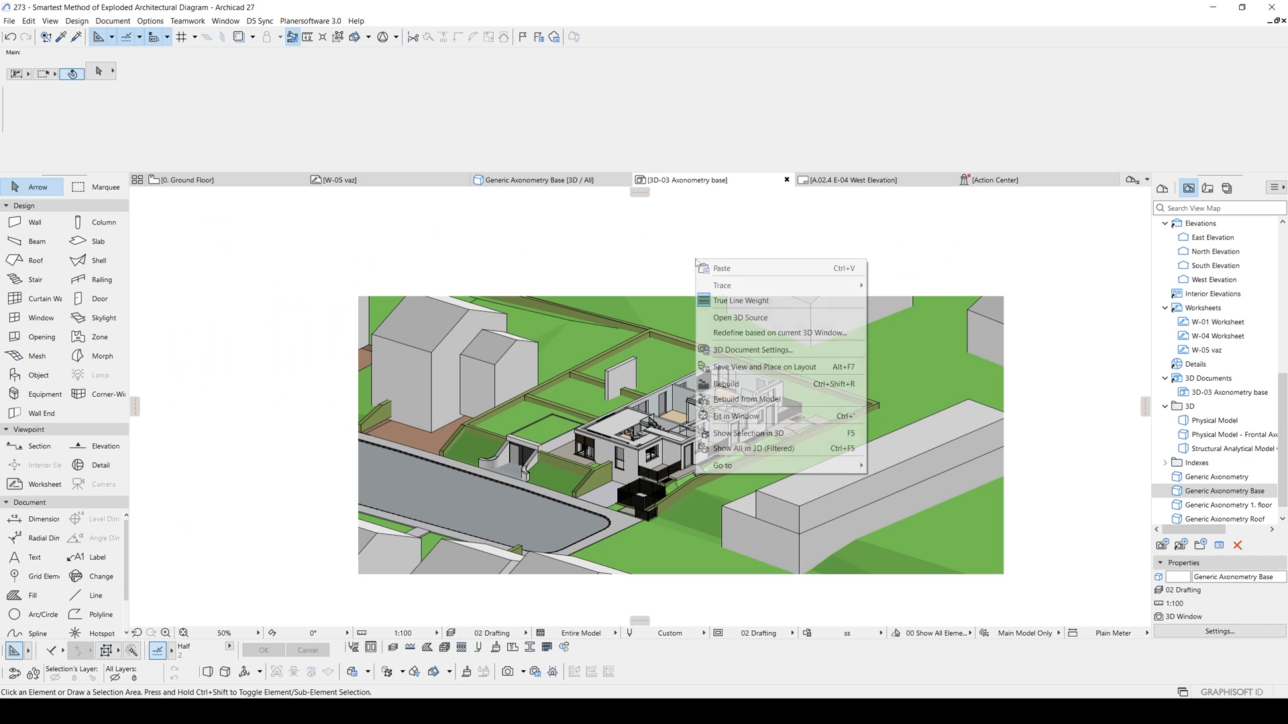
pyautogui.click(742, 349)
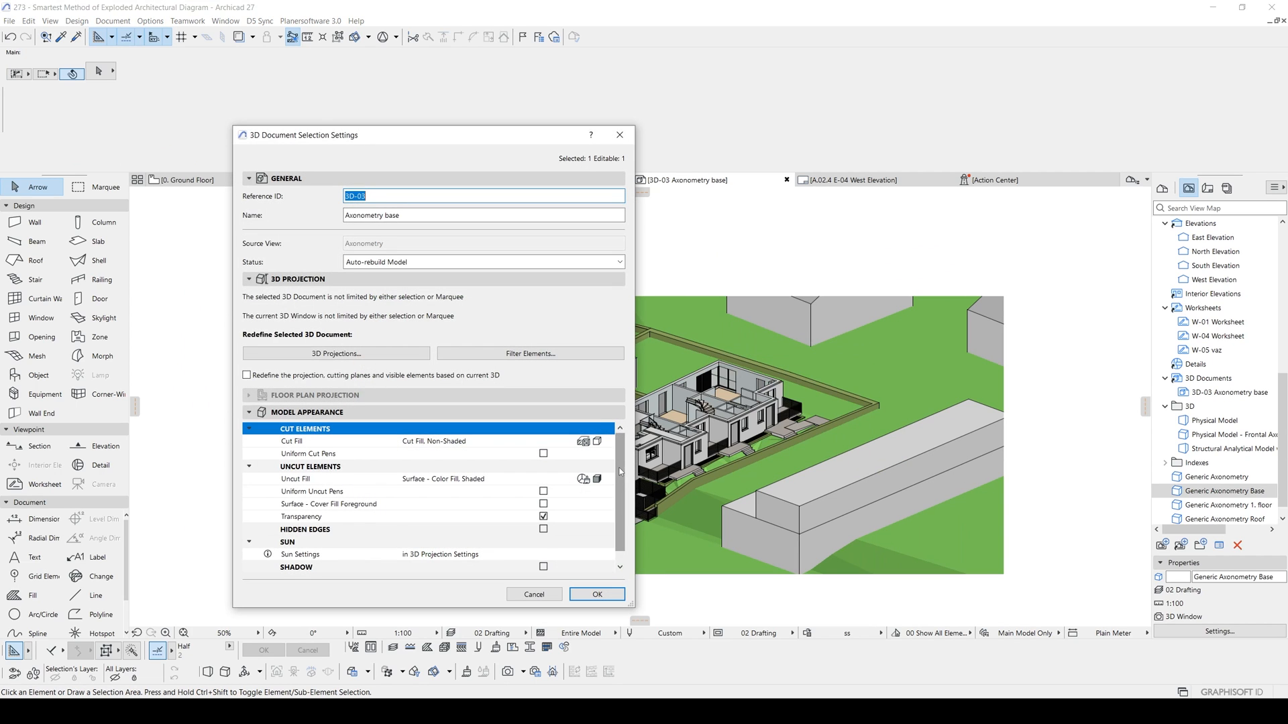
pyautogui.scroll(-1, 620, 478)
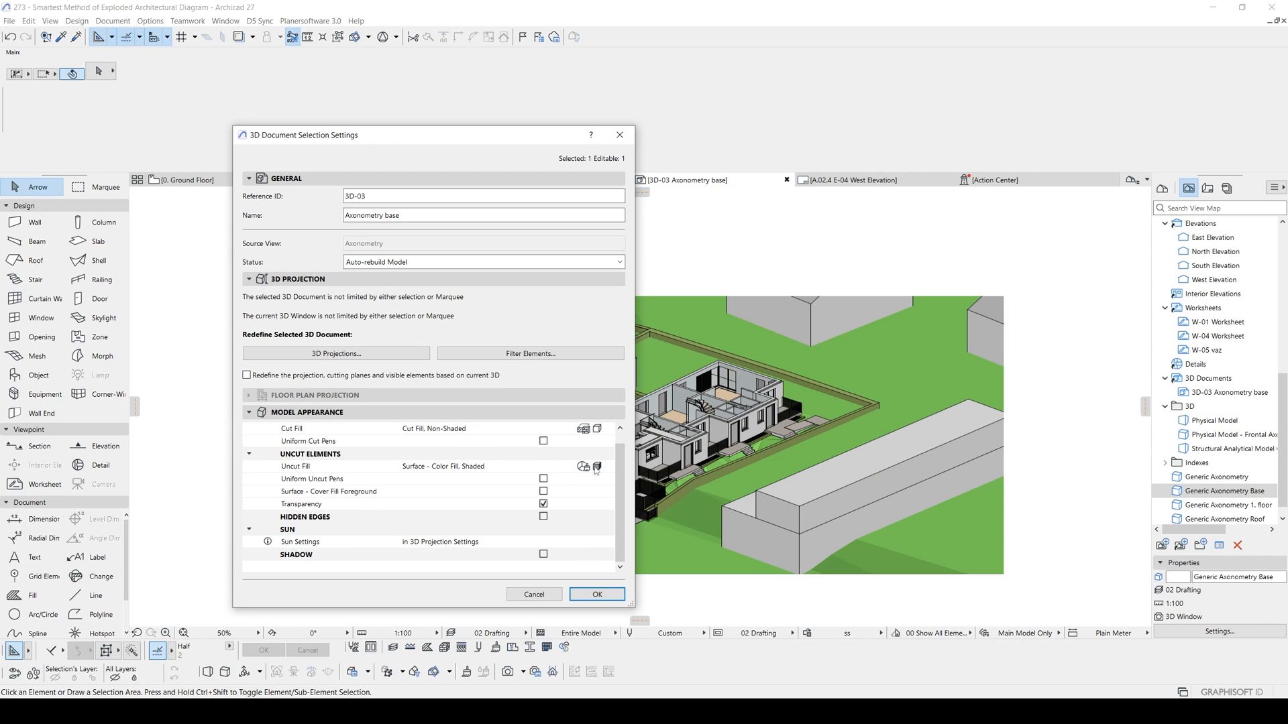
pyautogui.click(595, 468)
pyautogui.click(596, 467)
pyautogui.click(657, 474)
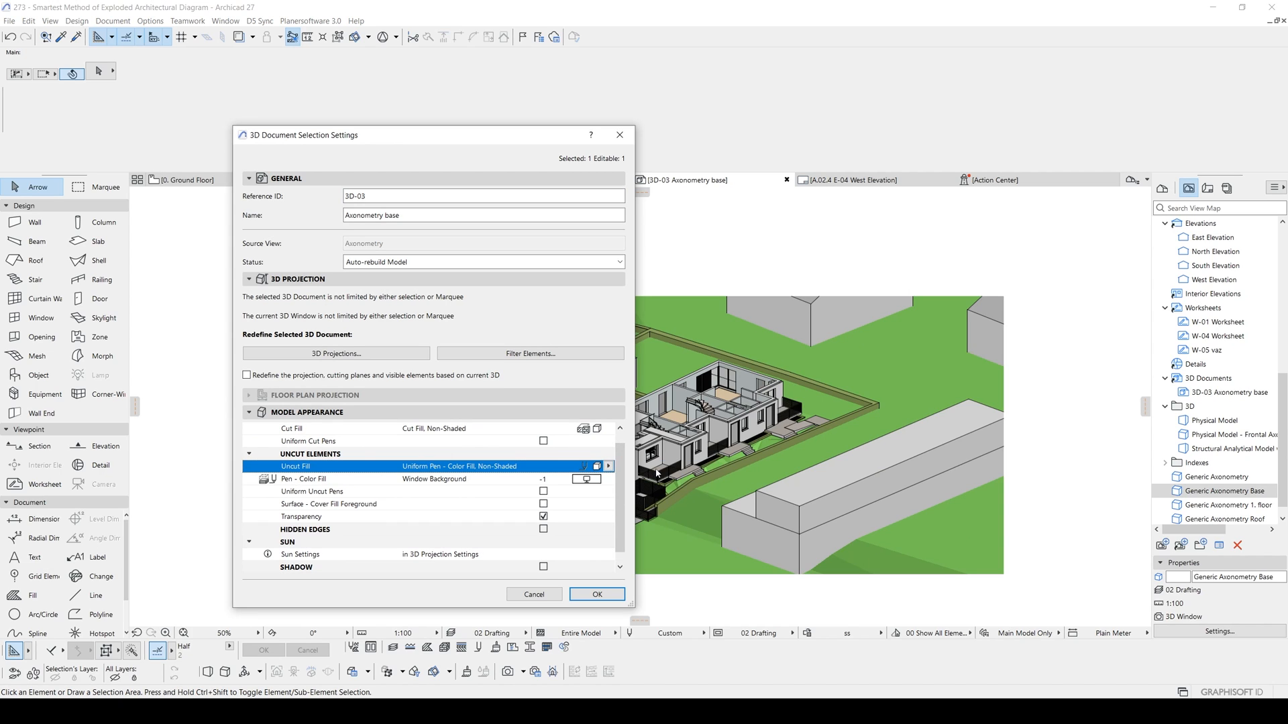
# Try pens 64 and 19 for the uncut elements' color fill, and return it to Window Background
pyautogui.click(584, 481)
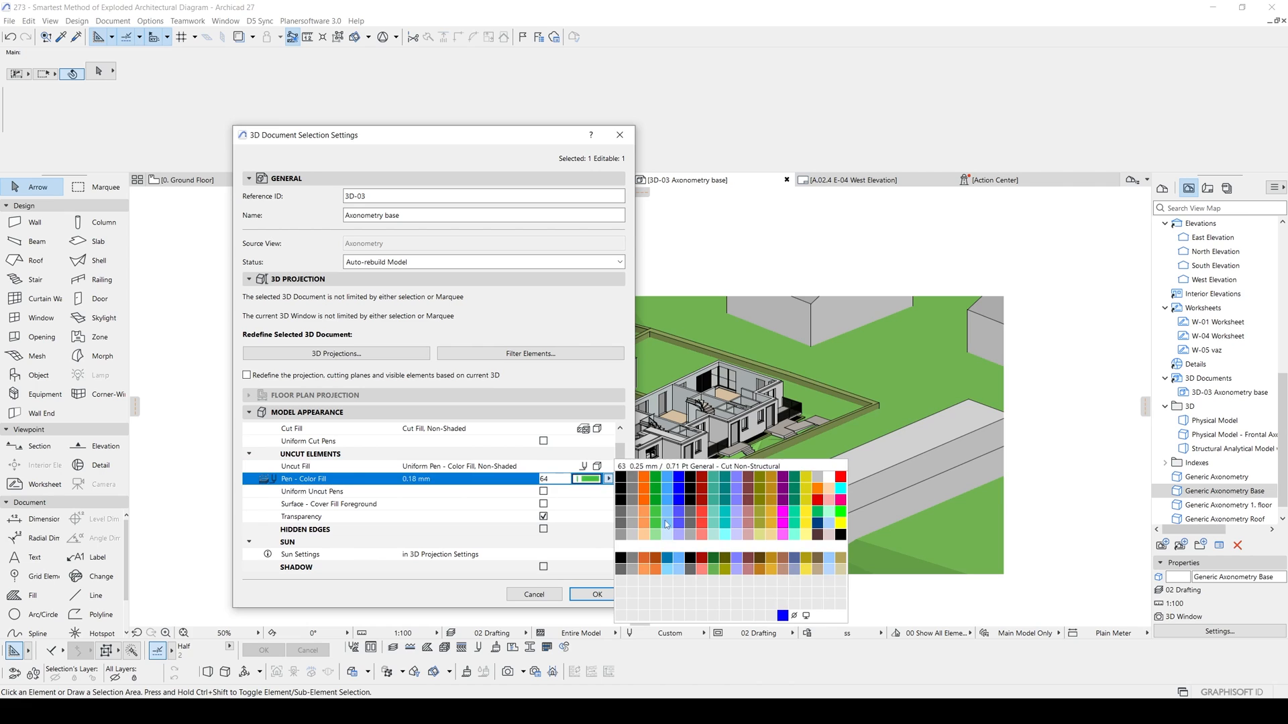
pyautogui.click(830, 484)
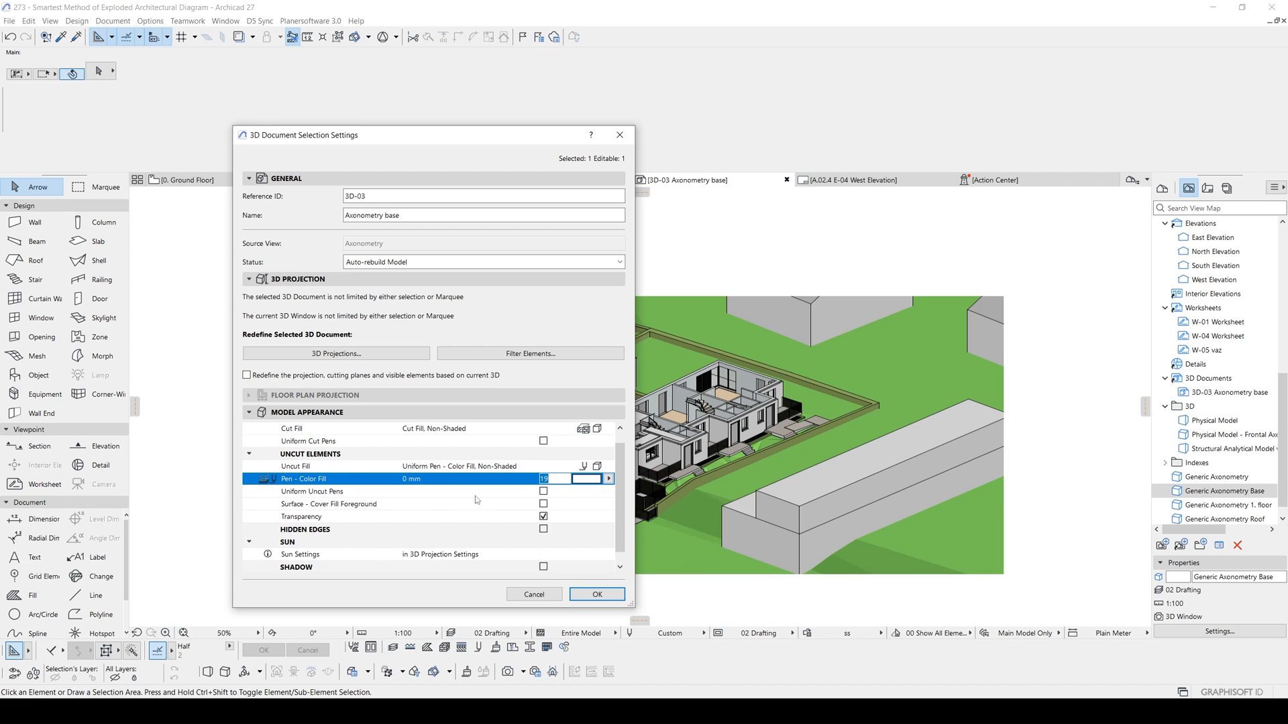
pyautogui.click(609, 479)
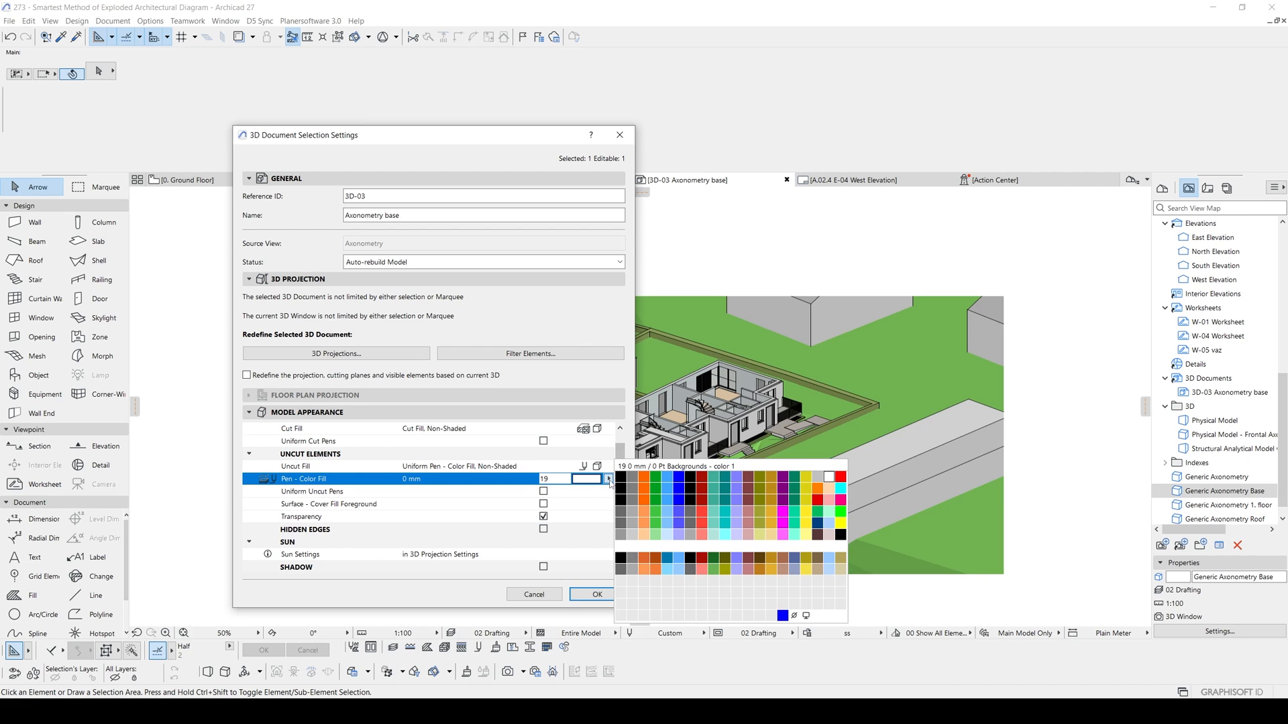
pyautogui.click(806, 616)
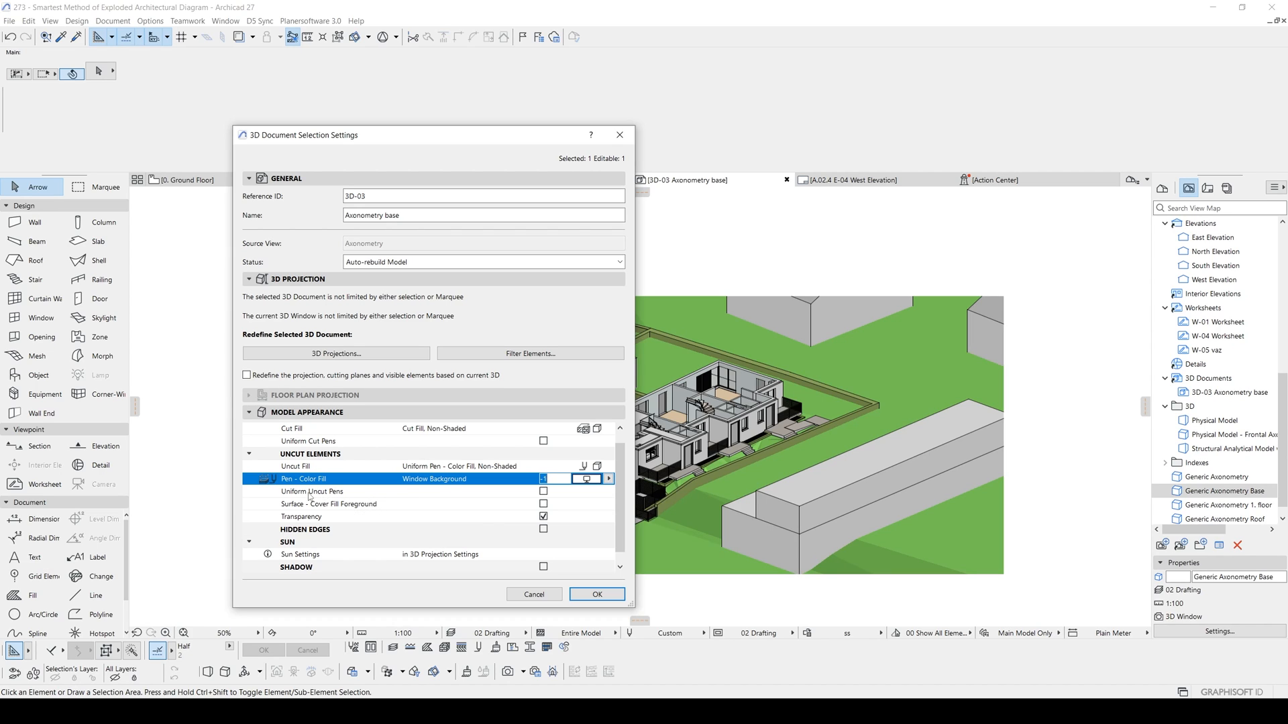
# Turn on uniform uncut pens with uncut line pen 81 and apply the Axonometry base document's settings
pyautogui.click(339, 494)
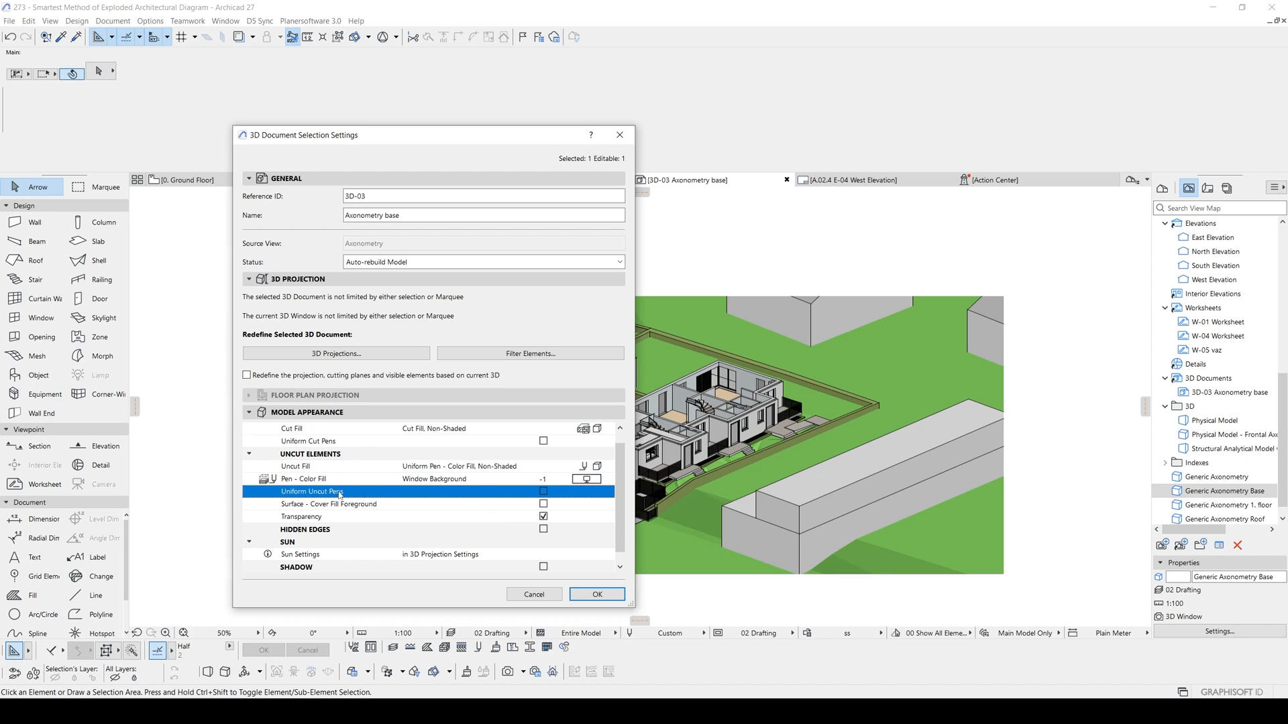
pyautogui.click(543, 492)
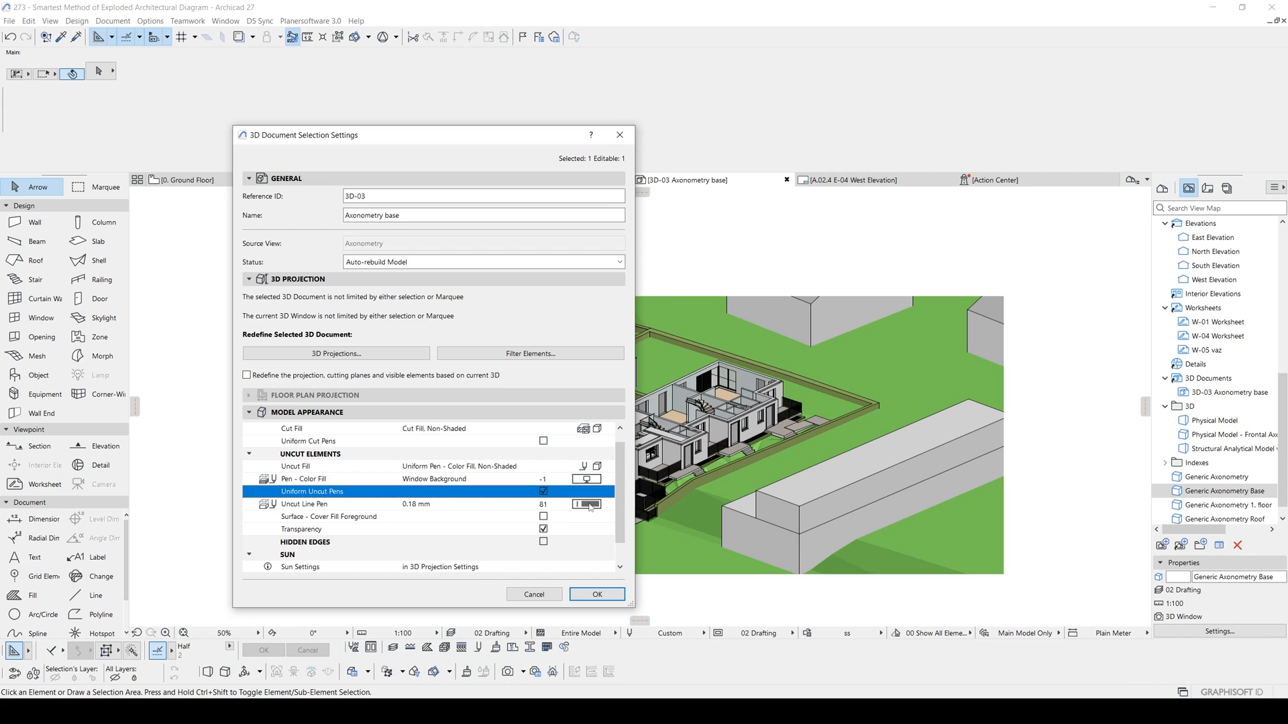
pyautogui.click(588, 505)
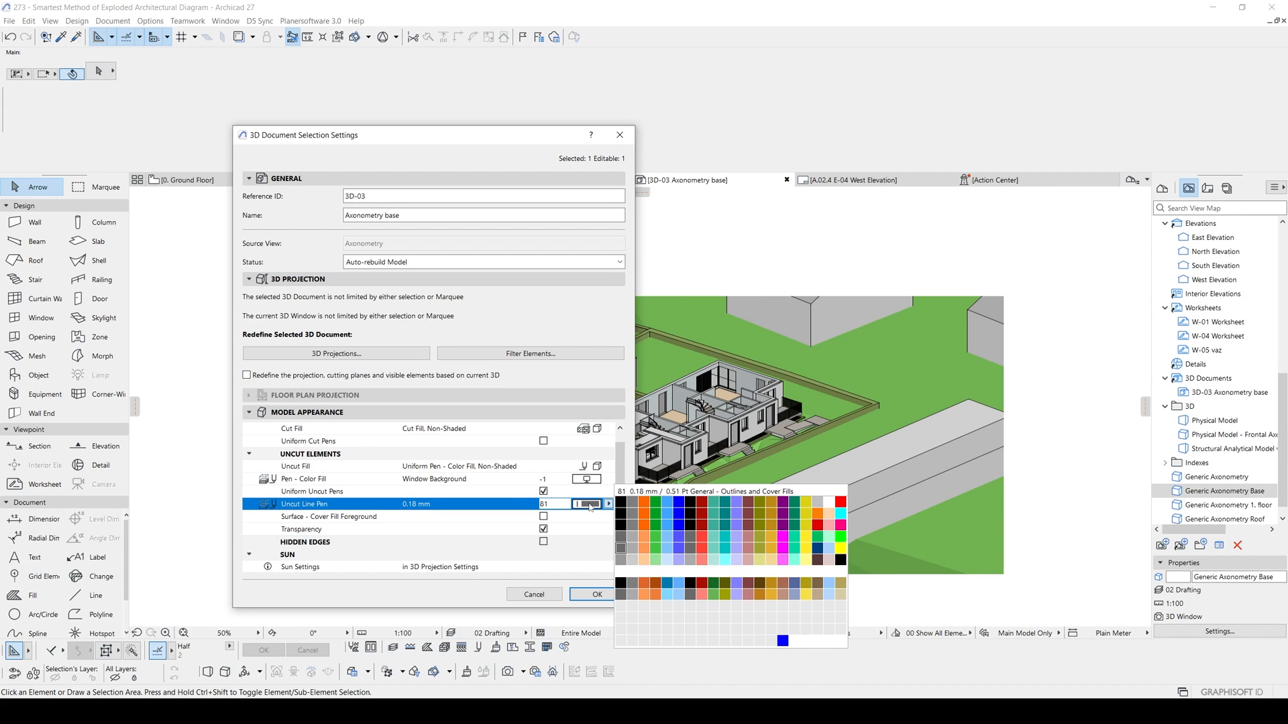
pyautogui.click(590, 506)
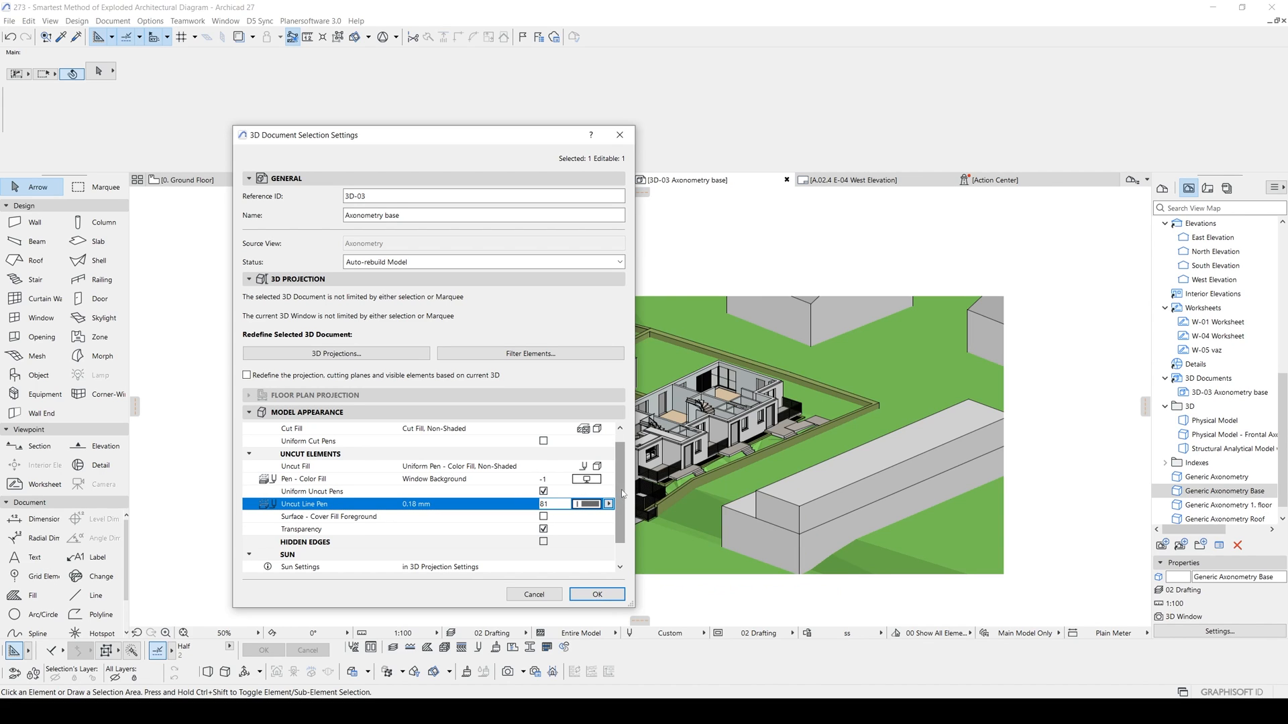
pyautogui.scroll(-2, 622, 495)
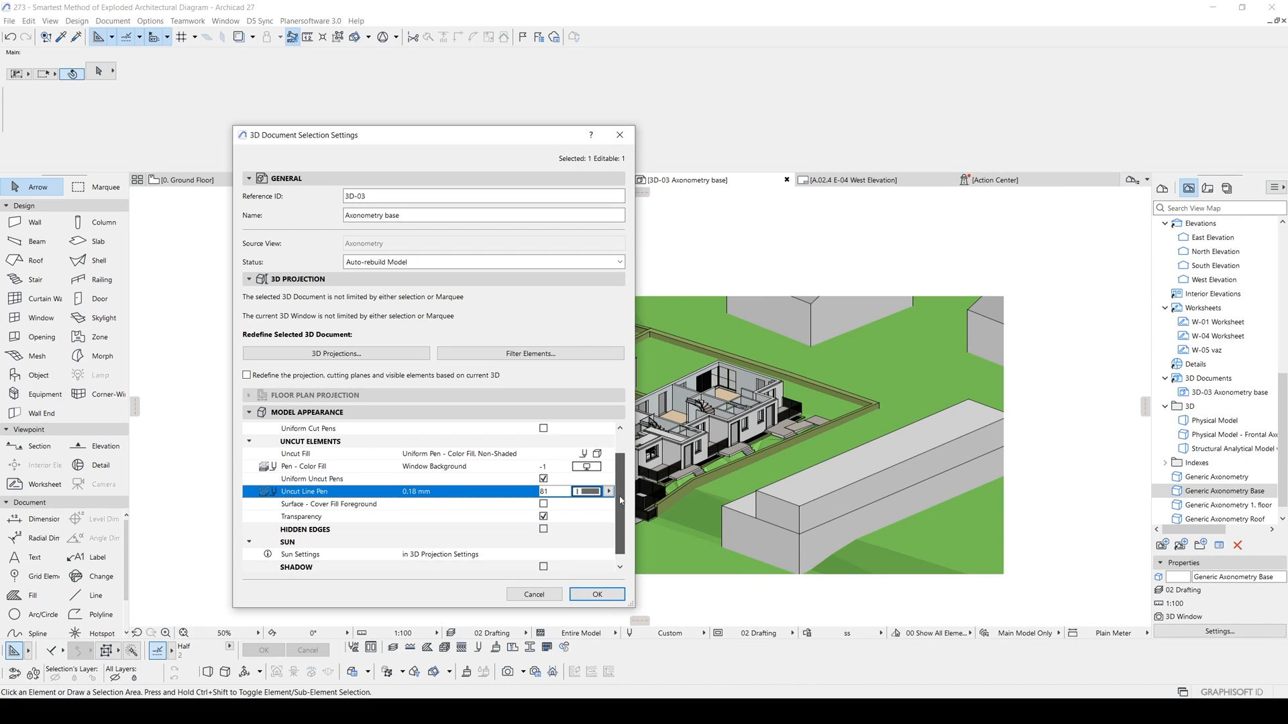
pyautogui.click(594, 596)
pyautogui.scroll(5, 540, 443)
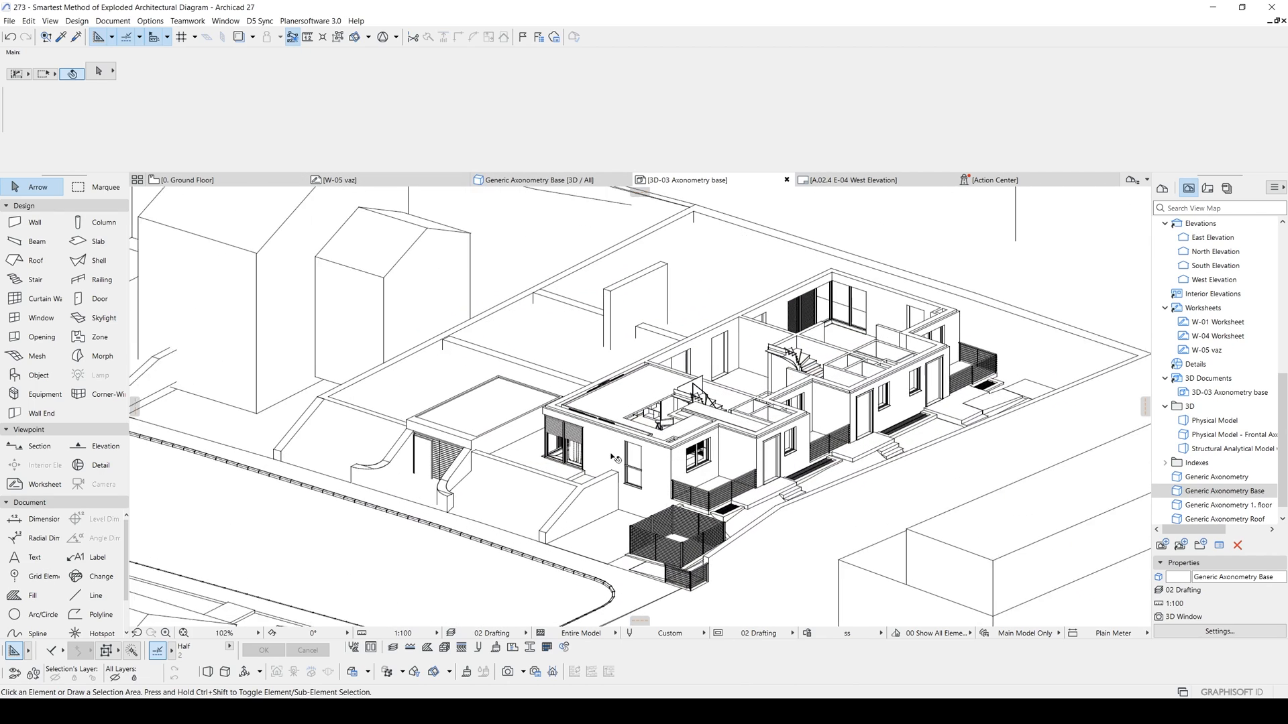
pyautogui.scroll(-2, 525, 447)
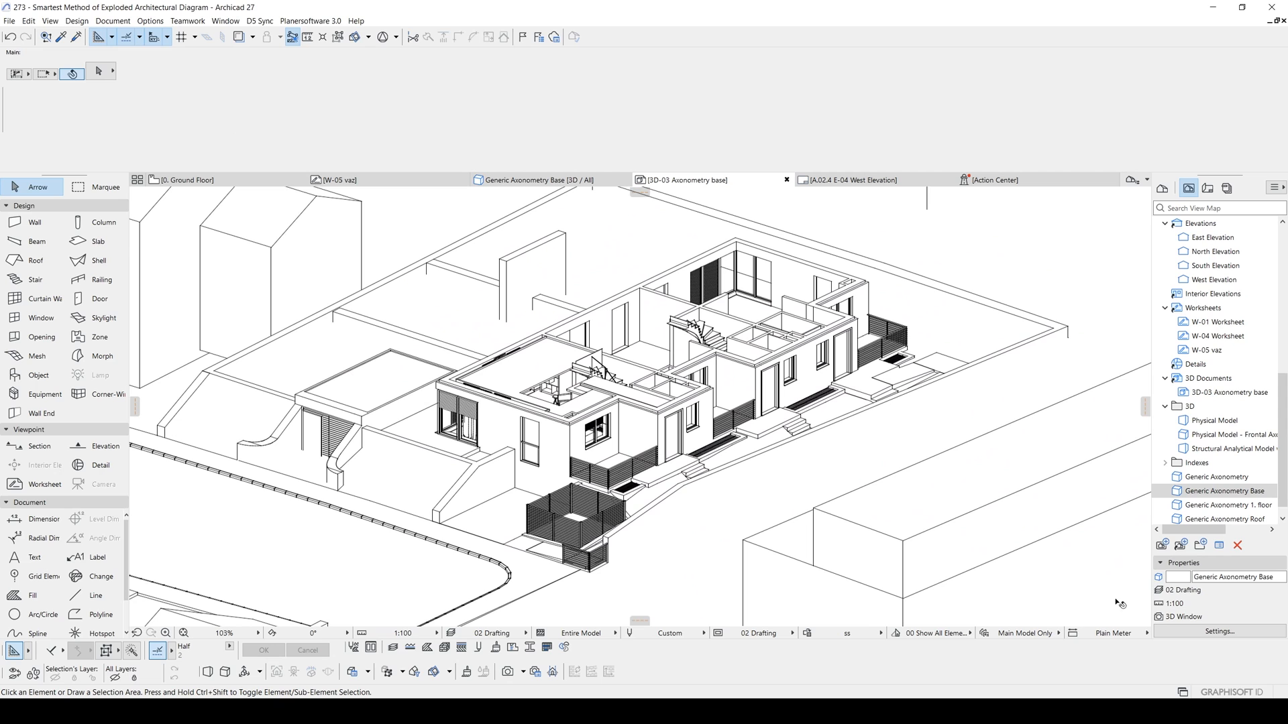
# Switch on shadows in the Axonometry base document's settings and apply them
pyautogui.rightClick(1006, 218)
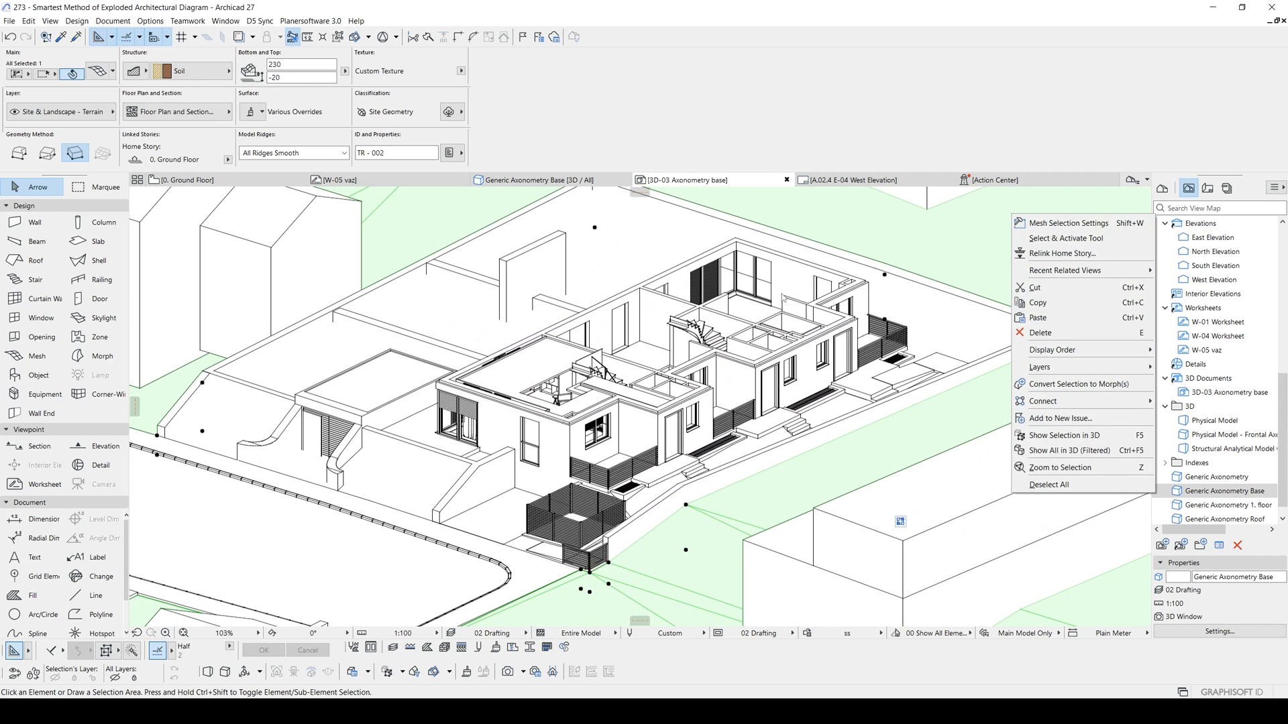
pyautogui.press('Escape')
pyautogui.press('Escape')
pyautogui.scroll(-4, 781, 299)
pyautogui.moveTo(783, 298); pyautogui.dragTo(734, 486, button='middle')
pyautogui.rightClick(753, 290)
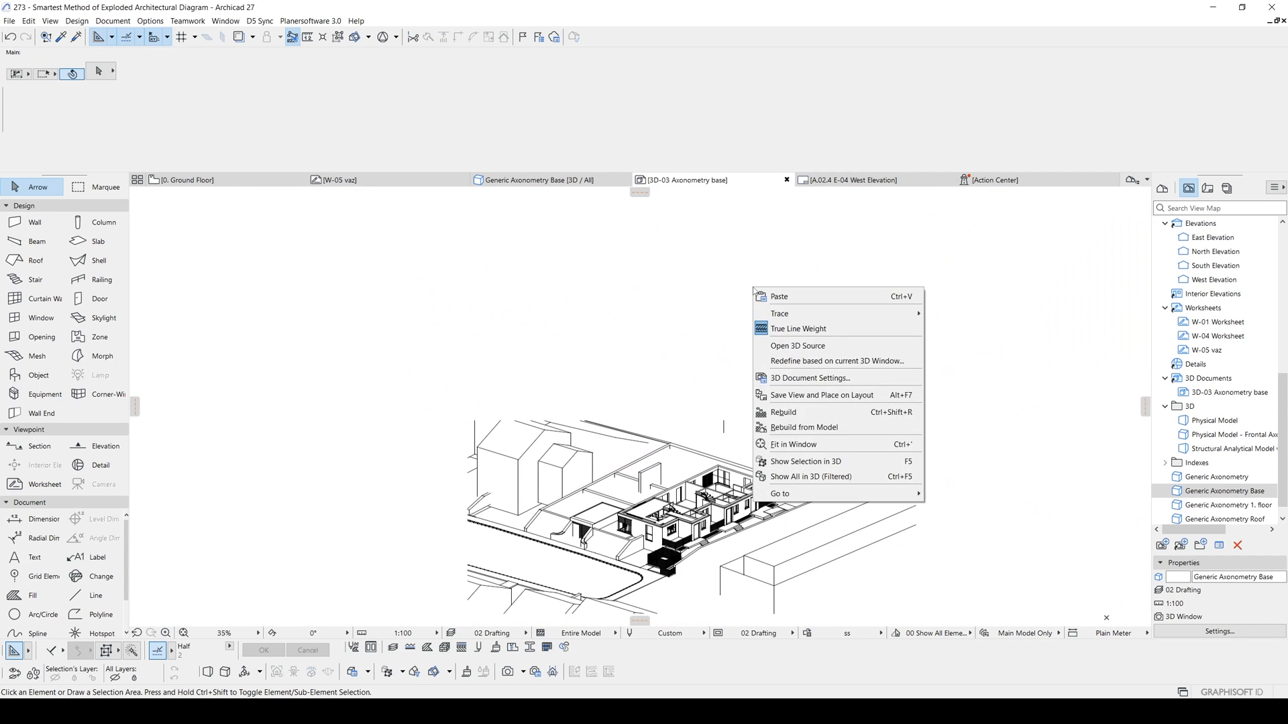
pyautogui.click(792, 378)
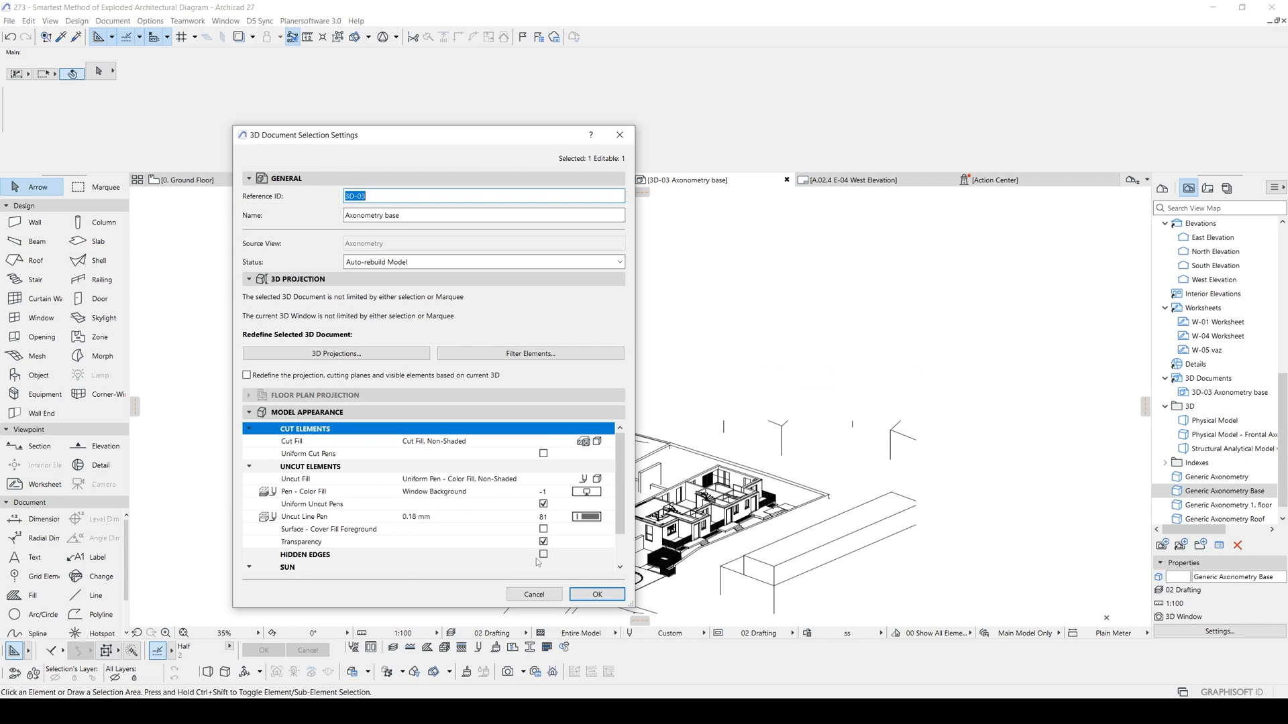
pyautogui.scroll(-1, 544, 555)
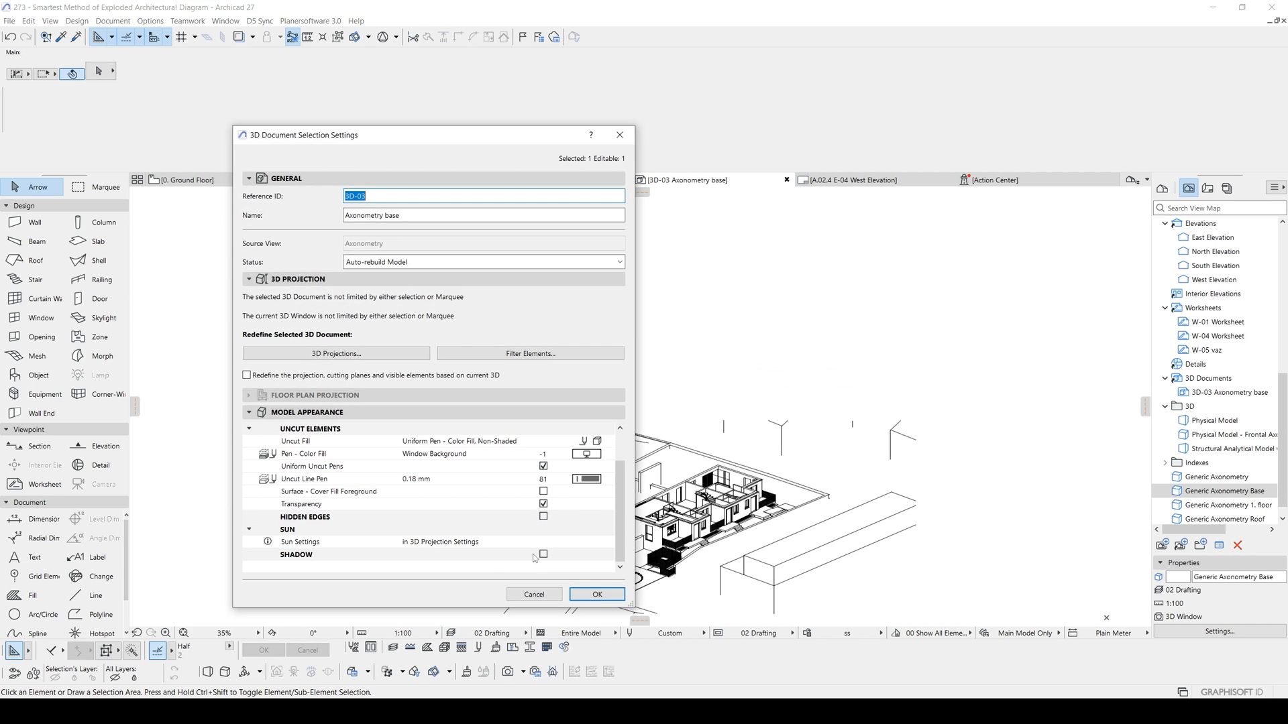
pyautogui.click(543, 554)
pyautogui.moveTo(622, 518)
pyautogui.mouseDown()
pyautogui.moveTo(613, 562)
pyautogui.moveTo(618, 510)
pyautogui.mouseUp()
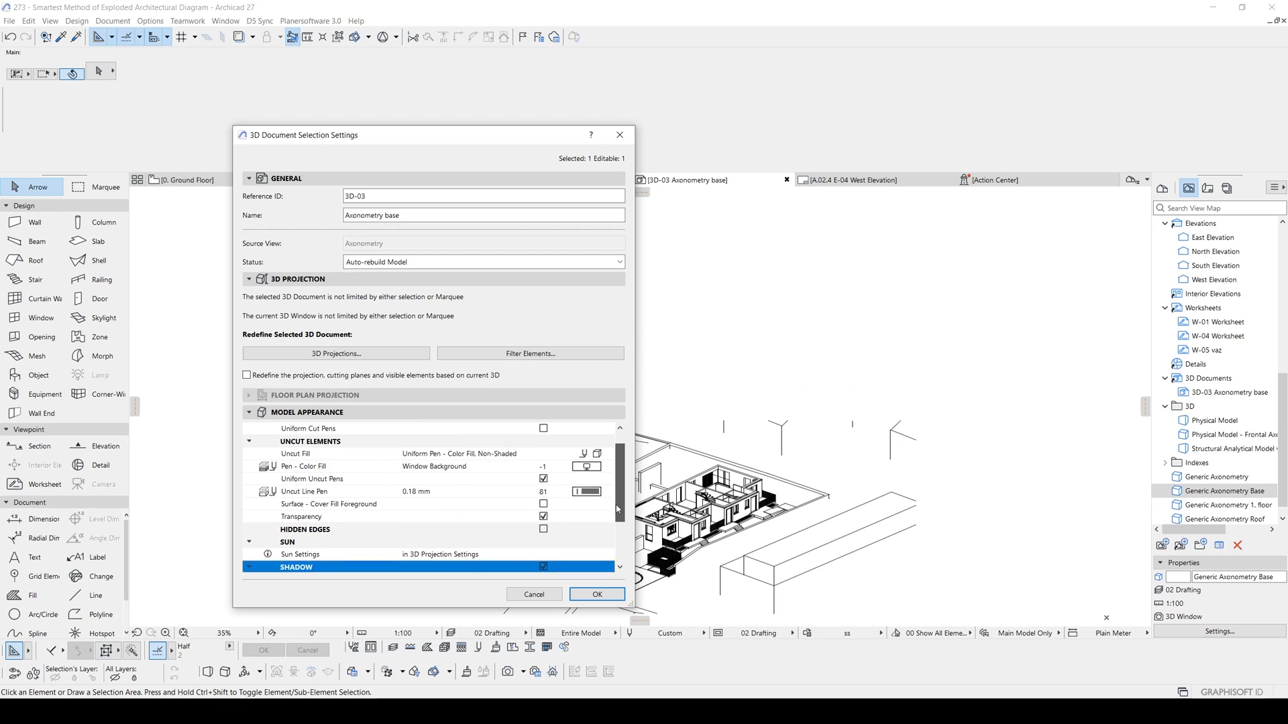
pyautogui.click(597, 594)
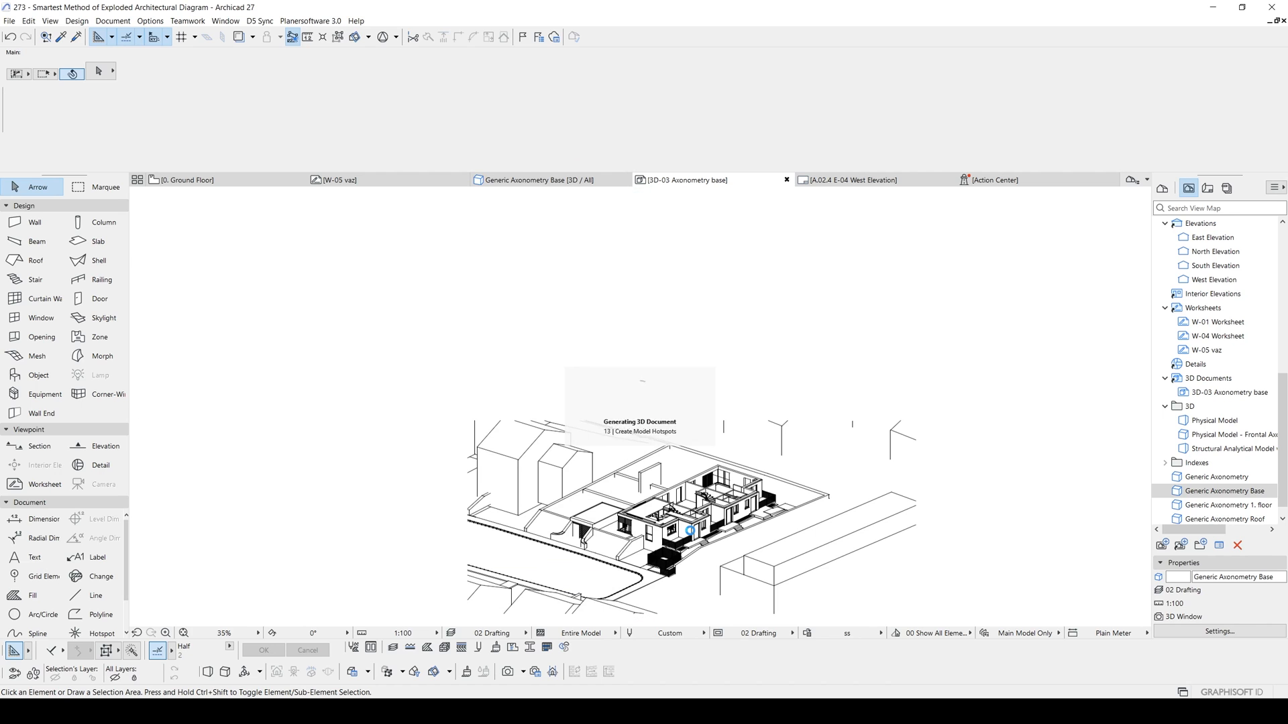
# Inspect the house in the Axonometry base document, and open the Graphic Override Combinations dialog
pyautogui.scroll(5, 687, 534)
pyautogui.scroll(2, 687, 533)
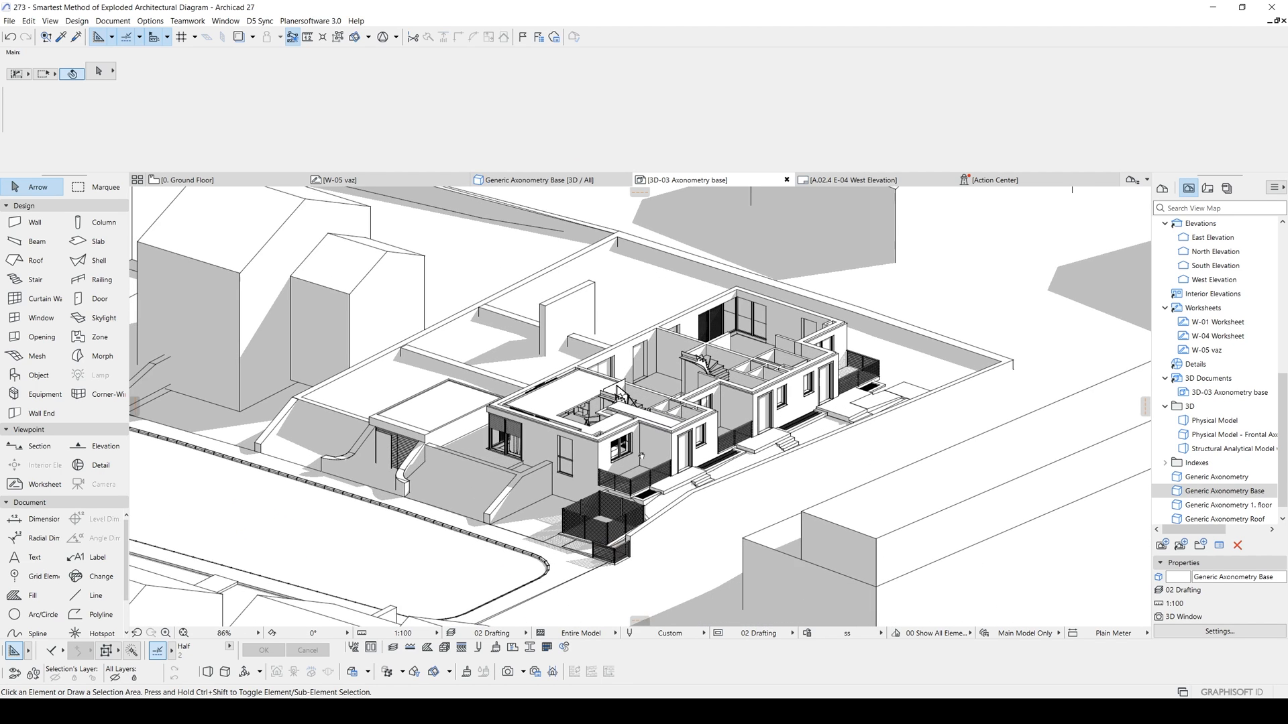
pyautogui.scroll(2, 627, 456)
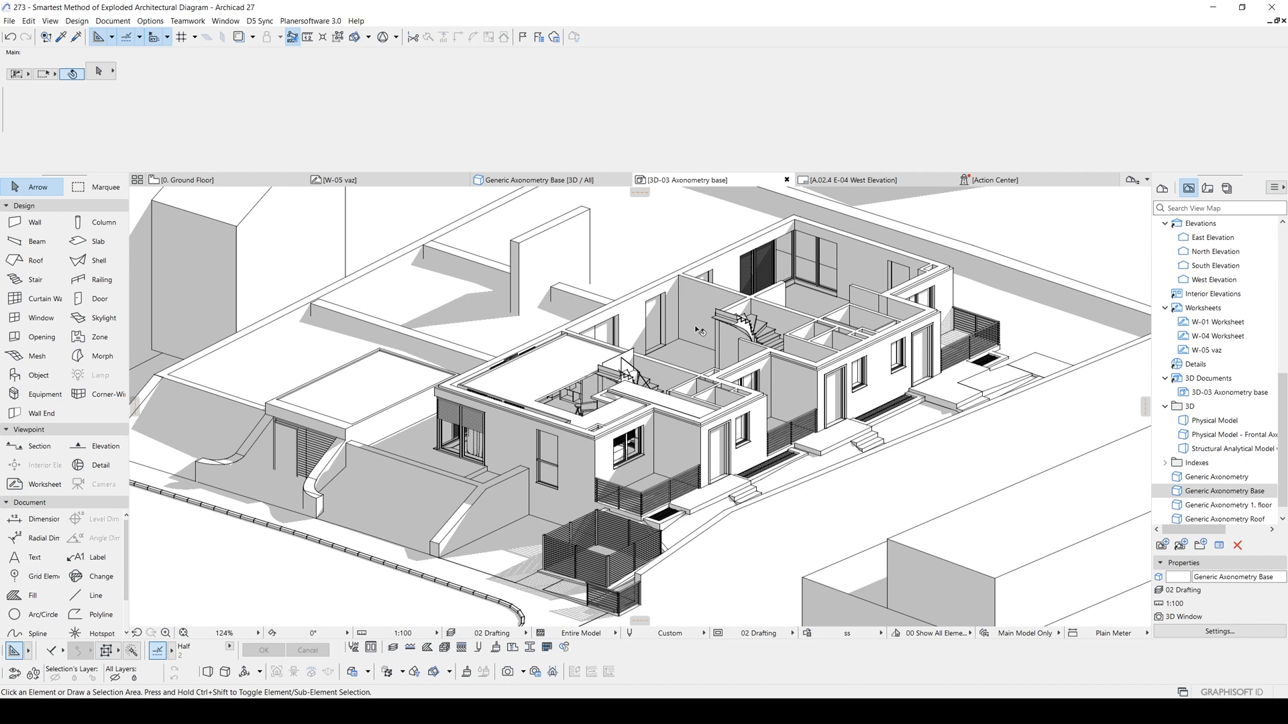
pyautogui.moveTo(724, 321); pyautogui.dragTo(743, 309, button='middle')
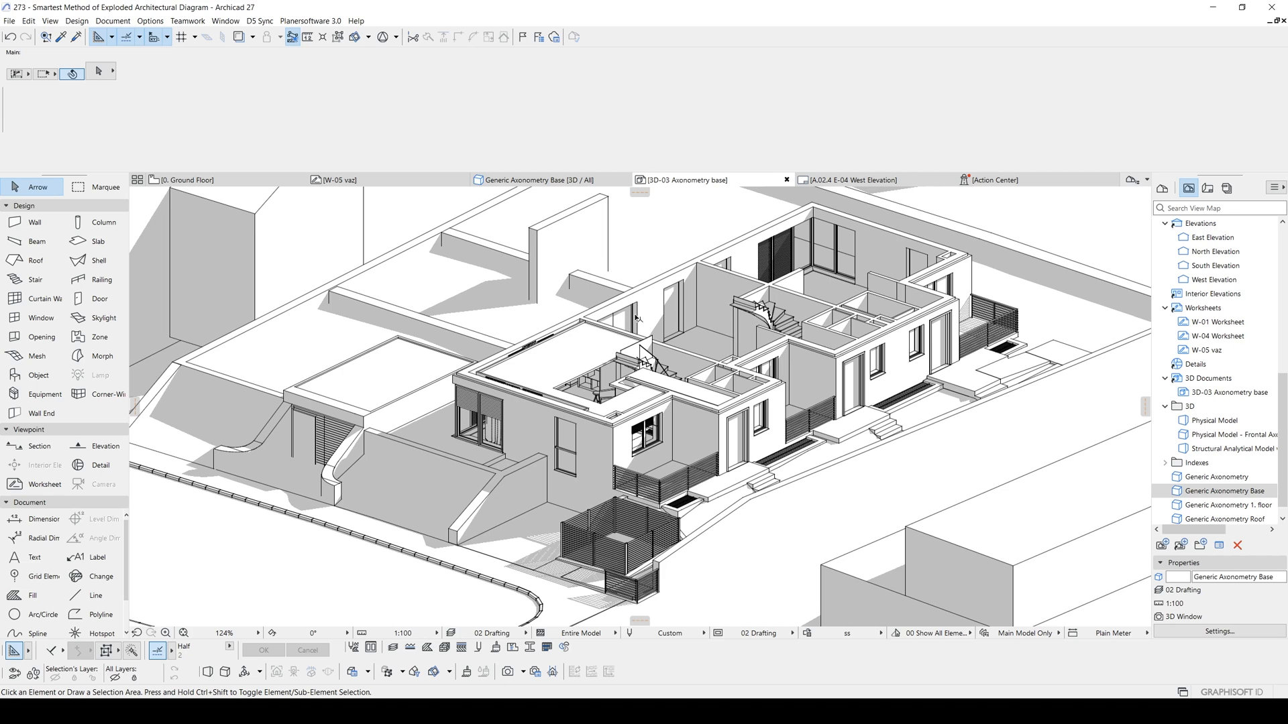
pyautogui.moveTo(795, 305); pyautogui.dragTo(799, 353, button='middle')
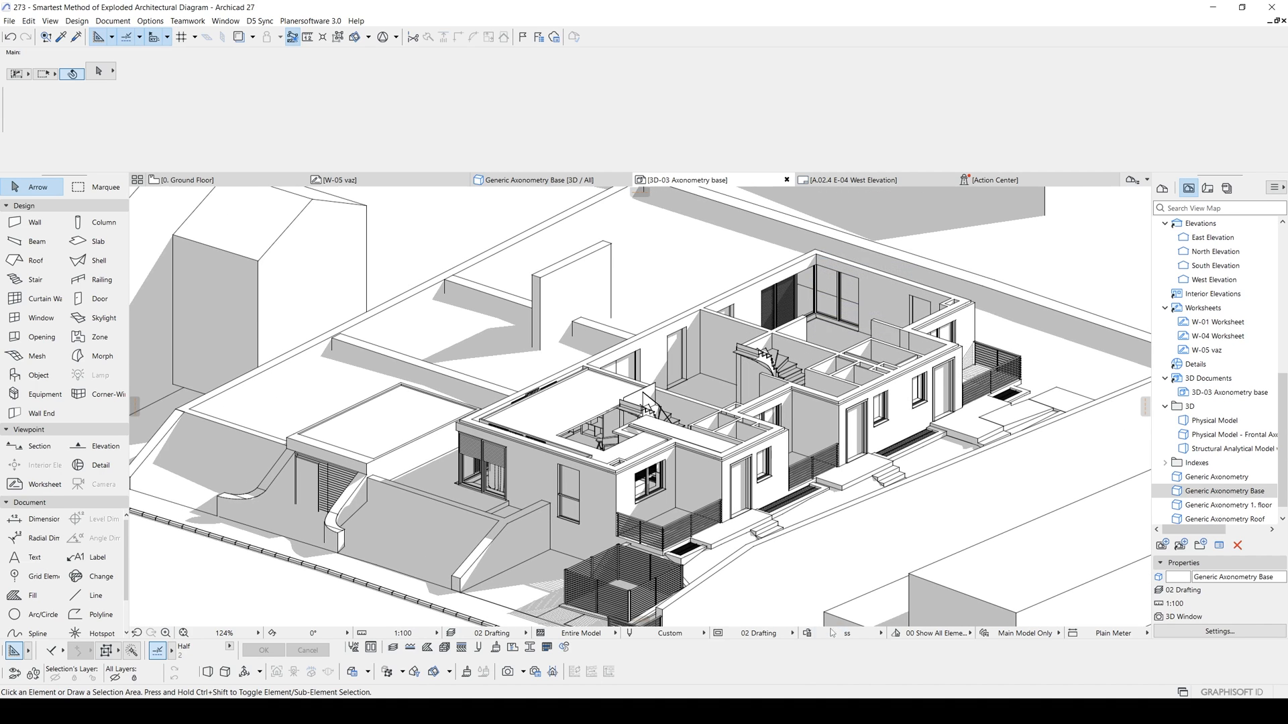
pyautogui.click(809, 636)
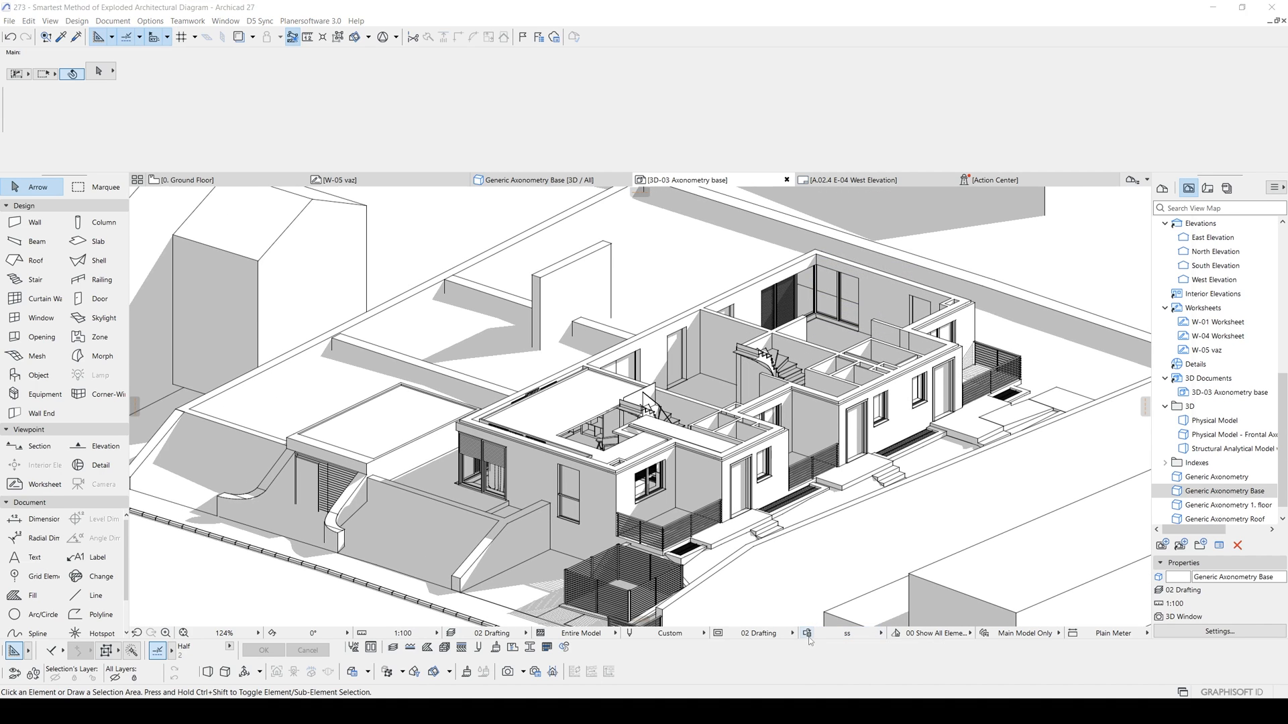
pyautogui.rightClick(709, 297)
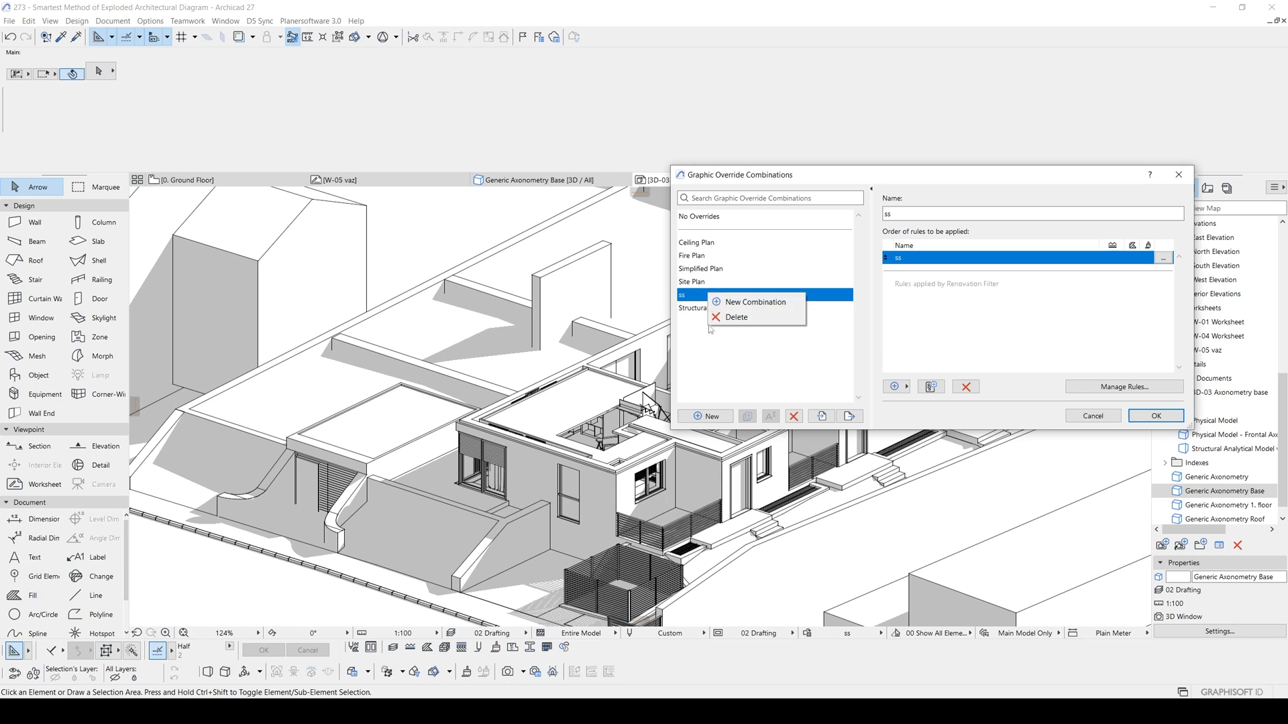
pyautogui.click(712, 344)
pyautogui.rightClick(711, 300)
pyautogui.click(741, 308)
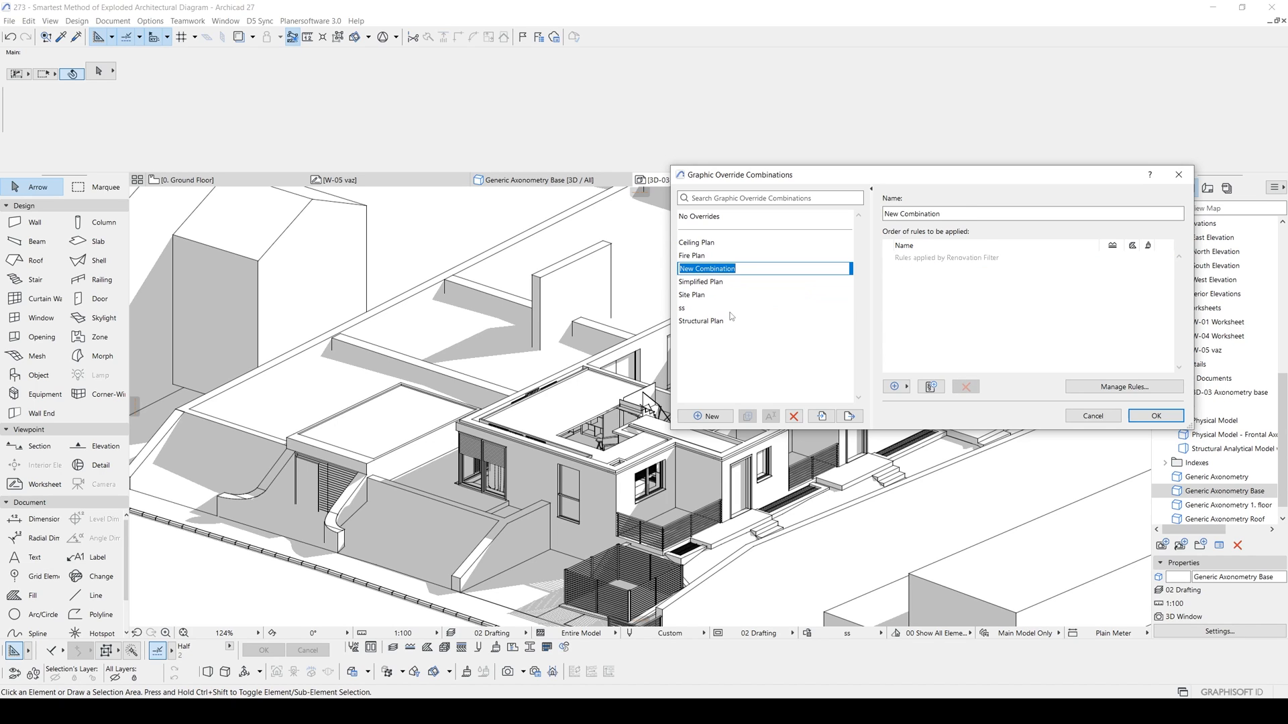
pyautogui.write('ss 2')
pyautogui.press('Return')
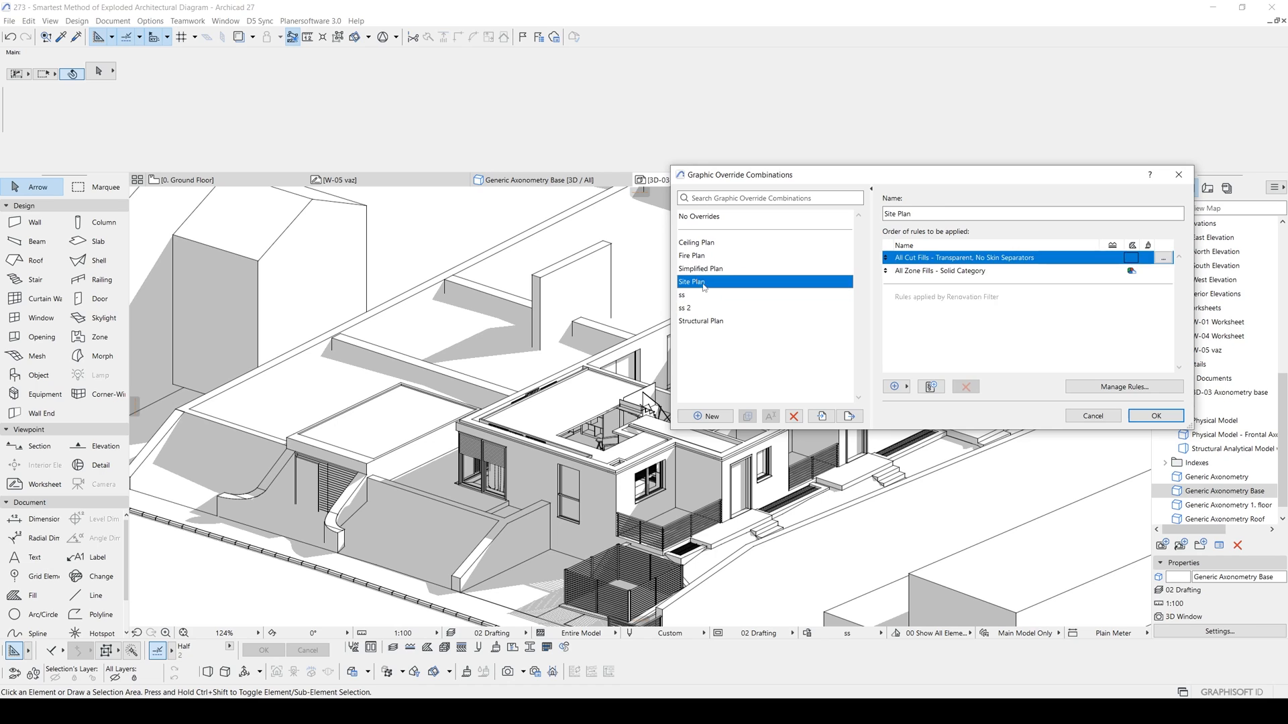
pyautogui.click(688, 296)
pyautogui.click(684, 308)
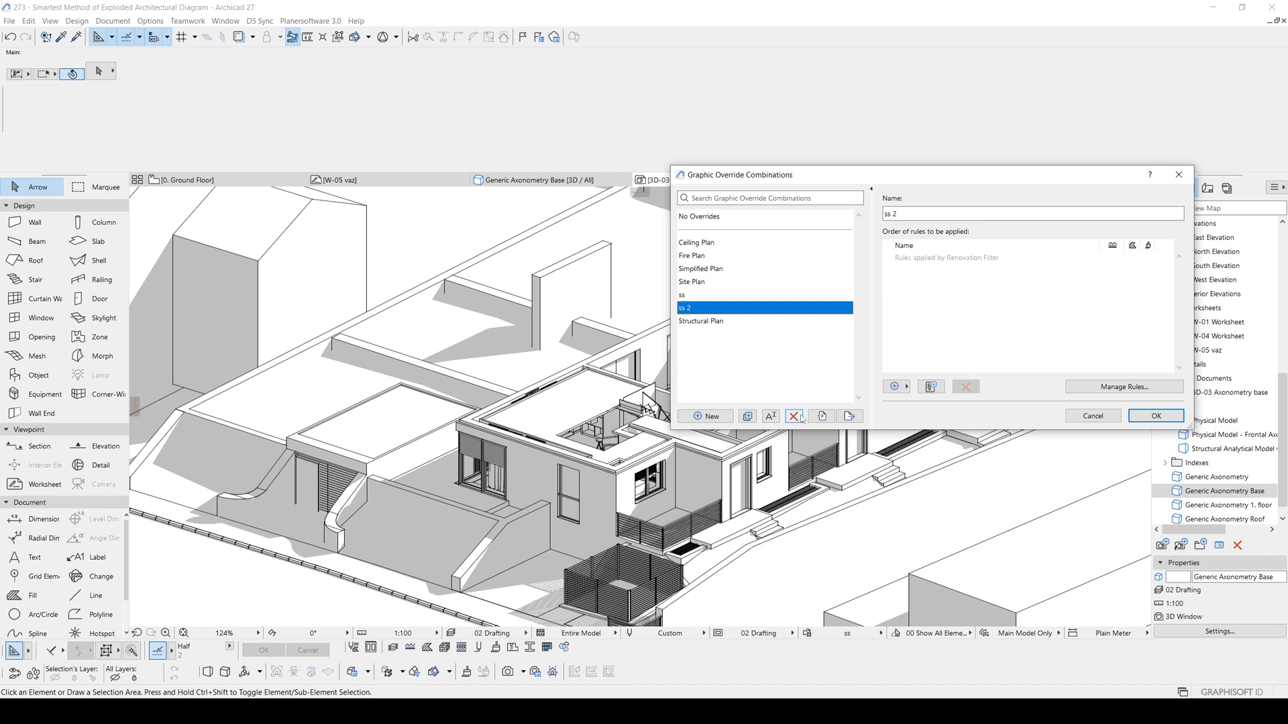
pyautogui.click(794, 416)
pyautogui.click(938, 602)
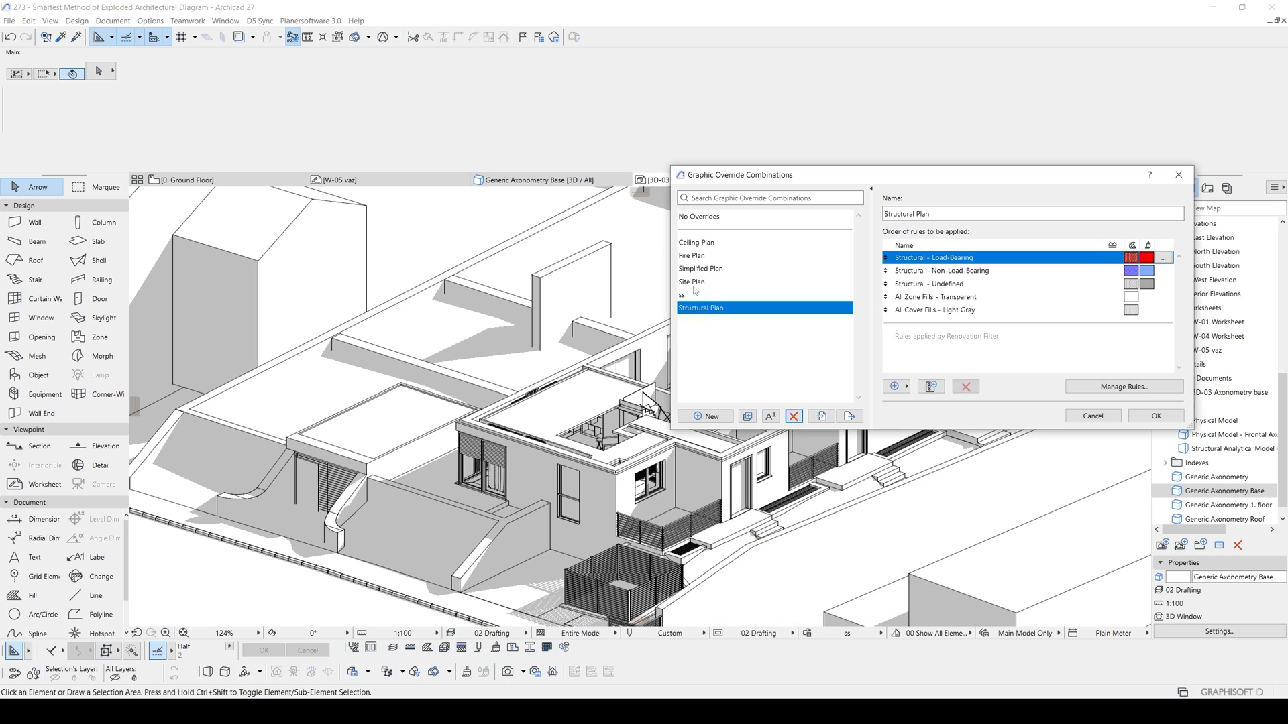
# Duplicate the ss graphic override combination and name the copy ss 2
pyautogui.click(690, 296)
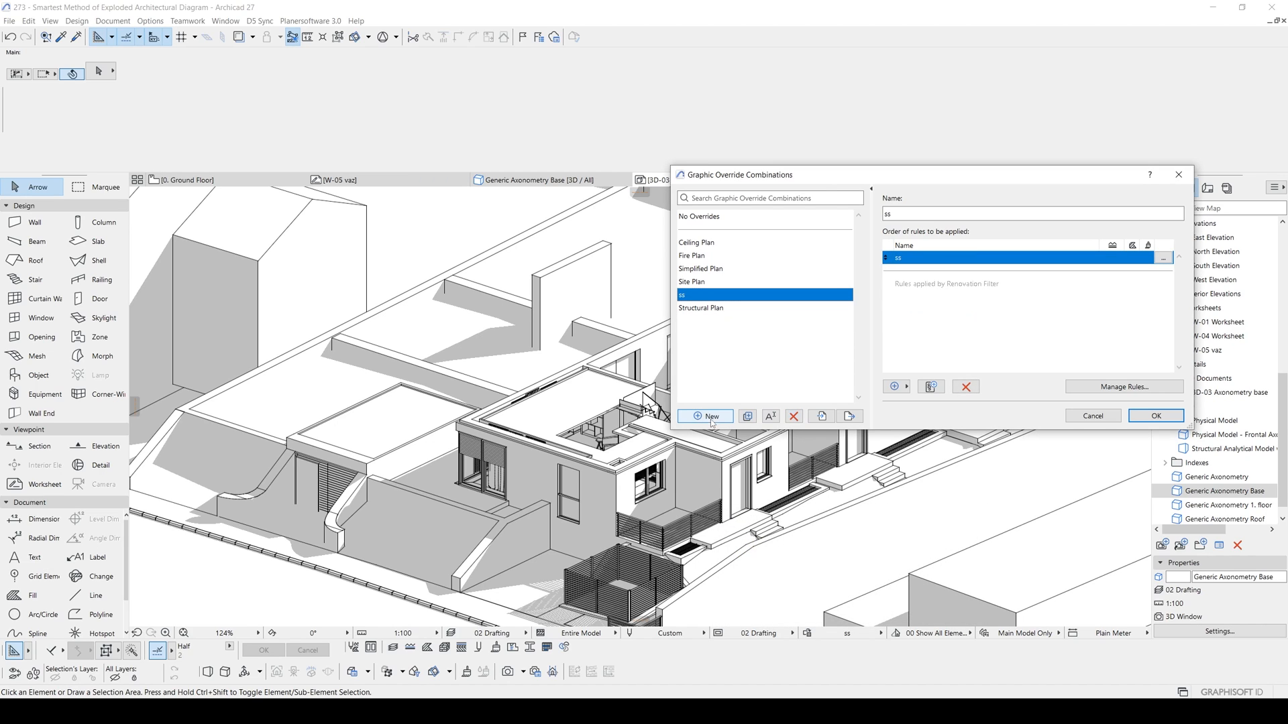
pyautogui.click(747, 416)
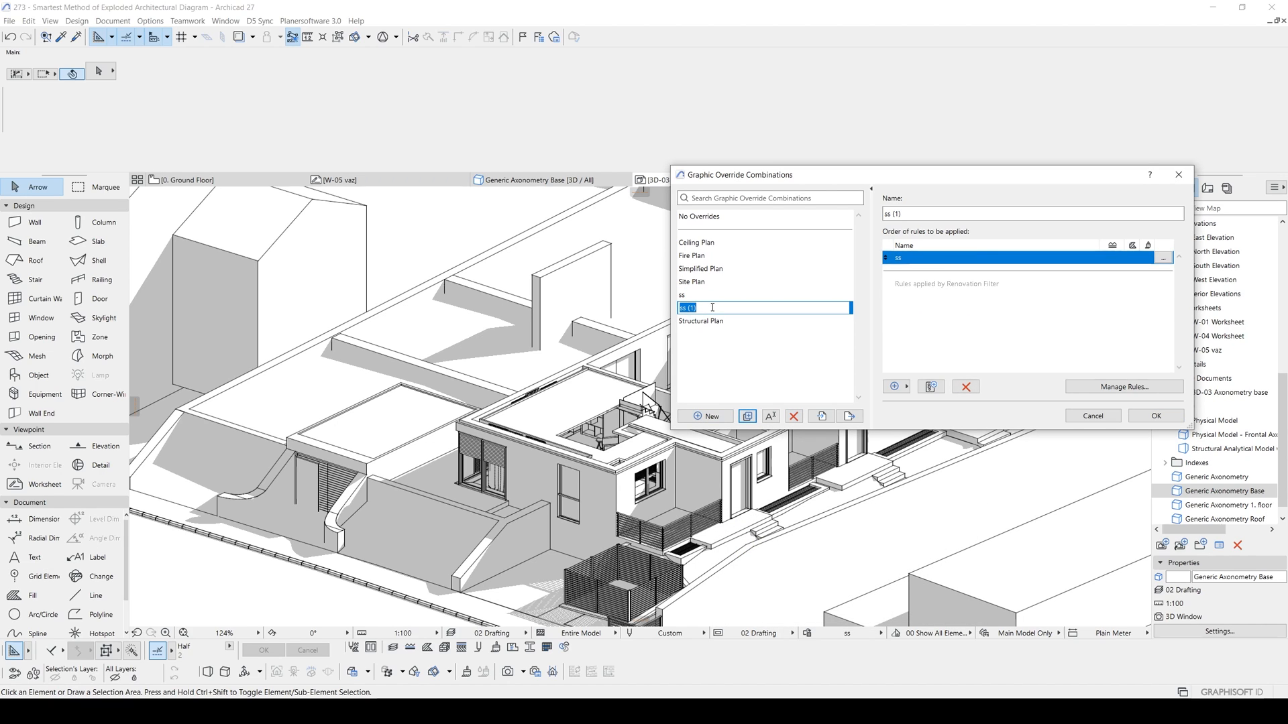
pyautogui.moveTo(698, 308); pyautogui.dragTo(689, 312)
pyautogui.write('2')
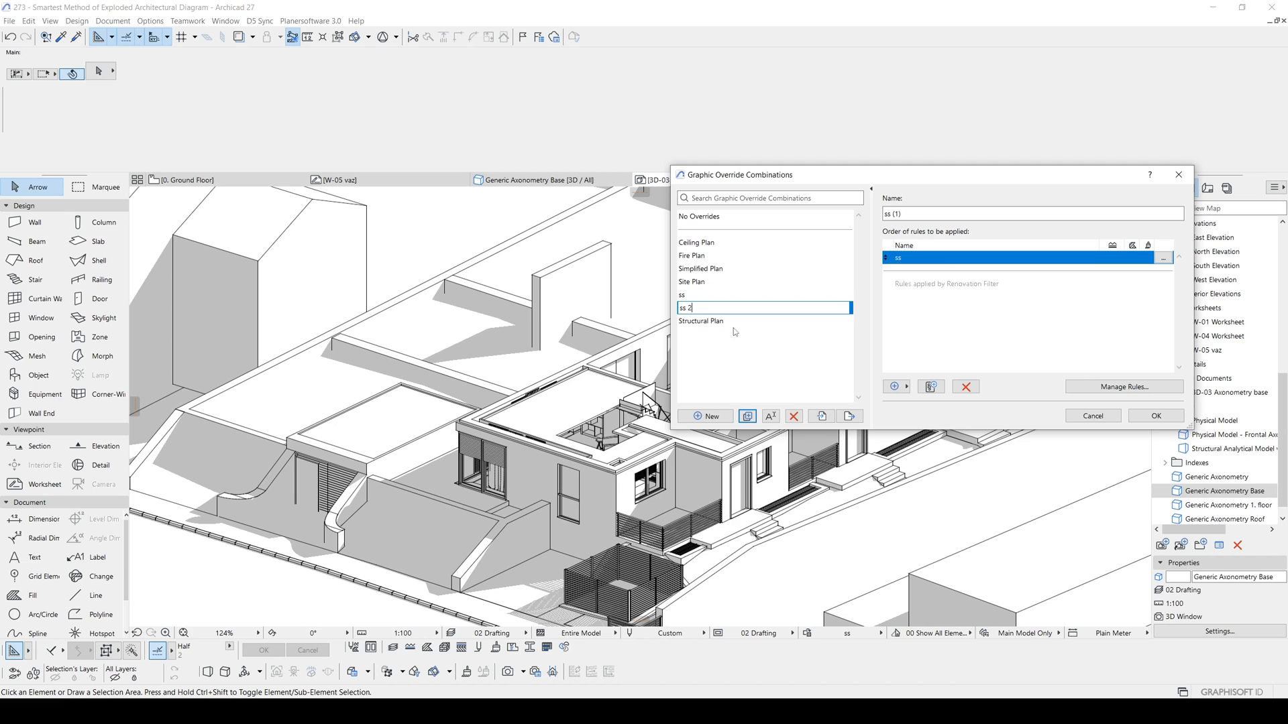
pyautogui.click(701, 320)
pyautogui.click(693, 308)
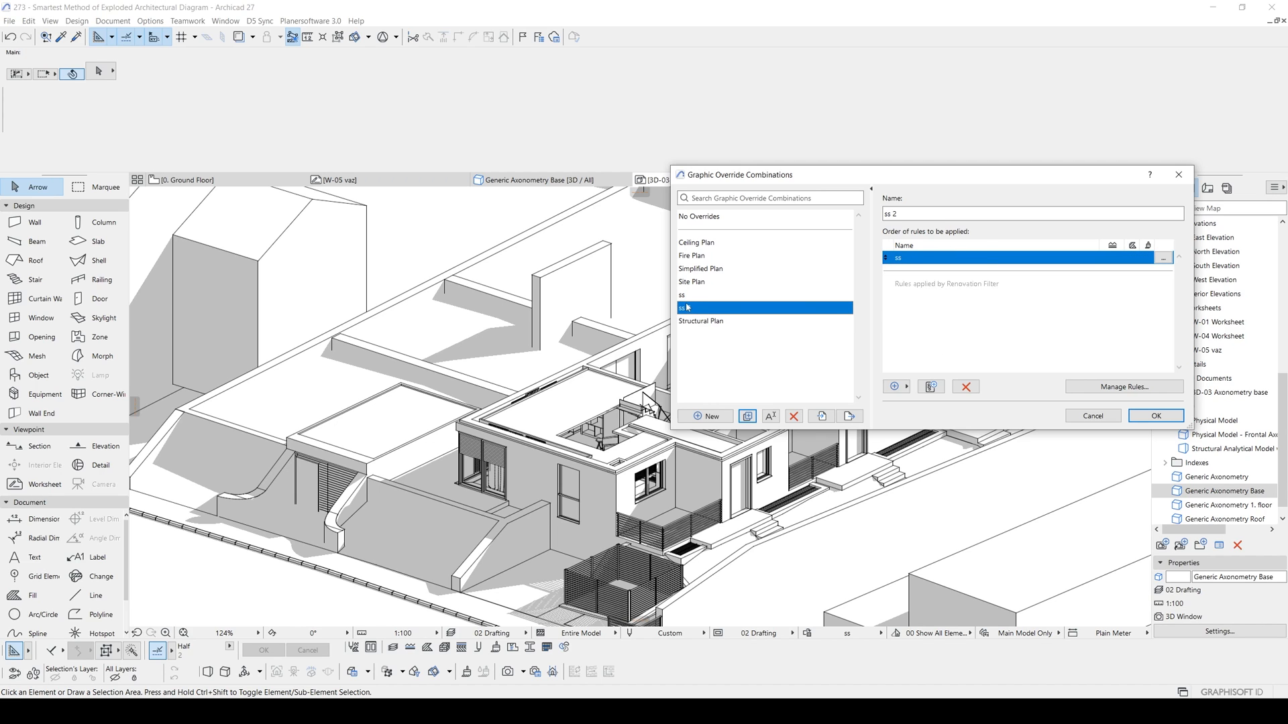
# Compare the ss and ss 2 combinations, and examine the criteria and override style of the ss rule
pyautogui.click(688, 295)
pyautogui.click(688, 308)
pyautogui.click(1157, 261)
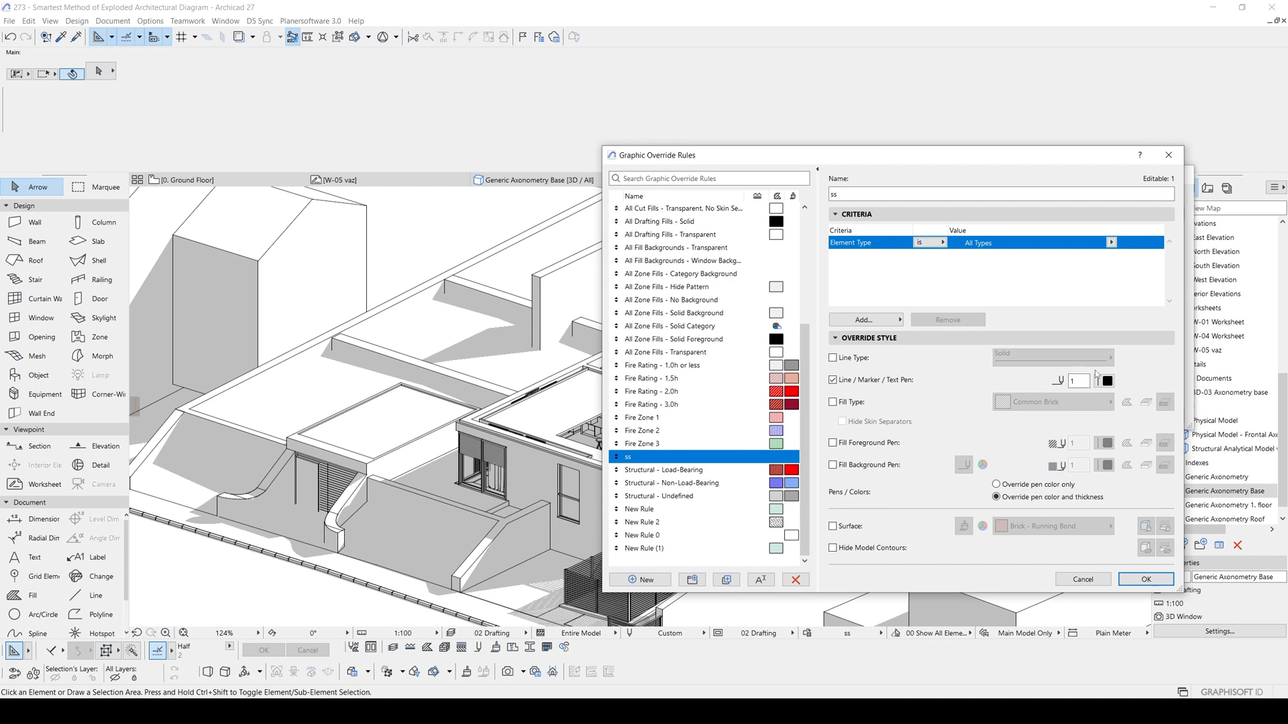
pyautogui.moveTo(942, 157); pyautogui.dragTo(876, 142)
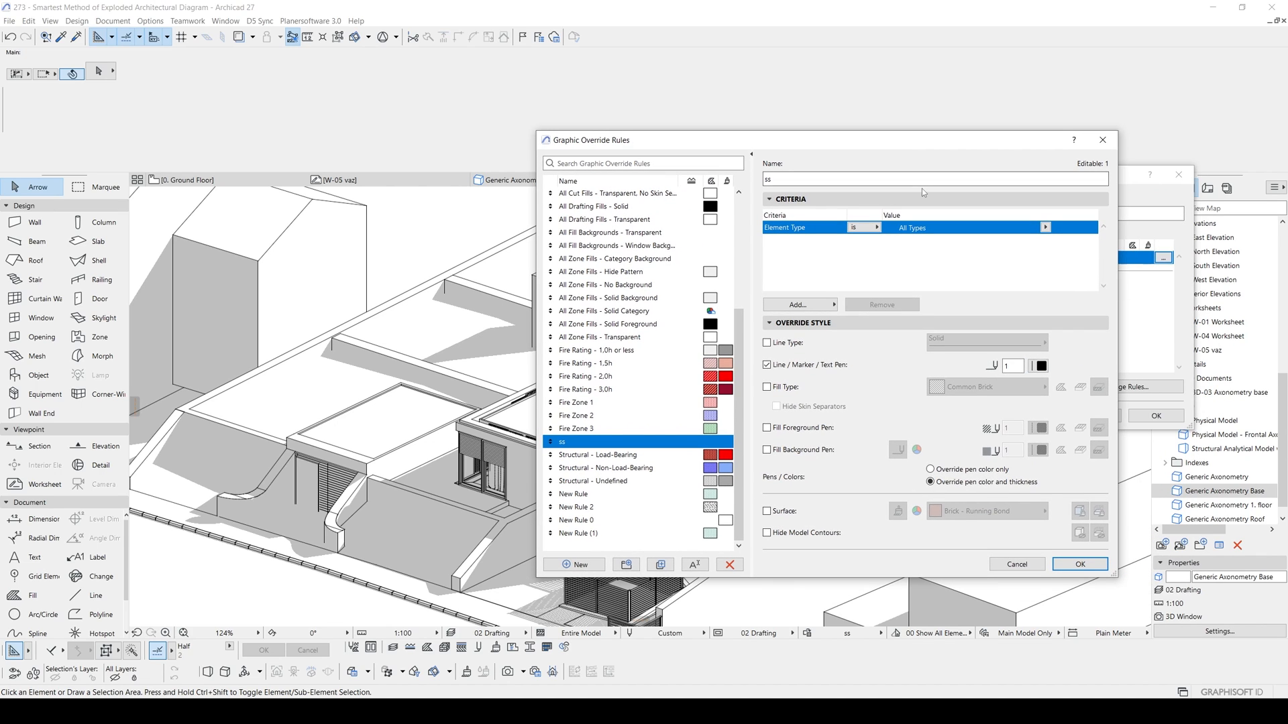
pyautogui.click(1017, 565)
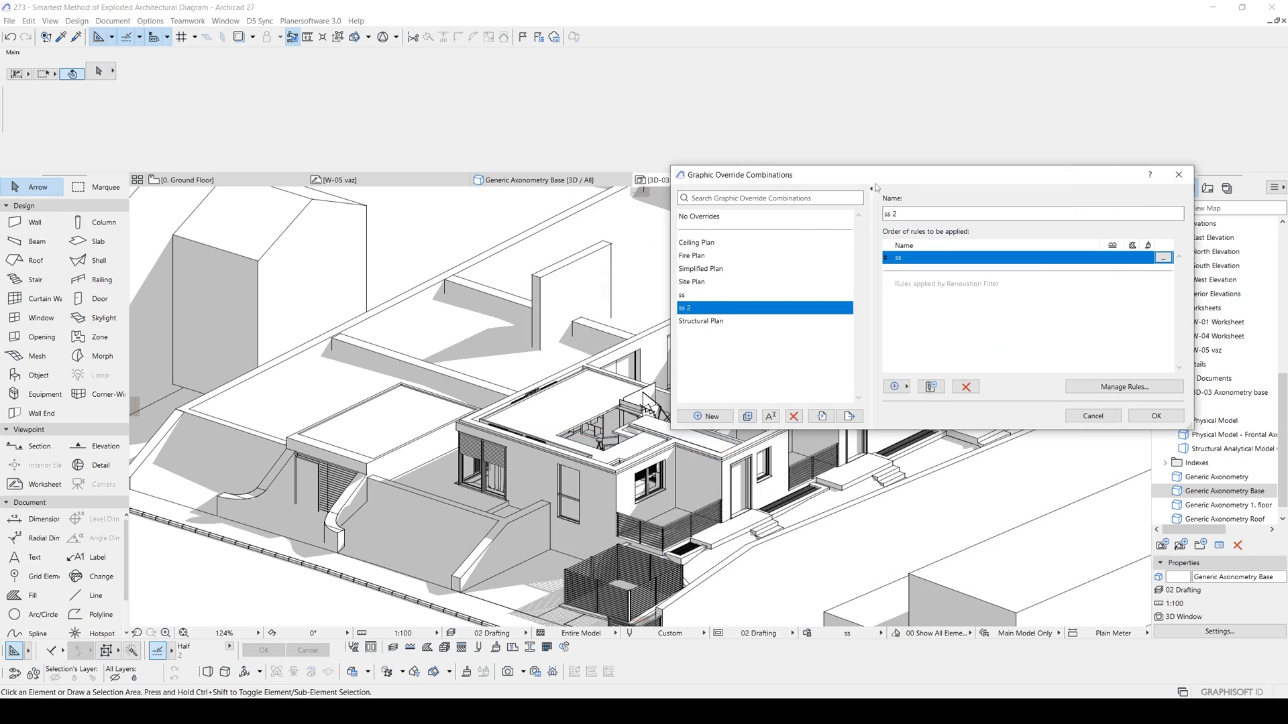
# Add a new rule named New Rule 1 to the ss 2 combination and set its element type criterion to Window
pyautogui.click(894, 387)
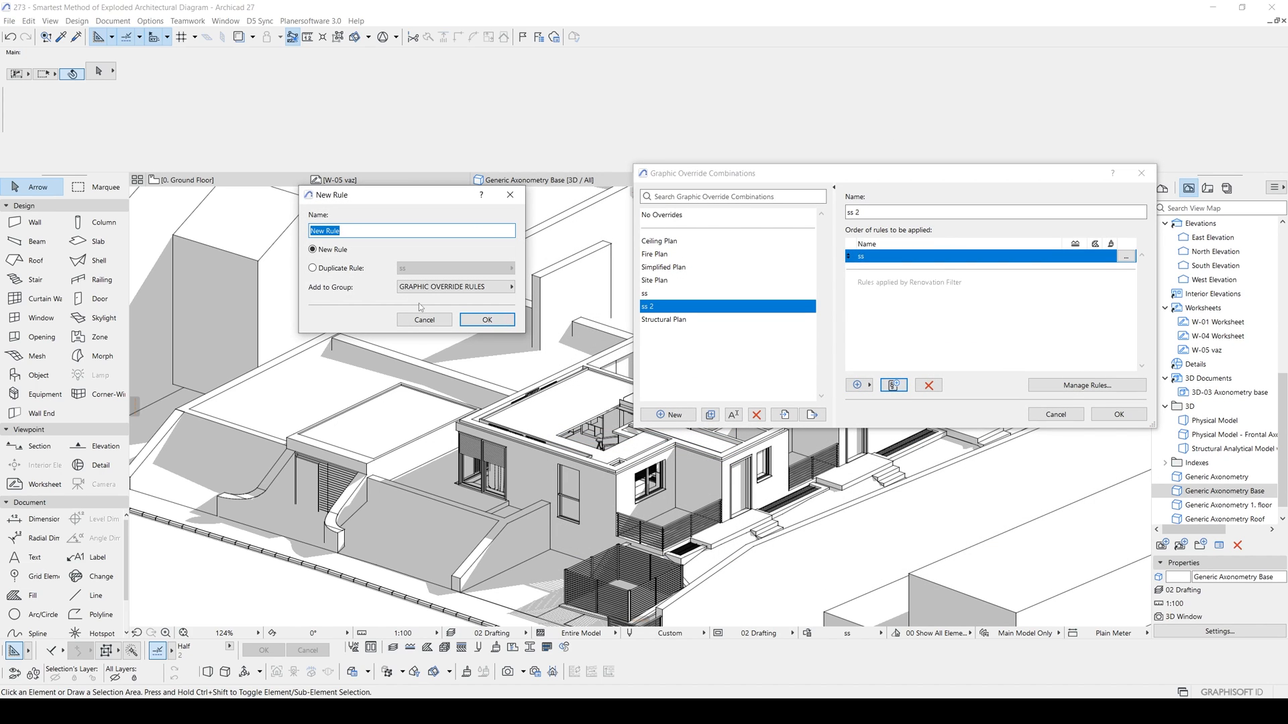
pyautogui.click(360, 229)
pyautogui.click(488, 321)
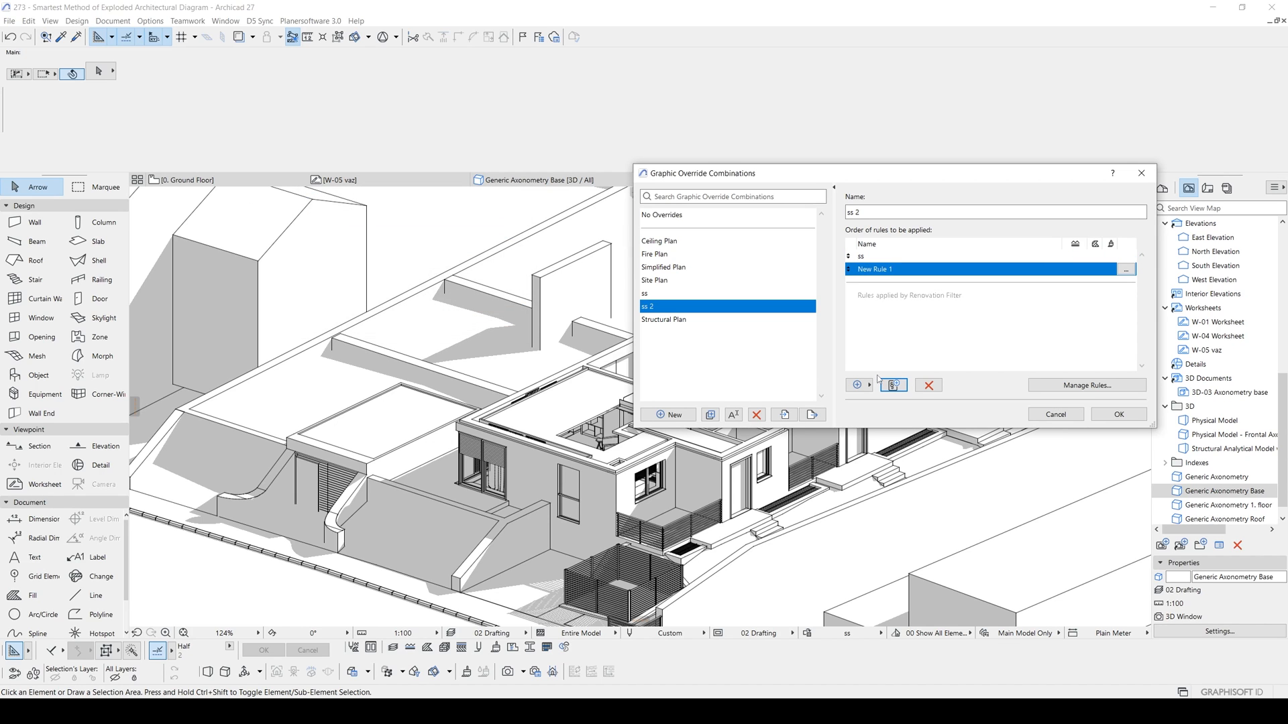
pyautogui.click(1127, 269)
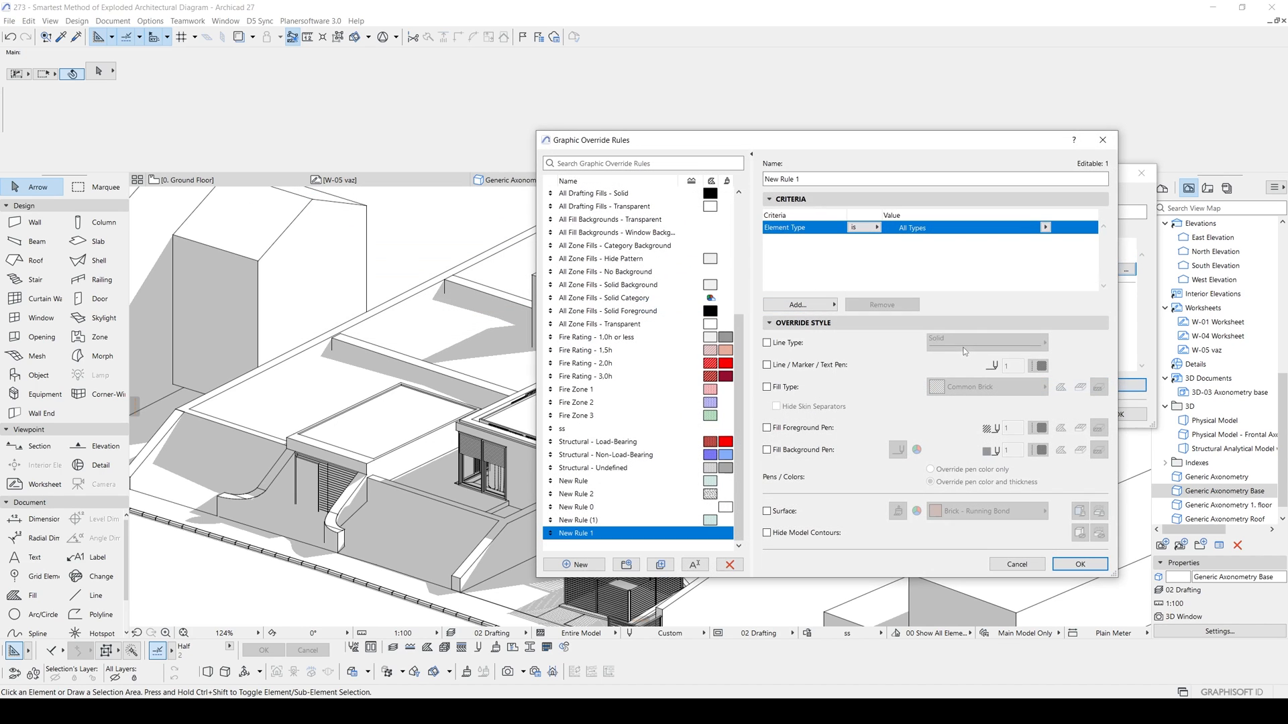
pyautogui.click(1045, 228)
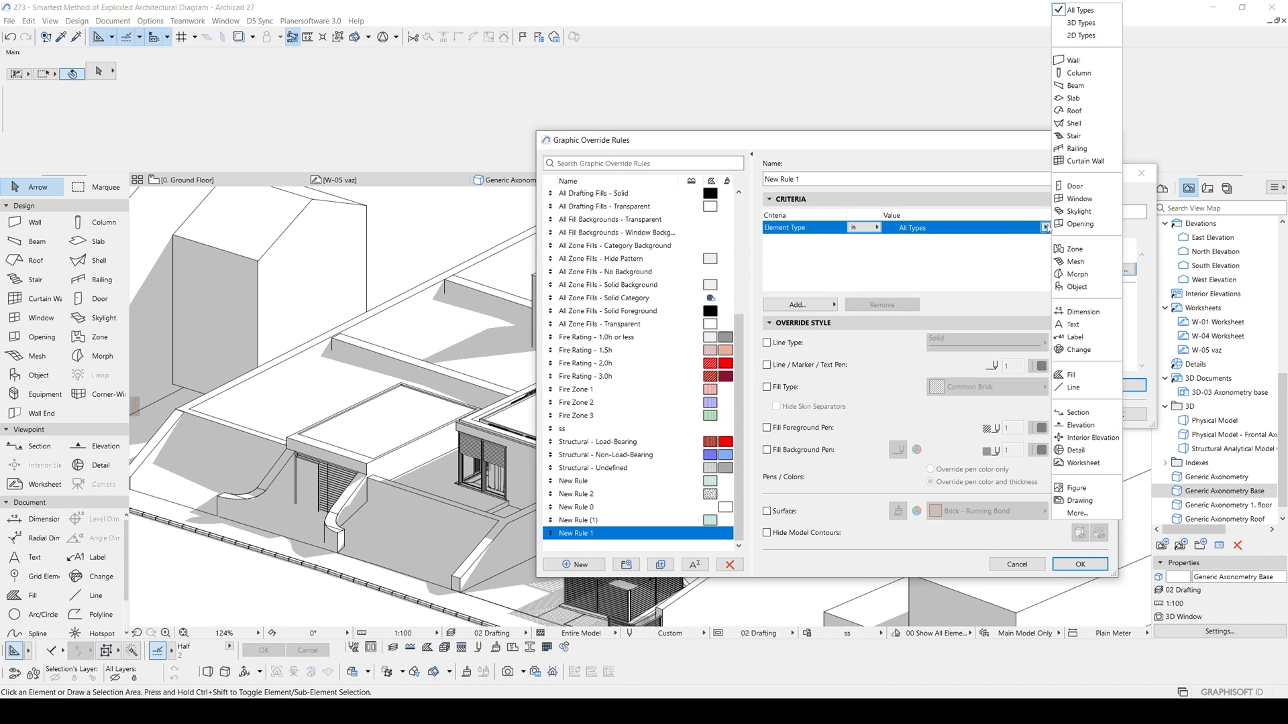
pyautogui.click(1079, 200)
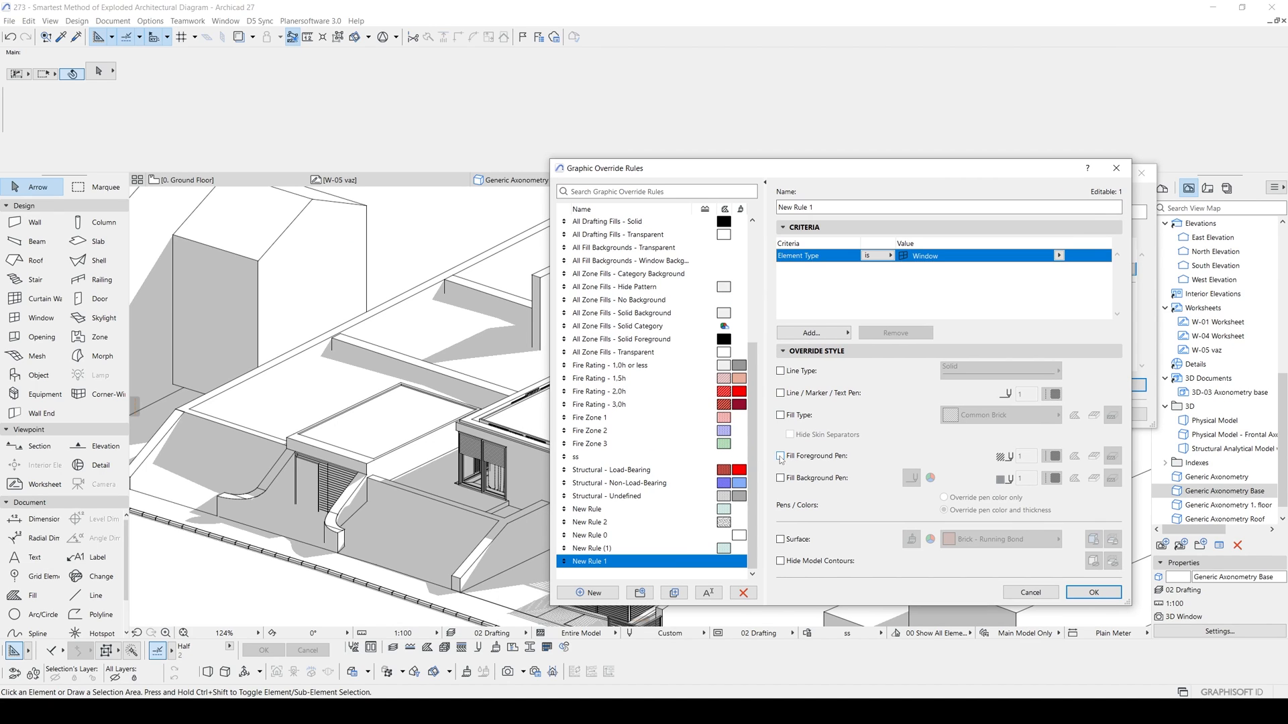
# Override the fill of New Rule 1 with a 25 % fill type and blue foreground pen 5, and apply it to the windows
pyautogui.click(780, 456)
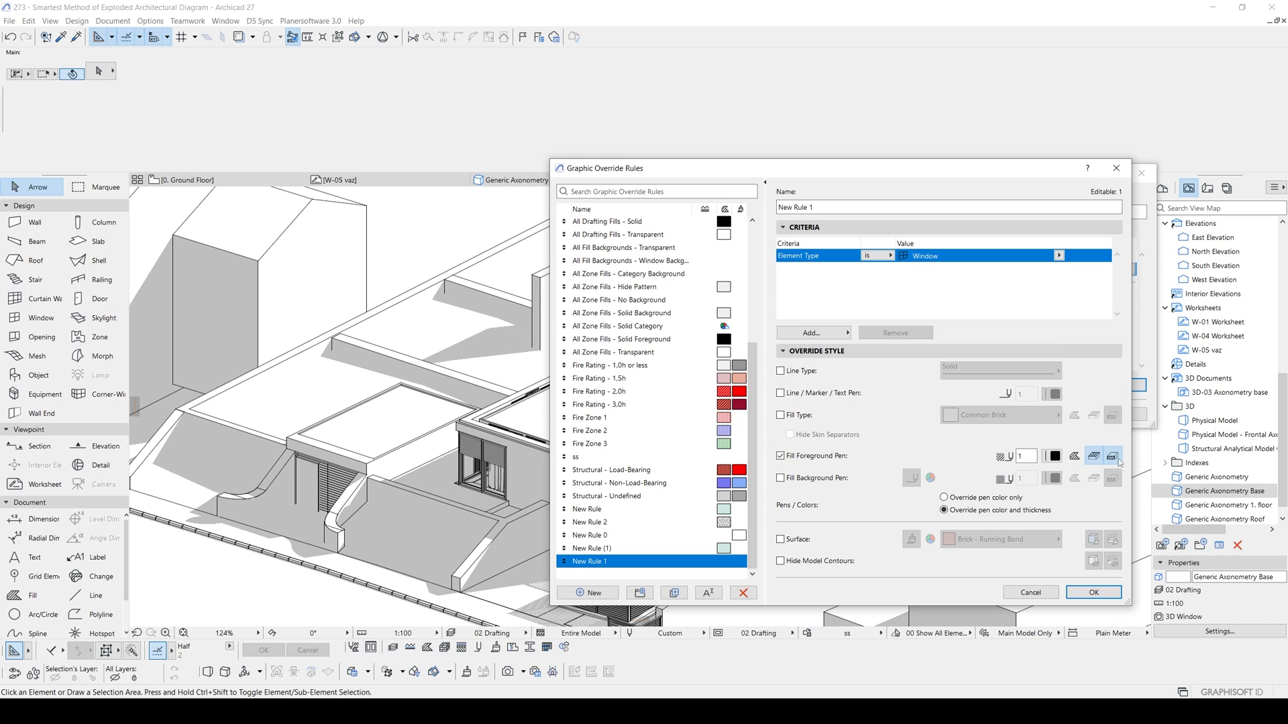
pyautogui.click(1055, 456)
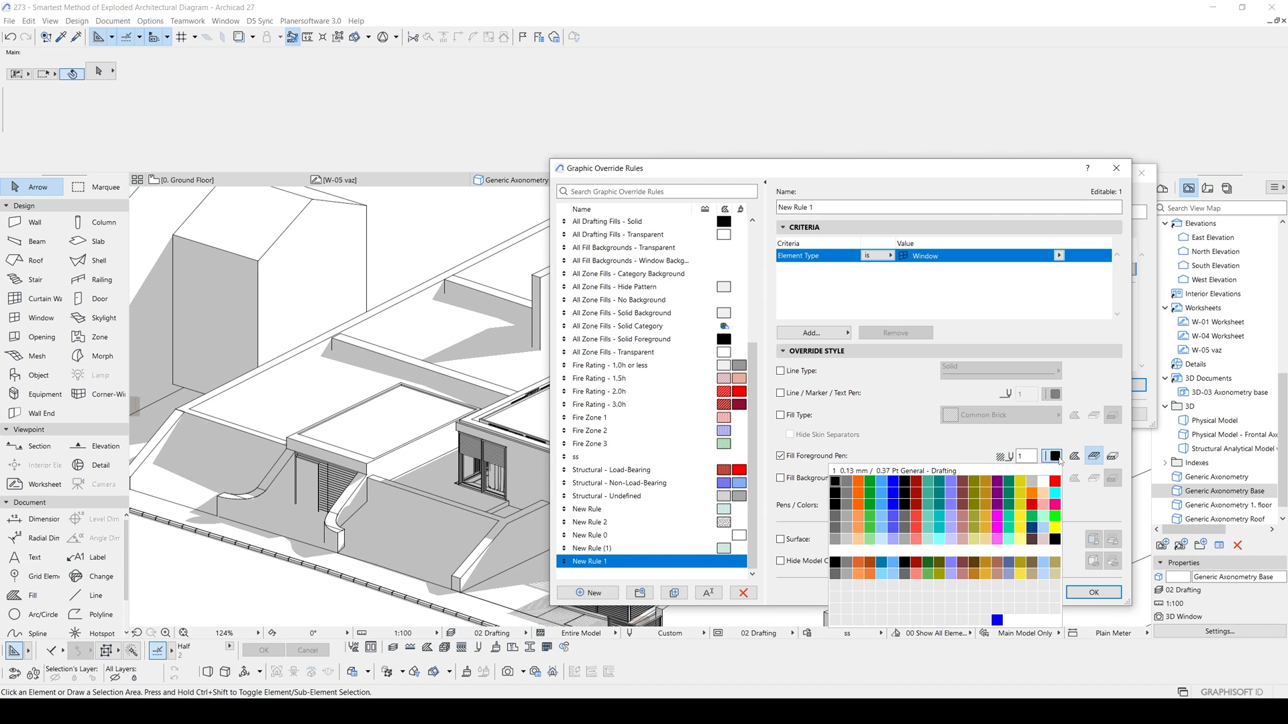
pyautogui.click(880, 487)
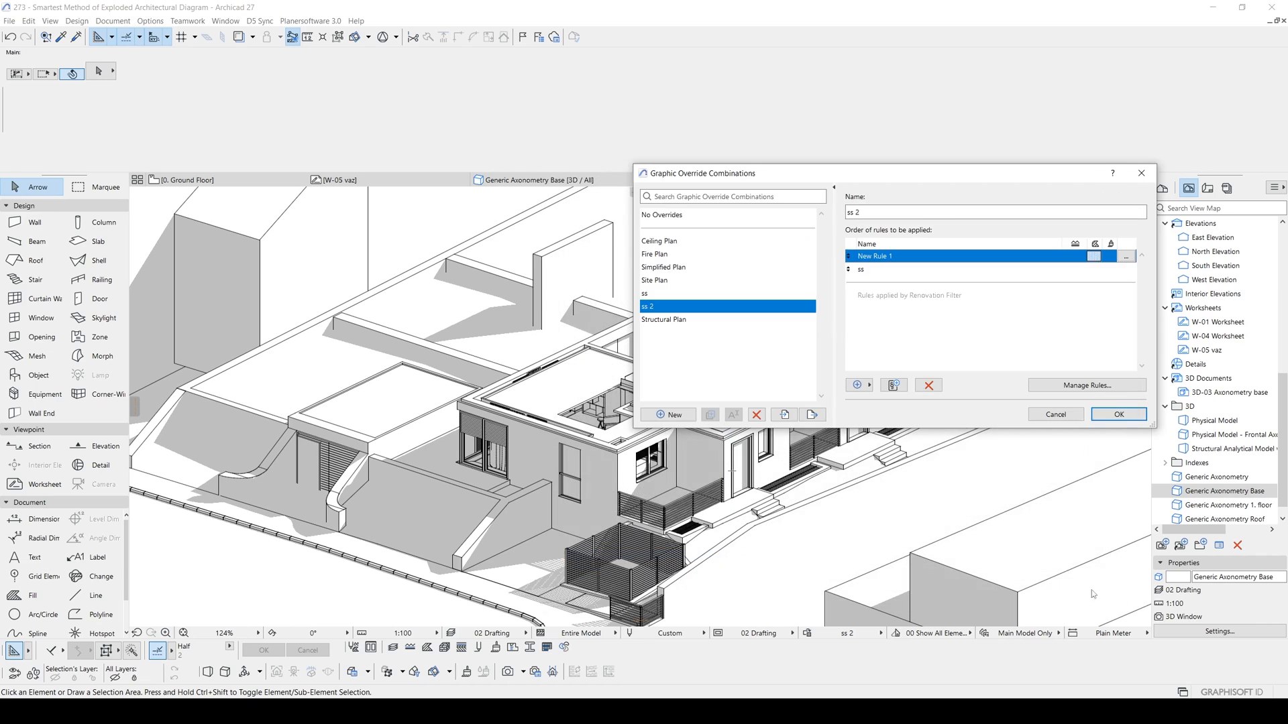
pyautogui.click(1093, 592)
pyautogui.click(1133, 417)
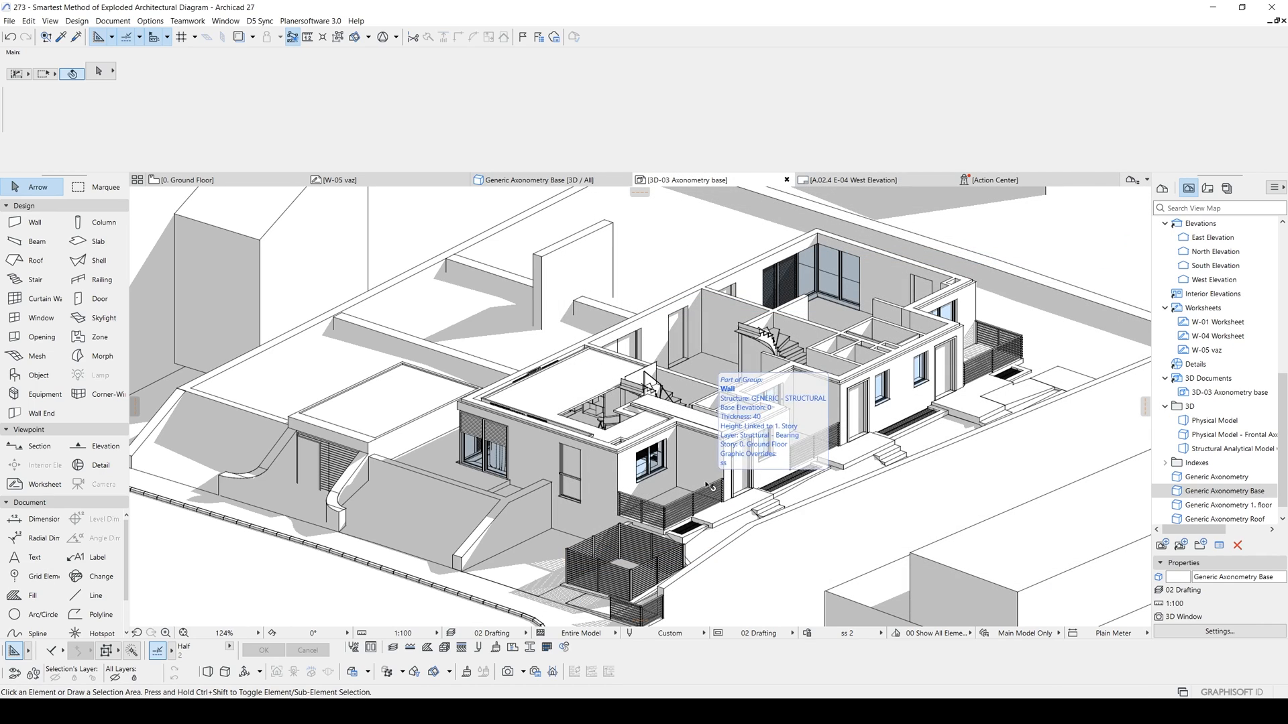
pyautogui.scroll(4, 690, 472)
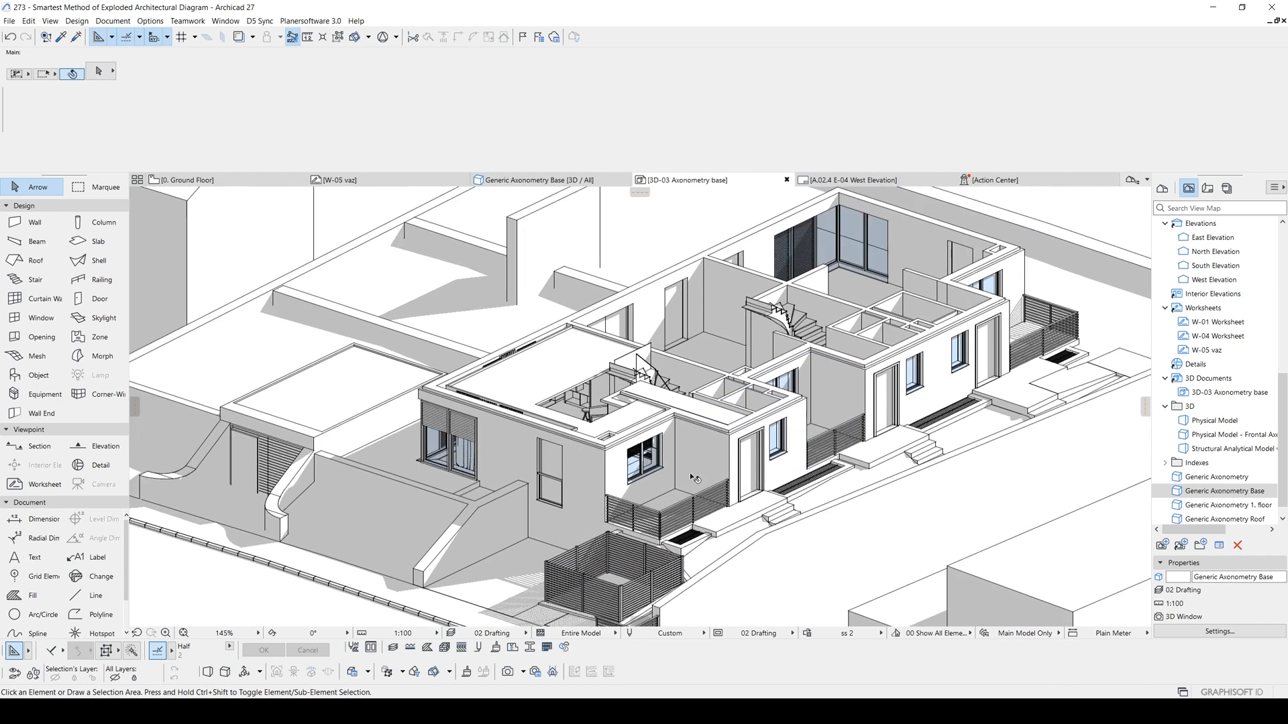
pyautogui.scroll(-6, 705, 433)
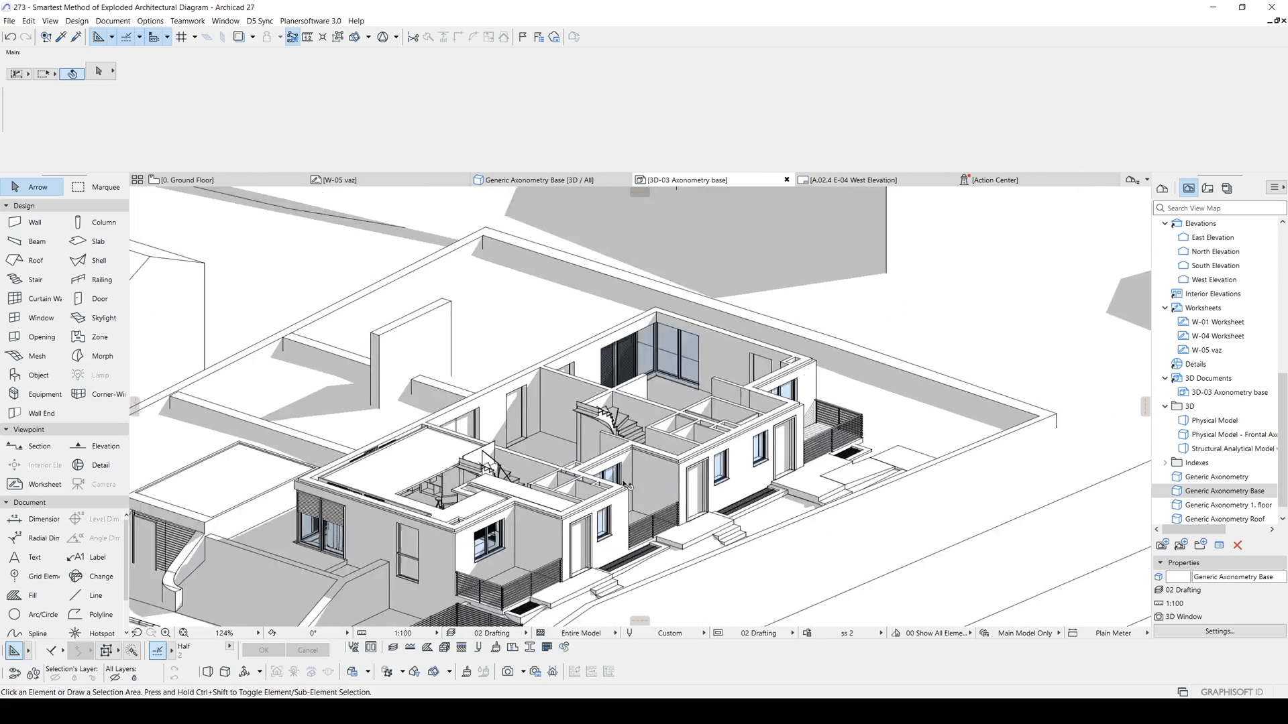
pyautogui.scroll(5, 723, 417)
pyautogui.scroll(-2, 723, 416)
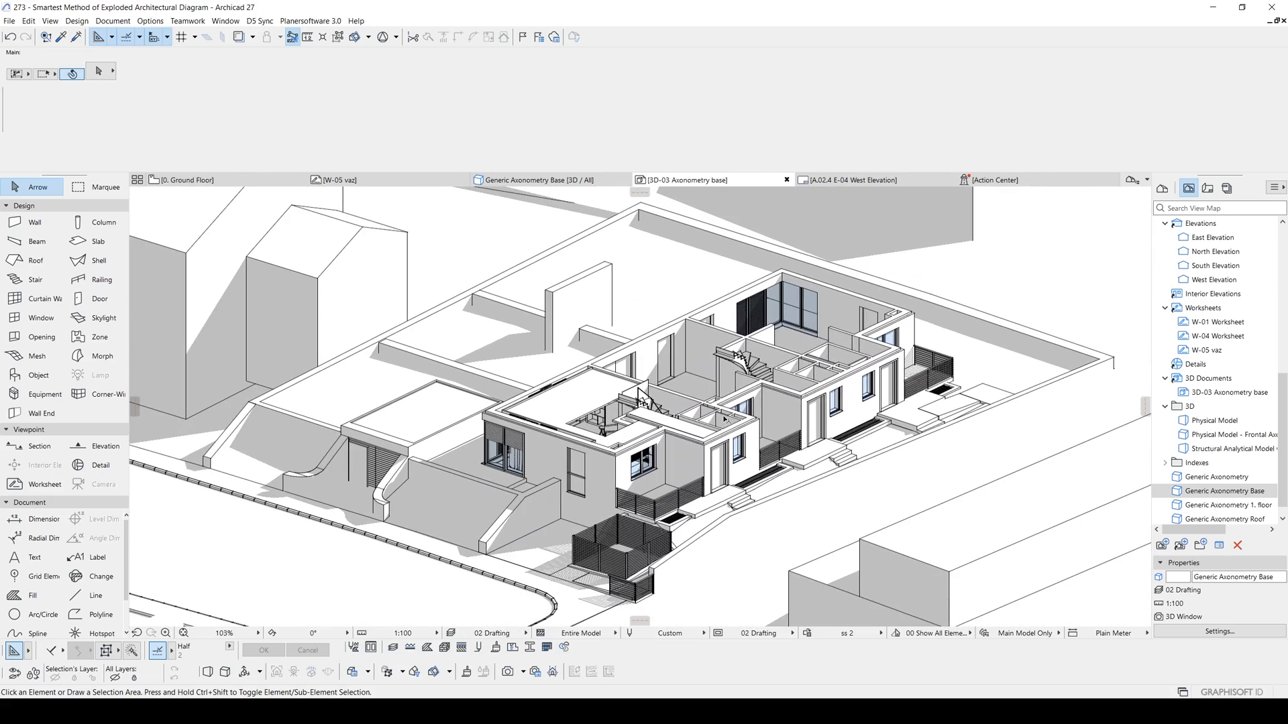
# Set the line, marker and text pen of the ss rule in the ss 2 combination to pen 161
pyautogui.click(807, 633)
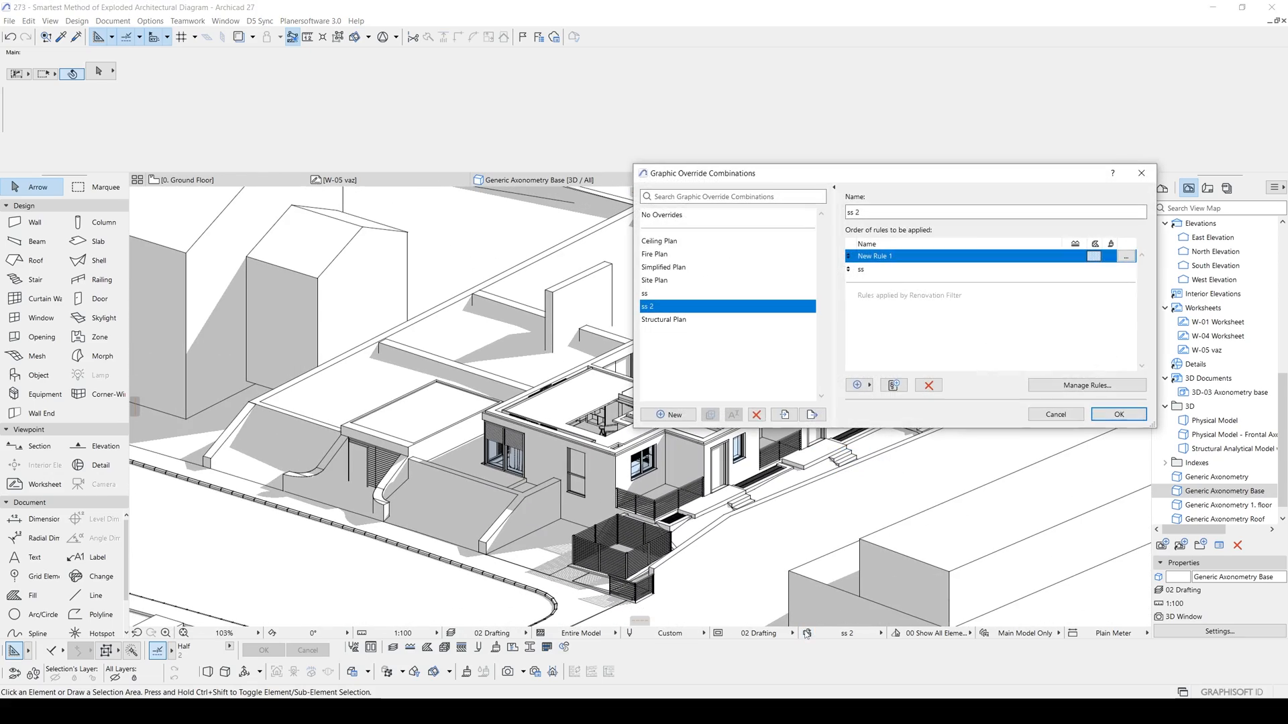
pyautogui.click(893, 270)
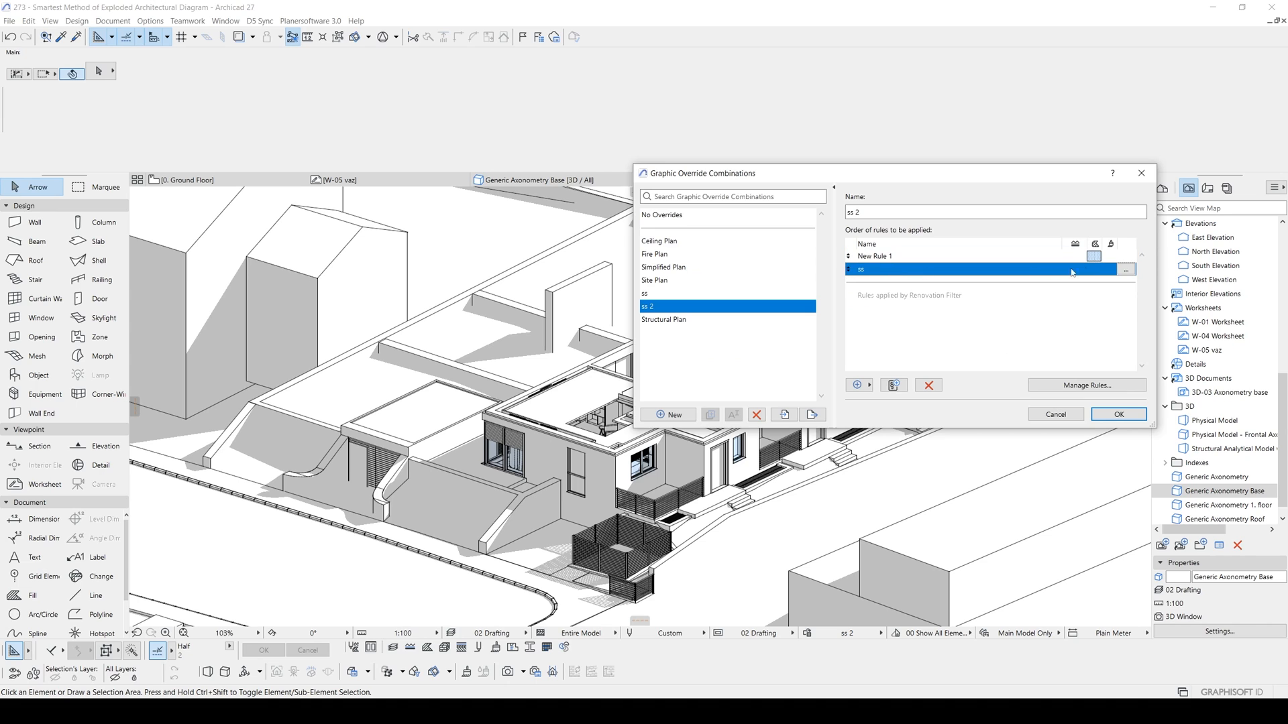
pyautogui.click(1127, 269)
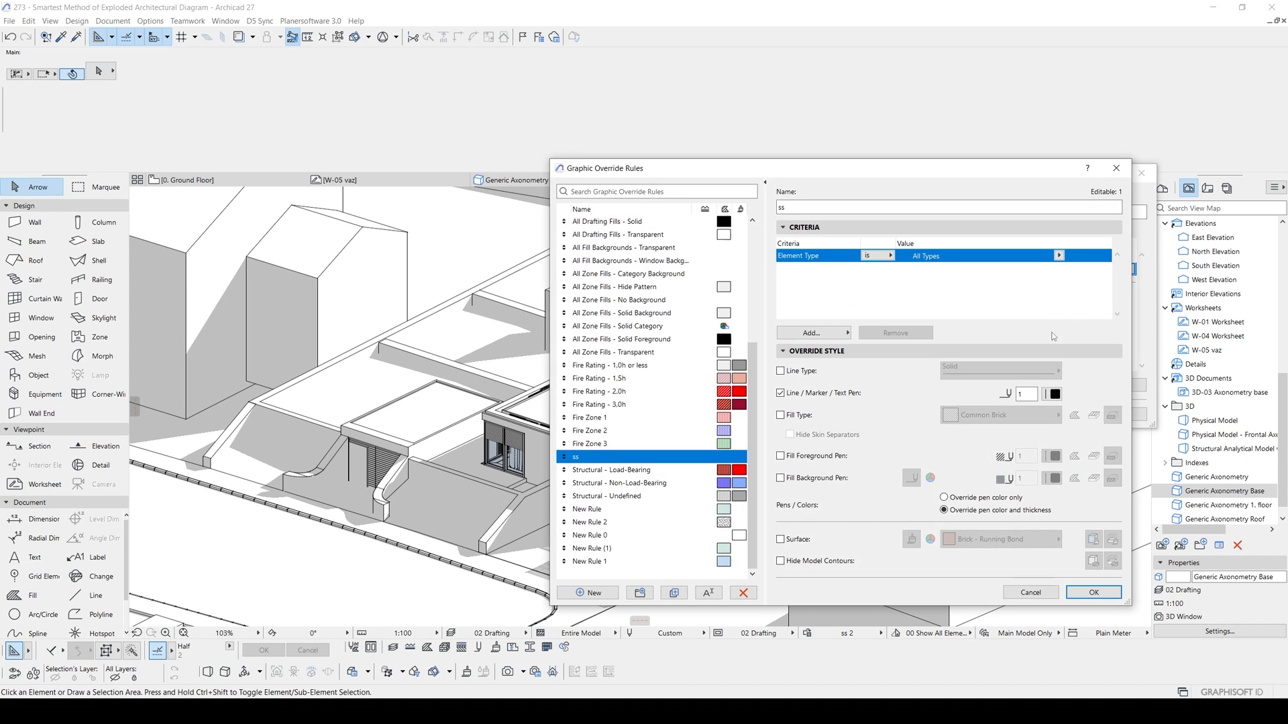
pyautogui.click(1052, 393)
pyautogui.click(1000, 552)
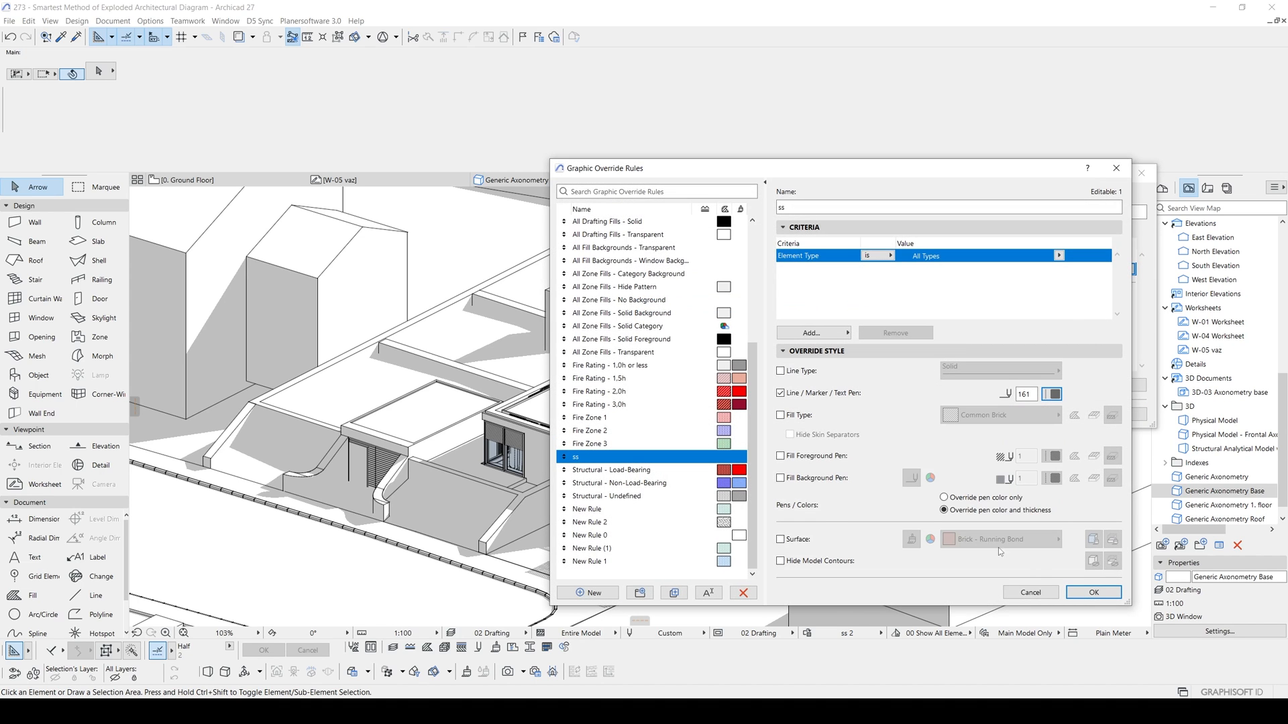
pyautogui.click(1083, 597)
pyautogui.click(1116, 412)
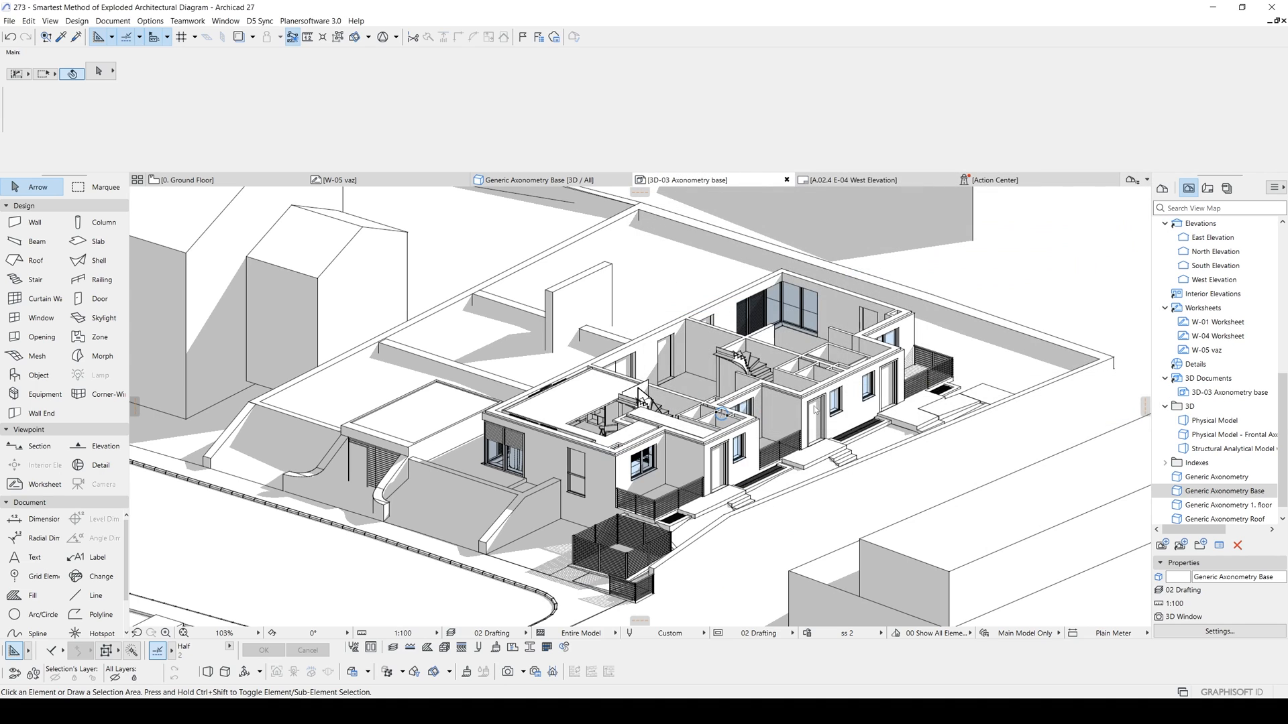
pyautogui.scroll(2, 783, 405)
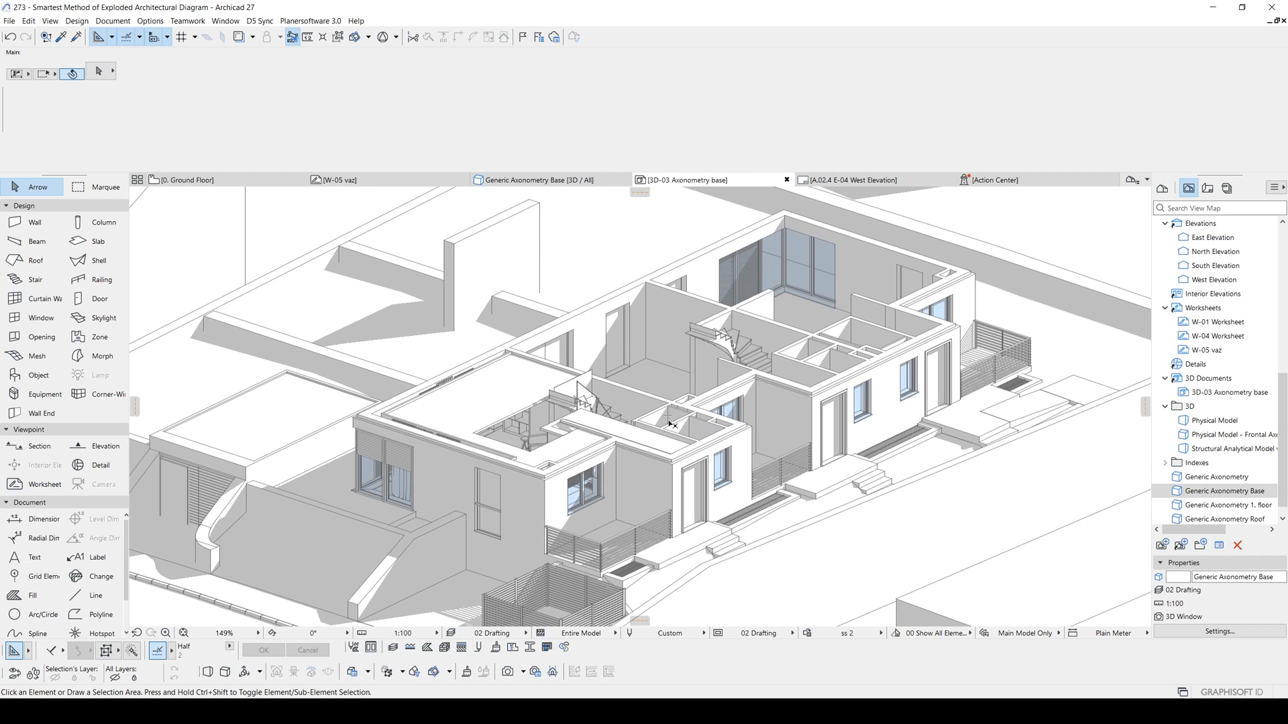
# Change the fill type of New Rule 1 to 50 % and apply the ss 2 combination to the axonometry document
pyautogui.click(729, 277)
pyautogui.click(808, 637)
pyautogui.doubleClick(891, 258)
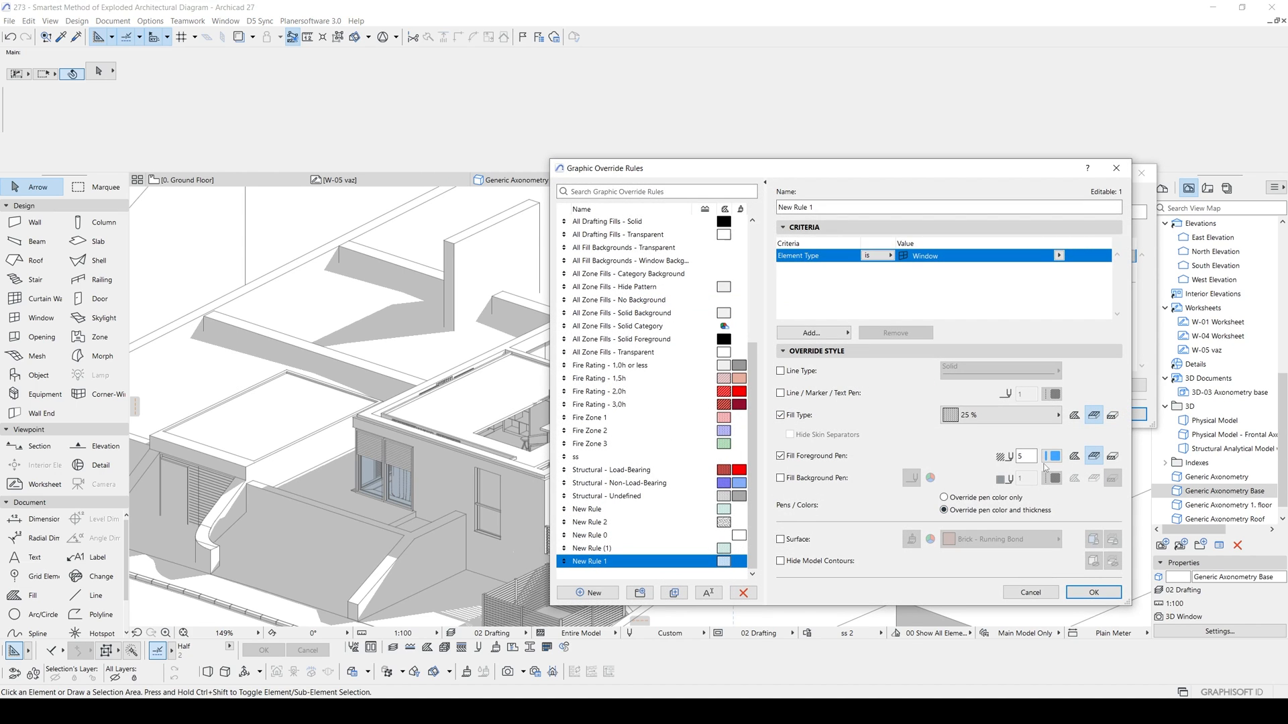
pyautogui.click(986, 417)
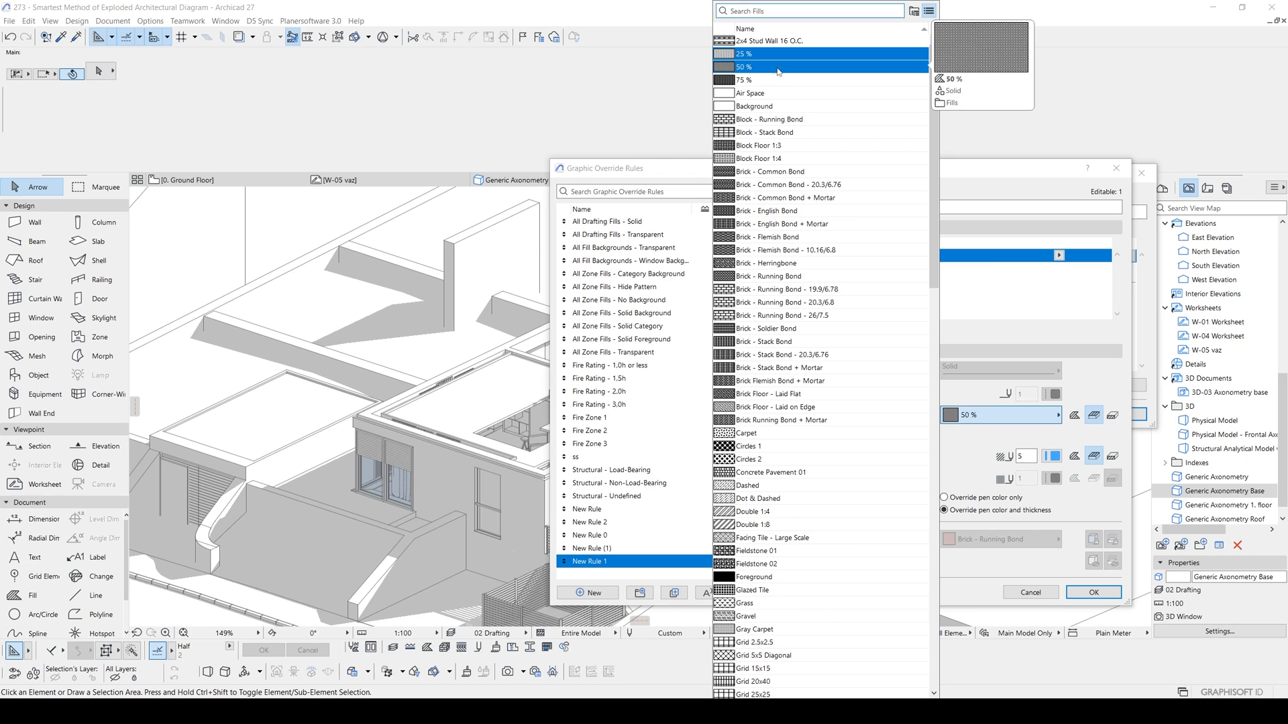
pyautogui.click(751, 70)
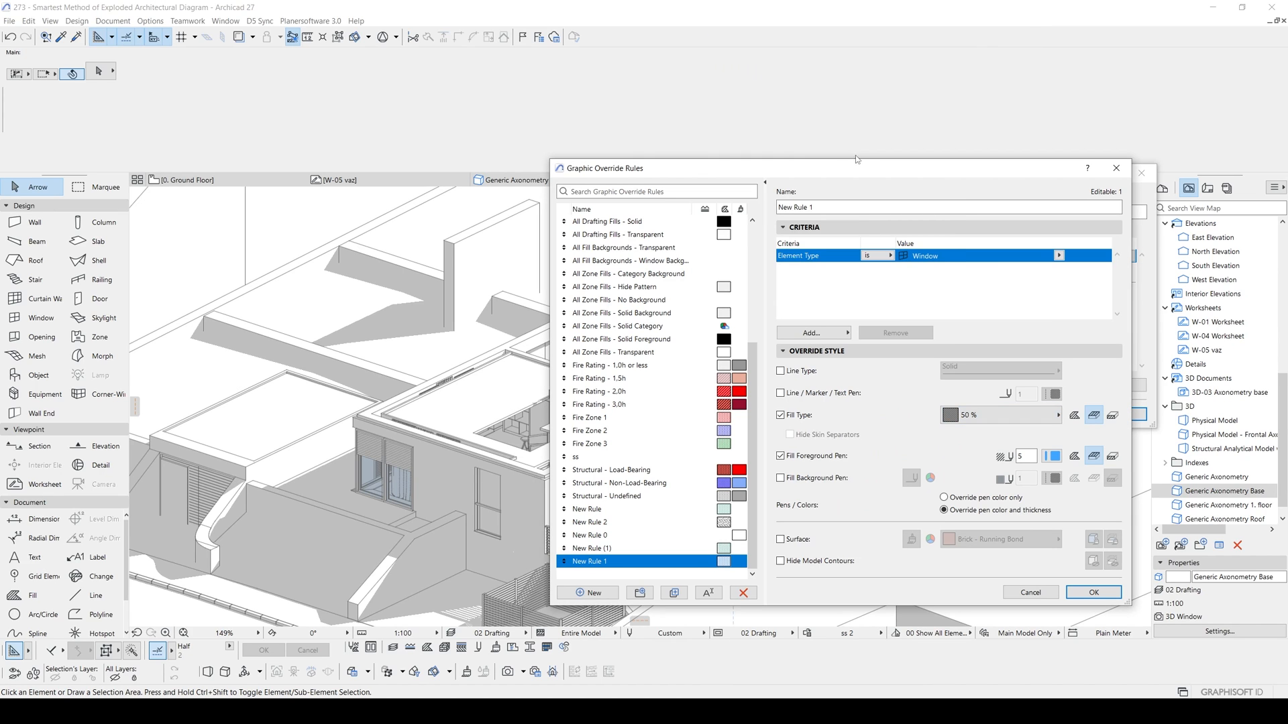
pyautogui.click(1095, 592)
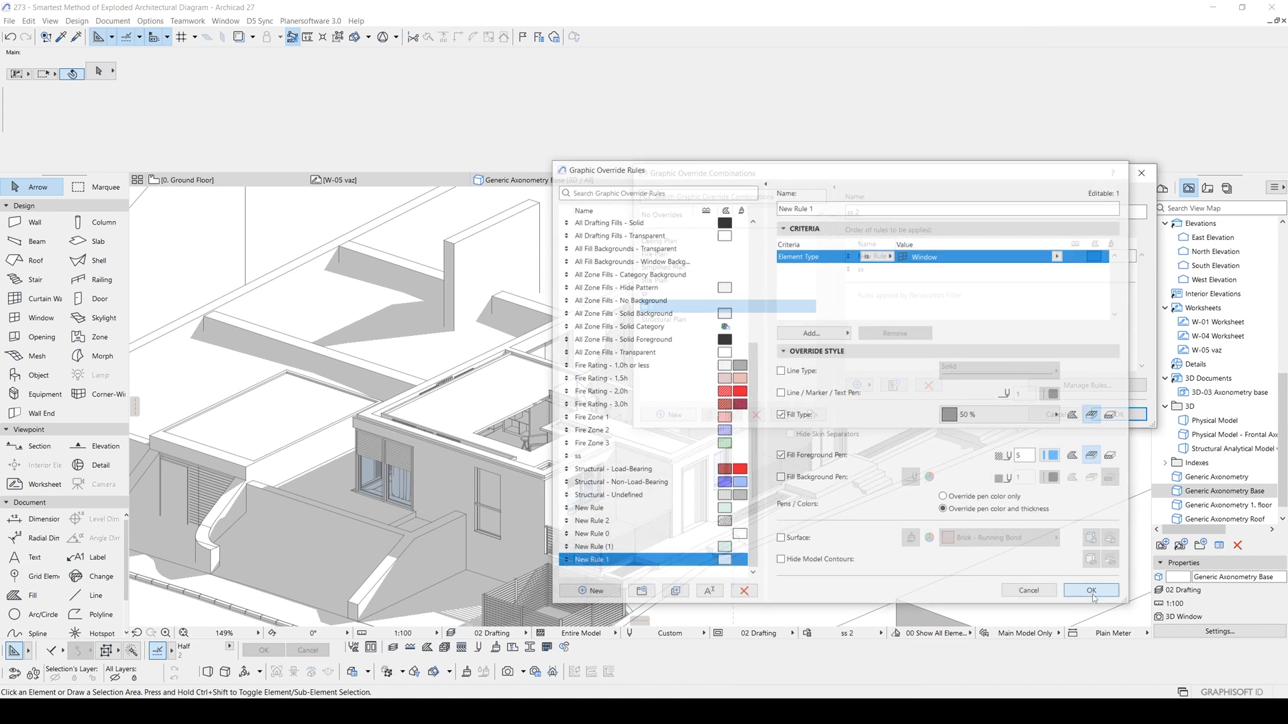
pyautogui.click(1119, 415)
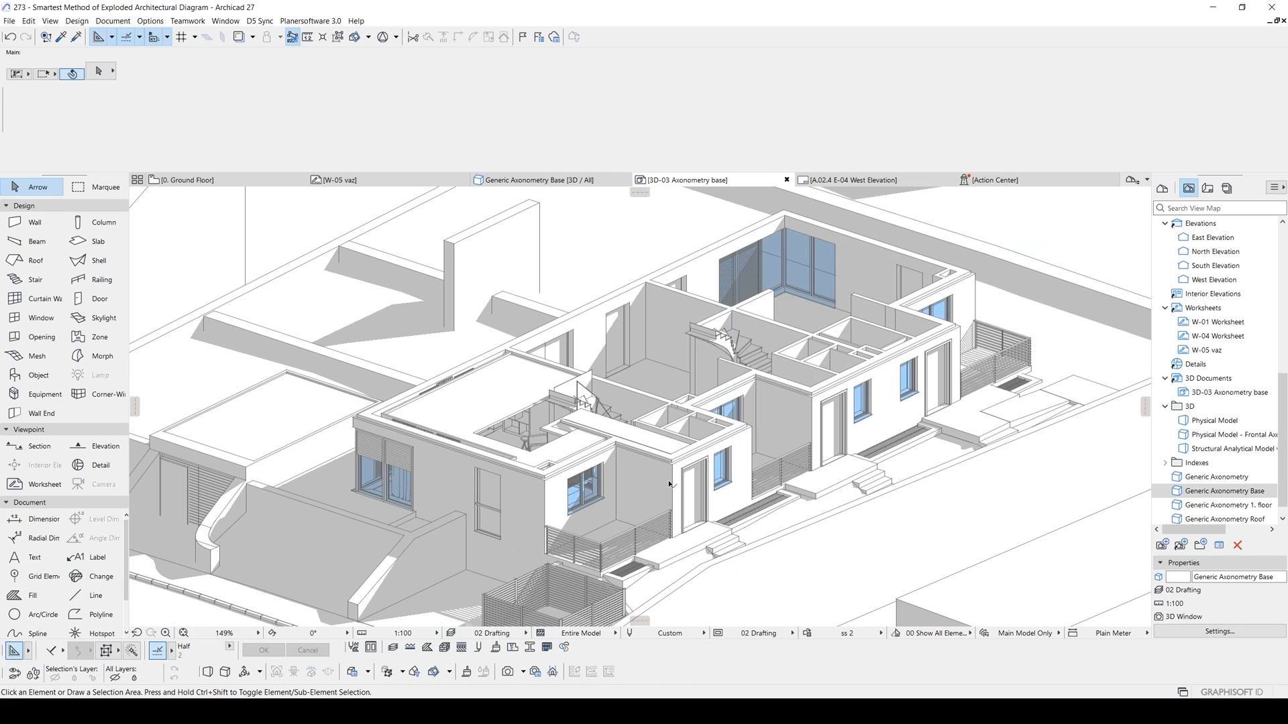
pyautogui.scroll(-4, 681, 451)
pyautogui.scroll(2, 663, 462)
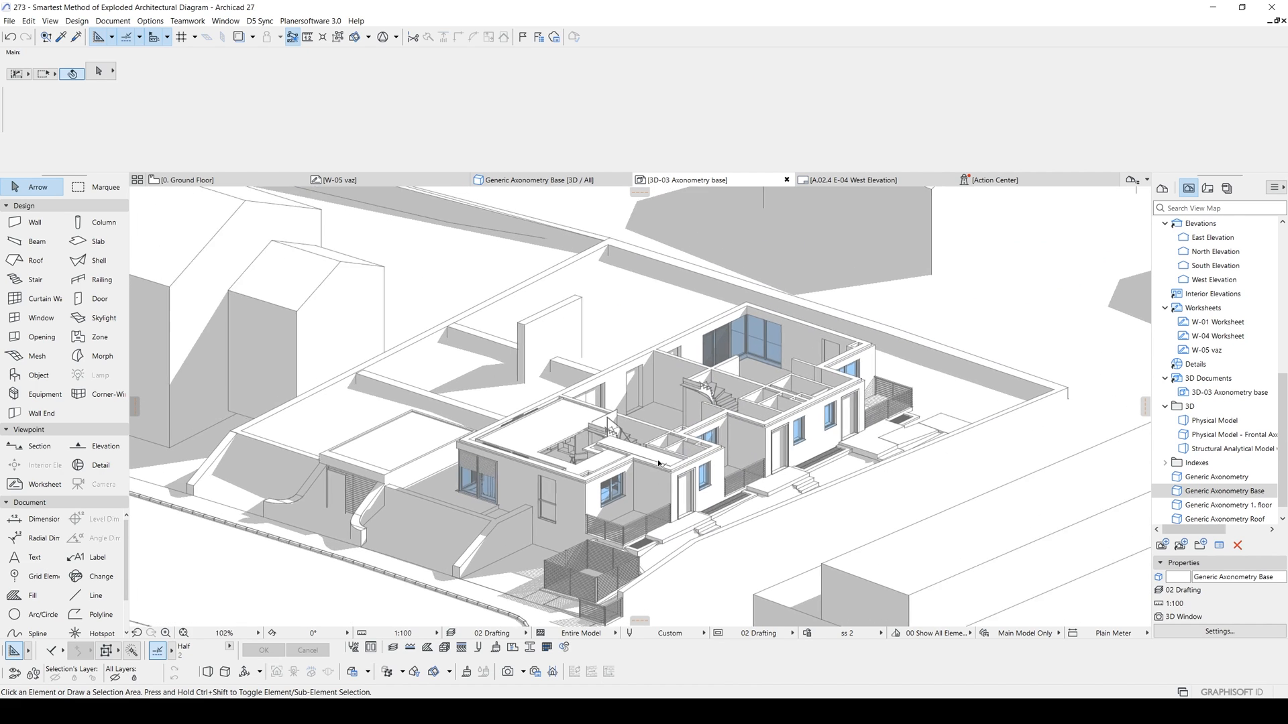
pyautogui.moveTo(663, 461); pyautogui.dragTo(677, 404, button='middle')
pyautogui.scroll(-2, 677, 404)
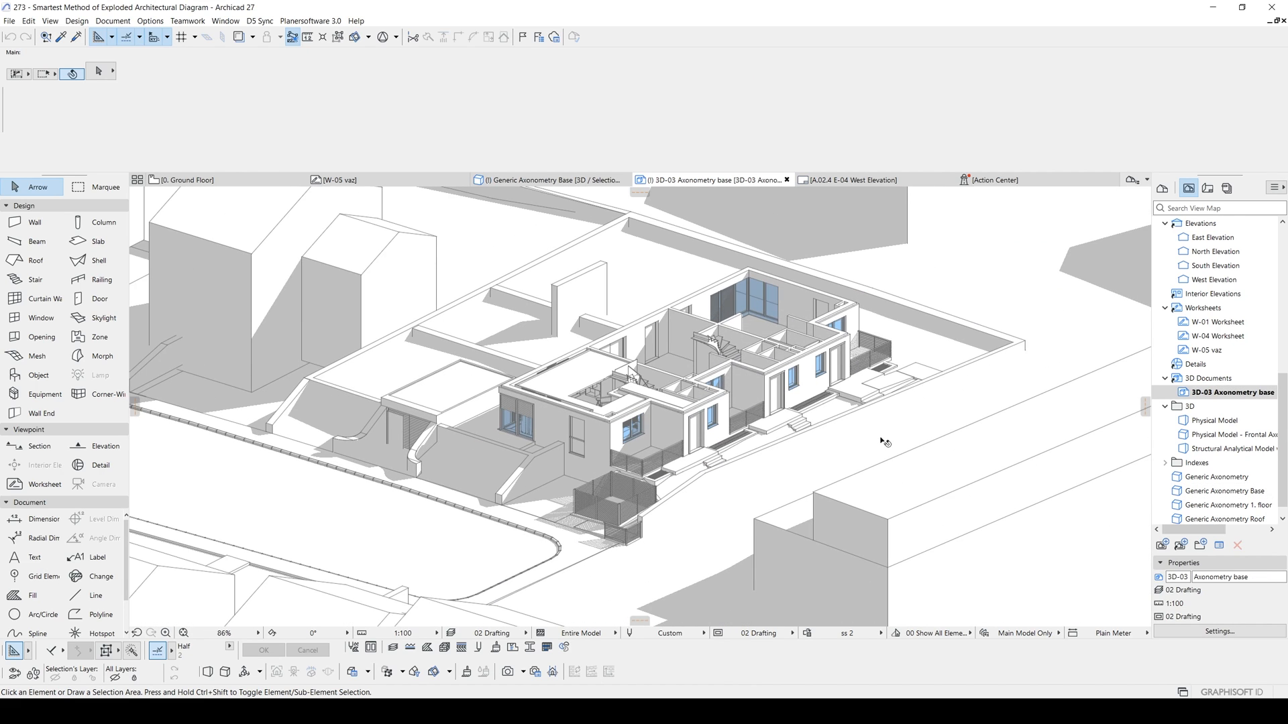
# Update the saved 3D-03 Axonometry base view with the current window's settings, including the ss 2 graphic override
pyautogui.moveTo(884, 442)
pyautogui.click(1222, 635)
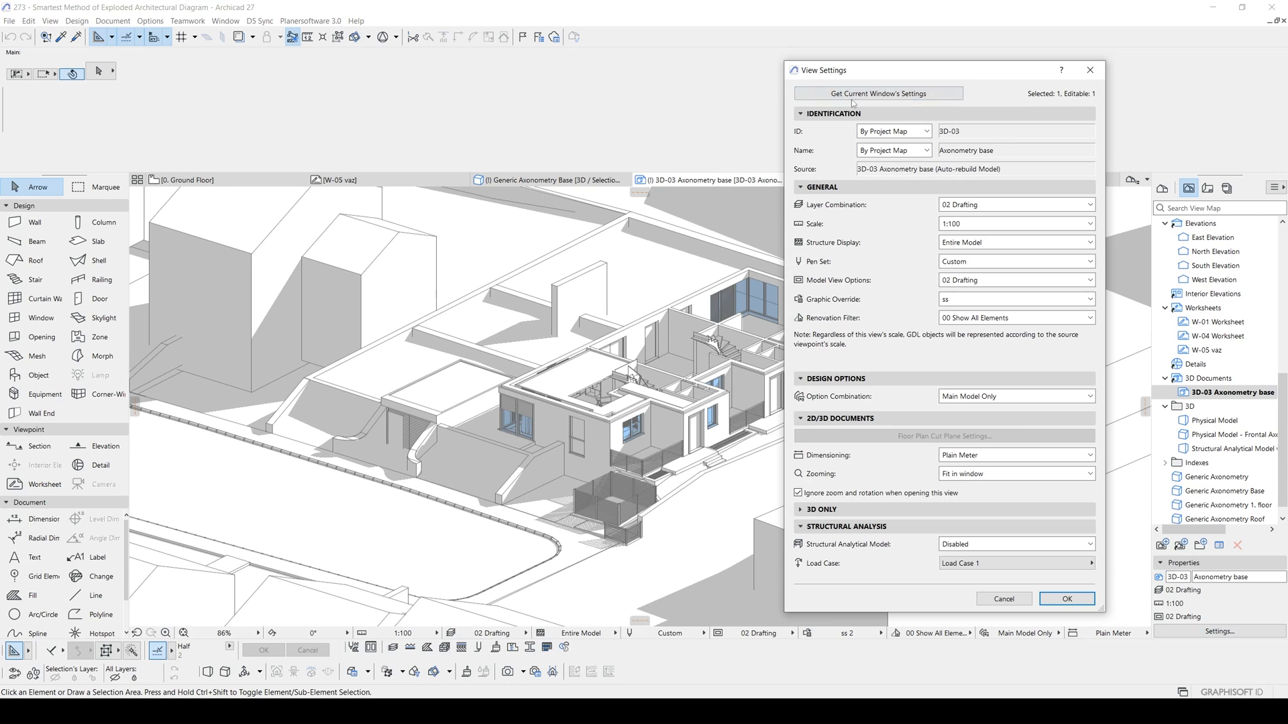
pyautogui.click(917, 95)
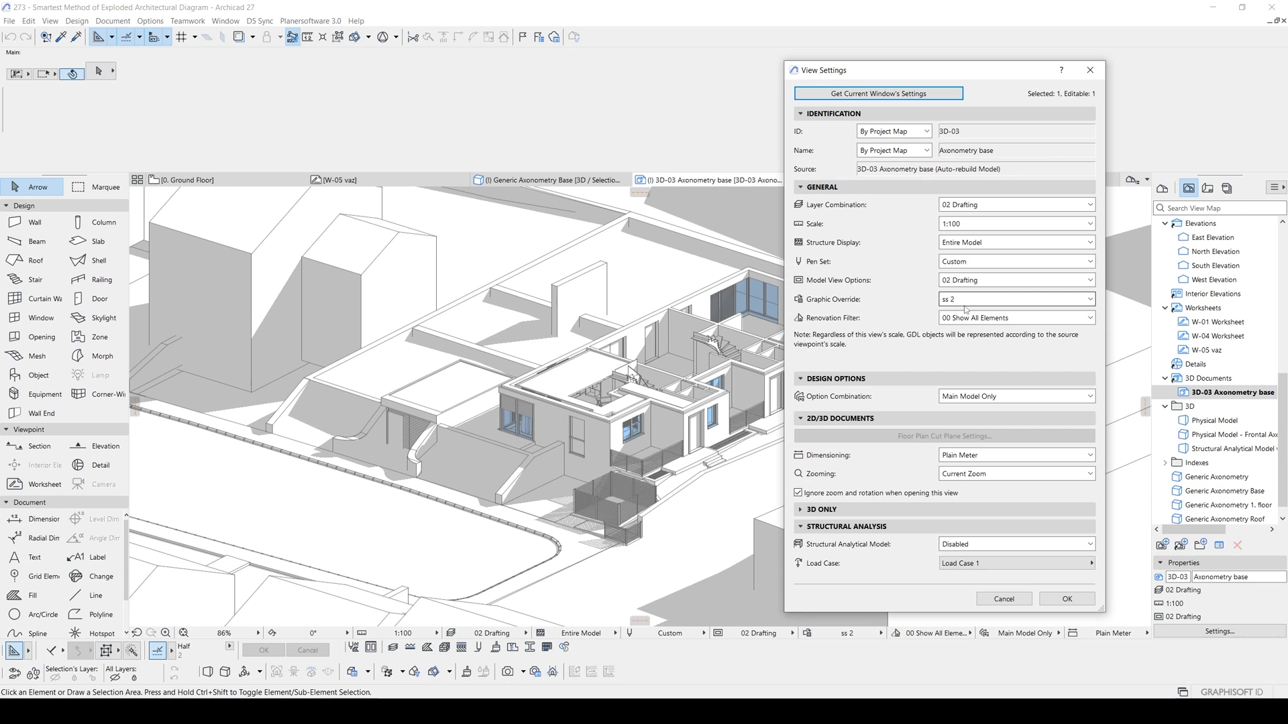
pyautogui.click(1071, 601)
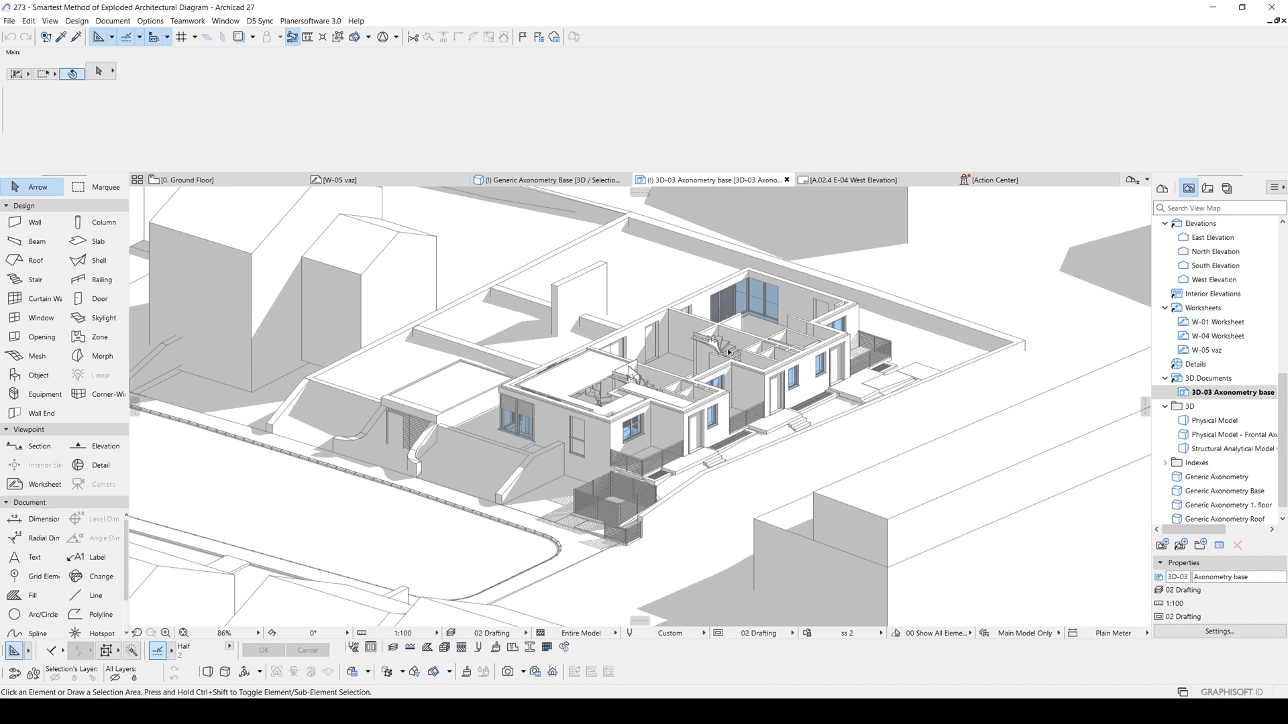
pyautogui.click(1239, 393)
pyautogui.scroll(3, 681, 424)
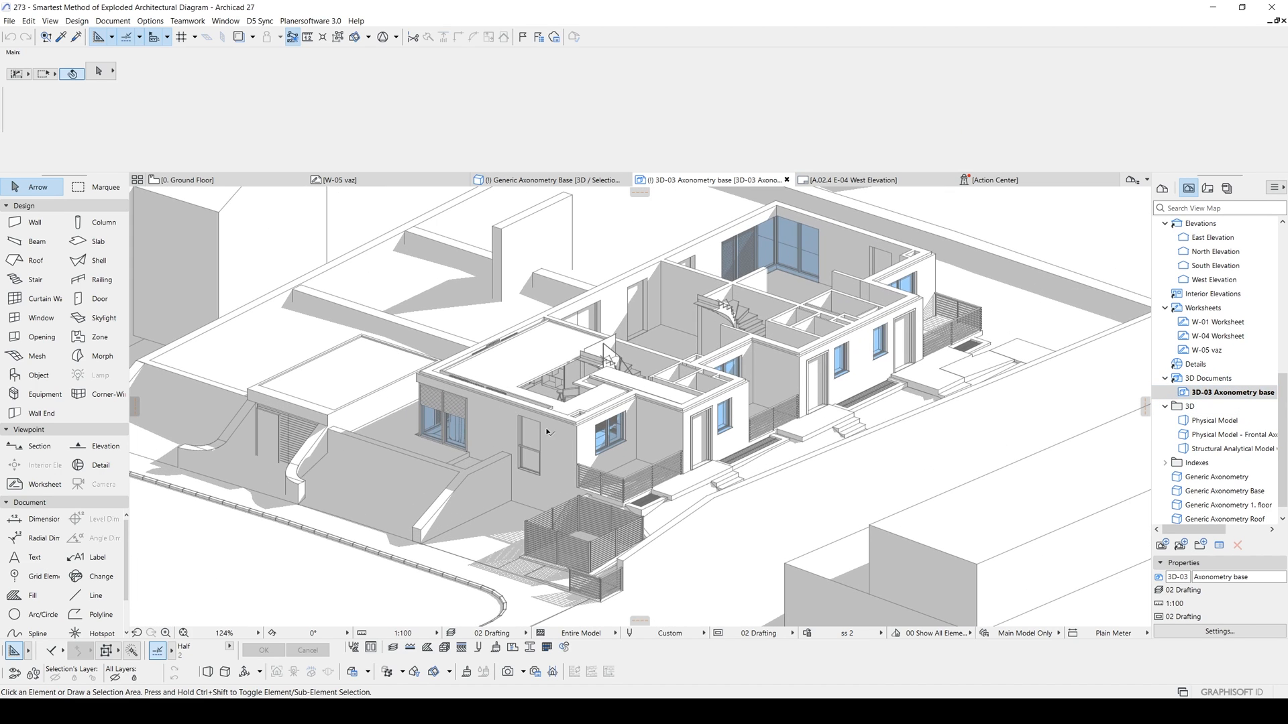
pyautogui.moveTo(762, 368); pyautogui.dragTo(700, 402, button='middle')
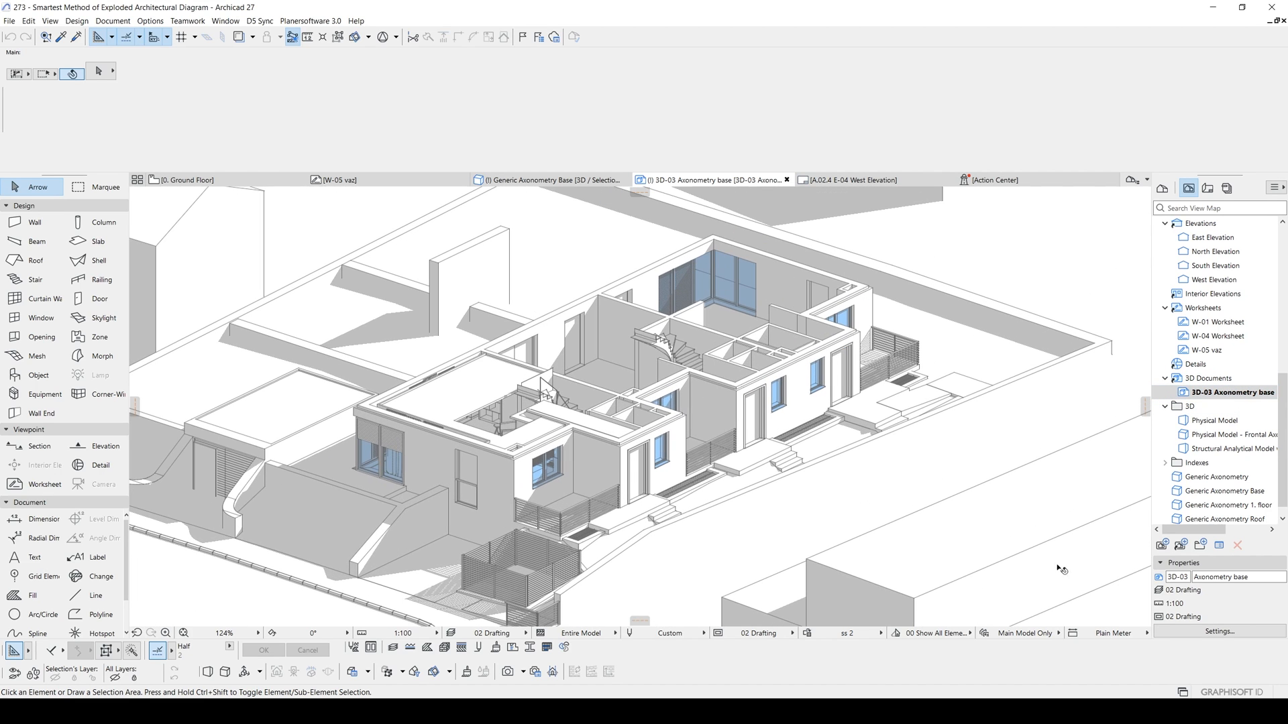
# Compare the shaded Generic Axonometry Base view with the styled 3D-03 Axonometry base document
pyautogui.doubleClick(1212, 493)
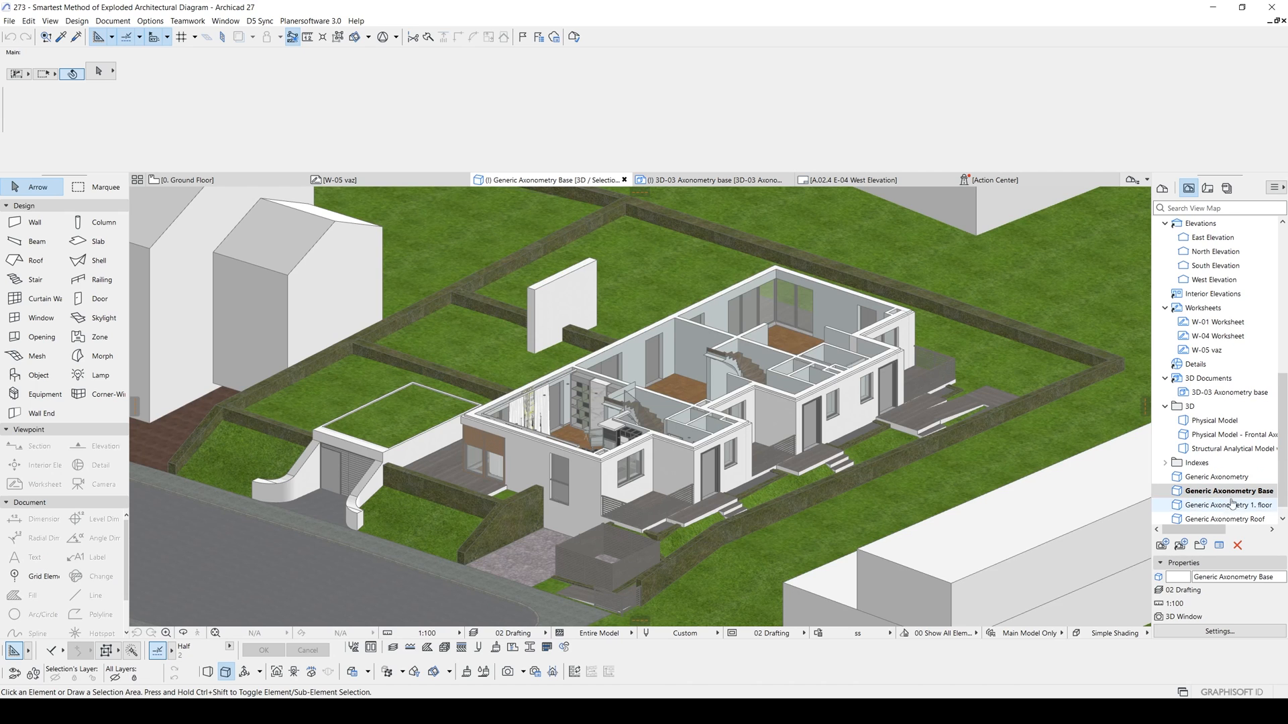
pyautogui.moveTo(810, 503); pyautogui.dragTo(697, 423, button='middle')
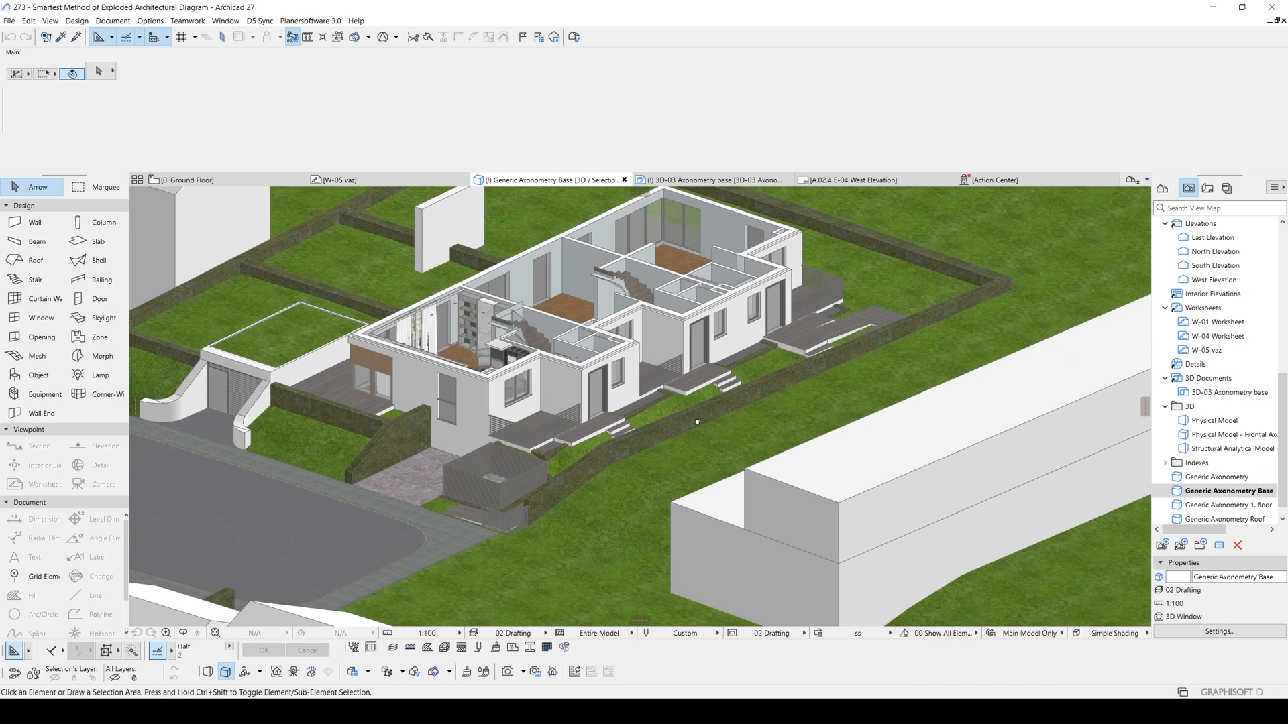
pyautogui.doubleClick(1230, 393)
pyautogui.scroll(-3, 928, 398)
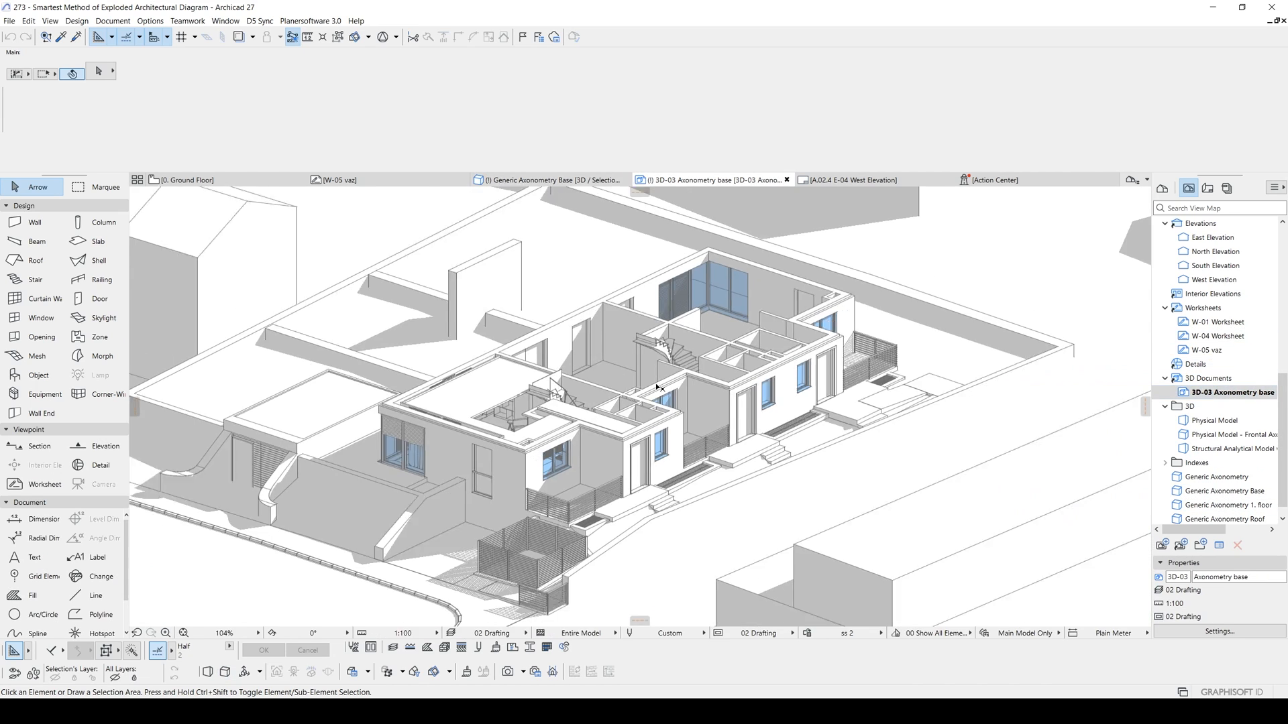
pyautogui.scroll(-1, 558, 434)
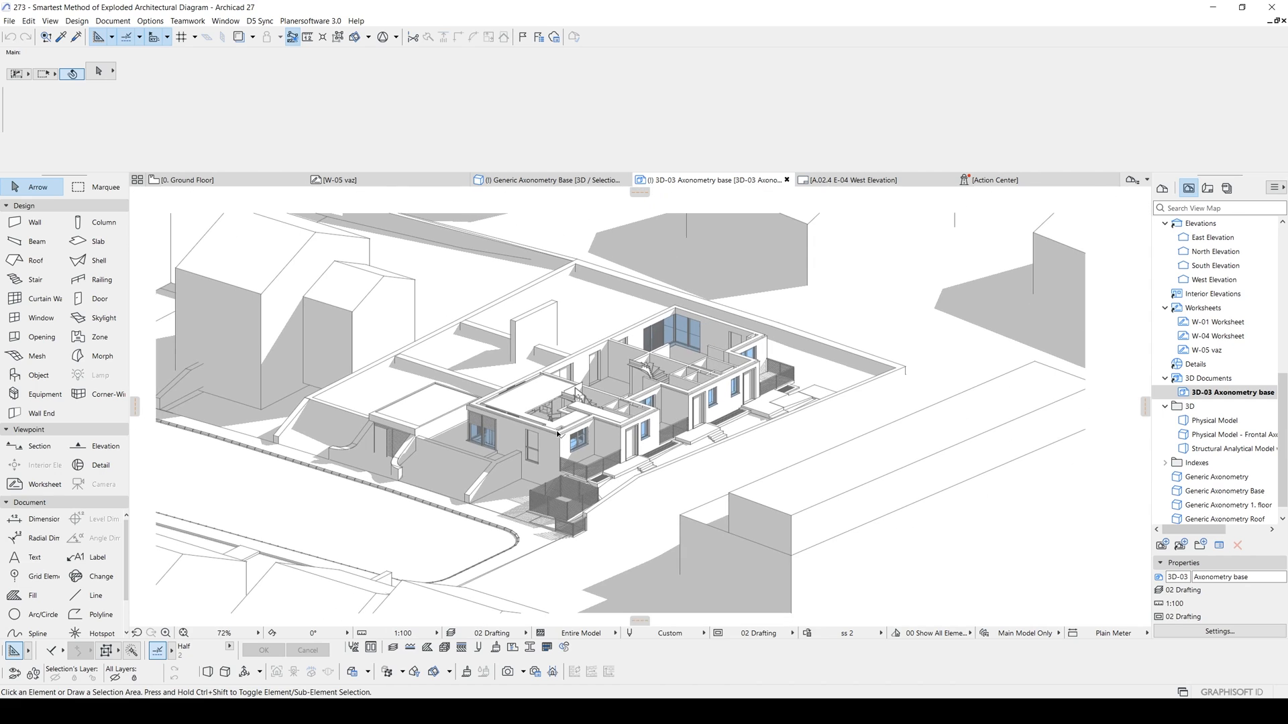
pyautogui.moveTo(508, 420); pyautogui.dragTo(597, 444, button='middle')
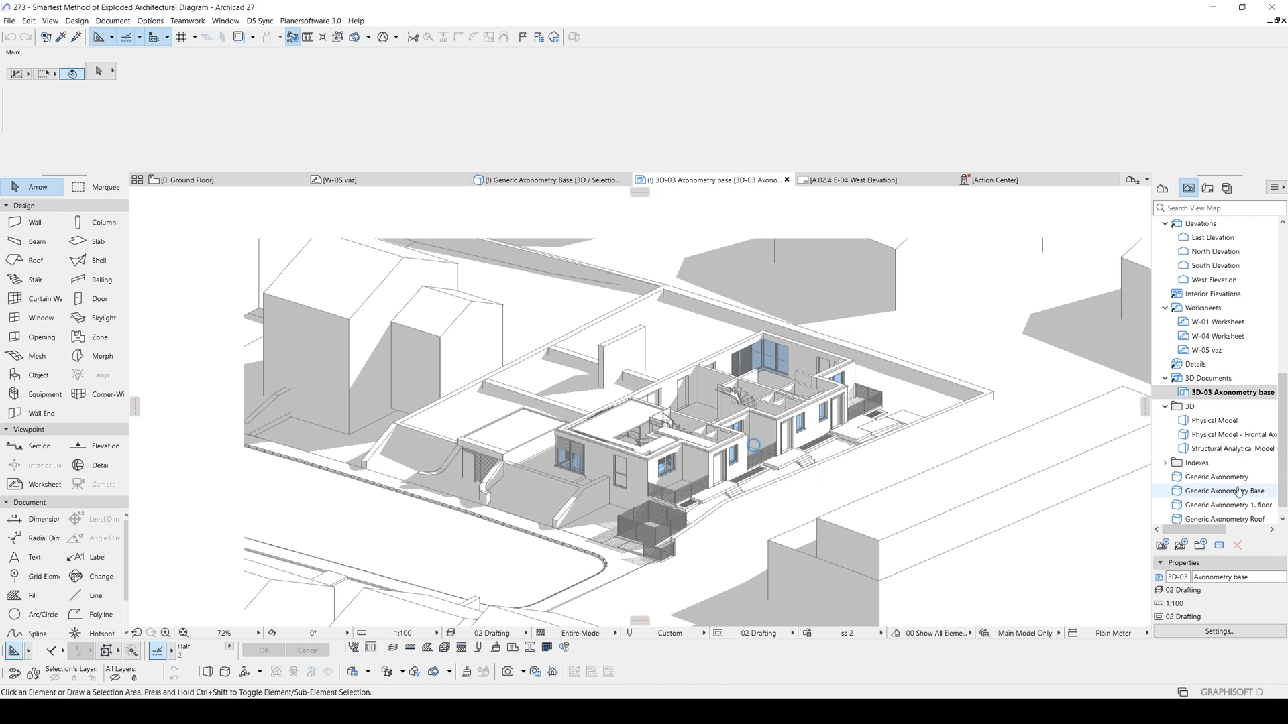
# Create a 3D document named Axonometry 1. floor from the saved Generic Axonometry 1. floor view
pyautogui.doubleClick(1222, 505)
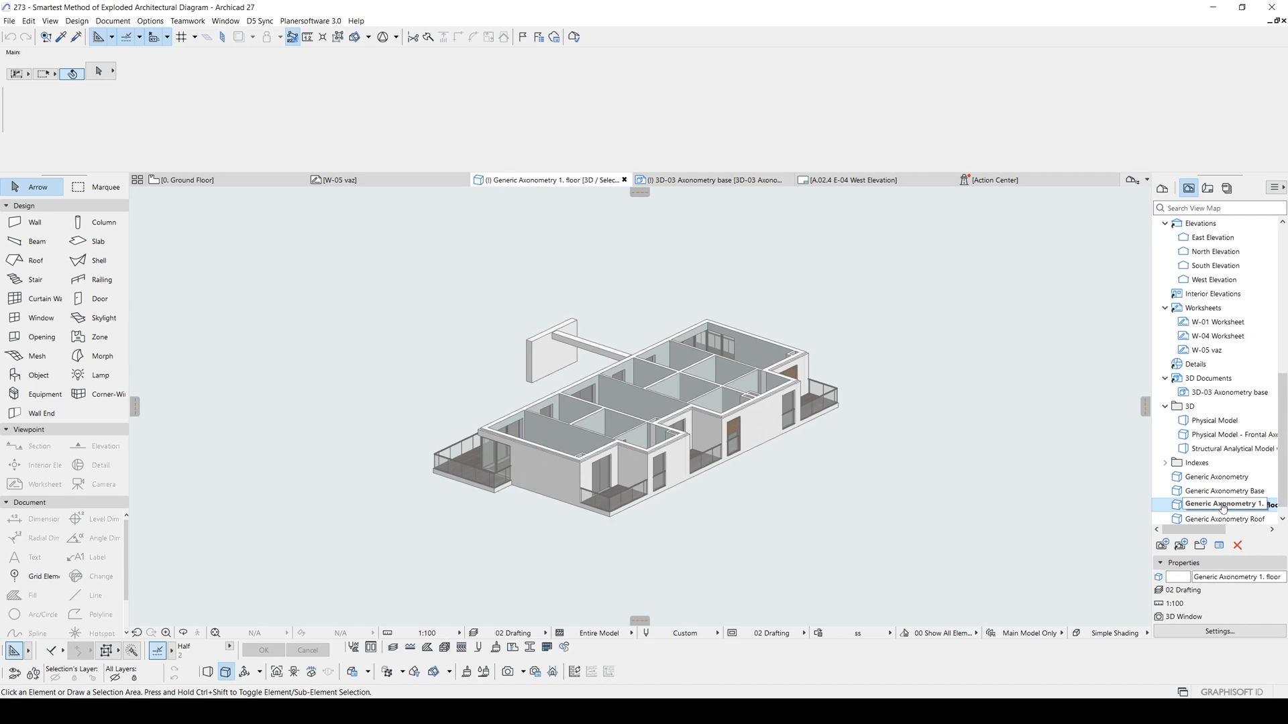
pyautogui.scroll(3, 665, 394)
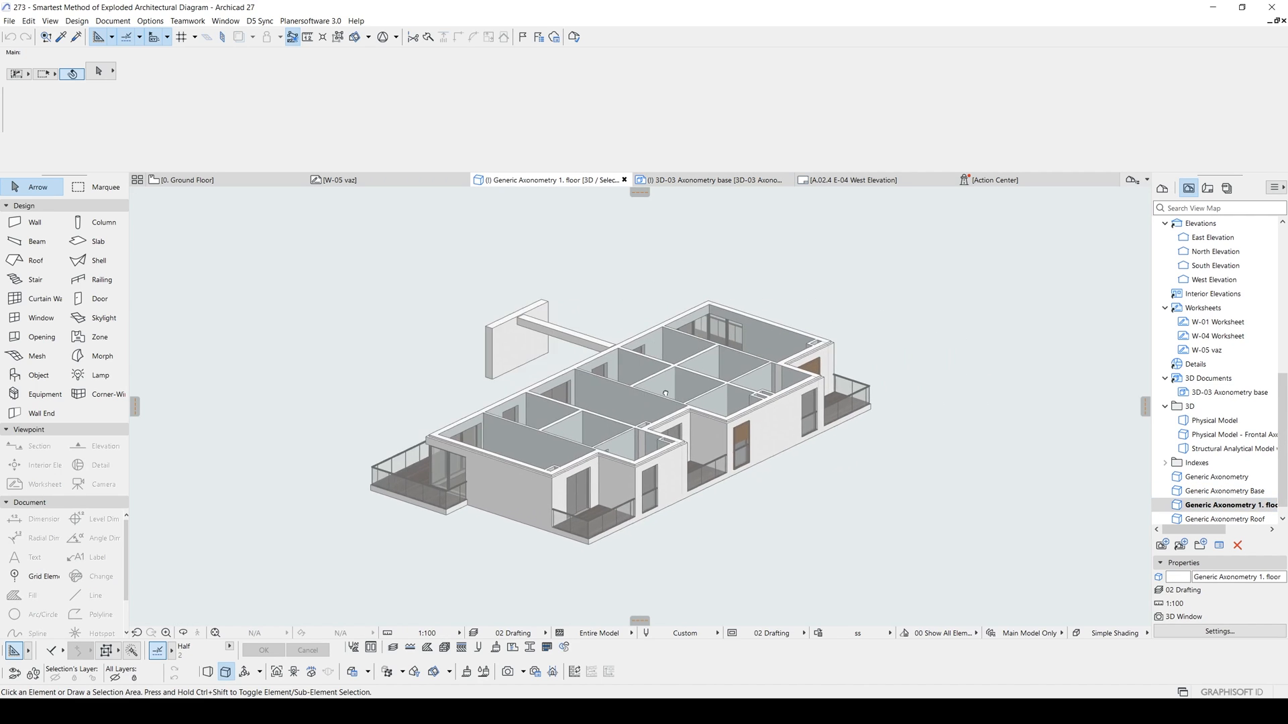
pyautogui.moveTo(665, 394)
pyautogui.mouseDown(button='middle')
pyautogui.moveTo(728, 390)
pyautogui.moveTo(685, 382)
pyautogui.mouseUp(button='middle')
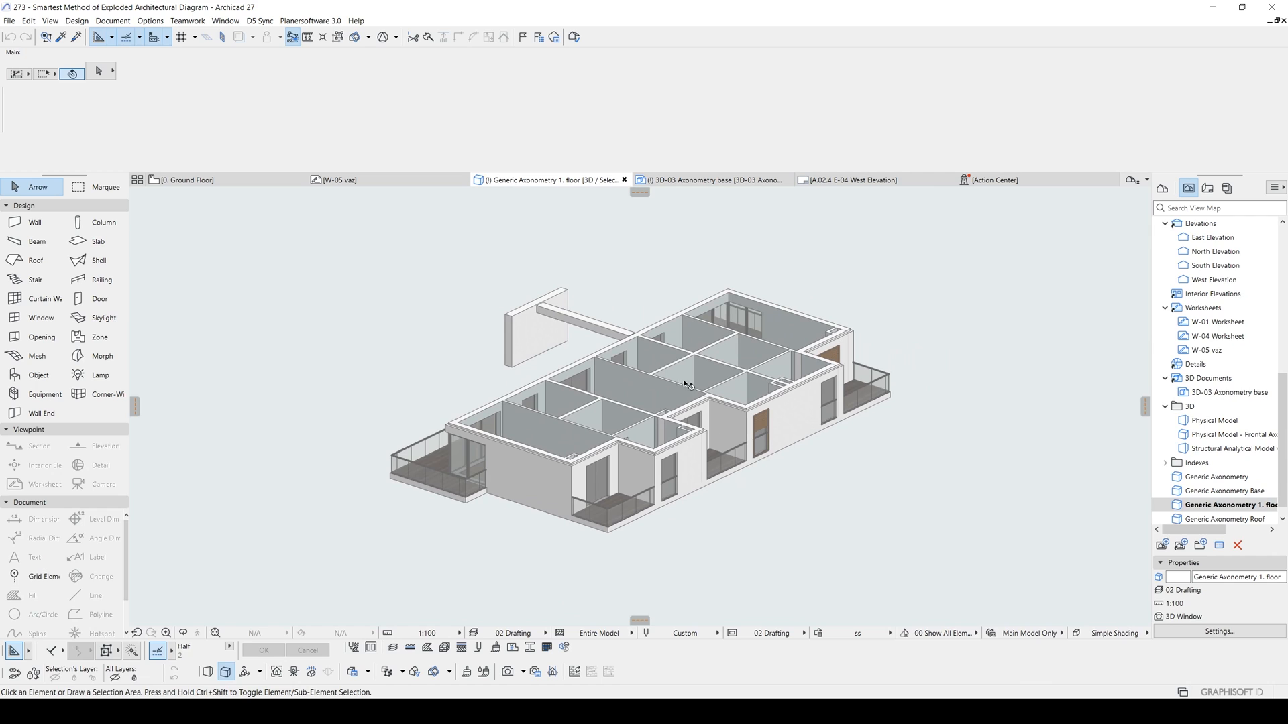
pyautogui.rightClick(1213, 510)
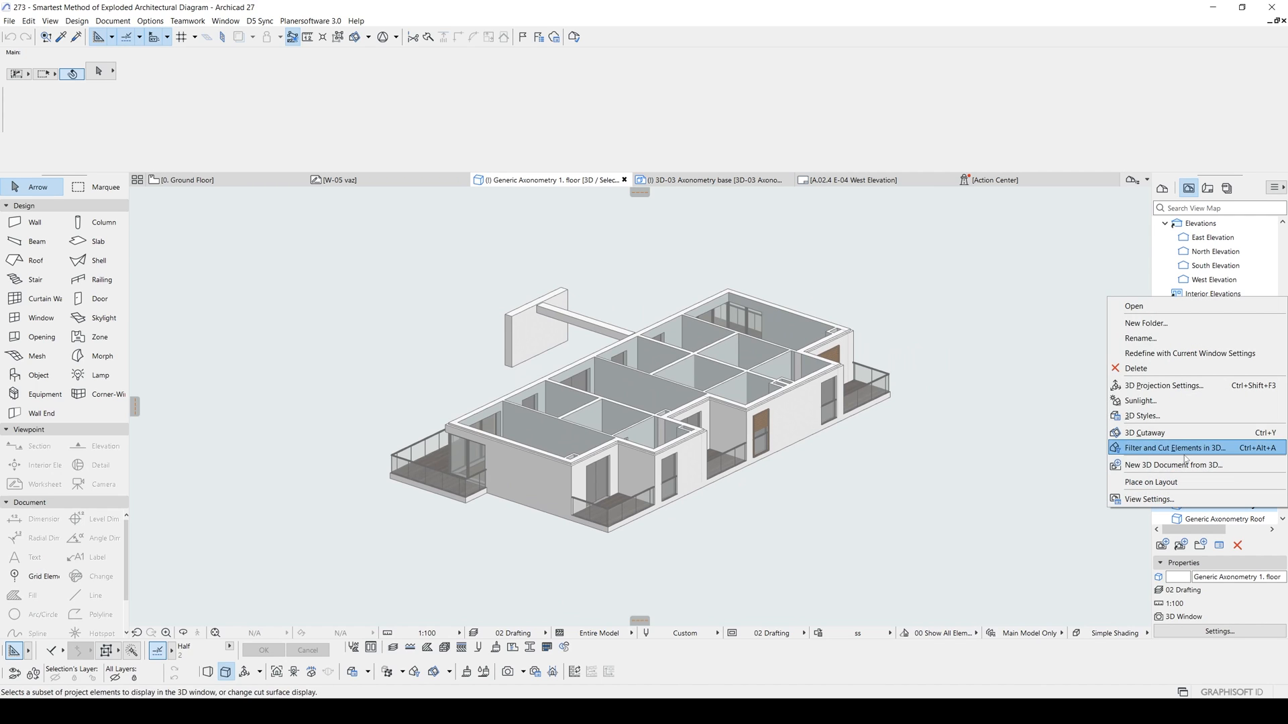
pyautogui.click(1154, 468)
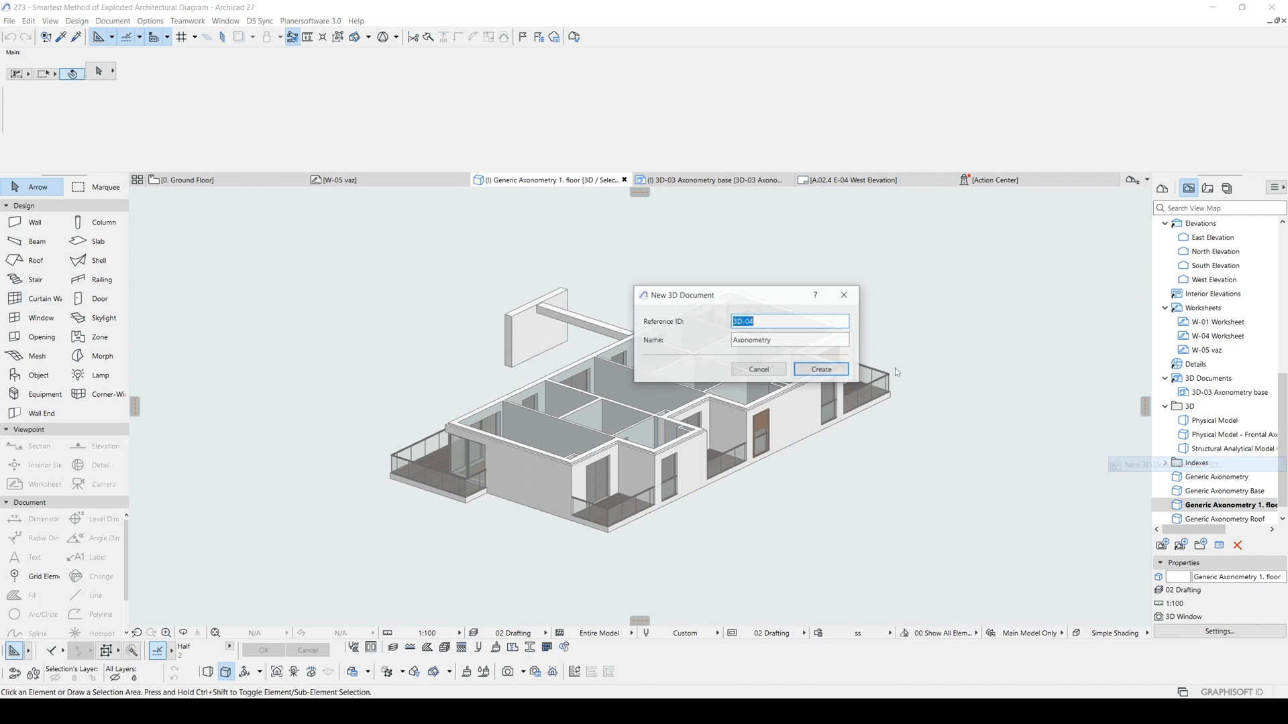
pyautogui.click(783, 341)
pyautogui.write('1. flo')
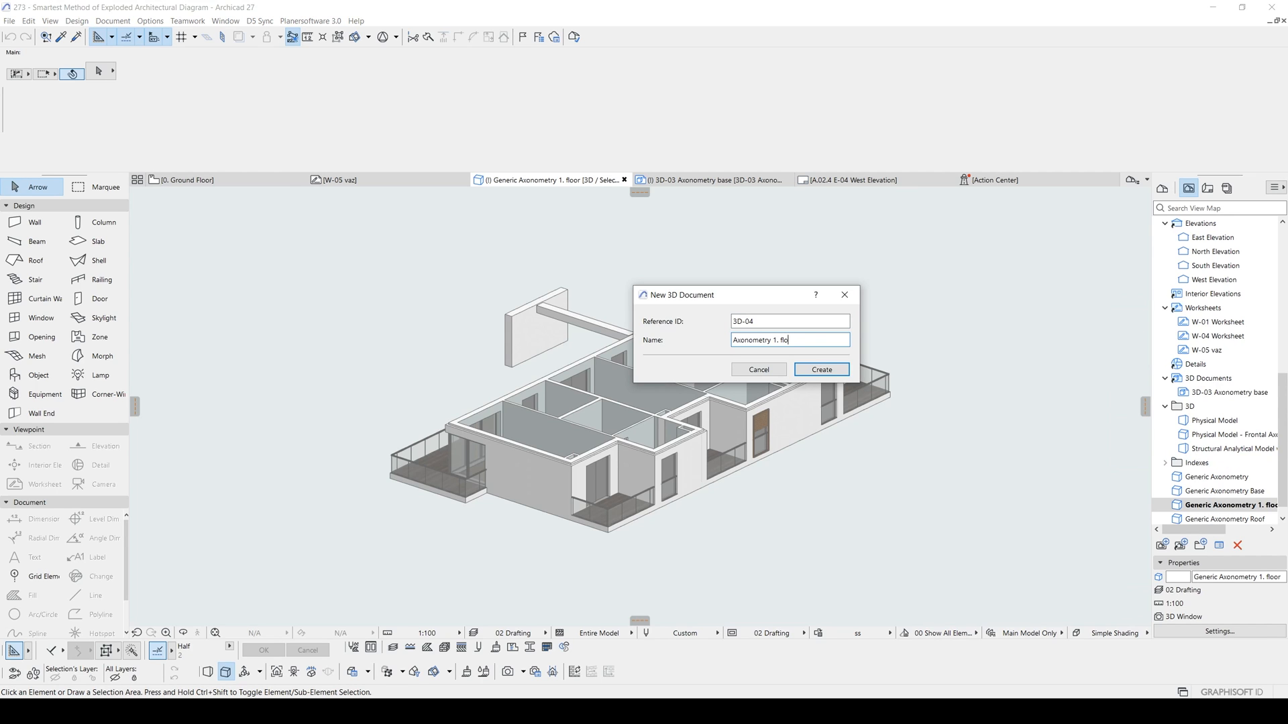
pyautogui.write('or')
pyautogui.press('Return')
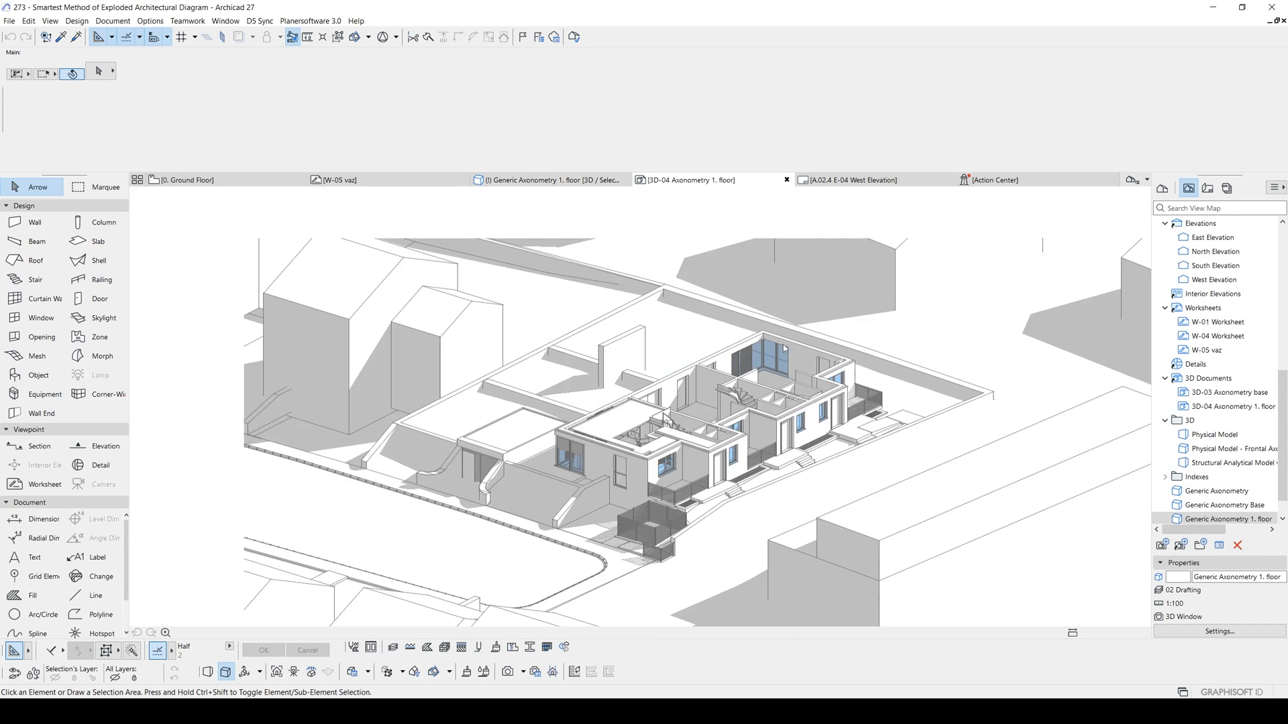
# Apply the ss 2 graphic override combination to the 3D-04 Axonometry 1. floor document
pyautogui.scroll(-2, 932, 361)
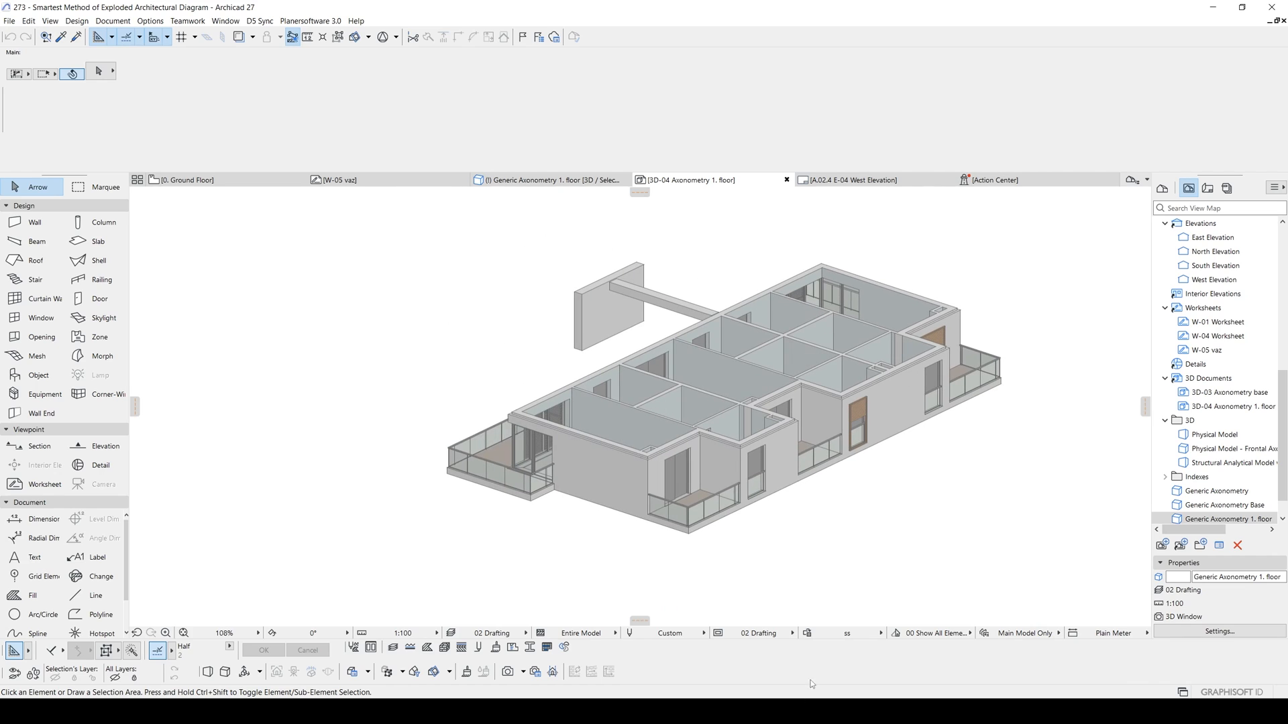
pyautogui.click(848, 633)
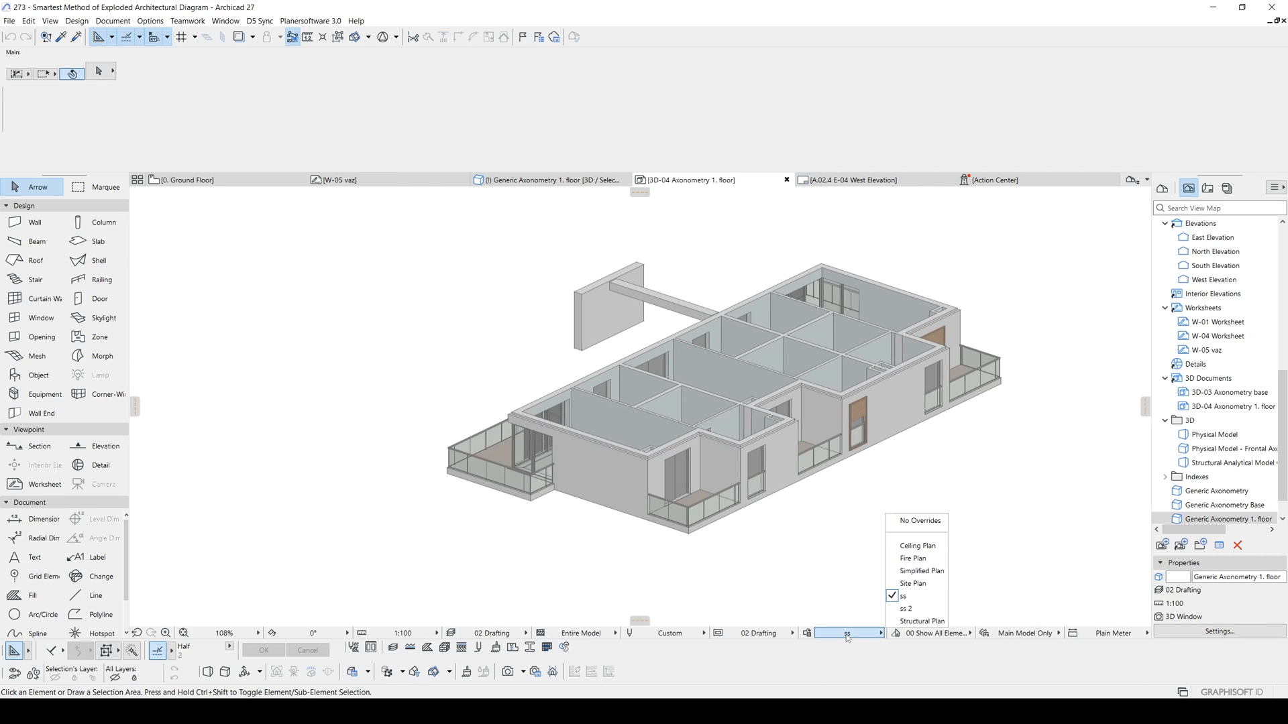
pyautogui.click(906, 609)
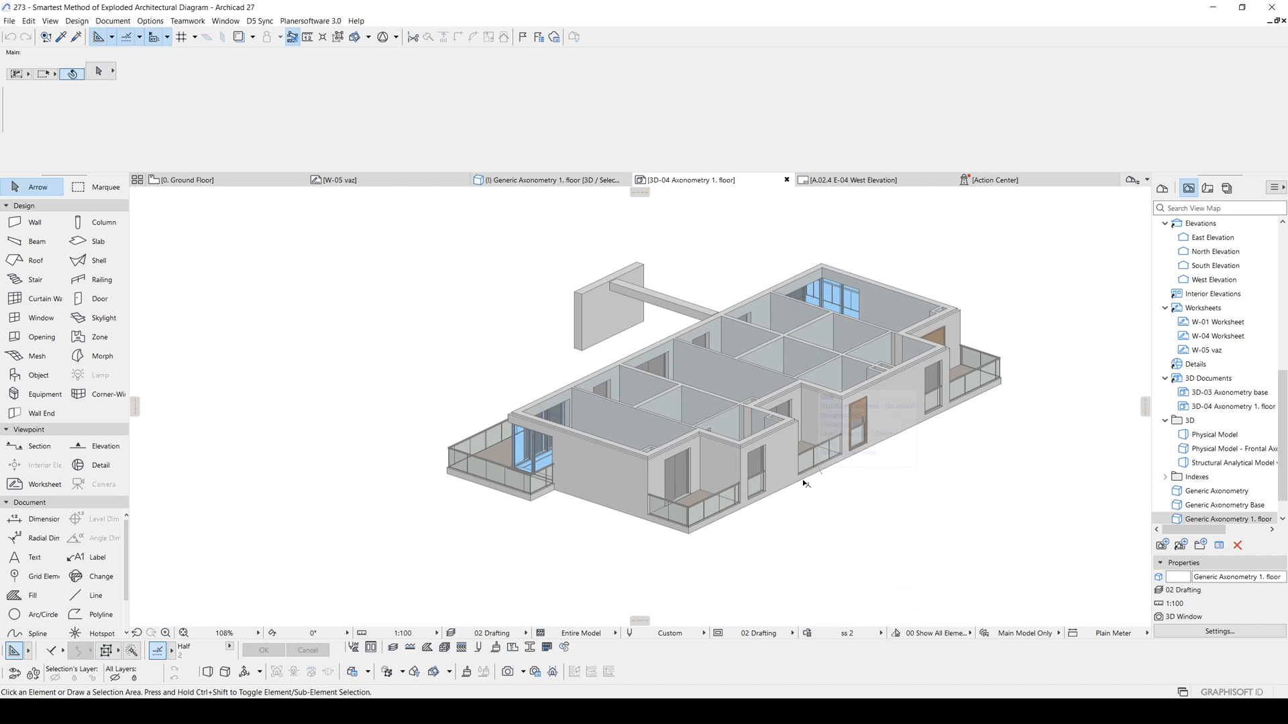
# Set the 3D-04 document's uncut fill to Uniform Pen - Color Fill, Non-Shaded with the Window Background pen, and turn on its shadows
pyautogui.rightClick(980, 468)
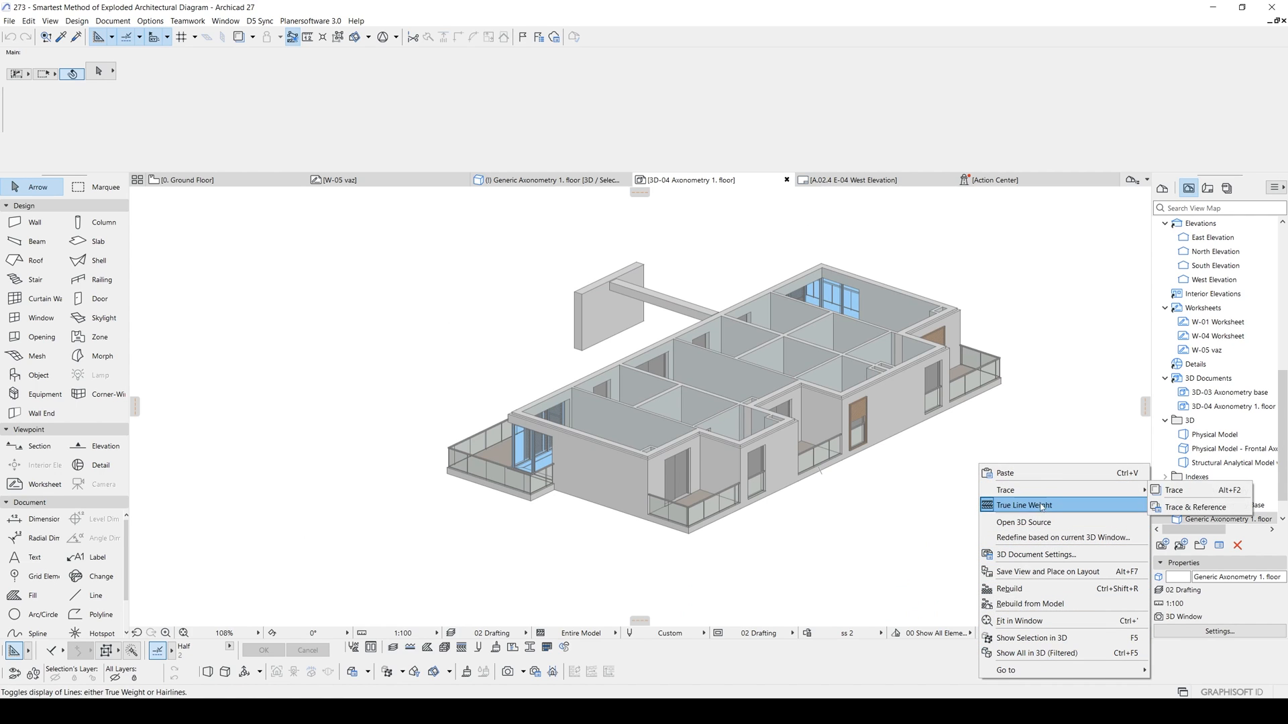
pyautogui.click(1036, 555)
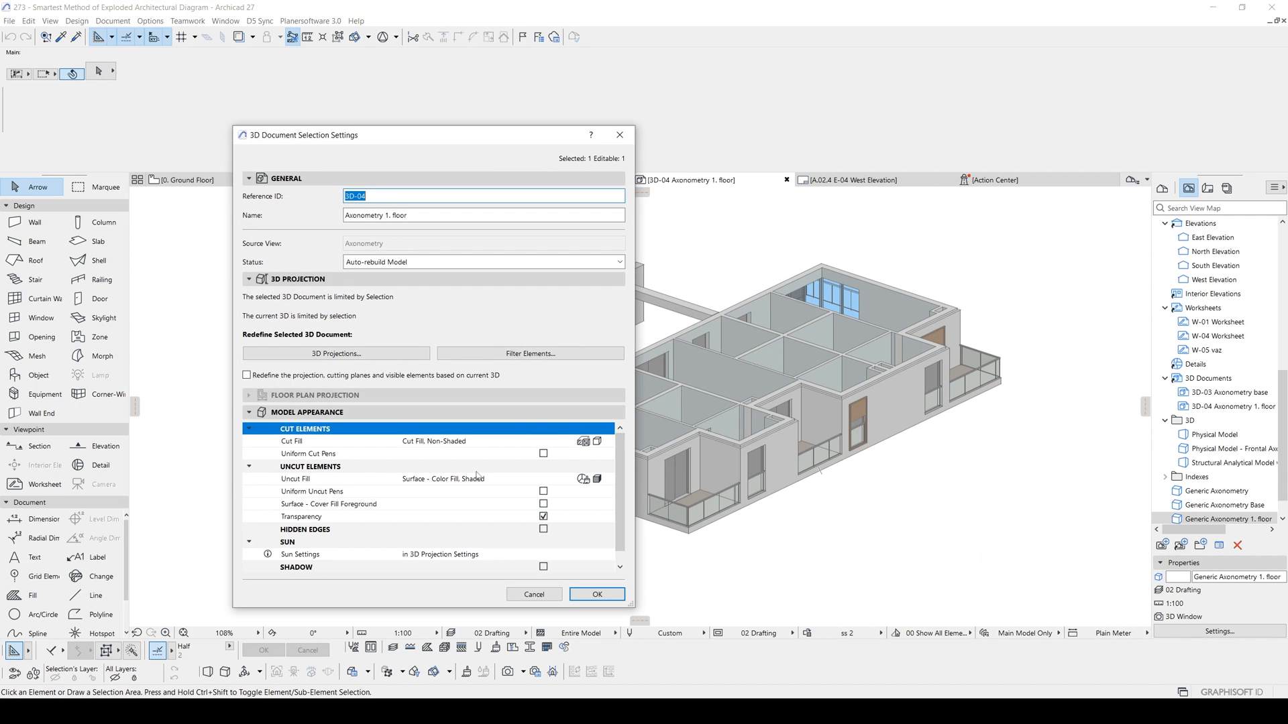
pyautogui.click(329, 480)
pyautogui.click(609, 479)
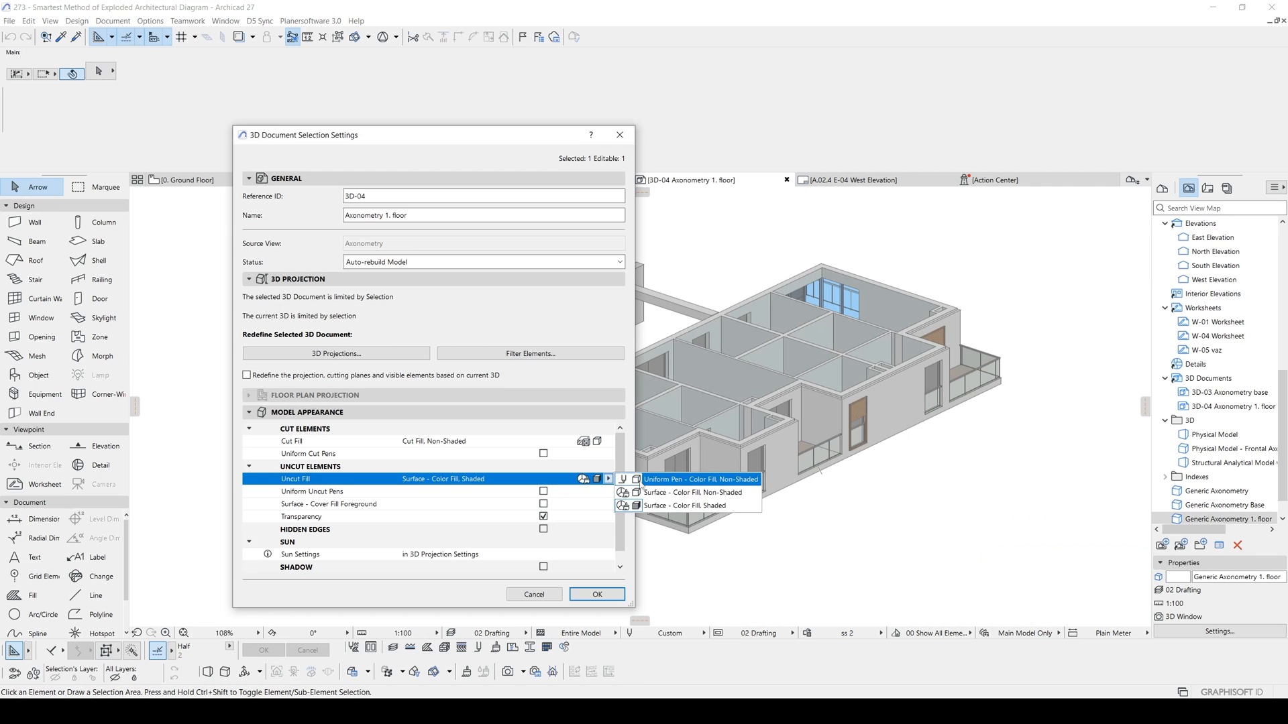
pyautogui.click(697, 480)
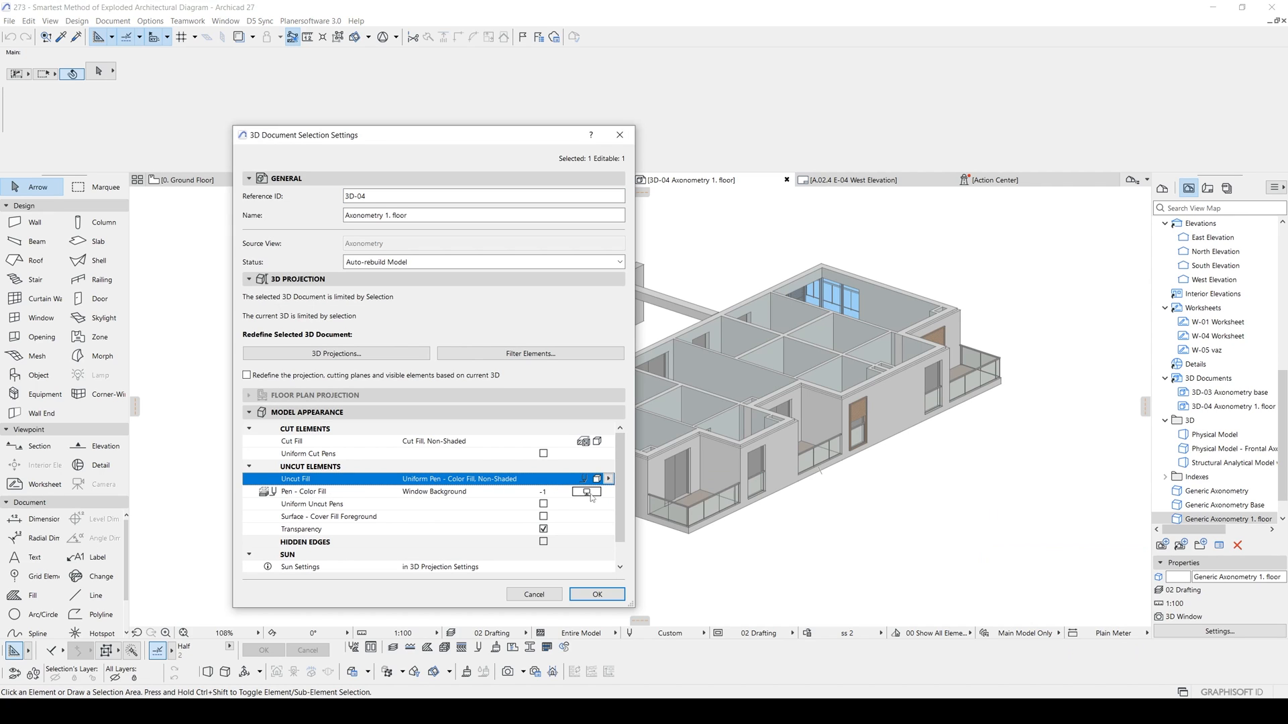
pyautogui.click(587, 492)
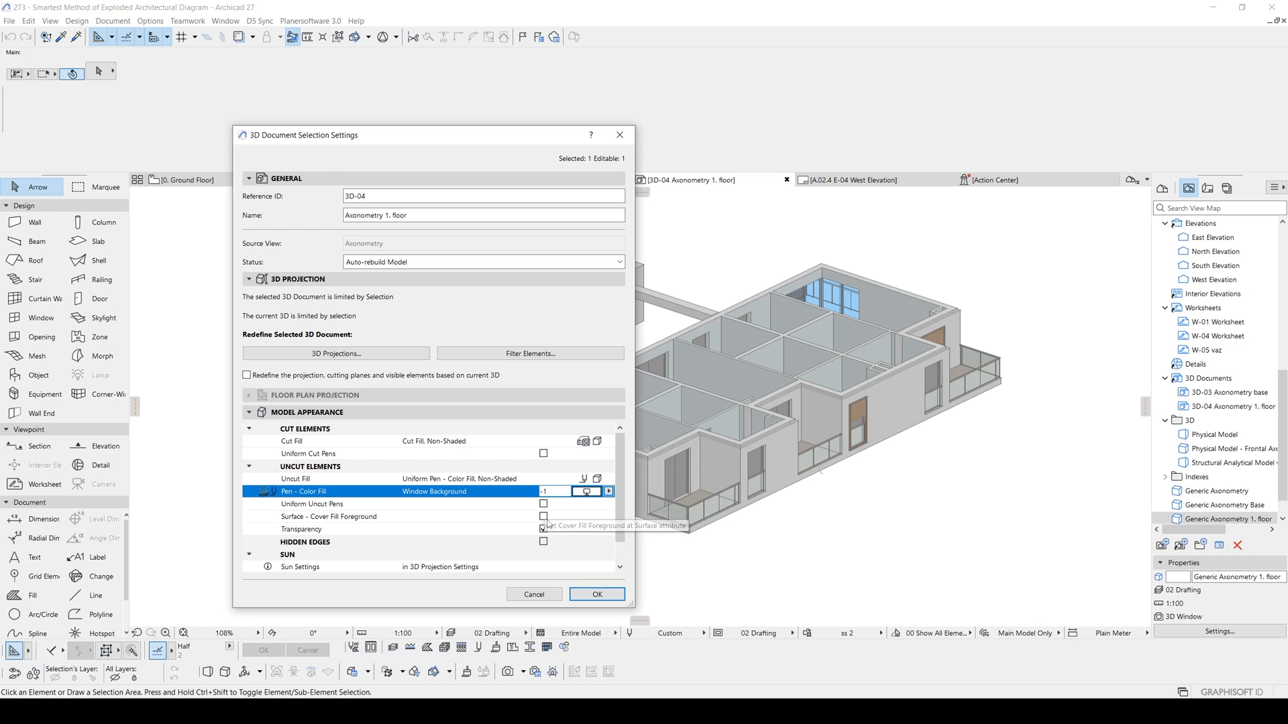
pyautogui.scroll(-1, 566, 567)
pyautogui.click(543, 555)
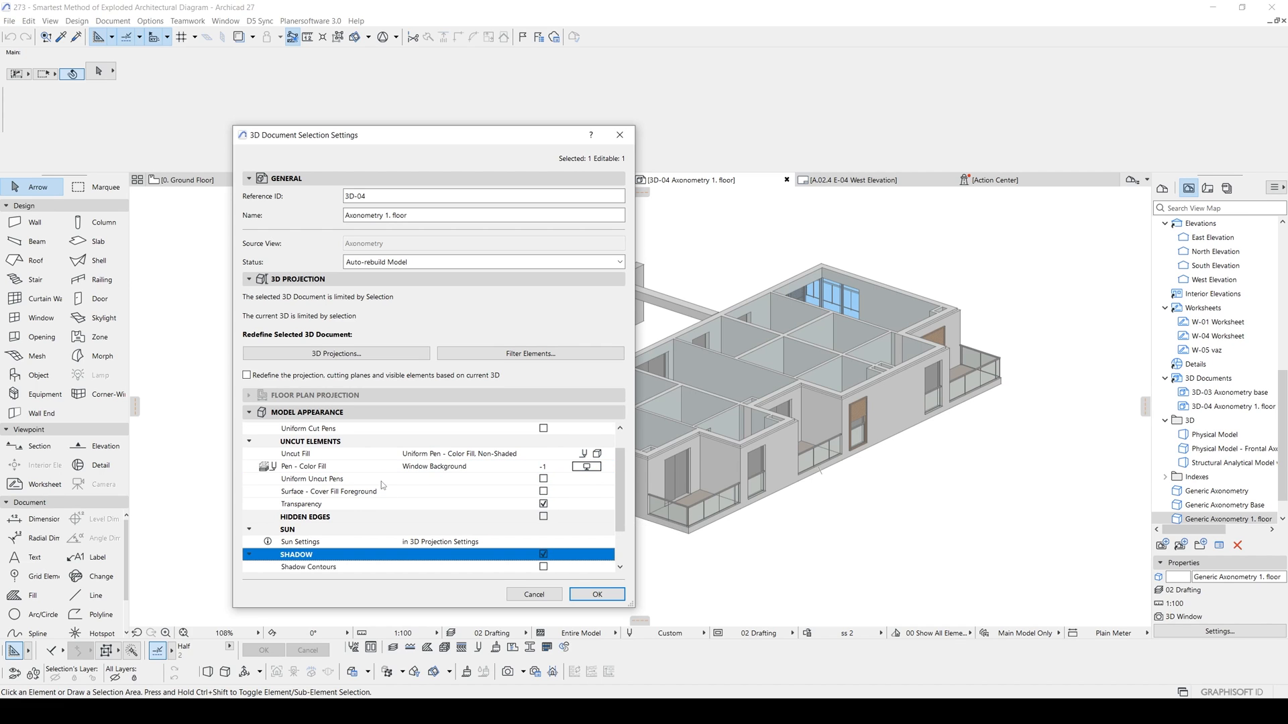
pyautogui.scroll(2, 381, 481)
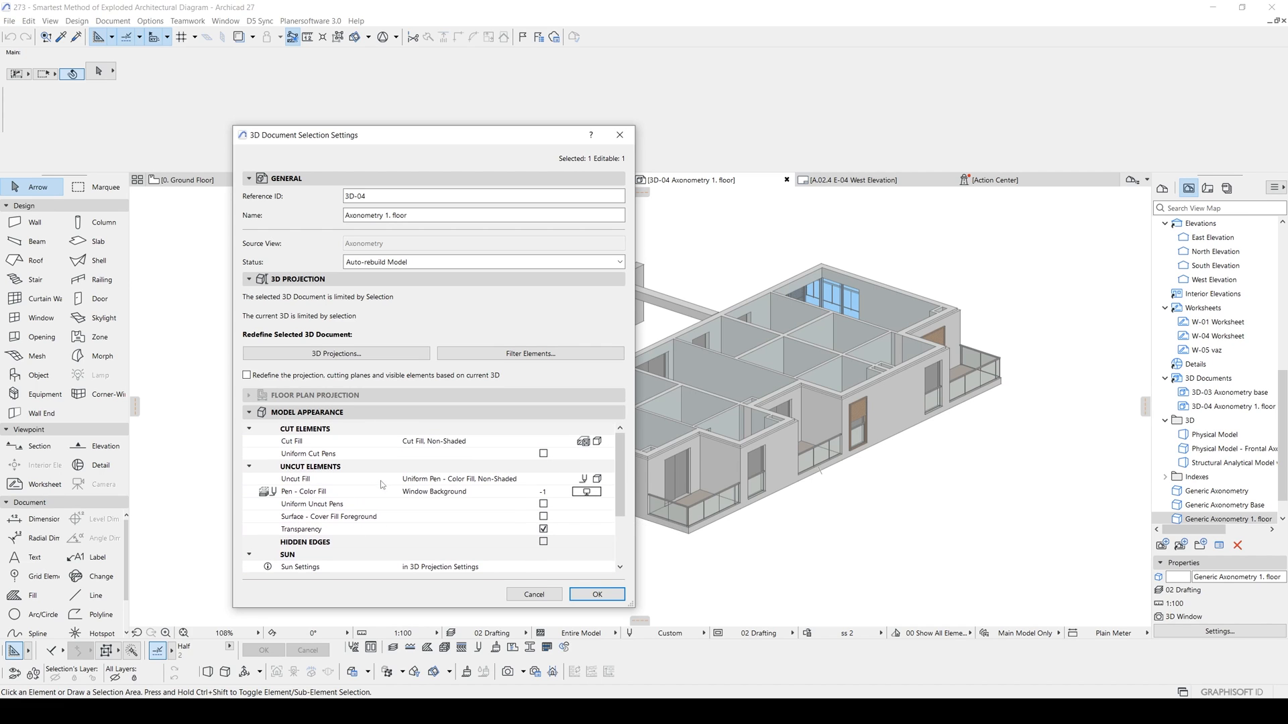
pyautogui.click(597, 594)
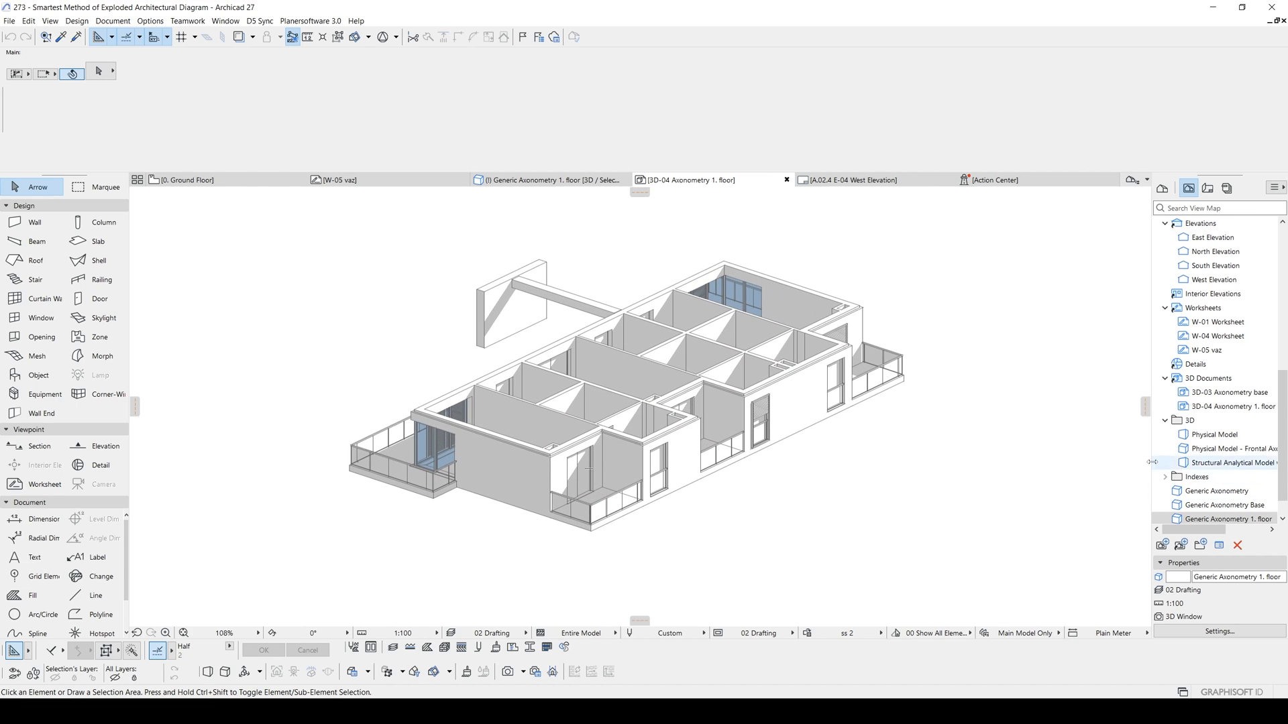
# Update the saved 3D-04 Axonometry 1. floor view with the current window's settings, including the ss 2 override, and reopen it
pyautogui.scroll(-1, 1234, 461)
pyautogui.click(1228, 494)
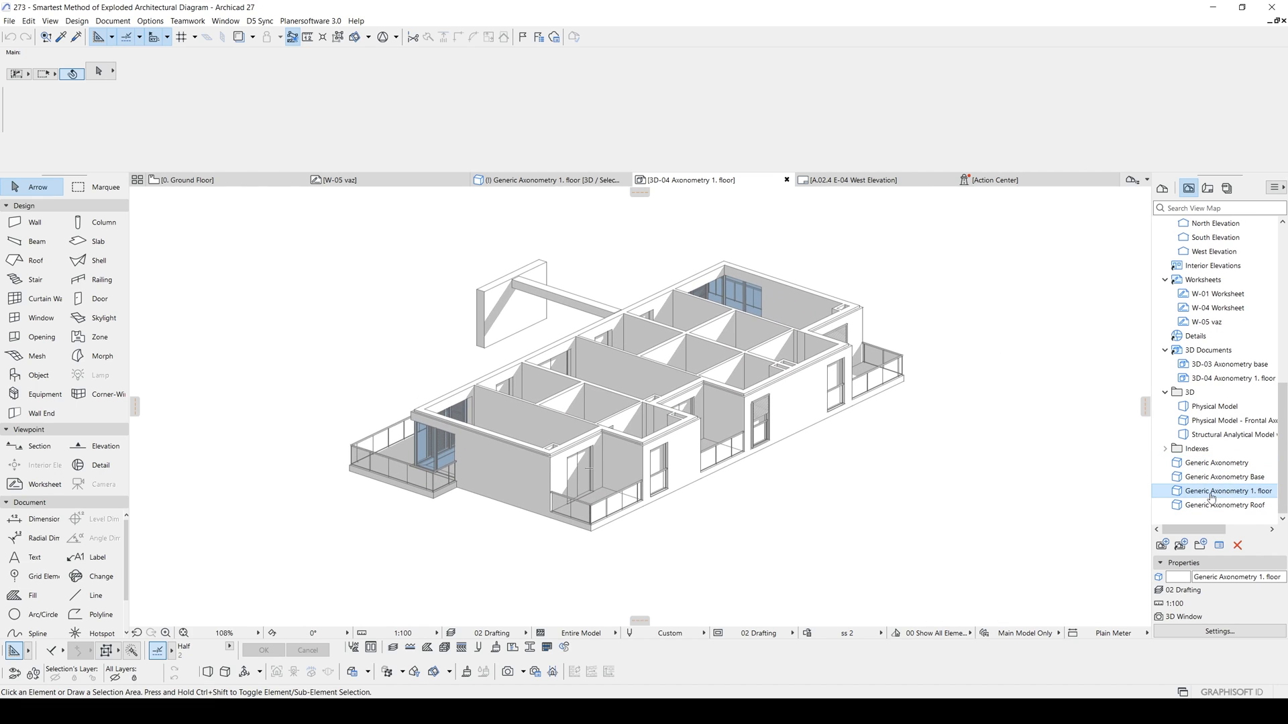
pyautogui.click(1217, 380)
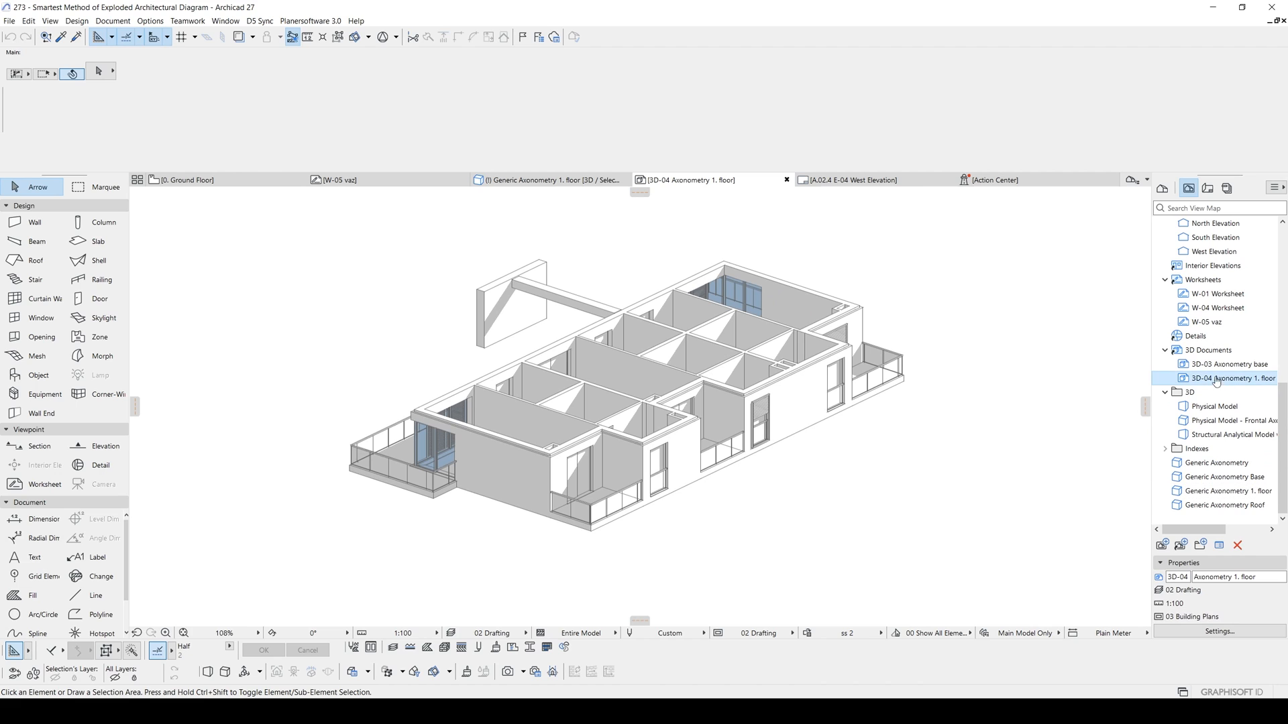
pyautogui.click(1220, 632)
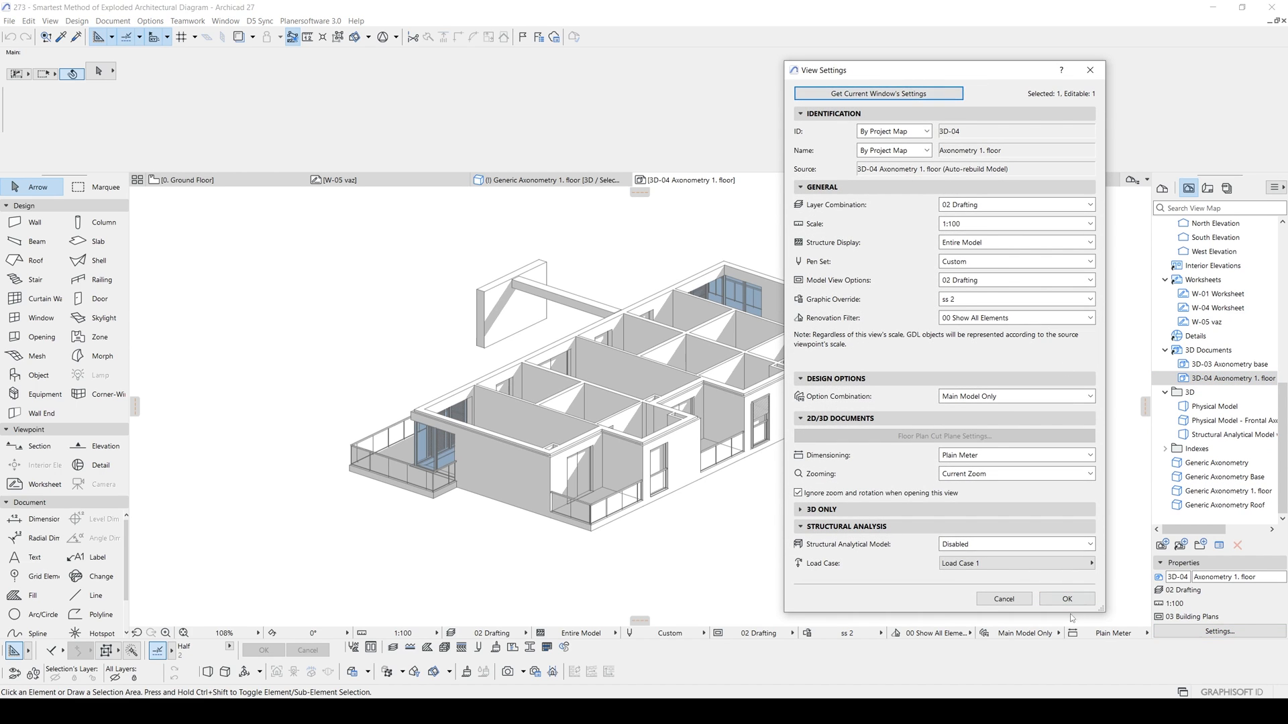
pyautogui.click(1067, 598)
pyautogui.doubleClick(1228, 378)
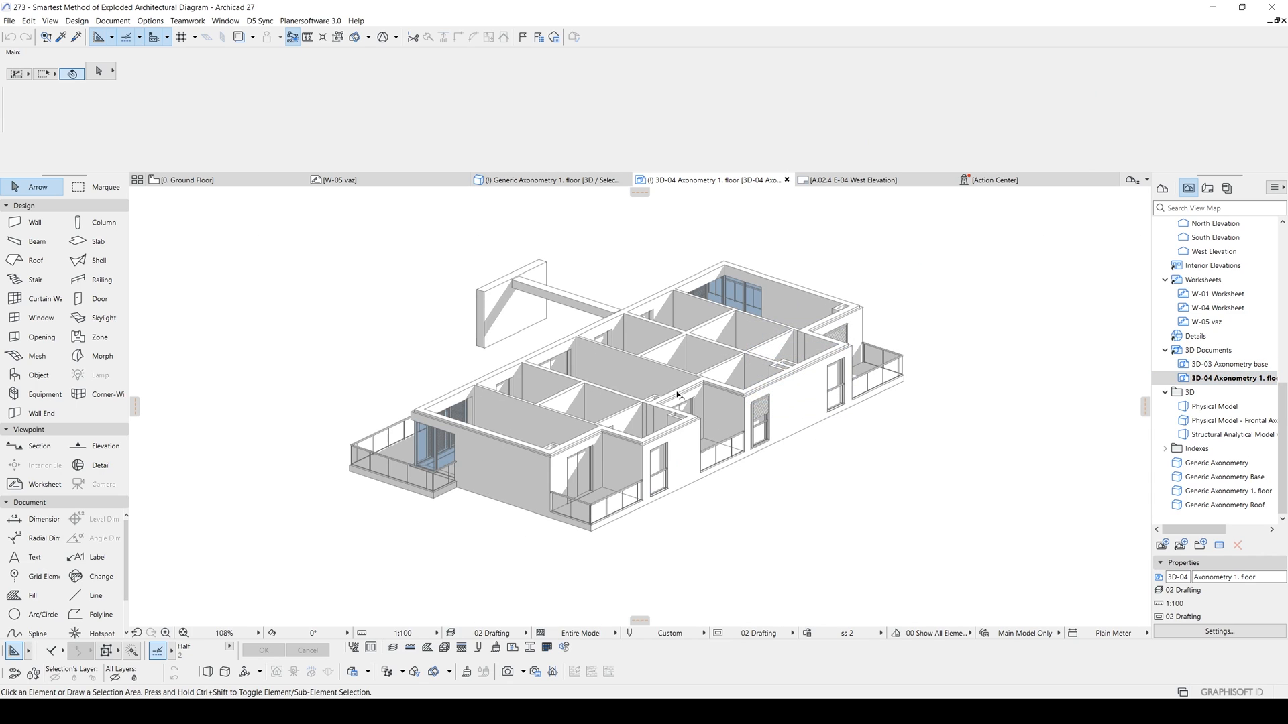
# Add a second Element Type criterion to New Rule 1 in the ss 2 graphic override combination
pyautogui.click(809, 633)
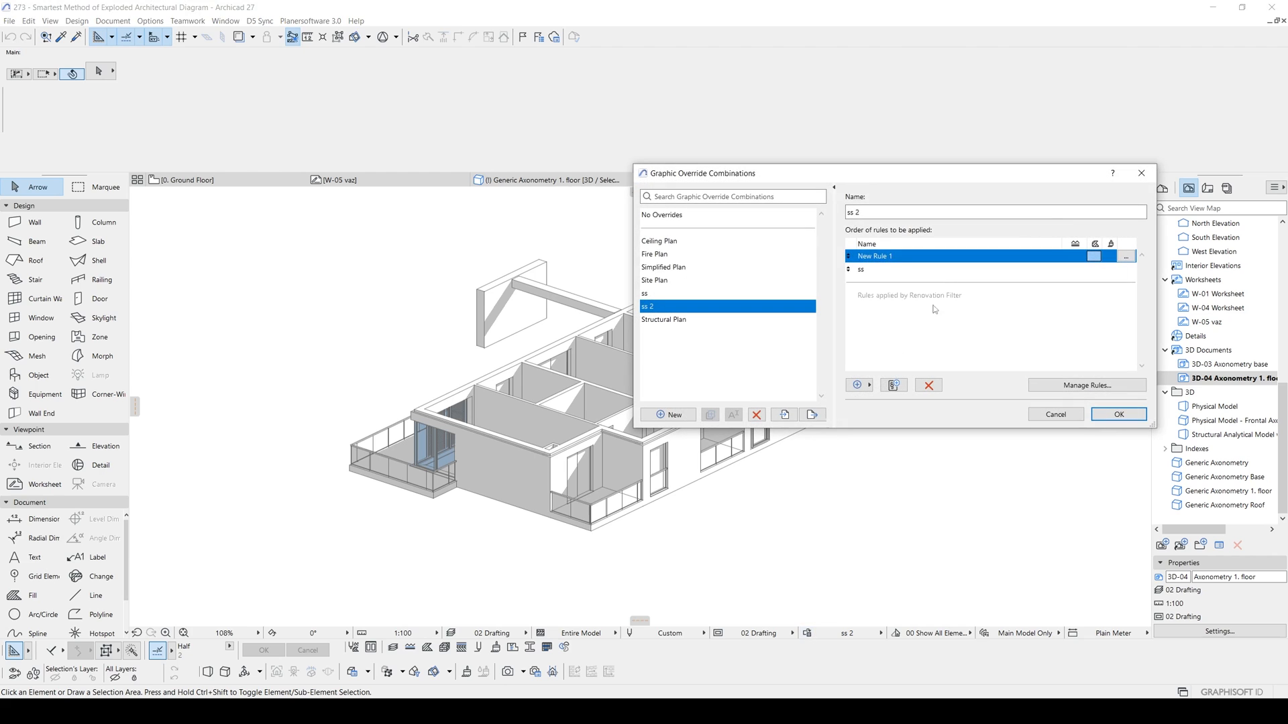
pyautogui.click(1128, 258)
pyautogui.click(812, 333)
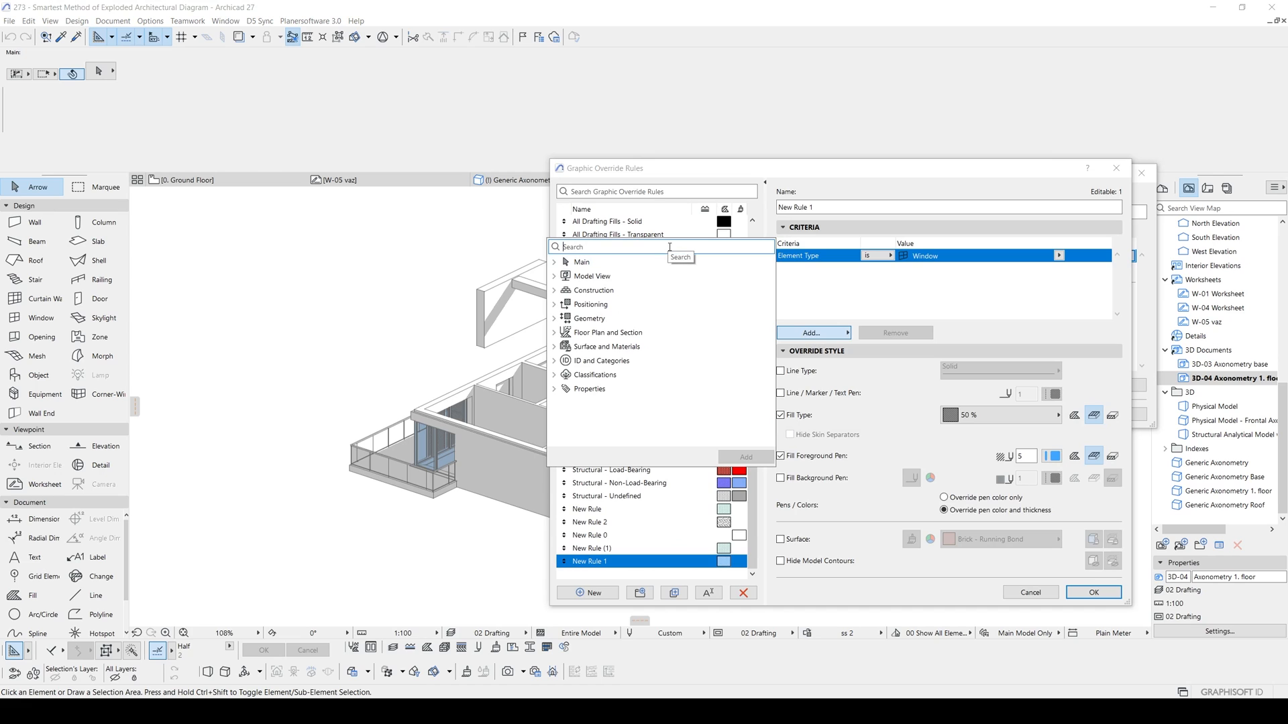
pyautogui.write('d')
pyautogui.press('BackSpace')
pyautogui.write('ele')
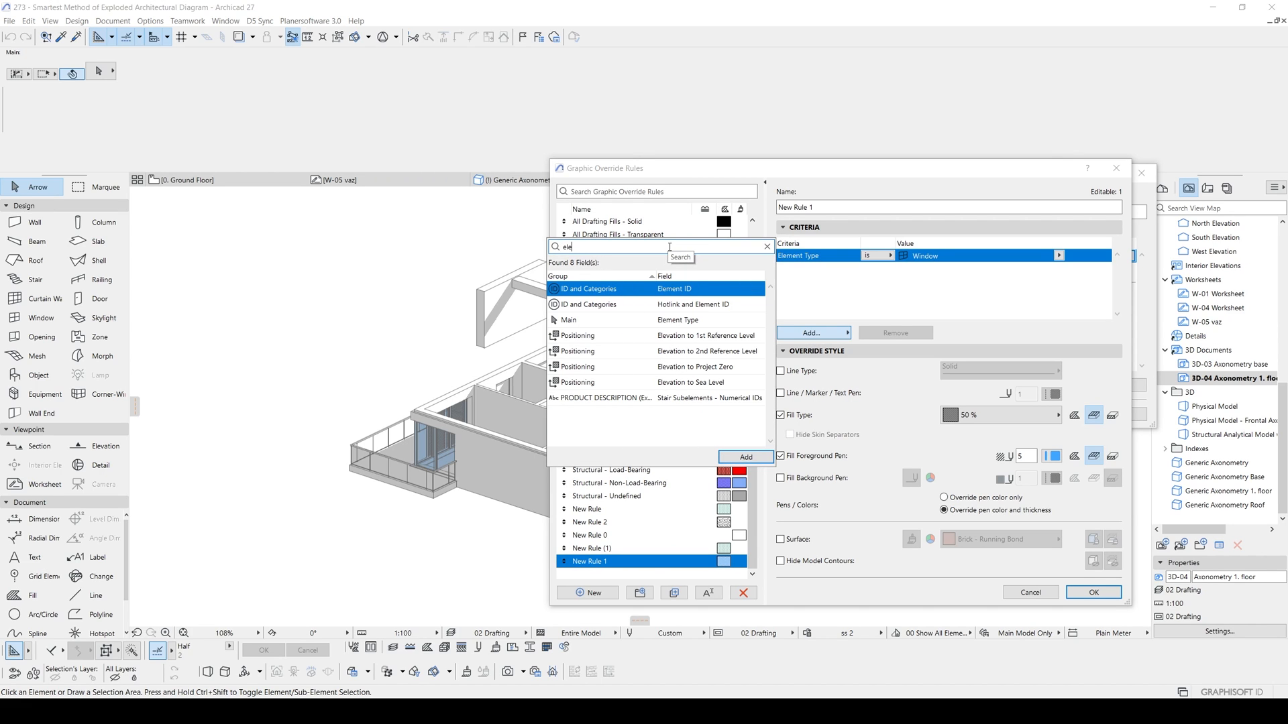
pyautogui.doubleClick(665, 326)
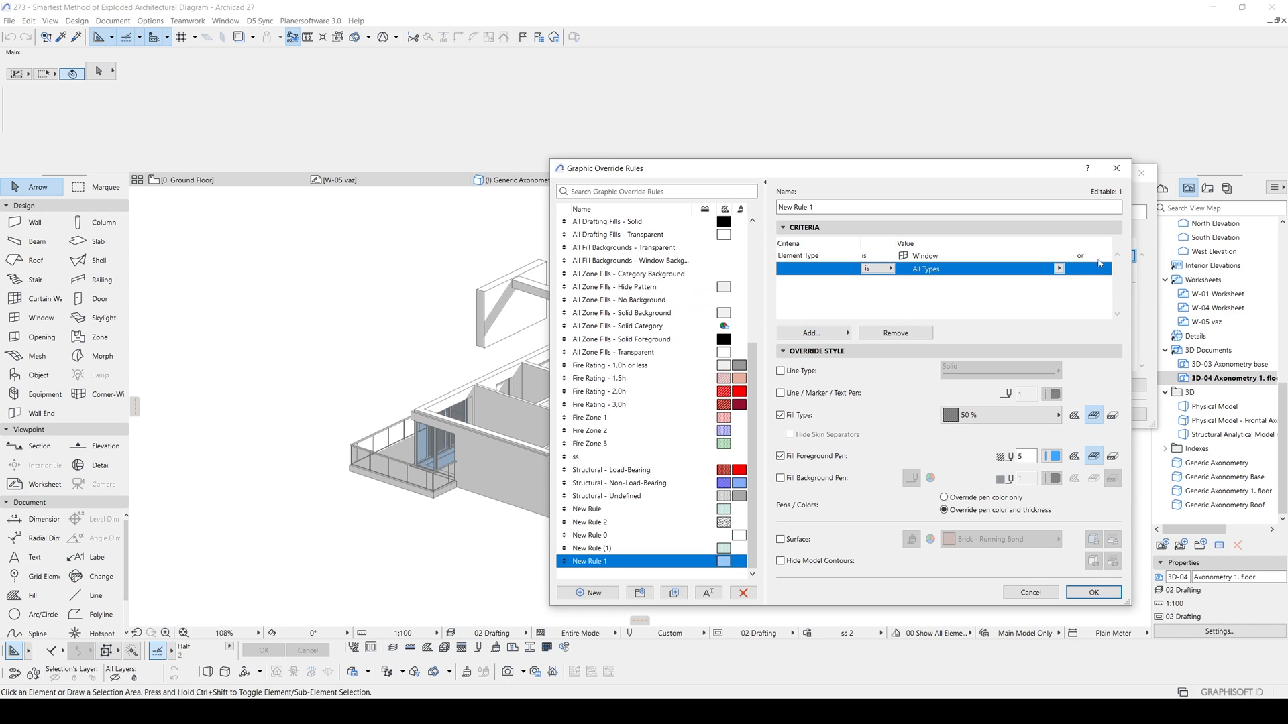
# Set the added Element Type criterion of New Rule 1 to Door and apply the updated rule
pyautogui.click(1098, 260)
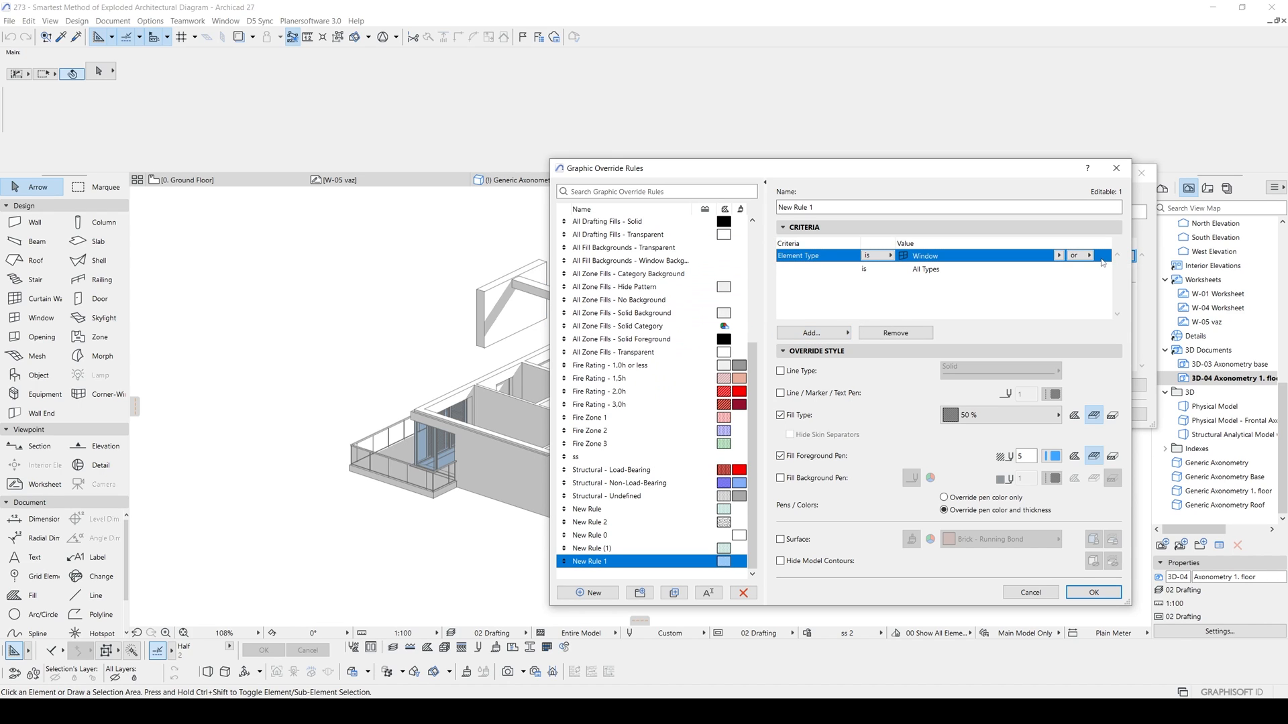
pyautogui.click(912, 275)
pyautogui.click(1058, 269)
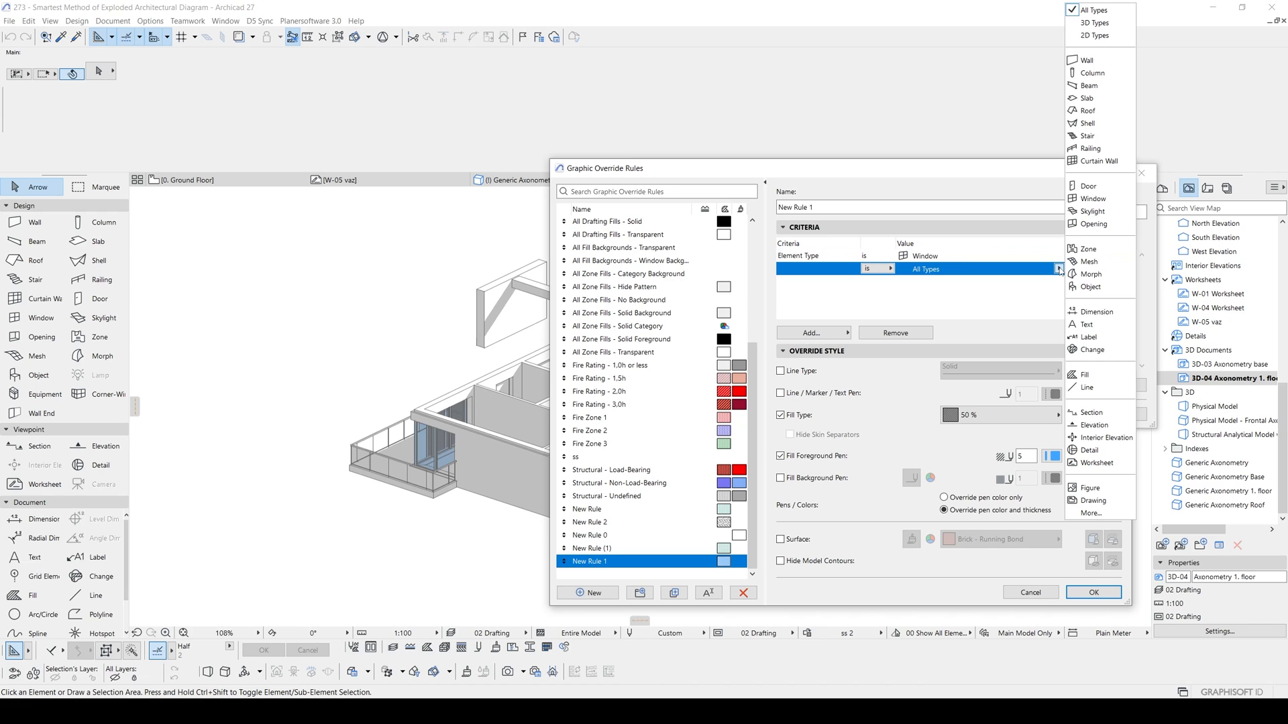
pyautogui.click(1088, 185)
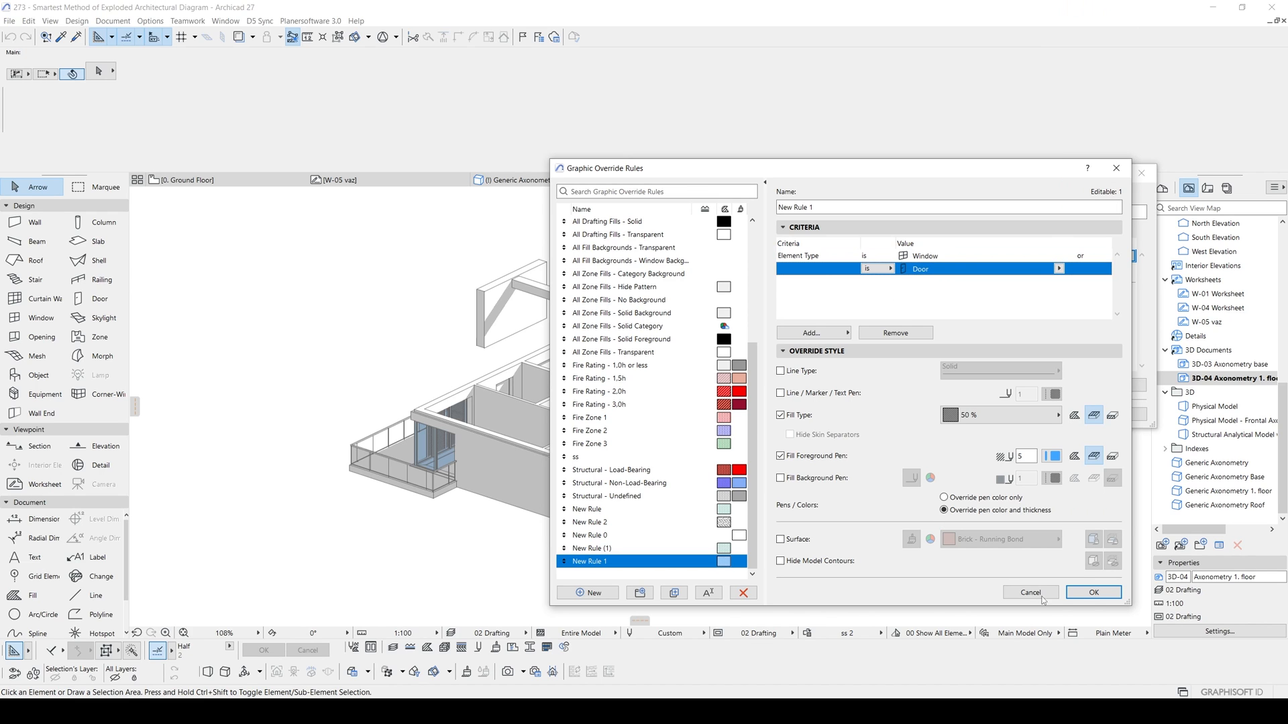
pyautogui.click(1093, 592)
pyautogui.click(1119, 415)
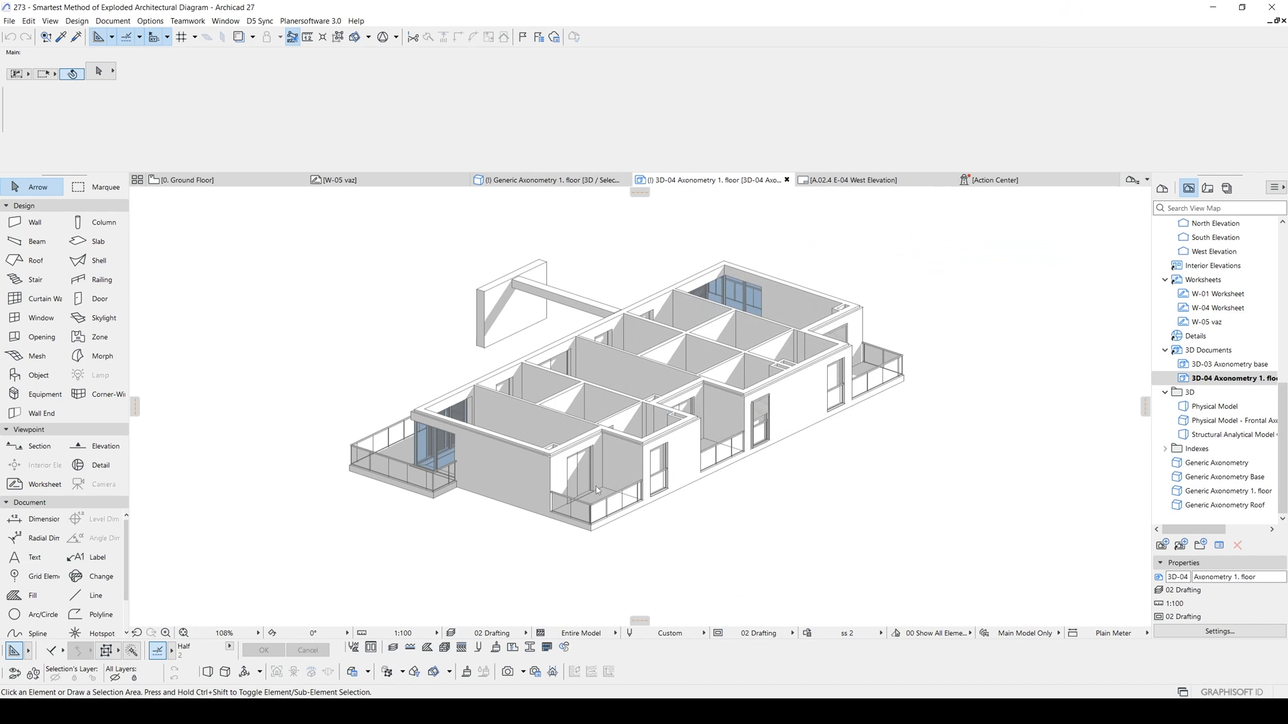
# Check the window and door overrides in the 3D-03 Axonometry base and 3D-04 Axonometry 1. floor views
pyautogui.doubleClick(1229, 365)
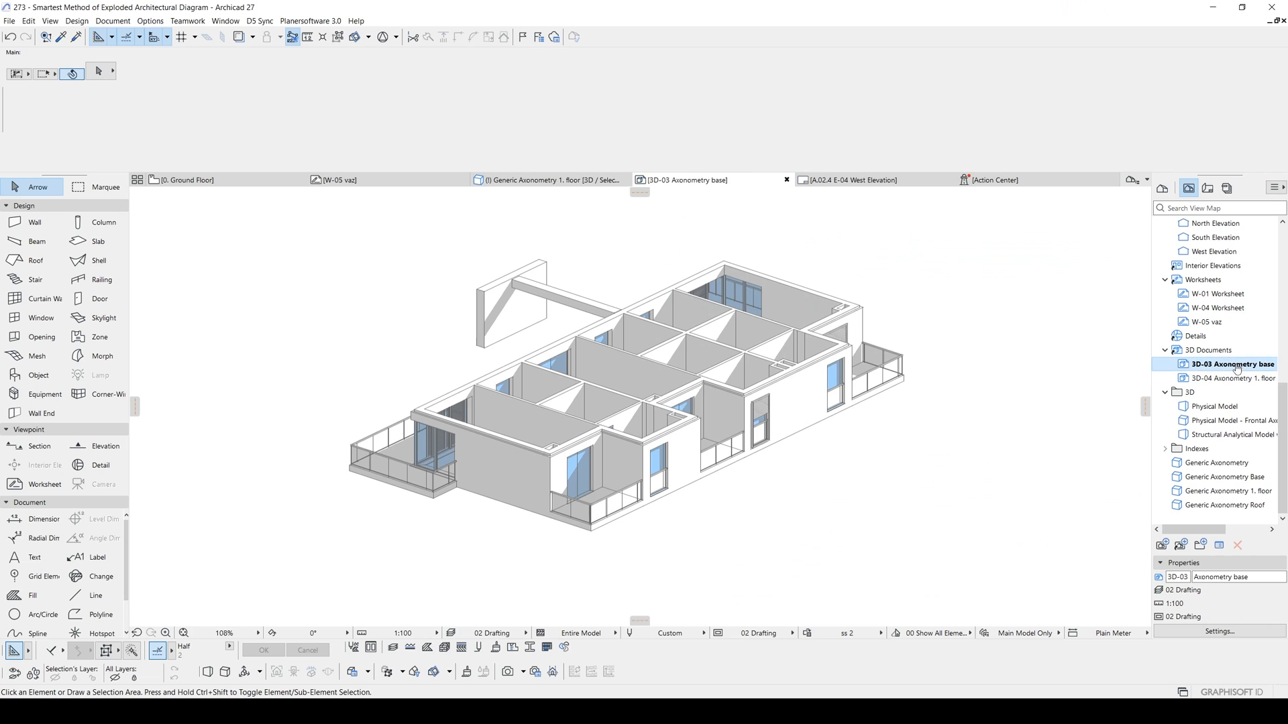
pyautogui.scroll(5, 730, 413)
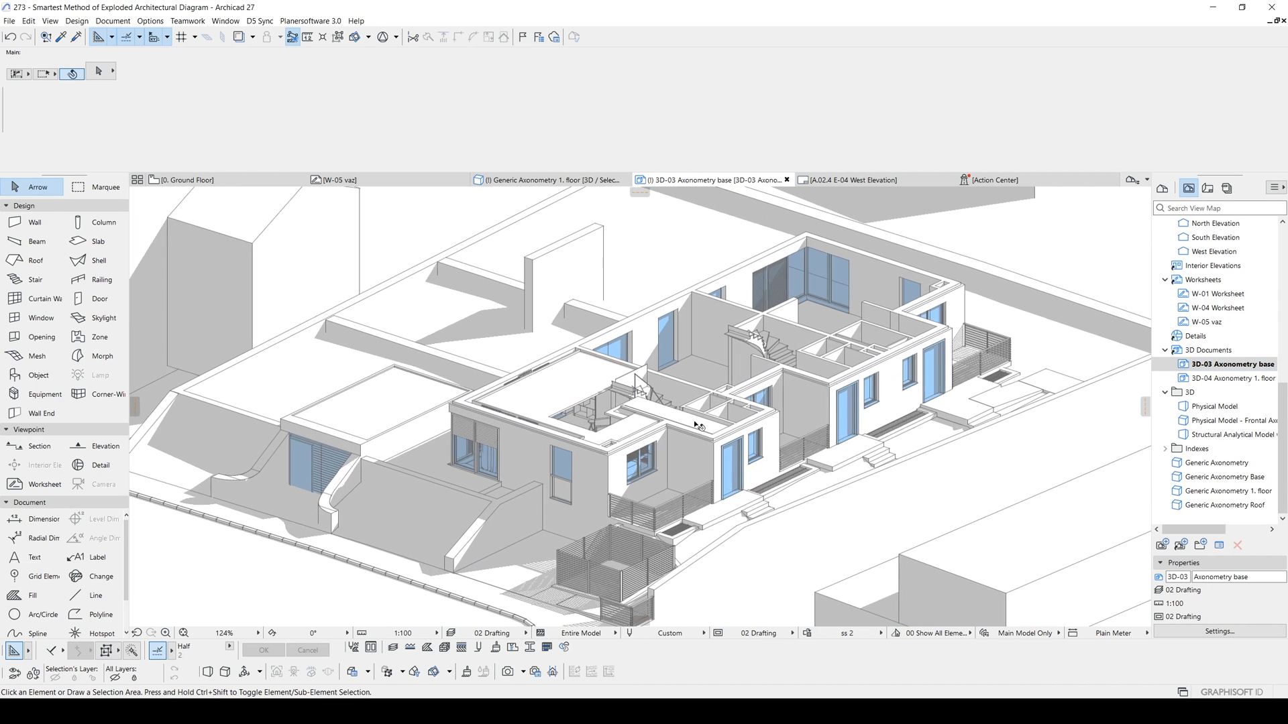
pyautogui.doubleClick(1251, 379)
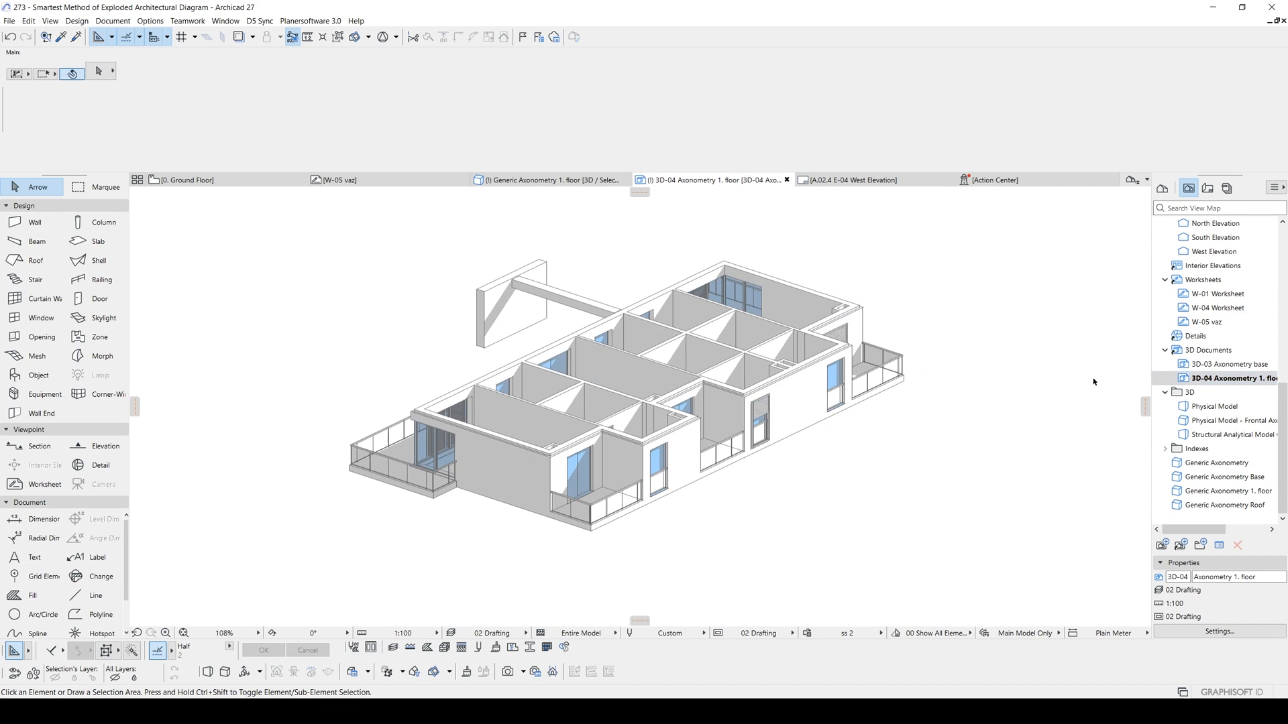
pyautogui.moveTo(866, 376); pyautogui.dragTo(902, 389, button='middle')
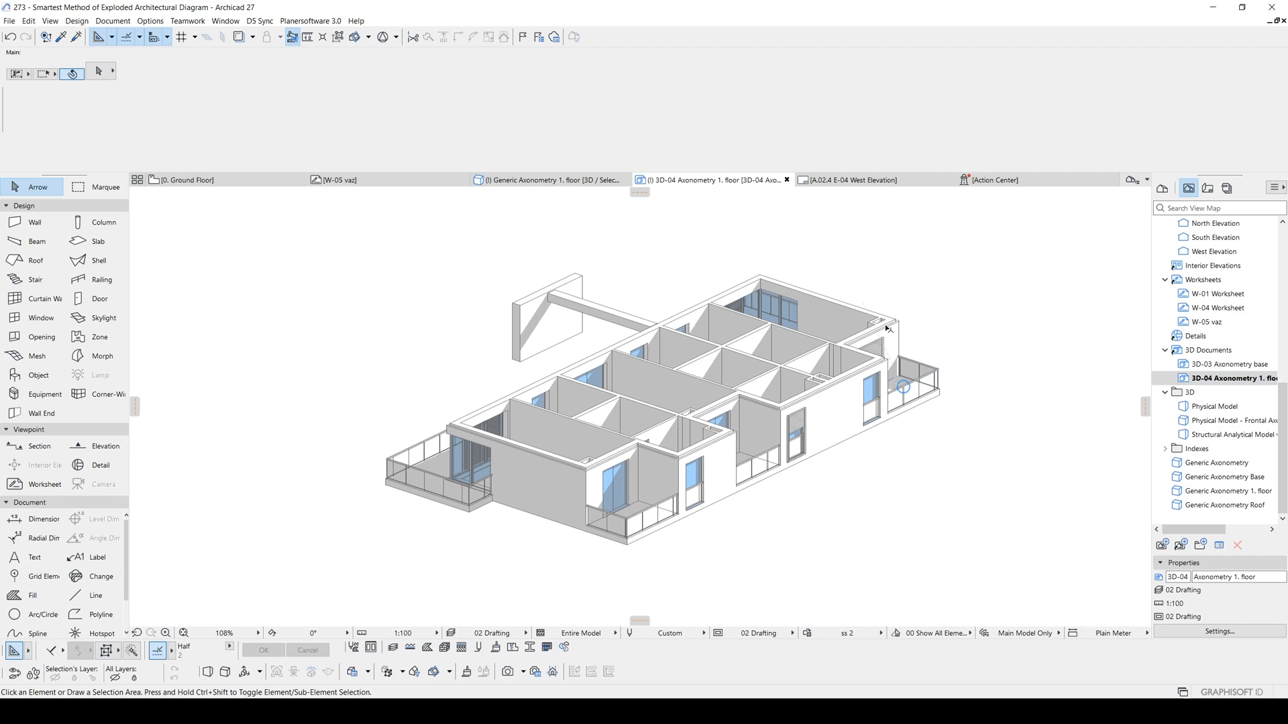
pyautogui.scroll(3, 690, 432)
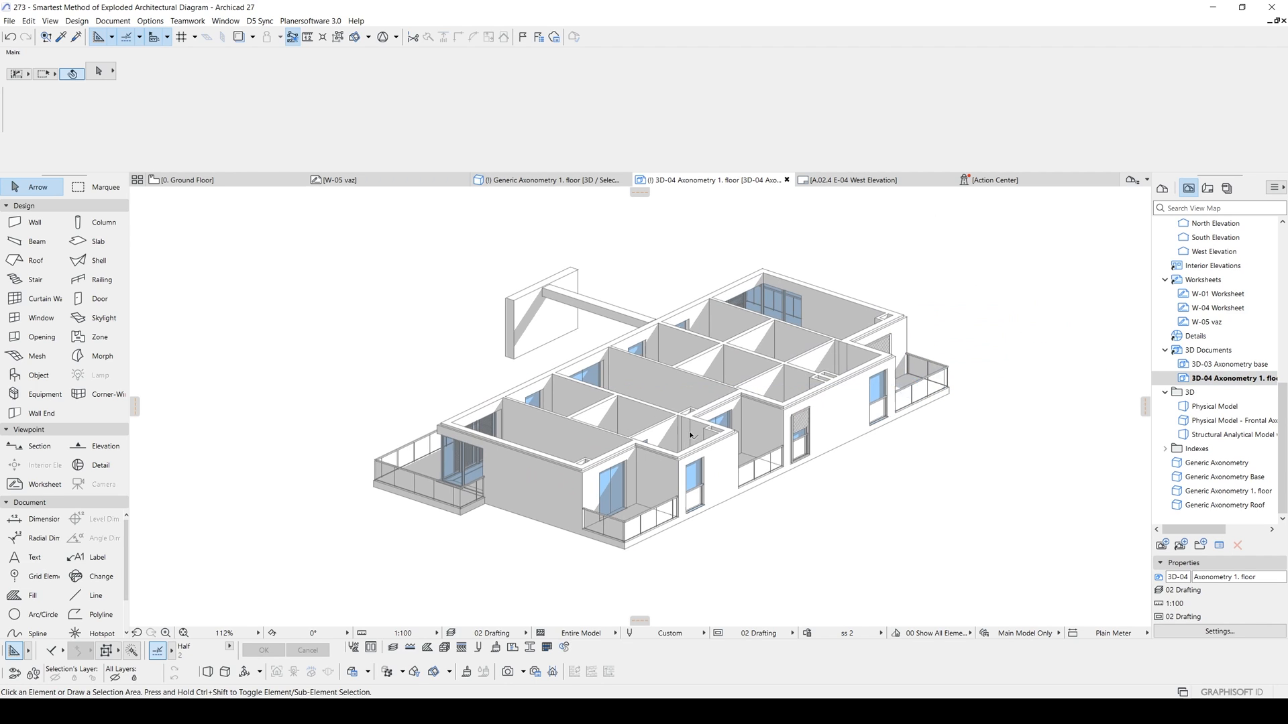
# Open the graphic override combinations of the 3D-04 Axonometry 1. floor document
pyautogui.click(807, 633)
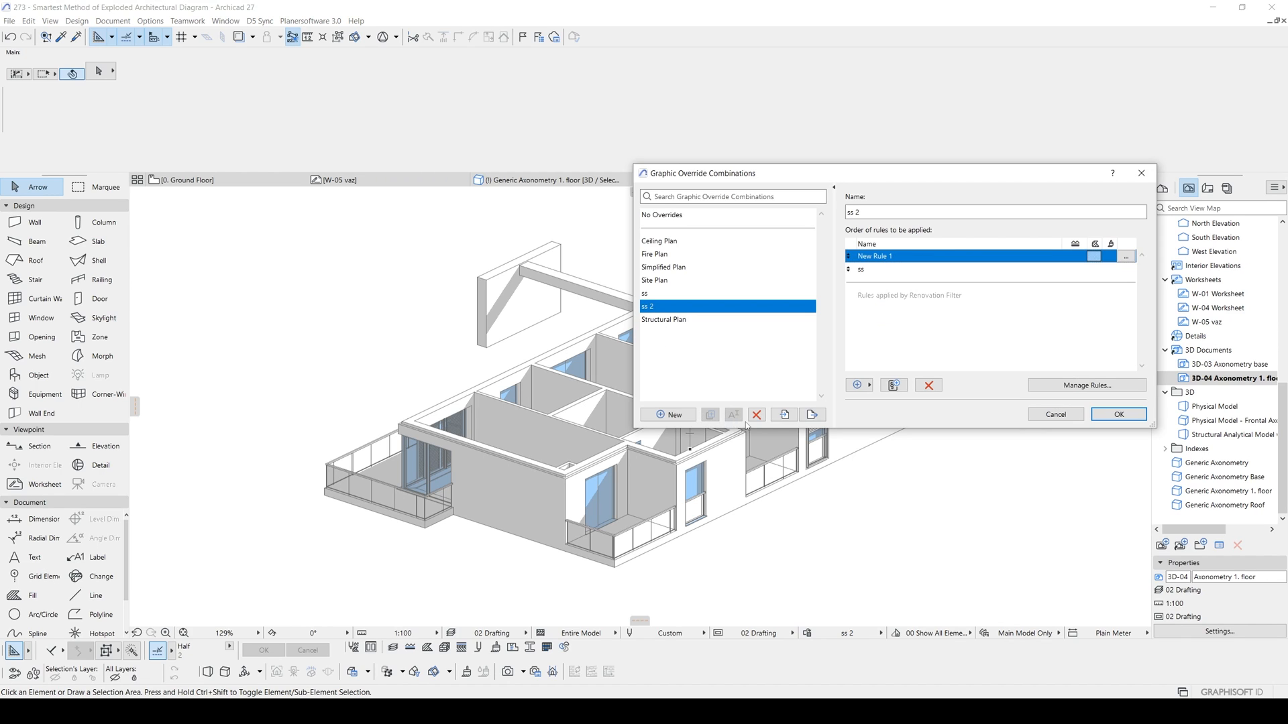
pyautogui.click(670, 414)
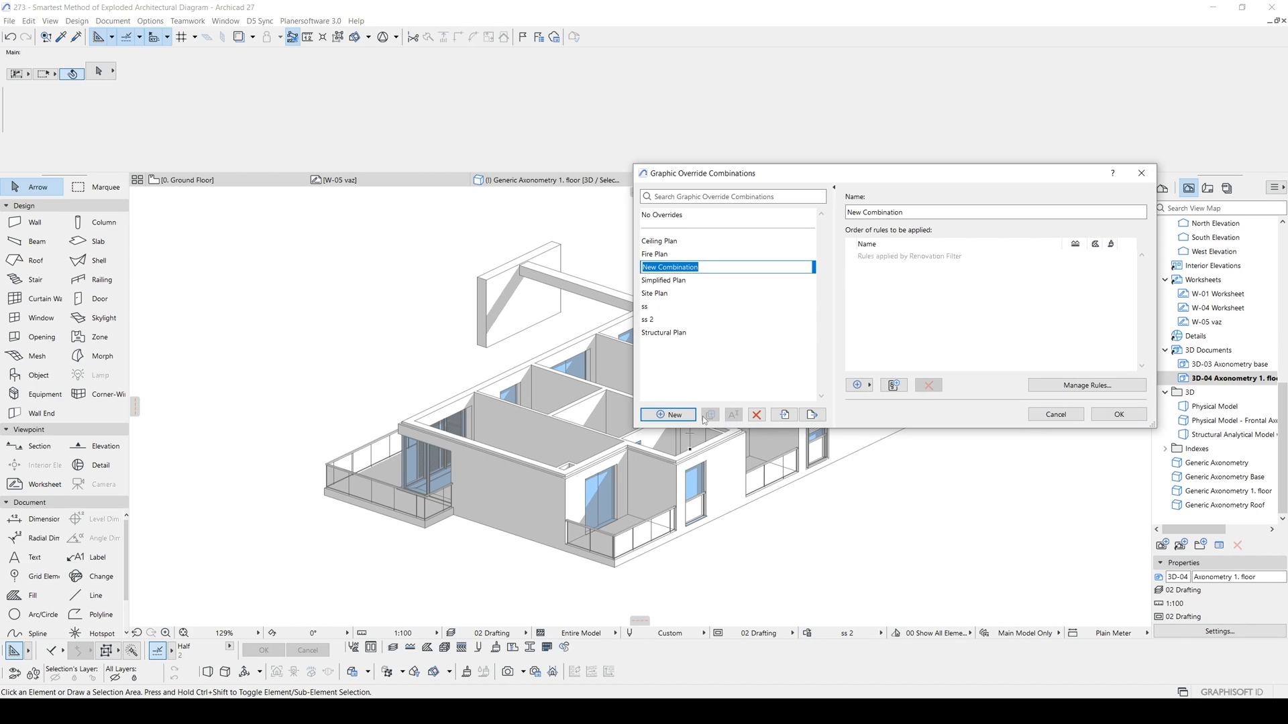
pyautogui.click(756, 414)
pyautogui.click(939, 602)
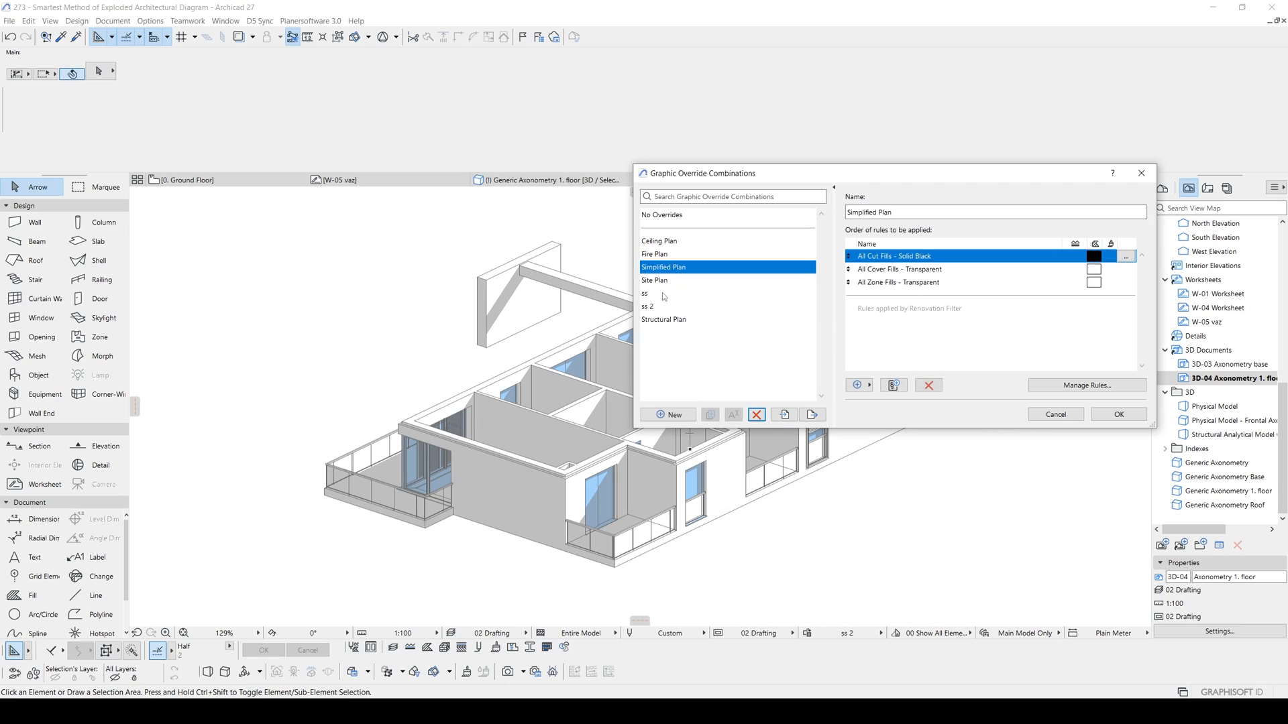
# Duplicate the ss 2 graphic override combination and name the copy ss 3
pyautogui.click(646, 307)
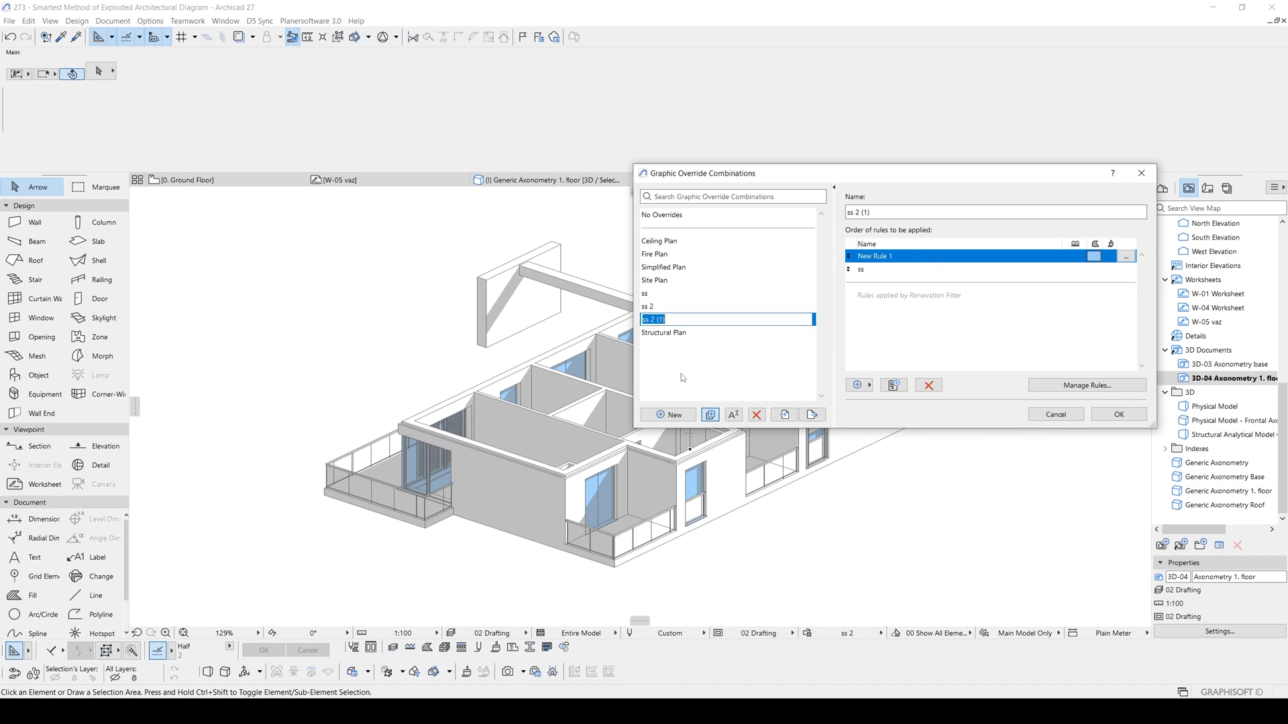
pyautogui.click(708, 414)
pyautogui.write('3')
pyautogui.press('Return')
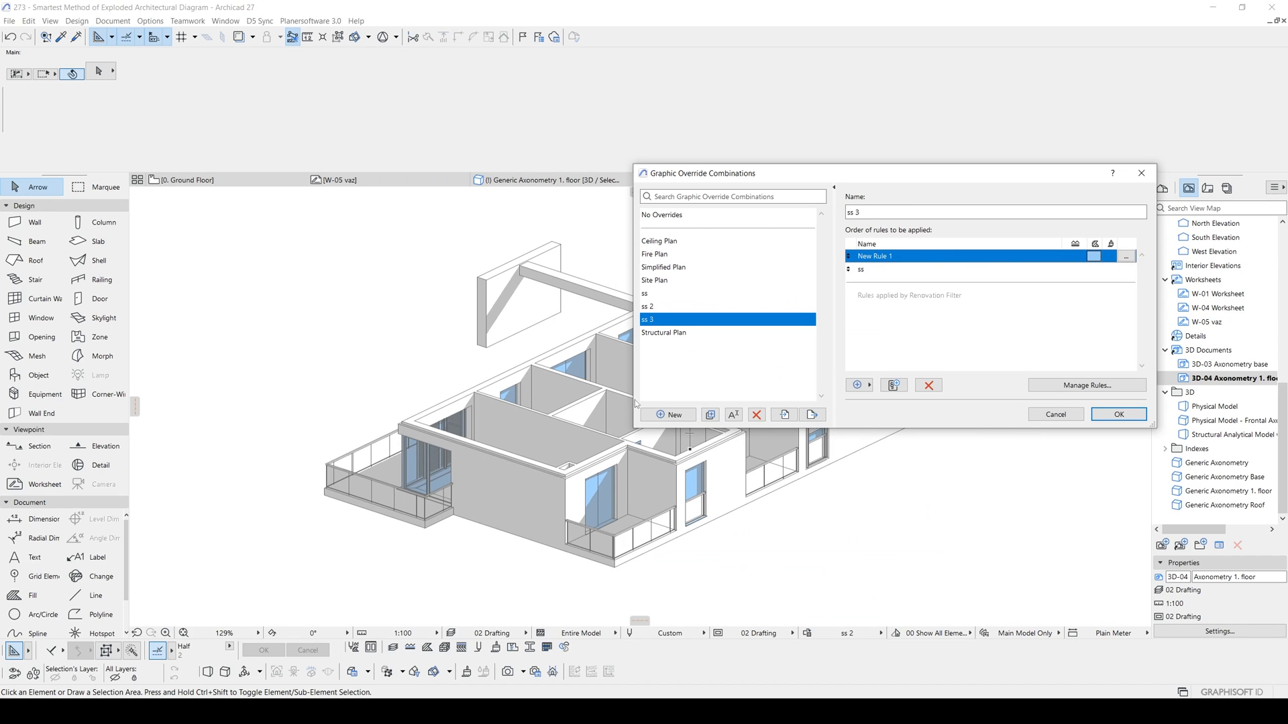
# Create a new override rule named New Rule 5 in the ss 3 combination
pyautogui.click(893, 385)
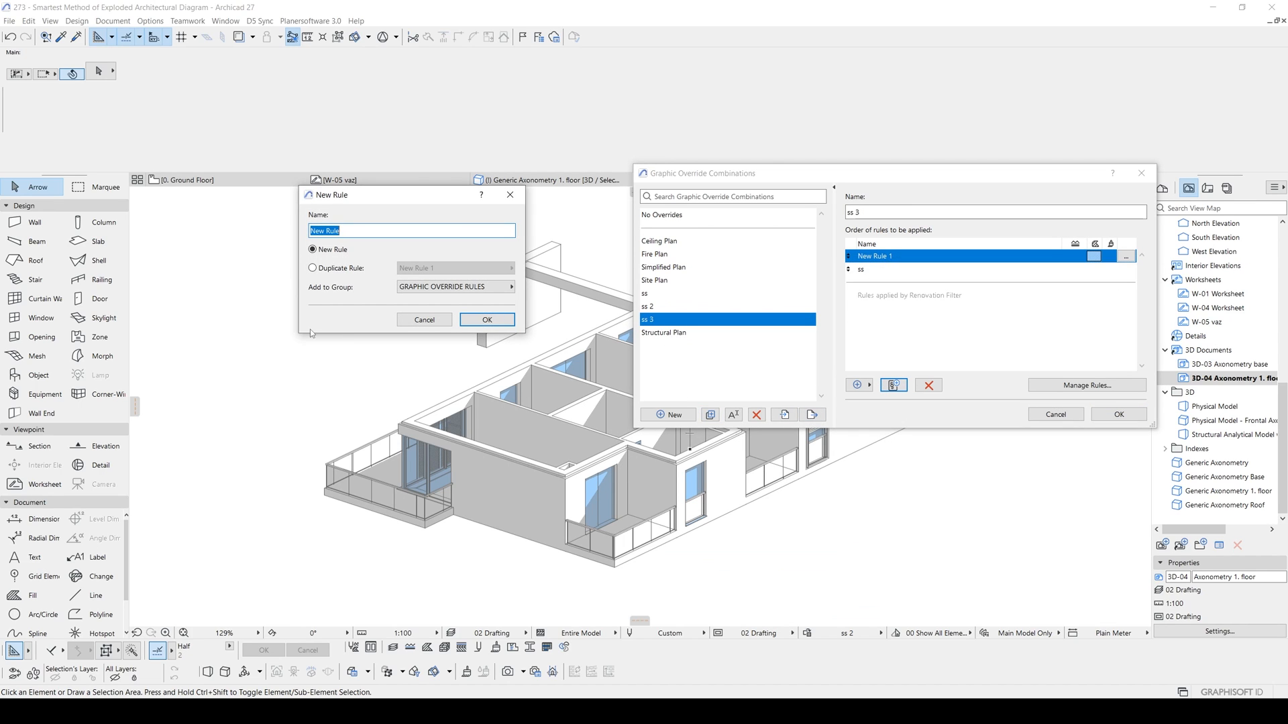
pyautogui.click(356, 228)
pyautogui.write('5')
pyautogui.click(487, 319)
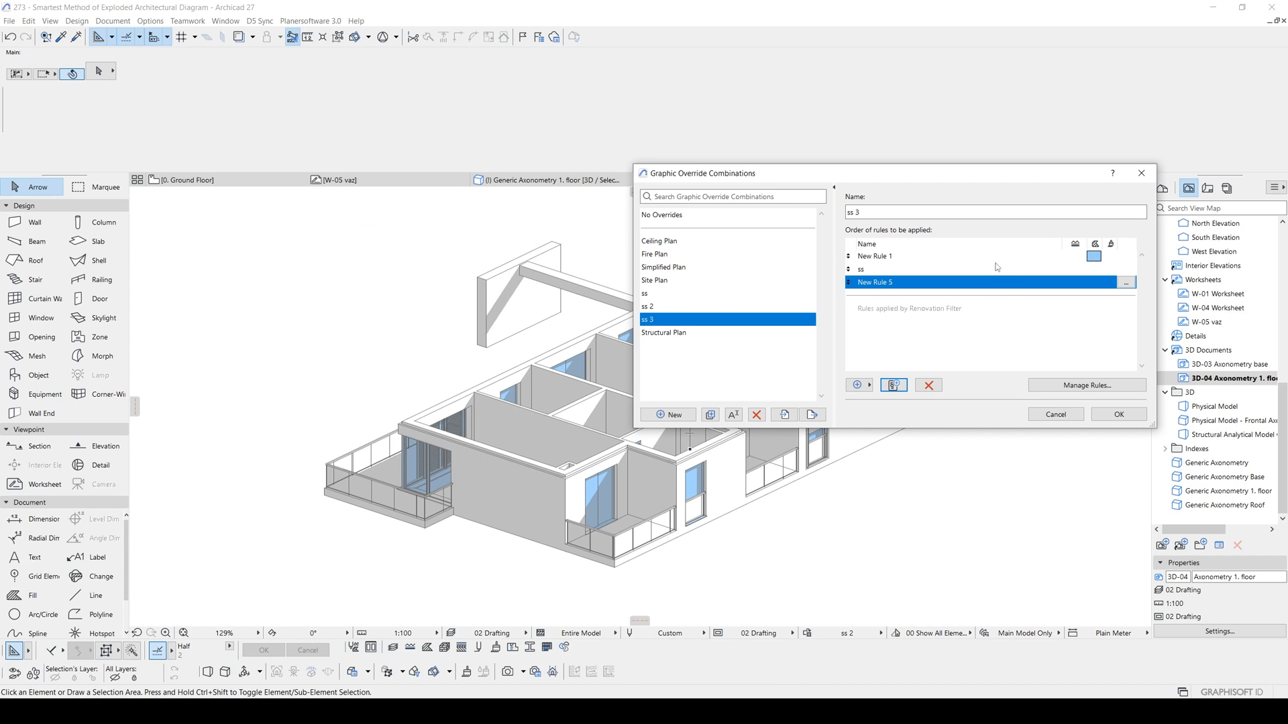
# Edit New Rule 5 so that its Element Type criterion is Wall
pyautogui.click(1048, 384)
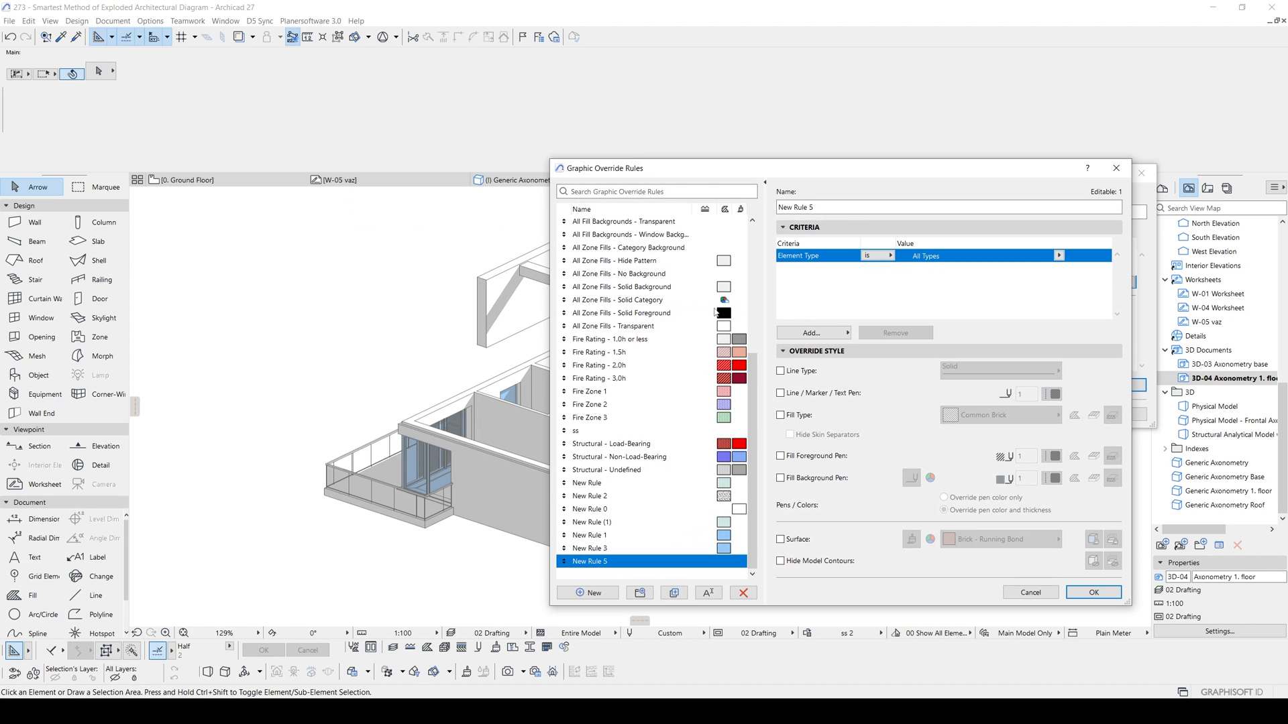
pyautogui.click(1059, 256)
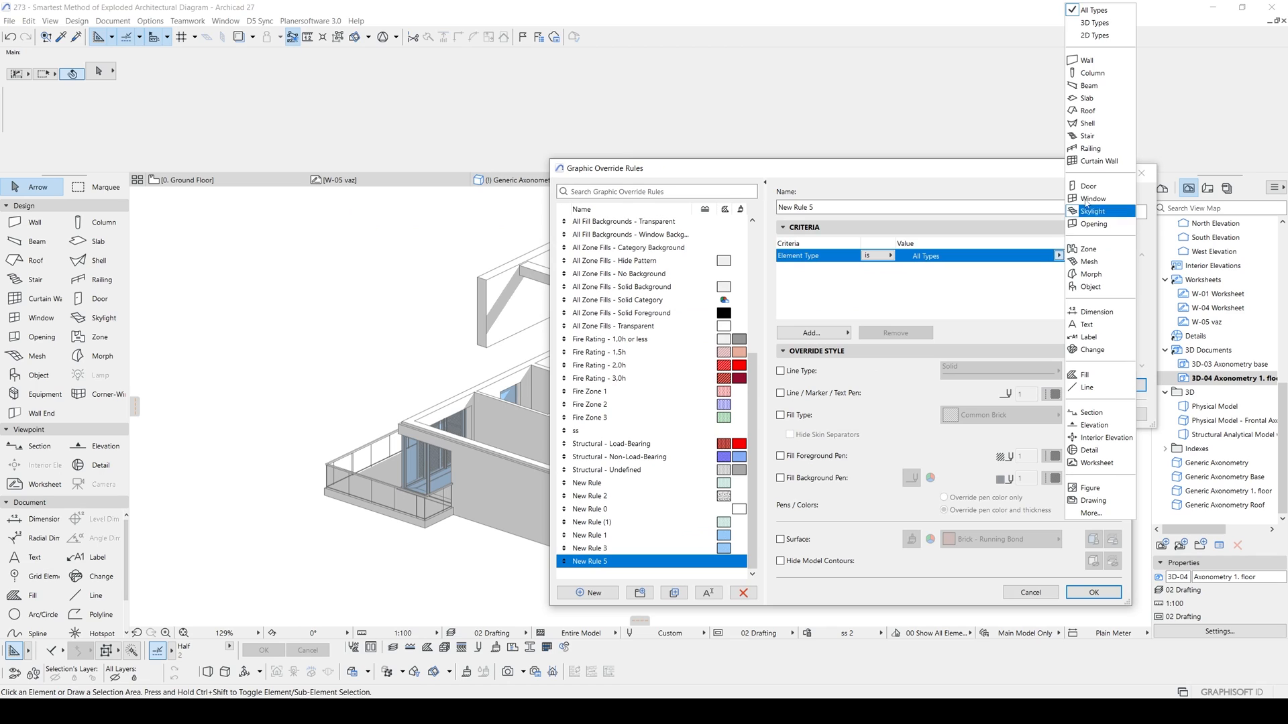
pyautogui.click(1086, 60)
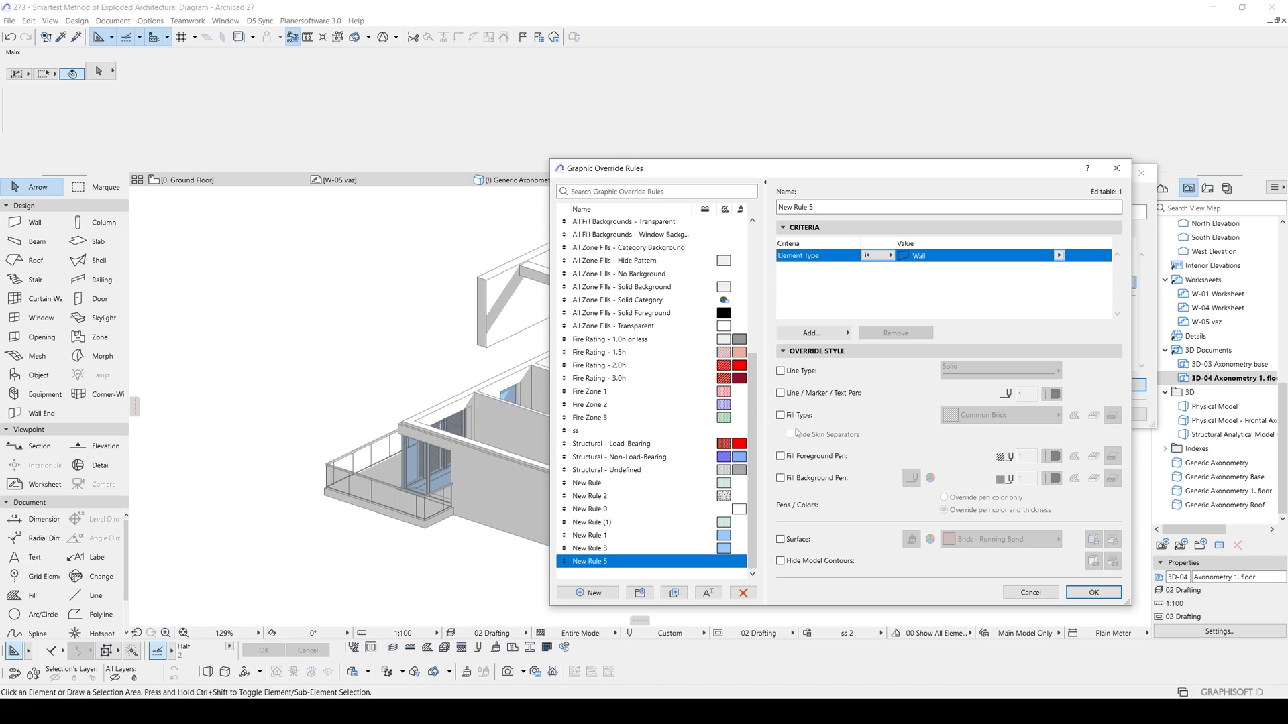
# Enable the fill type override in New Rule 5 and set the fill to Plaster
pyautogui.click(780, 416)
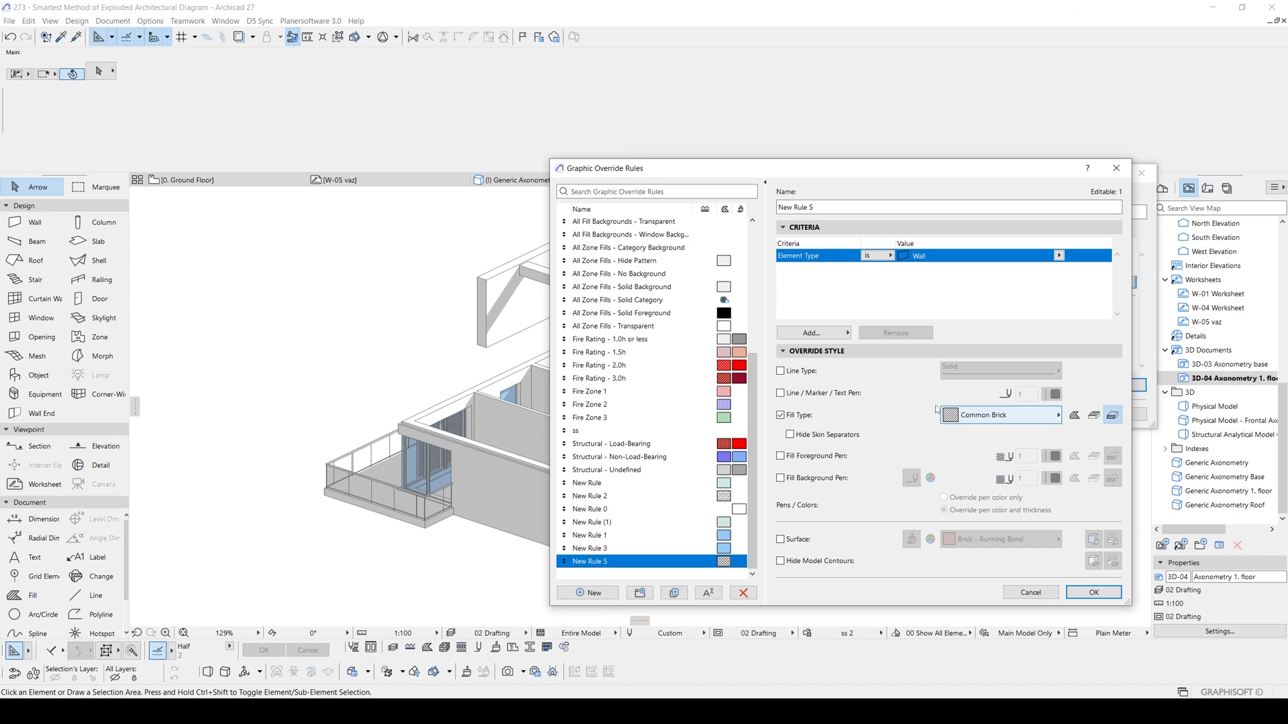
pyautogui.click(976, 417)
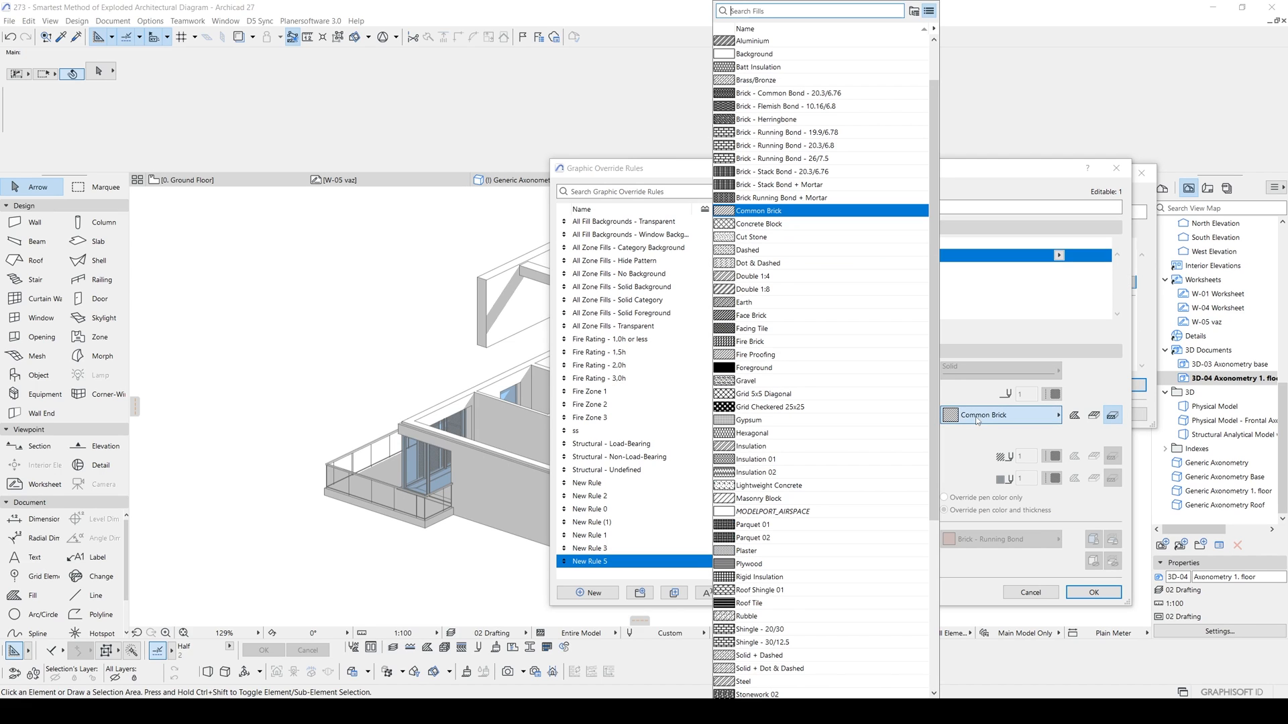
pyautogui.scroll(2, 939, 131)
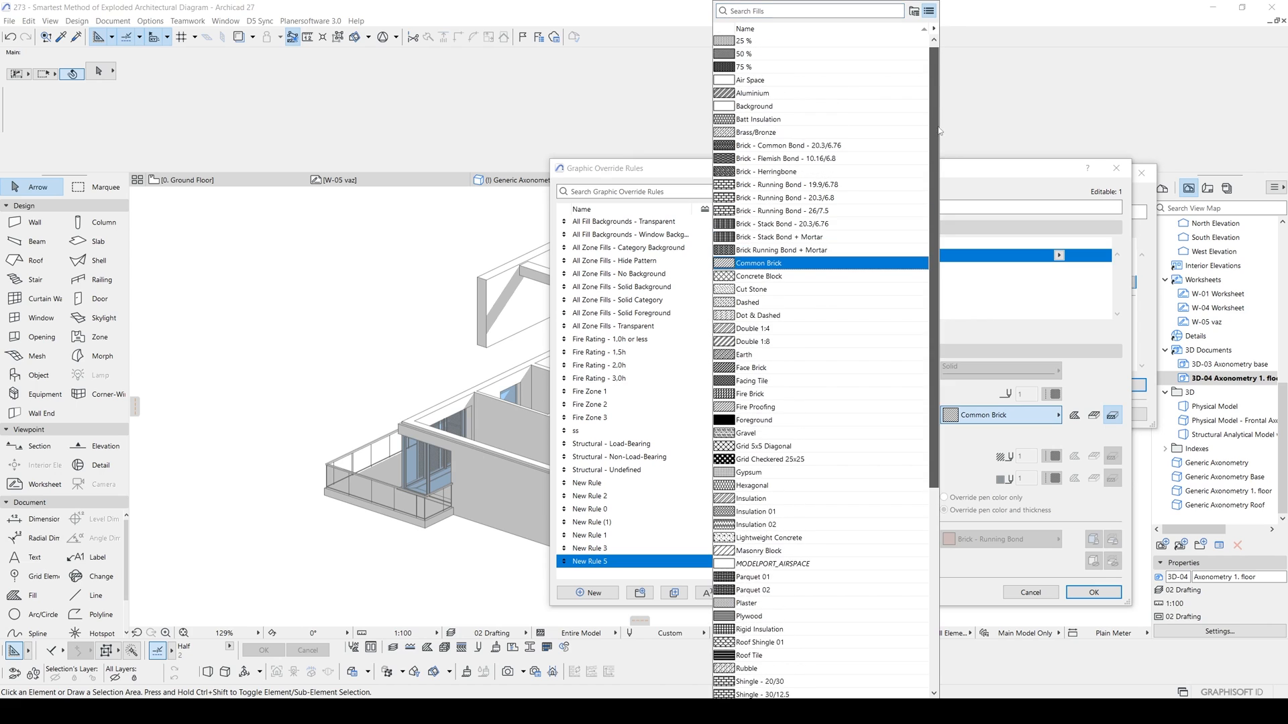
pyautogui.moveTo(939, 119); pyautogui.dragTo(949, 287)
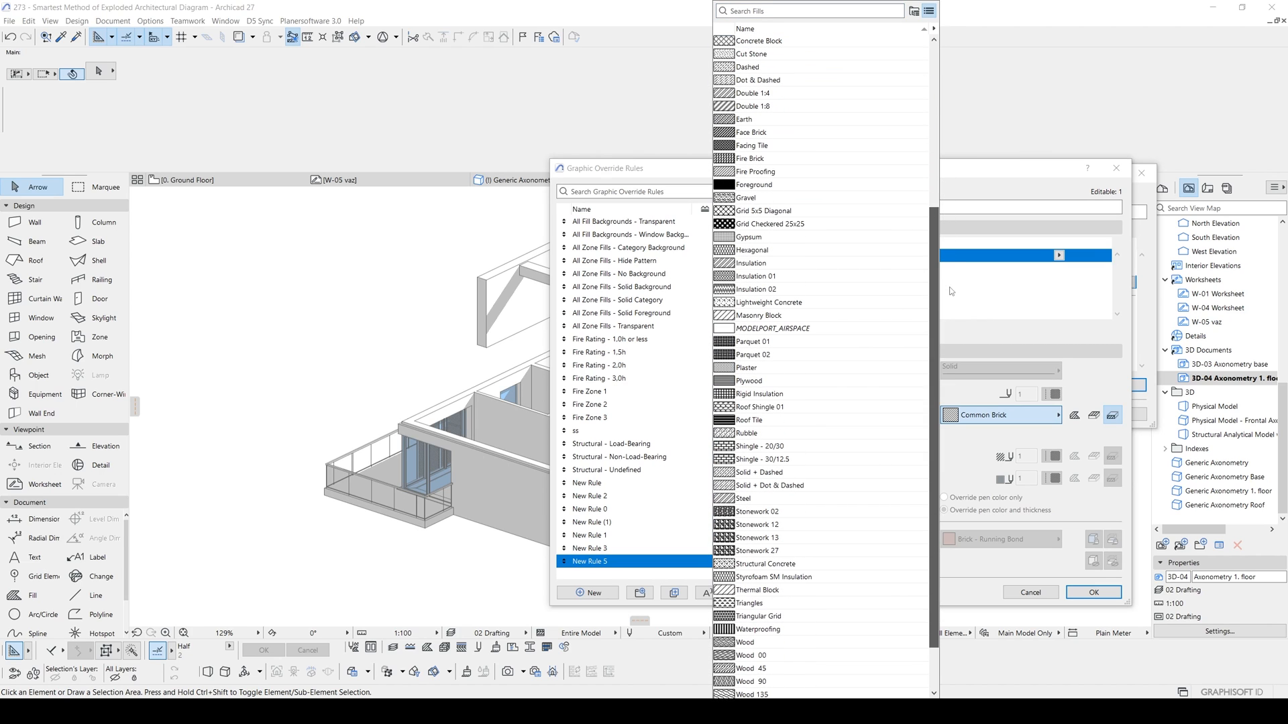
pyautogui.click(751, 368)
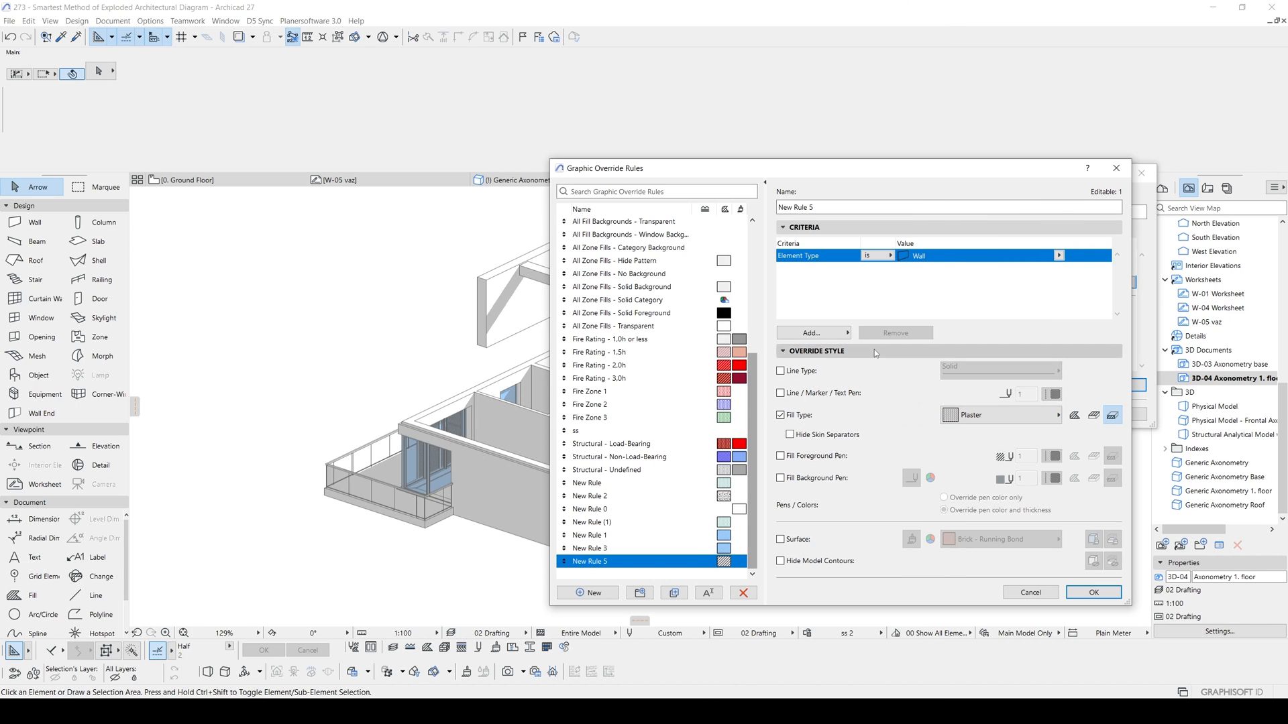
# Switch the fill type override of New Rule 5 to cover fills and choose the Render fill
pyautogui.click(1093, 415)
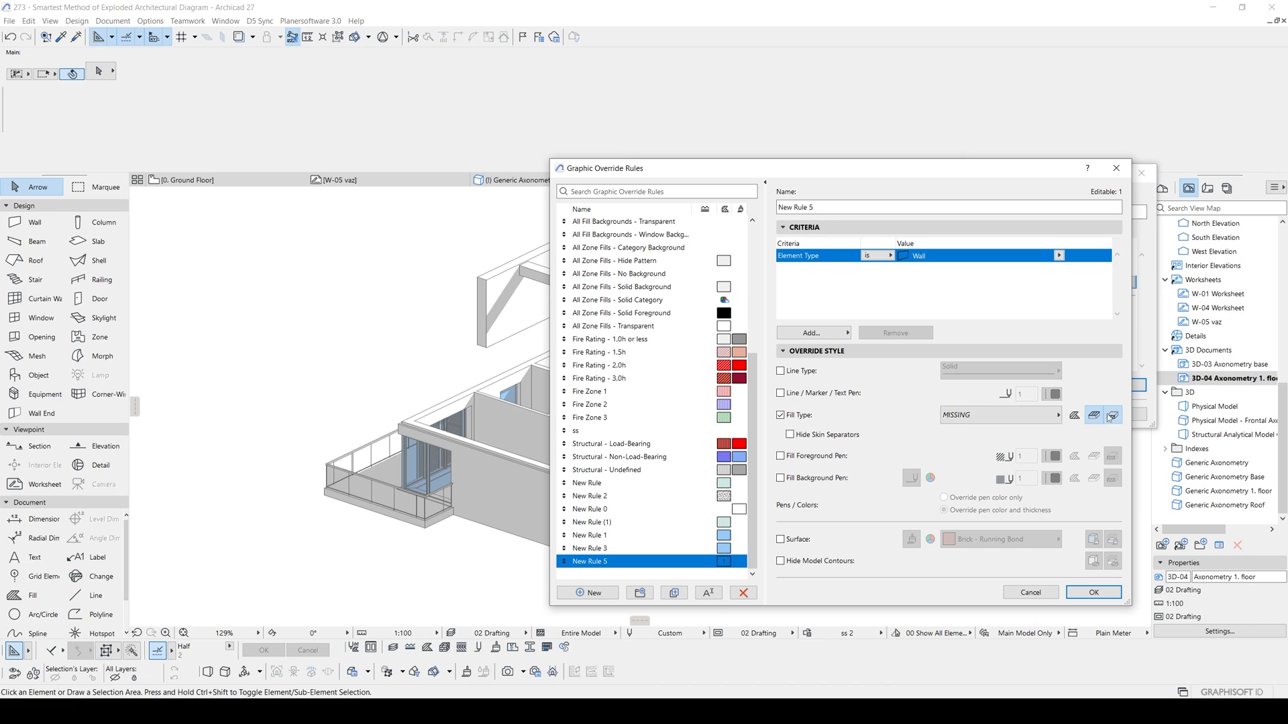
pyautogui.click(986, 424)
pyautogui.write('p')
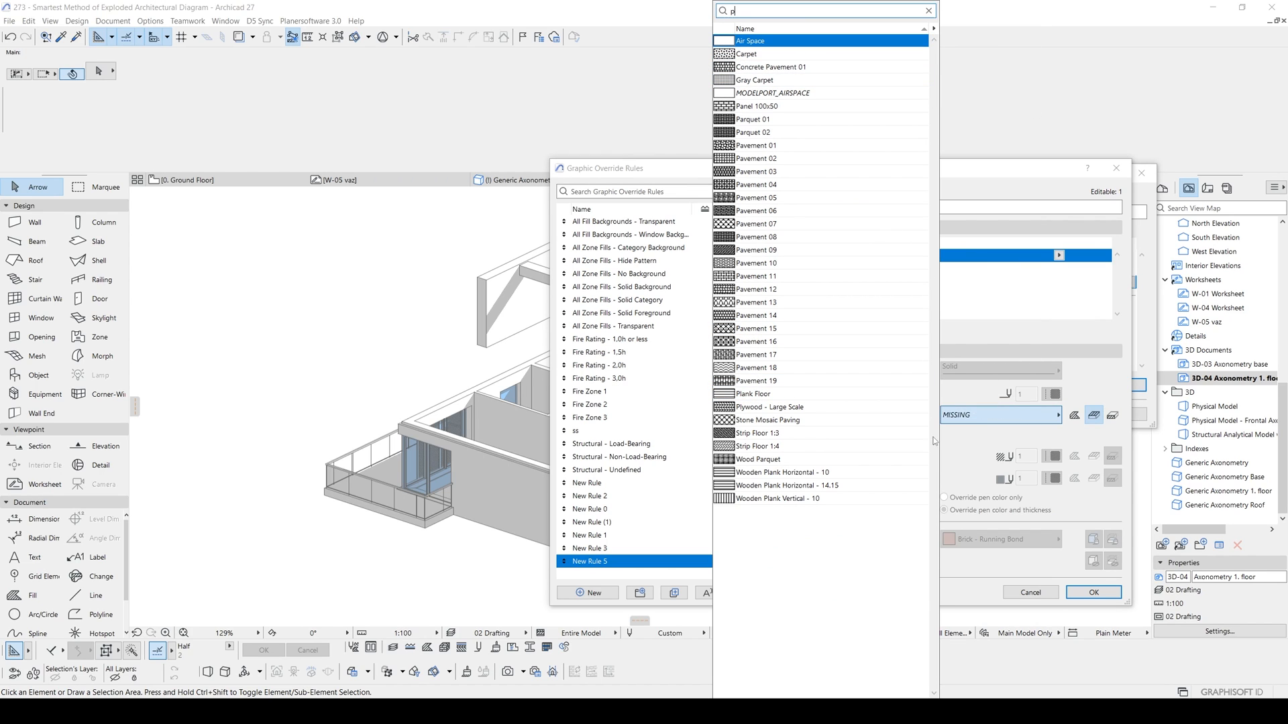
pyautogui.press('BackSpace')
pyautogui.click(770, 126)
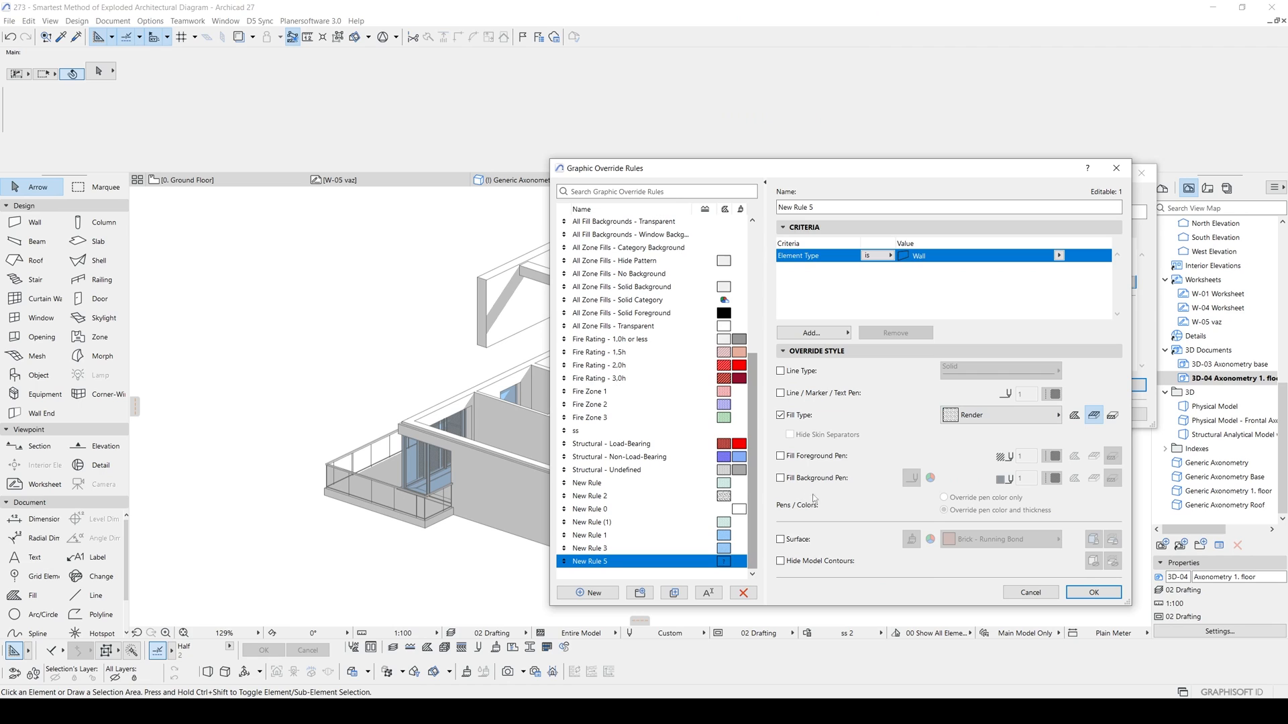
# Override the fill foreground pen of New Rule 5 with pen 18 and save the rule
pyautogui.click(781, 456)
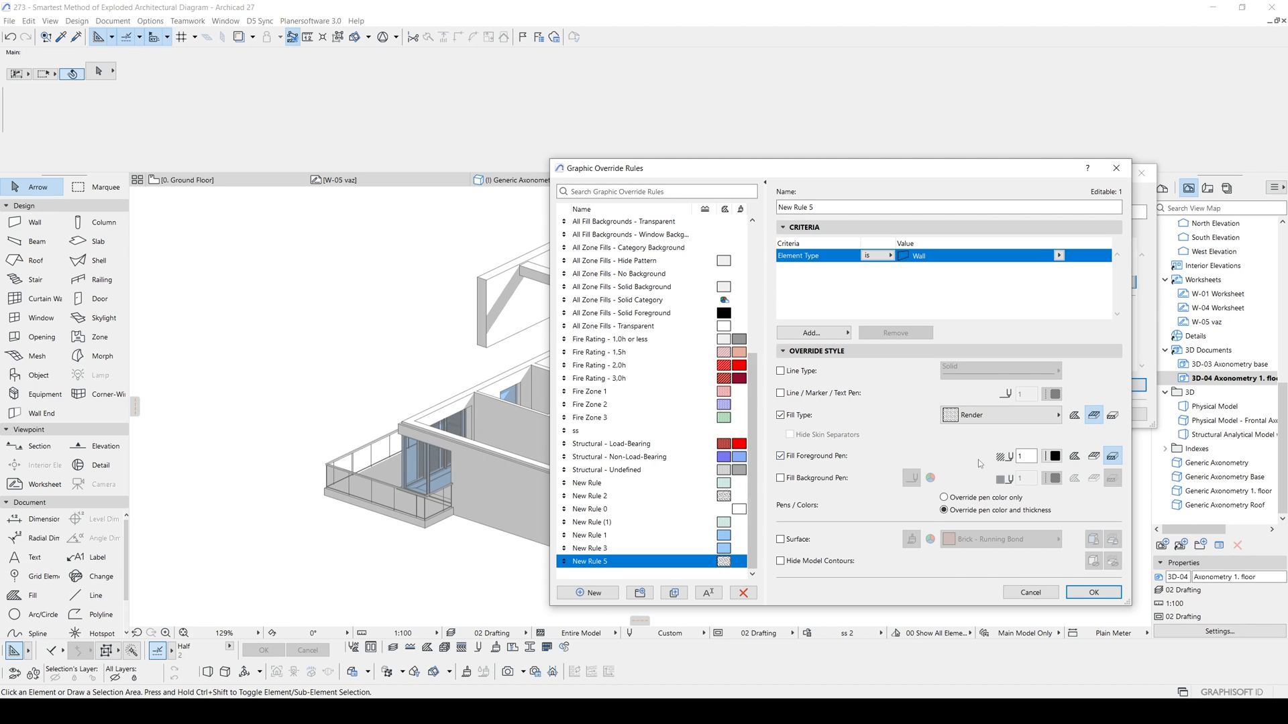
pyautogui.click(1052, 456)
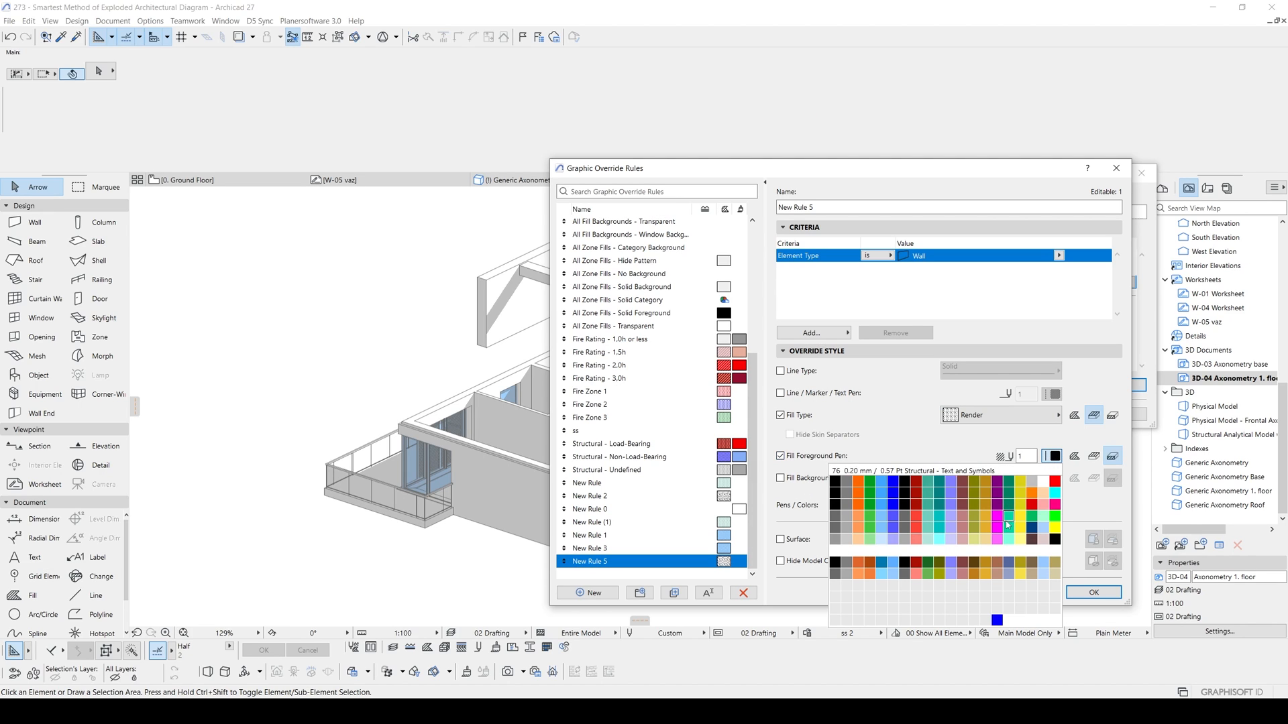
pyautogui.click(1033, 491)
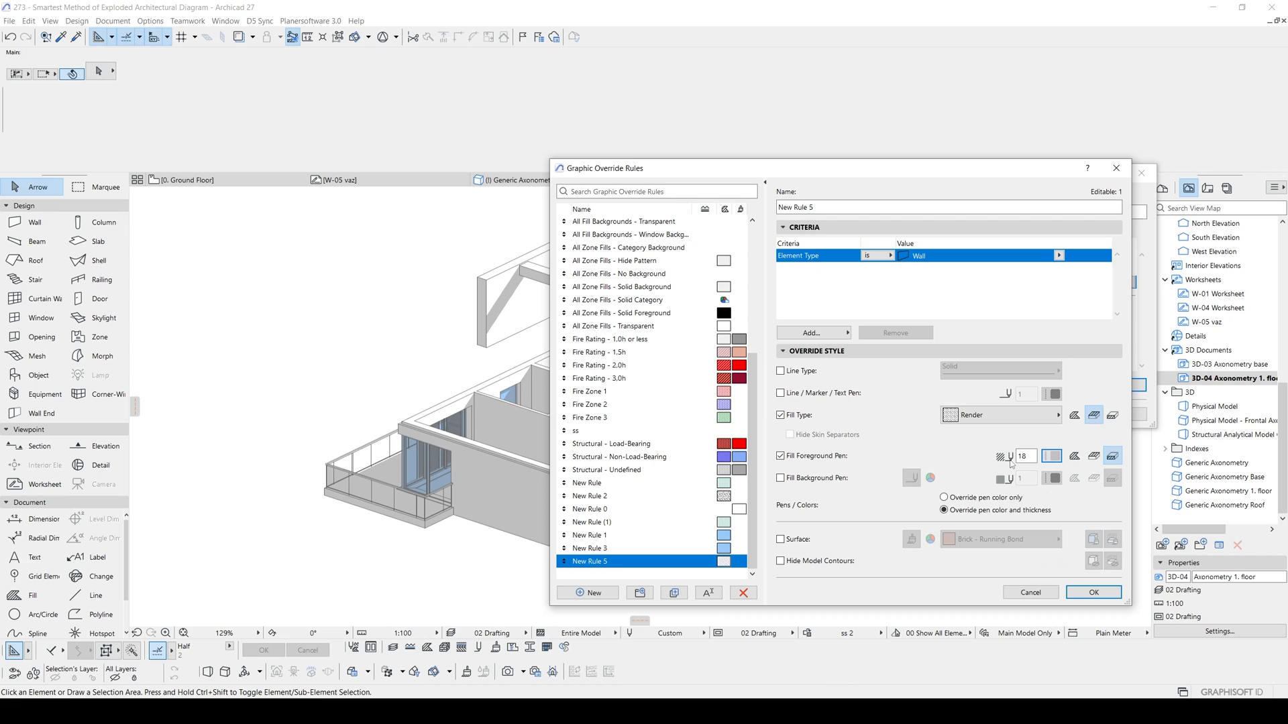
pyautogui.click(1094, 593)
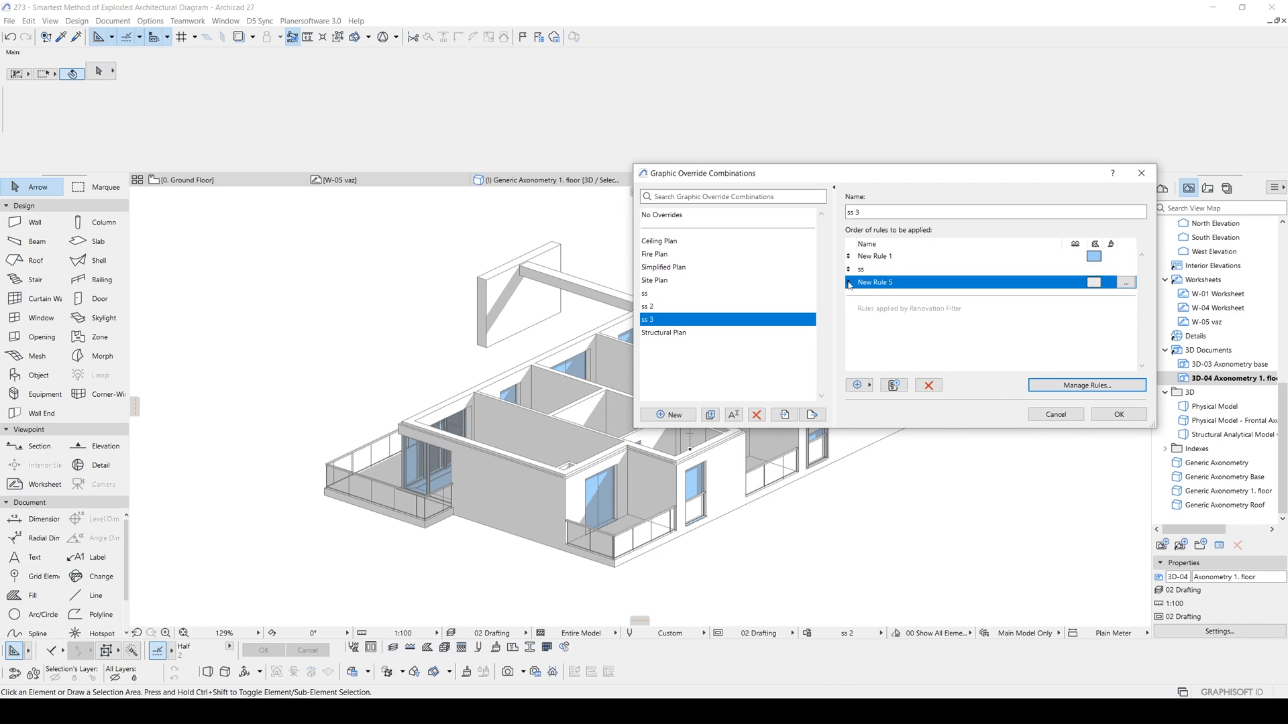
# Move New Rule 5 to first place in the ss 3 rule order, apply the combination and inspect the wall hatching
pyautogui.moveTo(850, 285); pyautogui.dragTo(849, 256)
pyautogui.click(1119, 414)
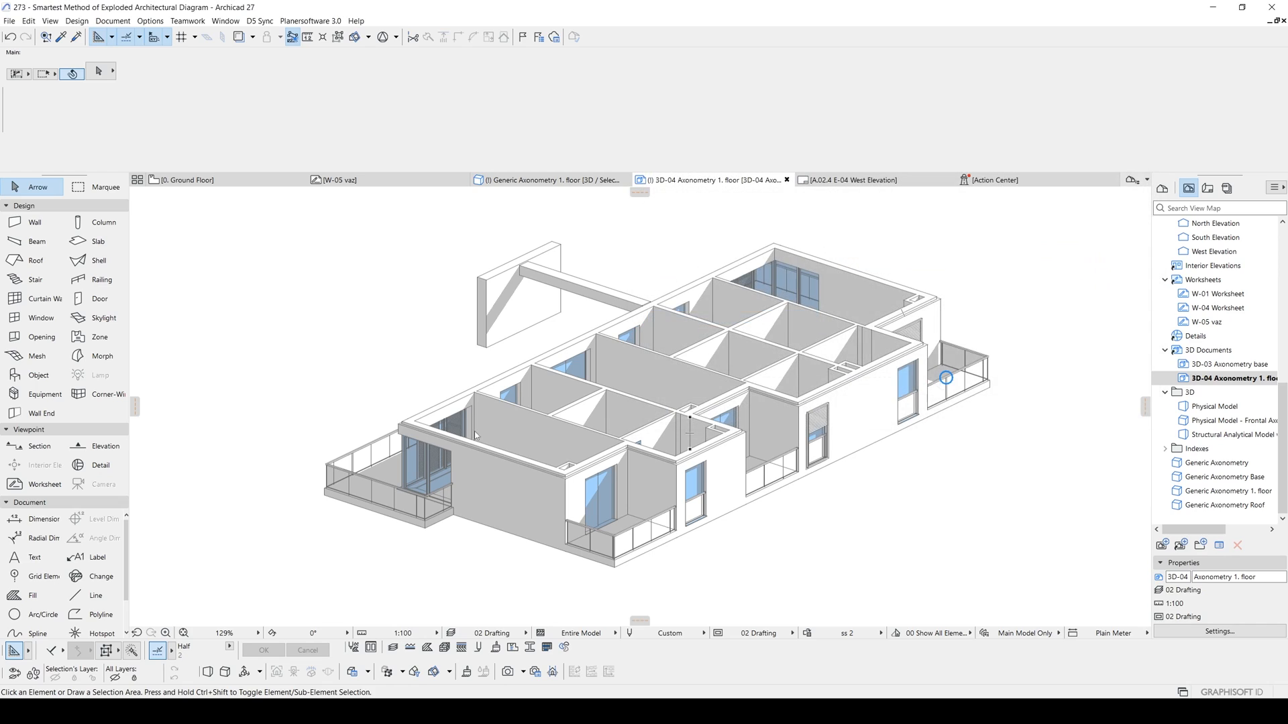
pyautogui.scroll(5, 569, 408)
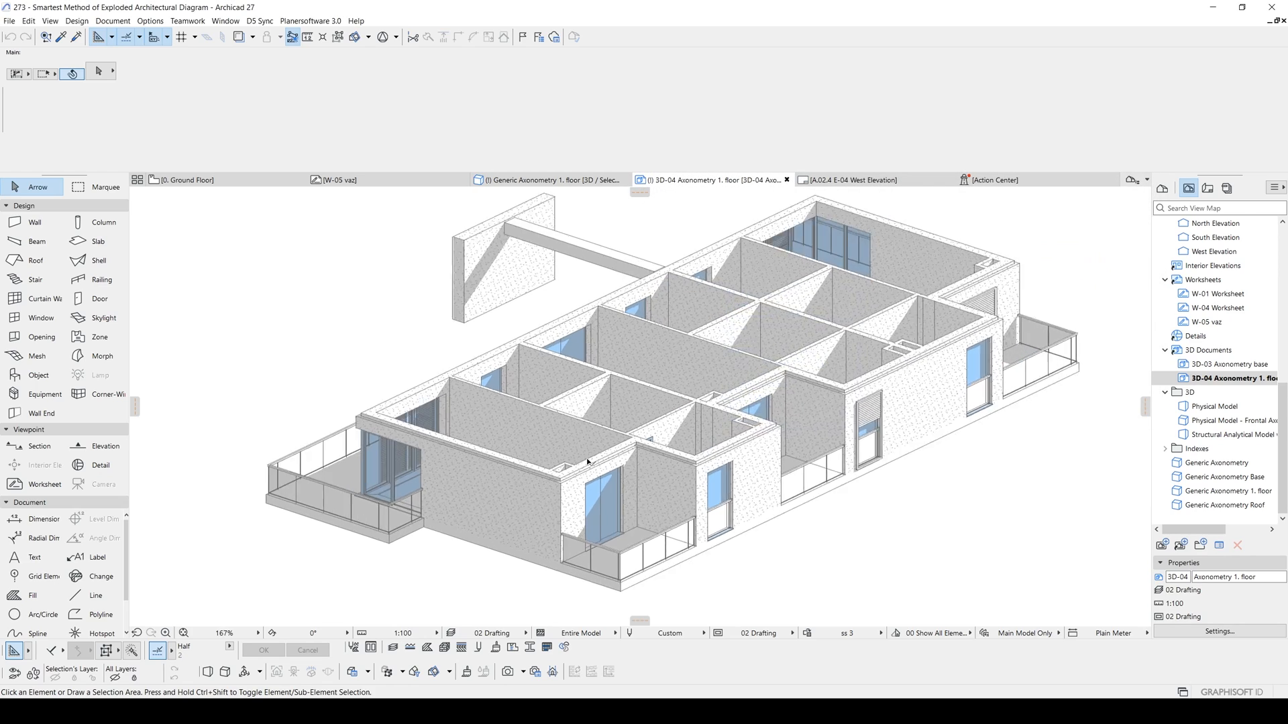
pyautogui.moveTo(965, 411); pyautogui.dragTo(733, 407, button='middle')
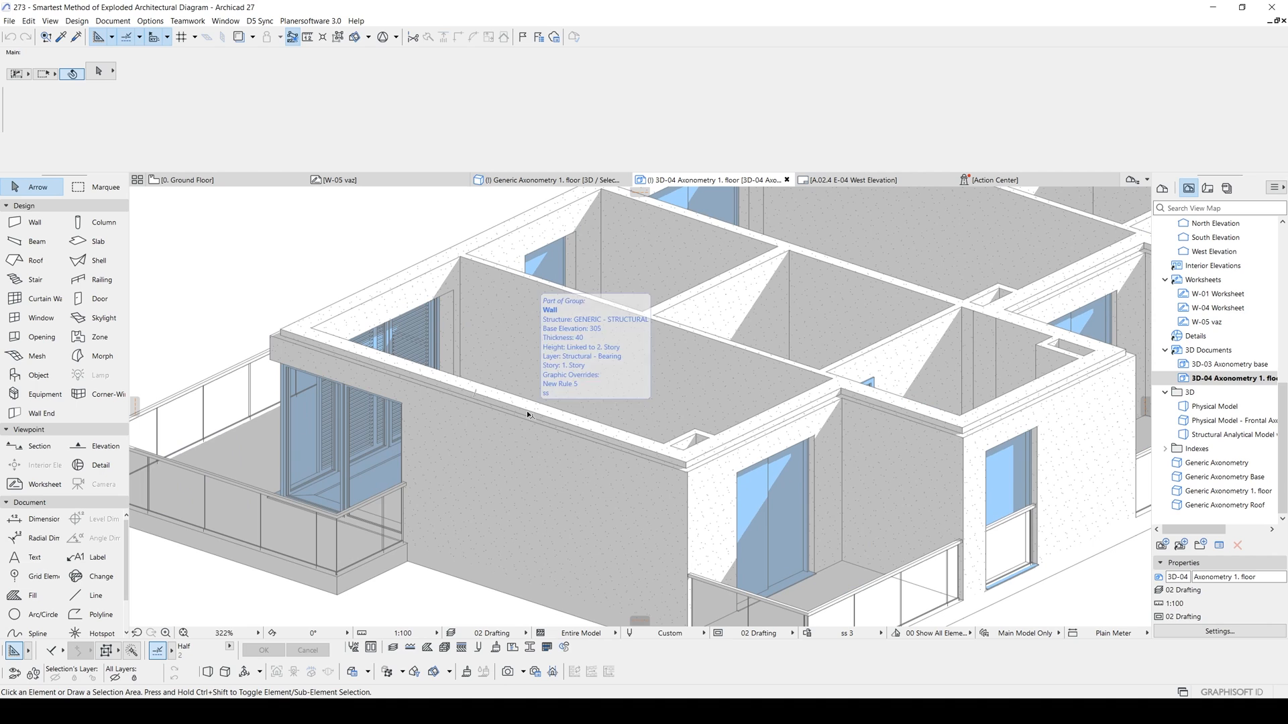
pyautogui.scroll(-3, 501, 409)
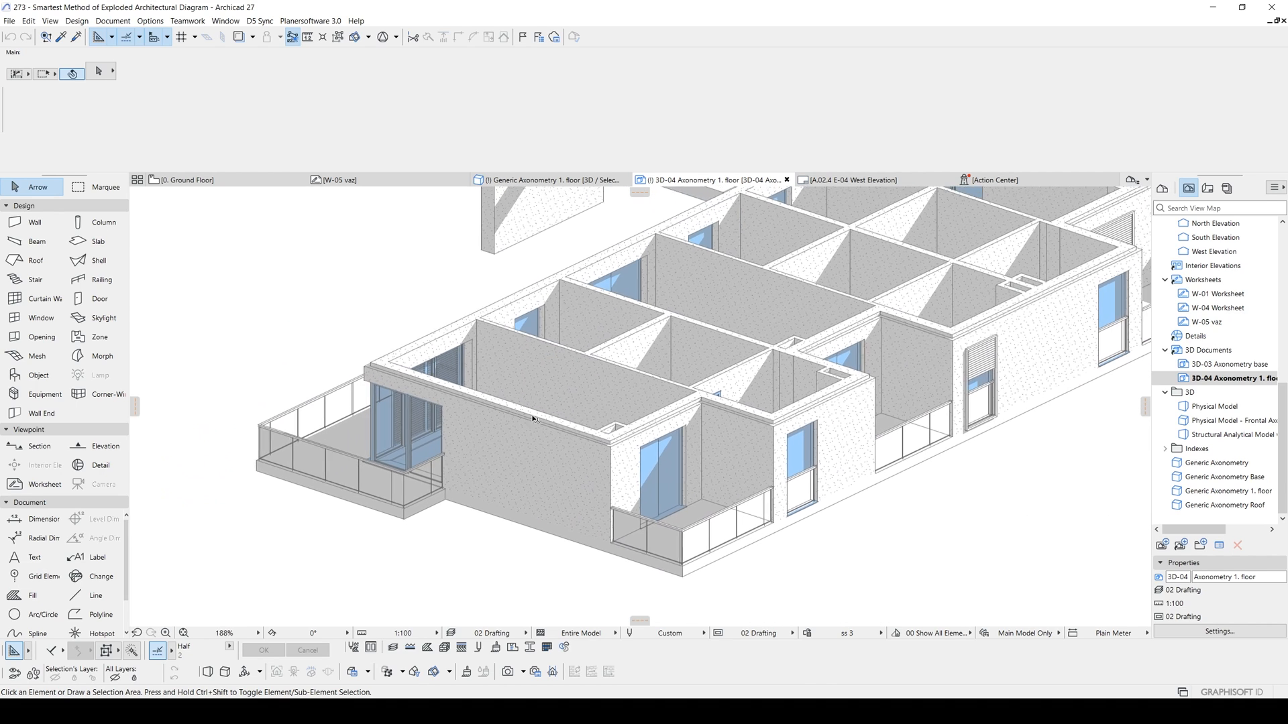
# Try the 3D document at 1:50 scale to compare the wall hatching and return to 1:100
pyautogui.click(404, 632)
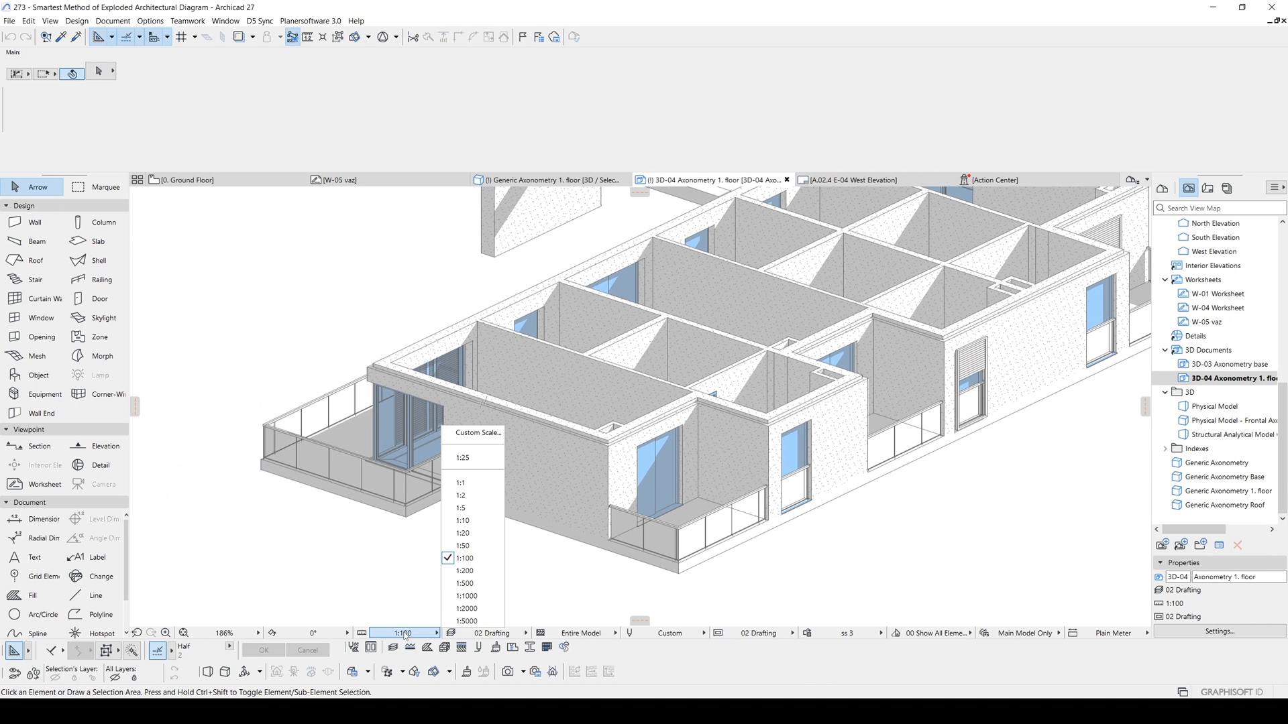
pyautogui.click(465, 545)
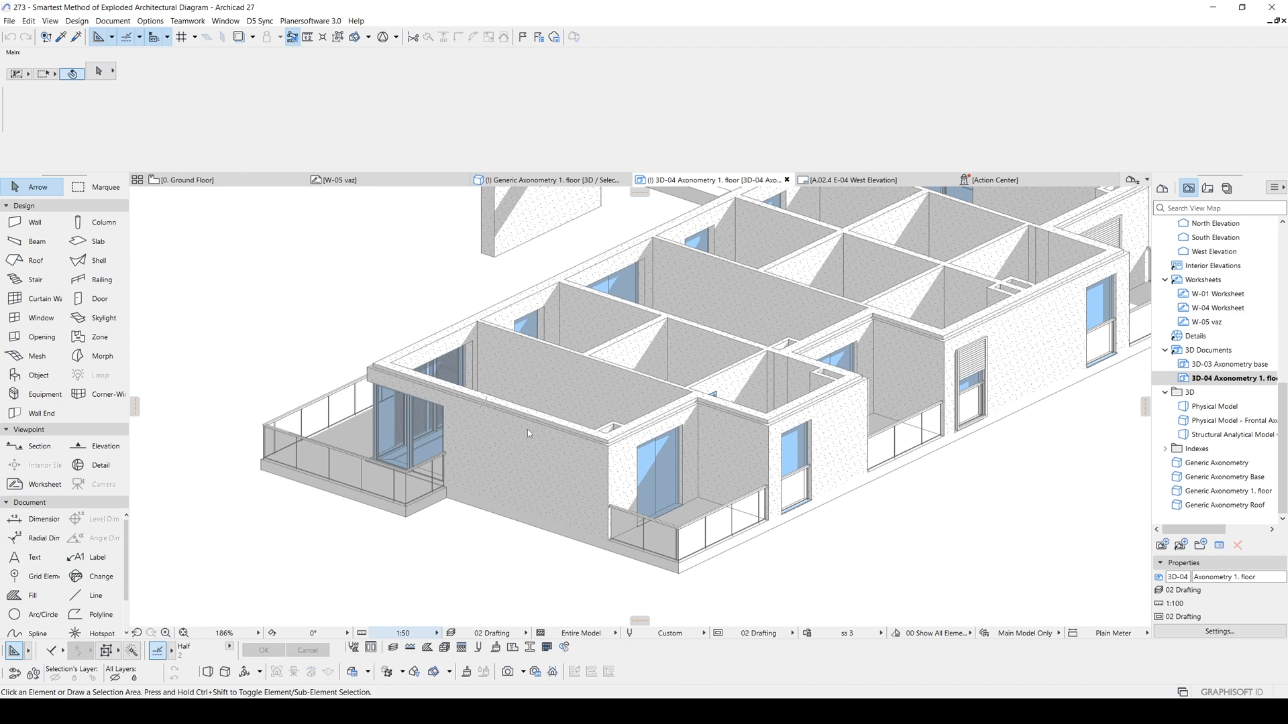
pyautogui.scroll(-2, 527, 430)
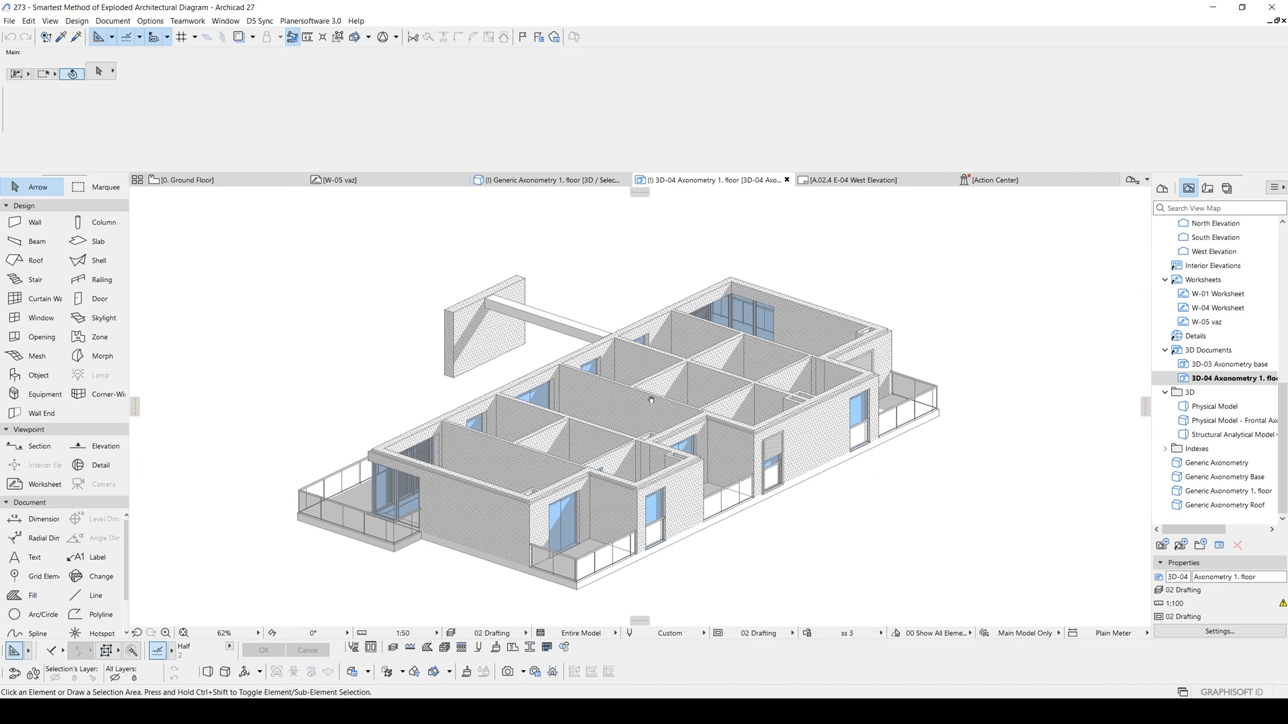
pyautogui.click(402, 634)
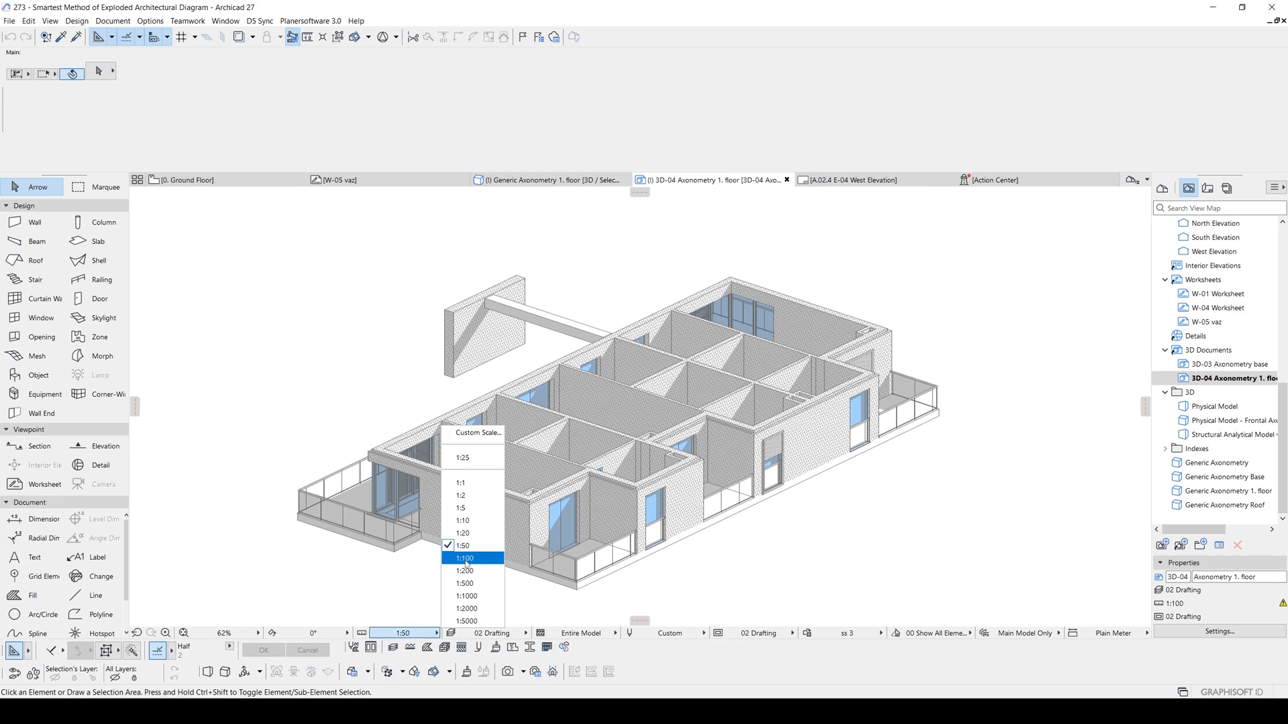
pyautogui.click(459, 556)
pyautogui.scroll(5, 498, 490)
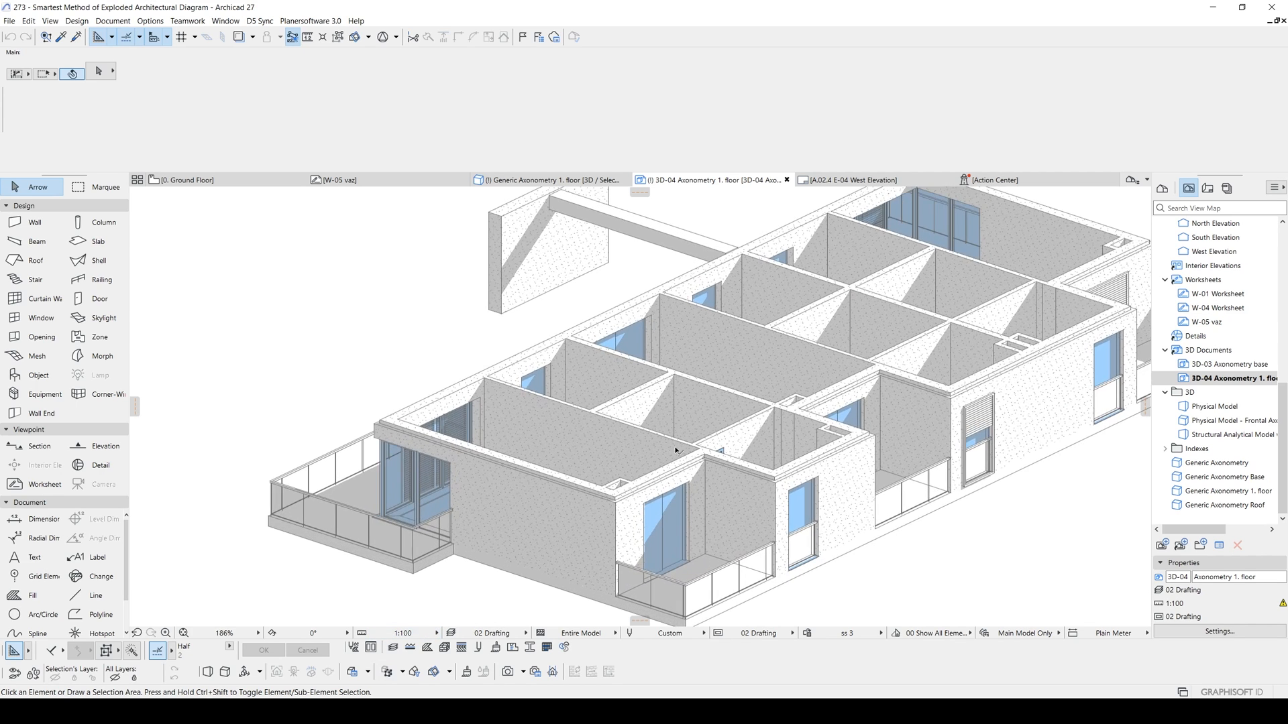
pyautogui.scroll(-2, 498, 490)
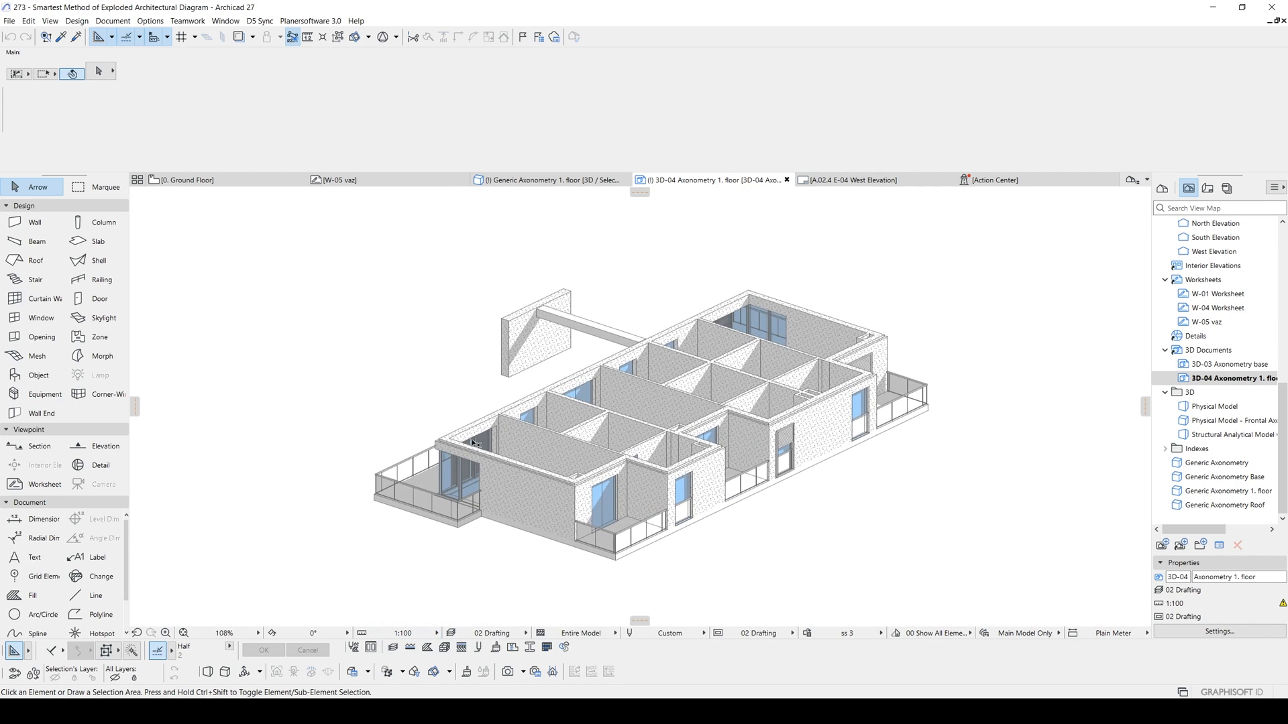
# Update the view settings of the saved 3D-04 Axonometry 1. floor view with the current window's settings, including the ss 3 override
pyautogui.rightClick(1229, 380)
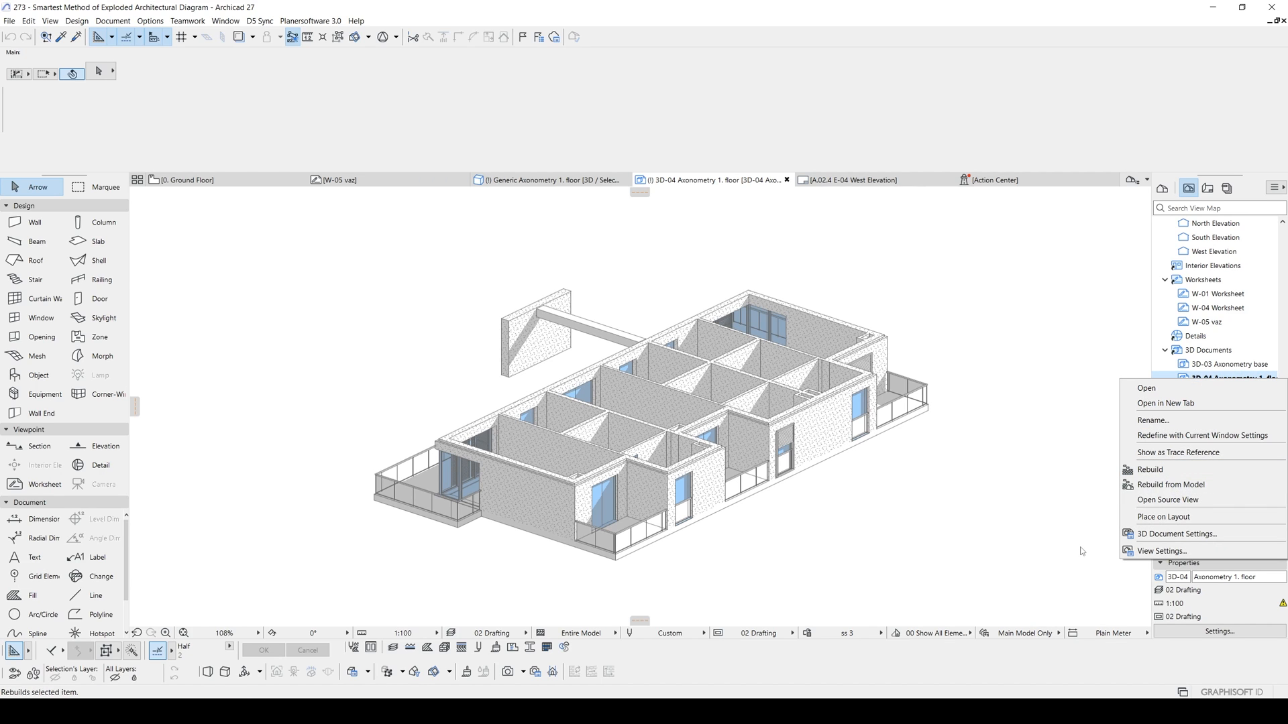
pyautogui.click(1163, 551)
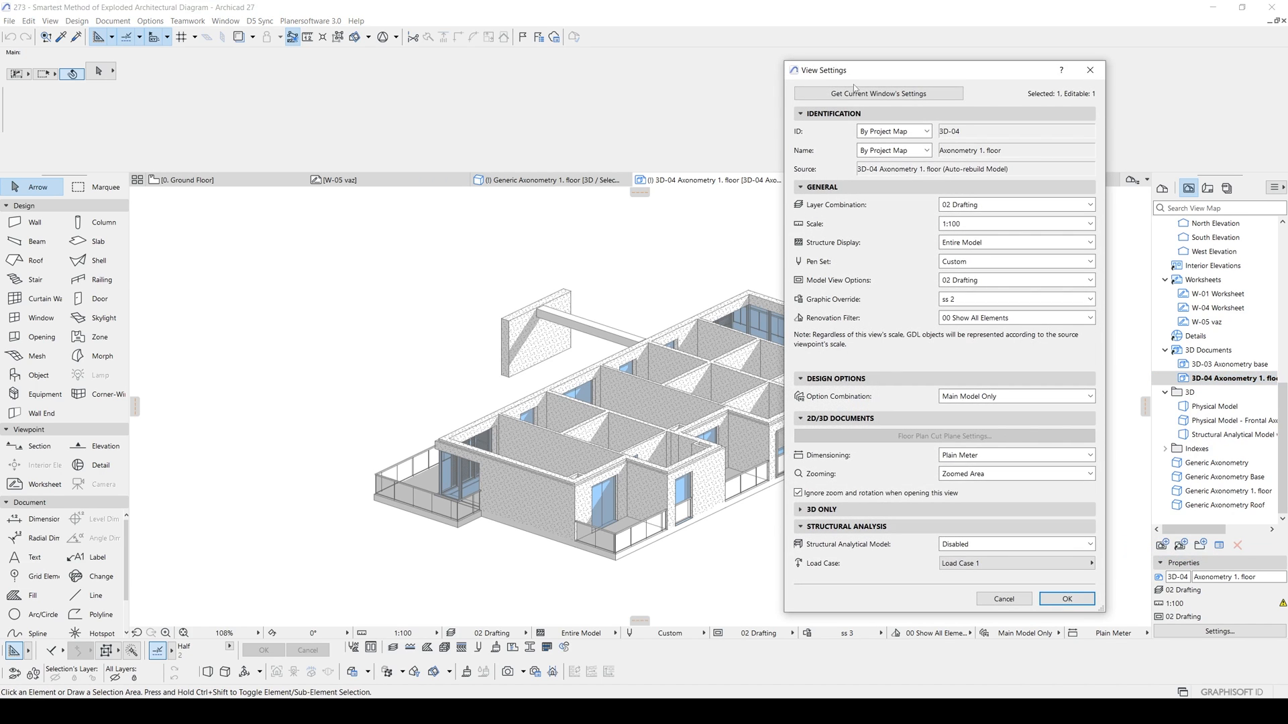
pyautogui.click(854, 91)
pyautogui.click(1067, 599)
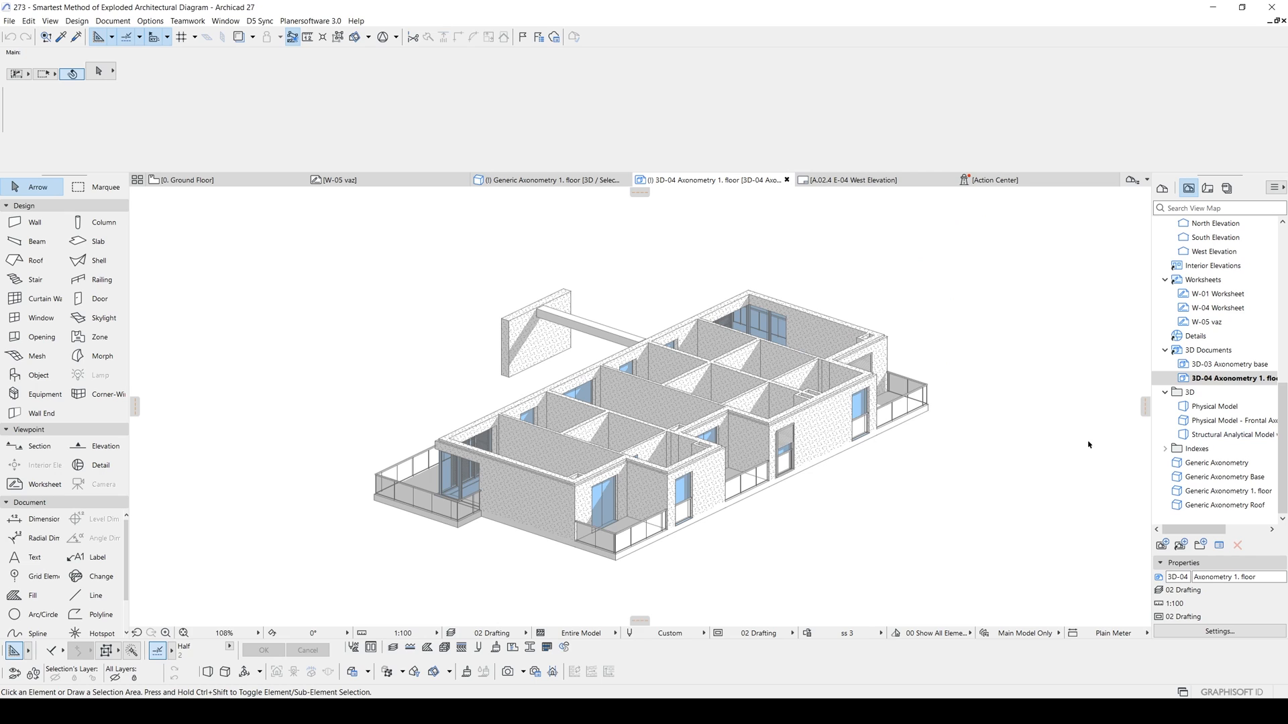
# Open the saved Generic Axonometry Roof view and create a new 3D document with ID 3D-05 named "Axonometry roof" from it
pyautogui.doubleClick(1227, 505)
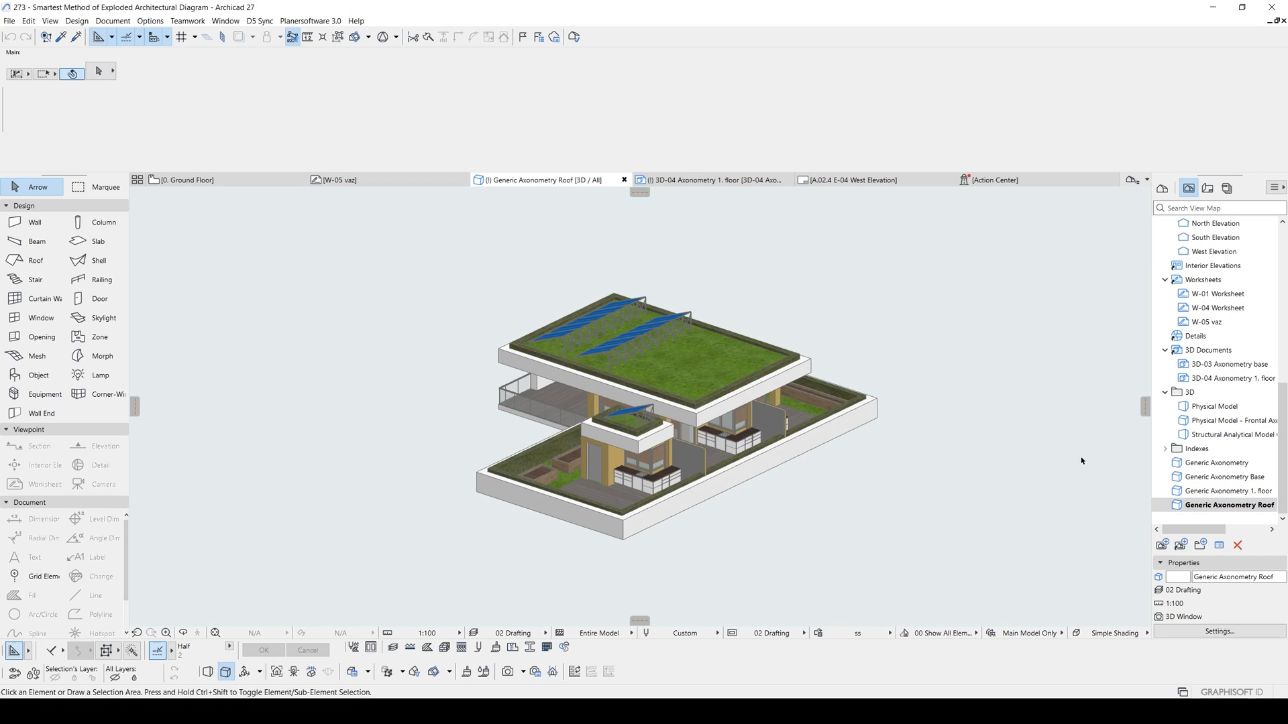
pyautogui.rightClick(1207, 506)
pyautogui.click(1180, 460)
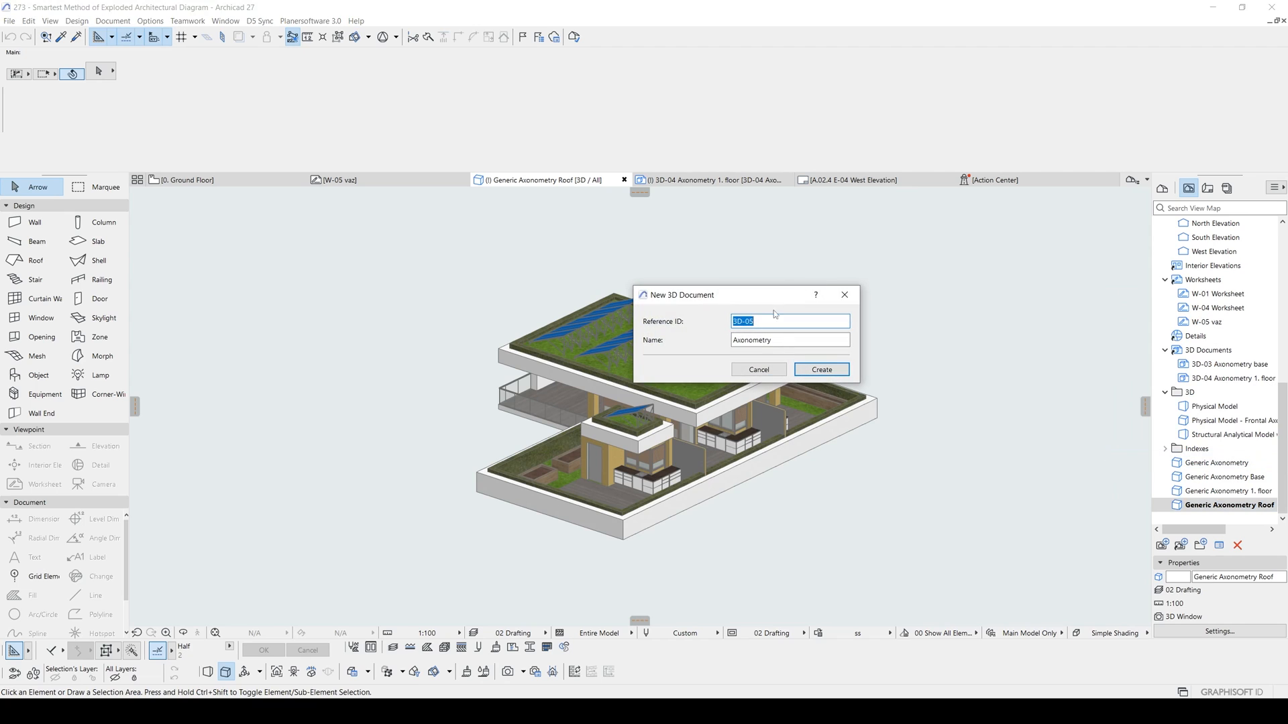
pyautogui.click(790, 340)
pyautogui.write('roof')
pyautogui.click(822, 370)
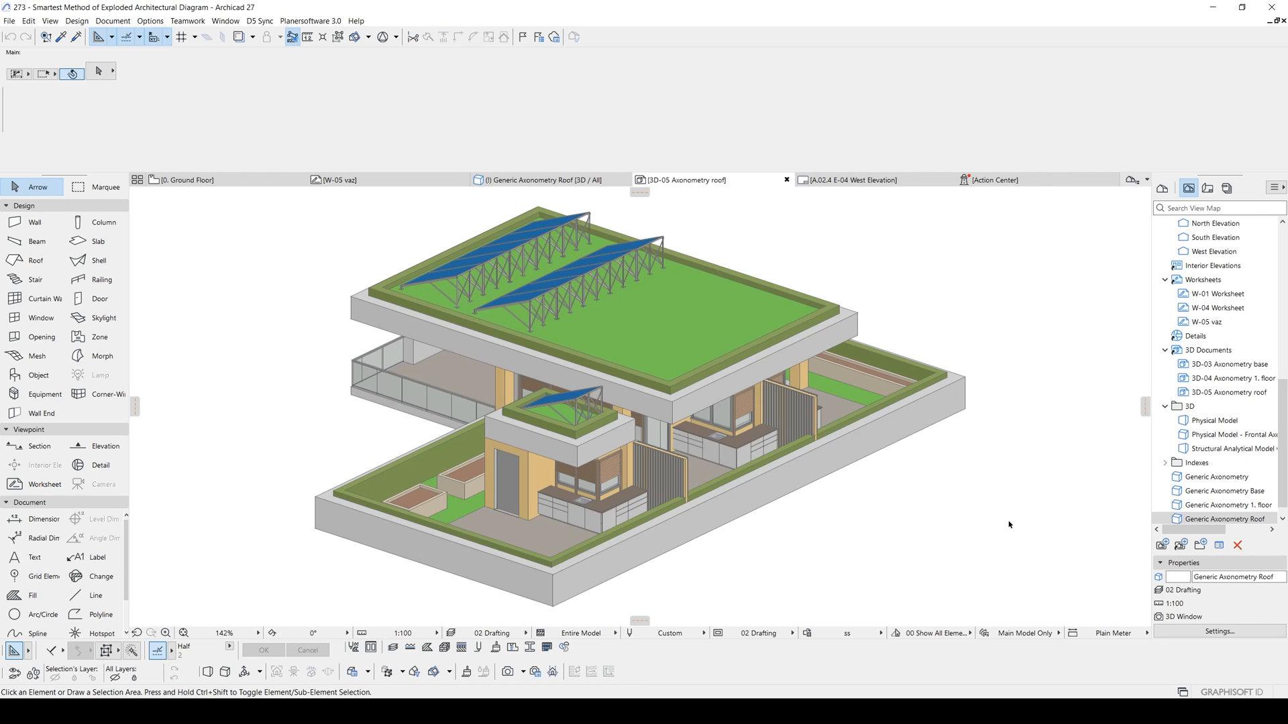
# Set the uncut fill of the 3D-05 Axonometry roof document to Uniform Pen - Color Fill, Non-Shaded, with the window background as fill color
pyautogui.click(1237, 392)
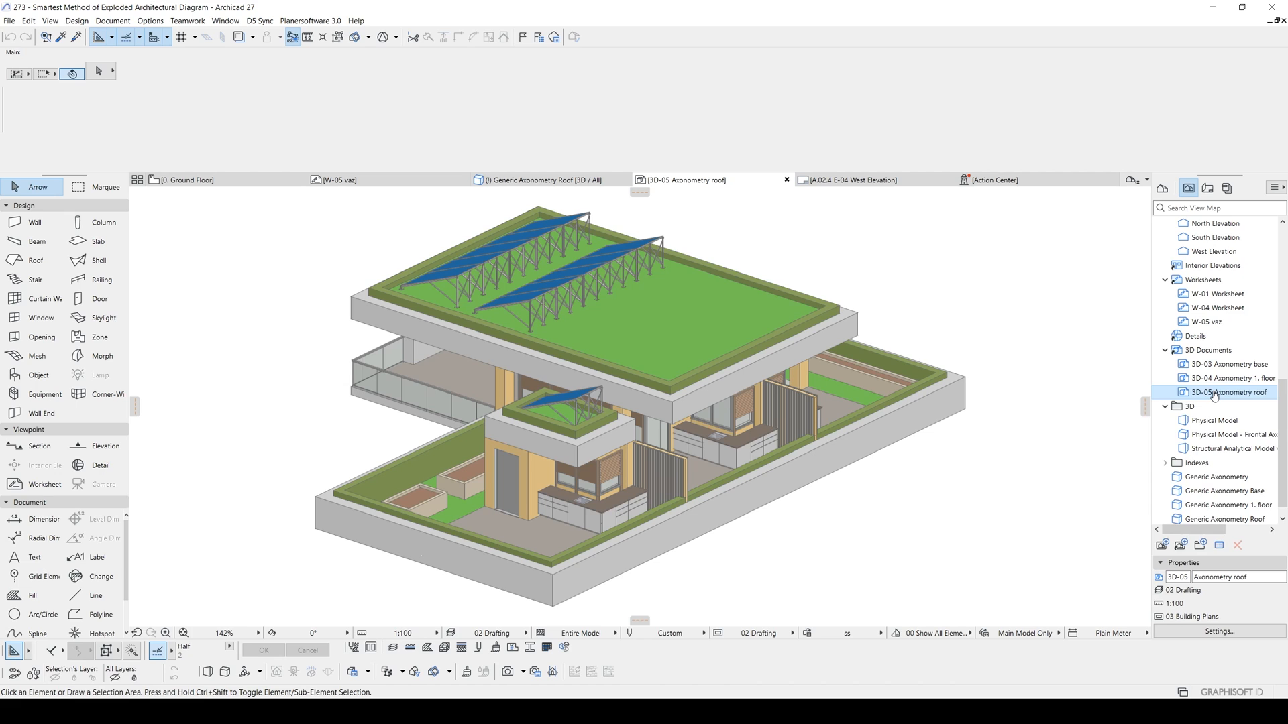
pyautogui.rightClick(1216, 395)
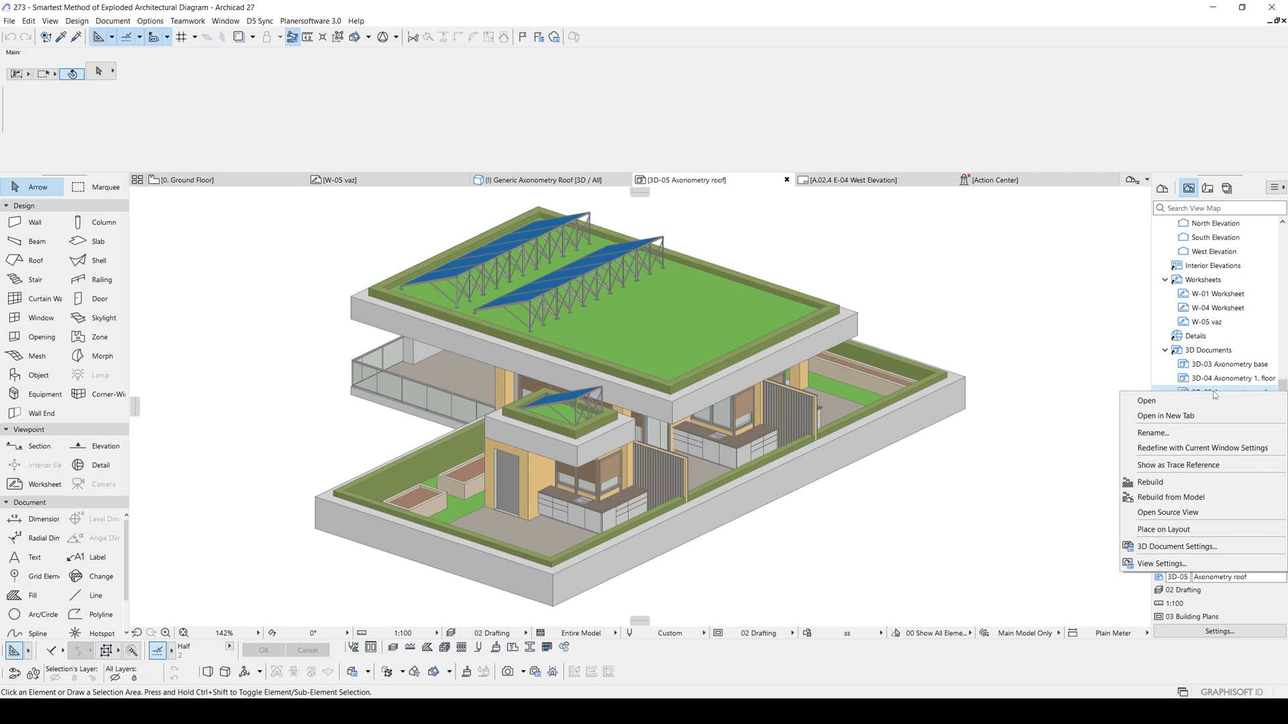
pyautogui.click(1176, 548)
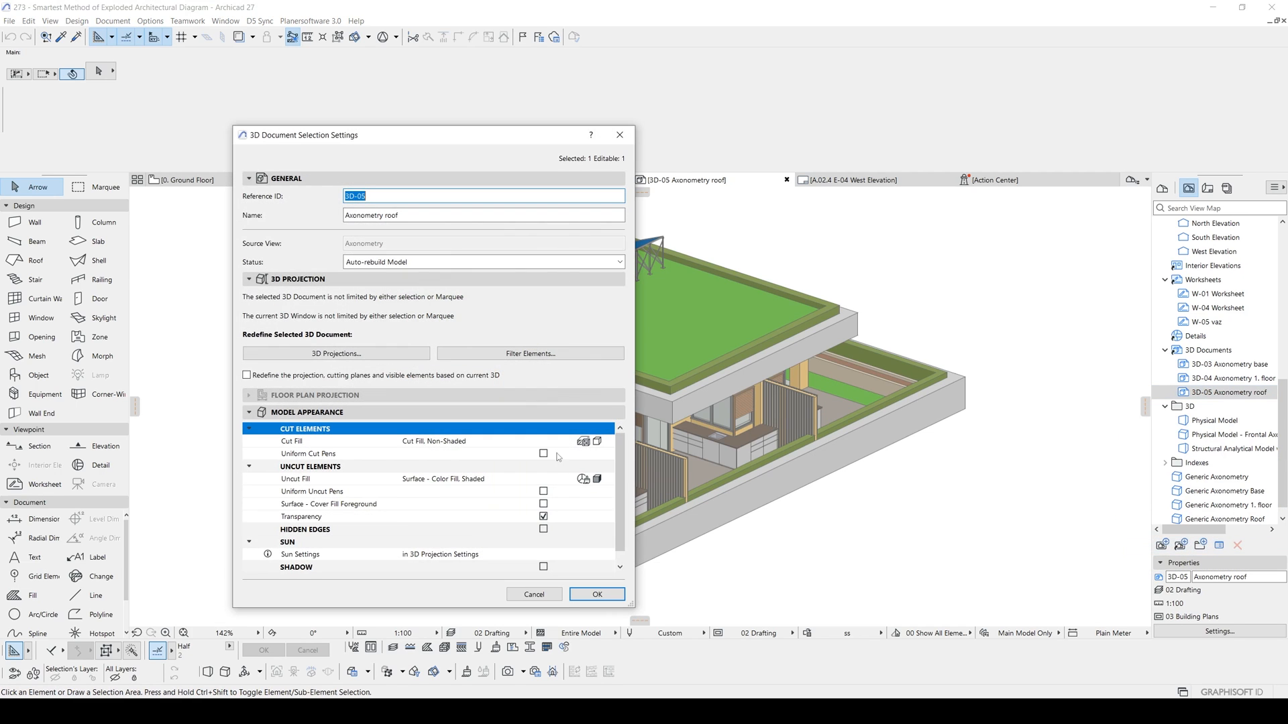
pyautogui.click(608, 480)
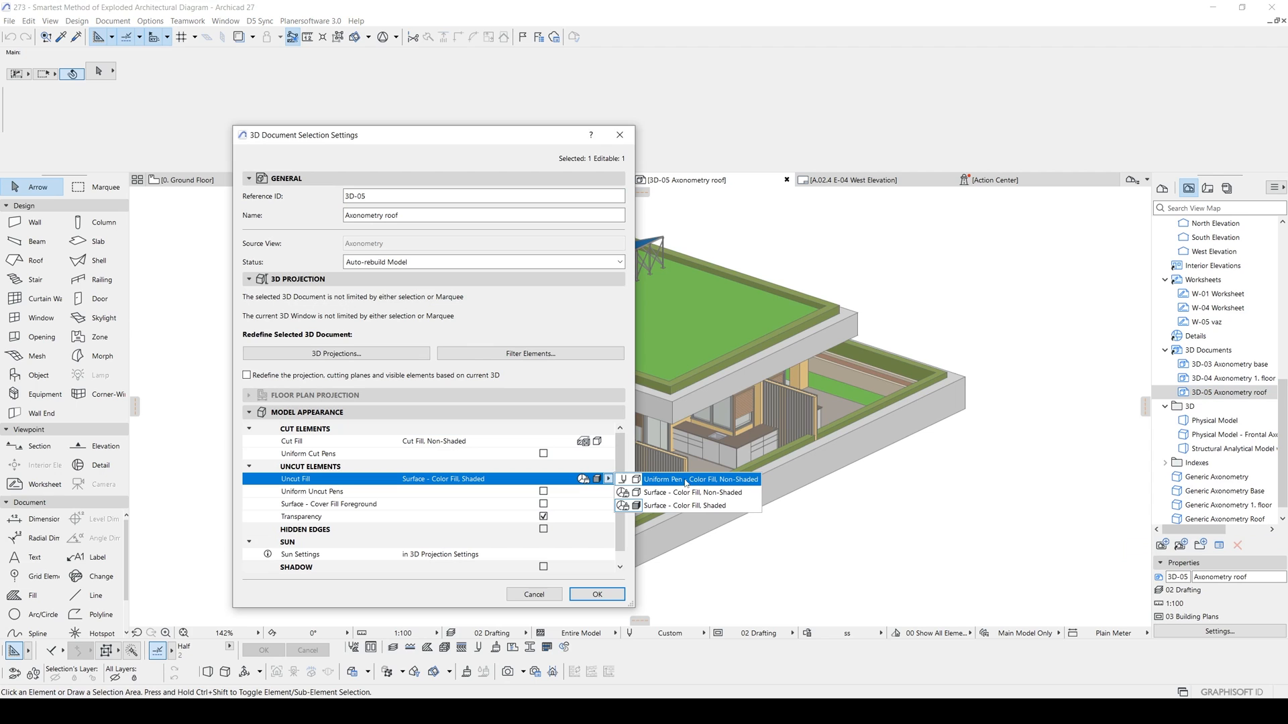
pyautogui.click(630, 481)
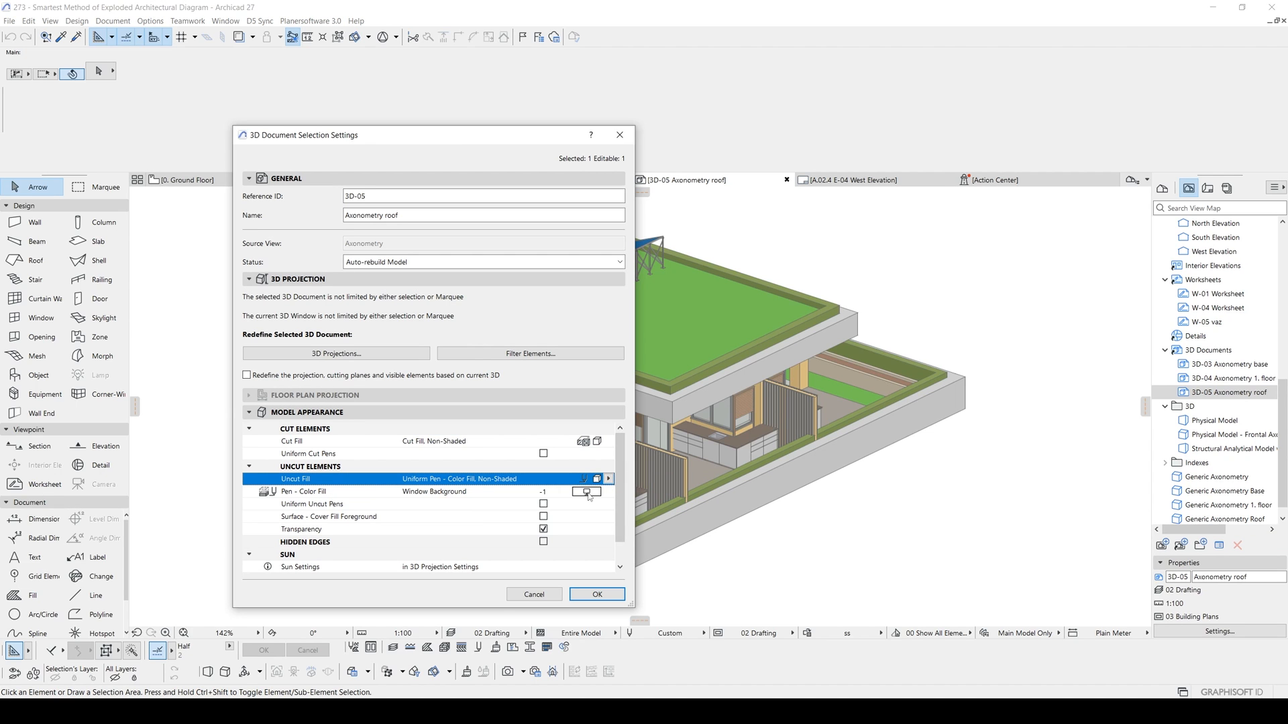
pyautogui.click(596, 595)
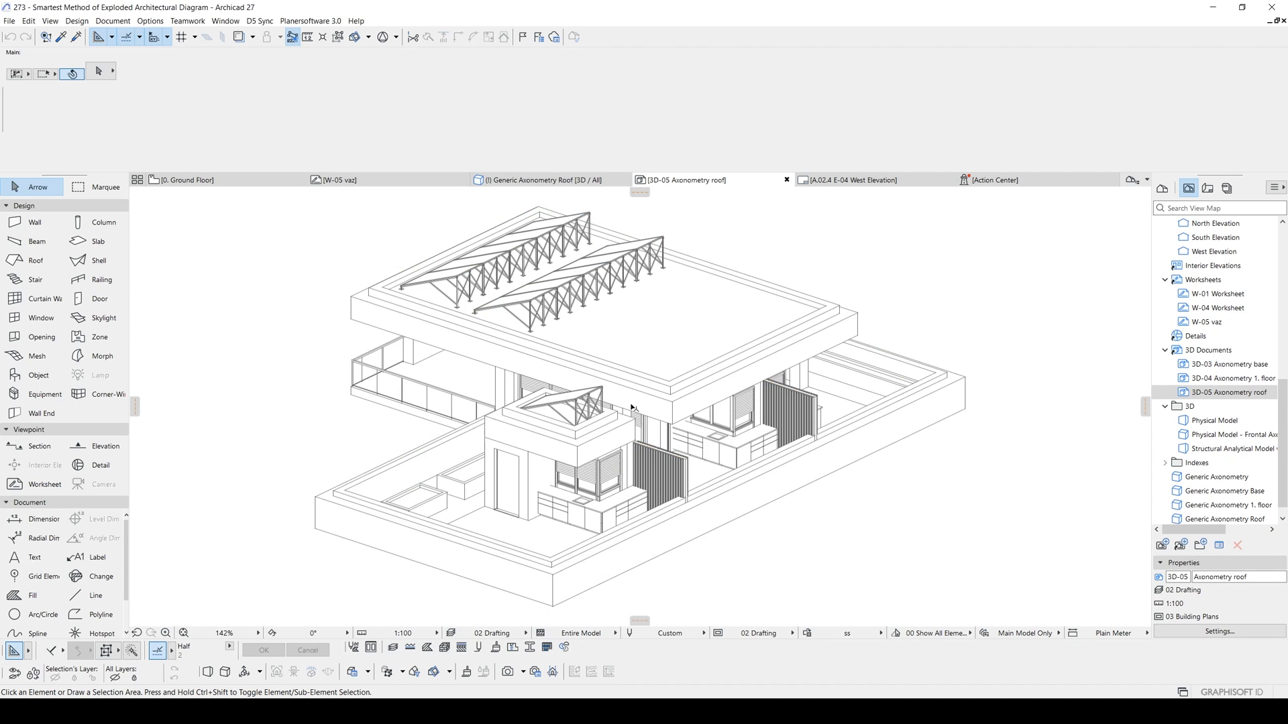
# Turn on sun shadows in the document settings of the 3D-05 Axonometry roof 3D document
pyautogui.rightClick(1204, 392)
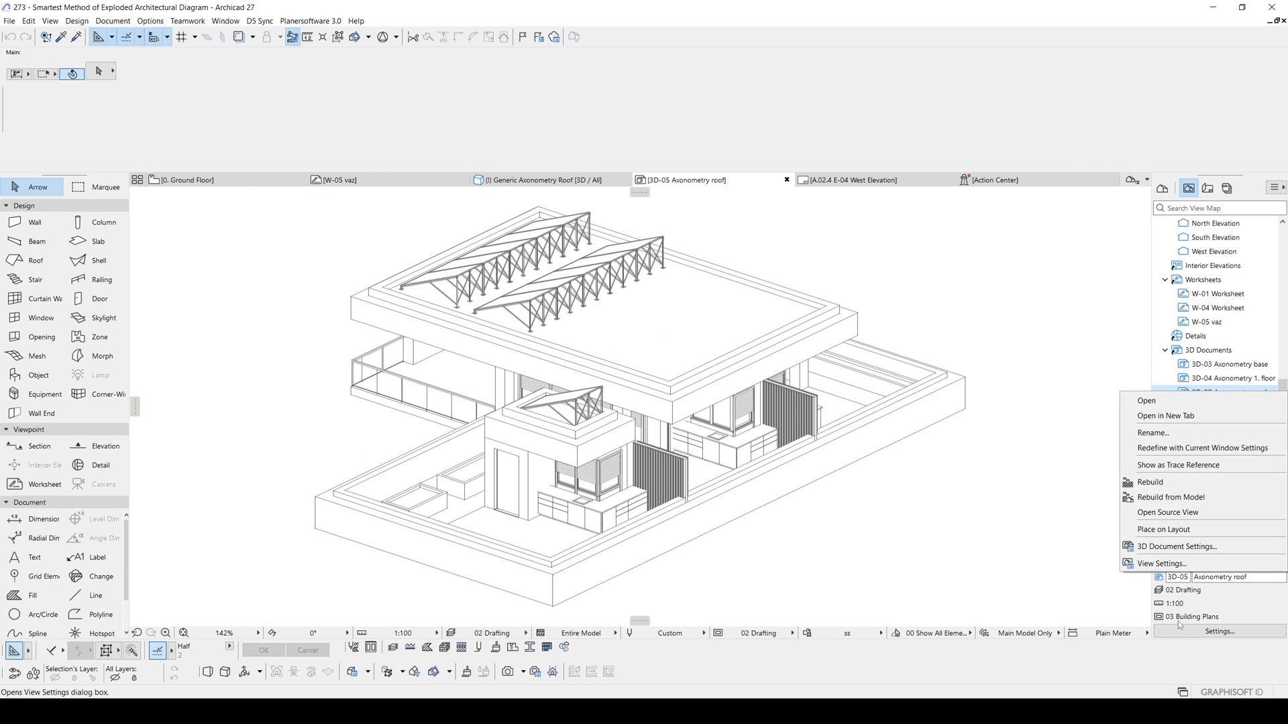
pyautogui.click(1166, 565)
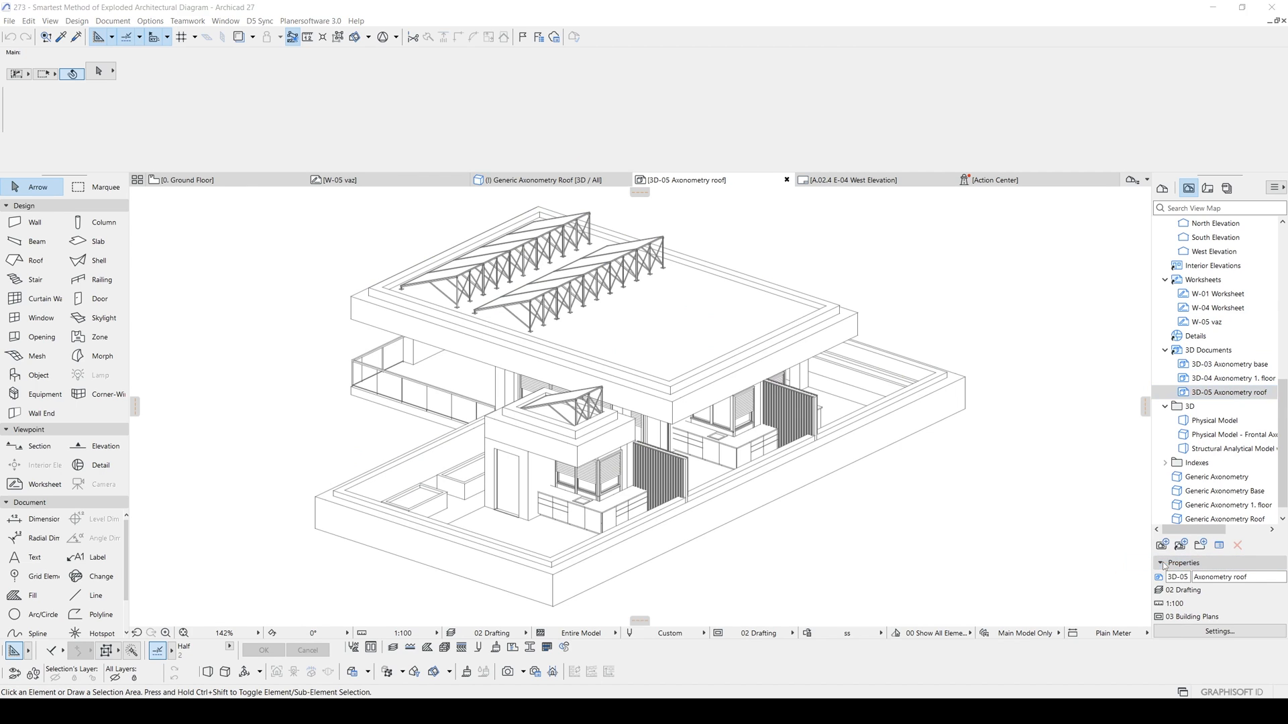
pyautogui.press('Escape')
pyautogui.rightClick(1197, 417)
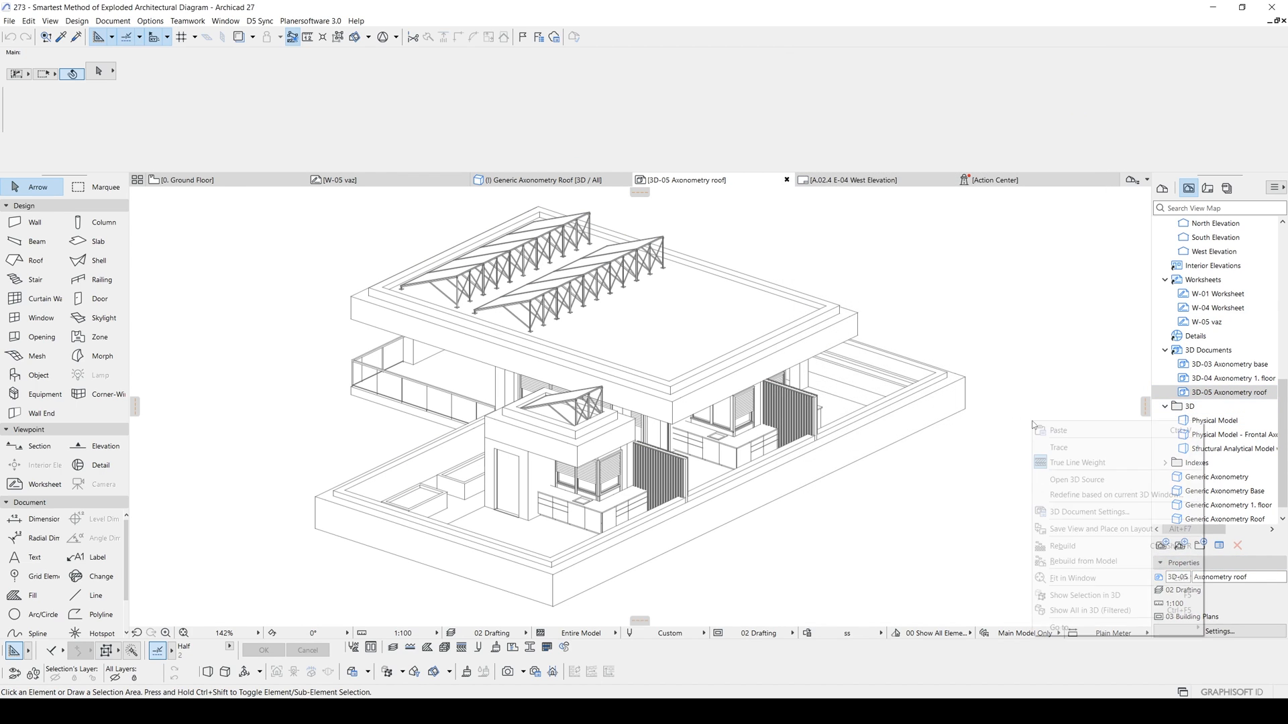
pyautogui.click(1088, 514)
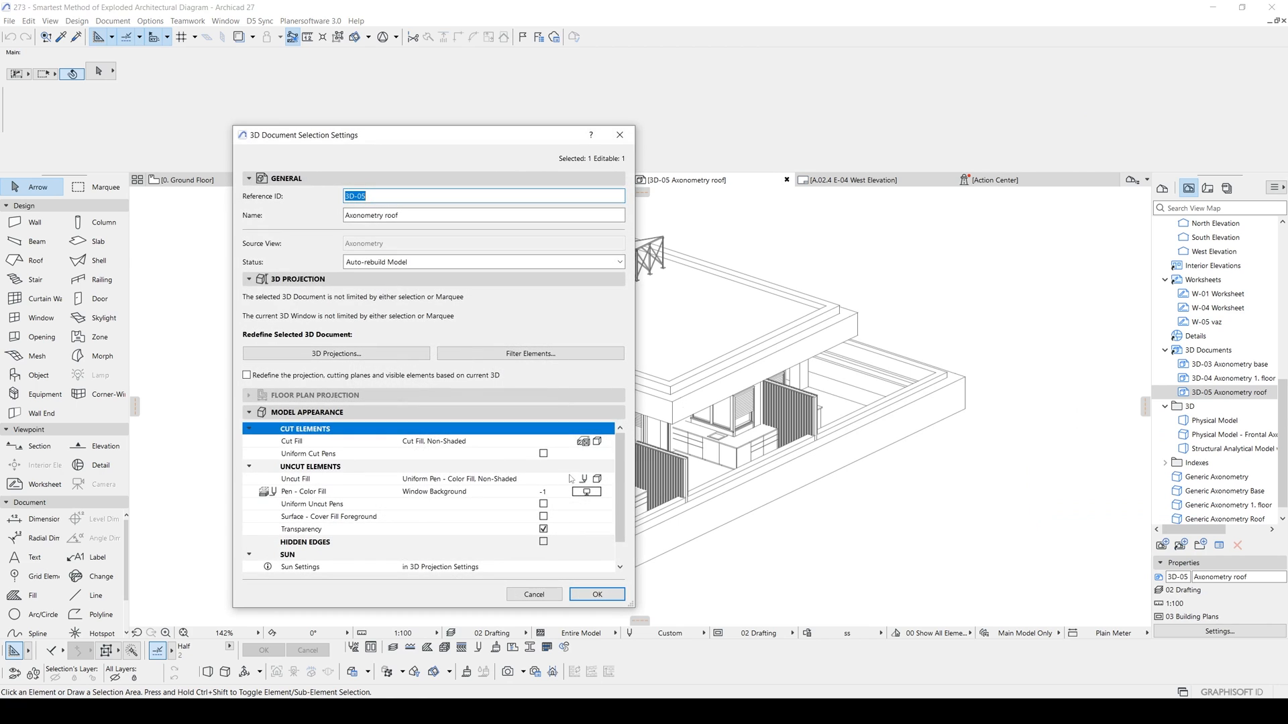
pyautogui.scroll(-2, 491, 536)
pyautogui.click(541, 553)
pyautogui.click(584, 594)
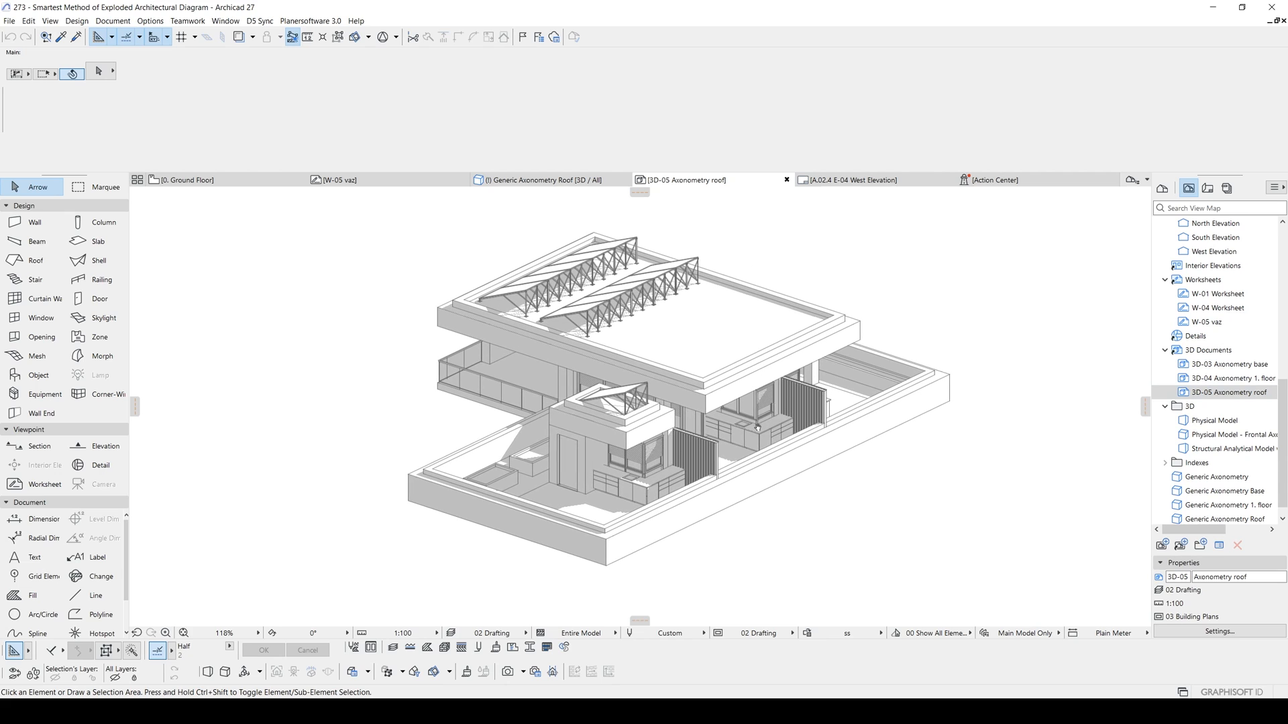
# Apply the "ss 2" graphic override to the roof axonometry and update its saved 3D-05 view with the current window settings
pyautogui.click(848, 634)
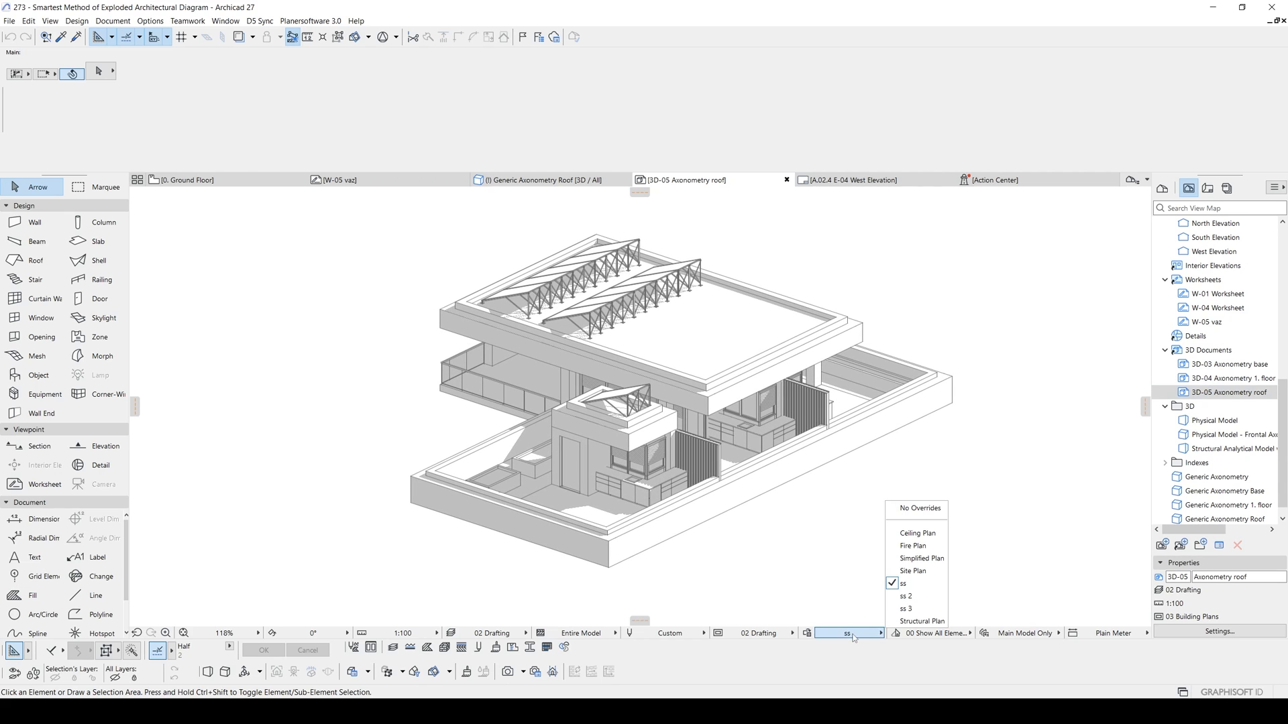
pyautogui.click(906, 596)
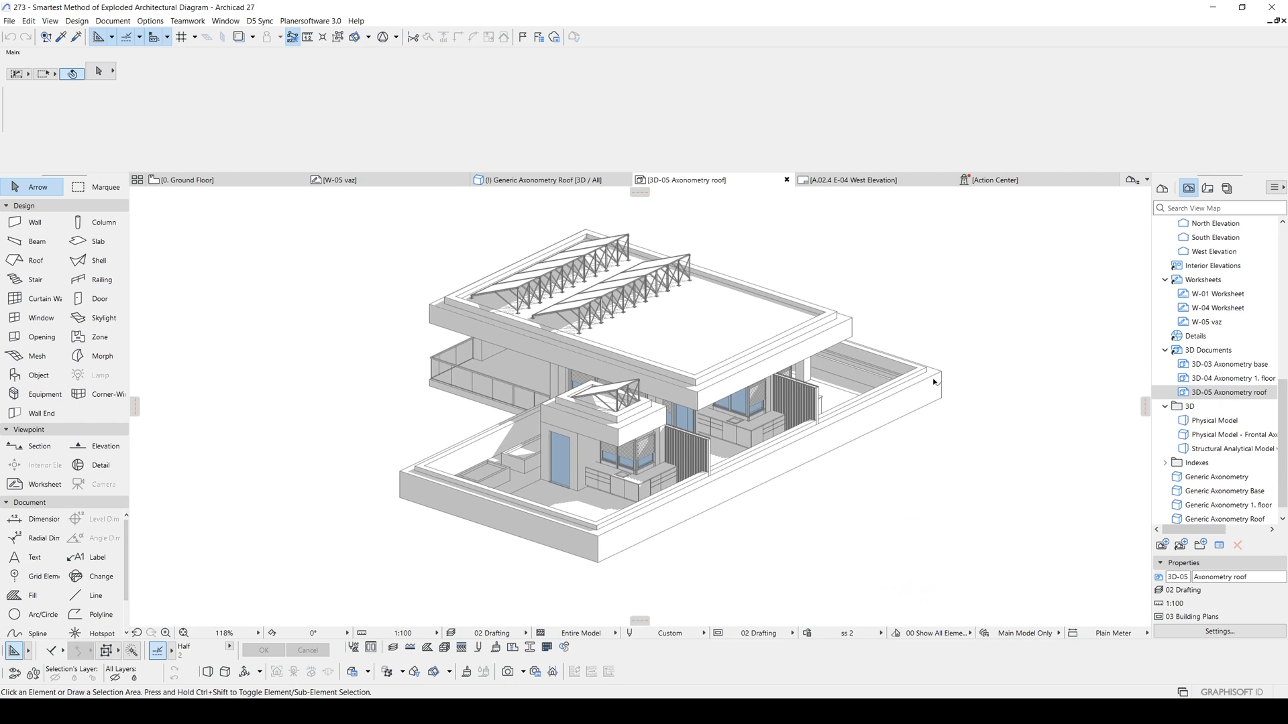
pyautogui.click(1220, 632)
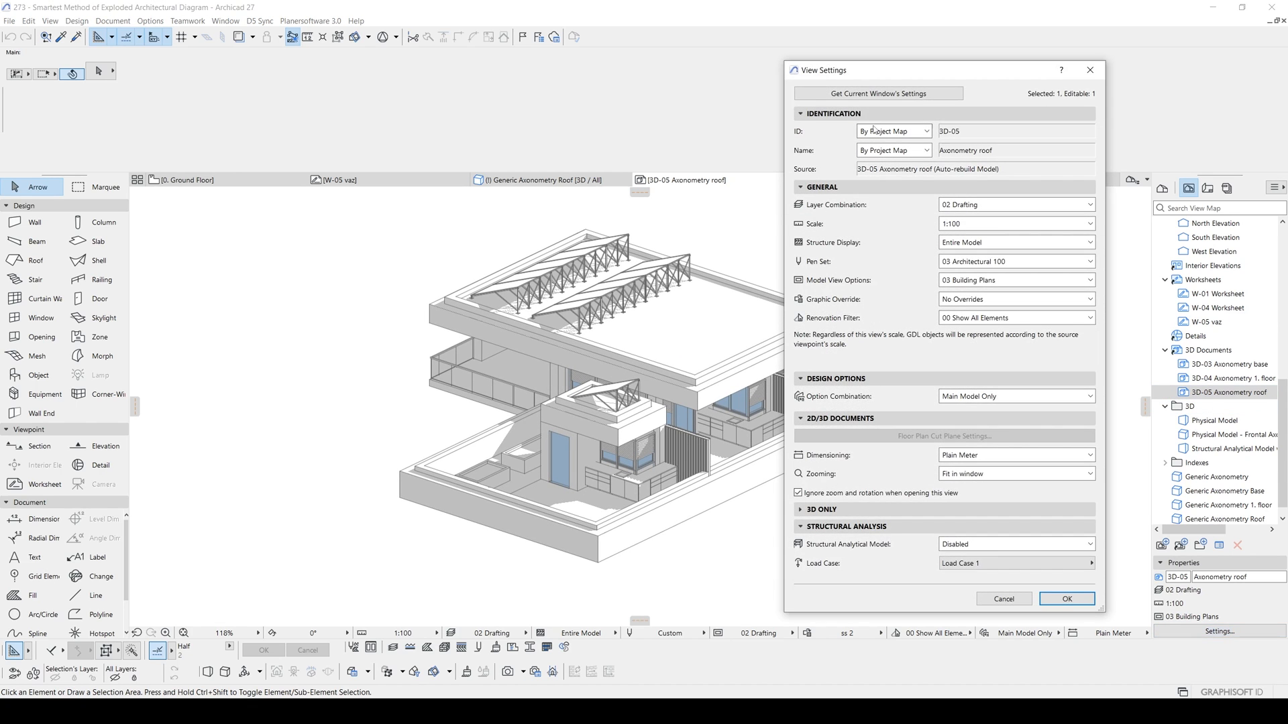
pyautogui.click(1066, 599)
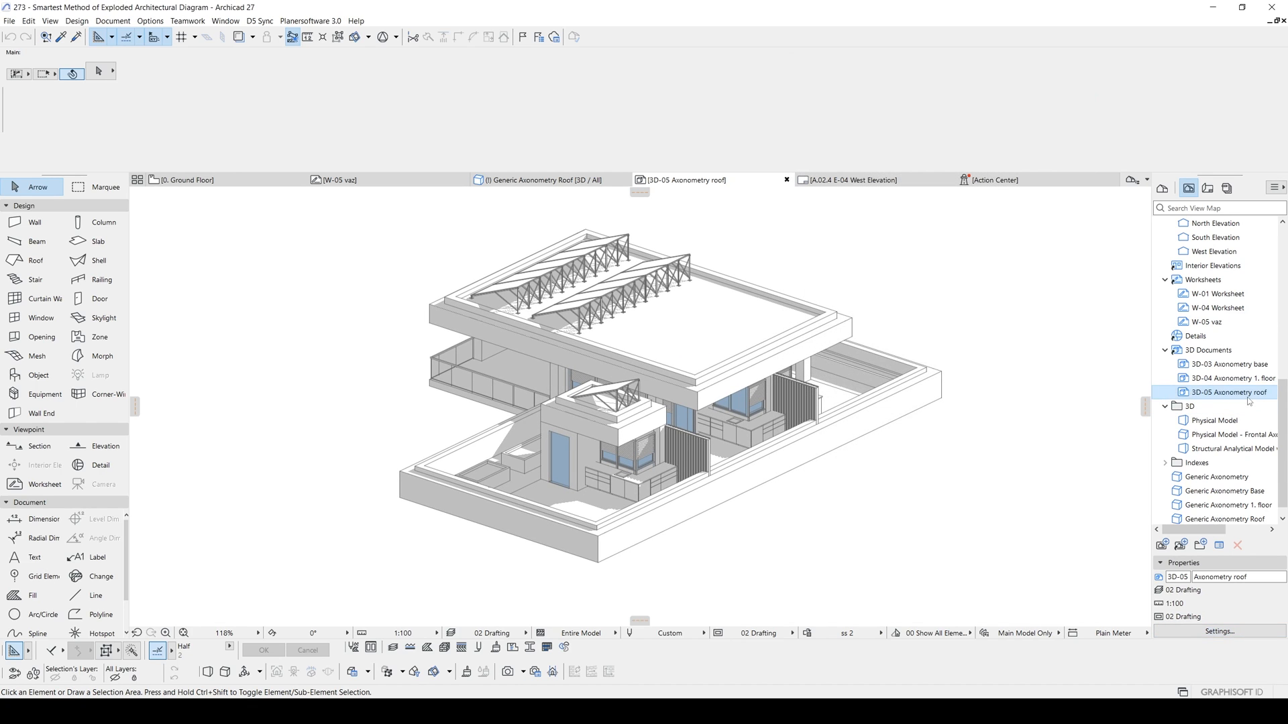
pyautogui.click(1248, 379)
pyautogui.doubleClick(1247, 381)
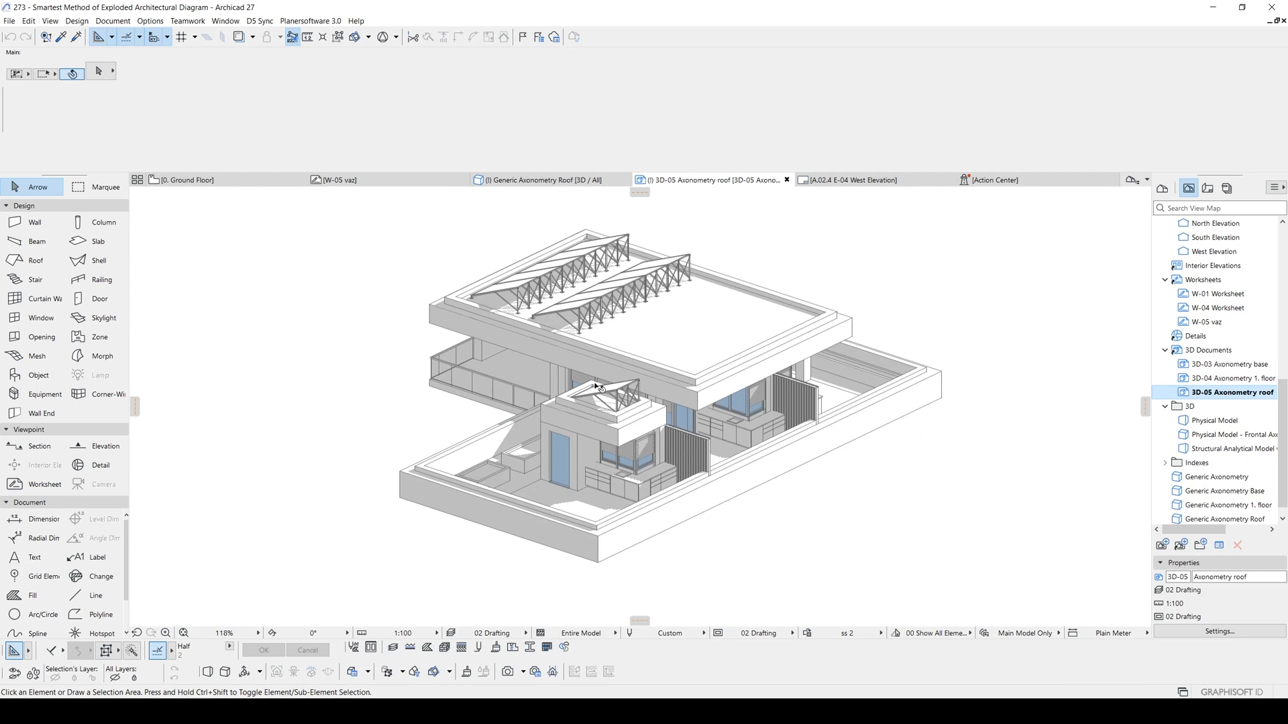
# Create a new layout under A.02 Elevations in the layout book, using the A2 Landscape master
pyautogui.click(1227, 188)
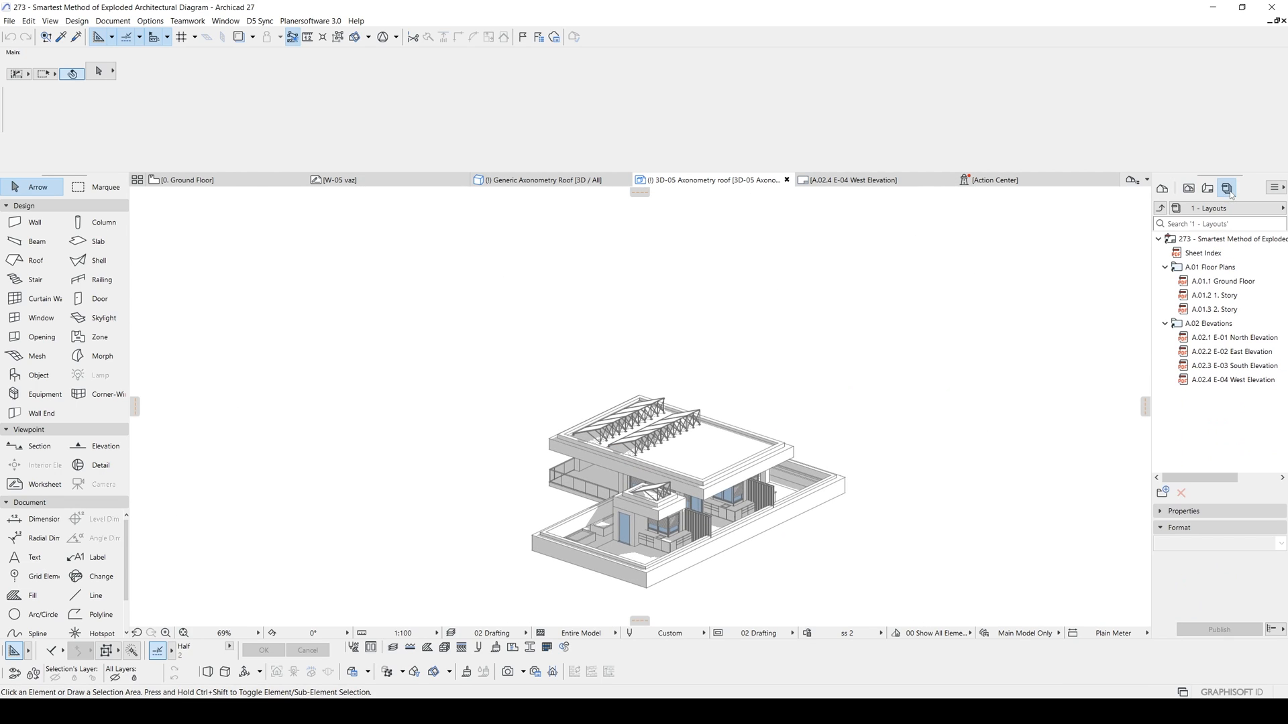
pyautogui.click(1200, 188)
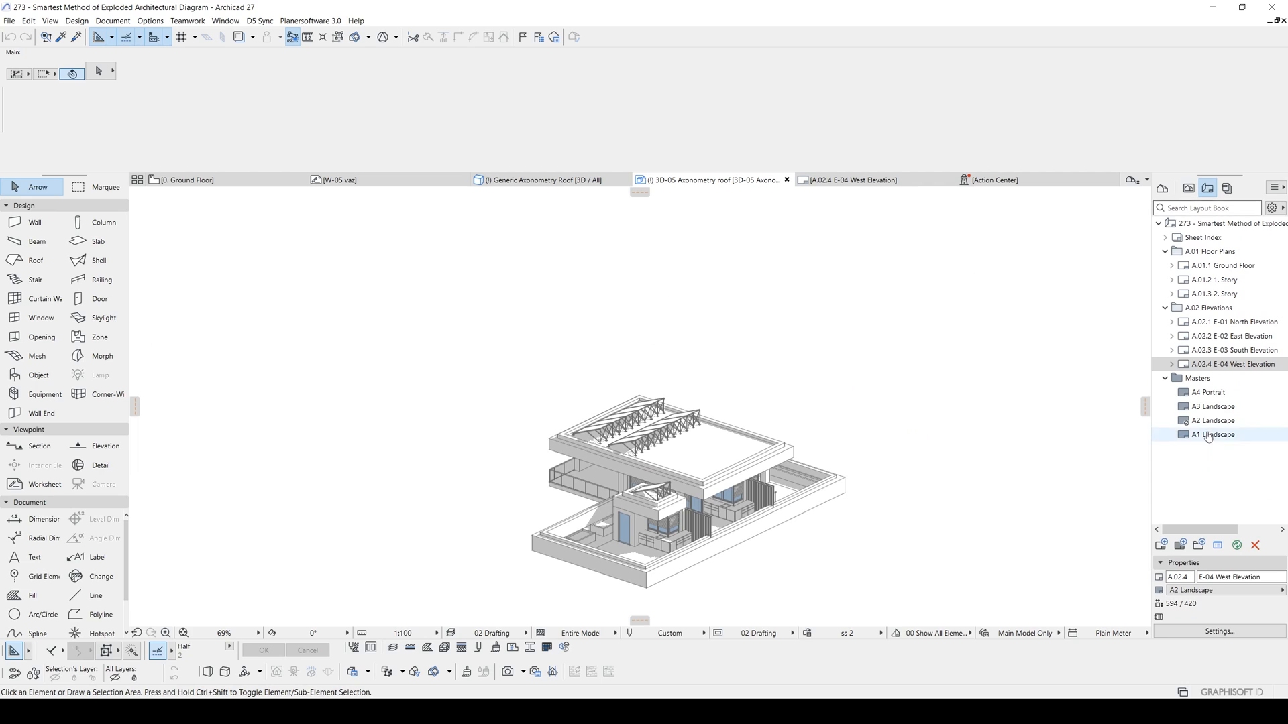
pyautogui.click(1161, 546)
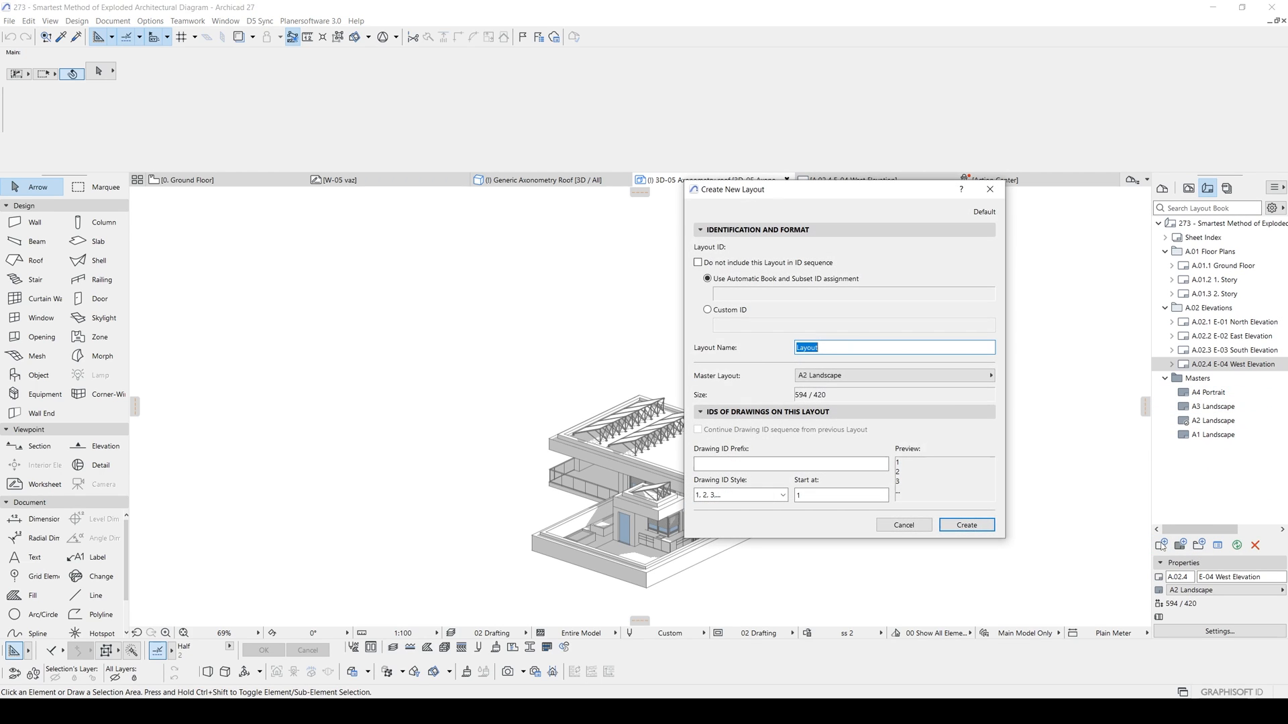
pyautogui.click(821, 376)
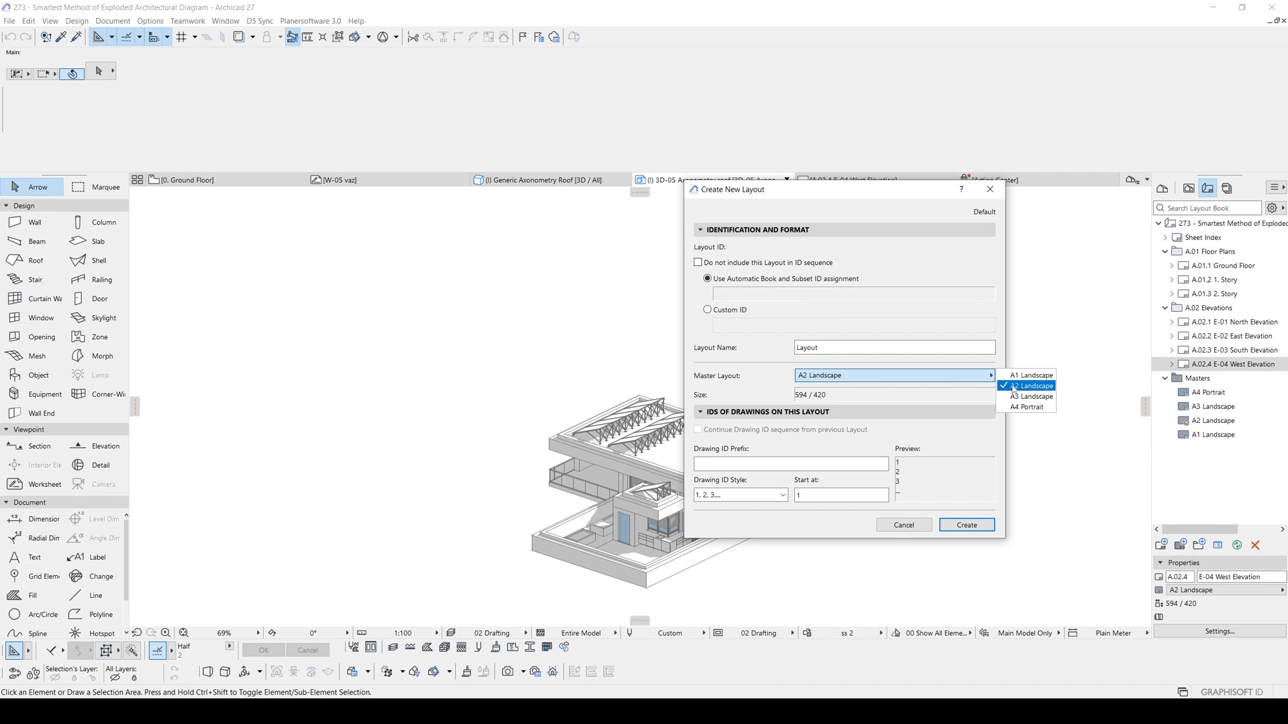
pyautogui.click(847, 377)
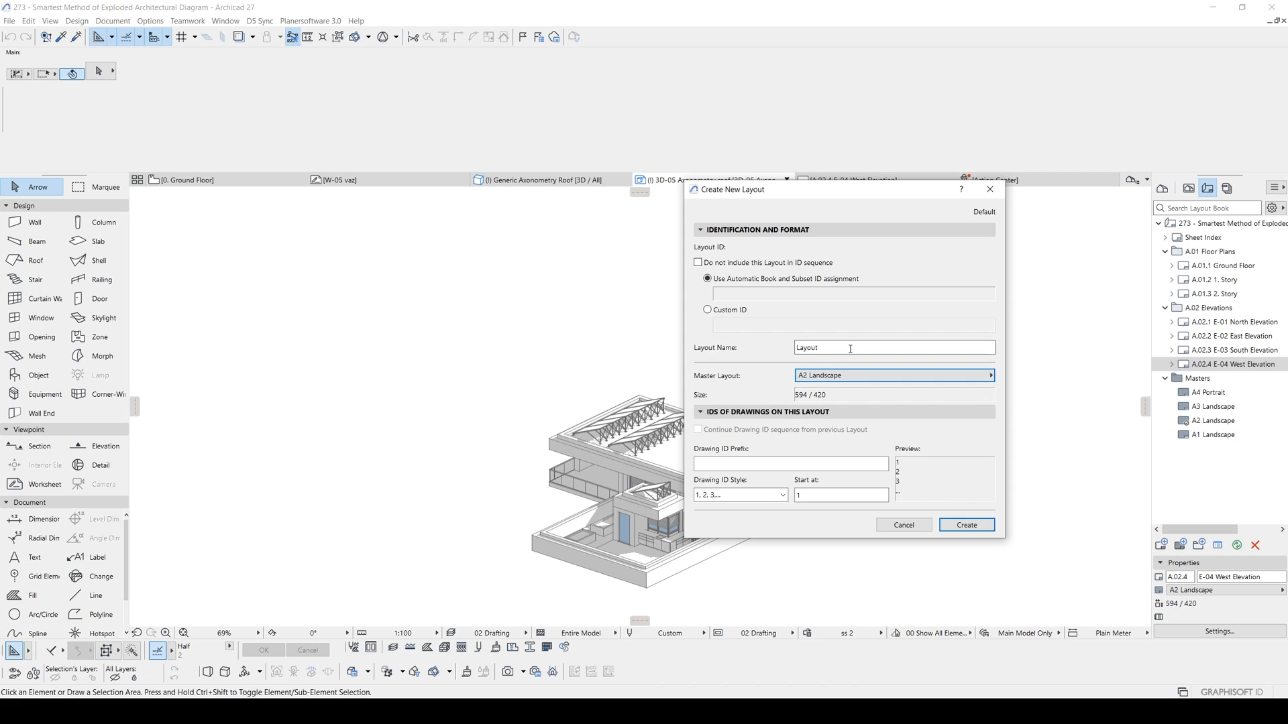
pyautogui.click(967, 525)
pyautogui.moveTo(779, 396); pyautogui.dragTo(782, 397, button='middle')
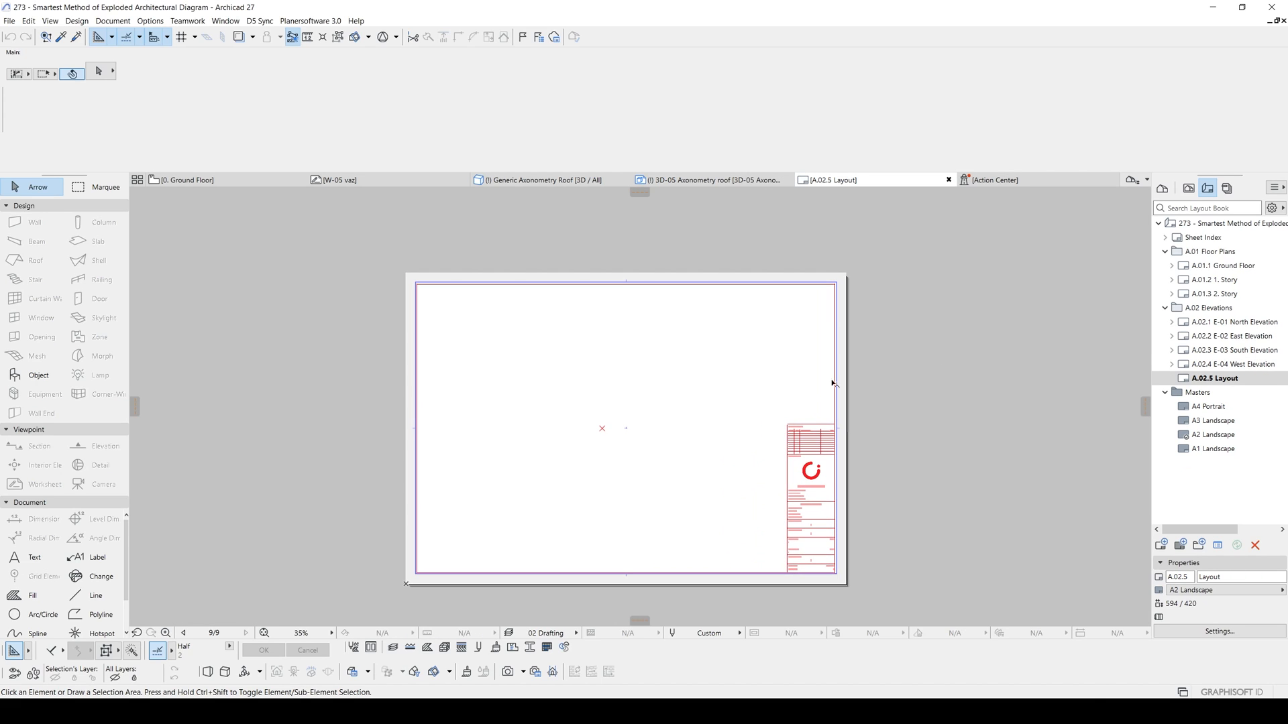
pyautogui.click(1222, 591)
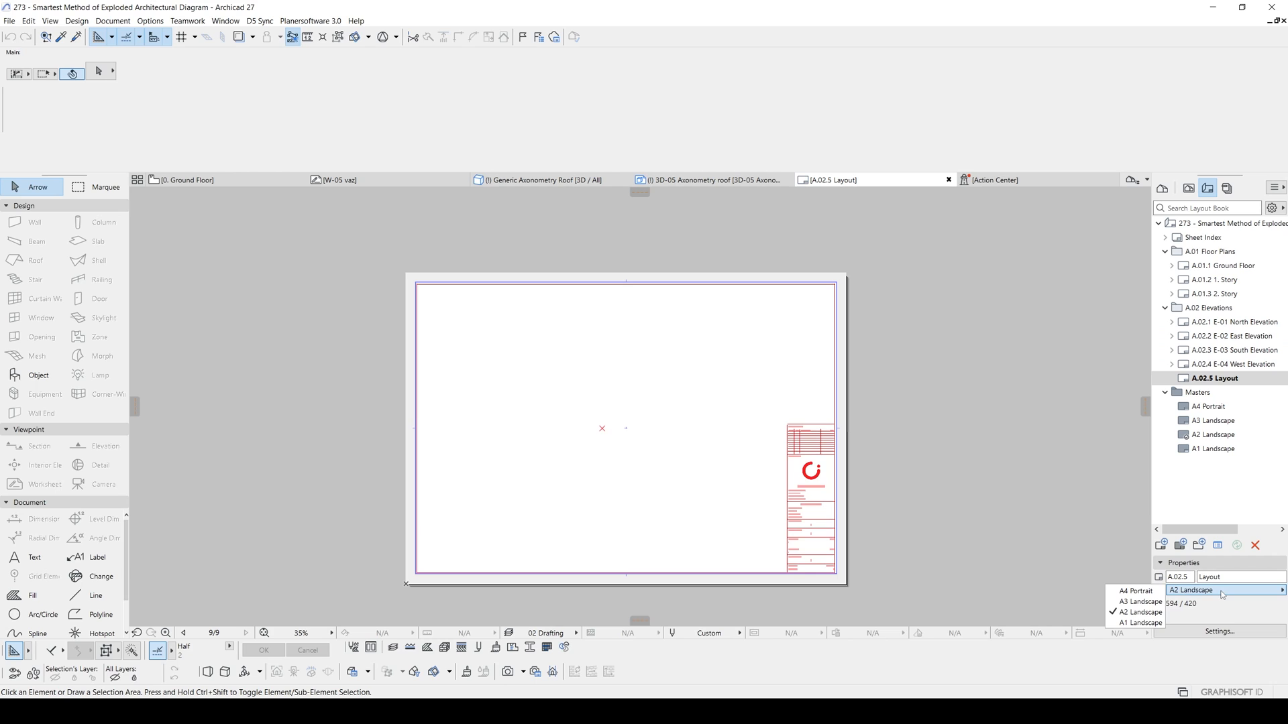
pyautogui.click(1222, 593)
pyautogui.click(1219, 631)
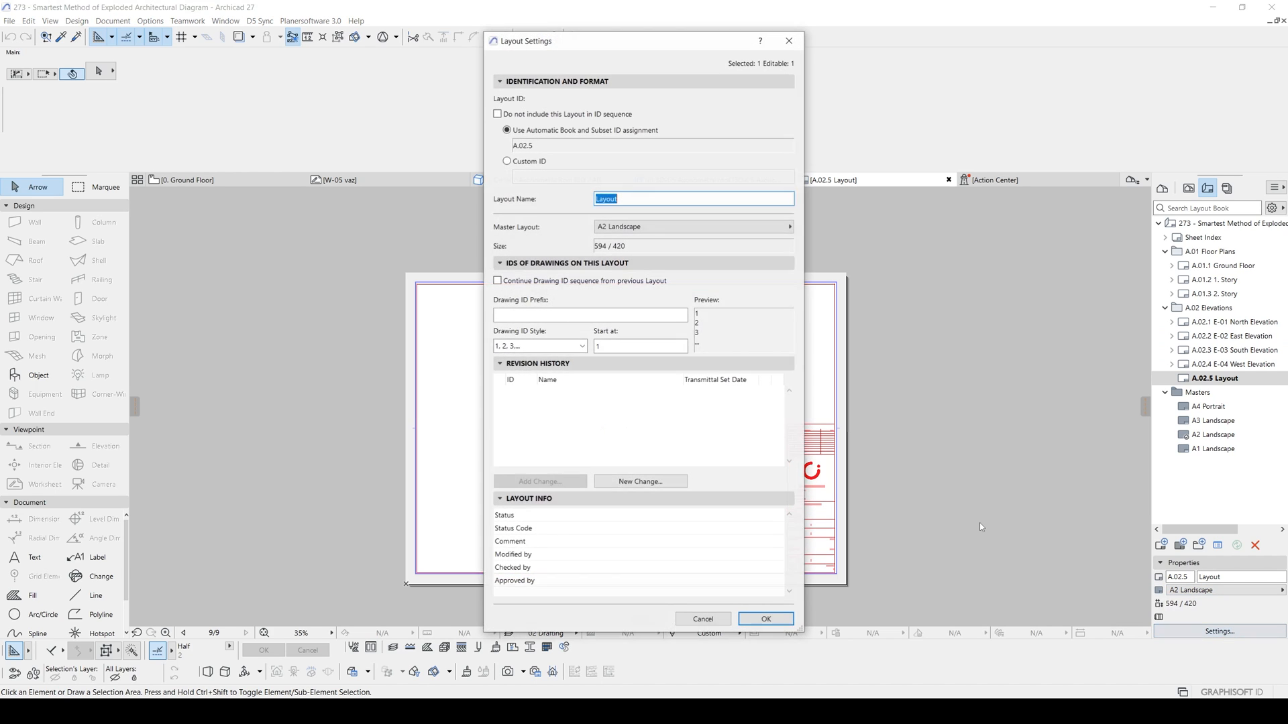
pyautogui.click(656, 228)
pyautogui.press('Escape')
pyautogui.press('Escape')
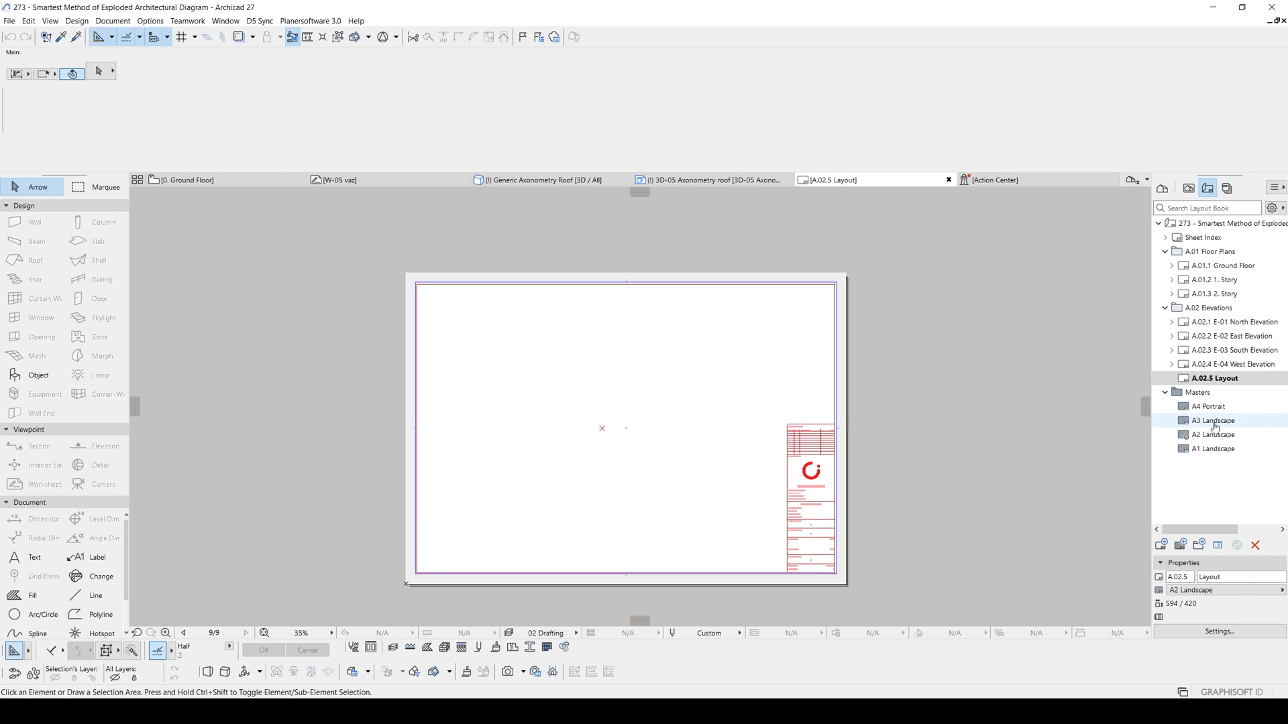
# Create a new master layout named "A2 Portrait" with the A2 (ISO) - Metric size in portrait orientation
pyautogui.click(1196, 435)
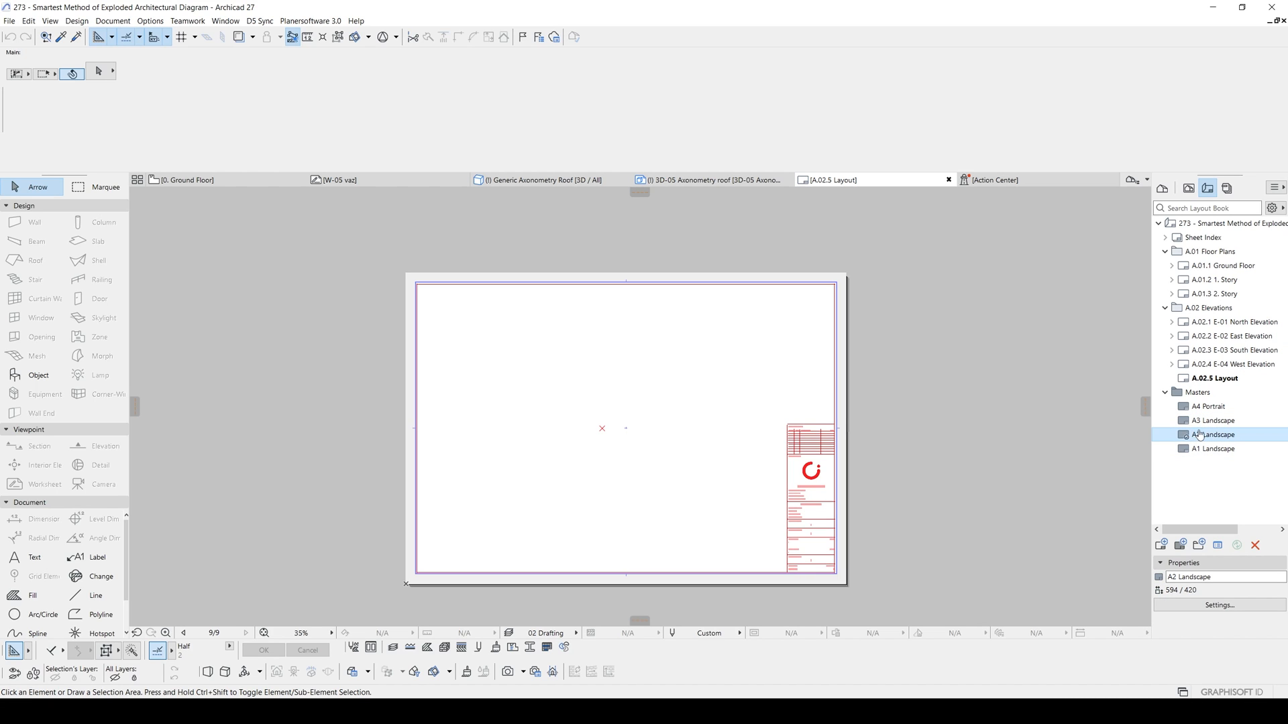
pyautogui.click(1180, 545)
pyautogui.click(572, 206)
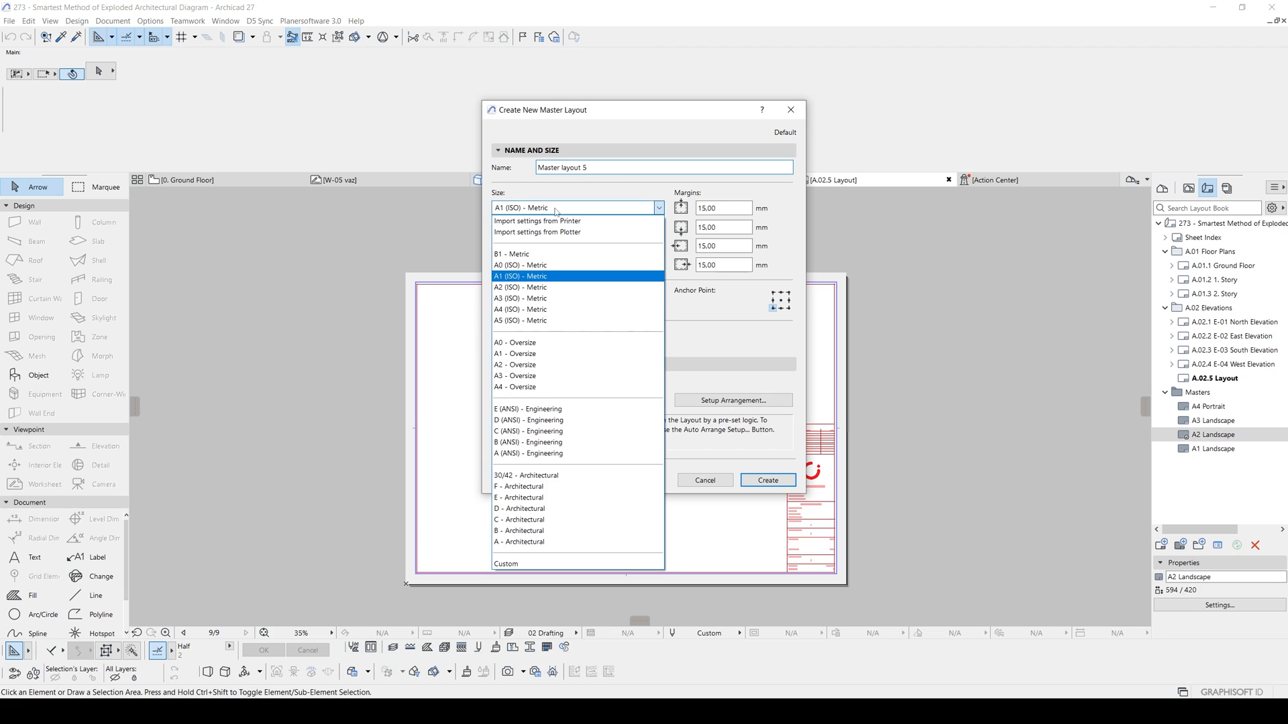
pyautogui.click(520, 289)
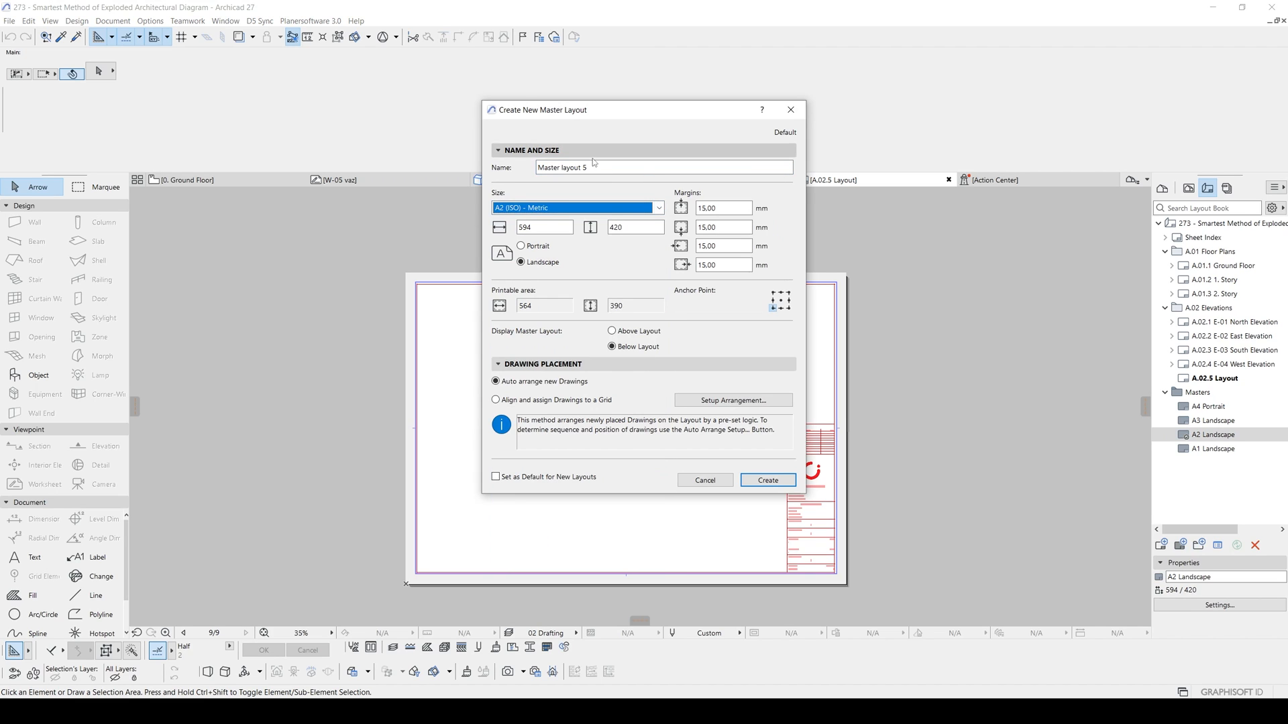
pyautogui.tripleClick(621, 166)
pyautogui.write('ait')
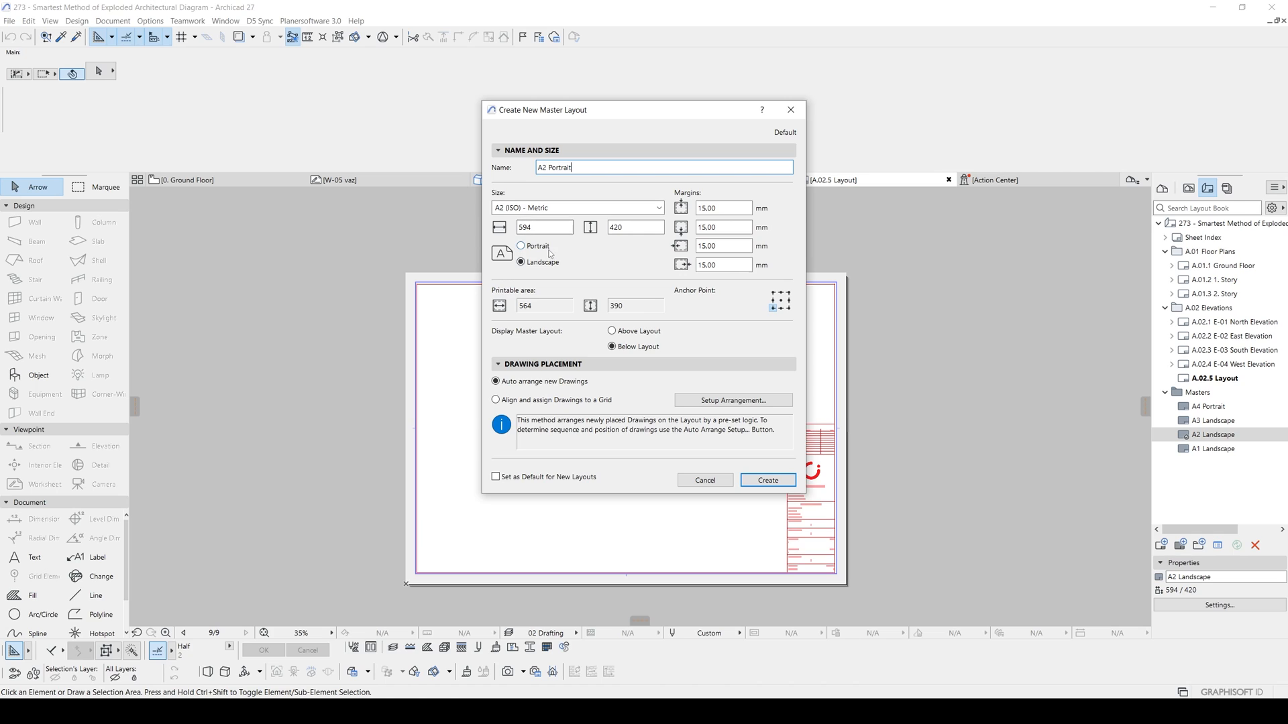
pyautogui.click(521, 246)
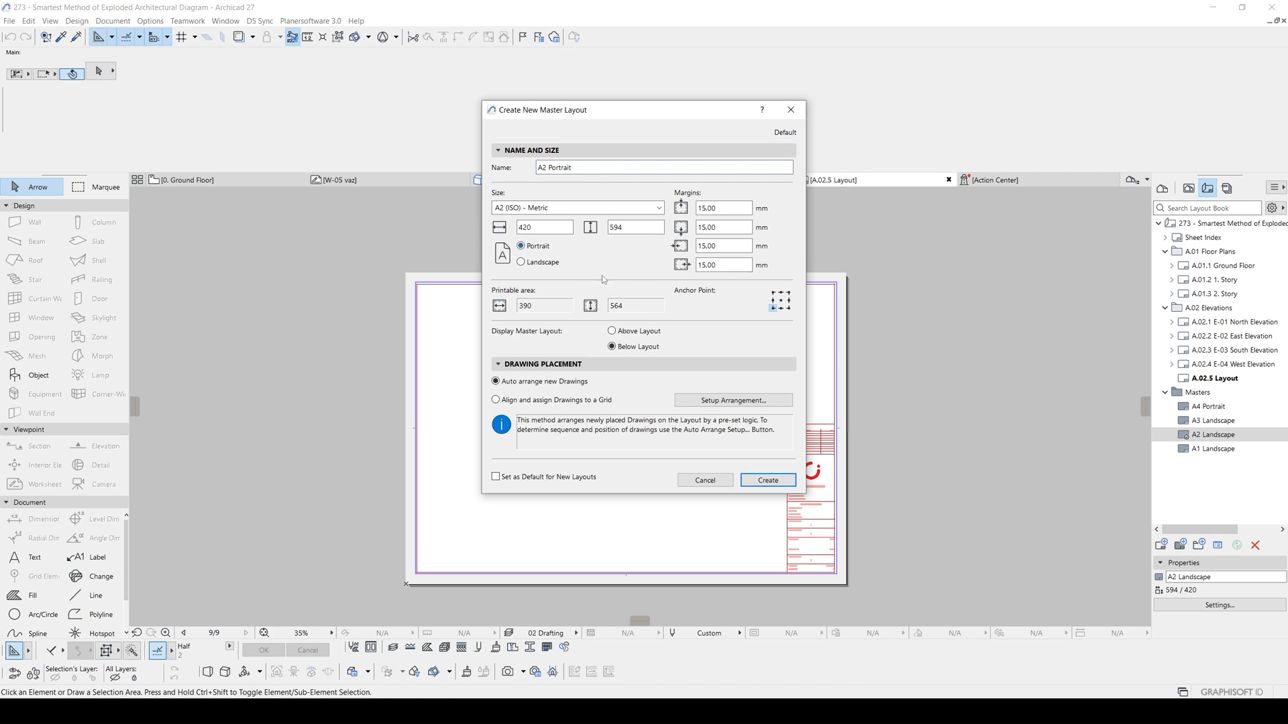
pyautogui.click(763, 485)
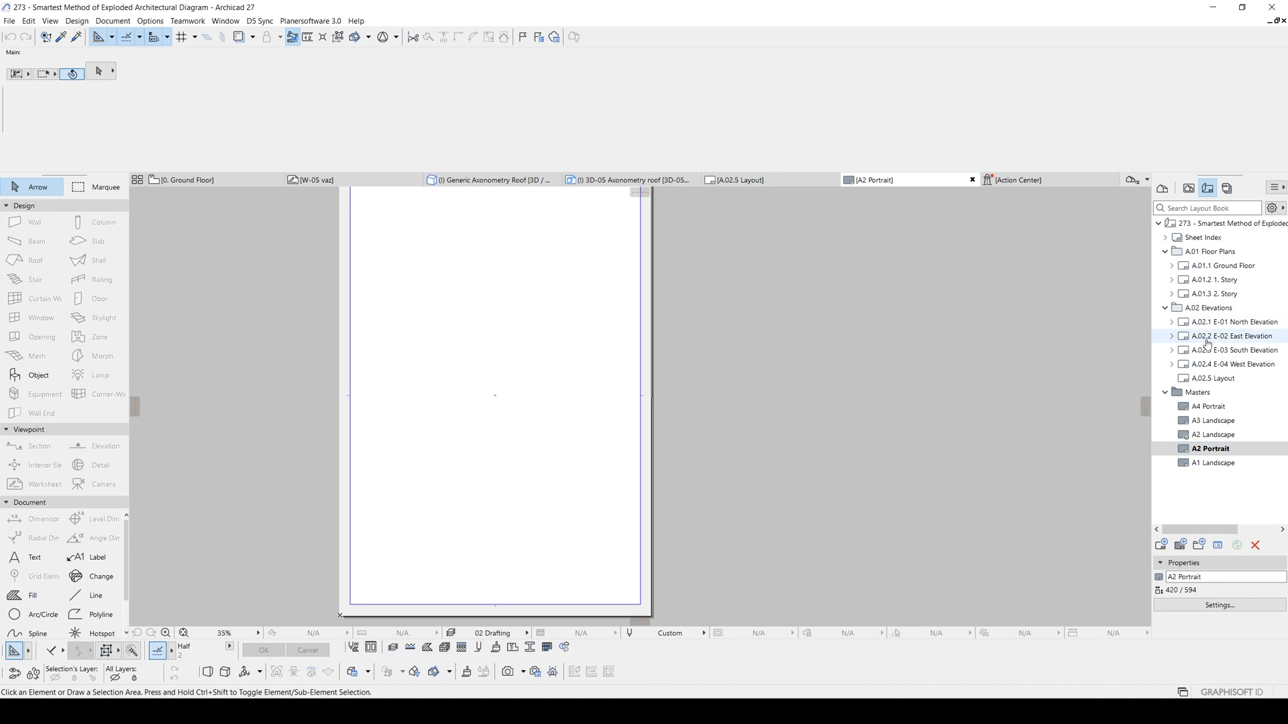
# Open the A.02.5 Layout and assign it the A2 Portrait master layout
pyautogui.doubleClick(1213, 379)
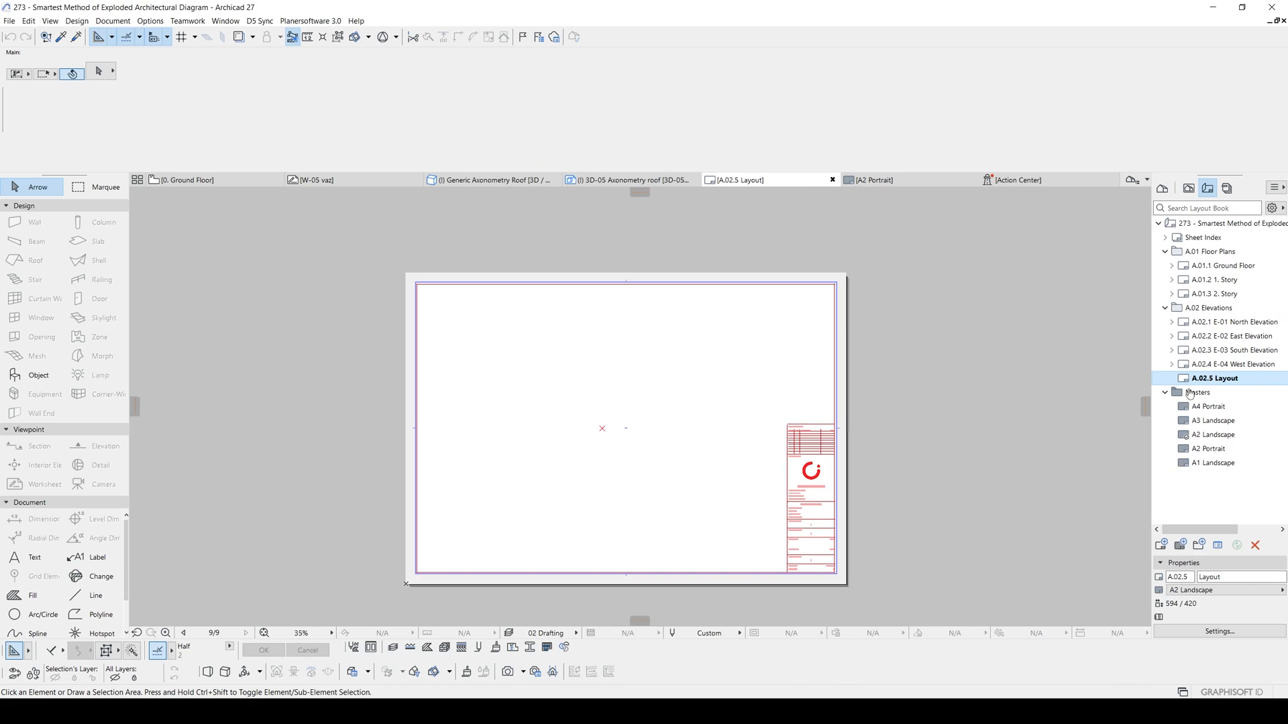
pyautogui.click(1208, 590)
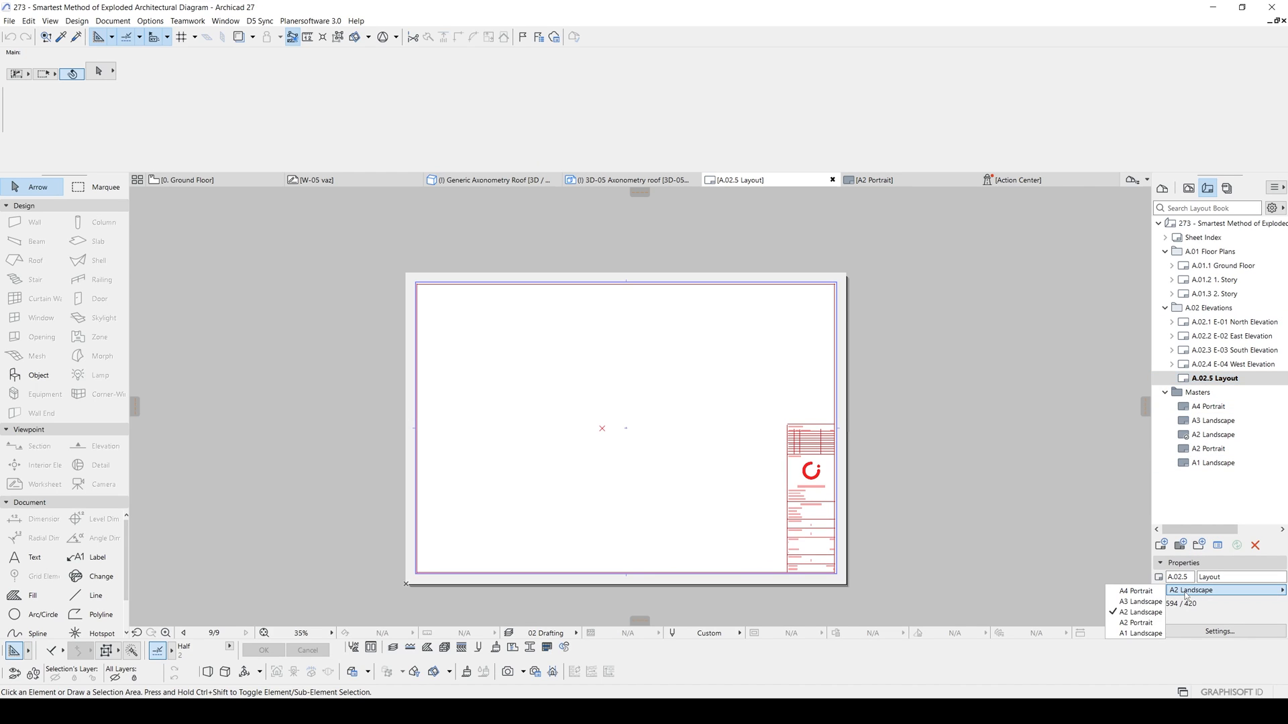
pyautogui.click(1131, 624)
pyautogui.scroll(-2, 702, 294)
pyautogui.moveTo(682, 345); pyautogui.dragTo(779, 450, button='middle')
pyautogui.moveTo(707, 432); pyautogui.dragTo(726, 372, button='middle')
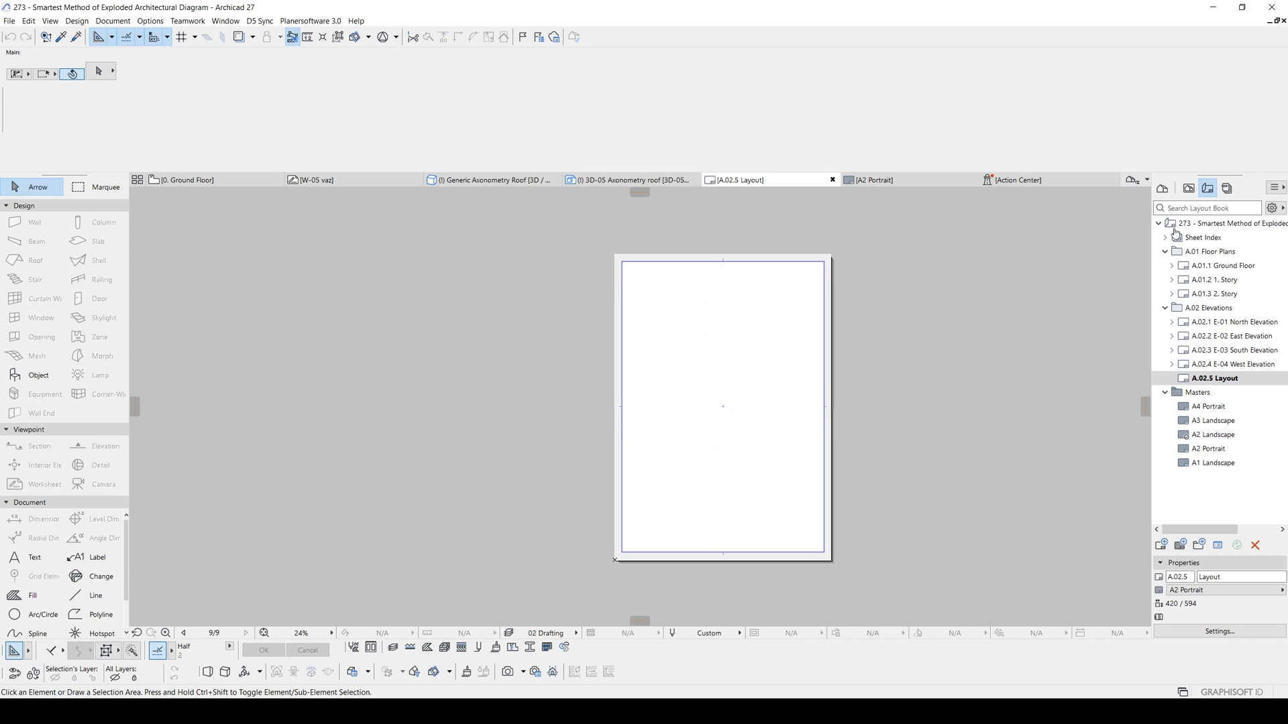
# Place the 3D-03 Axonometry base view on the lower part of the A.02.5 layout sheet
pyautogui.click(1188, 189)
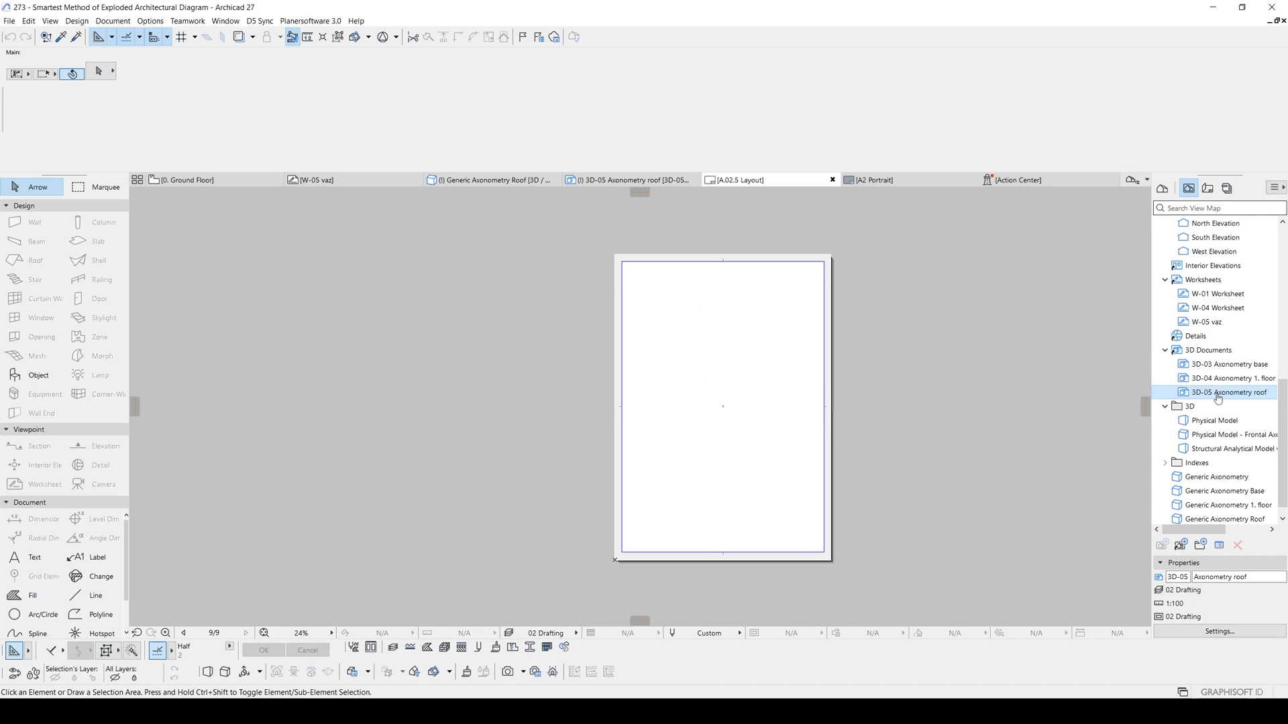
pyautogui.moveTo(901, 369); pyautogui.dragTo(982, 372, button='middle')
pyautogui.click(1227, 366)
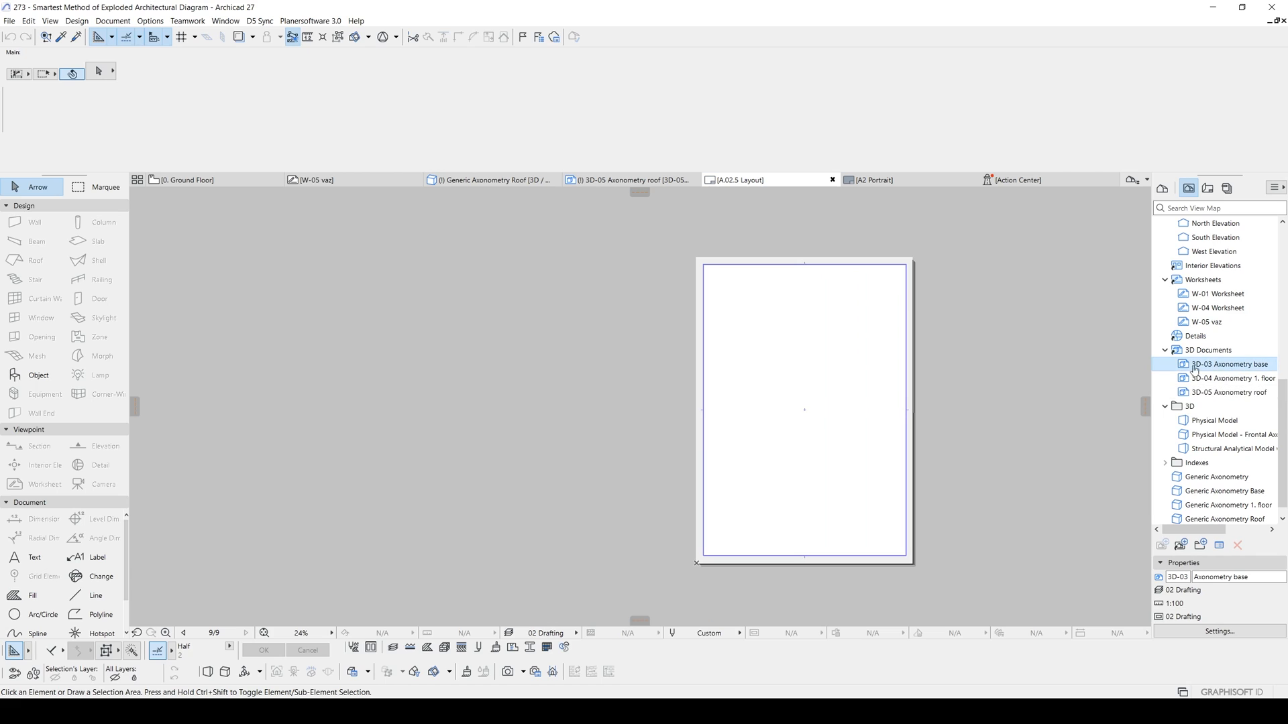
pyautogui.moveTo(1225, 370)
pyautogui.mouseDown()
pyautogui.moveTo(764, 515)
pyautogui.moveTo(791, 508)
pyautogui.mouseUp()
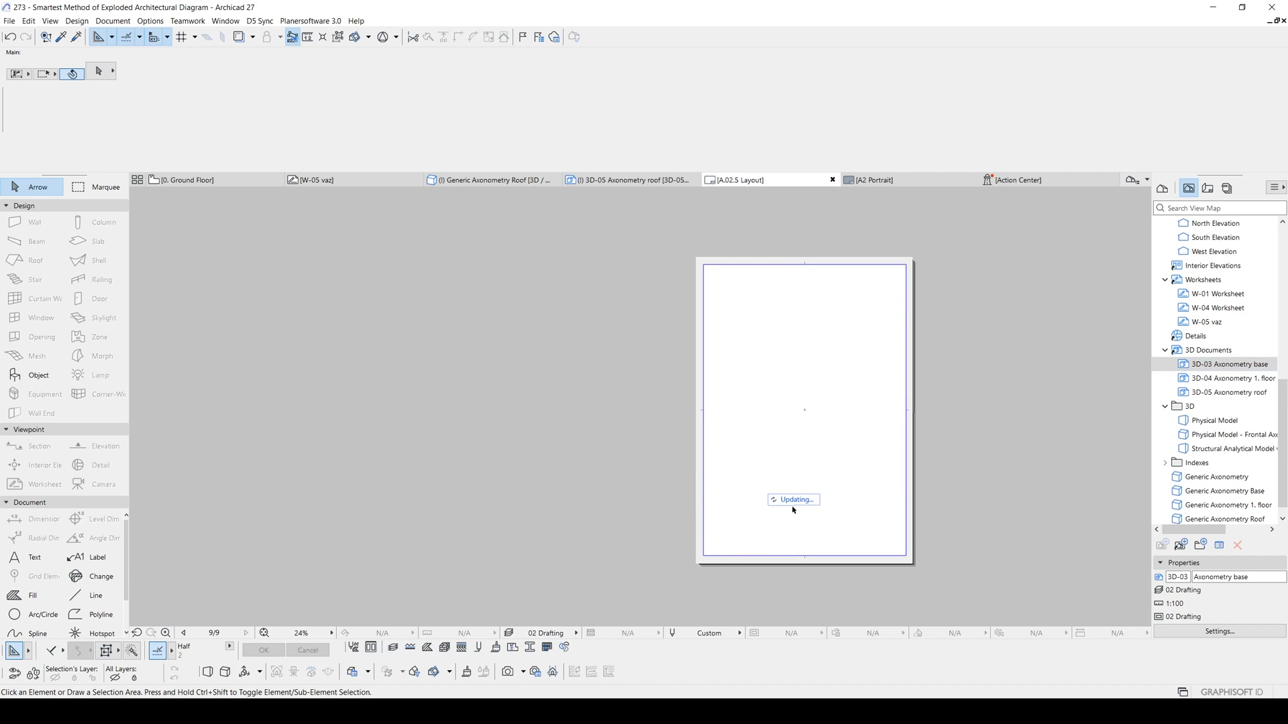
pyautogui.scroll(3, 800, 510)
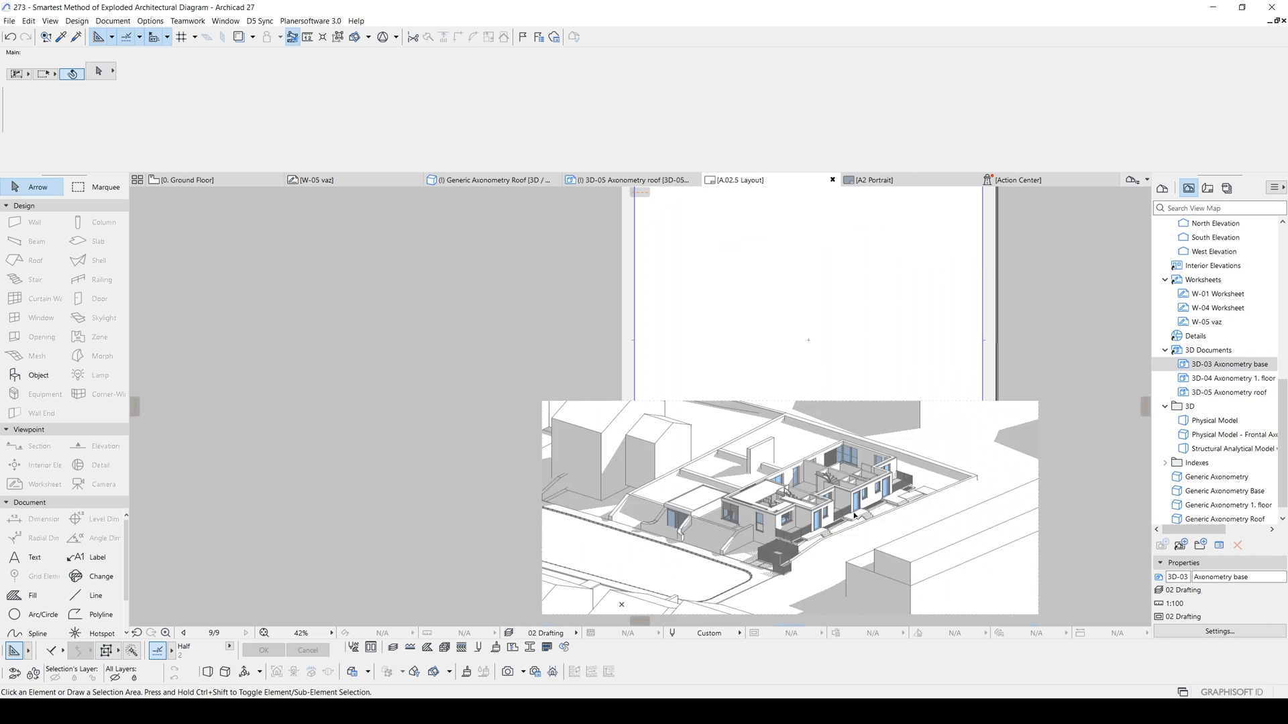
# Place the 3D-04 Axonometry 1. floor and 3D-05 Axonometry roof views above the base drawing on the layout sheet
pyautogui.click(1202, 380)
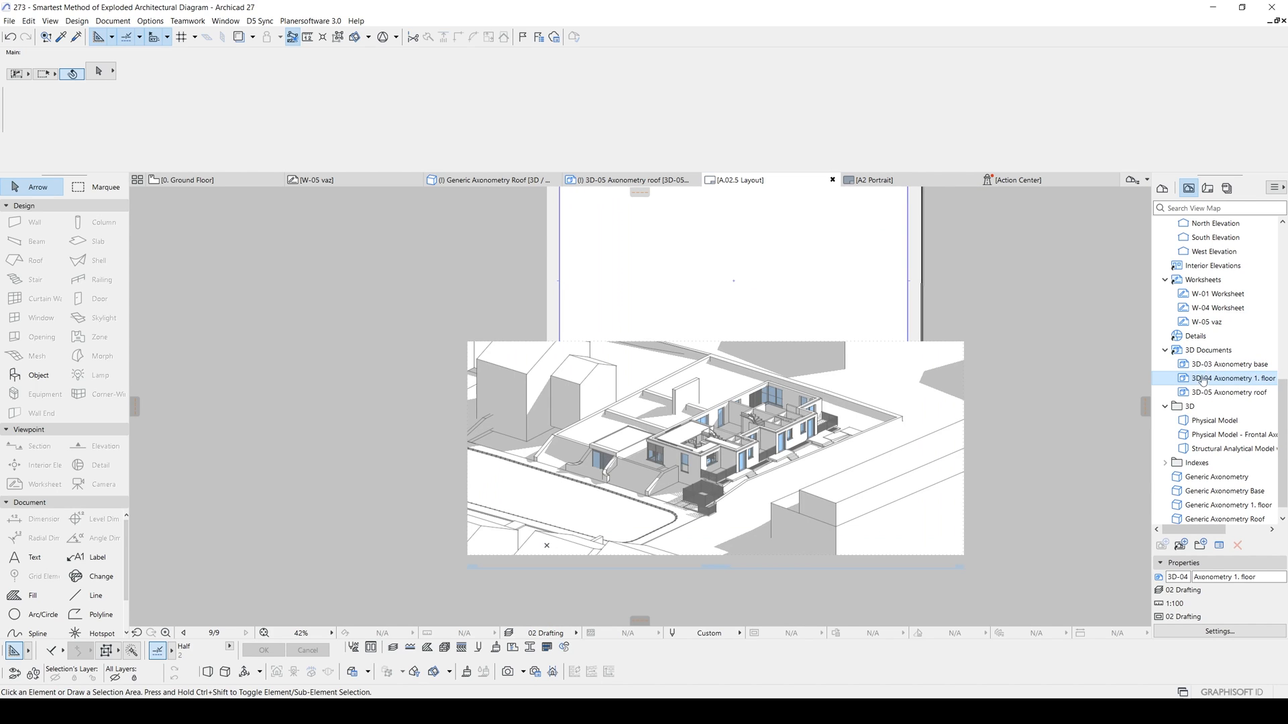
pyautogui.moveTo(1224, 383); pyautogui.dragTo(809, 298)
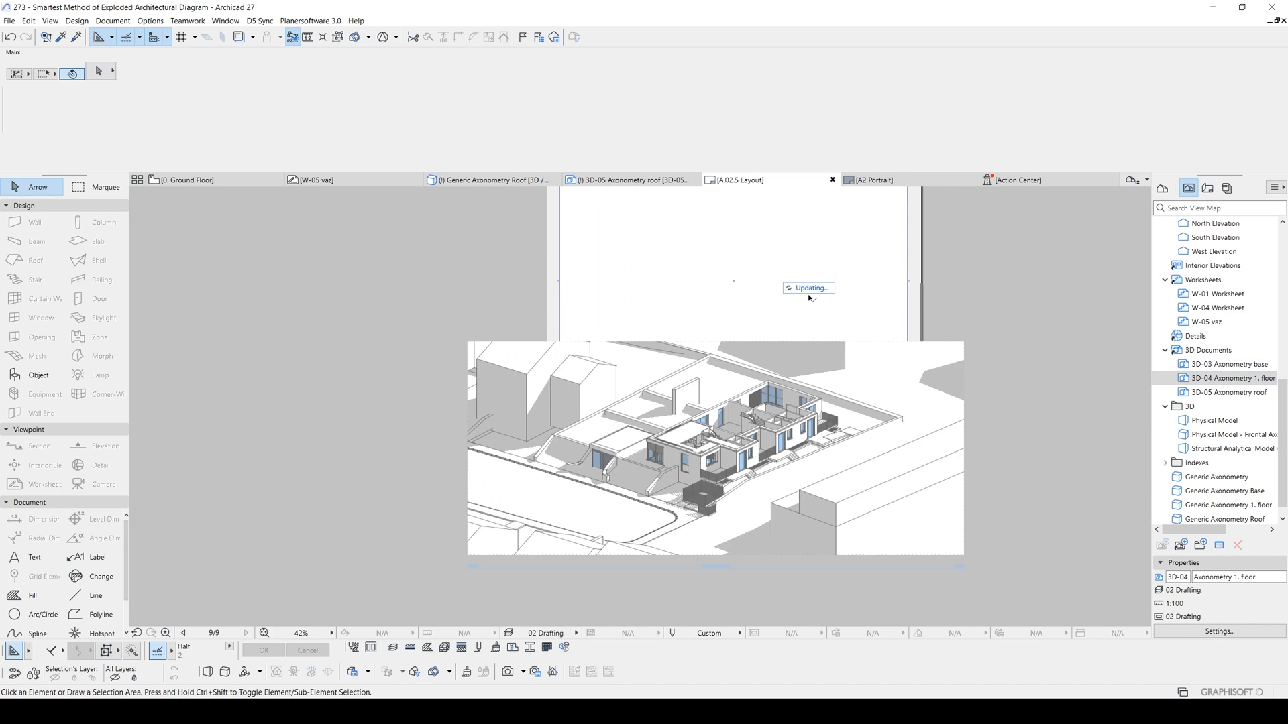
pyautogui.click(1241, 393)
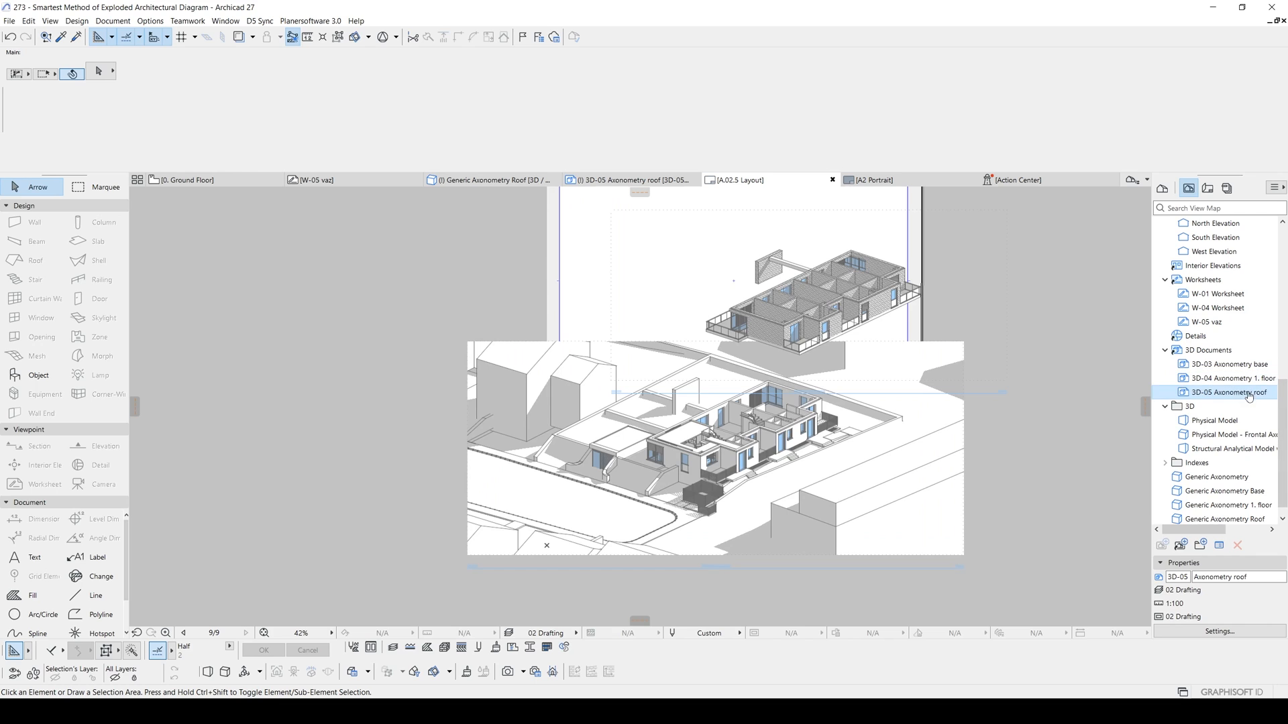
pyautogui.moveTo(1228, 393)
pyautogui.mouseDown()
pyautogui.moveTo(856, 255)
pyautogui.moveTo(835, 260)
pyautogui.mouseUp()
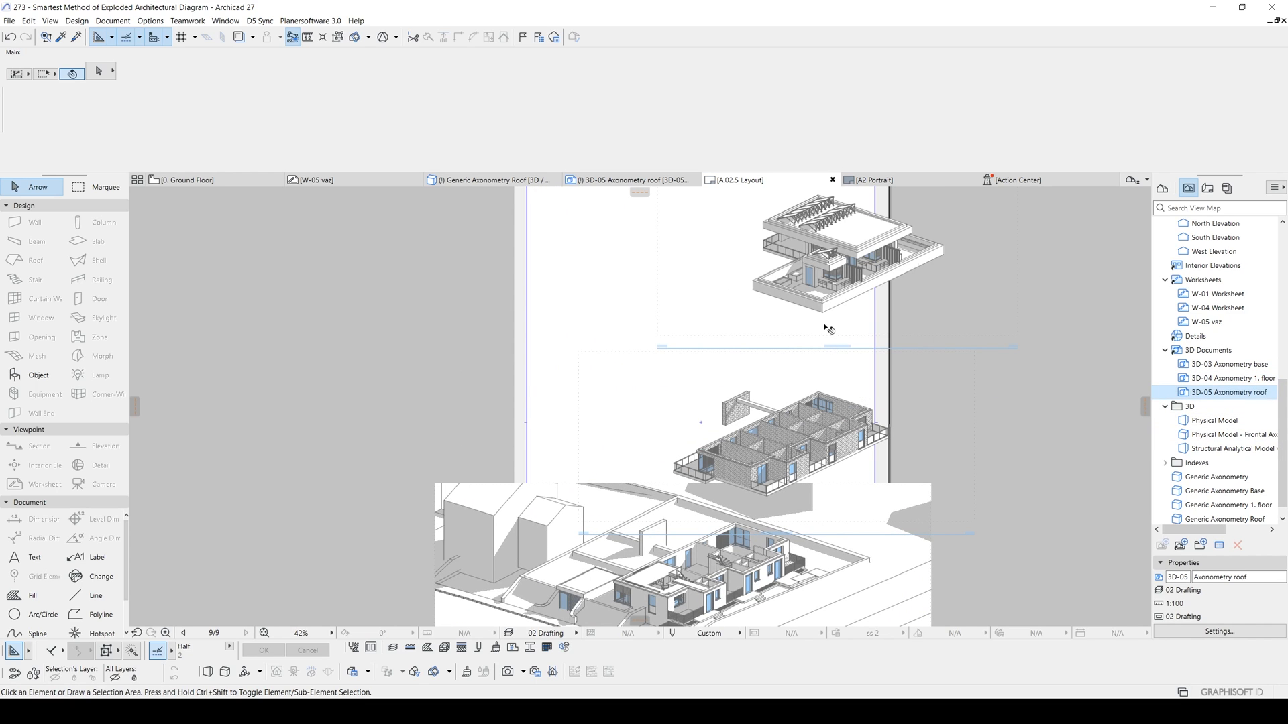
# Select all three axonometry drawings on the layout and set their drawing title to No Title
pyautogui.scroll(-3, 824, 326)
pyautogui.moveTo(1042, 568)
pyautogui.mouseDown()
pyautogui.moveTo(748, 270)
pyautogui.moveTo(733, 277)
pyautogui.mouseUp()
pyautogui.hotkey('ctrl', 't')
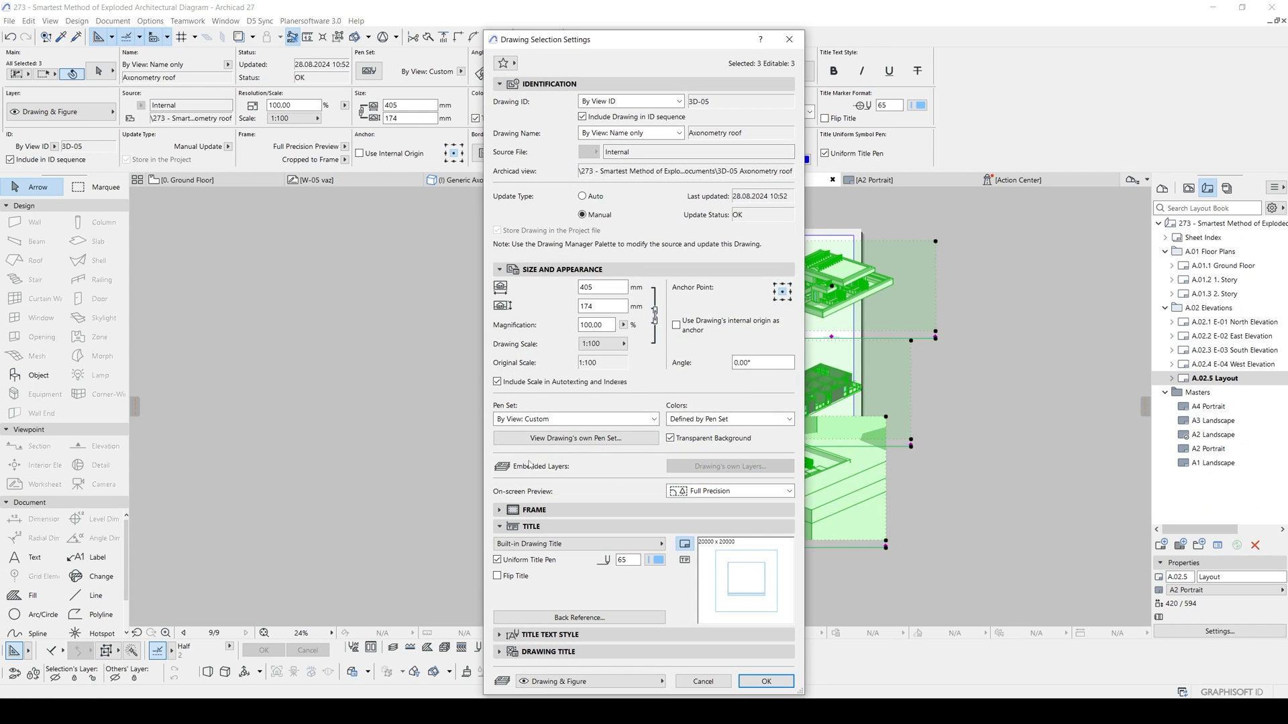
pyautogui.click(536, 544)
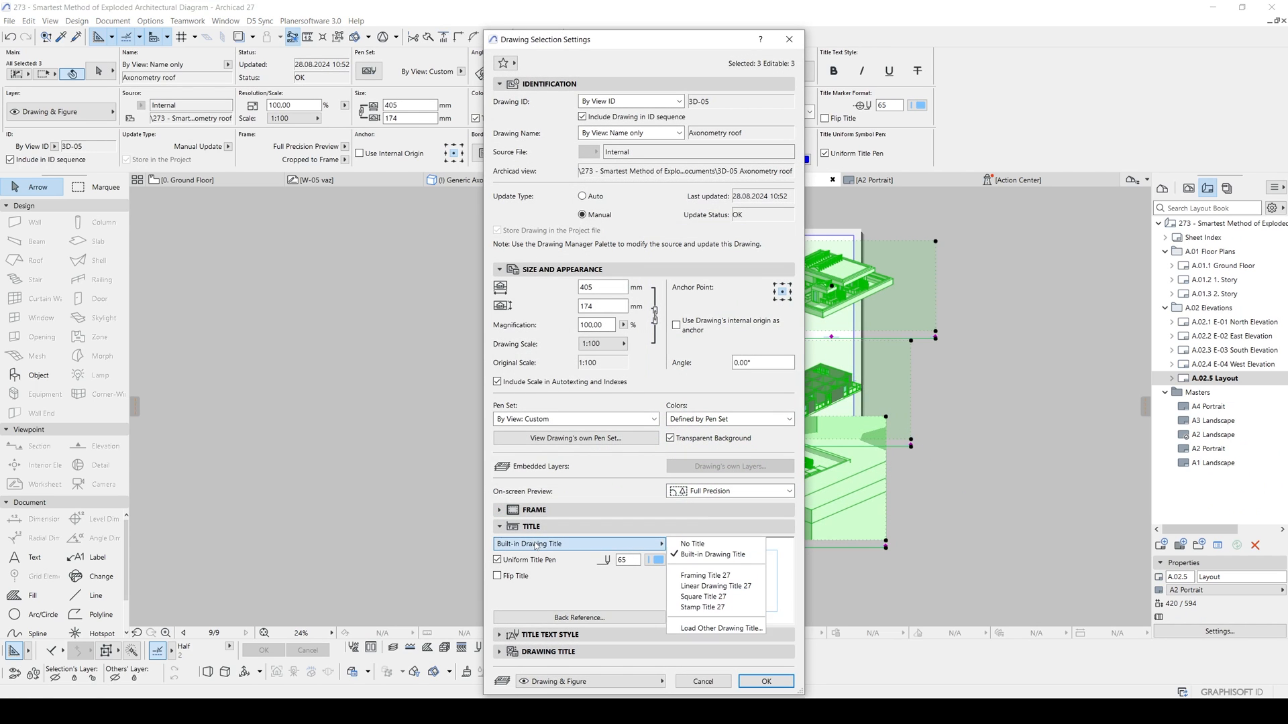
pyautogui.click(692, 544)
pyautogui.click(774, 687)
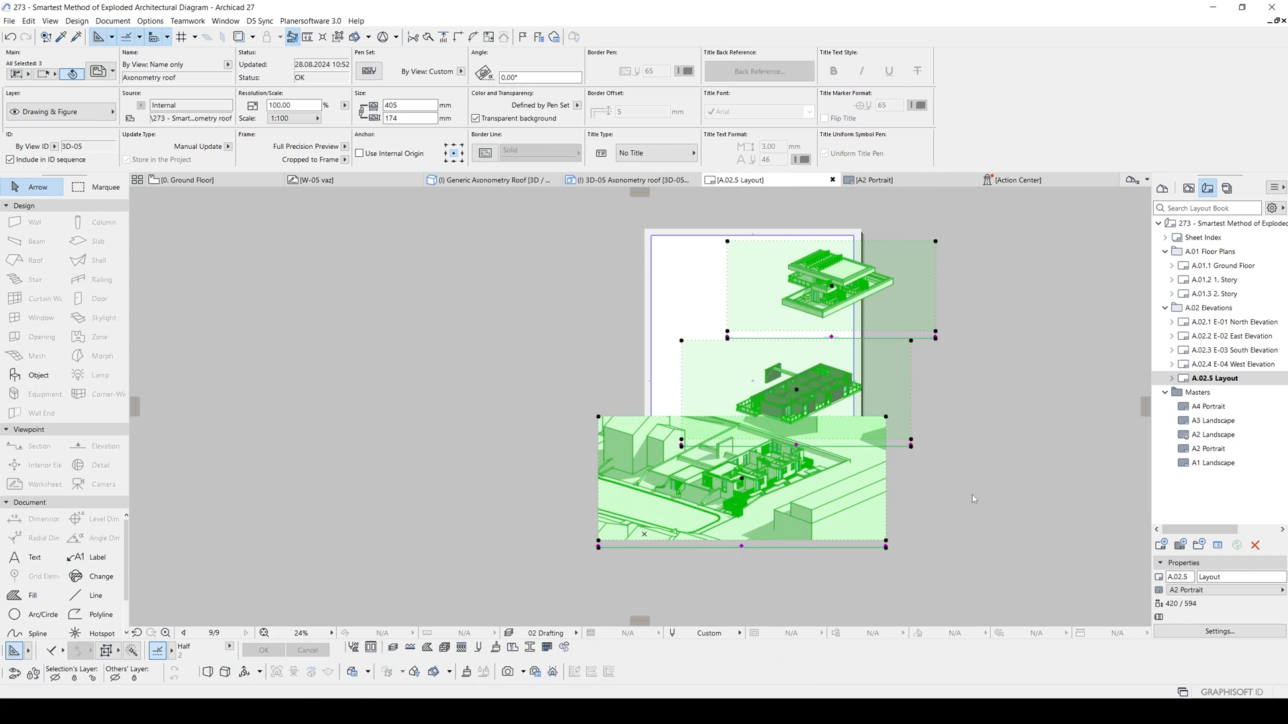
# Move all three axonometry drawings together up and to the right on the sheet
pyautogui.scroll(1, 778, 409)
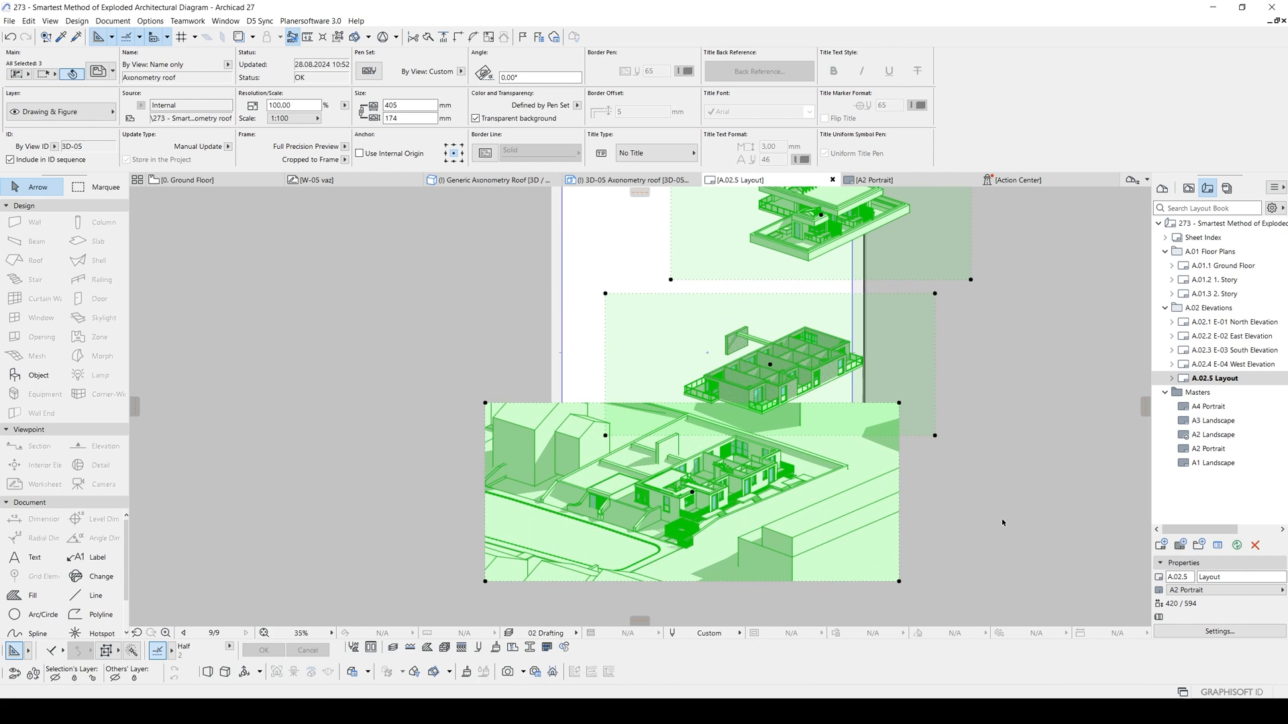
pyautogui.hotkey('ctrl', 'd')
pyautogui.click(663, 497)
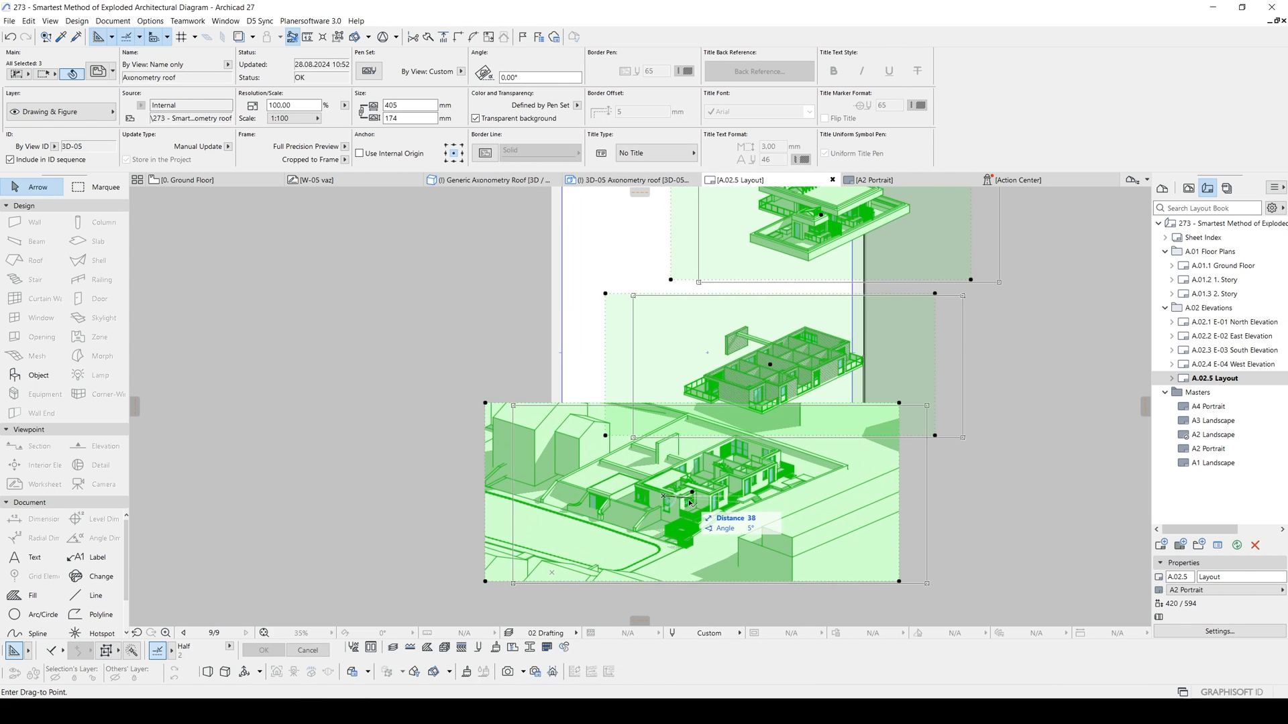
pyautogui.click(698, 461)
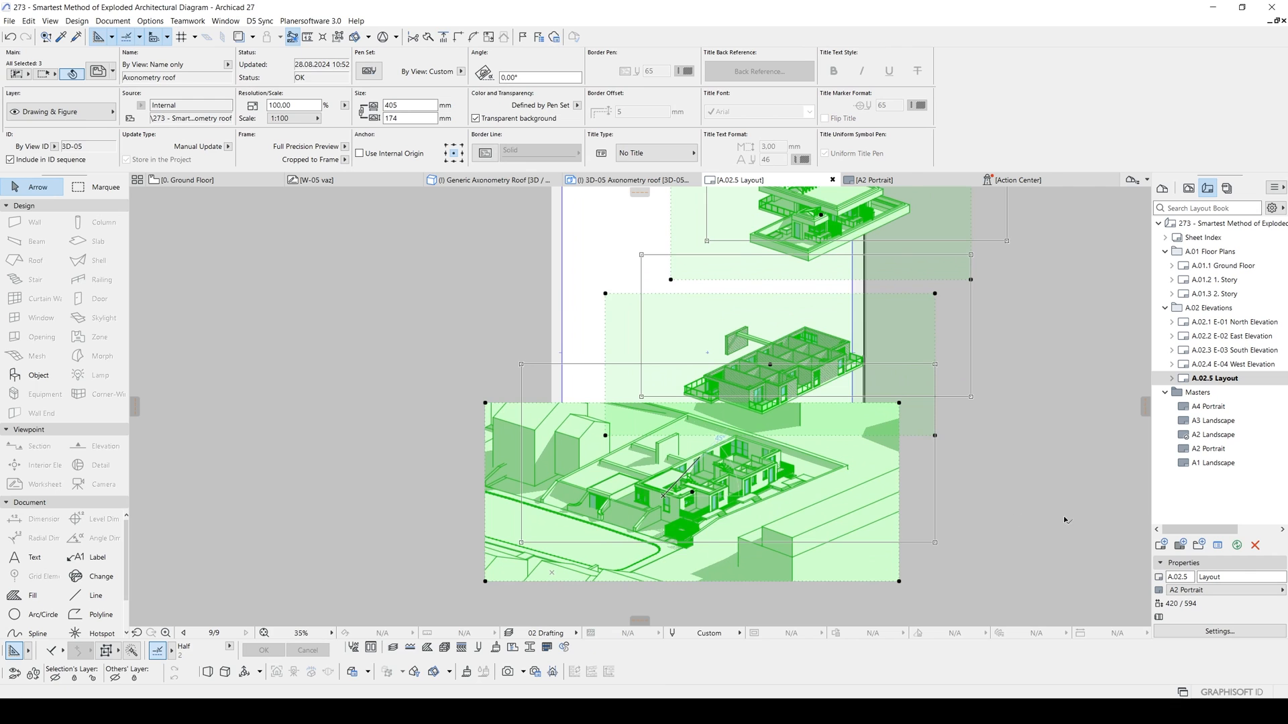
pyautogui.click(1045, 509)
# Crop the base drawing's left and right sides to a frame width of about 397 mm
pyautogui.scroll(3, 735, 537)
pyautogui.moveTo(723, 511); pyautogui.dragTo(717, 494, button='middle')
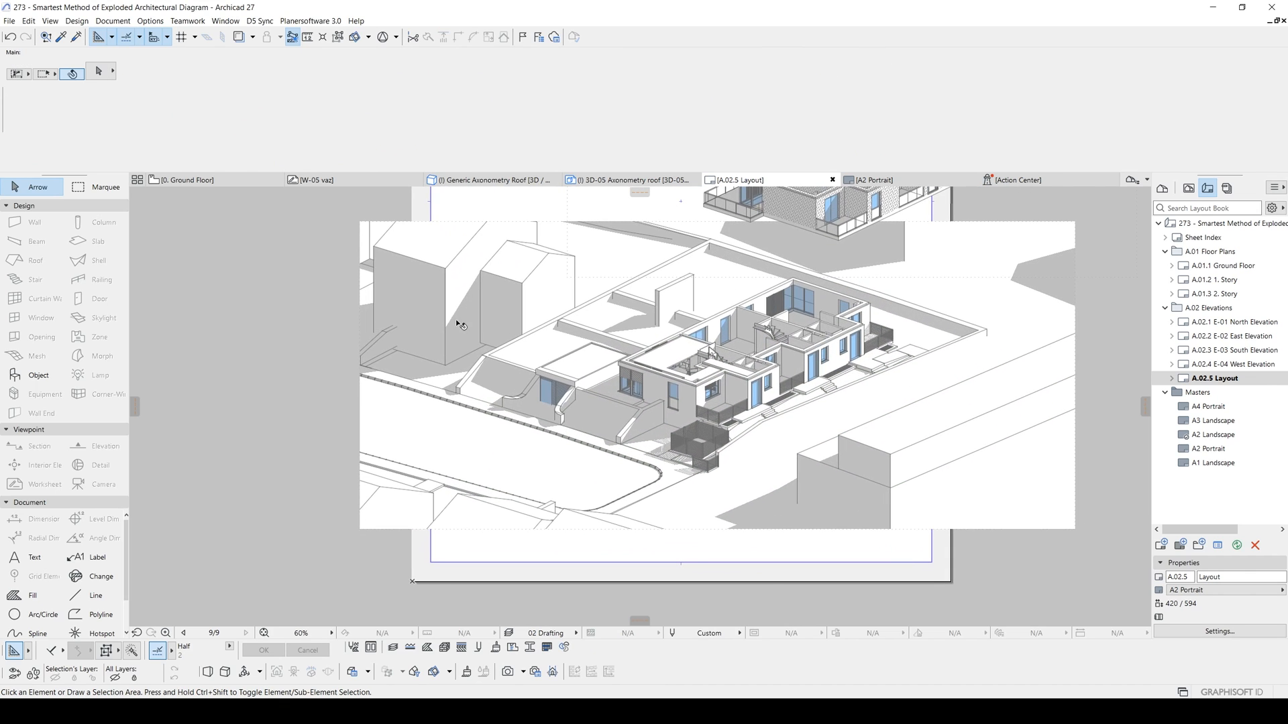
pyautogui.click(378, 308)
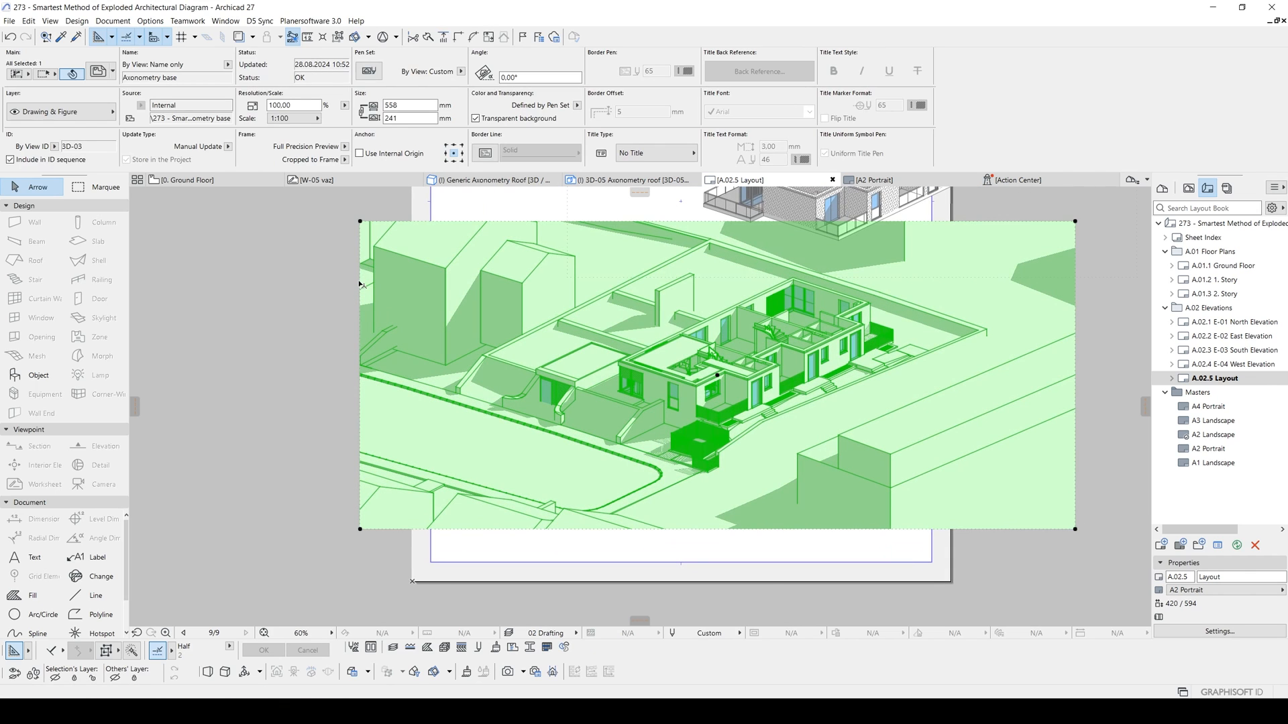
pyautogui.click(359, 281)
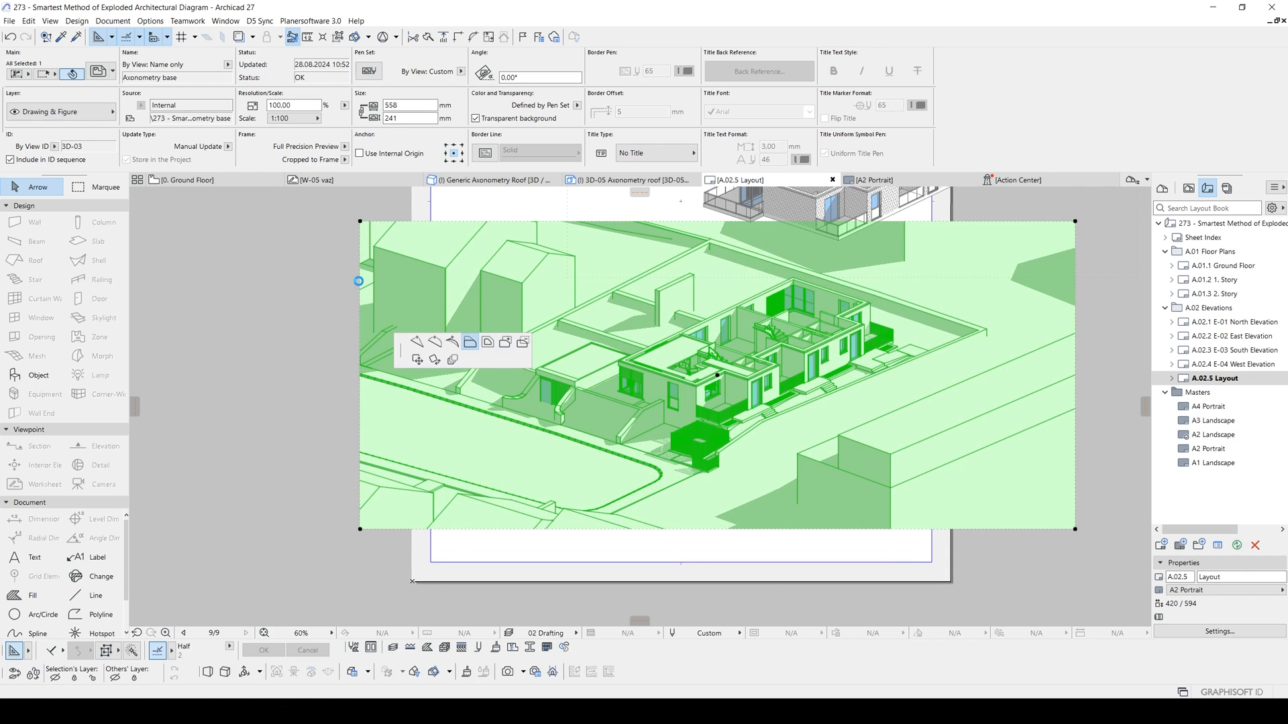
pyautogui.click(458, 328)
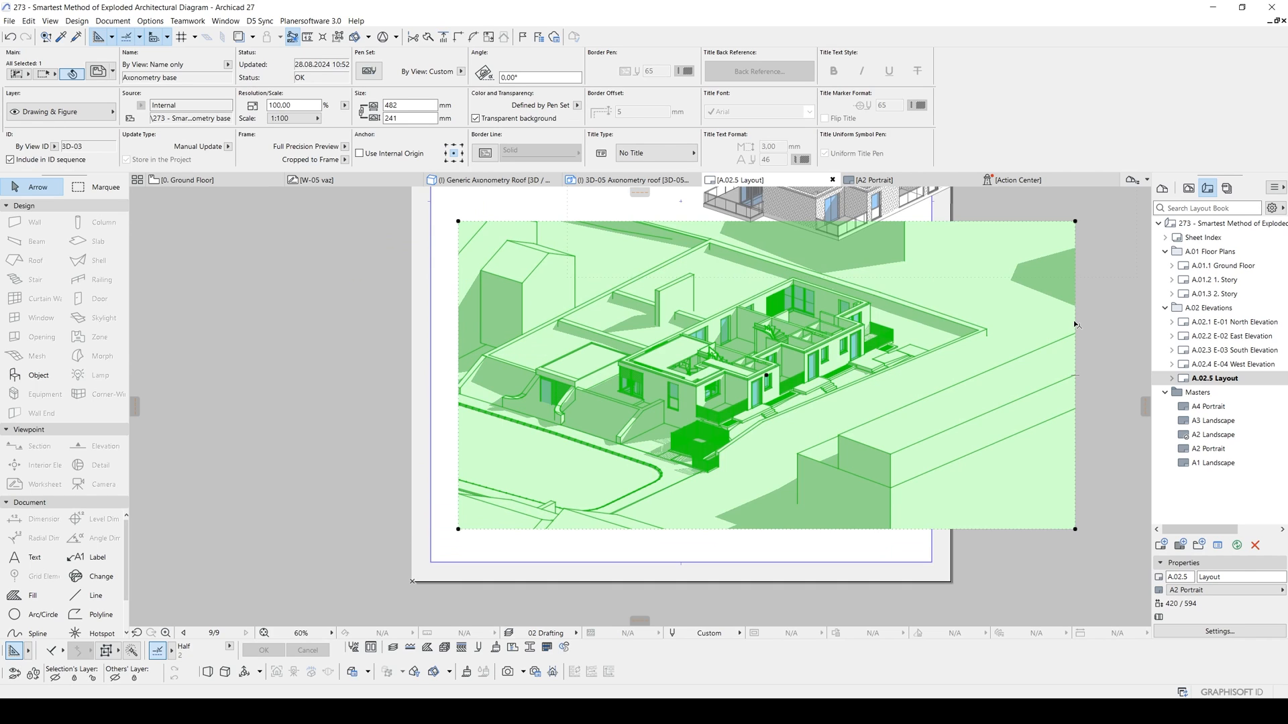
pyautogui.click(1071, 322)
pyautogui.click(961, 379)
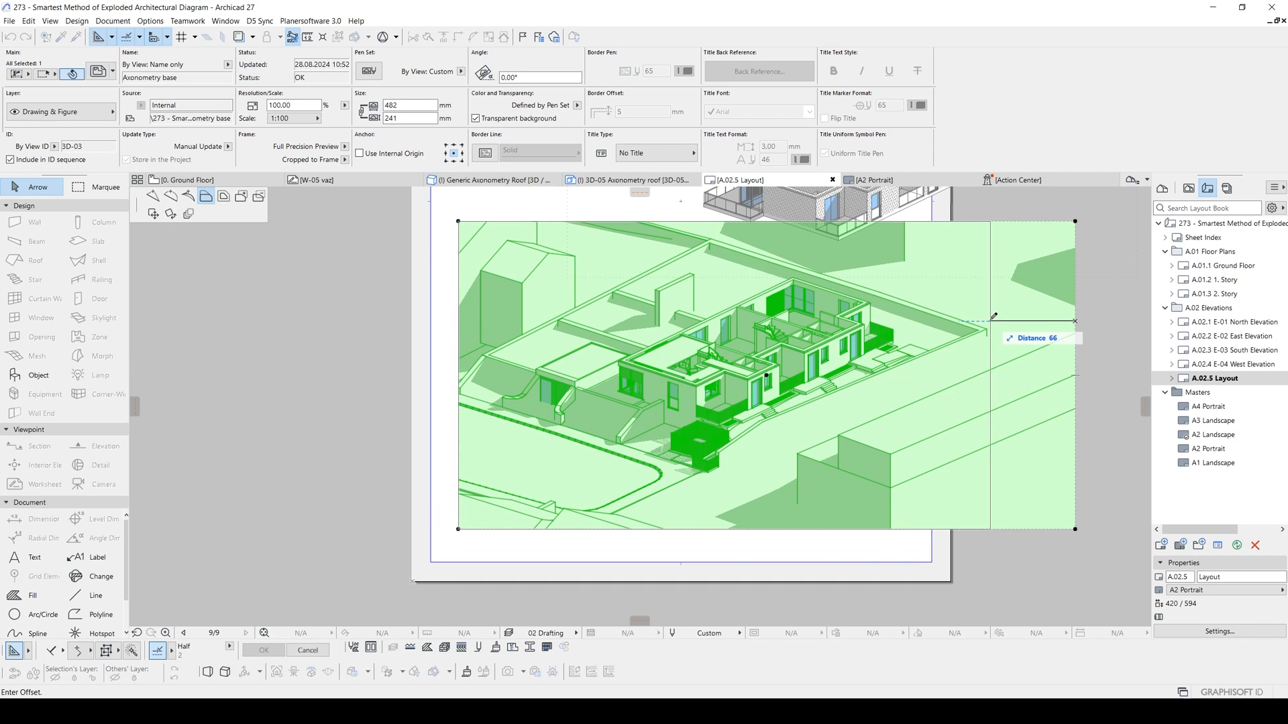
pyautogui.click(967, 320)
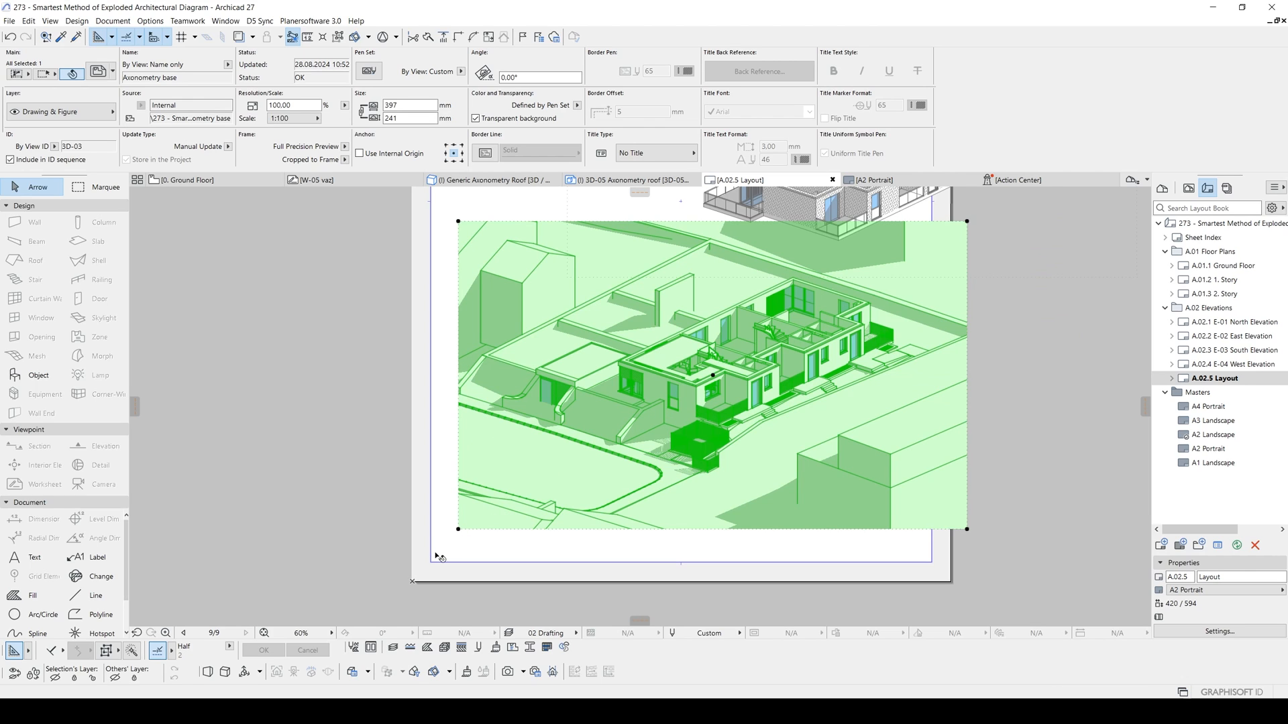
# Move the base drawing onto the sheet's lower-left margin corner and crop its right edge just inside the right margin line
pyautogui.hotkey('ctrl', 'd')
pyautogui.click(458, 529)
pyautogui.click(432, 562)
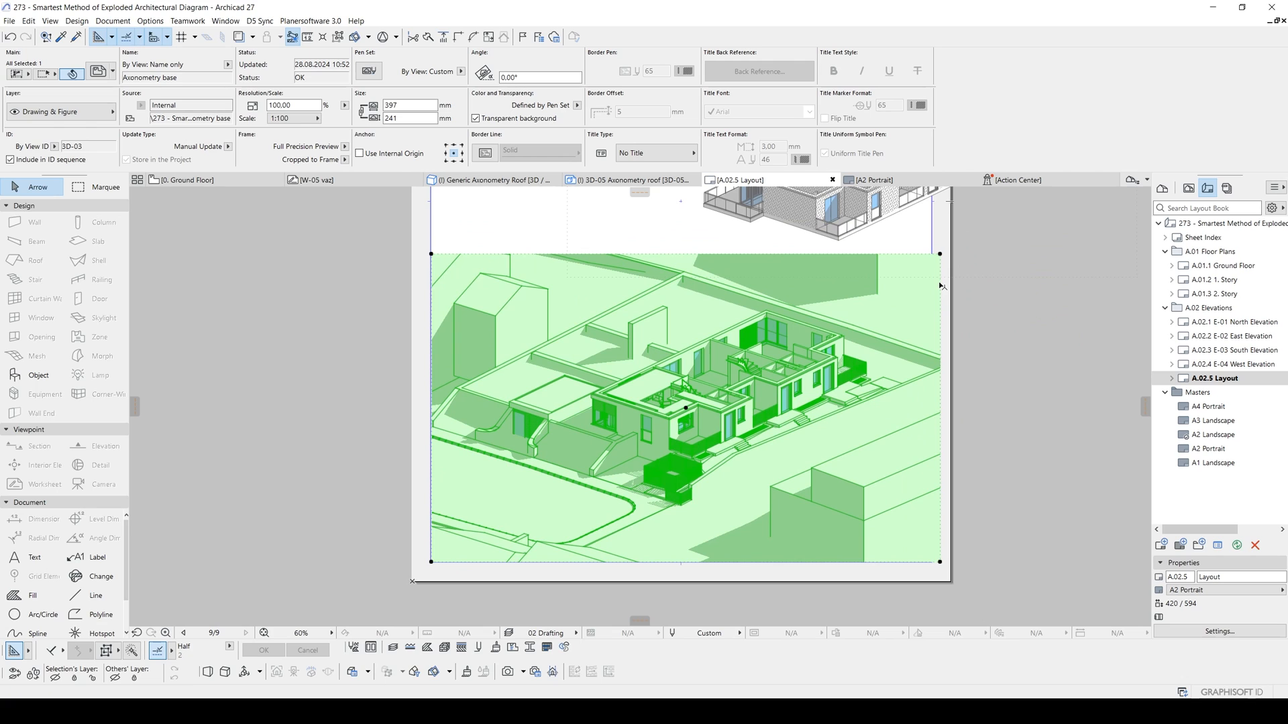
pyautogui.click(940, 287)
pyautogui.click(1051, 343)
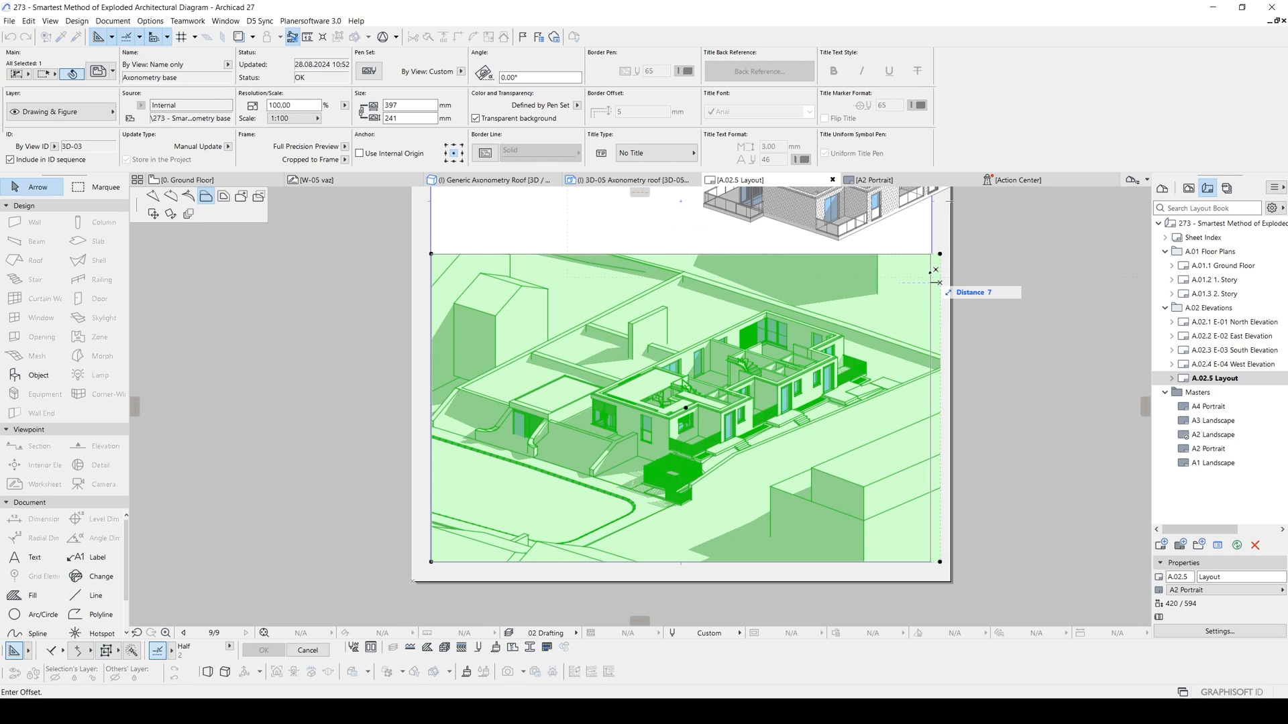
pyautogui.click(929, 273)
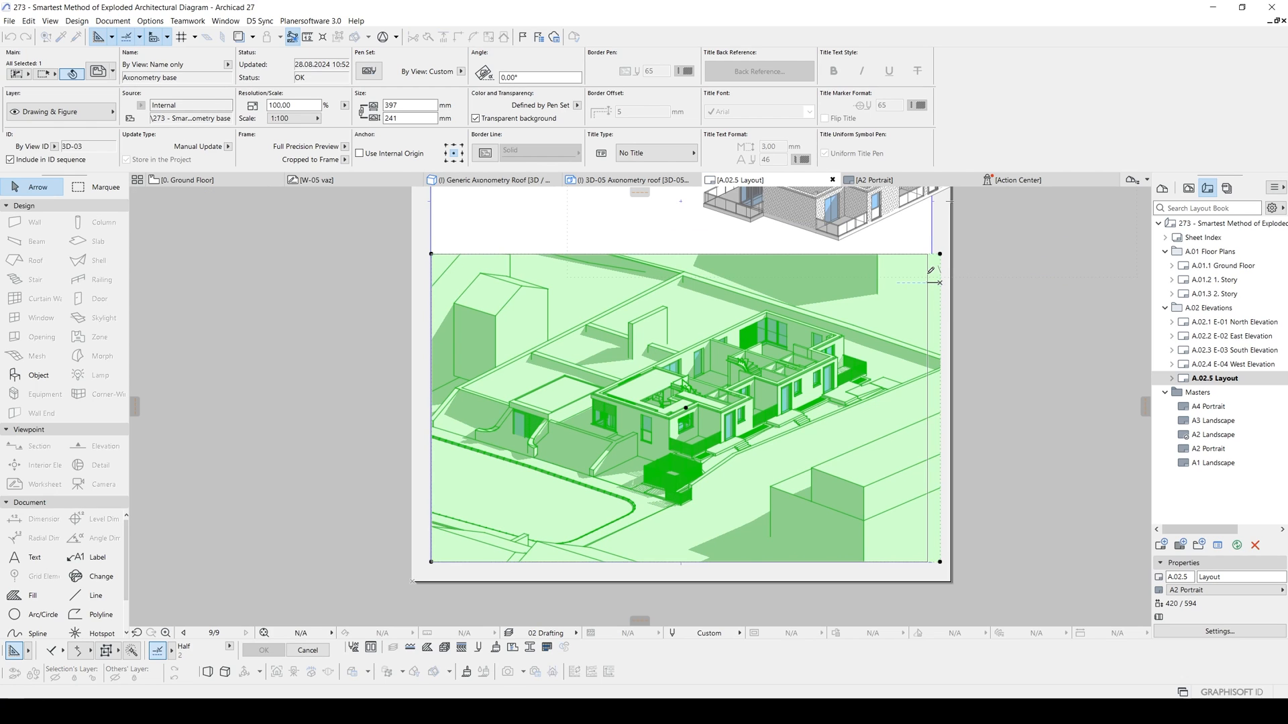
pyautogui.click(1060, 304)
# Draw a vertical dashed guide line from the base building's front wall corner up past the first-floor drawing to the roof's level
pyautogui.moveTo(530, 289); pyautogui.dragTo(596, 446, button='middle')
pyautogui.click(879, 378)
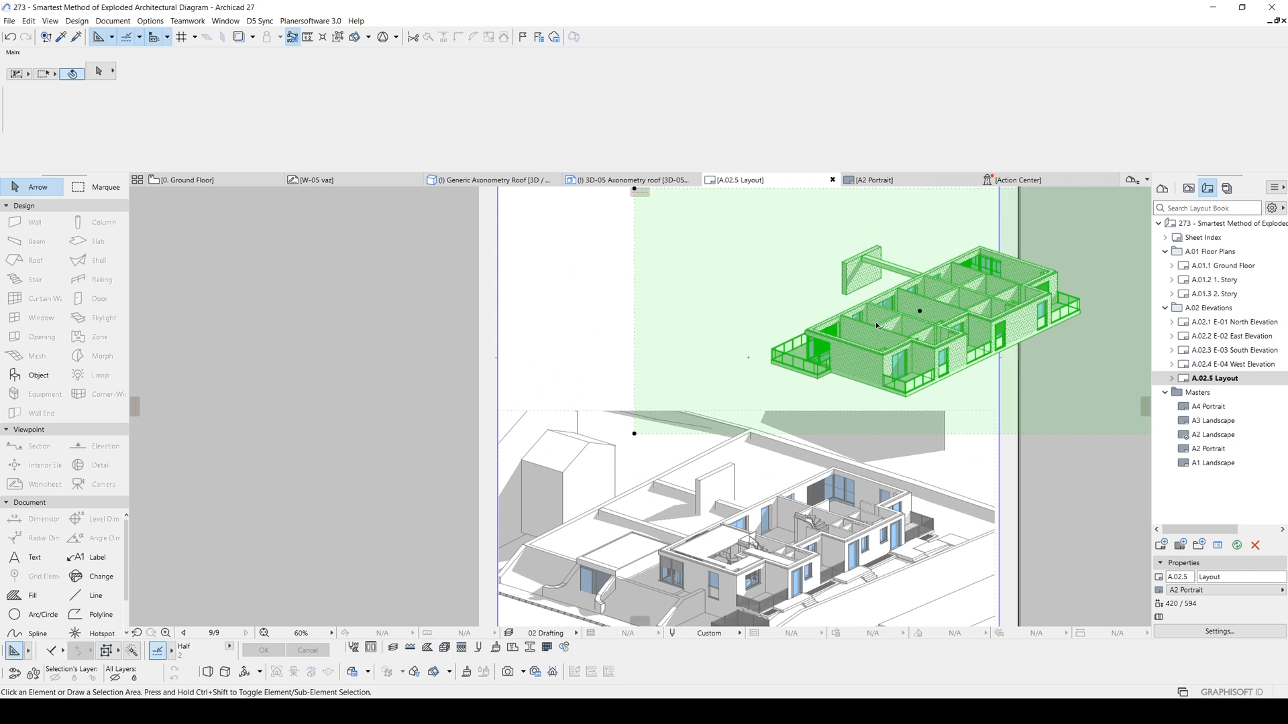
pyautogui.click(1092, 513)
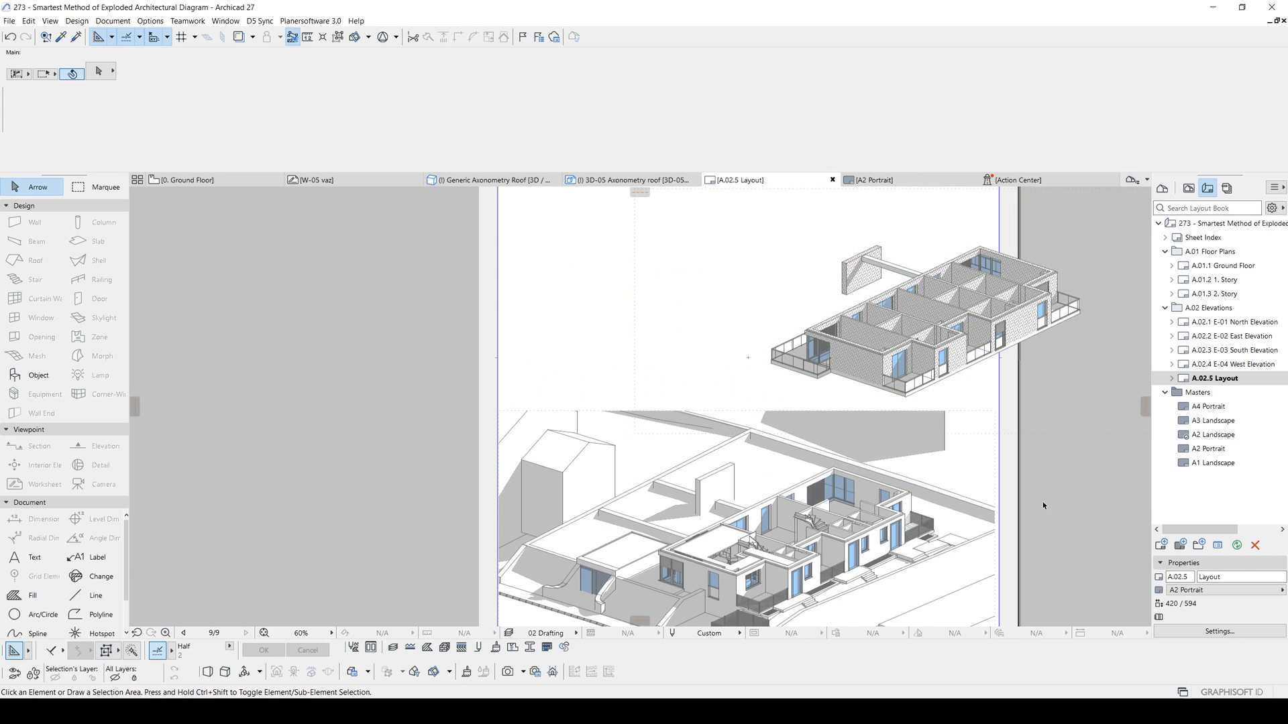
pyautogui.moveTo(816, 389); pyautogui.dragTo(801, 302, button='middle')
pyautogui.press('l')
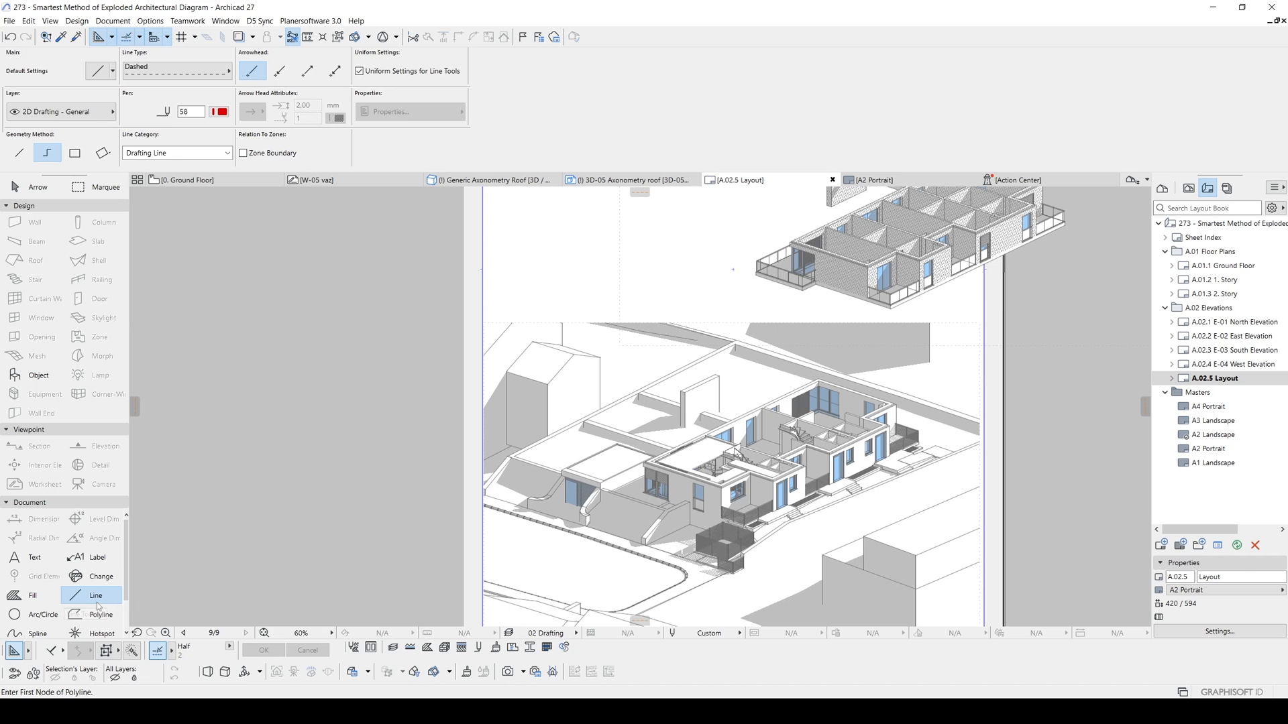
pyautogui.scroll(5, 731, 516)
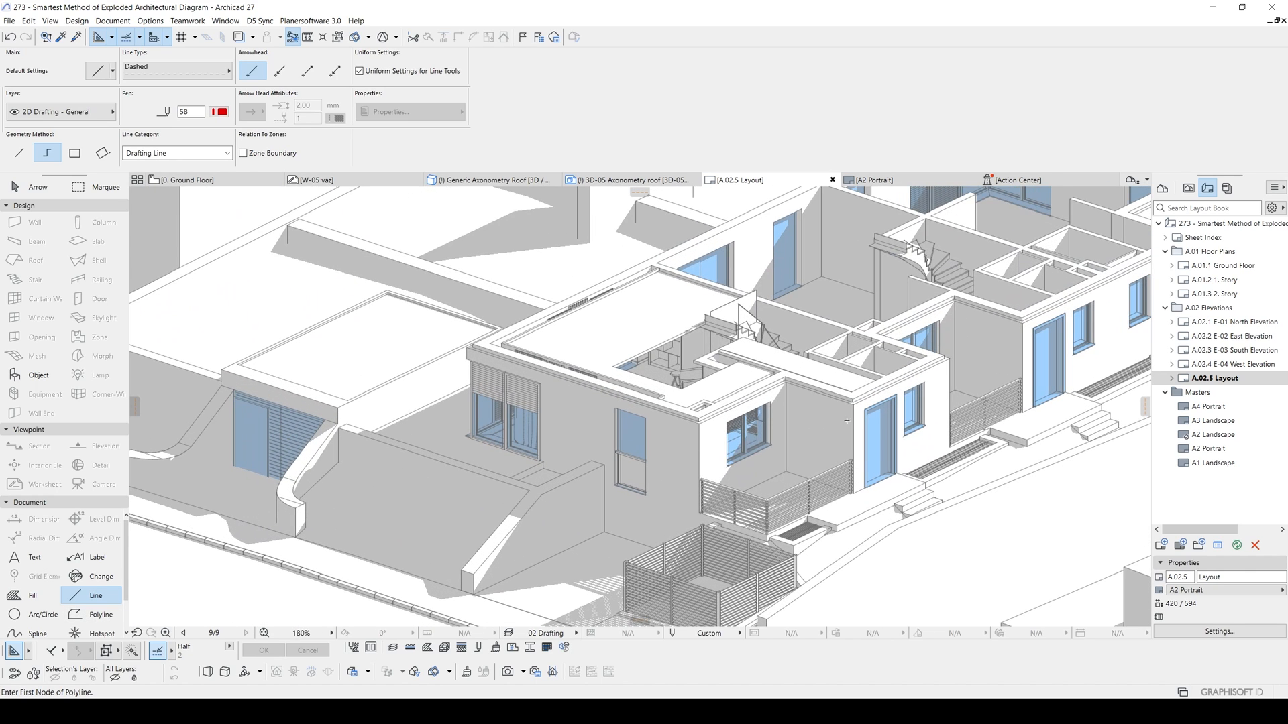
pyautogui.click(853, 422)
pyautogui.scroll(-5, 853, 422)
pyautogui.scroll(5, 778, 281)
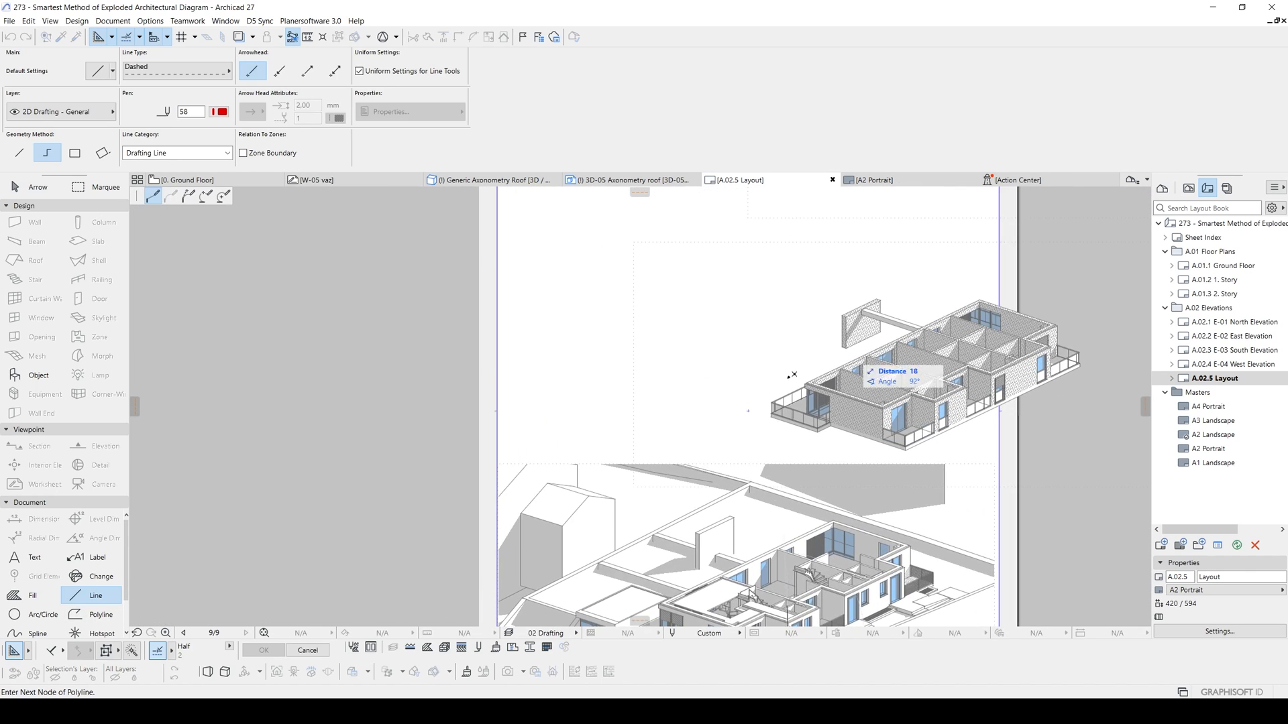
pyautogui.moveTo(768, 256); pyautogui.dragTo(752, 406, button='middle')
pyautogui.doubleClick(772, 236)
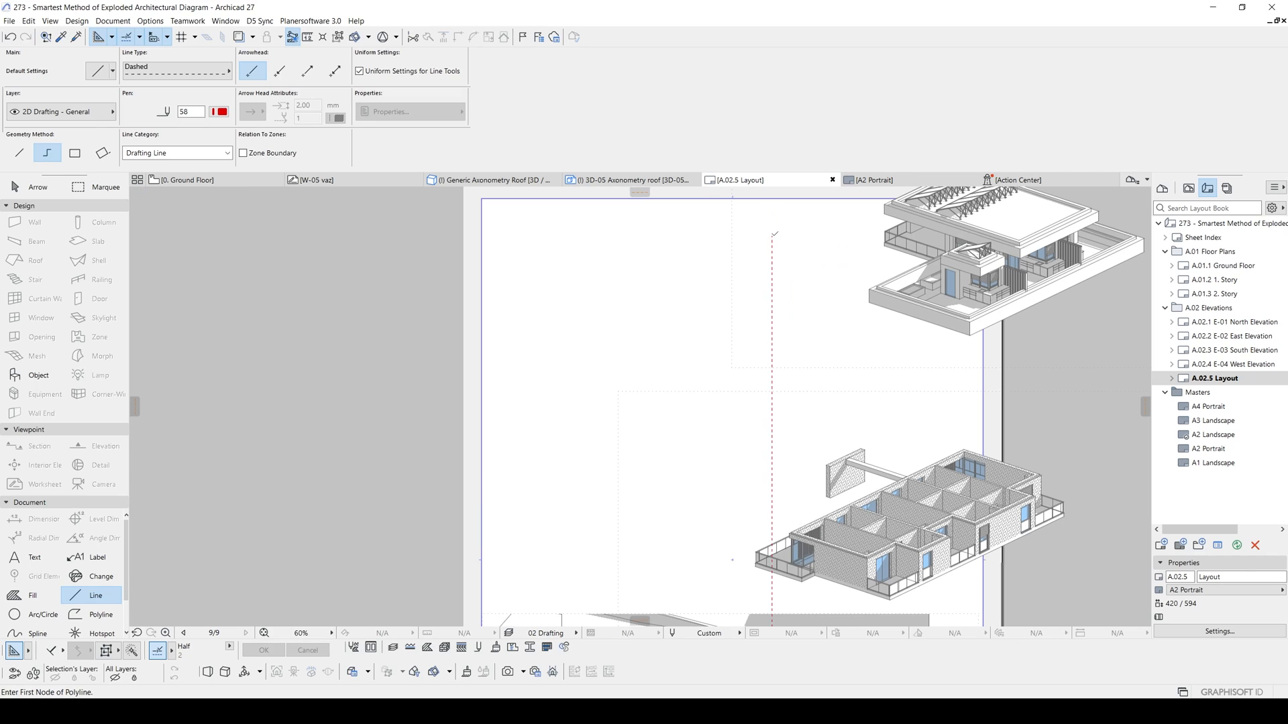
pyautogui.press('Escape')
pyautogui.click(773, 278)
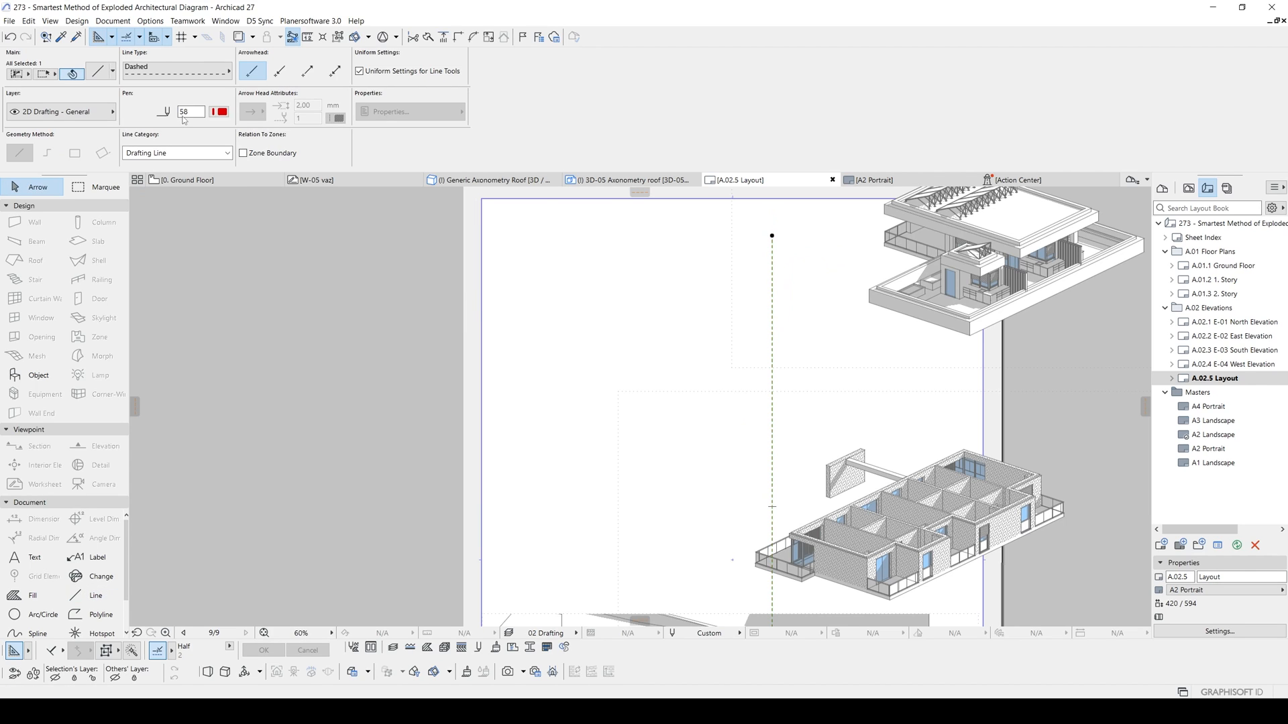
pyautogui.click(212, 112)
pyautogui.click(492, 500)
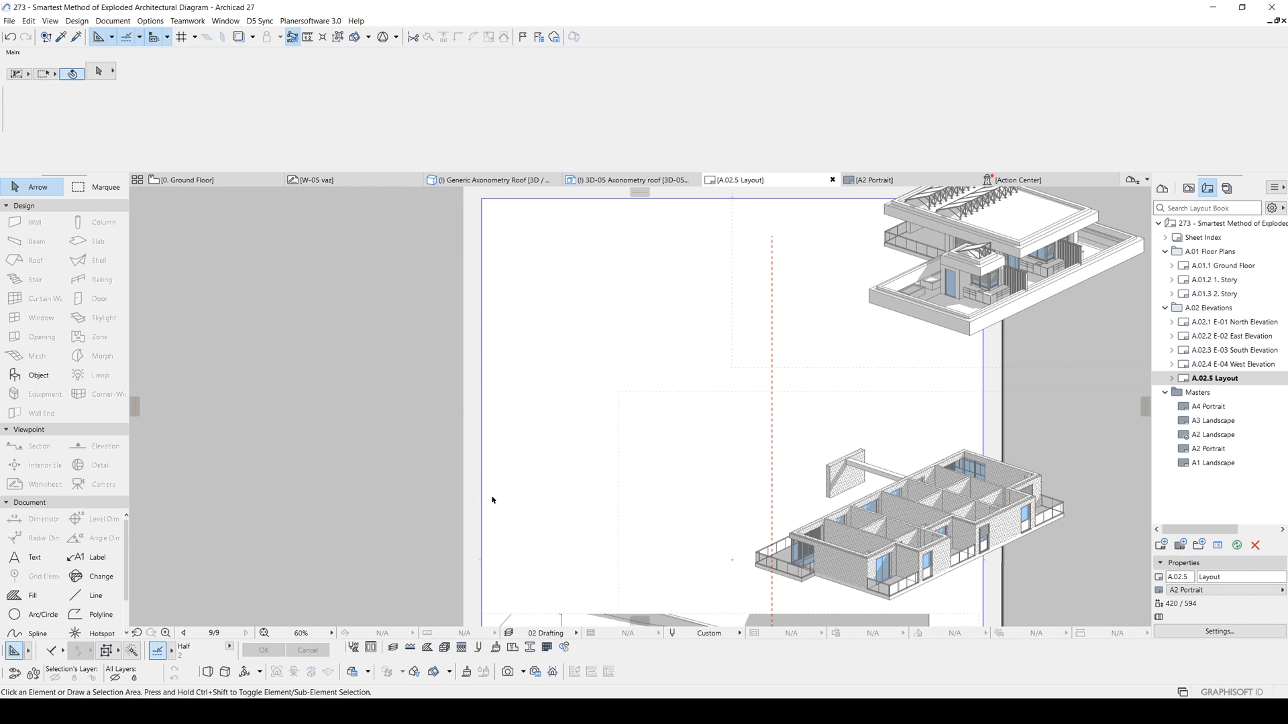
# Edit pen 254 in the layout book's Custom pen set to a 1.00 mm weight and a red color
pyautogui.click(673, 635)
pyautogui.click(632, 582)
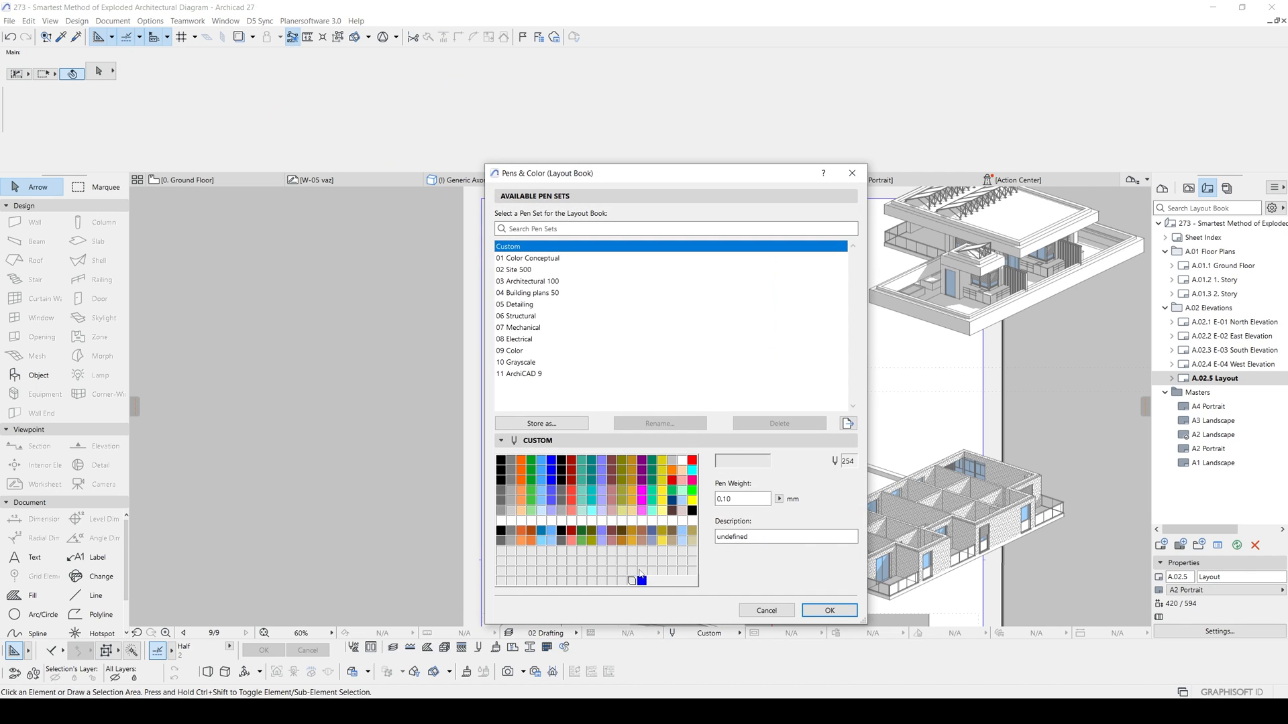
pyautogui.moveTo(744, 499); pyautogui.dragTo(700, 501)
pyautogui.click(749, 462)
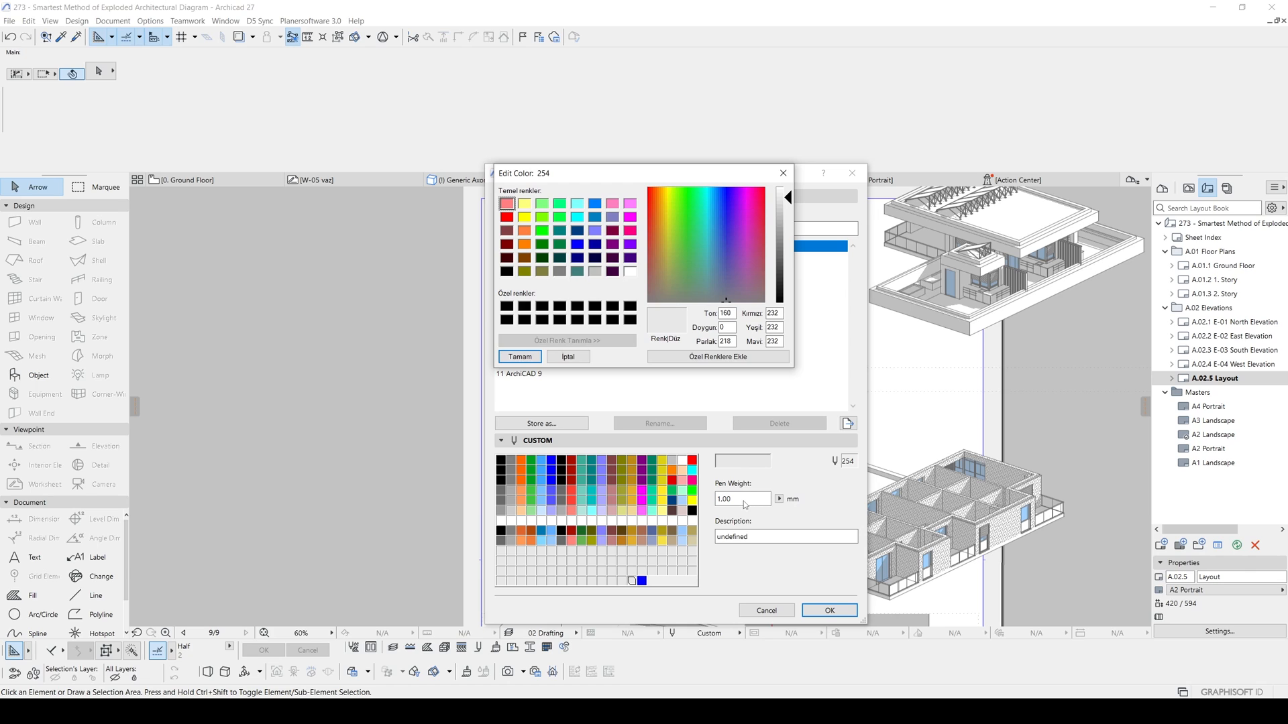
pyautogui.click(650, 209)
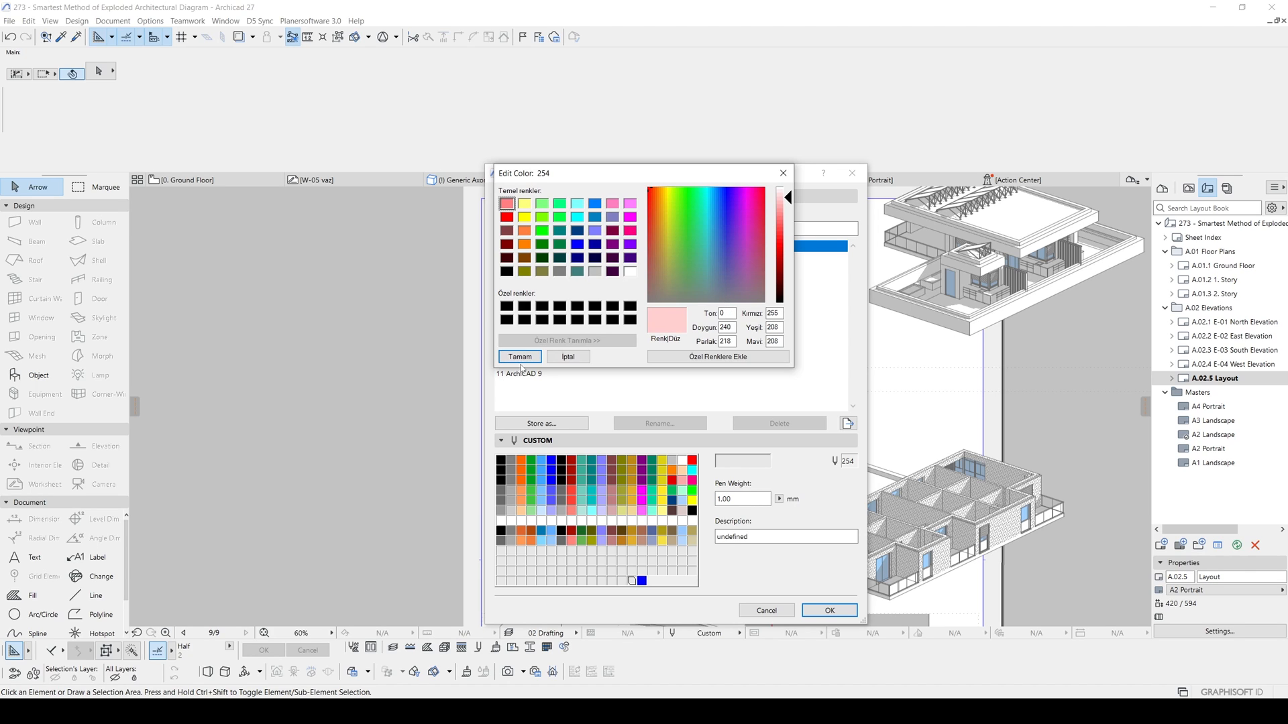
pyautogui.click(788, 251)
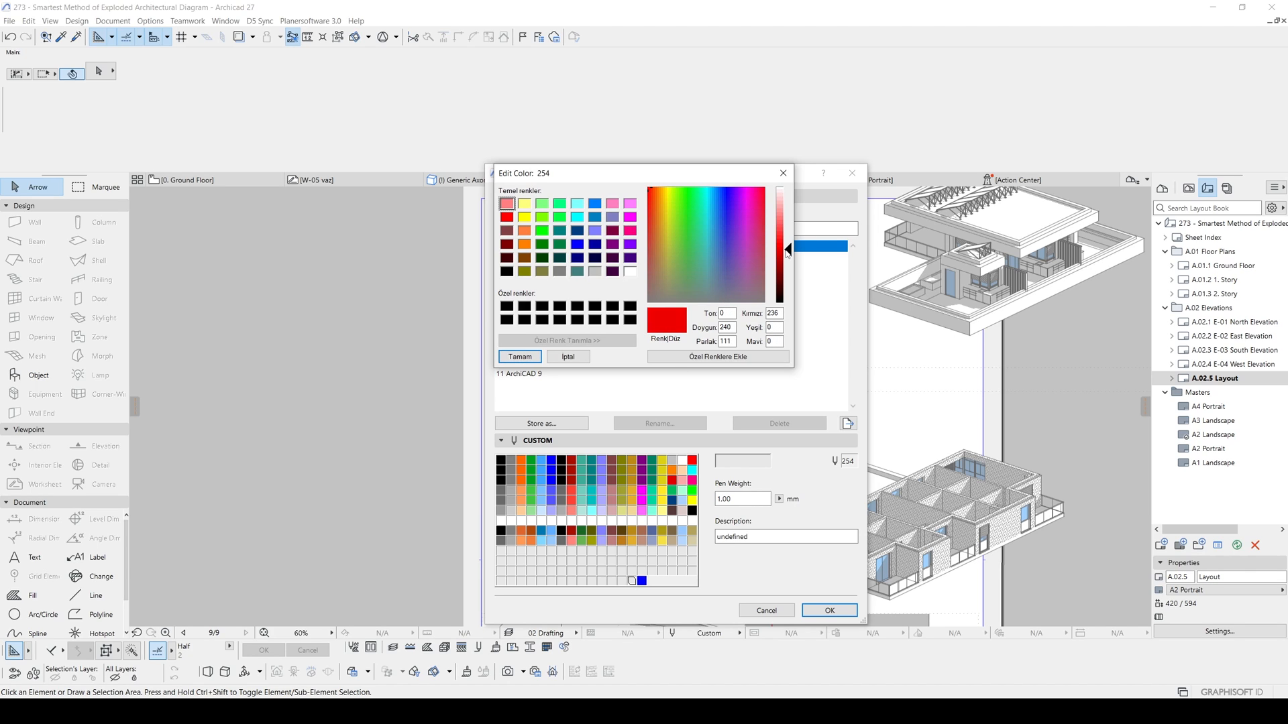
pyautogui.click(521, 358)
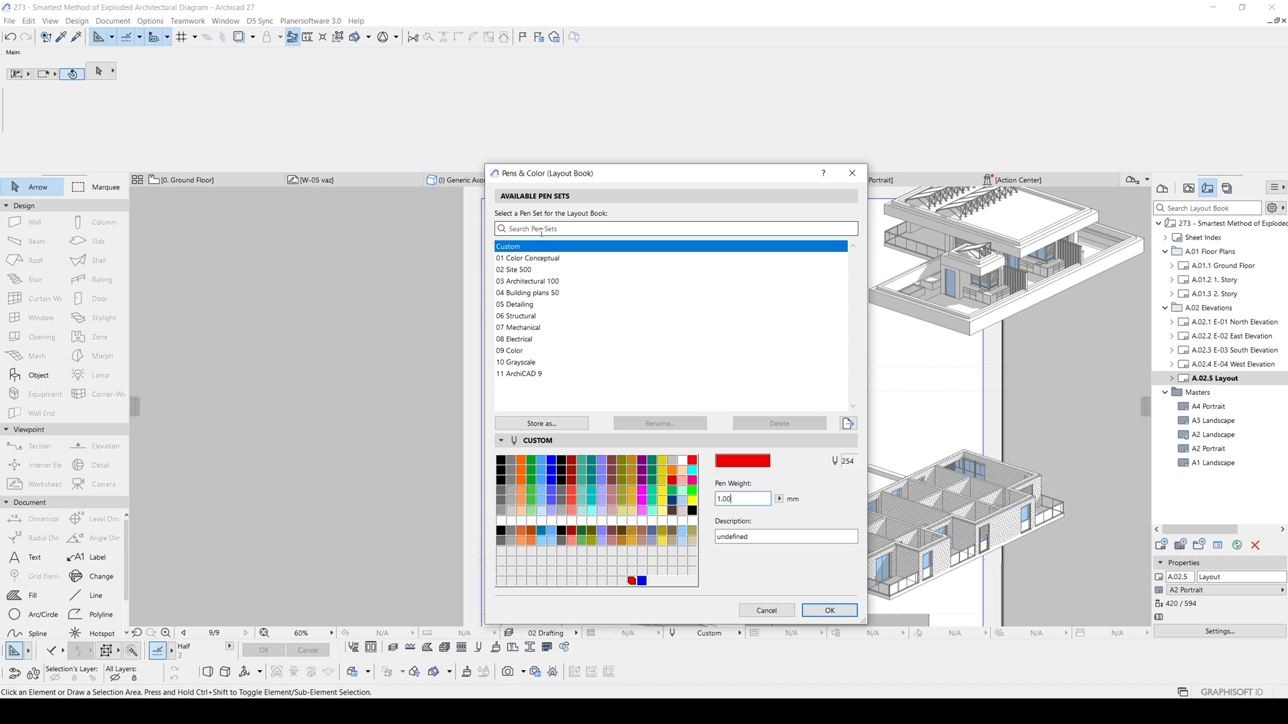
pyautogui.moveTo(570, 176); pyautogui.dragTo(509, 168)
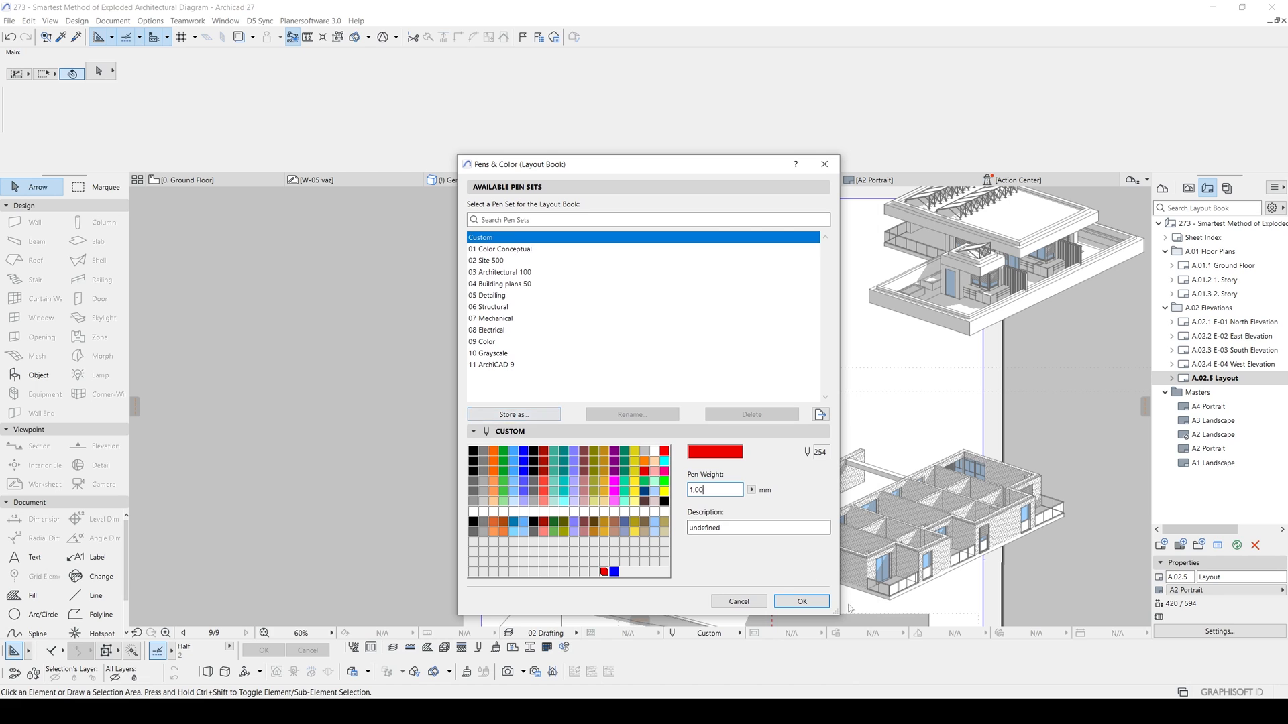
pyautogui.click(802, 602)
# Assign the red 1.00 mm pen to the vertical dashed guide line
pyautogui.scroll(5, 777, 481)
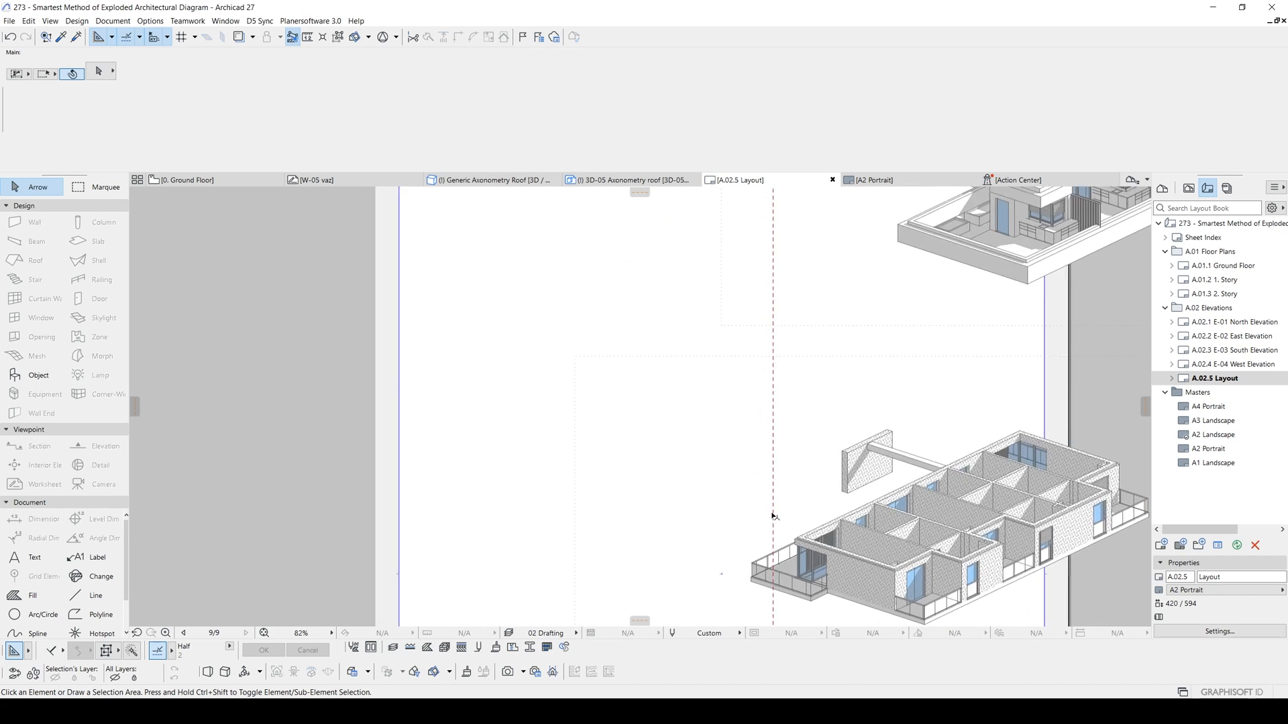
pyautogui.click(776, 482)
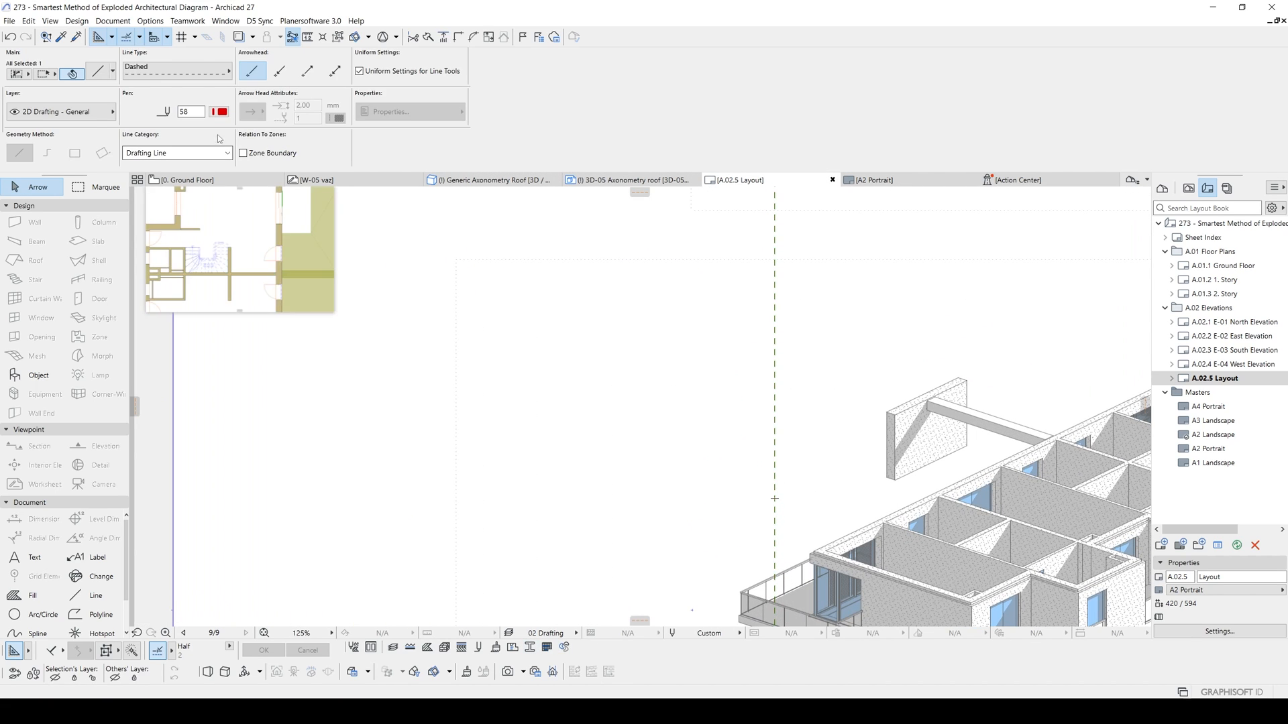
pyautogui.click(220, 112)
pyautogui.click(382, 249)
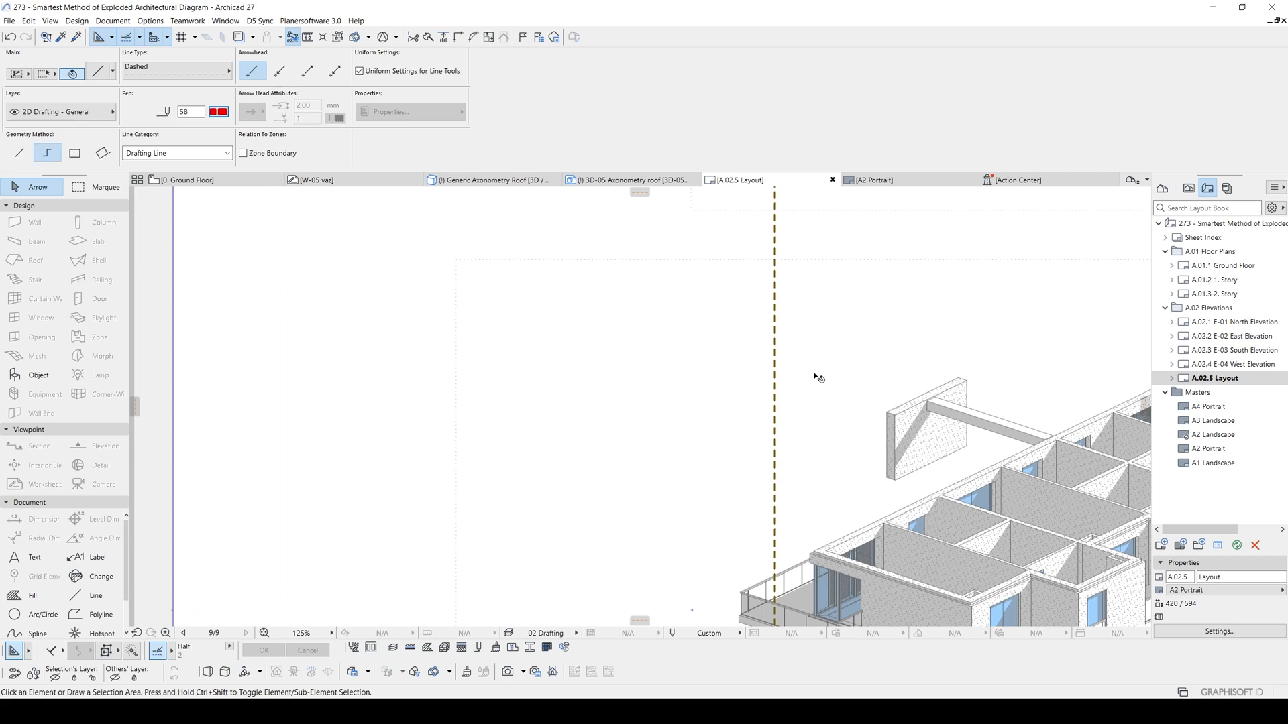
pyautogui.press('Escape')
# Switch the True Line Weight display off and back on to compare the guide line's appearance over the base drawing
pyautogui.scroll(-3, 822, 404)
pyautogui.moveTo(823, 404); pyautogui.dragTo(694, 287, button='middle')
pyautogui.moveTo(660, 388); pyautogui.dragTo(647, 324, button='middle')
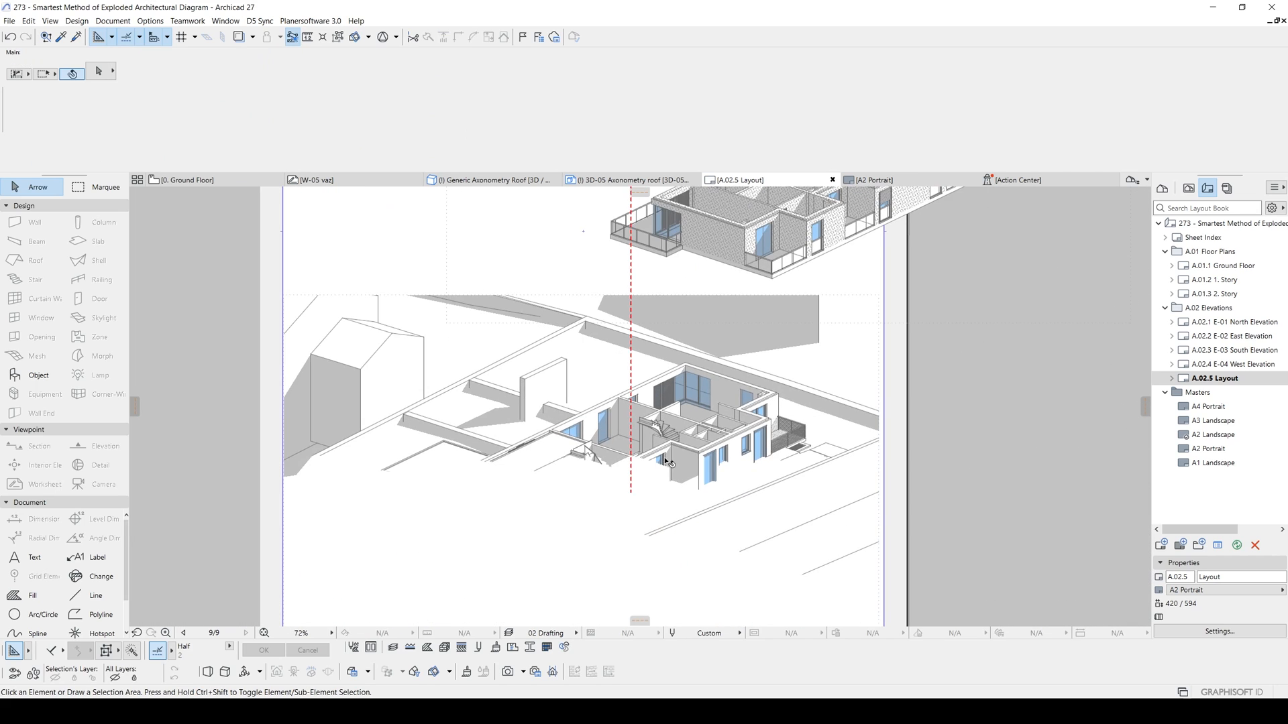
pyautogui.scroll(5, 637, 500)
pyautogui.moveTo(644, 422); pyautogui.dragTo(645, 442, button='middle')
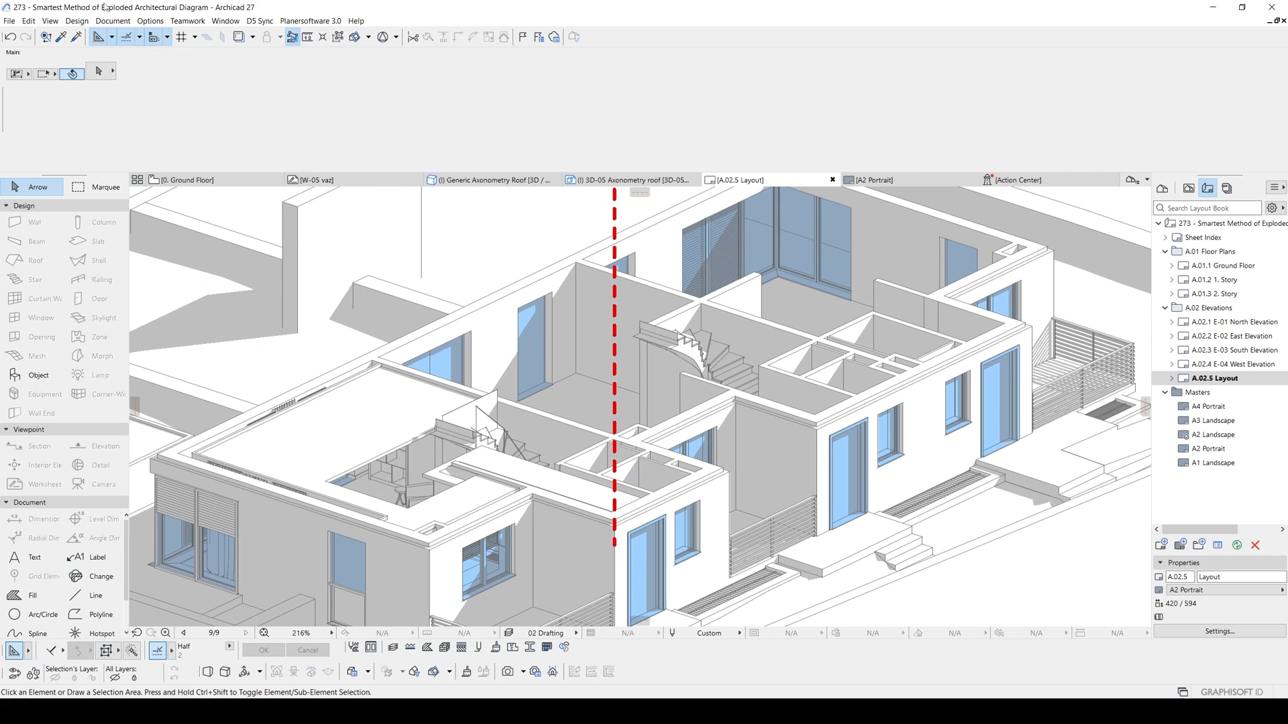
pyautogui.click(50, 21)
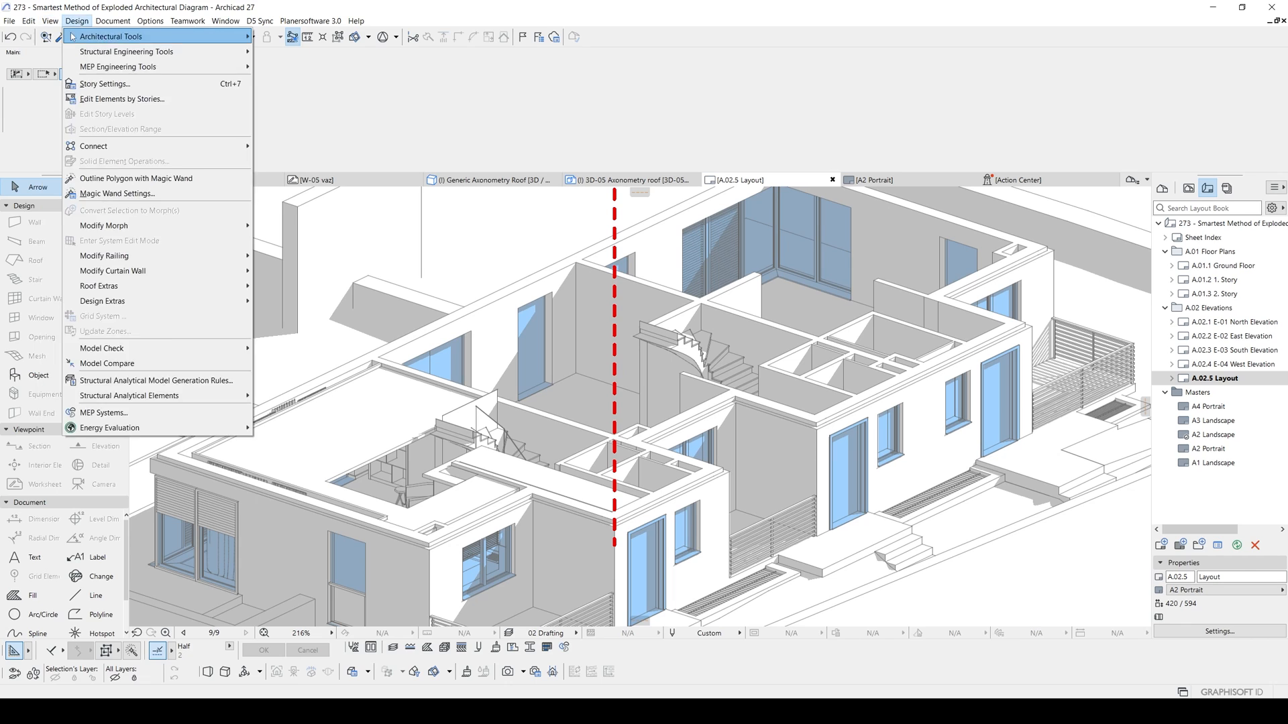
pyautogui.moveTo(134, 36)
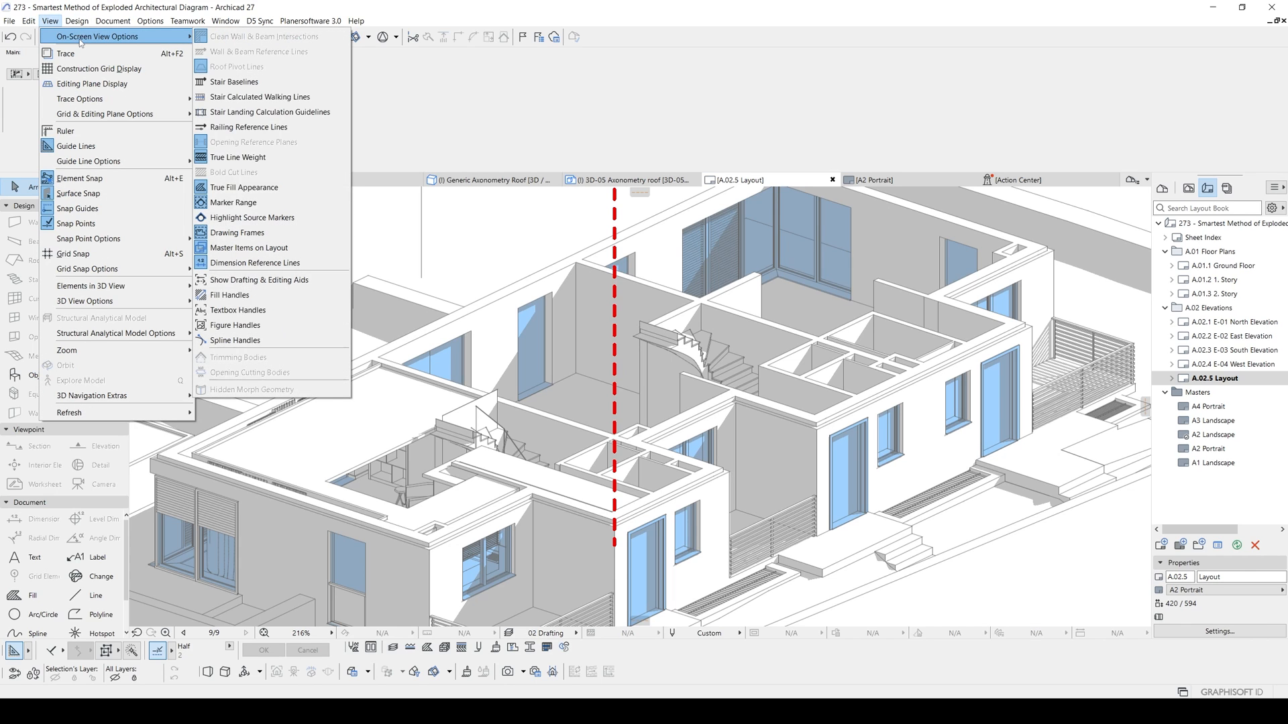
pyautogui.click(244, 162)
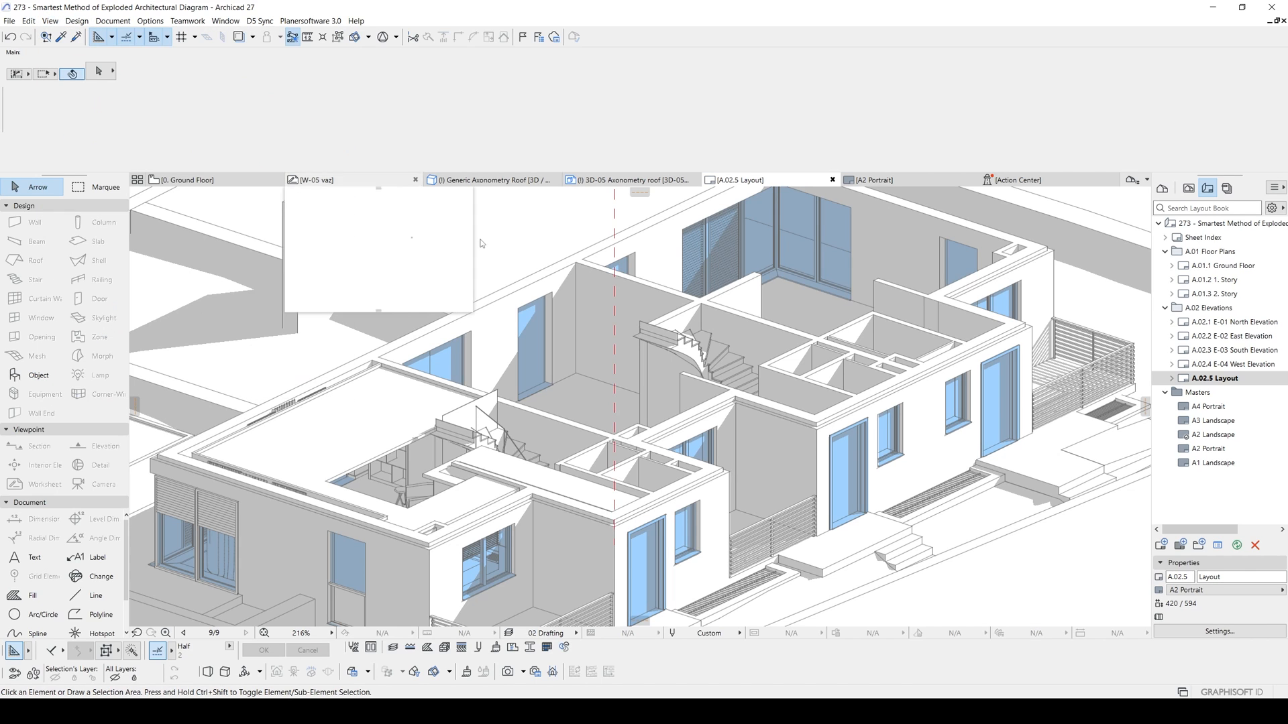
pyautogui.click(77, 21)
pyautogui.moveTo(50, 21)
pyautogui.moveTo(134, 37)
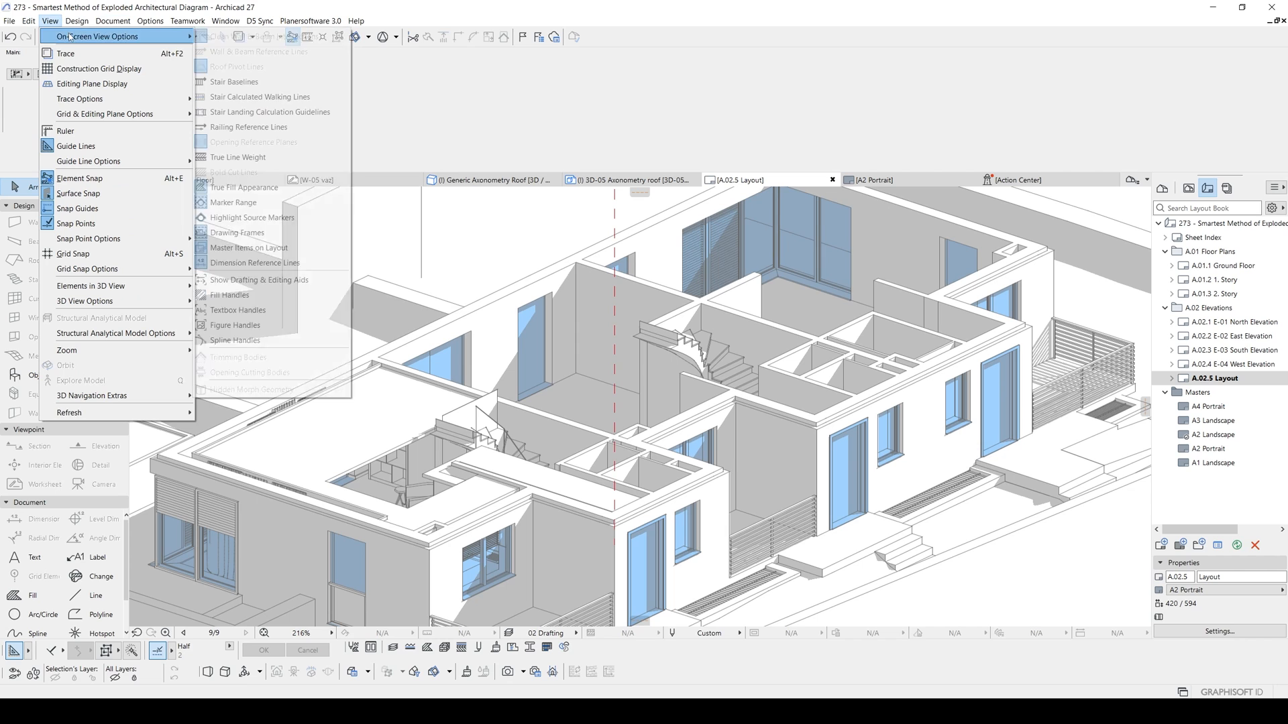
pyautogui.click(225, 157)
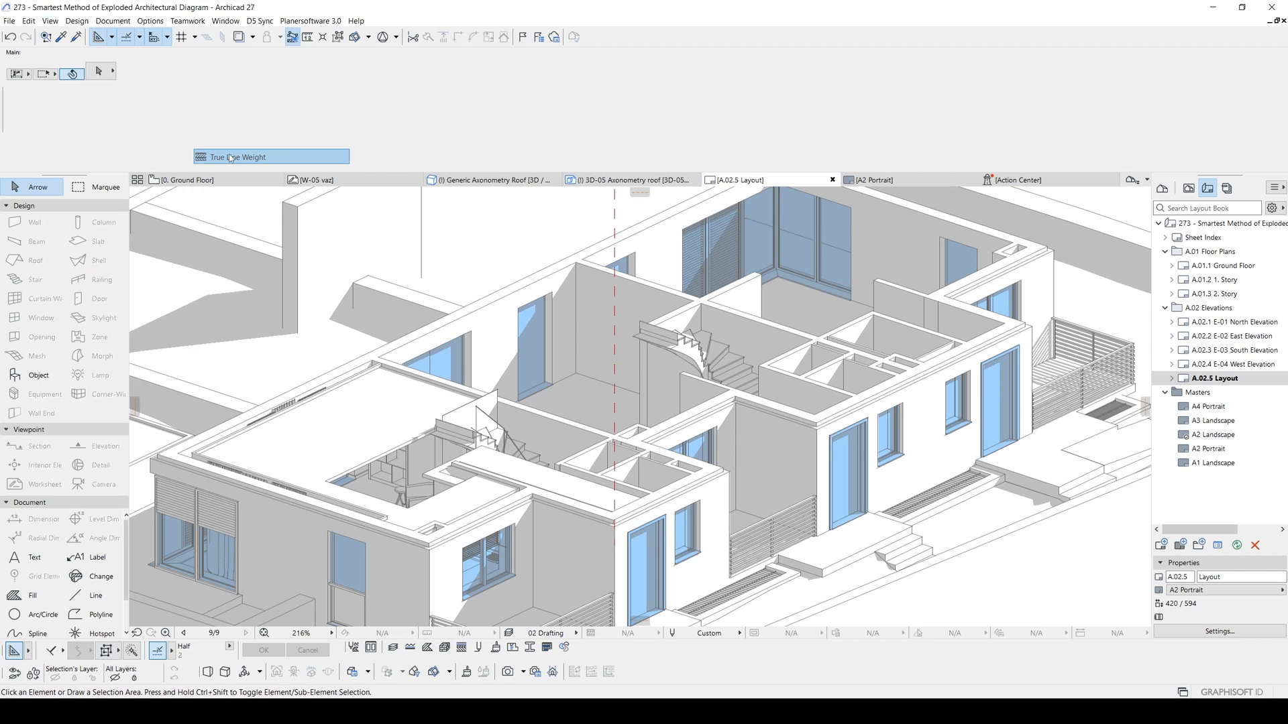
# Move the first-floor drawing sideways and down so its front wall corner lines up with the red guide line
pyautogui.scroll(-5, 830, 444)
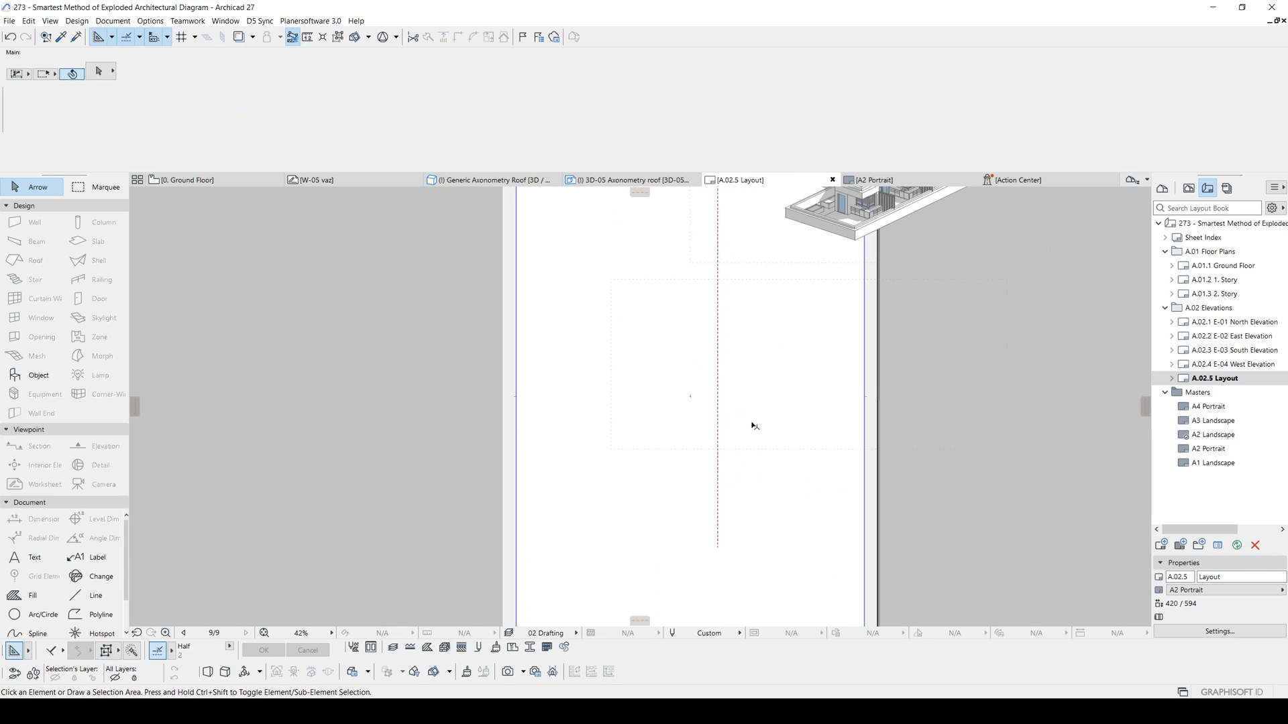
pyautogui.click(780, 379)
pyautogui.scroll(5, 779, 375)
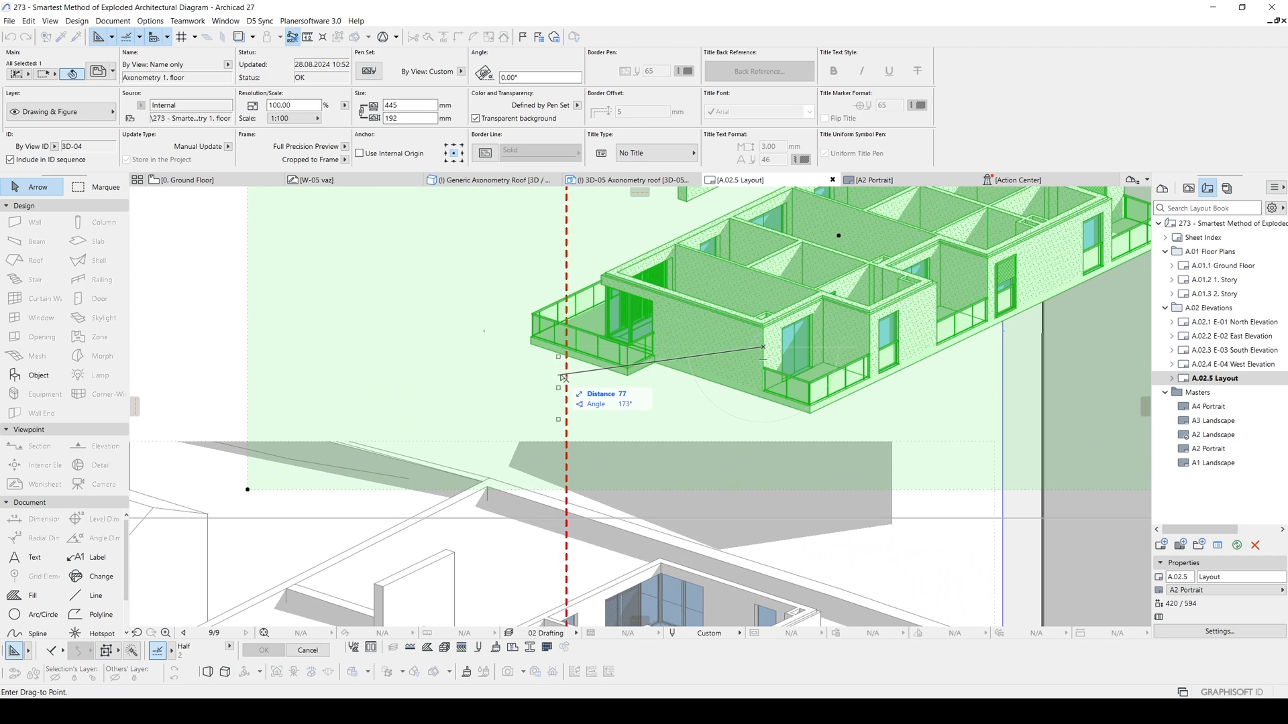
pyautogui.scroll(-2, 569, 397)
pyautogui.scroll(-2, 569, 402)
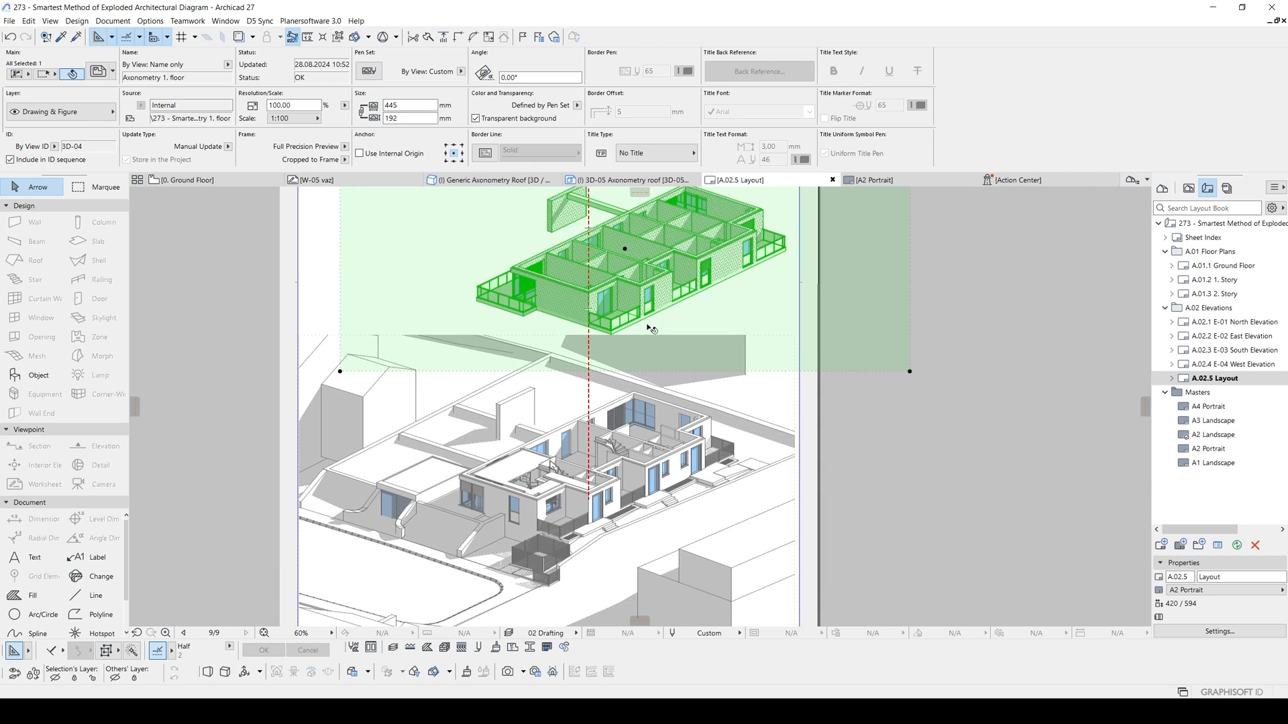
pyautogui.scroll(5, 654, 308)
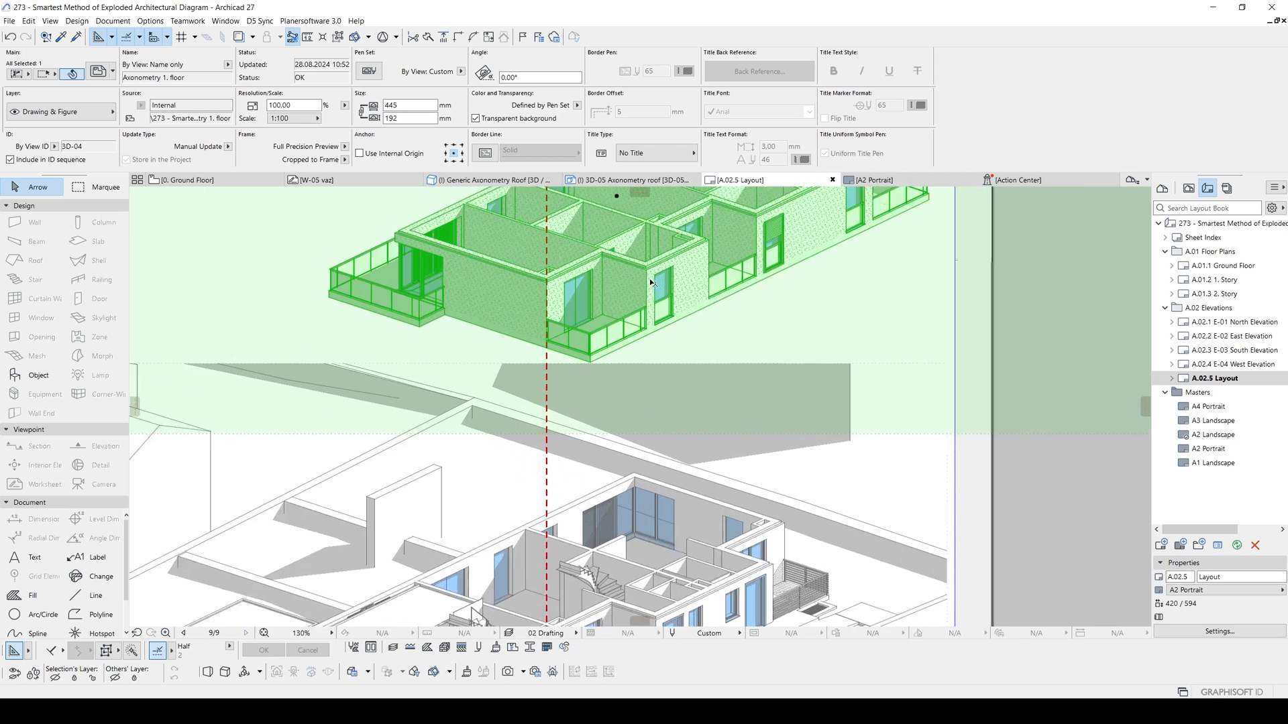
pyautogui.moveTo(646, 280)
pyautogui.mouseDown()
pyautogui.moveTo(540, 321)
pyautogui.moveTo(512, 384)
pyautogui.mouseUp()
pyautogui.scroll(-4, 518, 399)
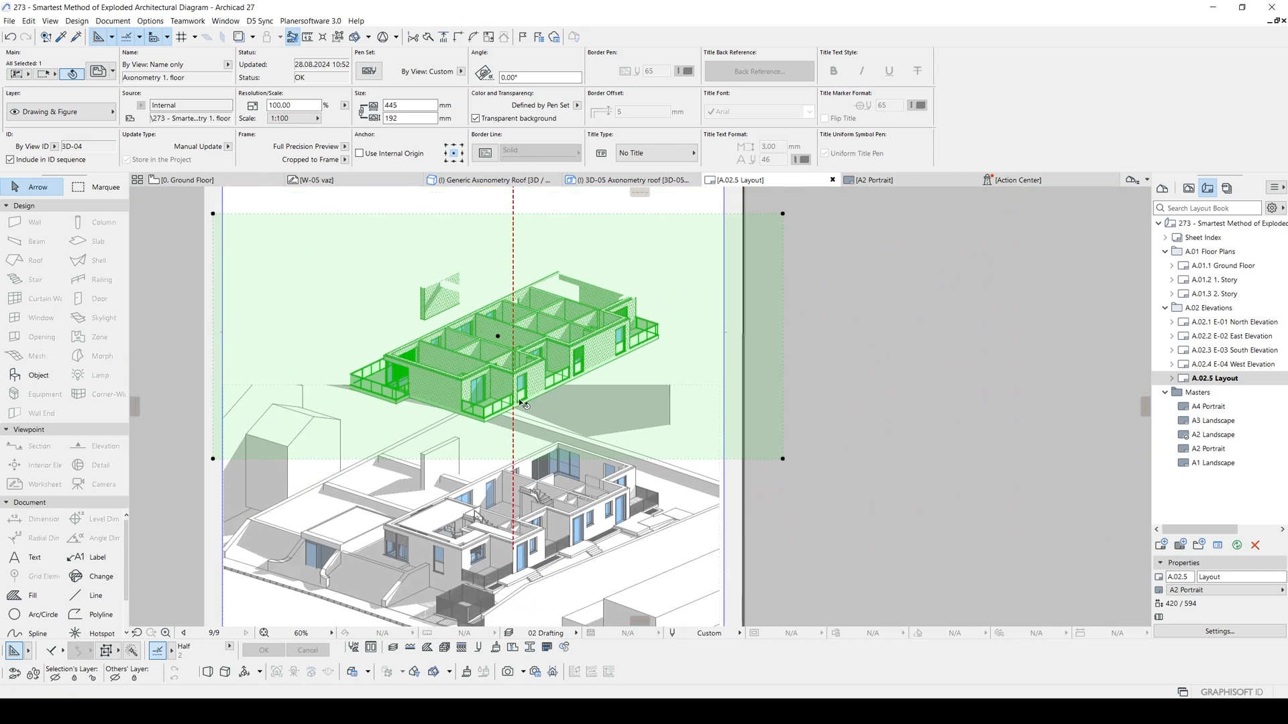
# Move the first-floor drawing straight down about 17 mm toward the base drawing
pyautogui.hotkey('ctrl', 'd')
pyautogui.click(631, 327)
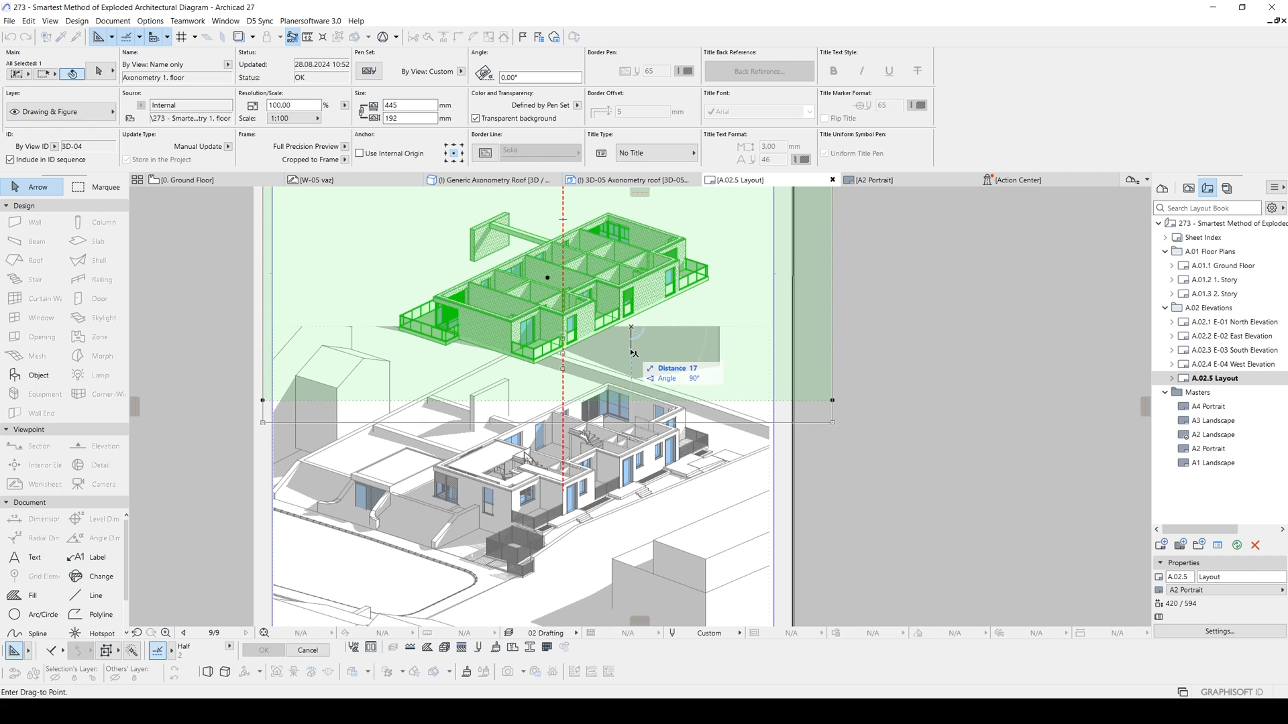
pyautogui.click(631, 350)
# Crop the first-floor drawing's right side to a 365 mm frame width and pull its left side inside the sheet's left margin
pyautogui.scroll(-2, 637, 363)
pyautogui.moveTo(638, 365); pyautogui.dragTo(667, 479, button='middle')
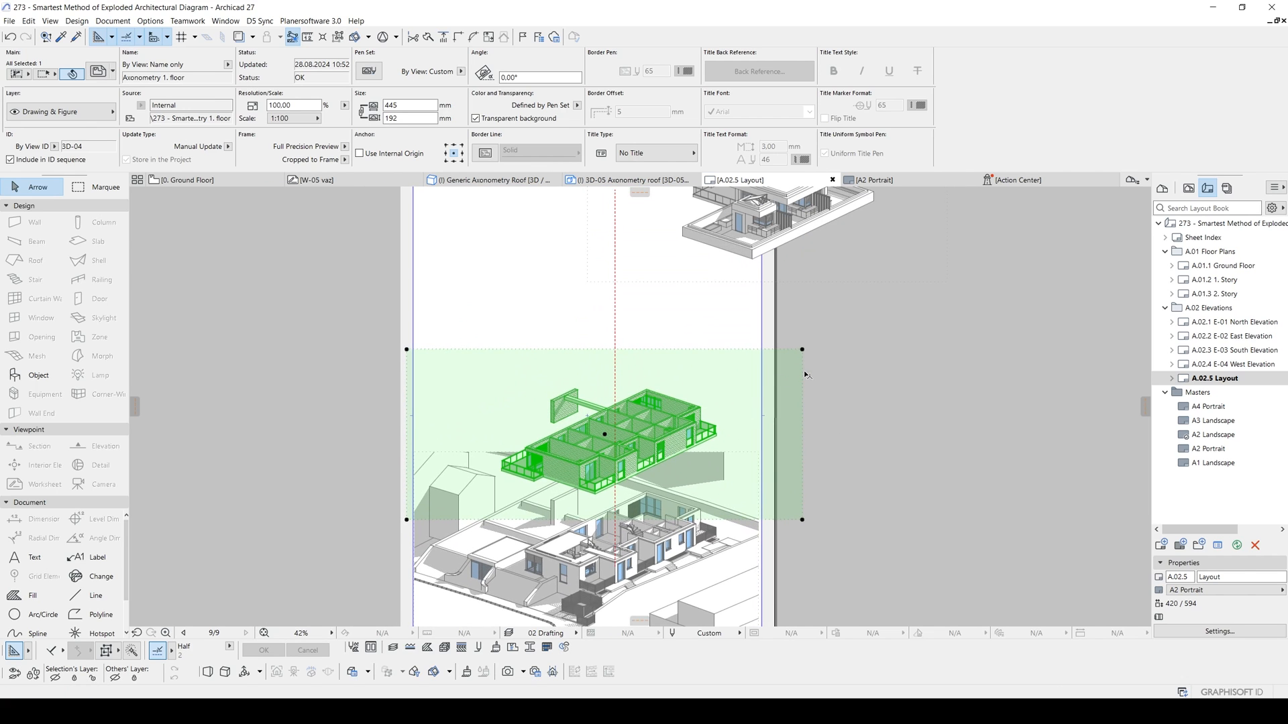
pyautogui.click(803, 371)
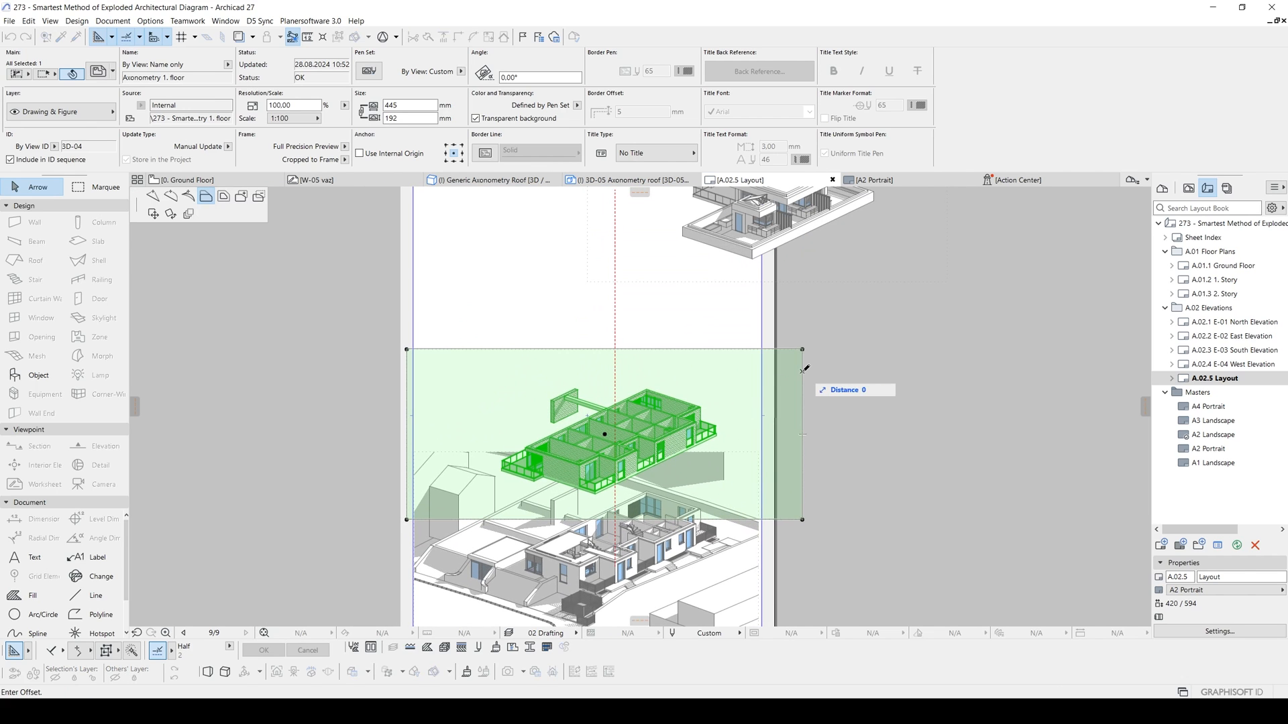
pyautogui.click(732, 370)
pyautogui.click(408, 391)
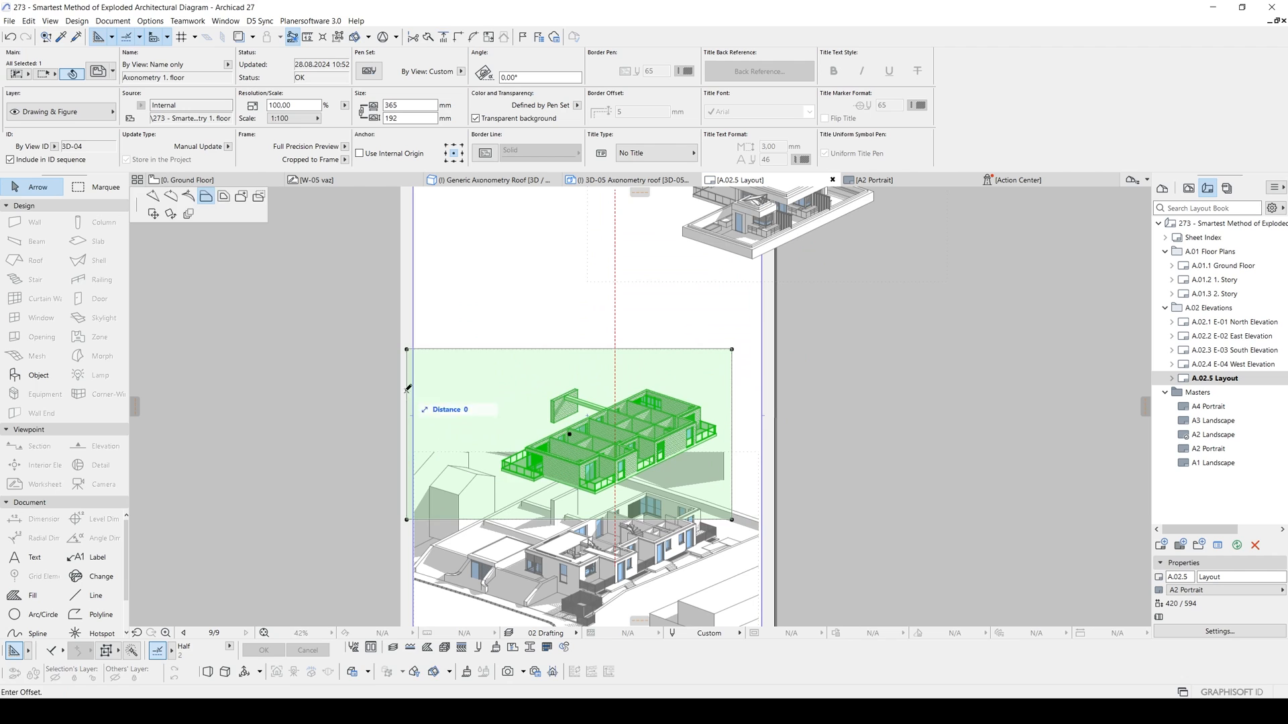
pyautogui.click(433, 385)
pyautogui.click(940, 411)
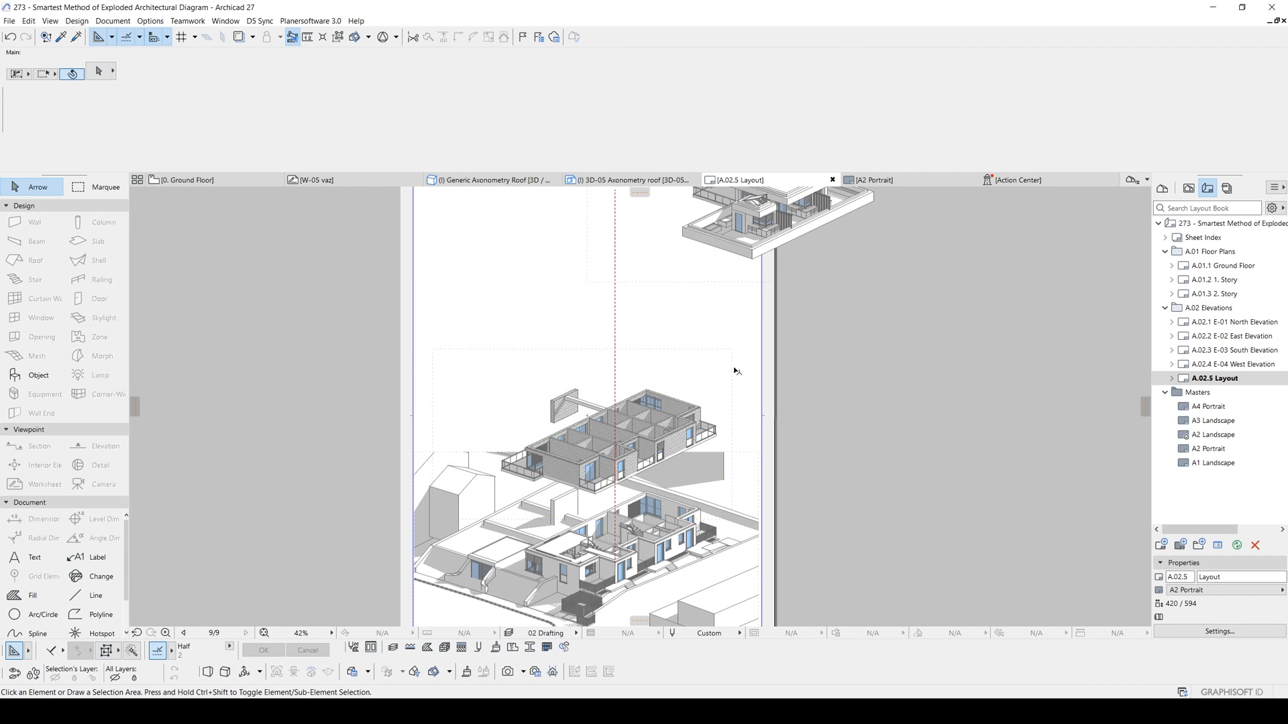
# Move the roof drawing from beyond the sheet's right edge onto the sheet, just above the first-floor drawing
pyautogui.scroll(-3, 742, 402)
pyautogui.scroll(5, 747, 387)
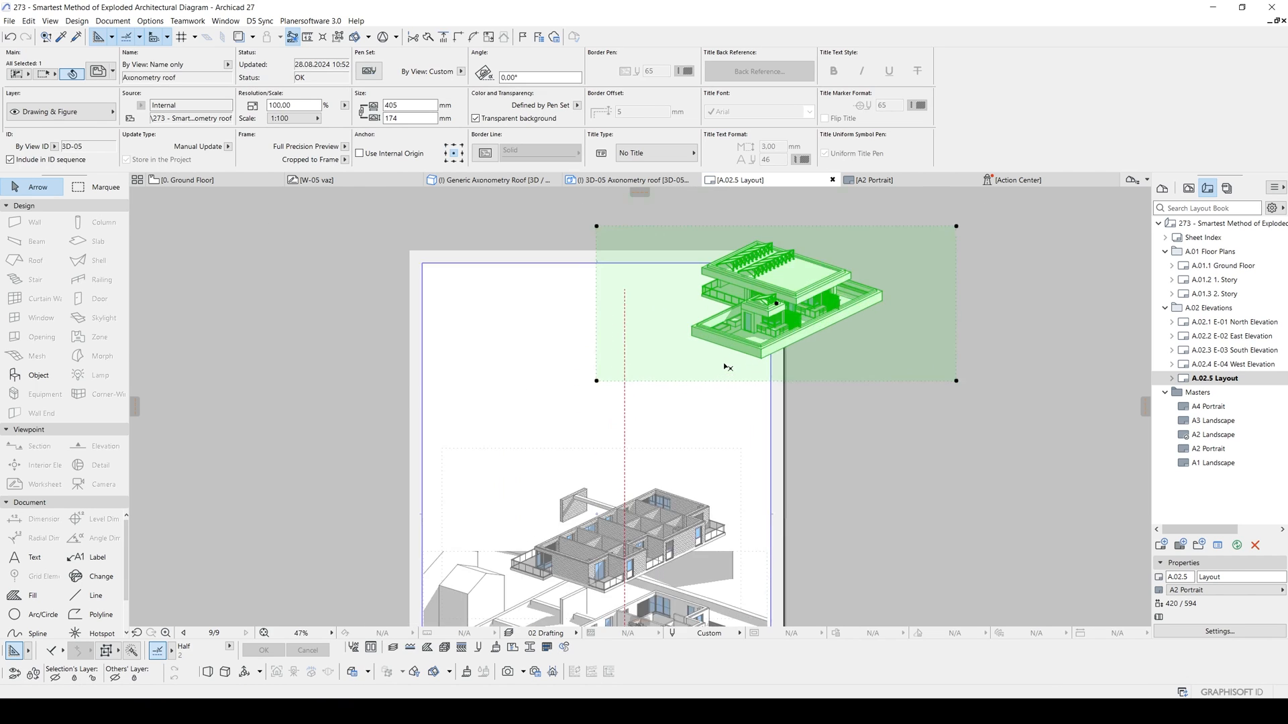
pyautogui.moveTo(788, 348); pyautogui.dragTo(830, 336, button='middle')
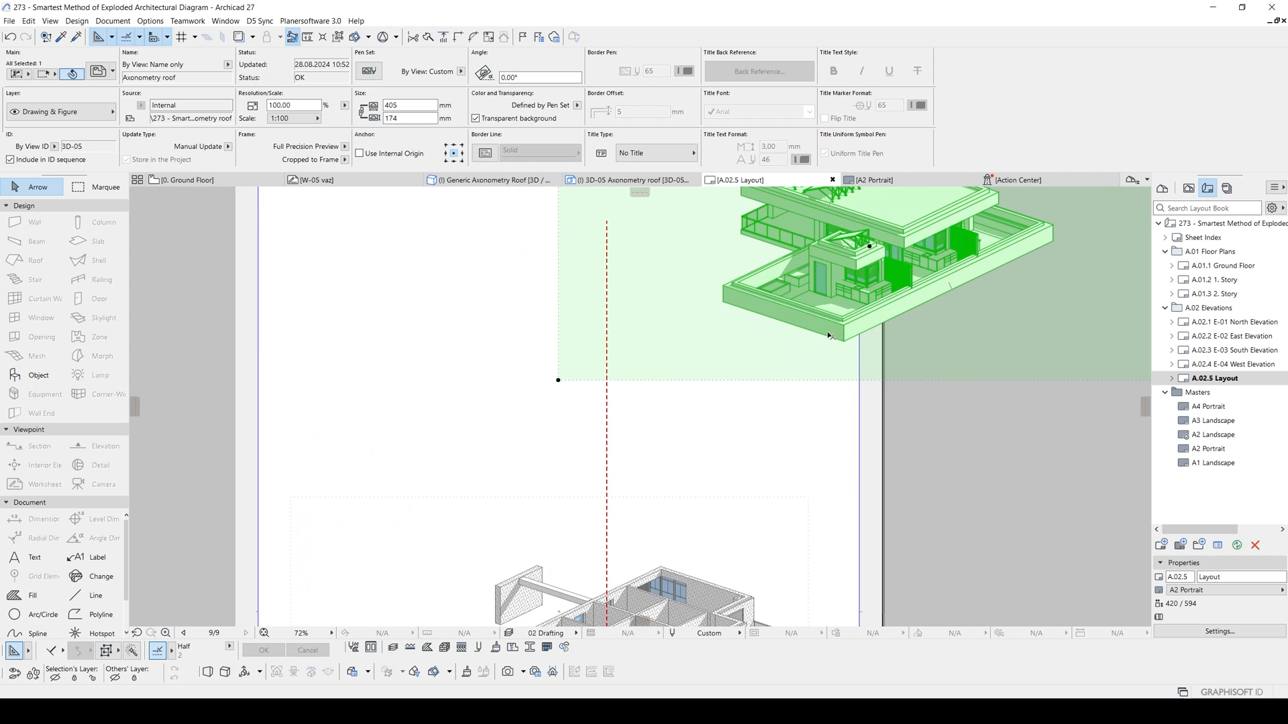
pyautogui.hotkey('ctrl', 'd')
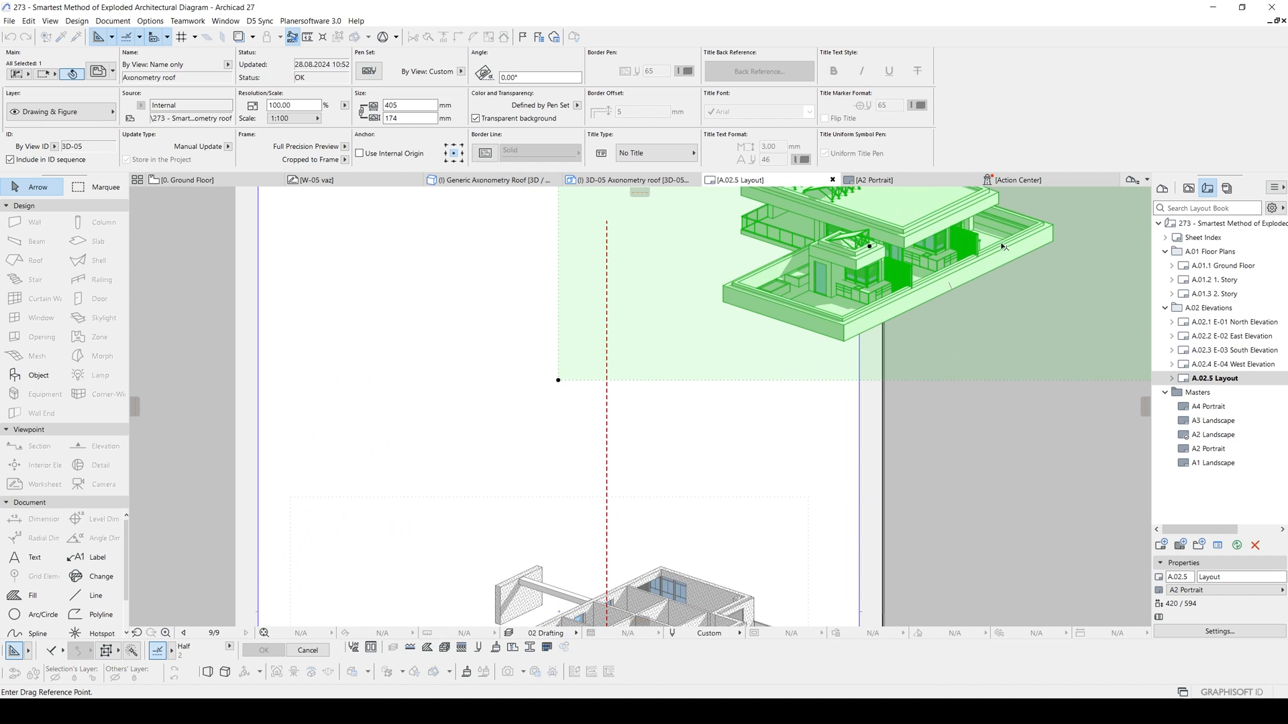
pyautogui.click(844, 343)
pyautogui.moveTo(567, 510); pyautogui.dragTo(660, 359, button='middle')
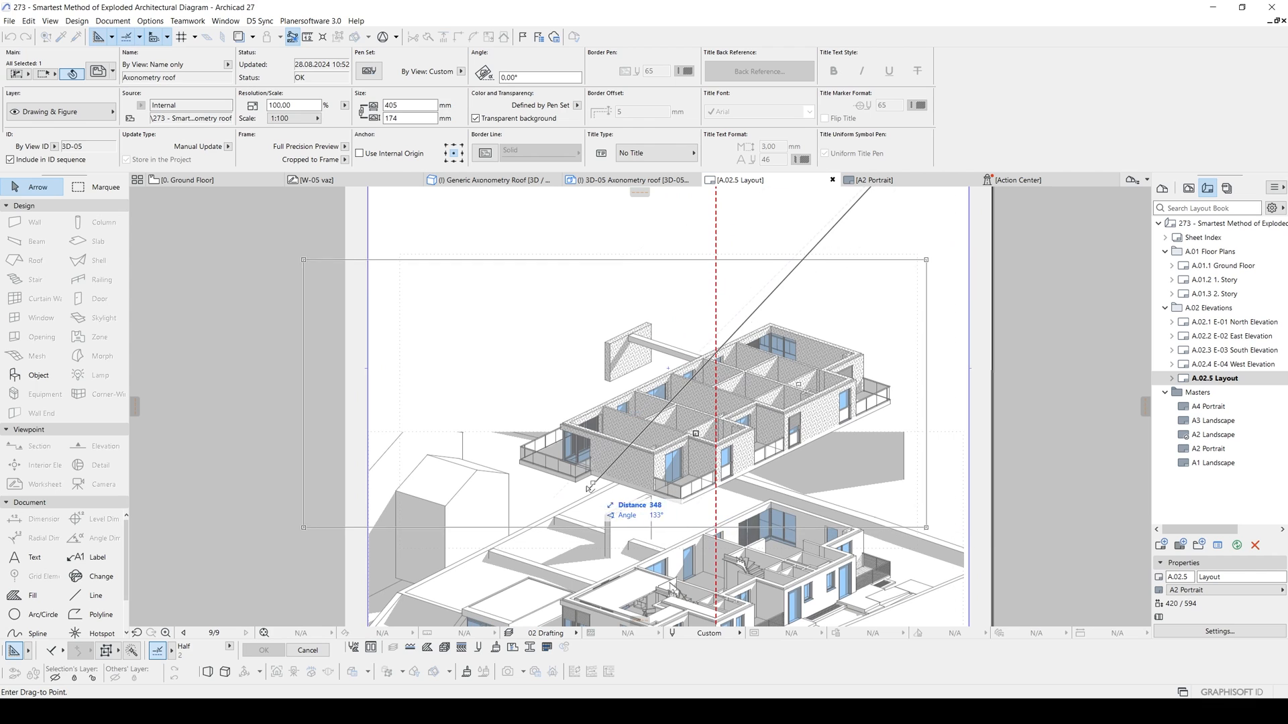
pyautogui.click(674, 500)
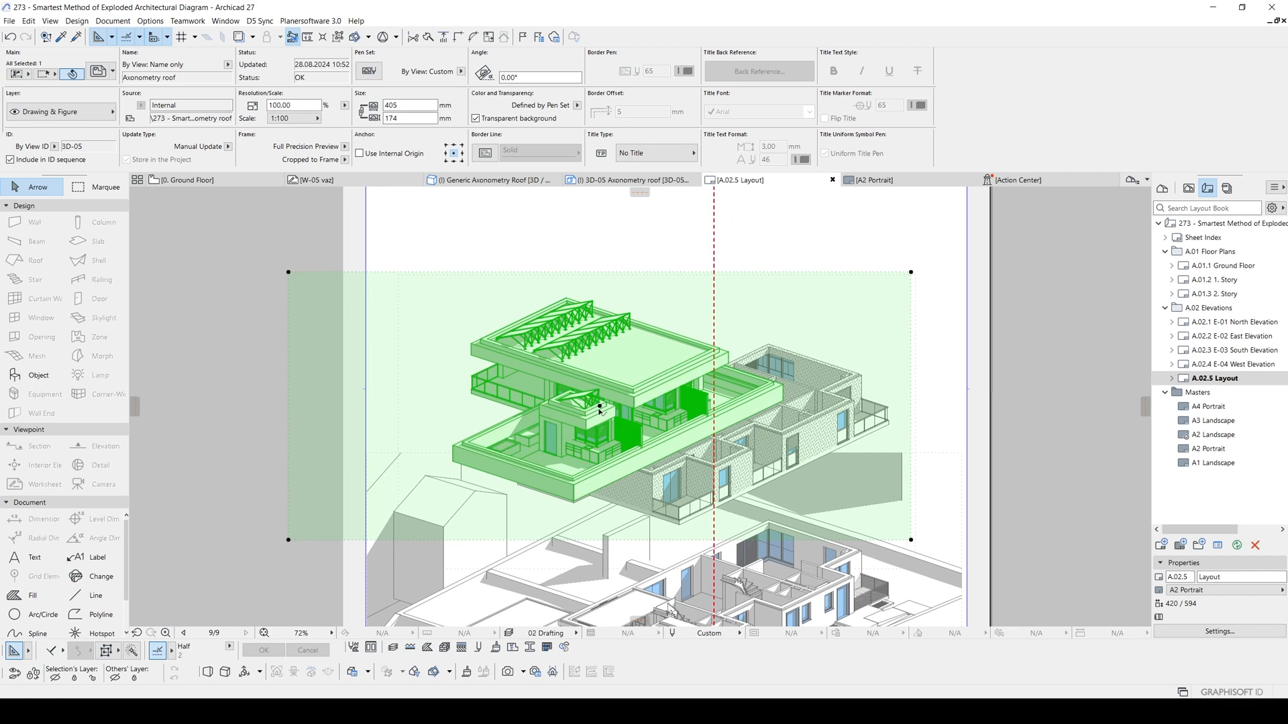
pyautogui.moveTo(626, 444)
pyautogui.mouseDown()
pyautogui.moveTo(633, 403)
pyautogui.moveTo(709, 287)
pyautogui.mouseUp()
pyautogui.moveTo(709, 287); pyautogui.dragTo(700, 336, button='middle')
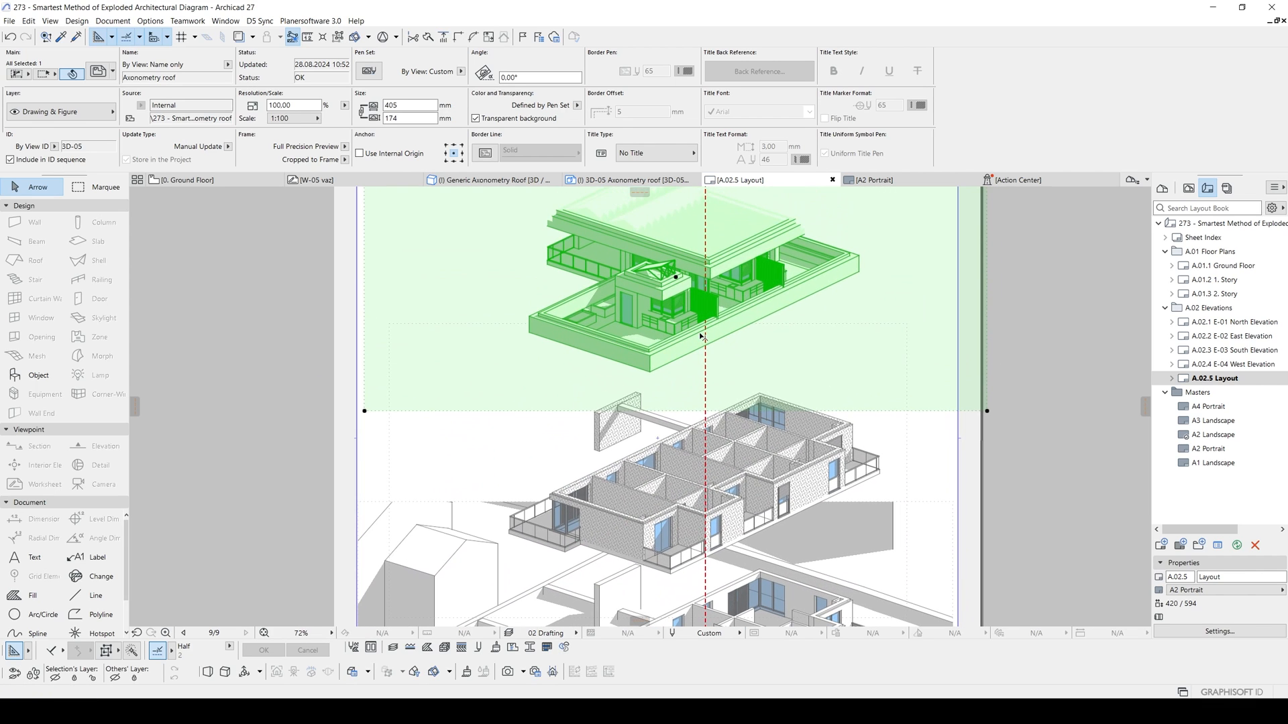
# Move the roof drawing down so its far-right bottom corner meets the first-floor balcony's right corner
pyautogui.hotkey('ctrl', 'd')
pyautogui.click(859, 275)
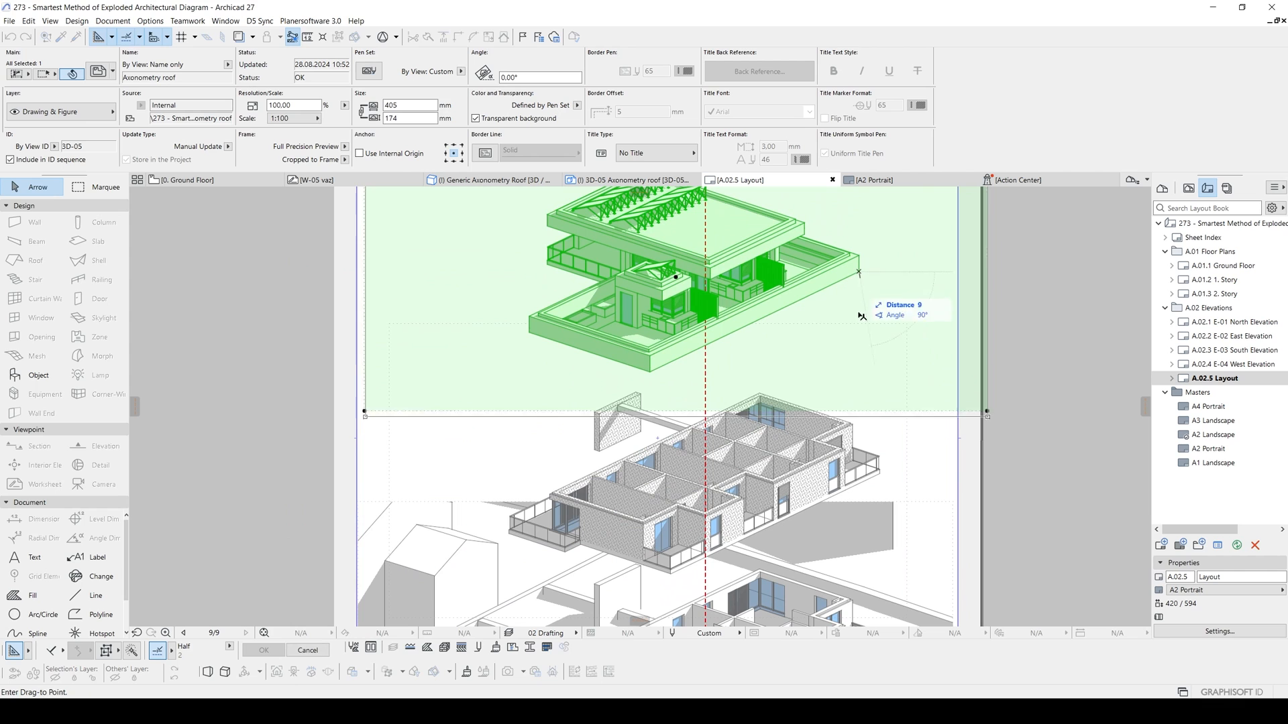
pyautogui.click(875, 485)
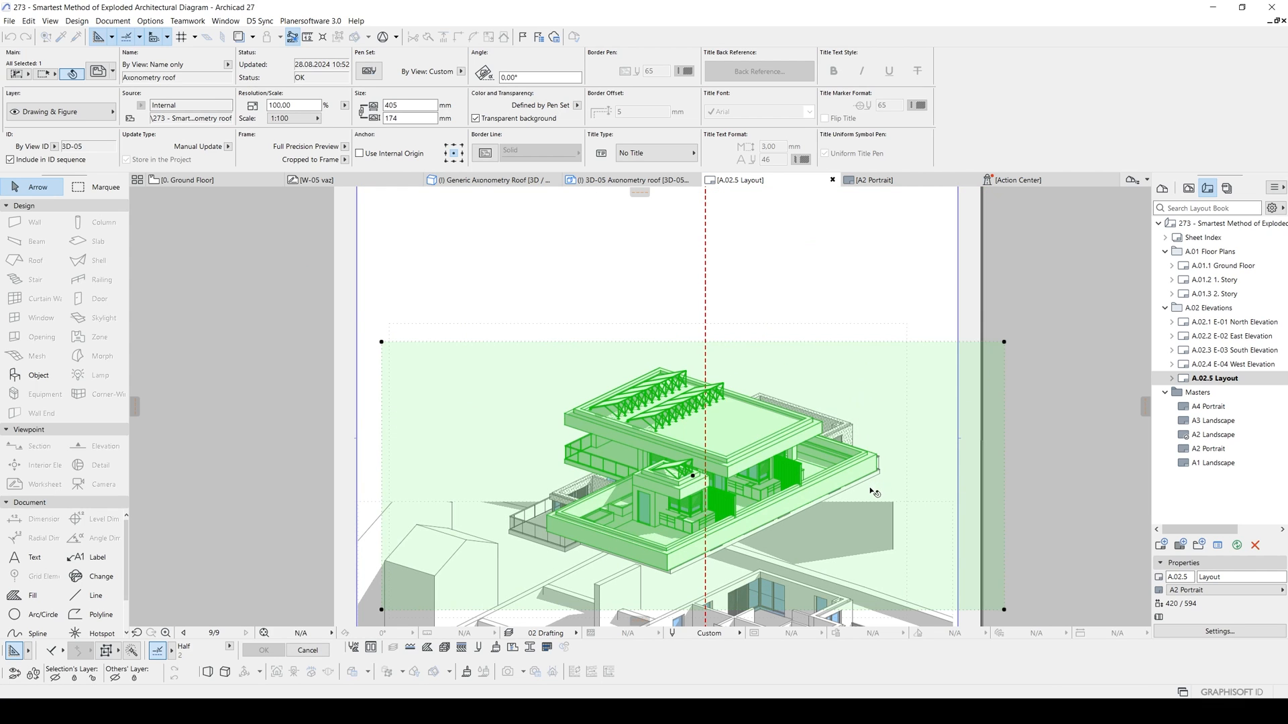
# Shift the roof drawing slightly so its front bottom corner coincides with the first floor's front balcony corner
pyautogui.scroll(4, 738, 540)
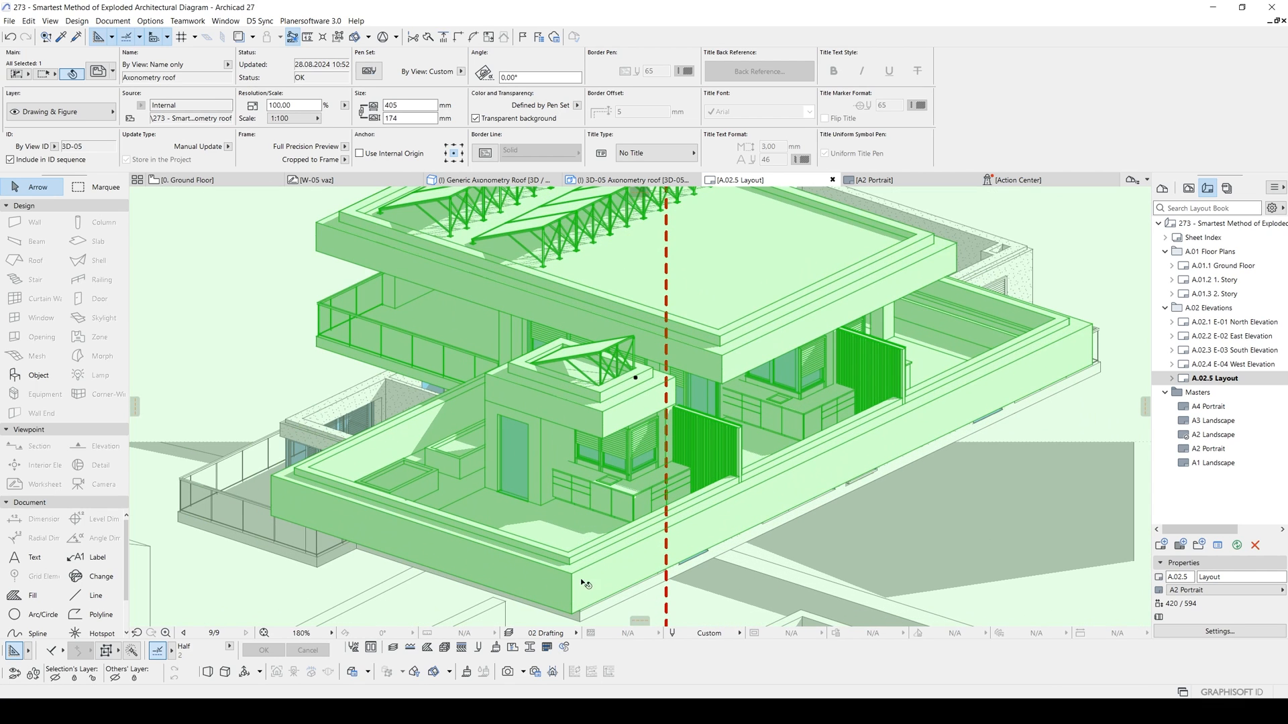
pyautogui.moveTo(581, 569); pyautogui.dragTo(598, 521, button='middle')
pyautogui.hotkey('ctrl', 'd')
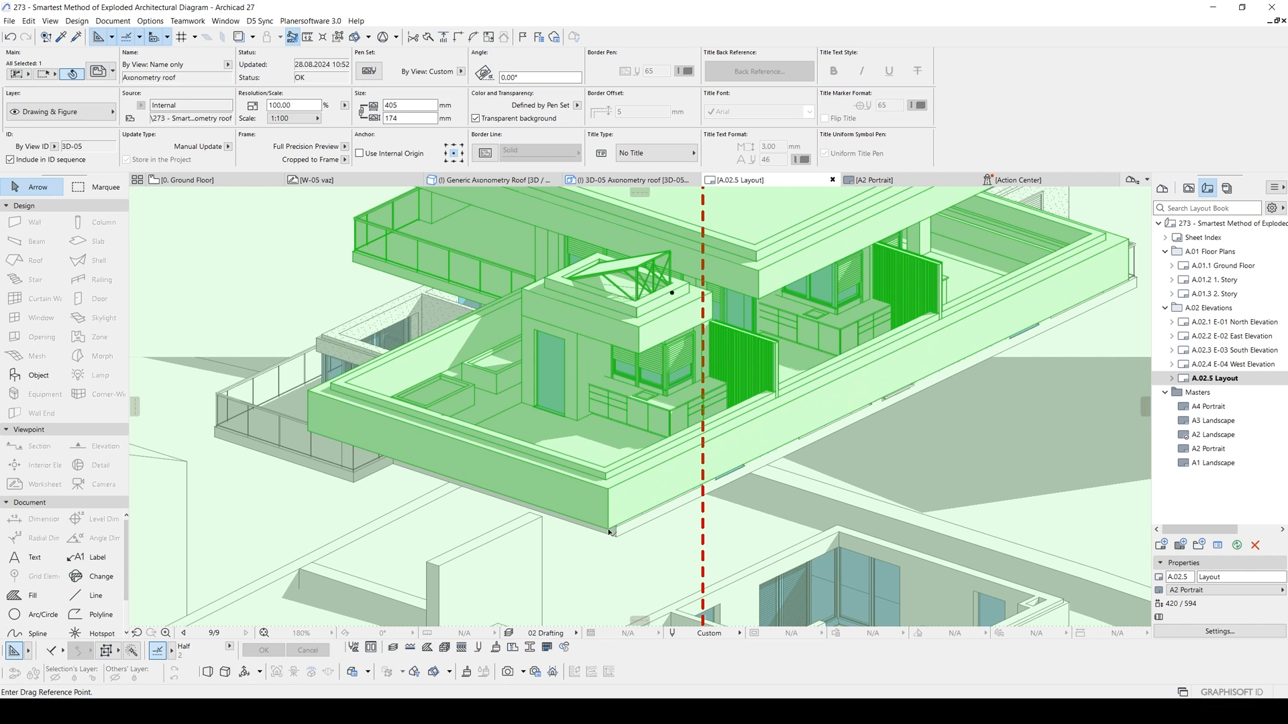
pyautogui.click(609, 530)
pyautogui.click(616, 540)
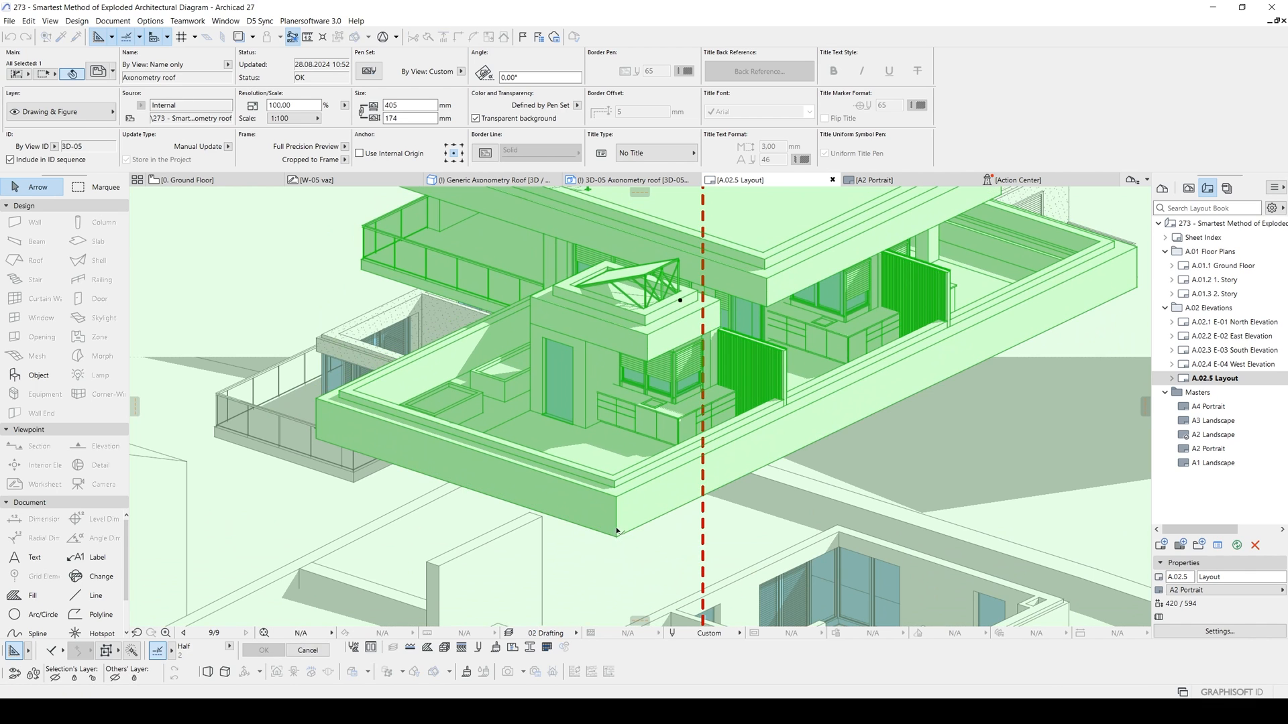
# Move the roof drawing straight up until the building sits clear above the first-floor drawing, and deselect it
pyautogui.scroll(-5, 663, 495)
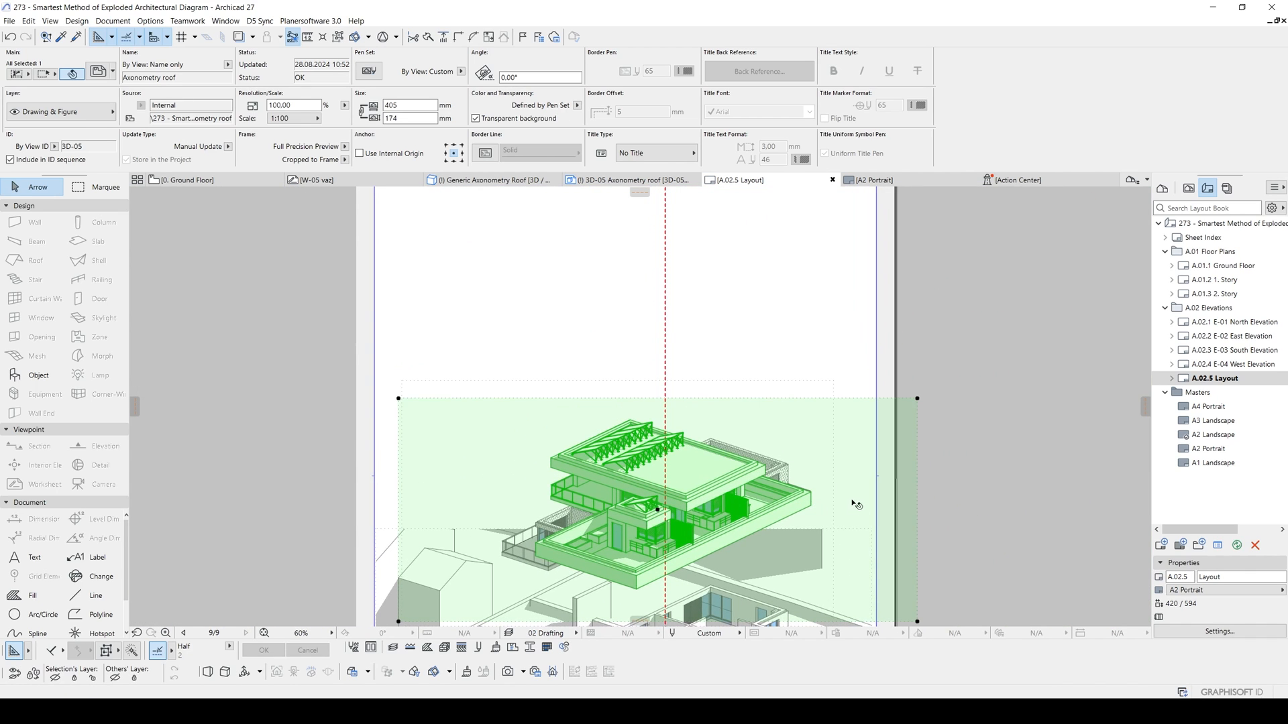
pyautogui.hotkey('ctrl', 'd')
pyautogui.click(851, 518)
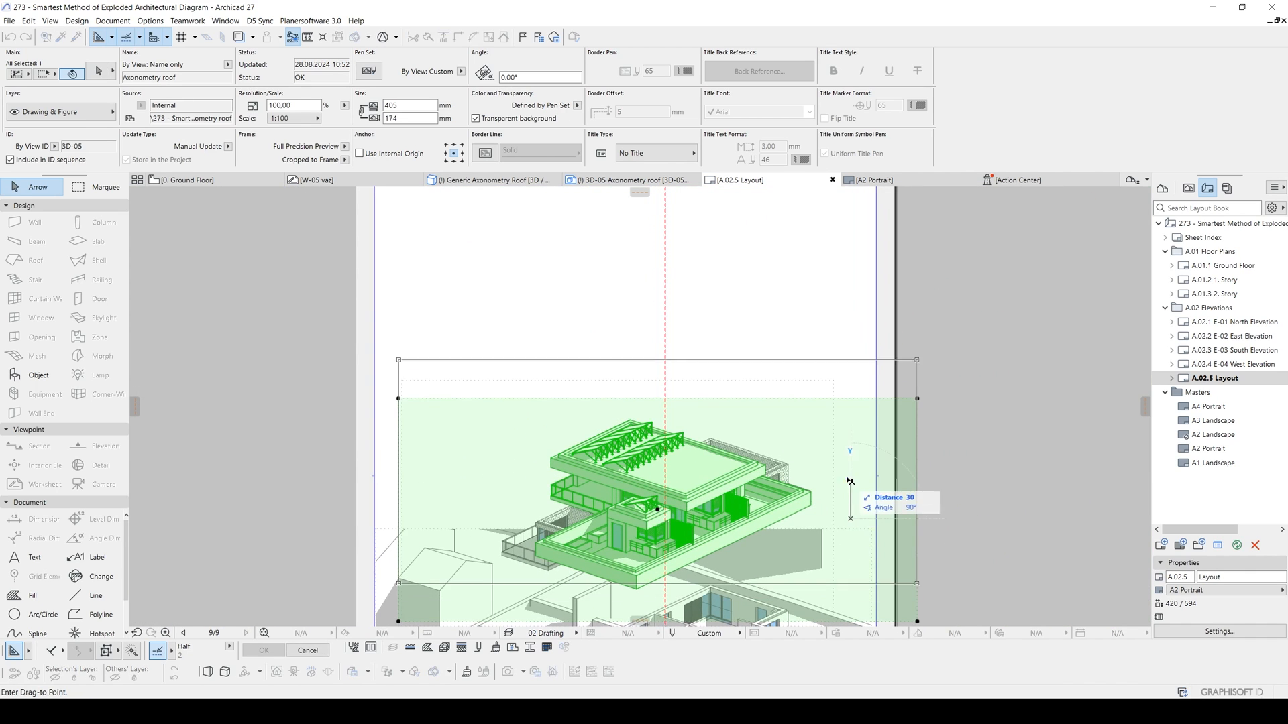
pyautogui.click(840, 359)
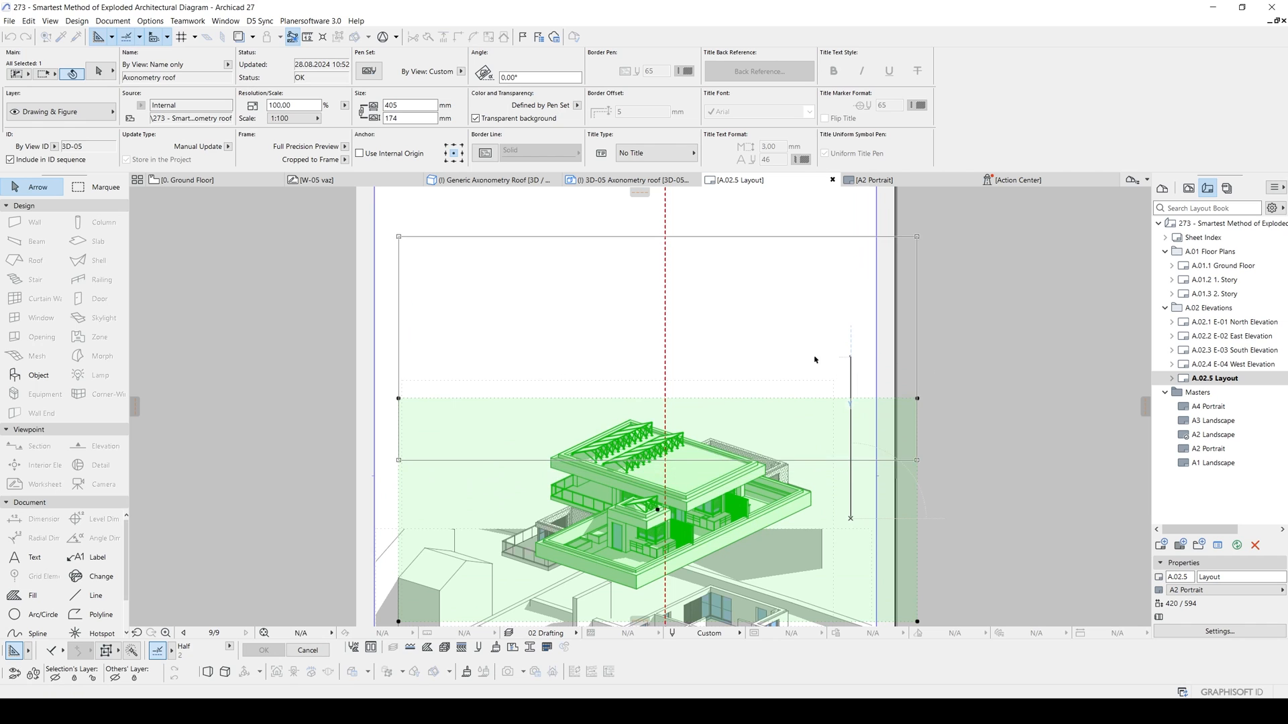
pyautogui.click(1015, 423)
pyautogui.scroll(-4, 736, 386)
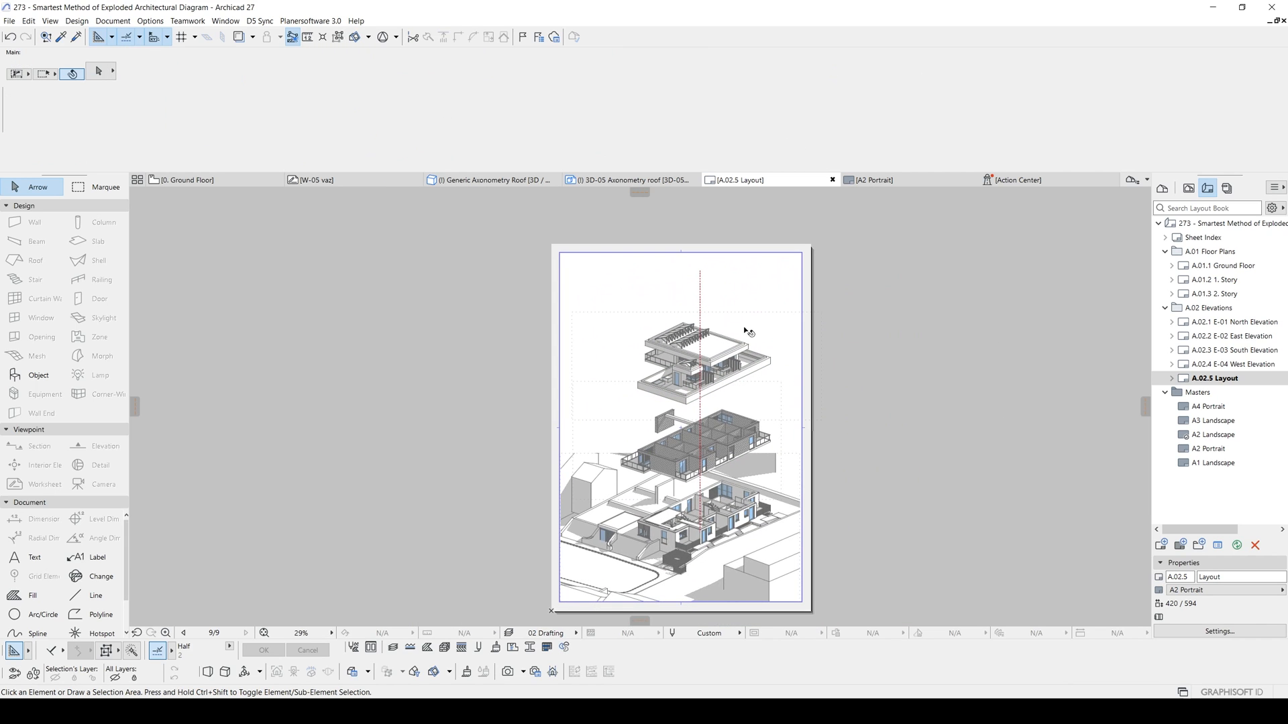
# Shorten the red dashed guide line by stretching its upper end down to the front parapet of the roof drawing
pyautogui.scroll(4, 747, 332)
pyautogui.click(656, 216)
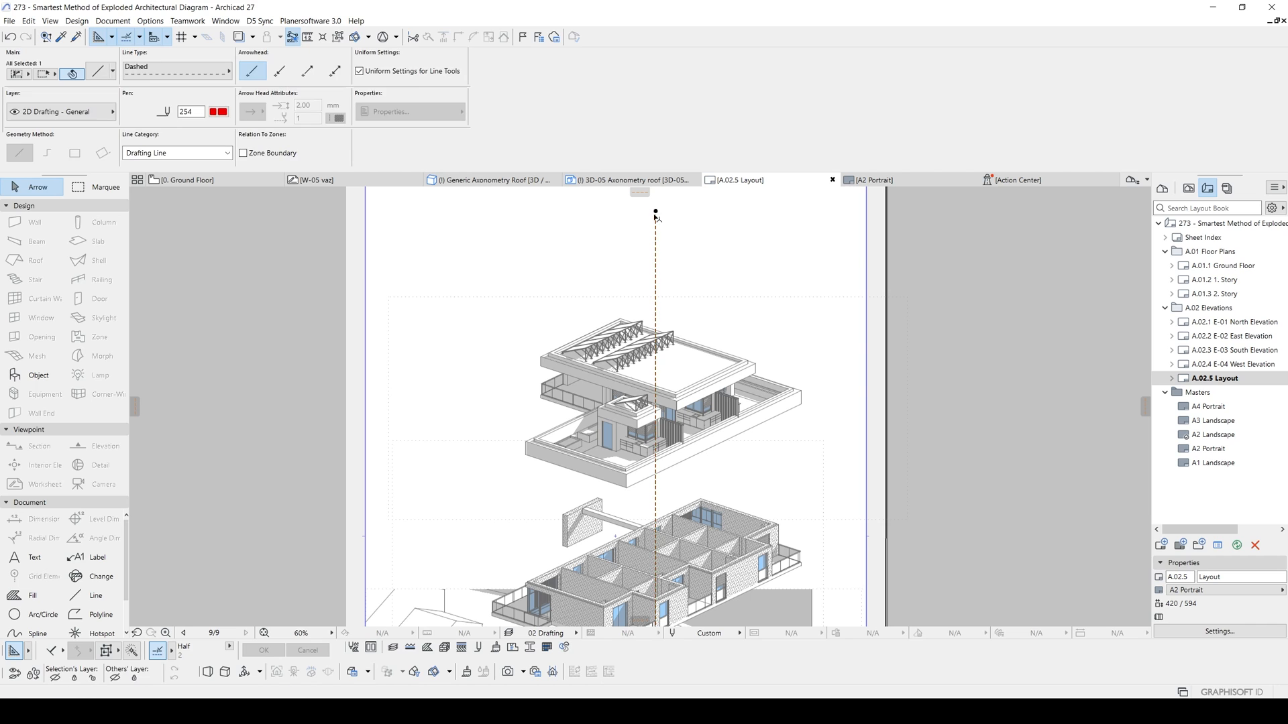
pyautogui.click(656, 212)
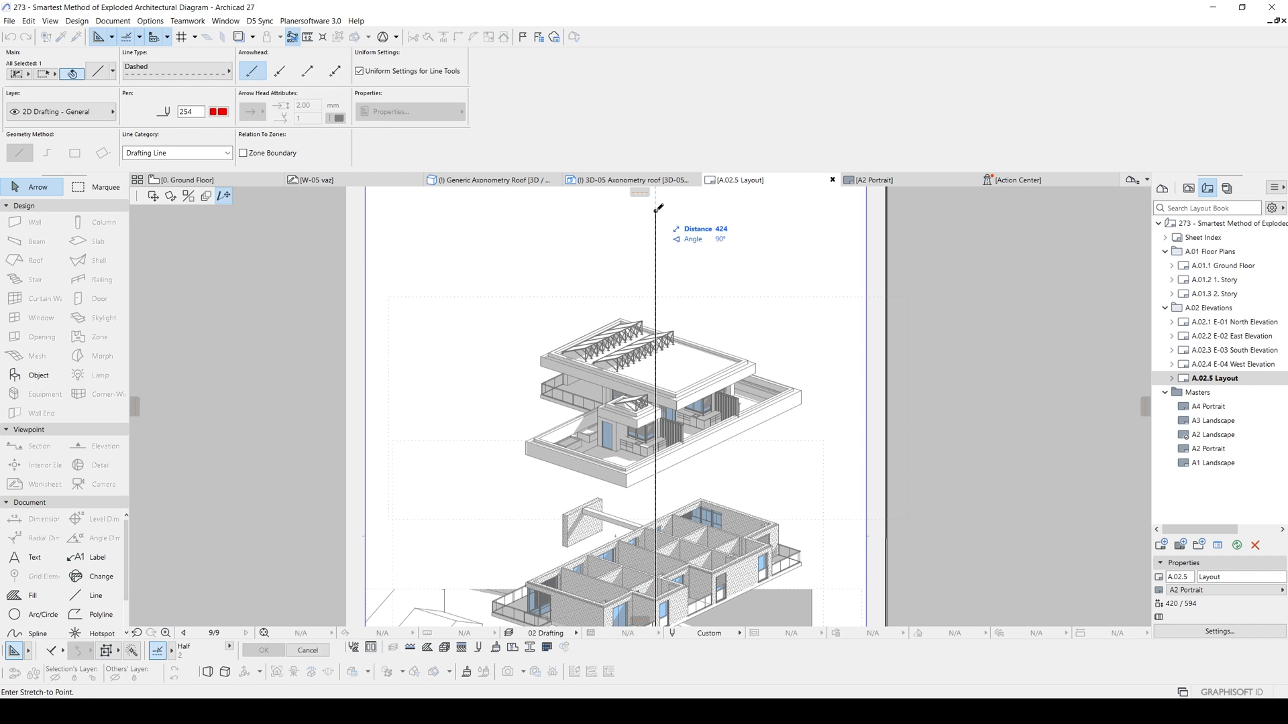
pyautogui.click(657, 461)
# Place three copies of the guide line at the ground floor's front, far-left and far-right building corners, and end the copying
pyautogui.moveTo(666, 503); pyautogui.dragTo(678, 424, button='middle')
pyautogui.scroll(-1, 671, 360)
pyautogui.scroll(2, 678, 429)
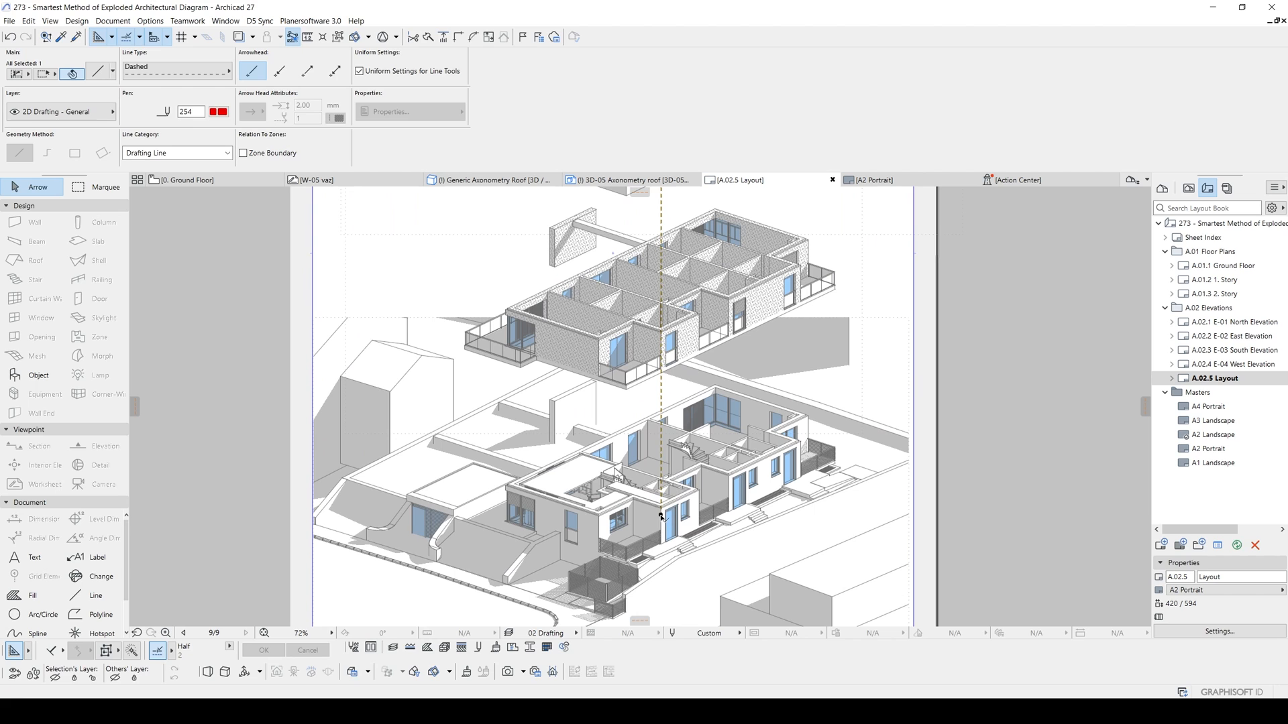
pyautogui.hotkey('ctrl', 'd')
pyautogui.click(661, 516)
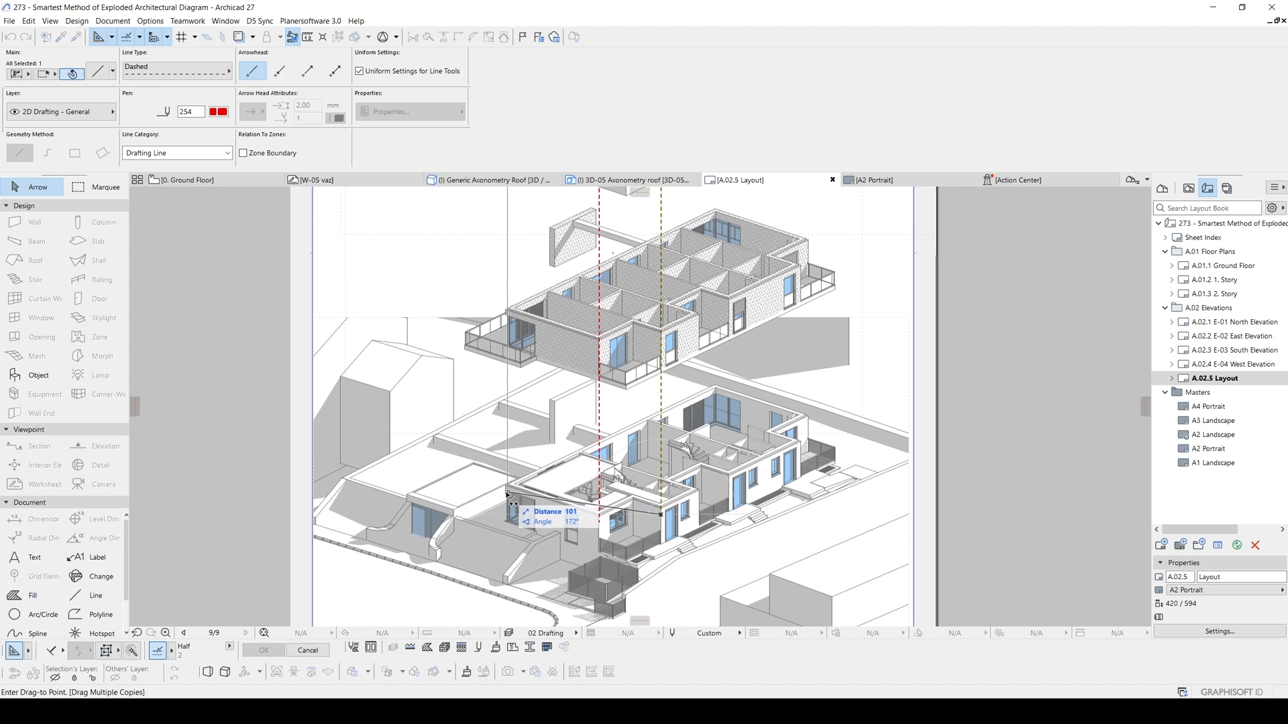
pyautogui.scroll(5, 512, 516)
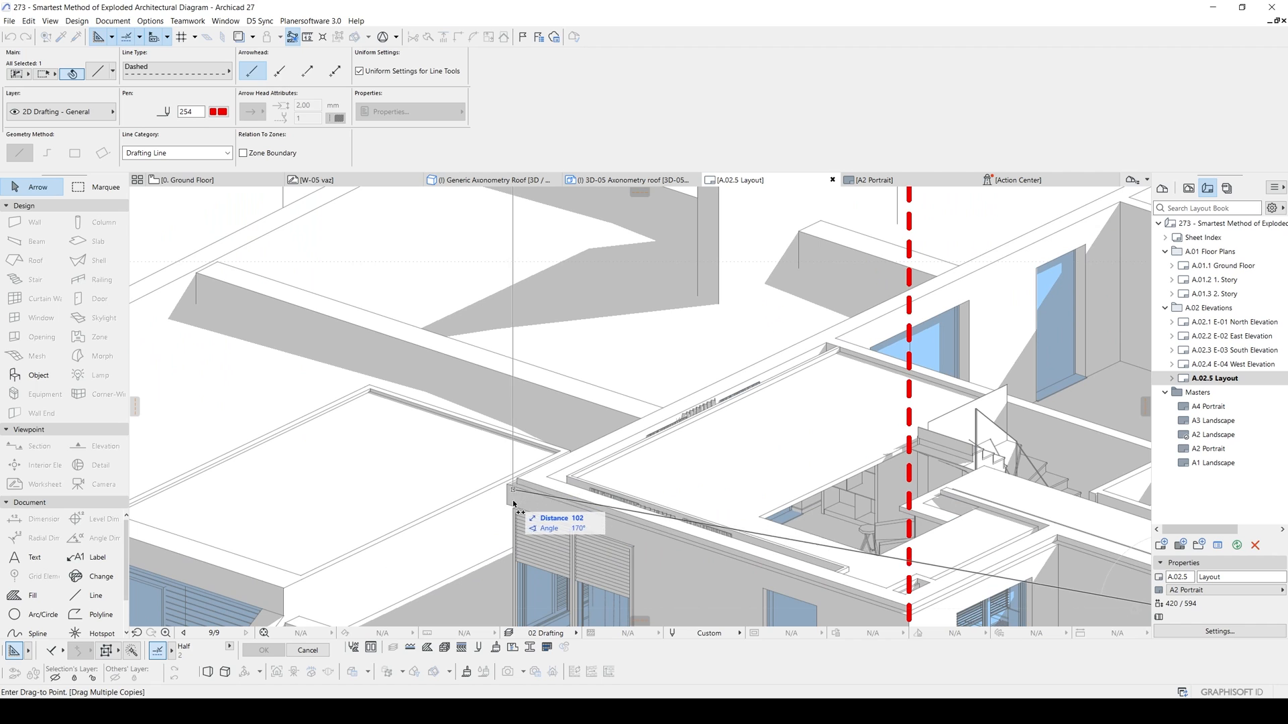
pyautogui.scroll(-5, 512, 516)
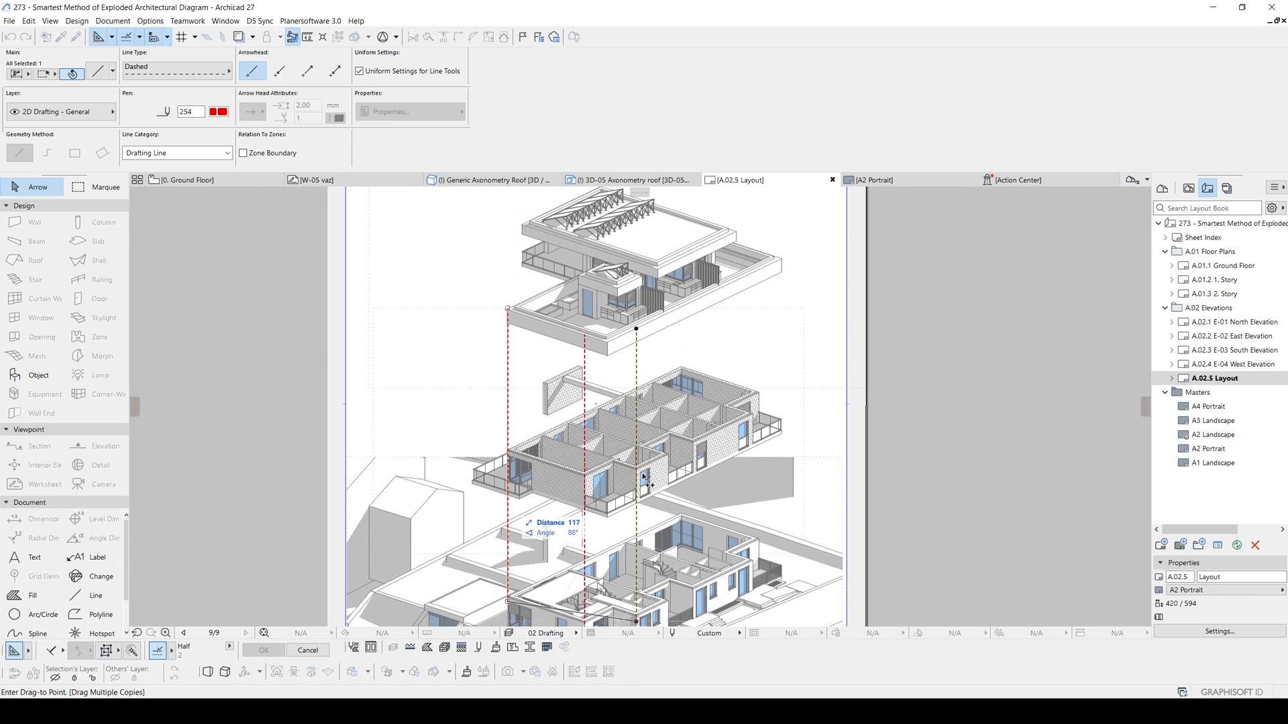
pyautogui.click(762, 547)
pyautogui.moveTo(580, 462)
pyautogui.mouseDown(button='middle')
pyautogui.moveTo(551, 539)
pyautogui.moveTo(573, 442)
pyautogui.mouseUp(button='middle')
pyautogui.press('Escape')
pyautogui.press('Escape')
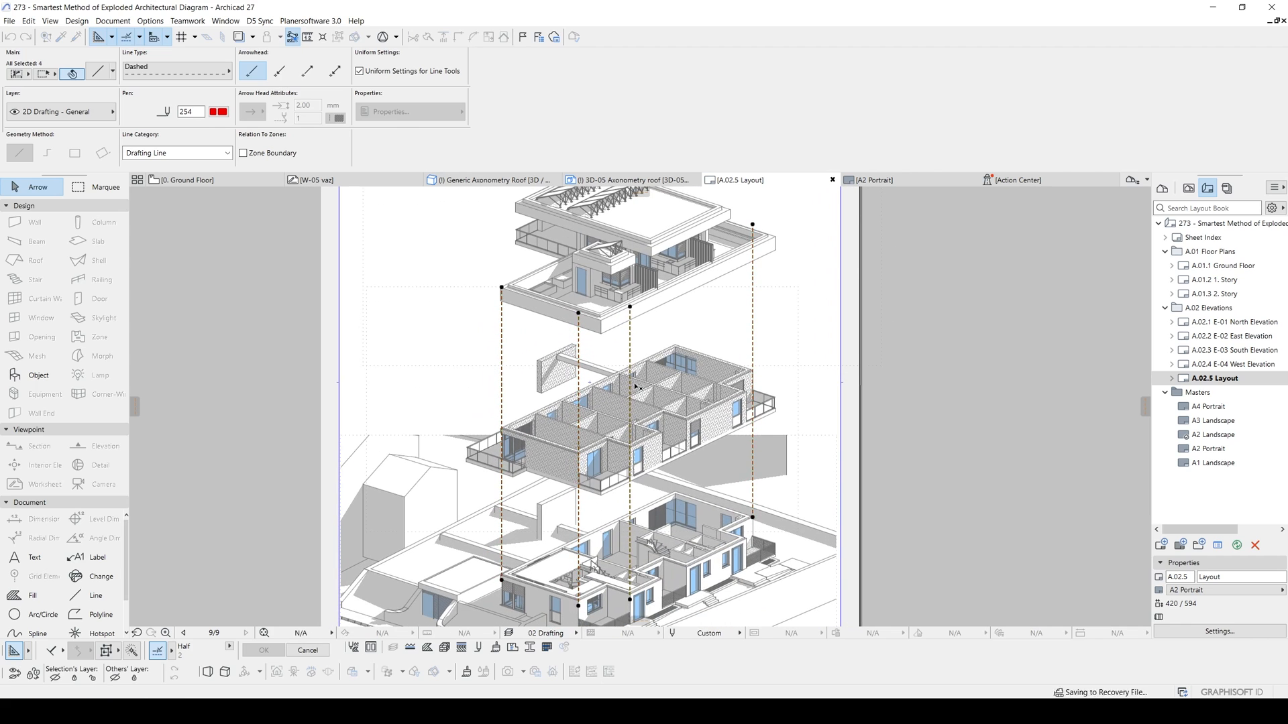
# Start the Label tool and review its default label types, accepting Text / Autotext
pyautogui.scroll(-2, 644, 392)
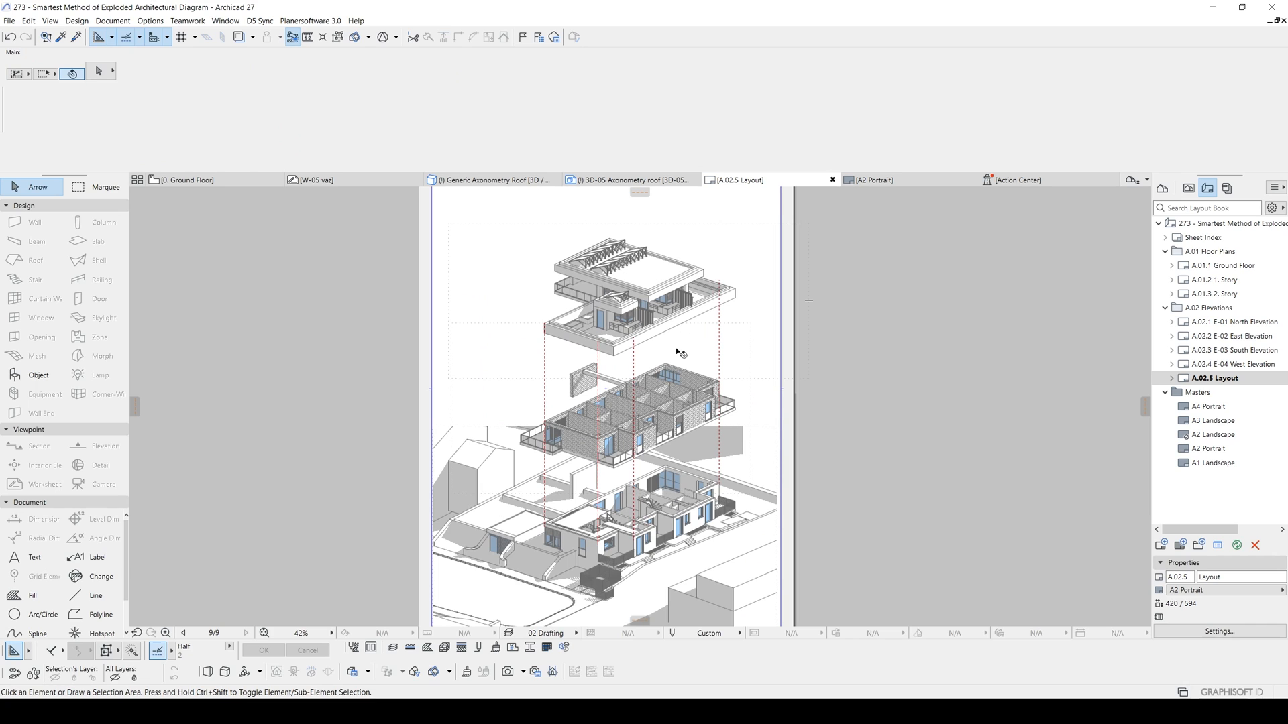
pyautogui.scroll(2, 606, 350)
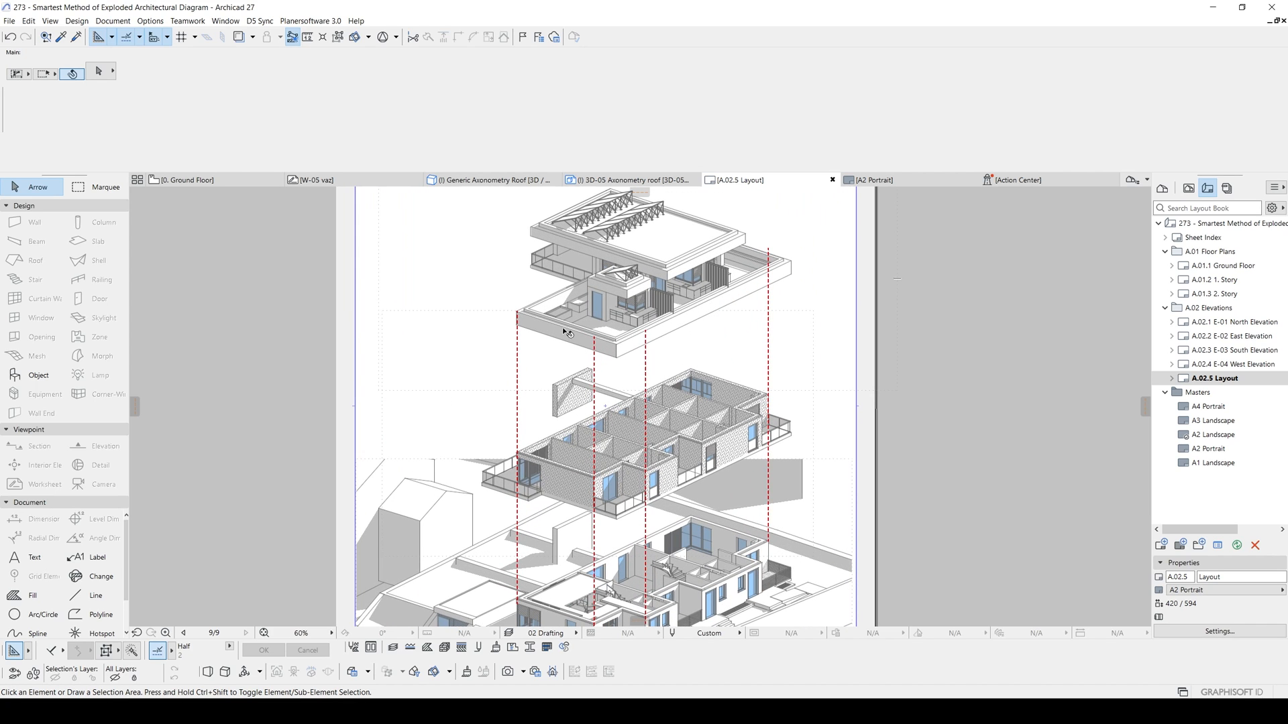
pyautogui.moveTo(661, 318); pyautogui.dragTo(661, 394, button='middle')
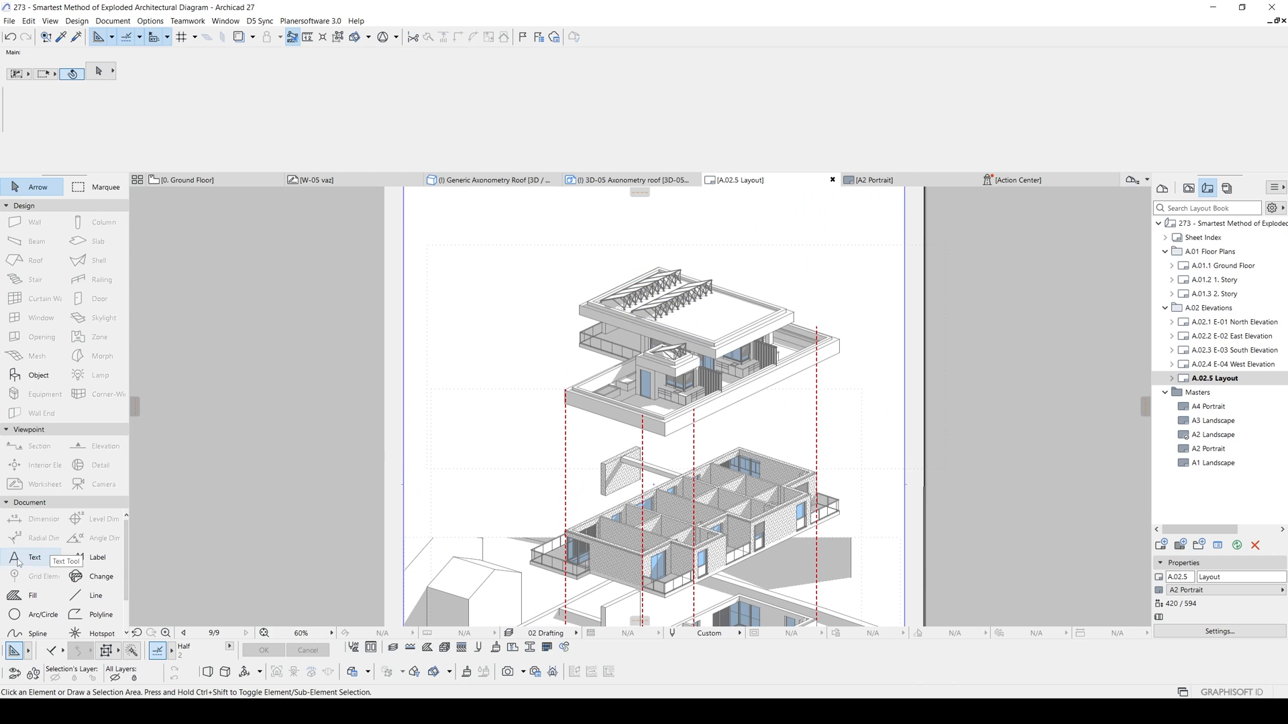
pyautogui.click(92, 558)
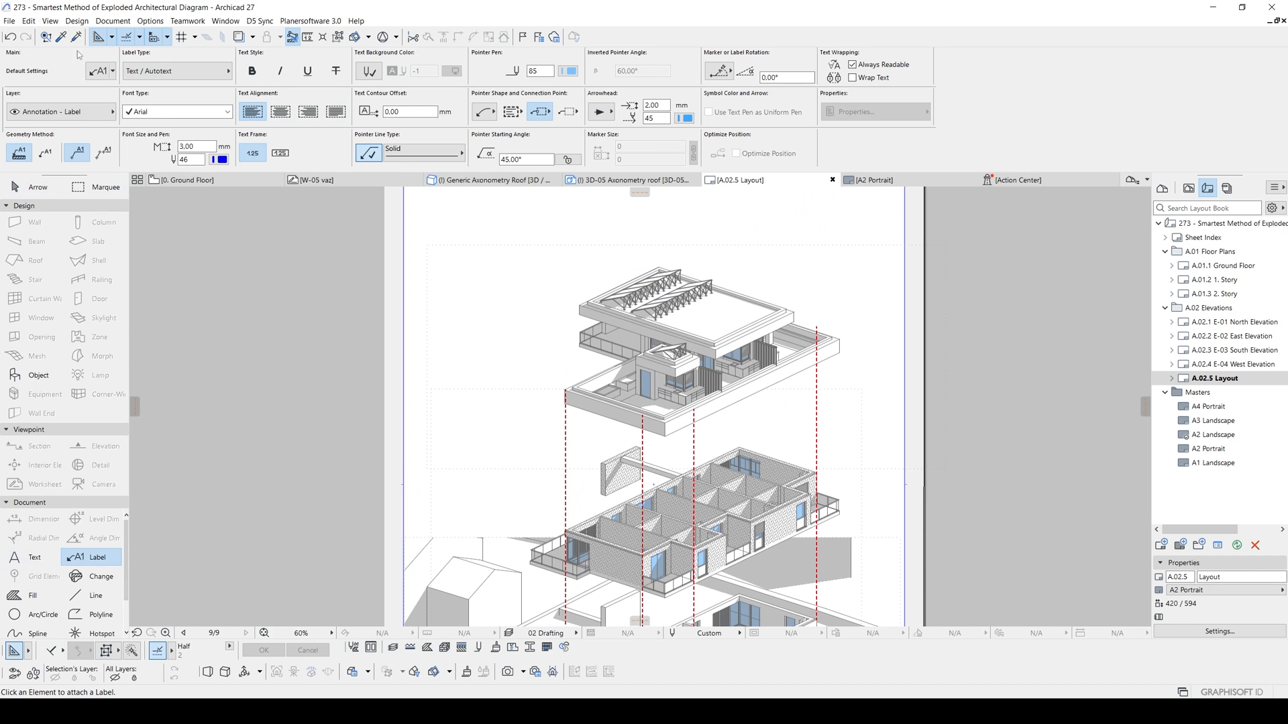
pyautogui.click(101, 70)
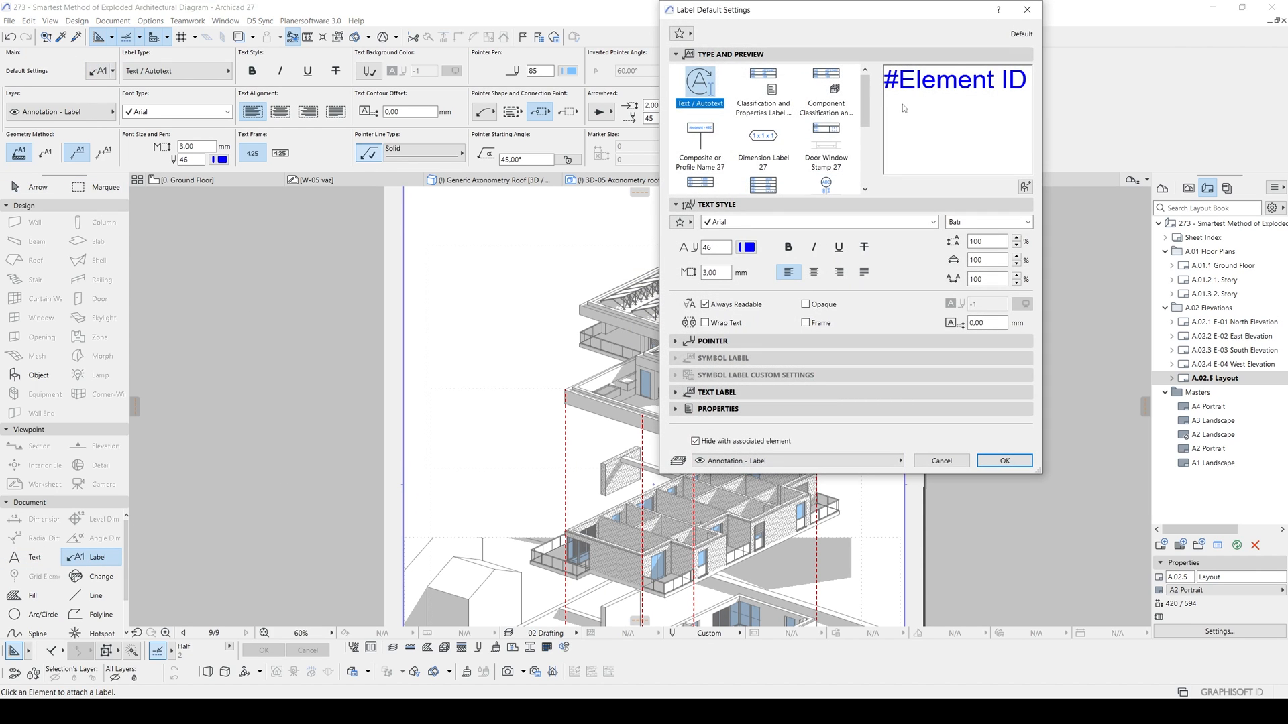
pyautogui.moveTo(869, 91); pyautogui.dragTo(862, 148)
pyautogui.scroll(5, 826, 134)
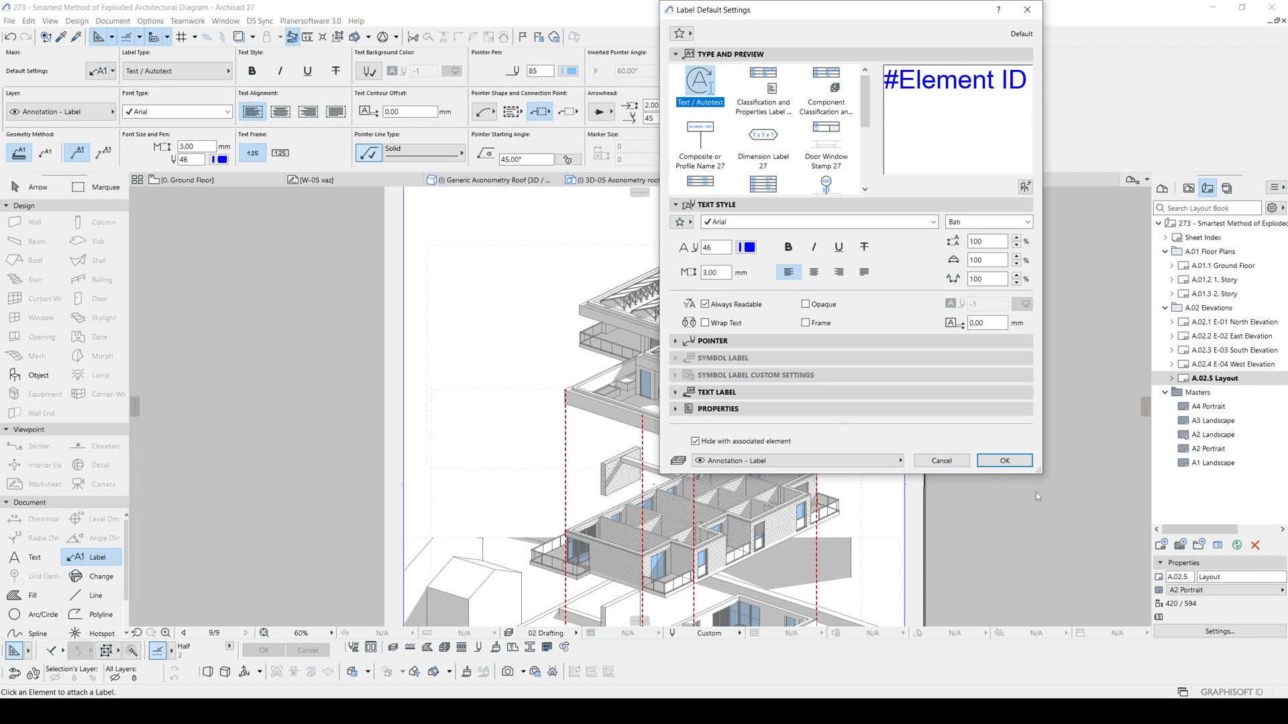
pyautogui.click(1005, 461)
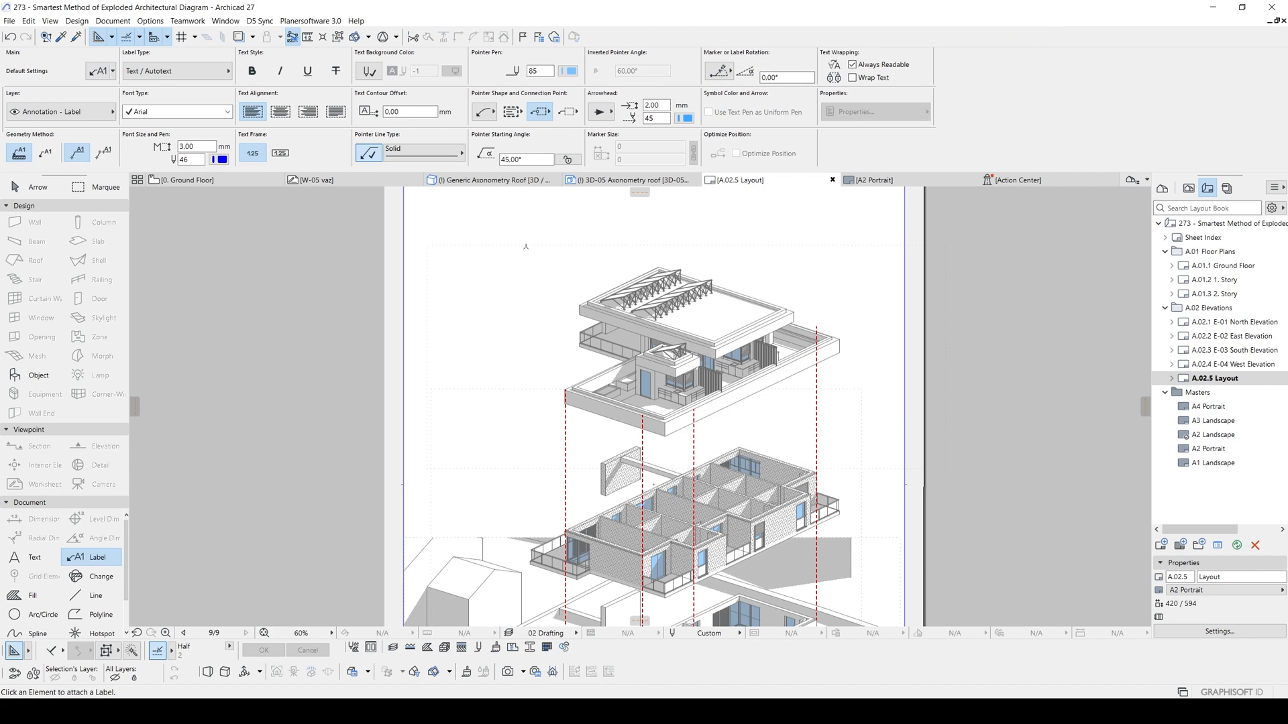
# Attach a curved-pointer label to the roof slab's left corner and move its text into the empty space beside the roof
pyautogui.scroll(5, 545, 235)
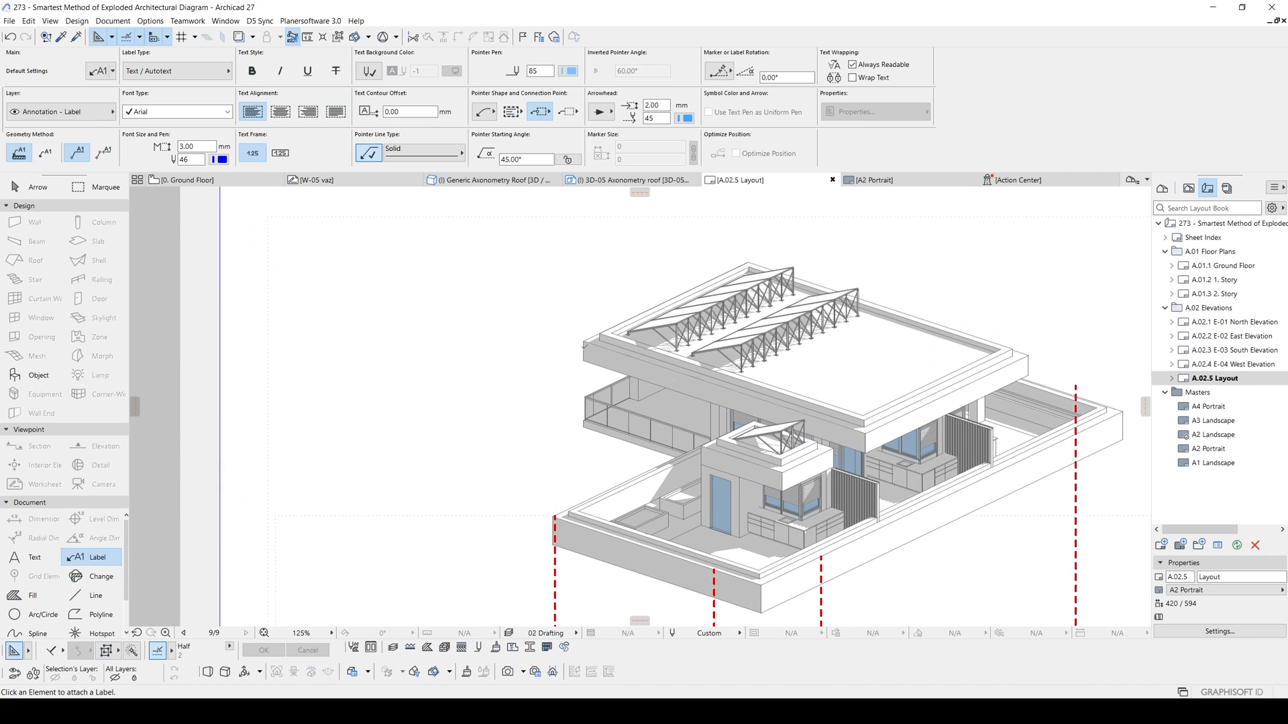
pyautogui.press('Escape')
pyautogui.click(698, 326)
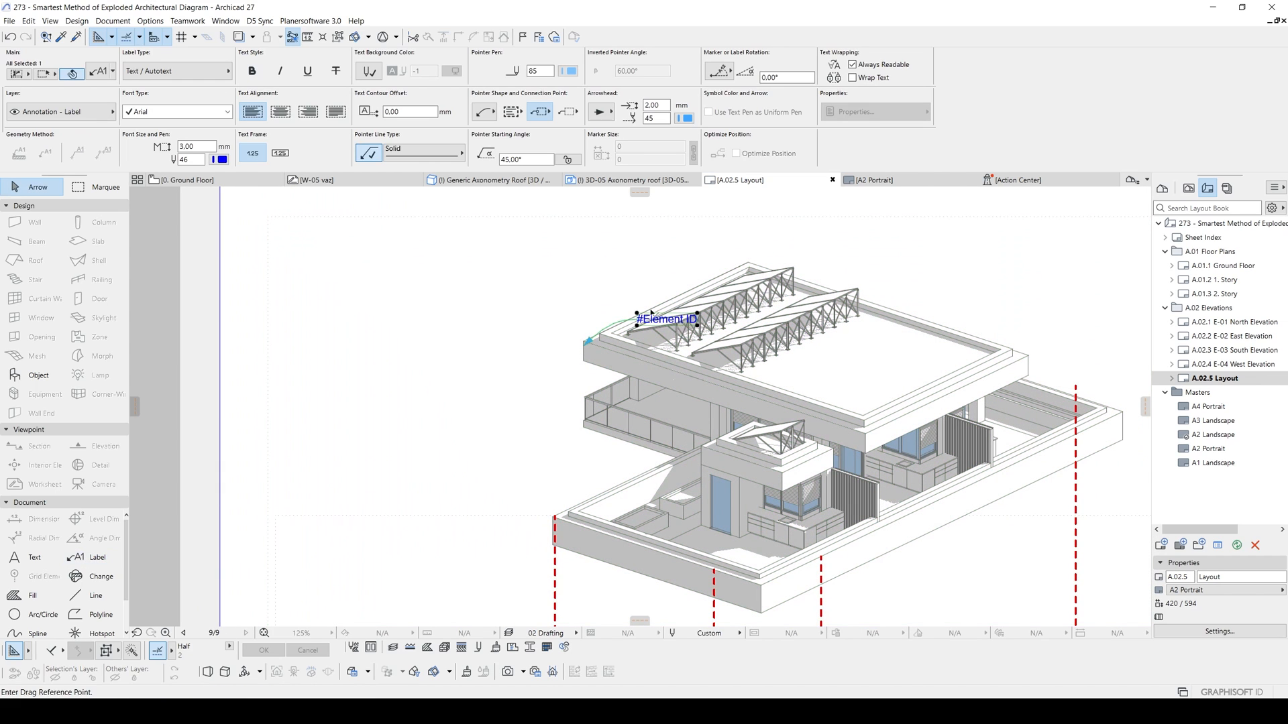
pyautogui.moveTo(697, 326); pyautogui.dragTo(466, 298)
pyautogui.click(466, 298)
# Change the label's arrowhead to a solid dot
pyautogui.scroll(3, 484, 215)
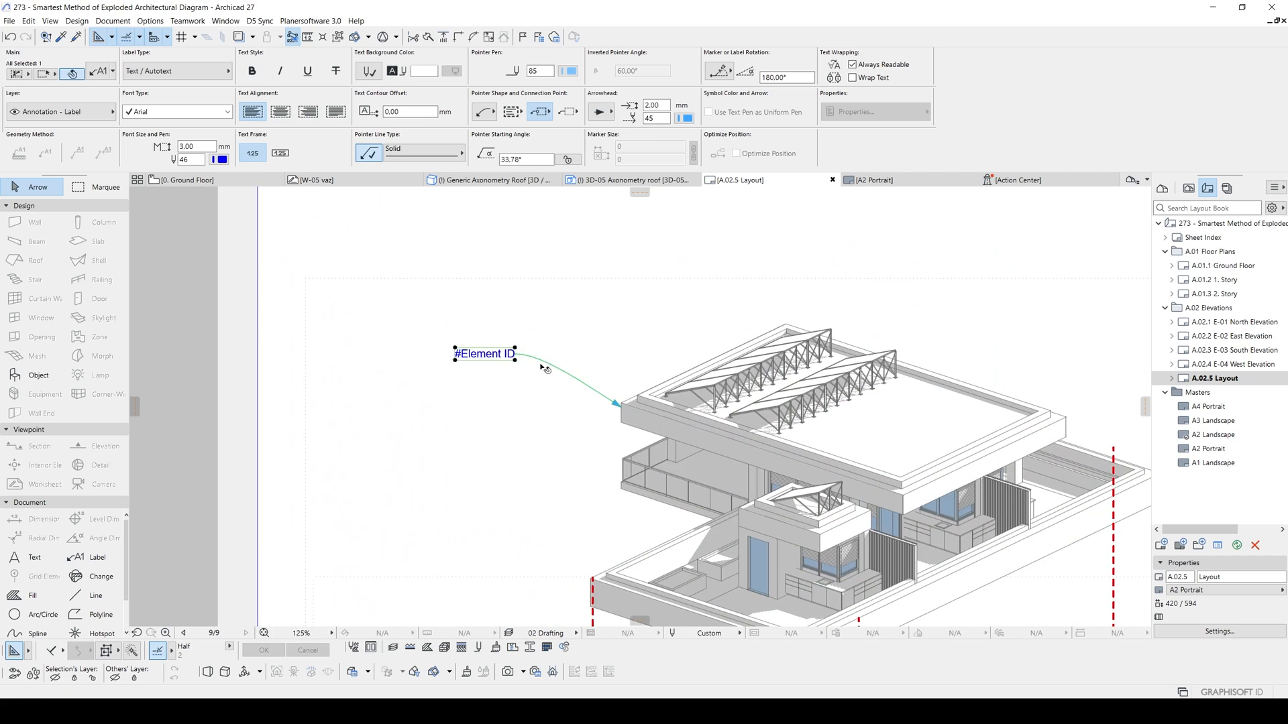
pyautogui.click(600, 111)
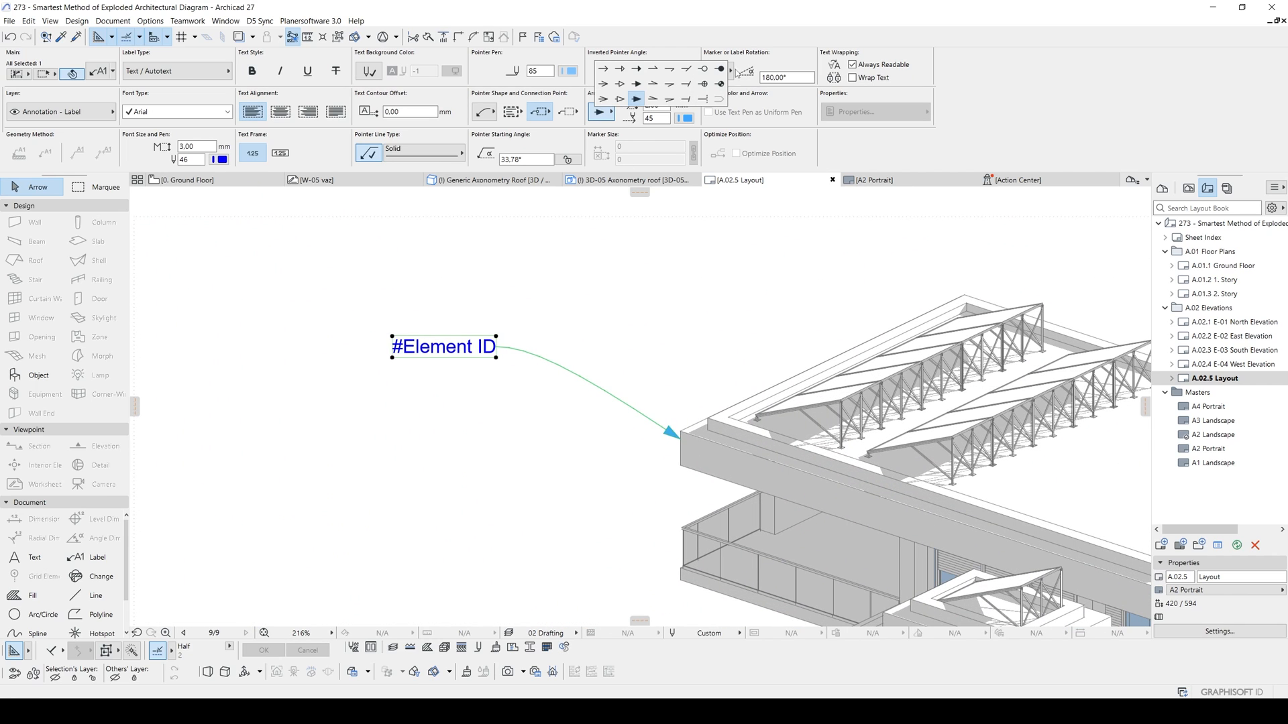
pyautogui.click(720, 68)
pyautogui.press('Escape')
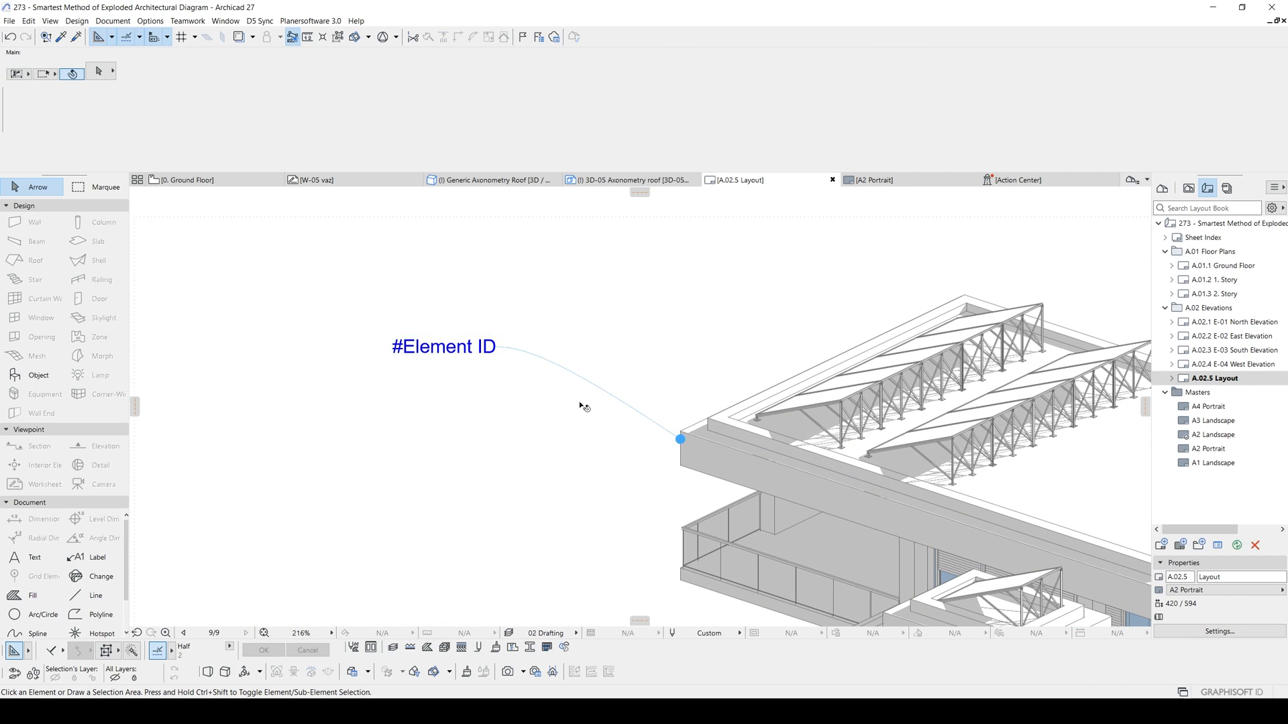
# Set the label's dot arrowhead to red pen 254
pyautogui.scroll(-4, 589, 406)
pyautogui.scroll(3, 589, 406)
pyautogui.click(522, 362)
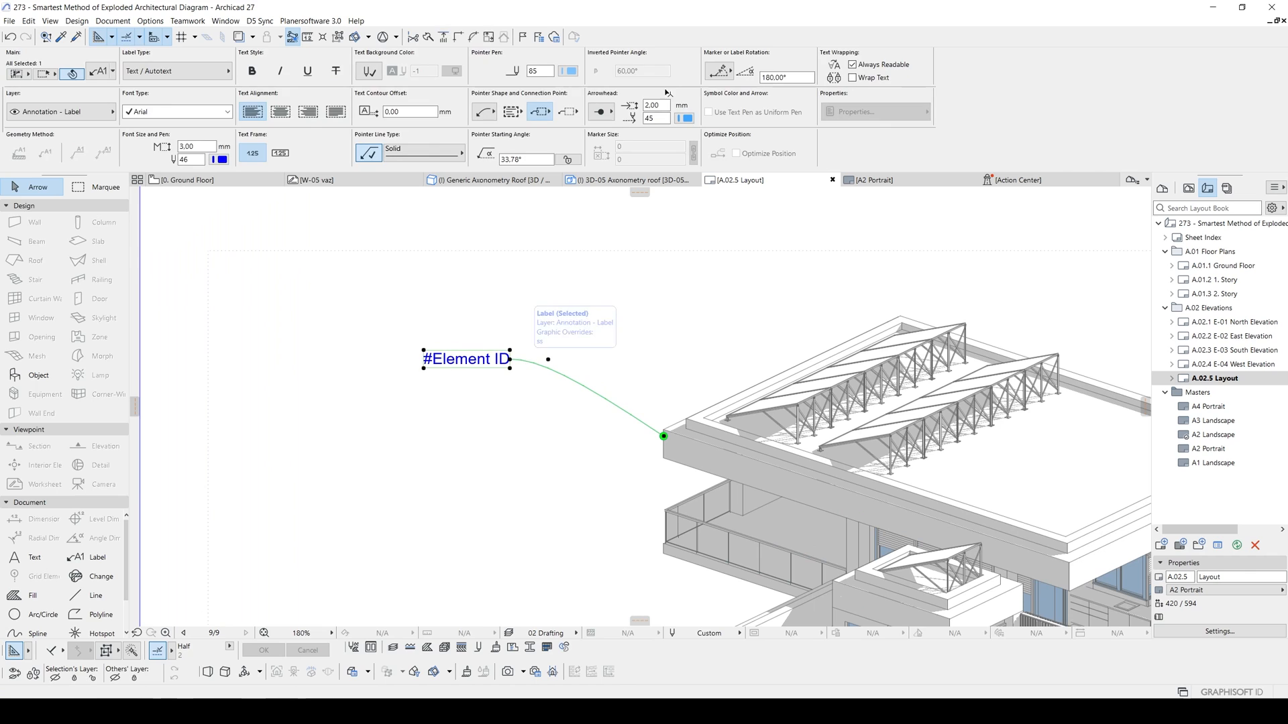
pyautogui.click(683, 118)
pyautogui.click(852, 254)
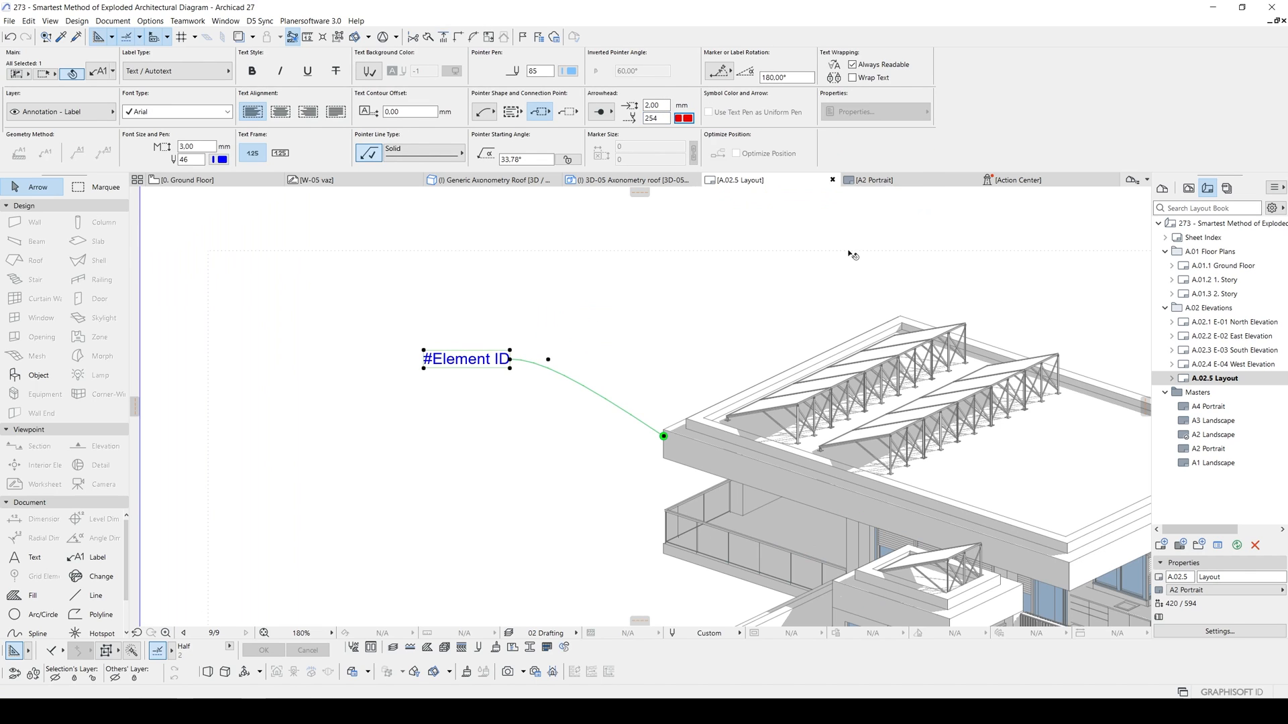
pyautogui.press('Escape')
# Set the label's pointer line to red pen 254
pyautogui.click(562, 375)
pyautogui.click(570, 73)
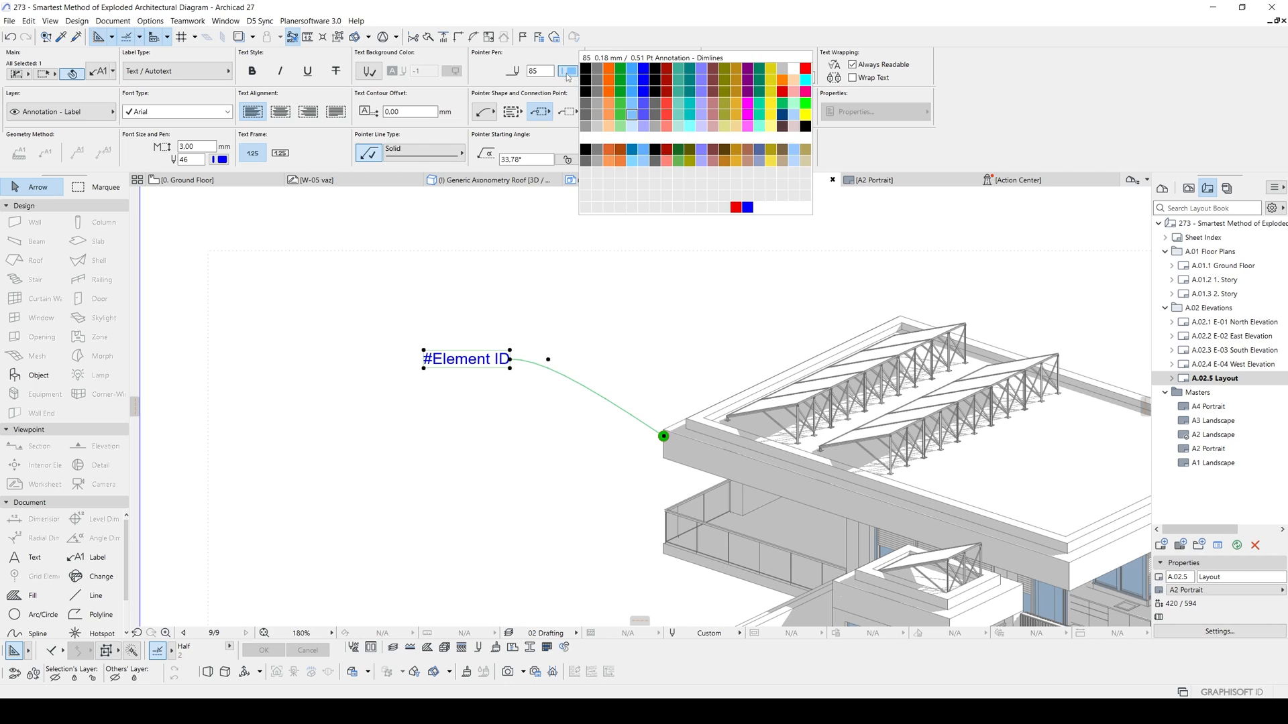
pyautogui.click(738, 208)
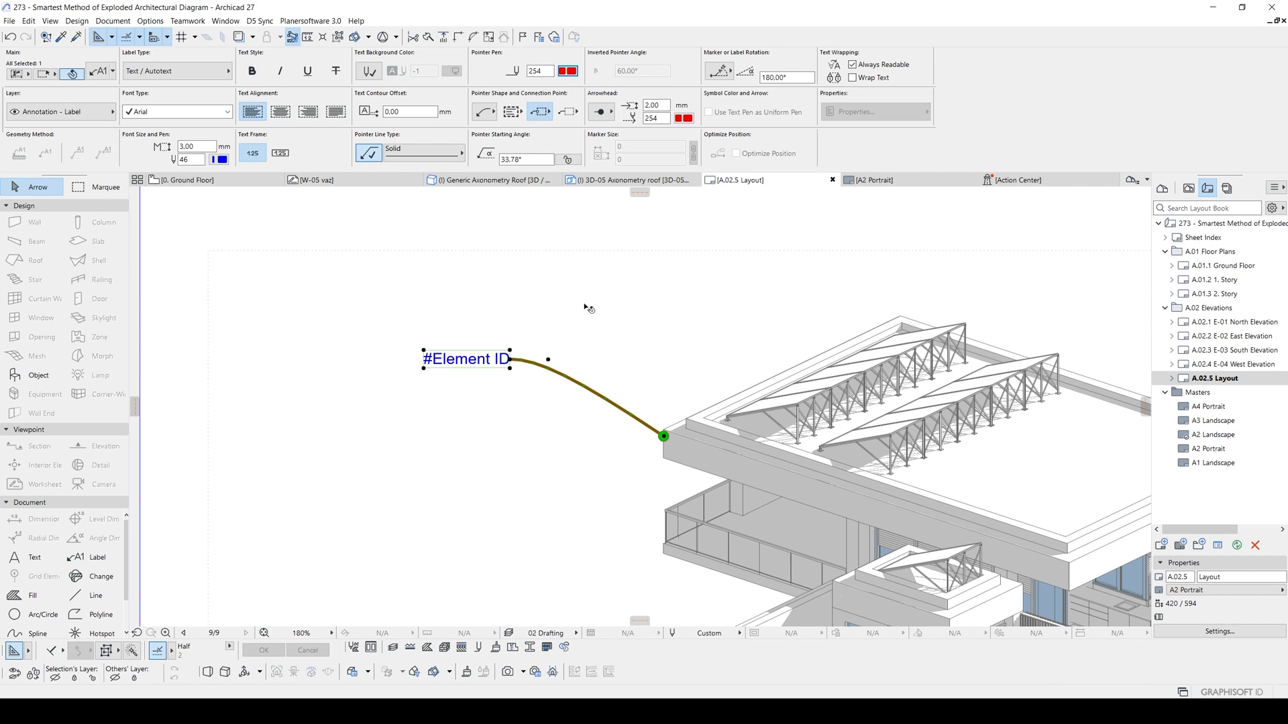
# Replace the label's text with "PLASTER"
pyautogui.moveTo(410, 283); pyautogui.dragTo(510, 312, button='middle')
pyautogui.doubleClick(556, 390)
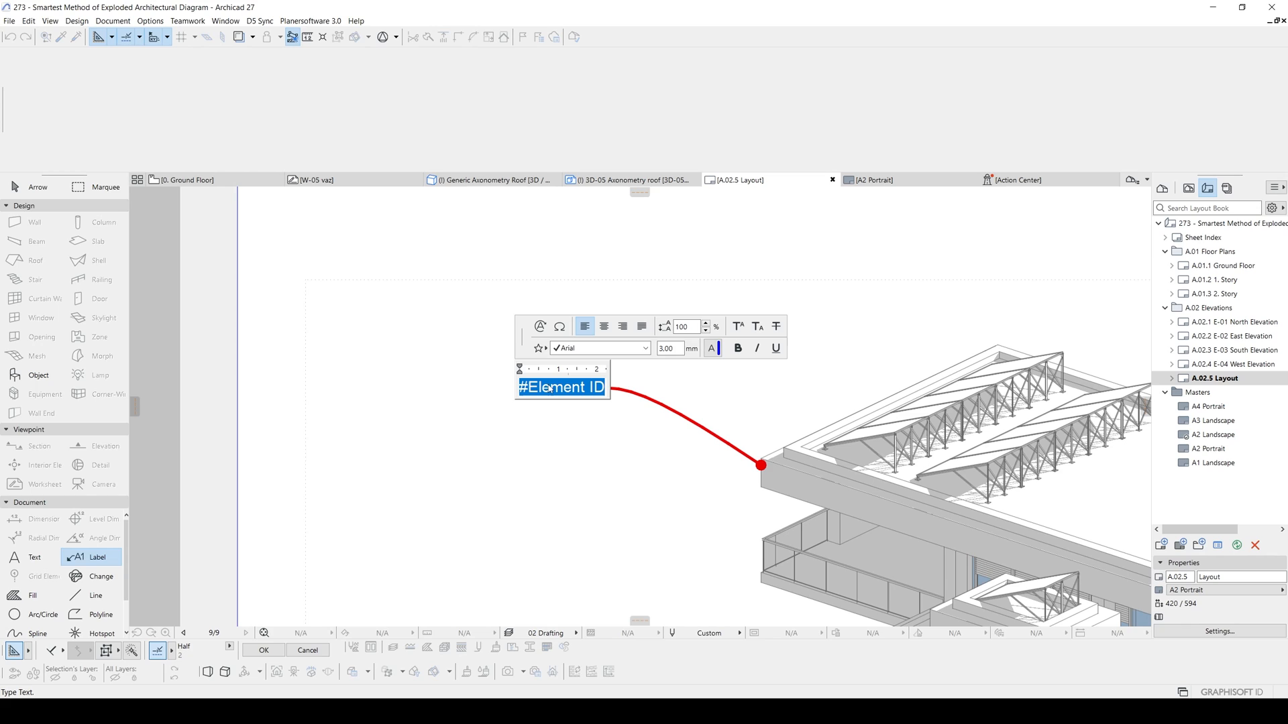
pyautogui.write('p')
pyautogui.press('BackSpace')
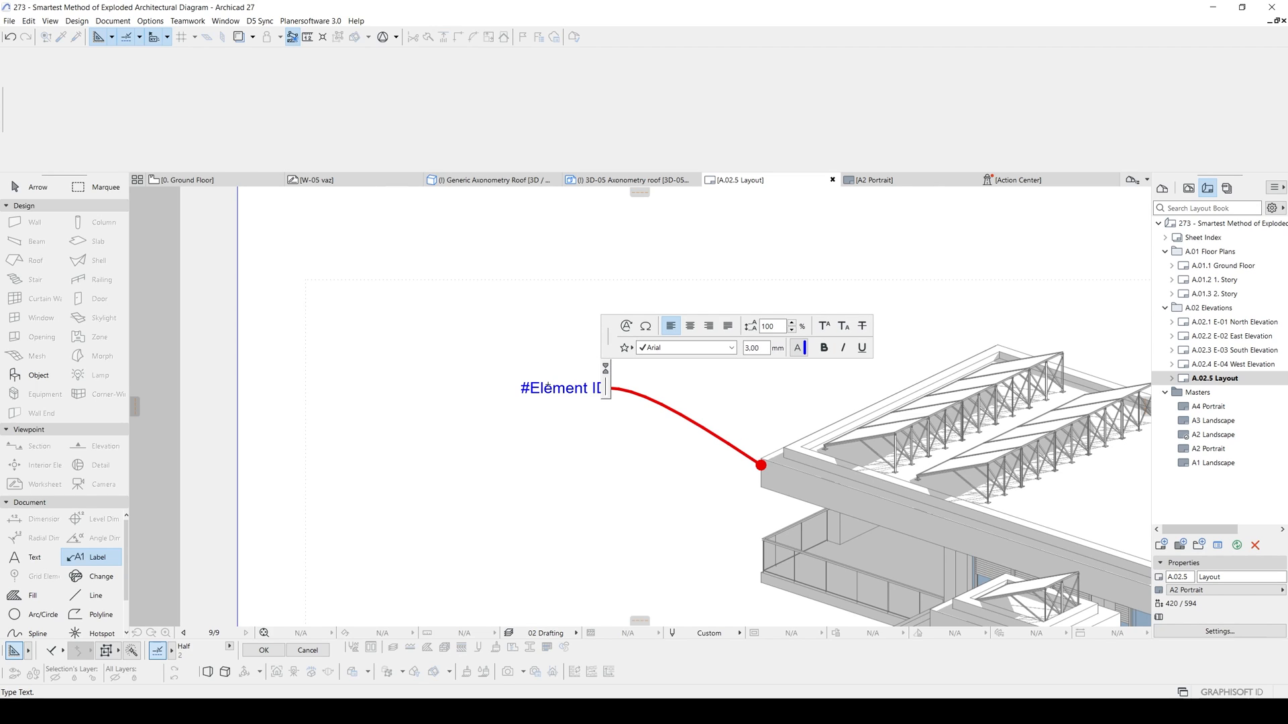
pyautogui.write('PLASTER')
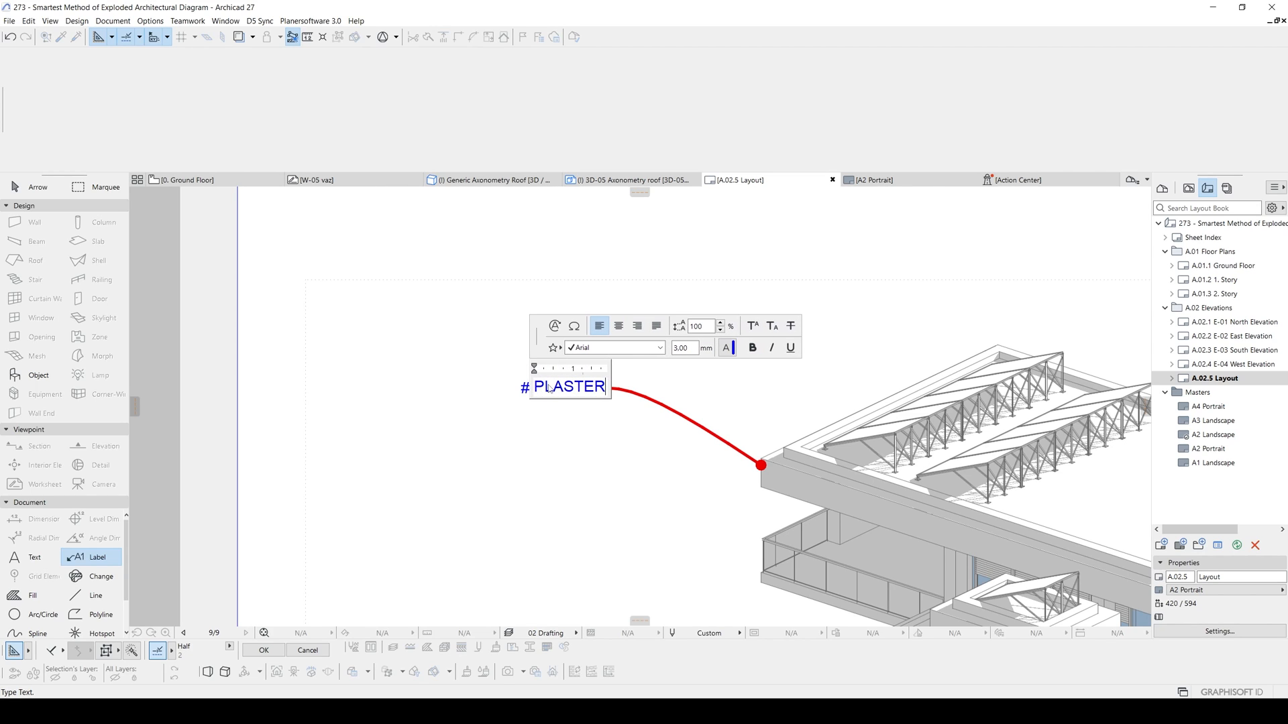
# Colour the PLASTER label text with red pen 254
pyautogui.doubleClick(597, 388)
pyautogui.click(727, 348)
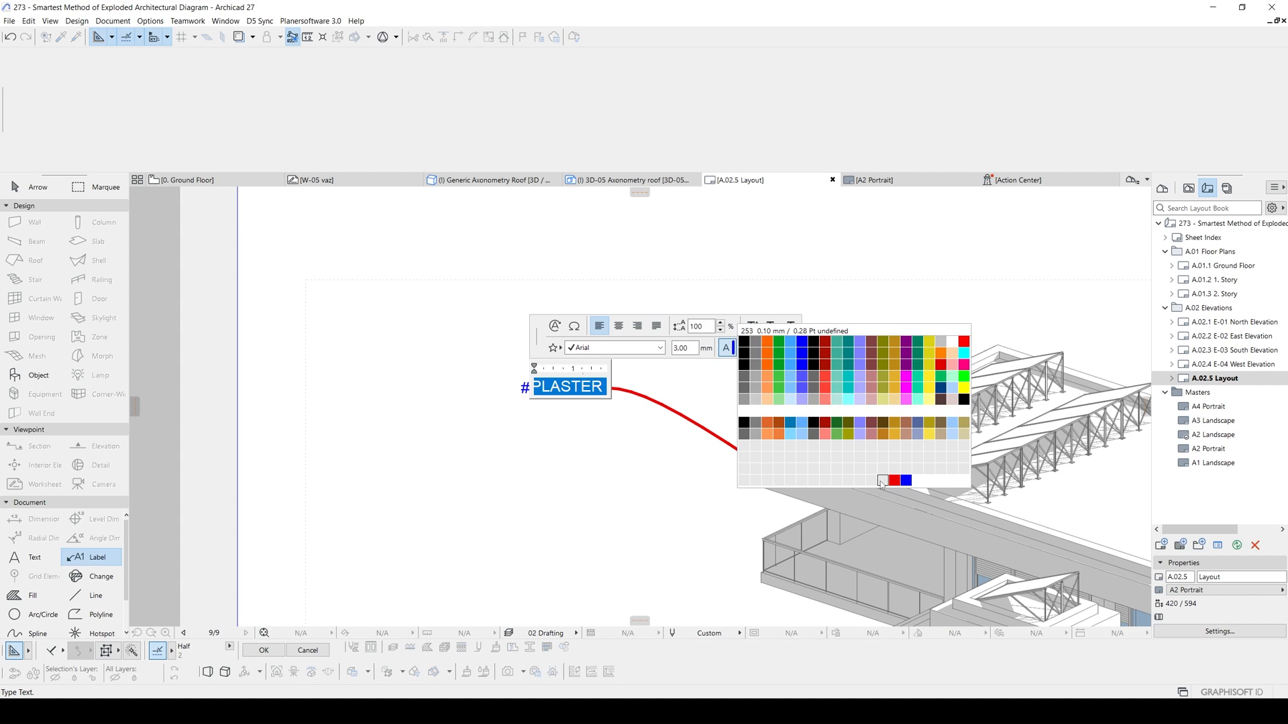
pyautogui.click(886, 482)
pyautogui.click(756, 395)
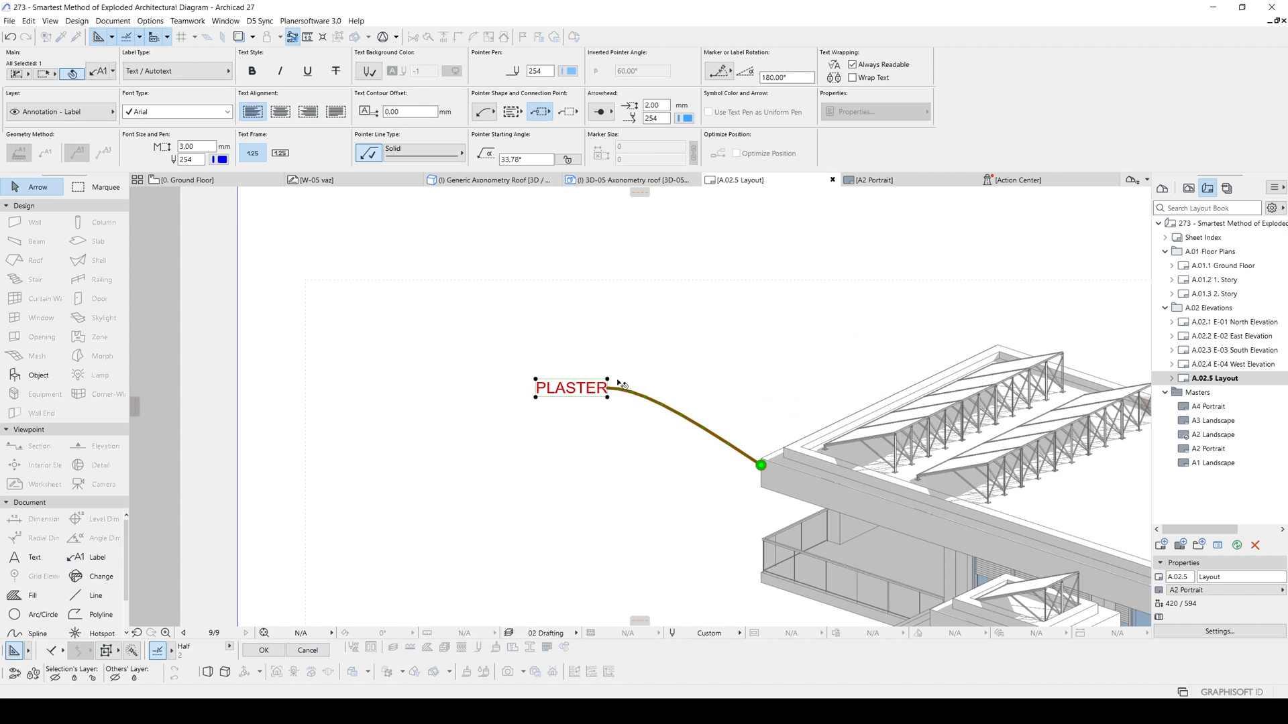
# Set the PLASTER label's text height to 5 mm and make it bold
pyautogui.moveTo(645, 295); pyautogui.dragTo(594, 357, button='middle')
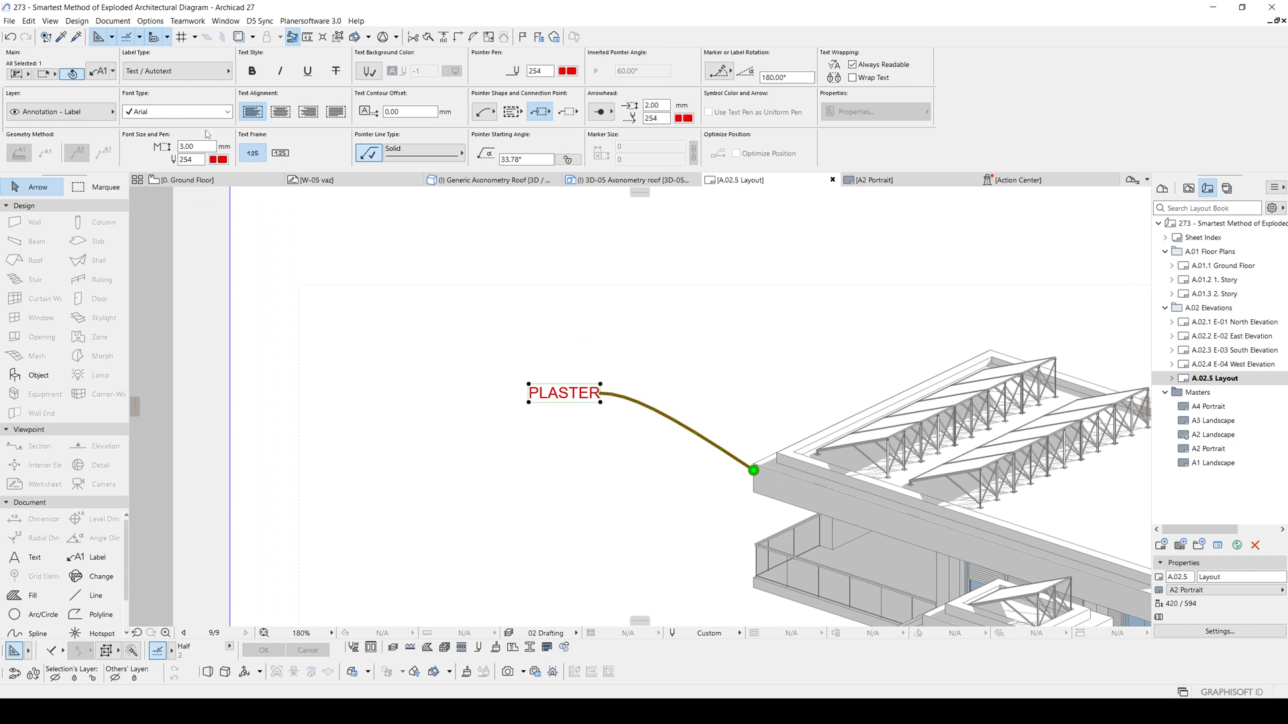
pyautogui.write('5')
pyautogui.press('Return')
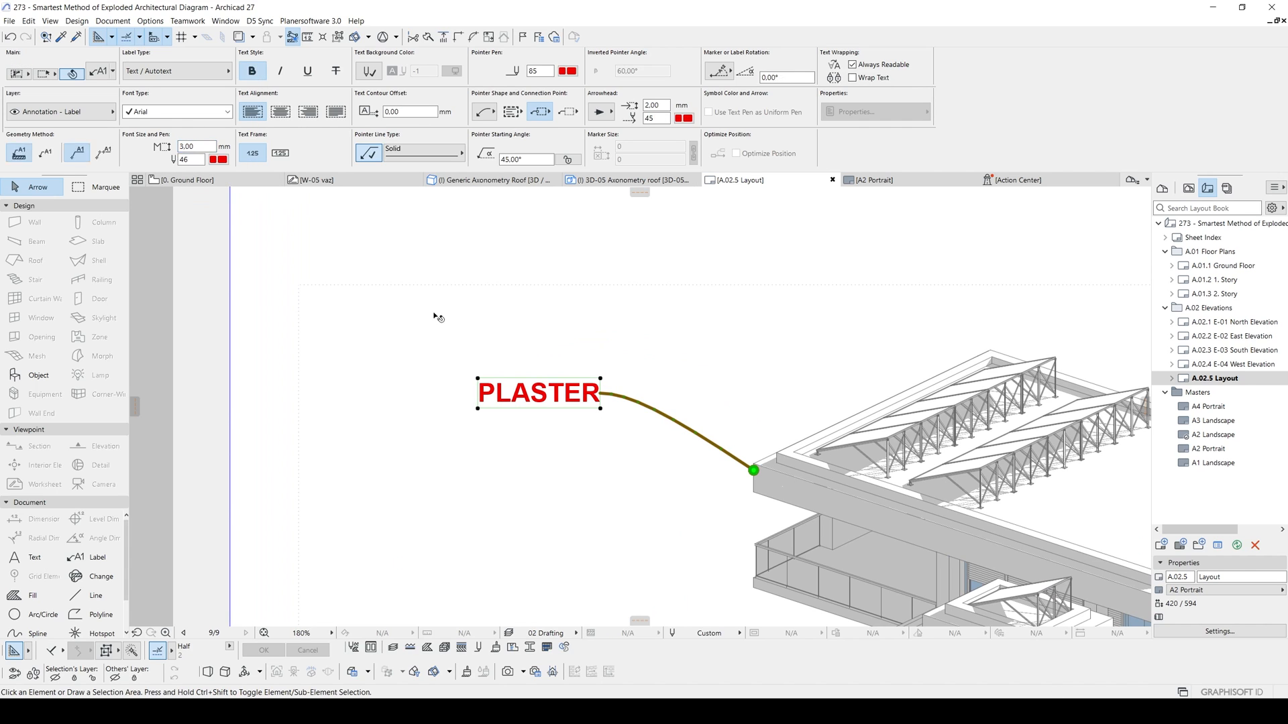
# Change the PLASTER label's pointer line to red pen 20, and deselect the label
pyautogui.scroll(-4, 470, 325)
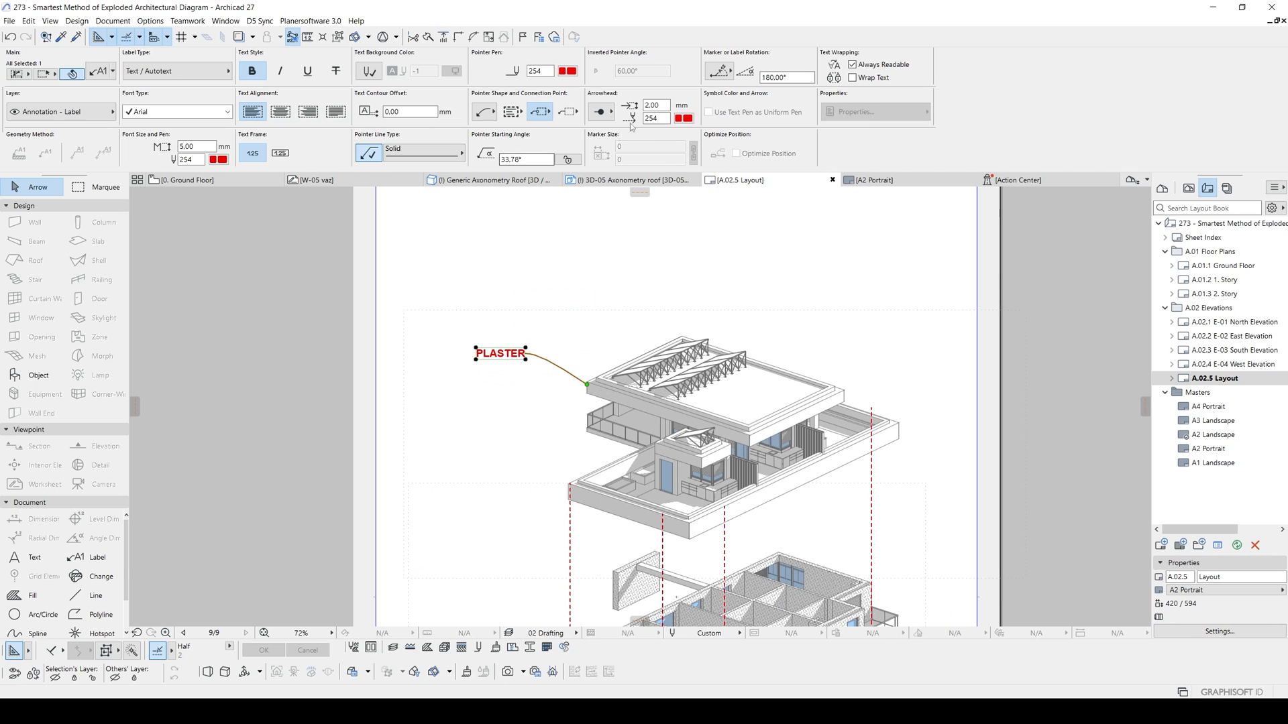
pyautogui.click(567, 72)
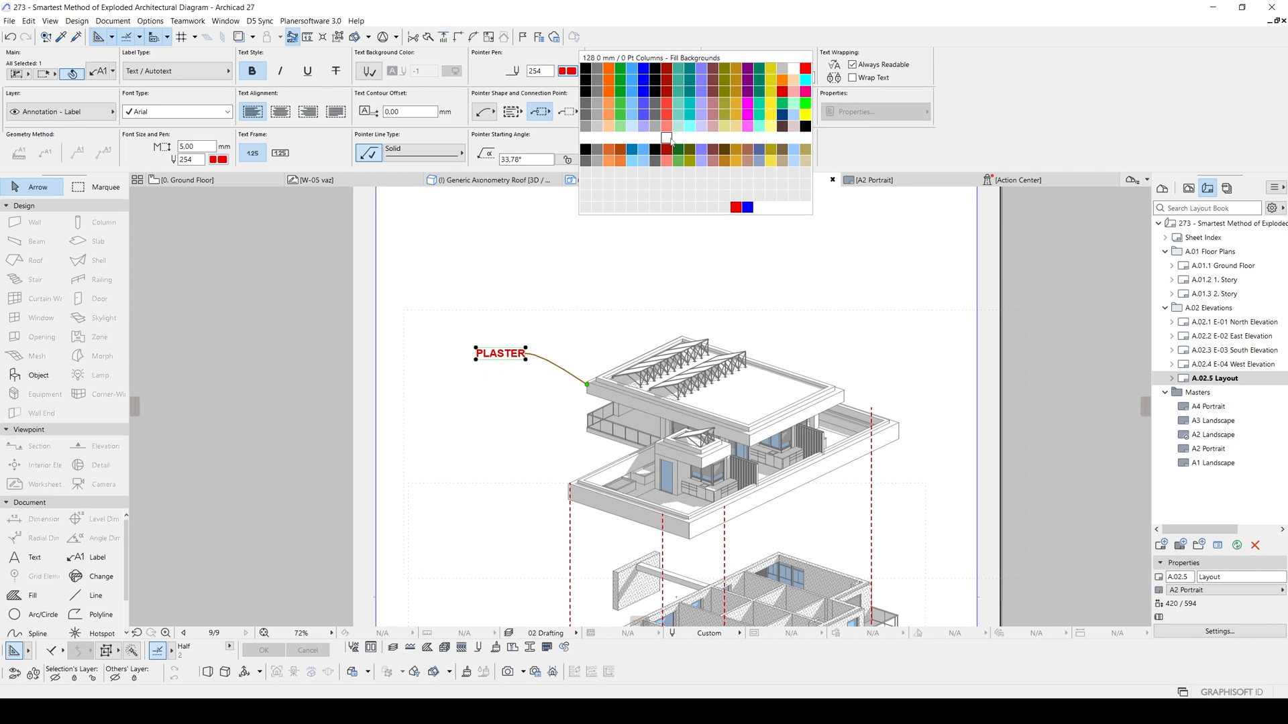
pyautogui.click(804, 69)
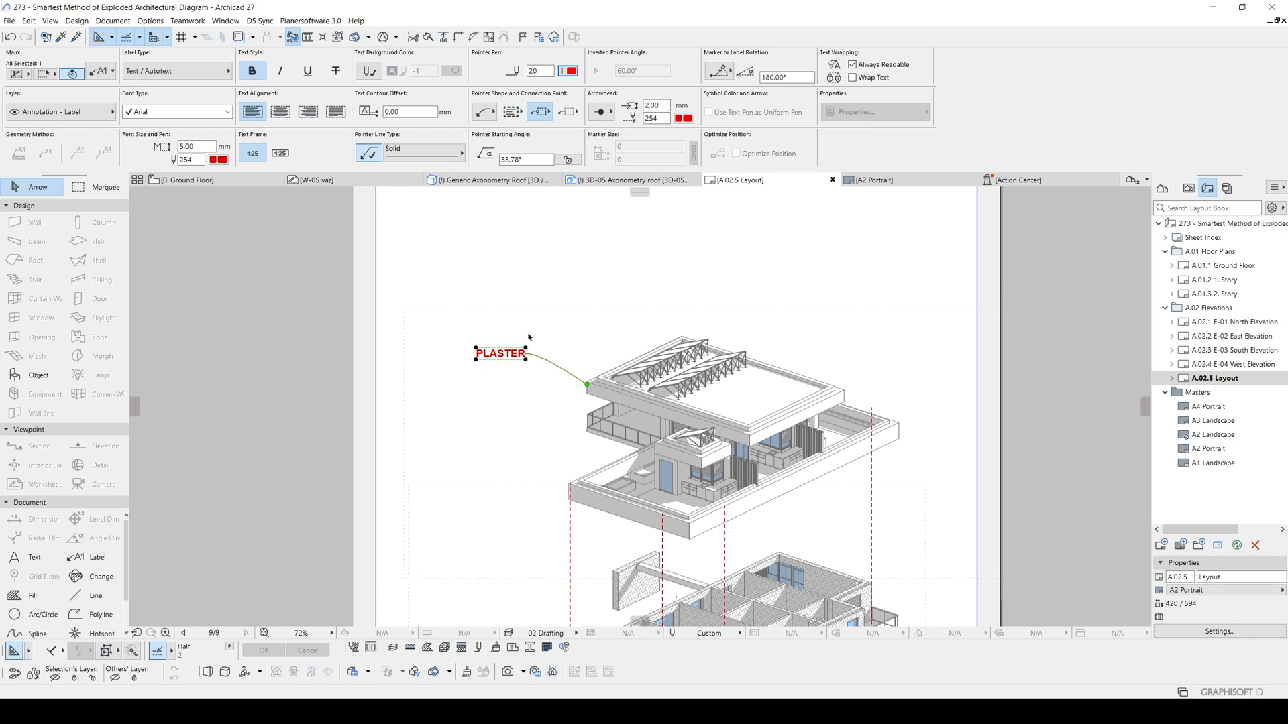
pyautogui.click(520, 377)
pyautogui.scroll(-2, 543, 299)
pyautogui.scroll(3, 562, 300)
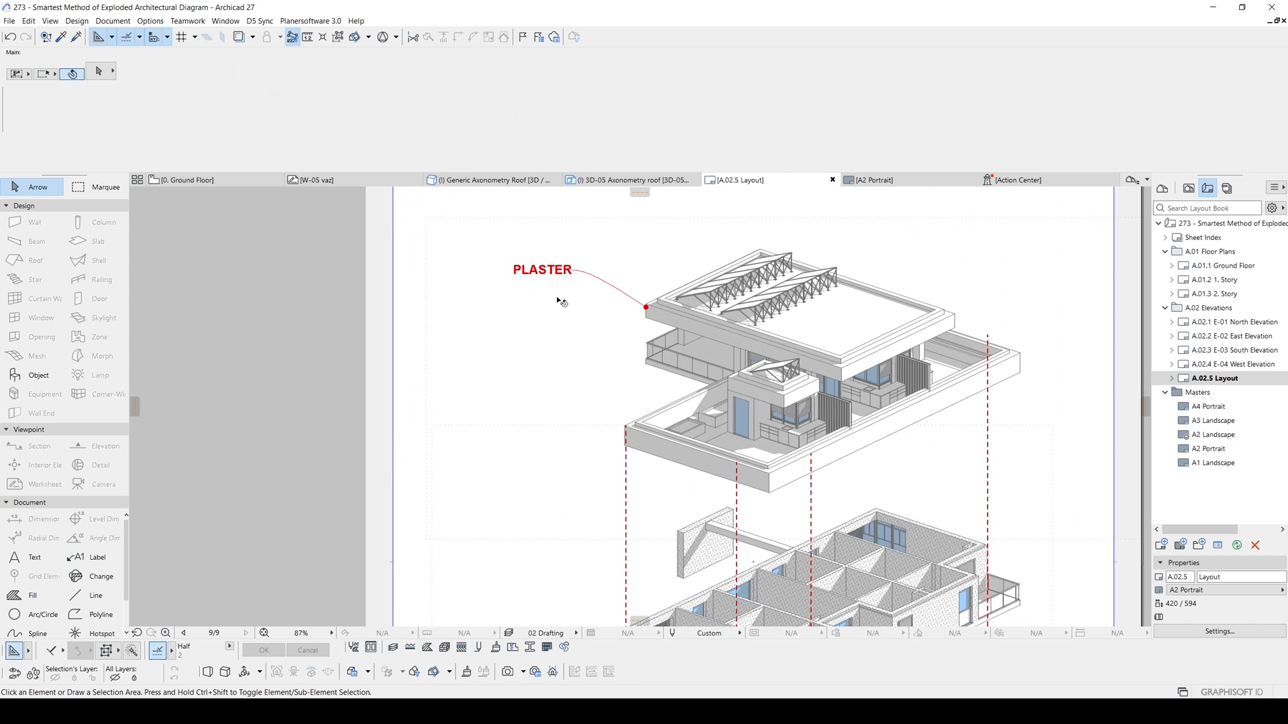
# Expand the PLASTER label text into a three-line dashed list reading "- PLASTER", "- INSULATION" and "- BRICK", and deselect the label
pyautogui.click(562, 272)
pyautogui.scroll(3, 559, 269)
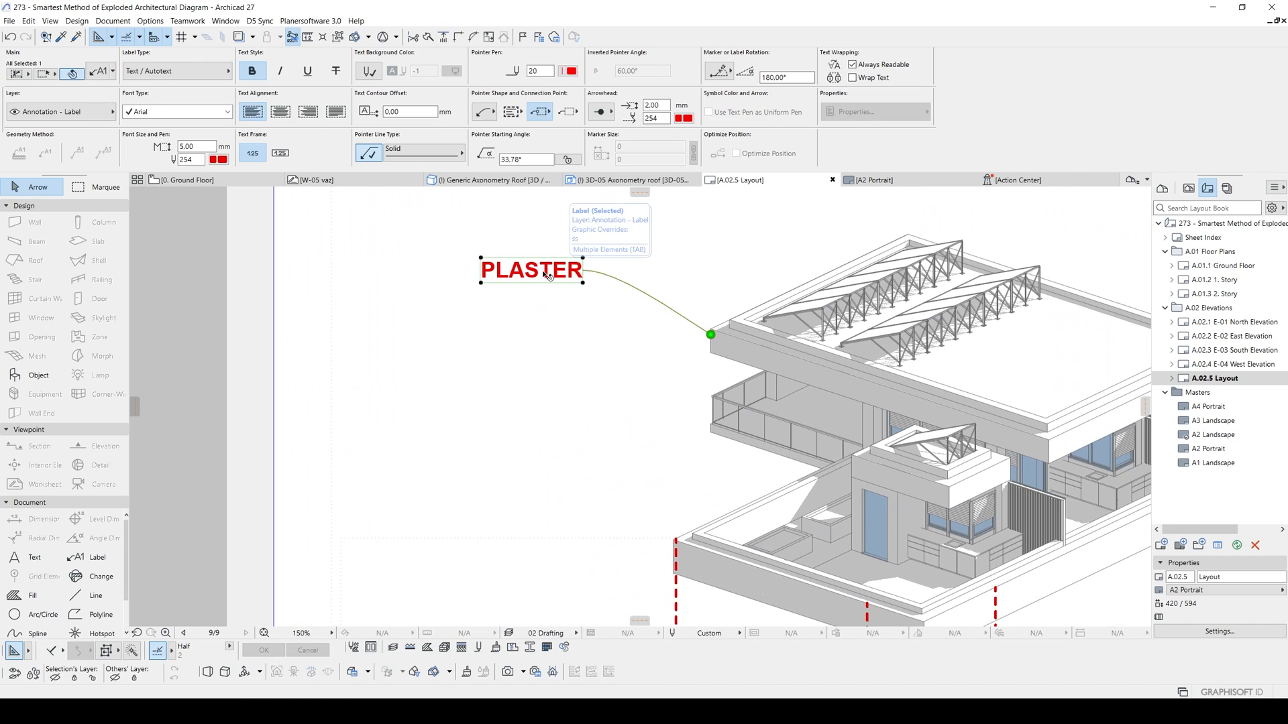
pyautogui.doubleClick(505, 270)
pyautogui.write('-')
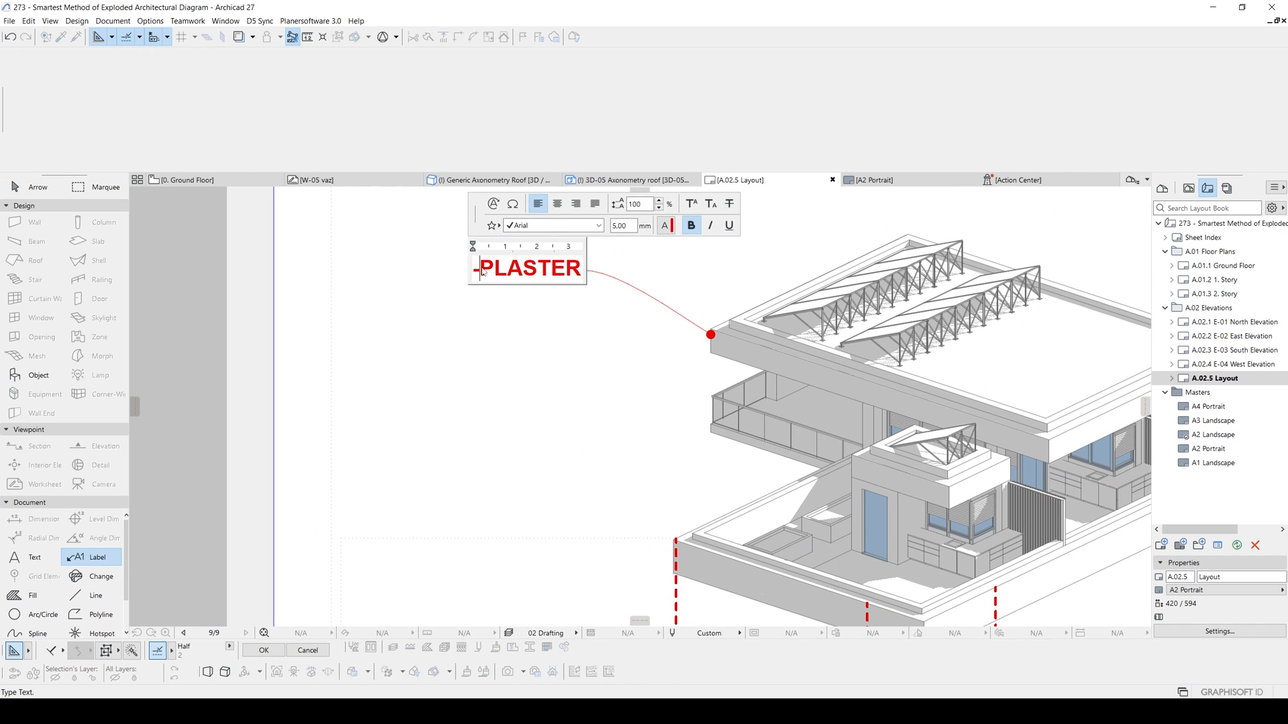
pyautogui.press('Return')
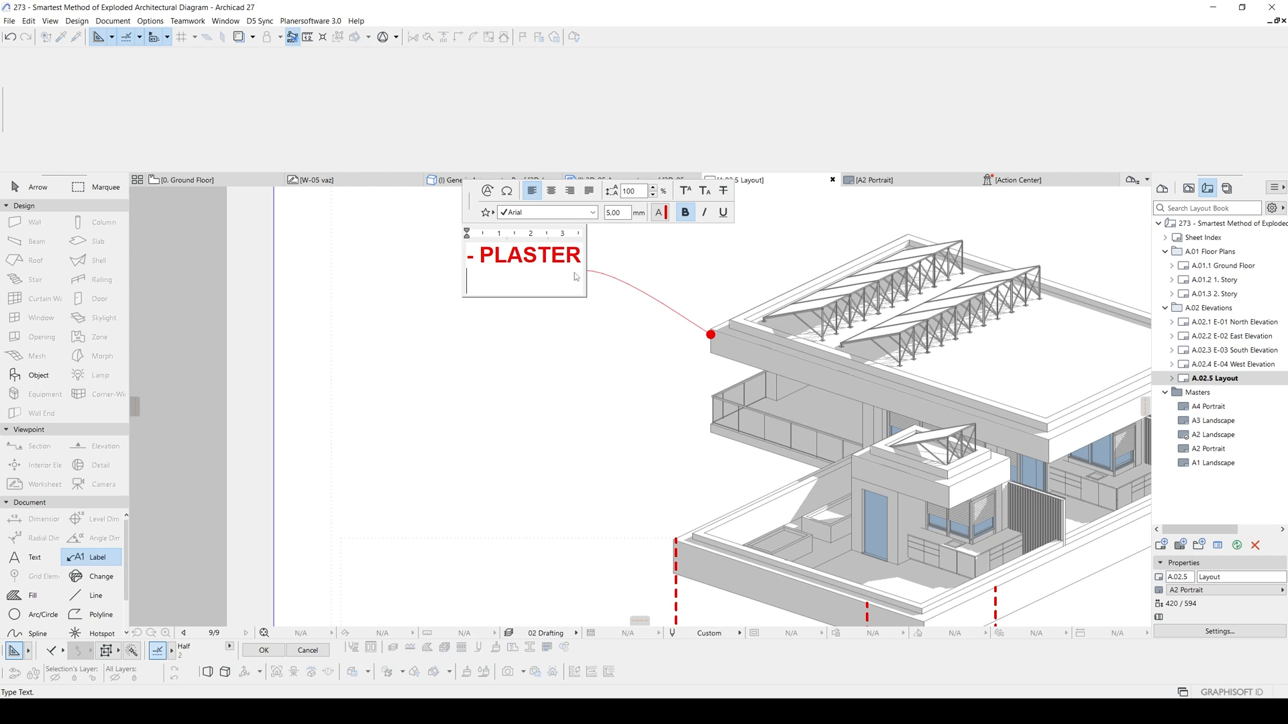
pyautogui.write('- In')
pyautogui.press('BackSpace')
pyautogui.press('BackSpace')
pyautogui.write('INSULATION')
pyautogui.press('Return')
pyautogui.write('- BRICK')
pyautogui.click(487, 417)
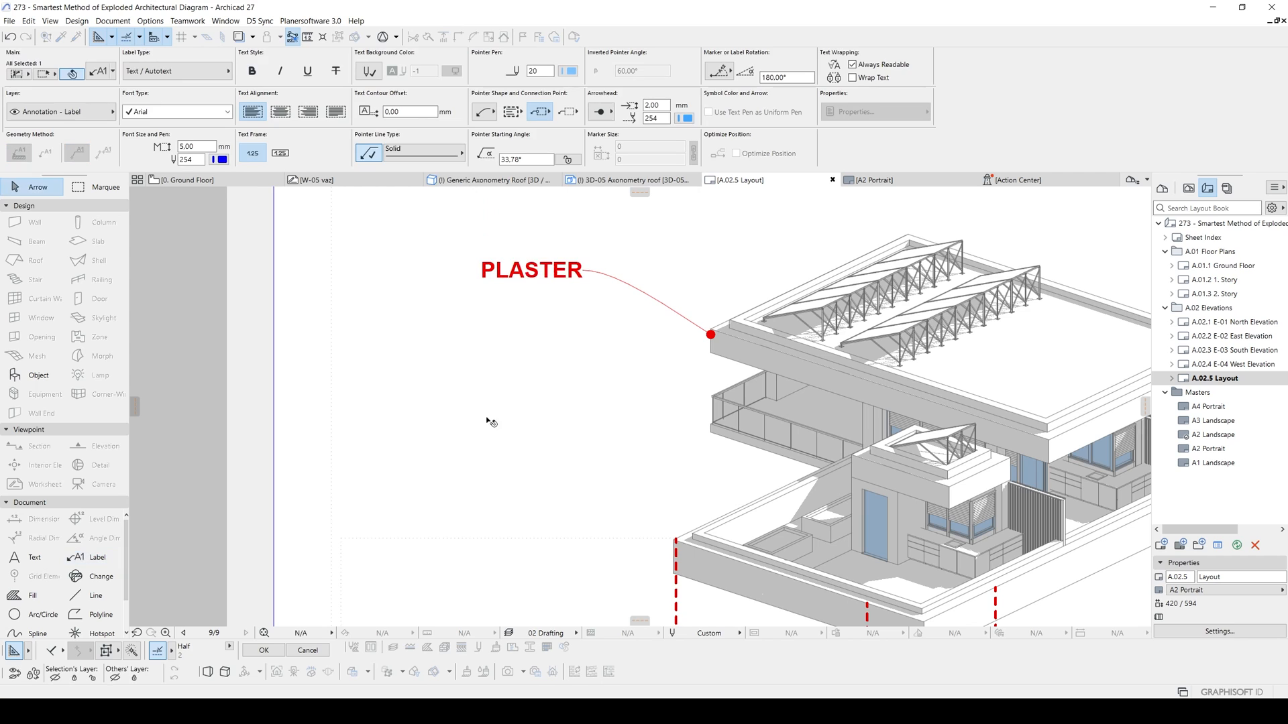
pyautogui.scroll(-3, 647, 422)
pyautogui.moveTo(648, 422)
pyautogui.mouseDown(button='middle')
pyautogui.moveTo(538, 405)
pyautogui.moveTo(541, 356)
pyautogui.mouseUp(button='middle')
pyautogui.press('Escape')
# Draw a red dashed circle with a radius of about 39 mm in the empty area left of the roof axonometry
pyautogui.moveTo(712, 467); pyautogui.dragTo(737, 357, button='middle')
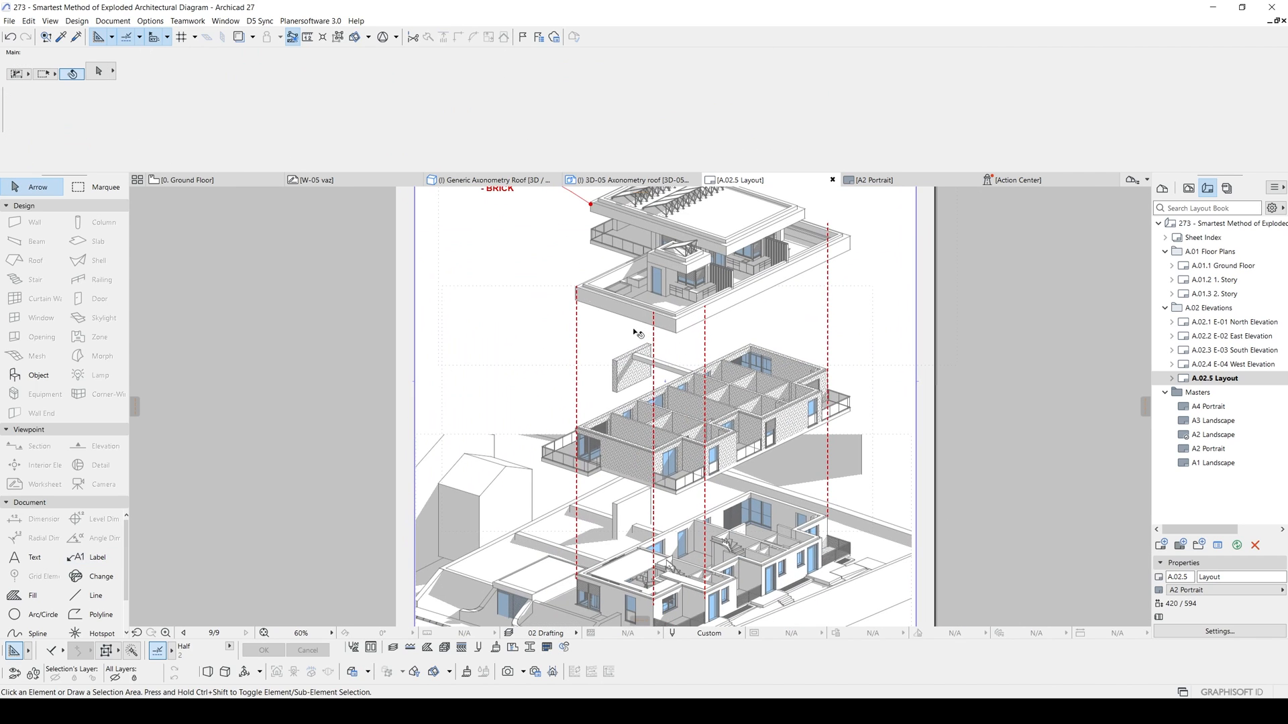
pyautogui.press('c')
pyautogui.click(501, 297)
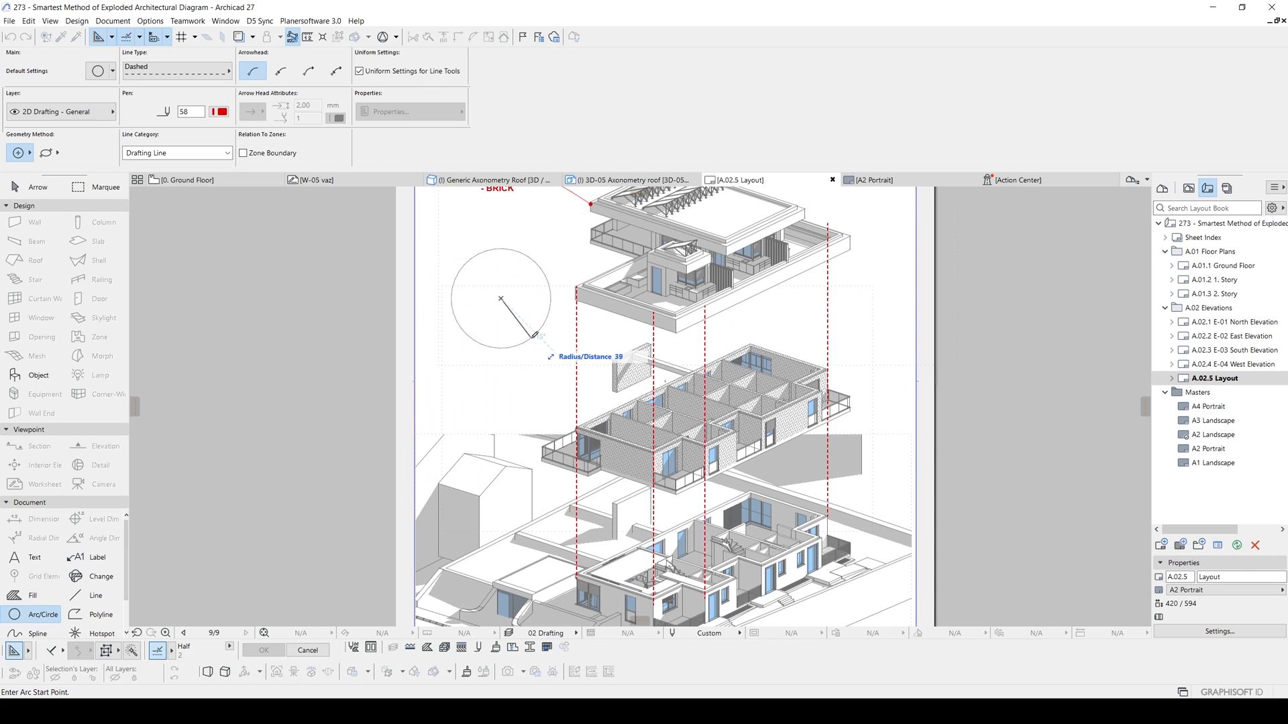
pyautogui.click(537, 333)
pyautogui.moveTo(457, 240); pyautogui.dragTo(467, 406, button='middle')
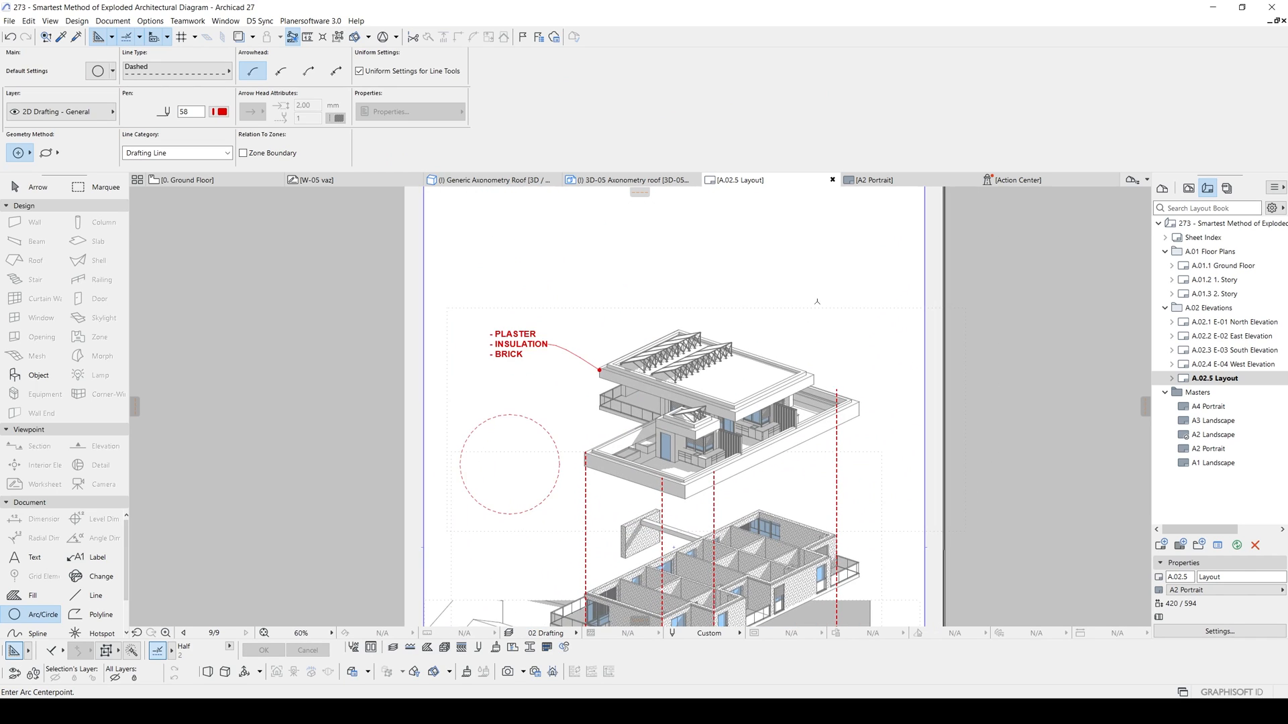
# Draw a second red dashed circle near the upper right corner of the layout, above the roof axonometry
pyautogui.click(794, 232)
pyautogui.click(818, 277)
pyautogui.scroll(-1, 809, 326)
pyautogui.press('Escape')
# Move the upper right circle slightly downward so it lies within the layout's margin, and deselect it
pyautogui.click(842, 232)
pyautogui.hotkey('ctrl', 'd')
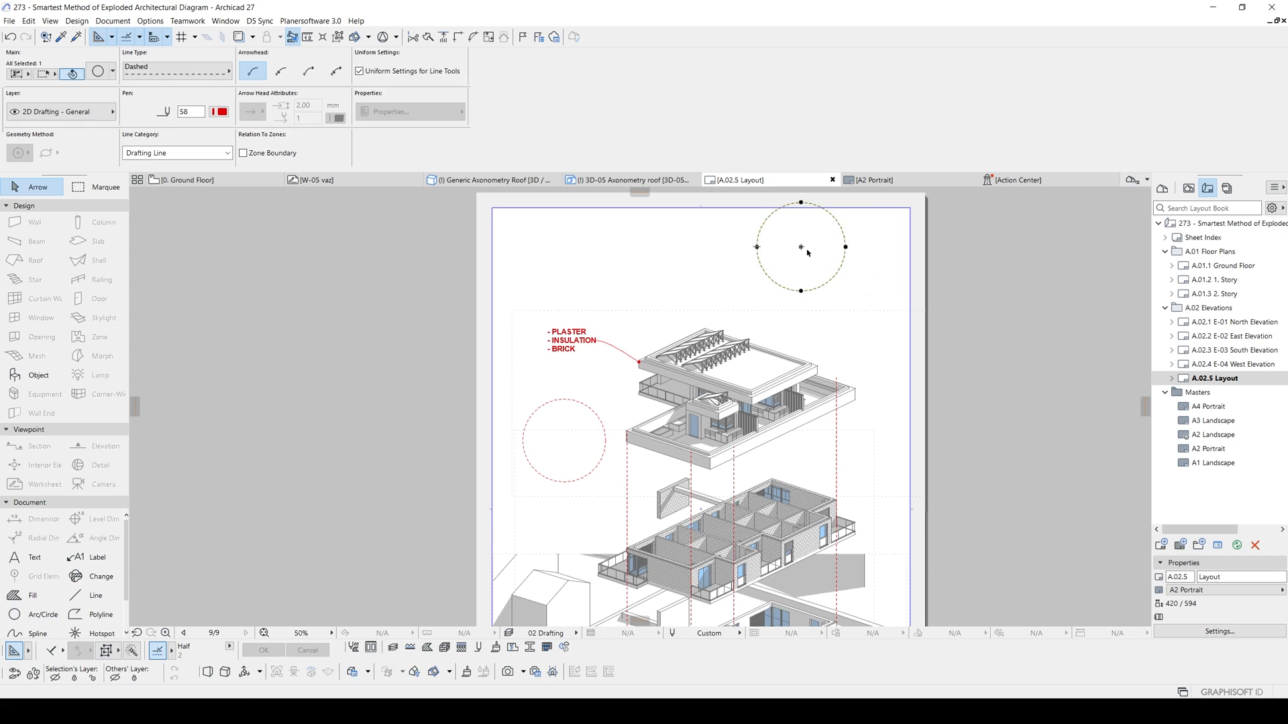
pyautogui.click(801, 247)
pyautogui.click(808, 269)
pyautogui.click(1024, 313)
# Look over the layout from the roof axonometry down to the base axonometry
pyautogui.scroll(-3, 767, 369)
pyautogui.moveTo(767, 369); pyautogui.dragTo(762, 311, button='middle')
pyautogui.scroll(3, 737, 328)
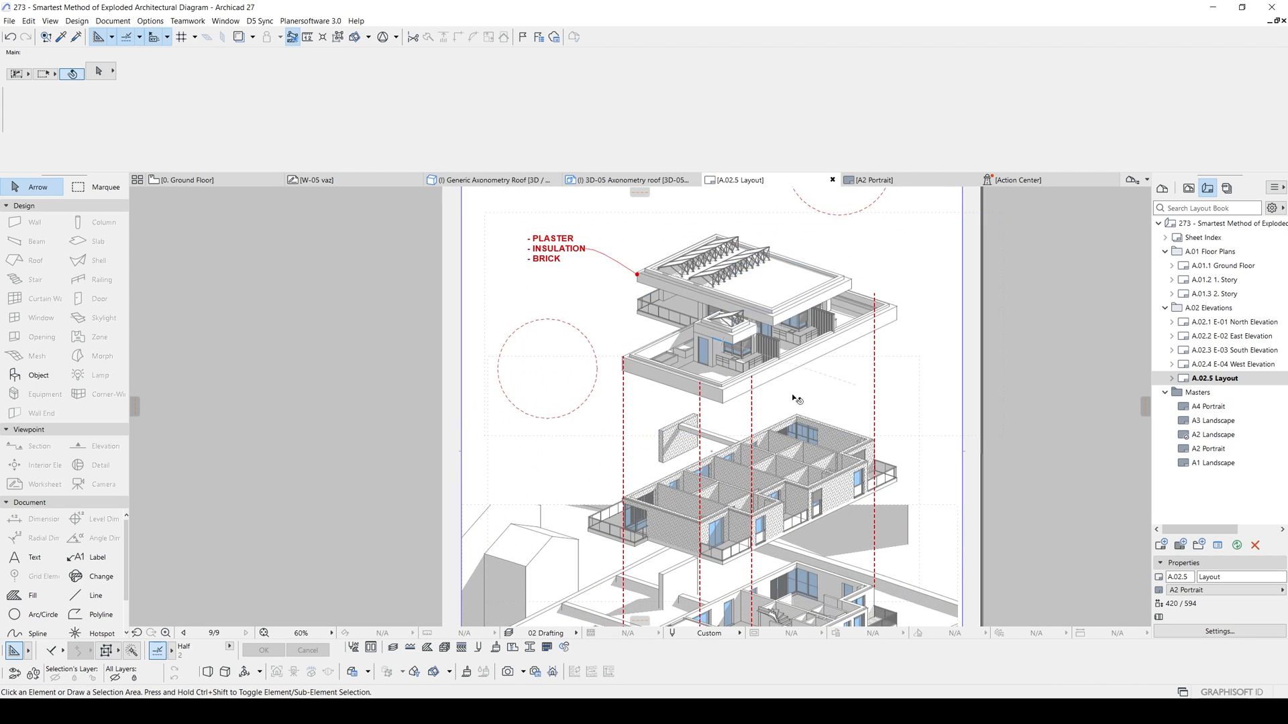
pyautogui.scroll(-1, 780, 476)
pyautogui.scroll(2, 780, 476)
pyautogui.moveTo(775, 470); pyautogui.dragTo(765, 405, button='middle')
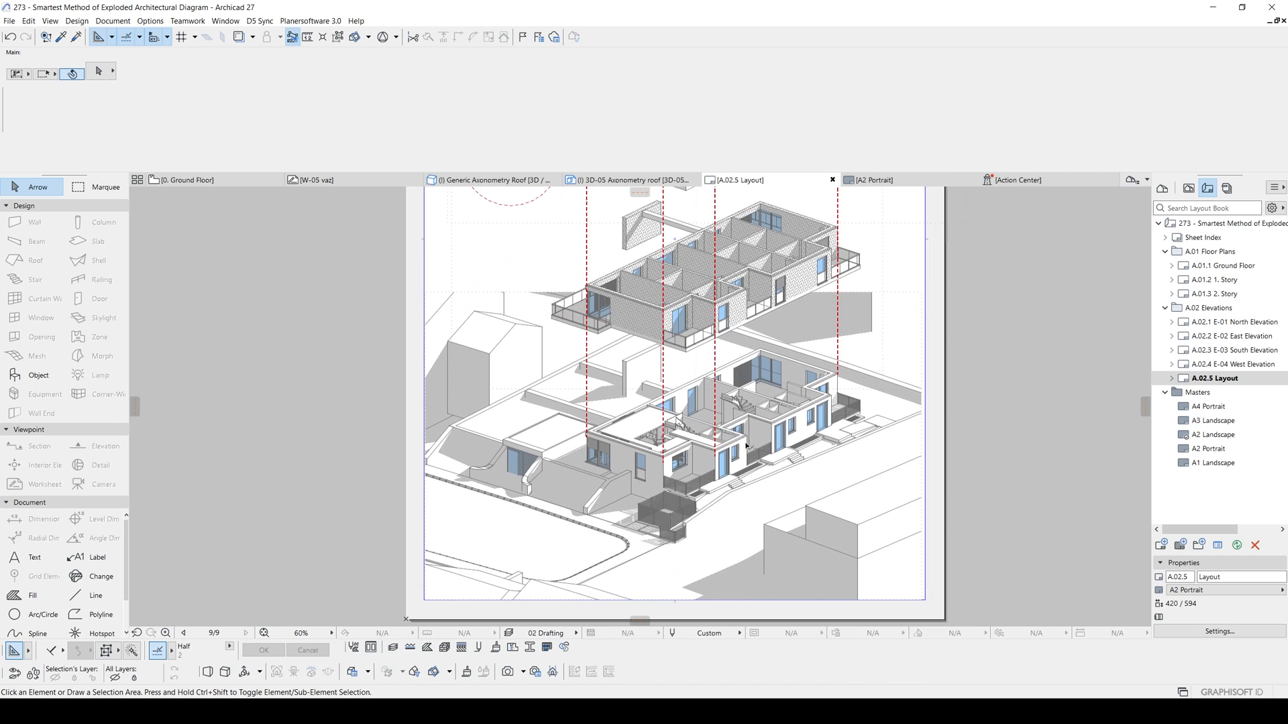
pyautogui.moveTo(732, 542); pyautogui.dragTo(730, 494, button='middle')
pyautogui.scroll(1, 725, 486)
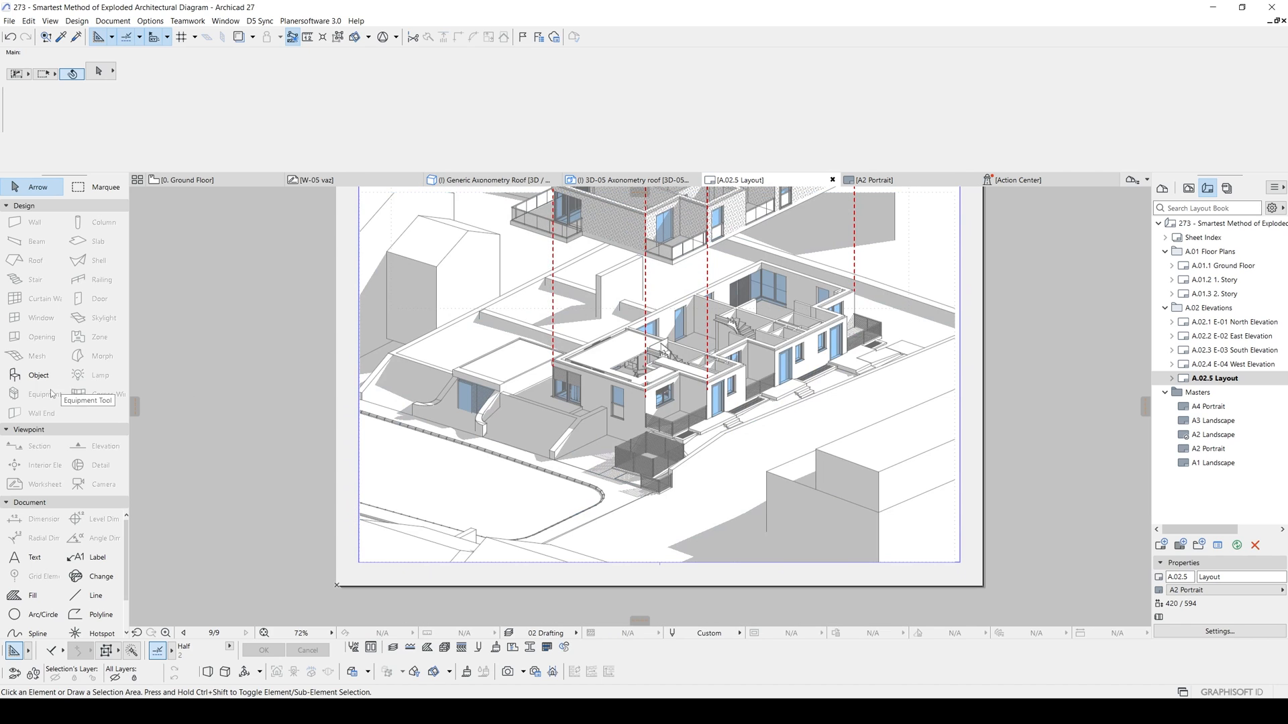
# Activate the Object tool and open the 3D-03 Axonometry base document from the saved views
pyautogui.click(42, 376)
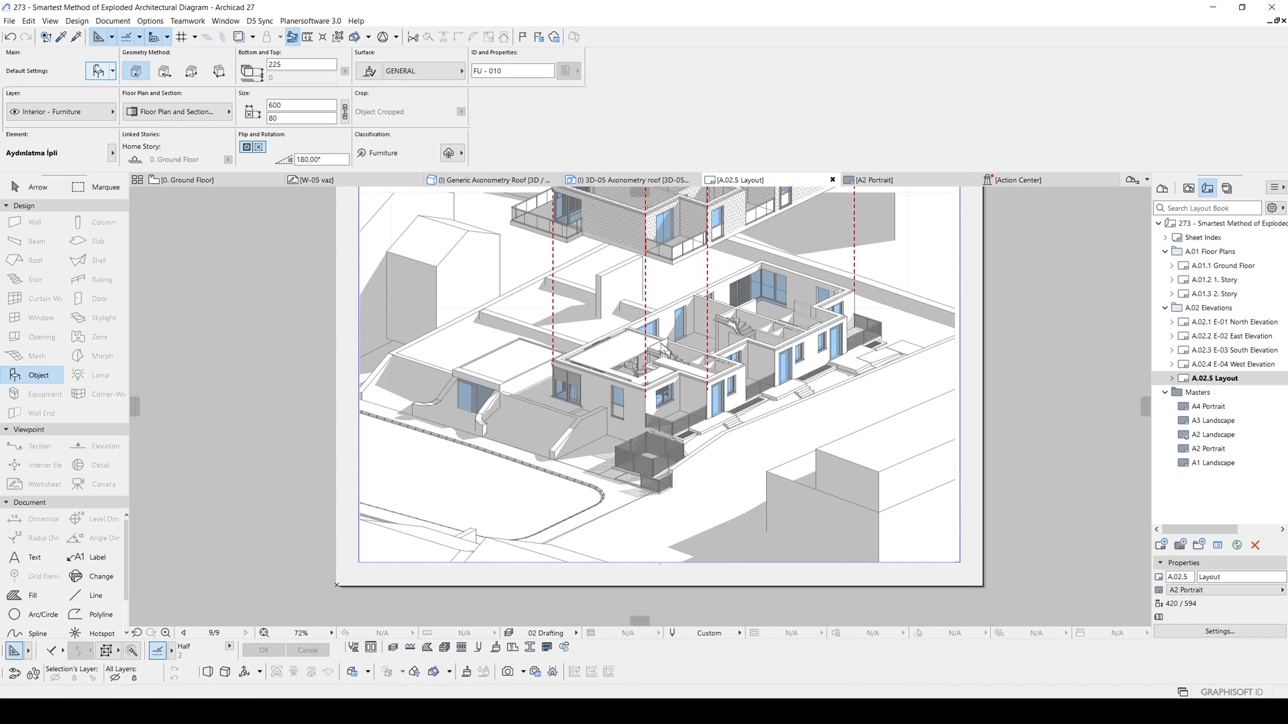
pyautogui.click(98, 72)
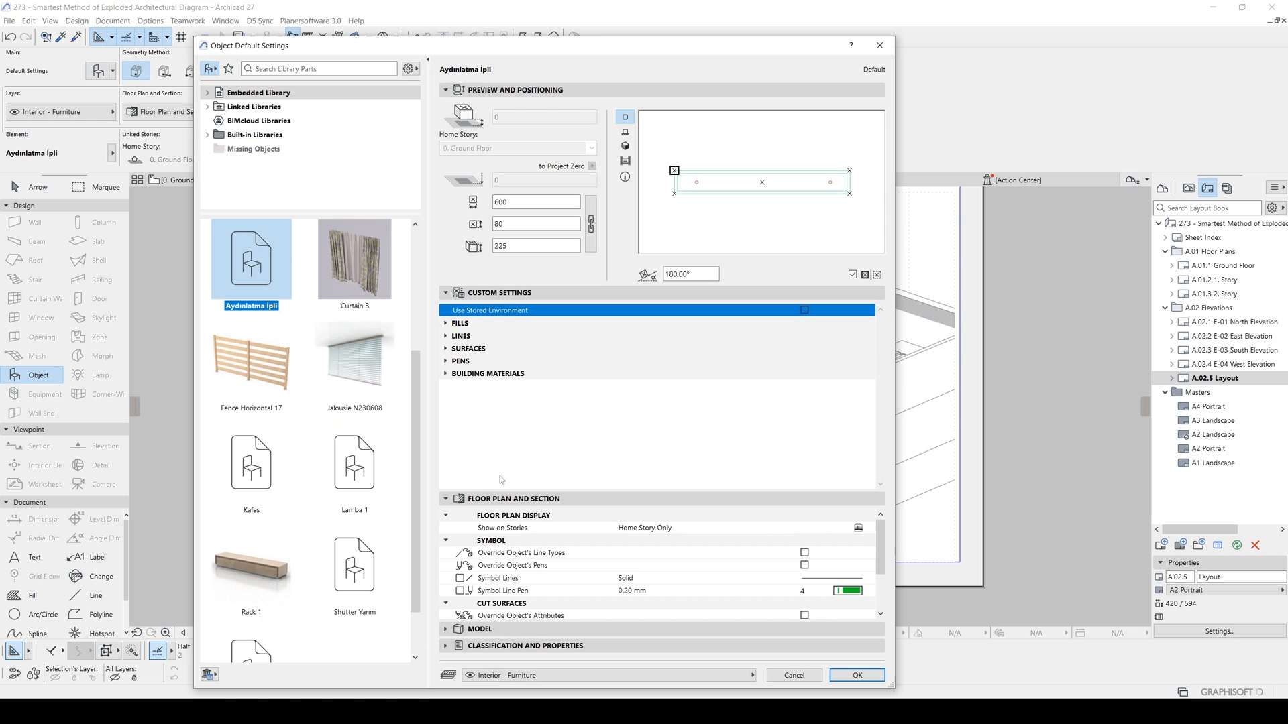
pyautogui.press('Escape')
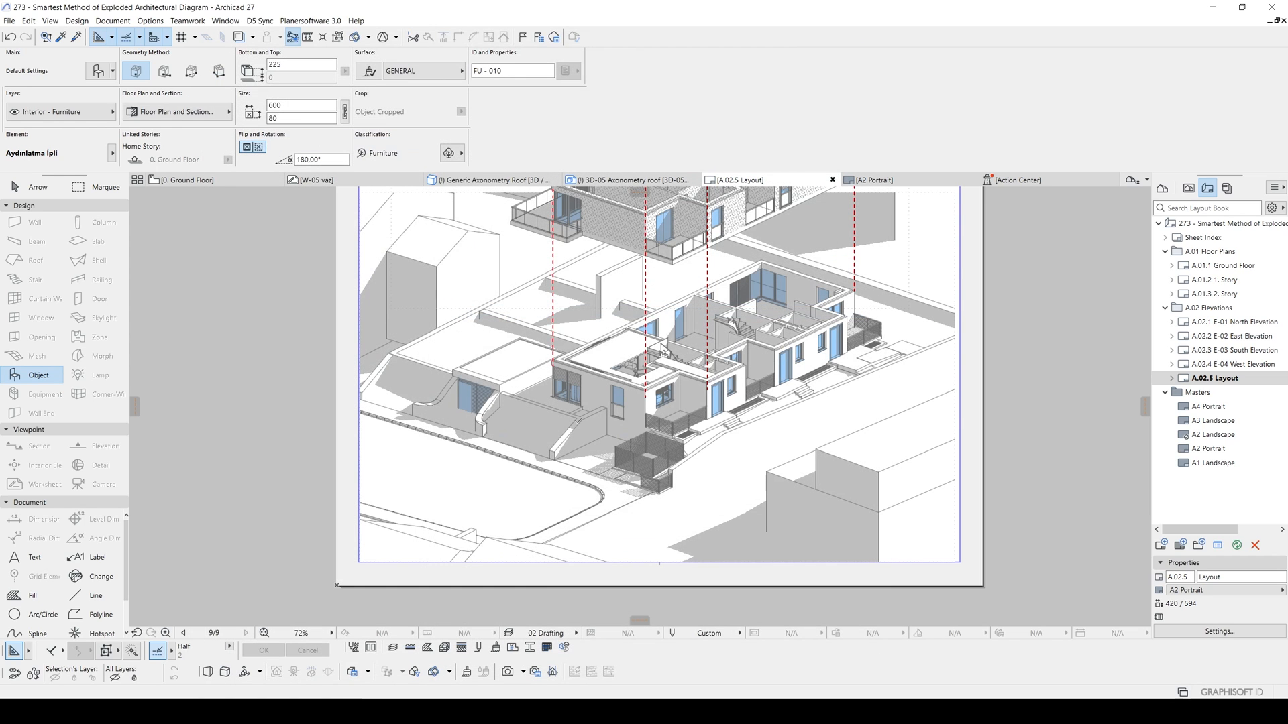
pyautogui.moveTo(700, 342); pyautogui.dragTo(747, 443, button='middle')
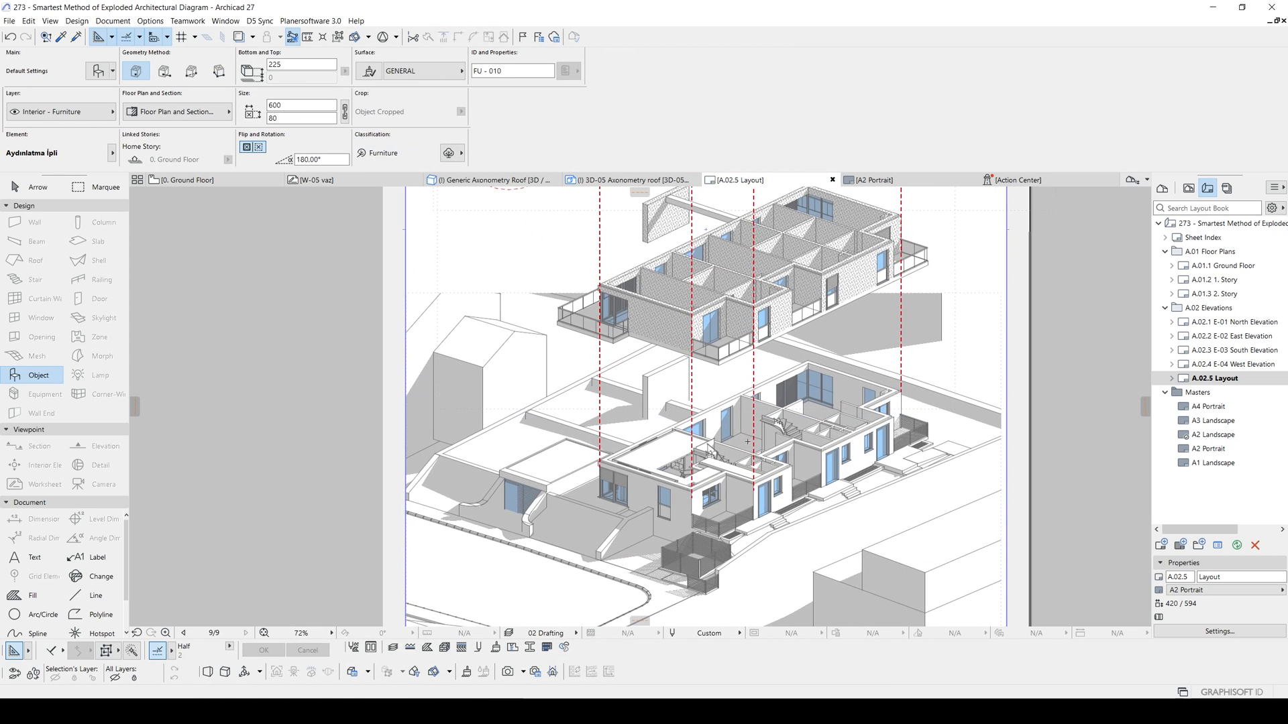
pyautogui.click(1188, 188)
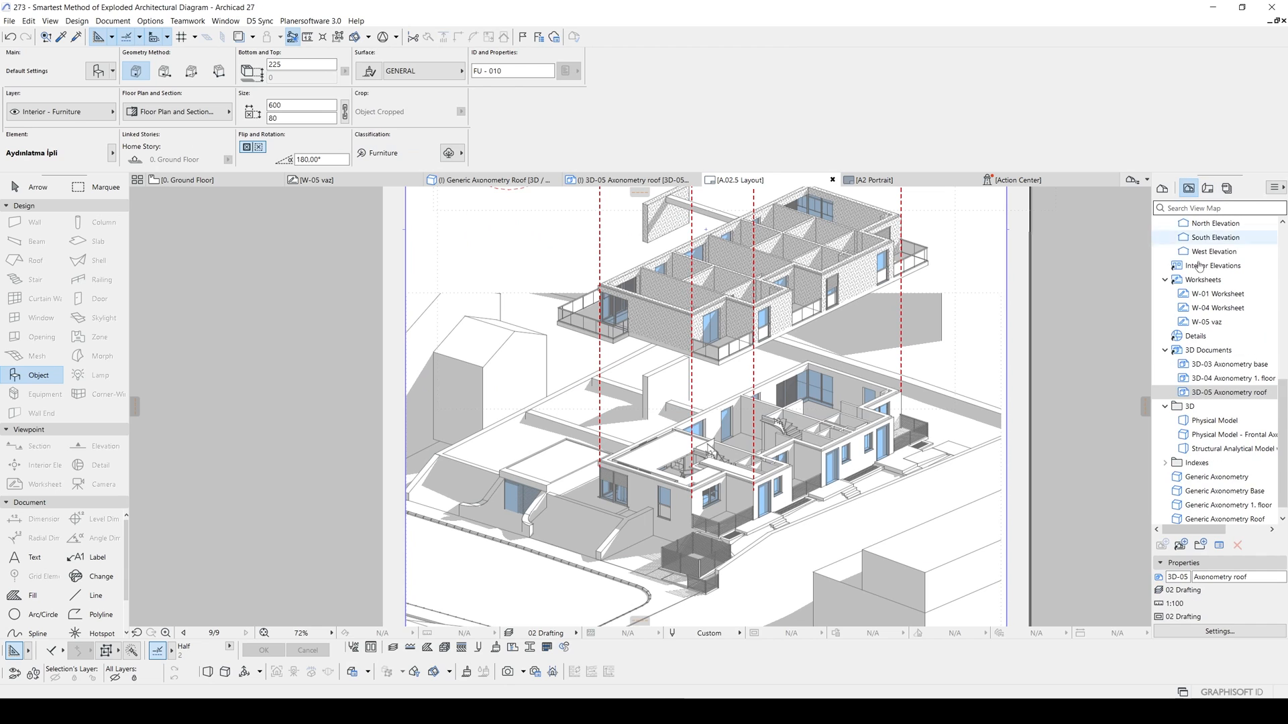
pyautogui.doubleClick(1230, 365)
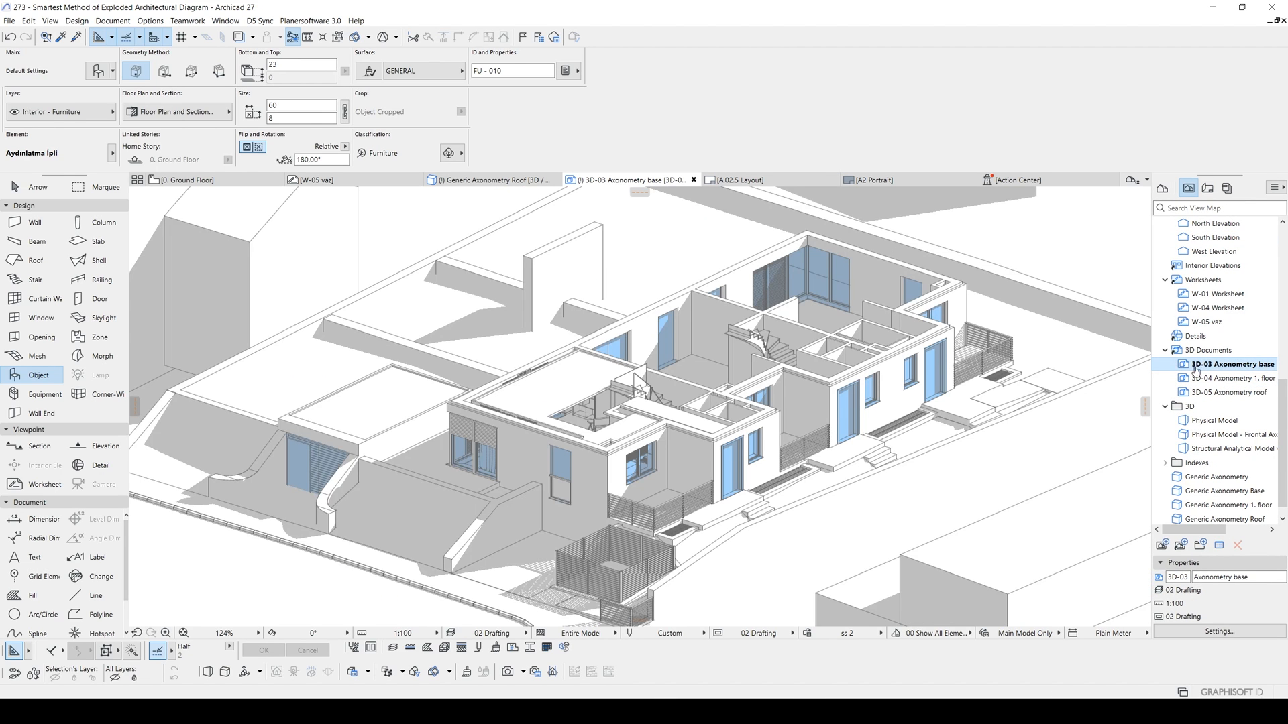
pyautogui.moveTo(732, 398); pyautogui.dragTo(721, 394, button='middle')
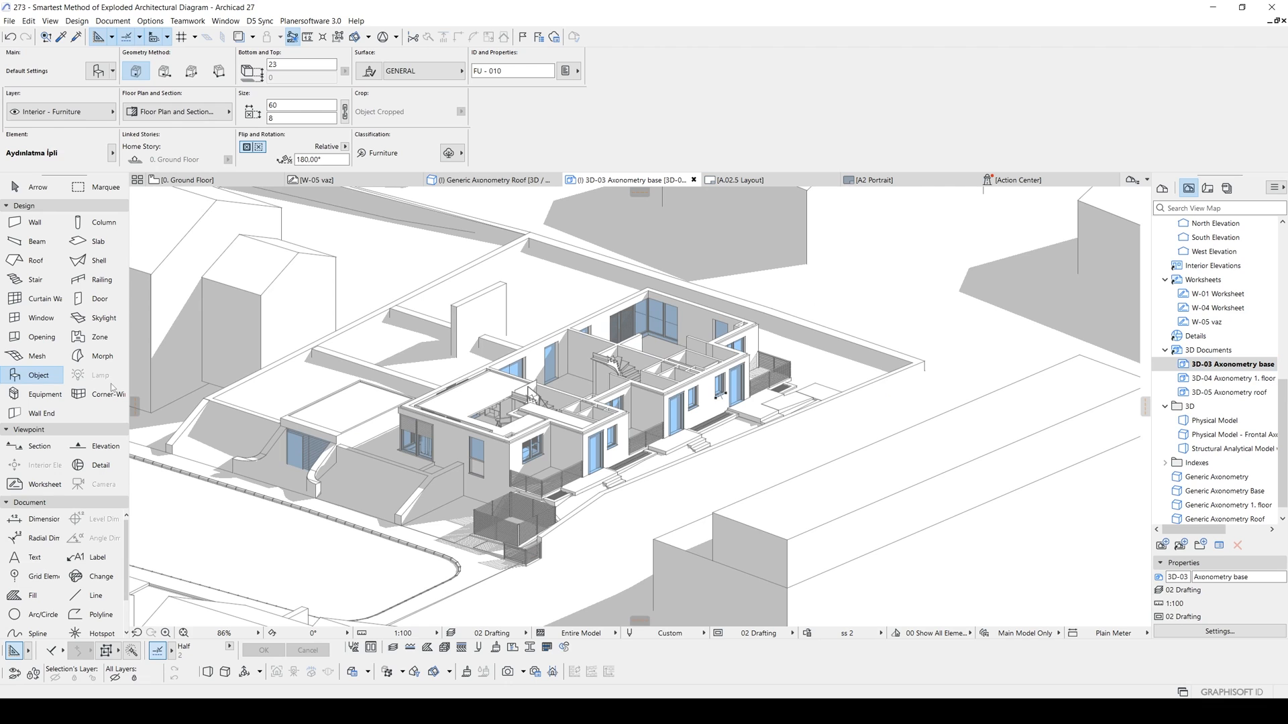
# Browse the object default settings' linked library to Garden 27 under 2. VISUALIZATION 27, 2.2 Site Improvements 27
pyautogui.click(92, 74)
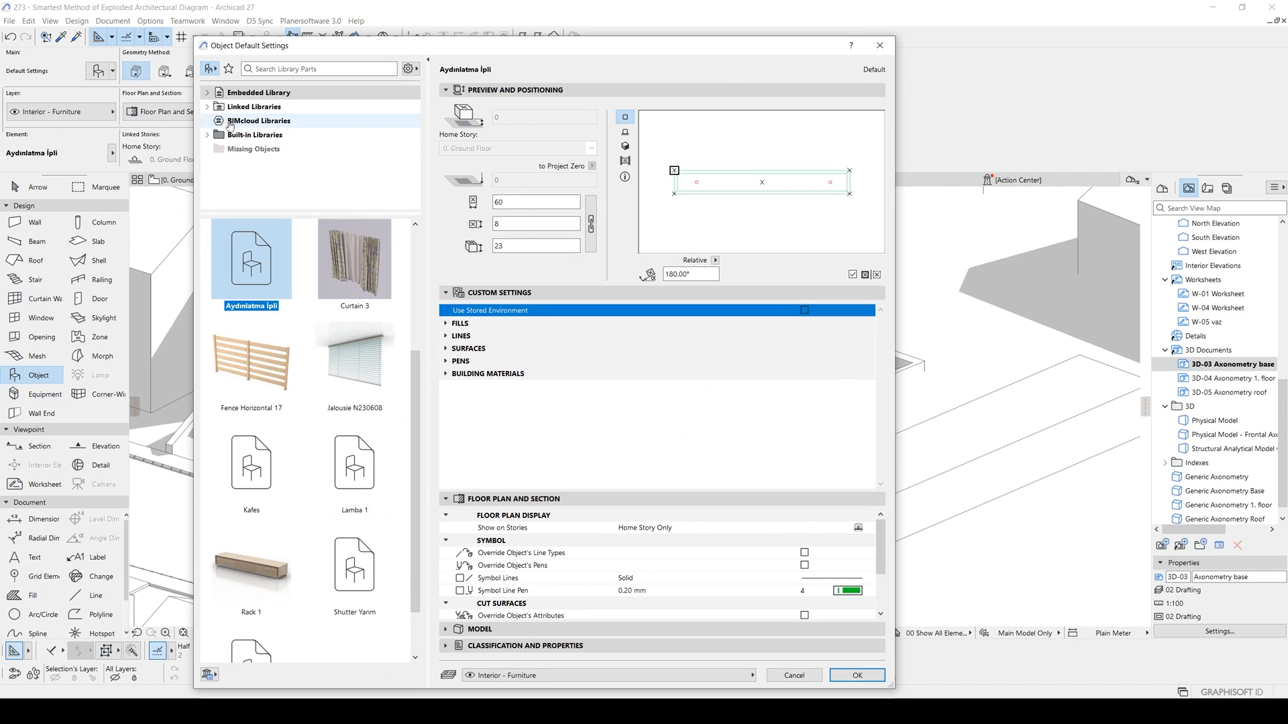
pyautogui.click(206, 107)
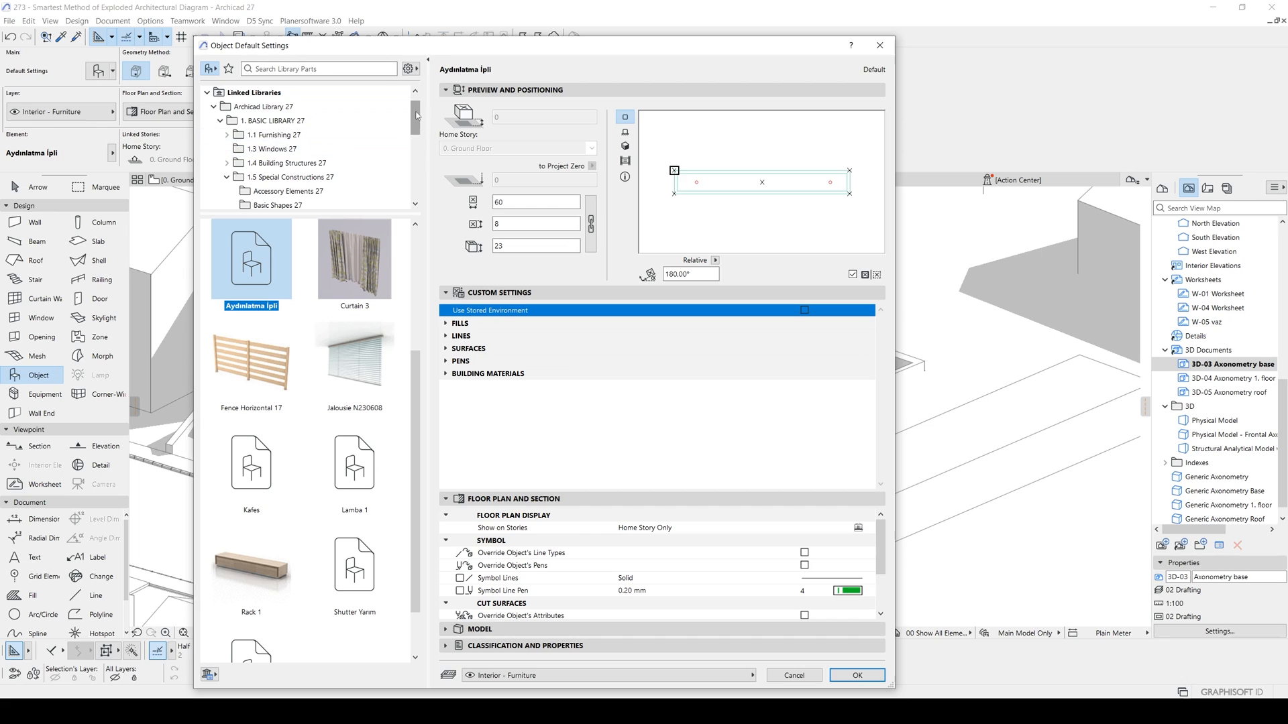
pyautogui.moveTo(416, 116); pyautogui.dragTo(416, 162)
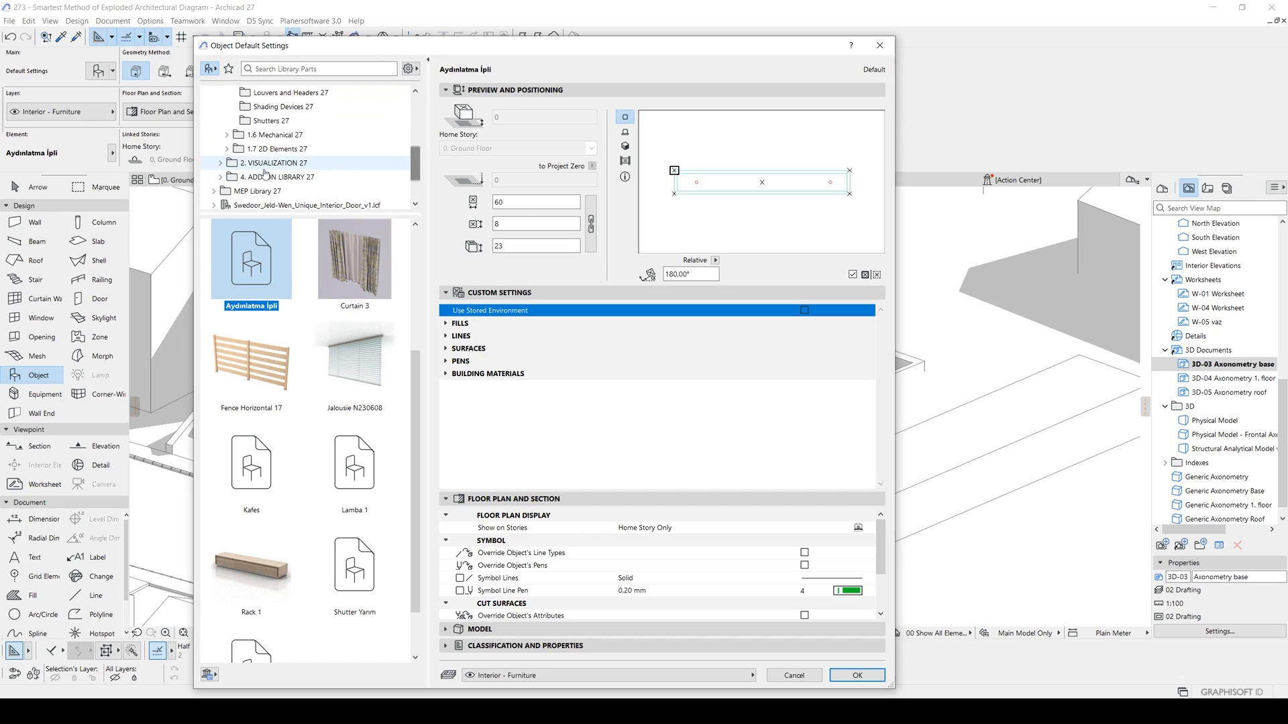
pyautogui.click(243, 166)
pyautogui.click(218, 165)
pyautogui.click(257, 176)
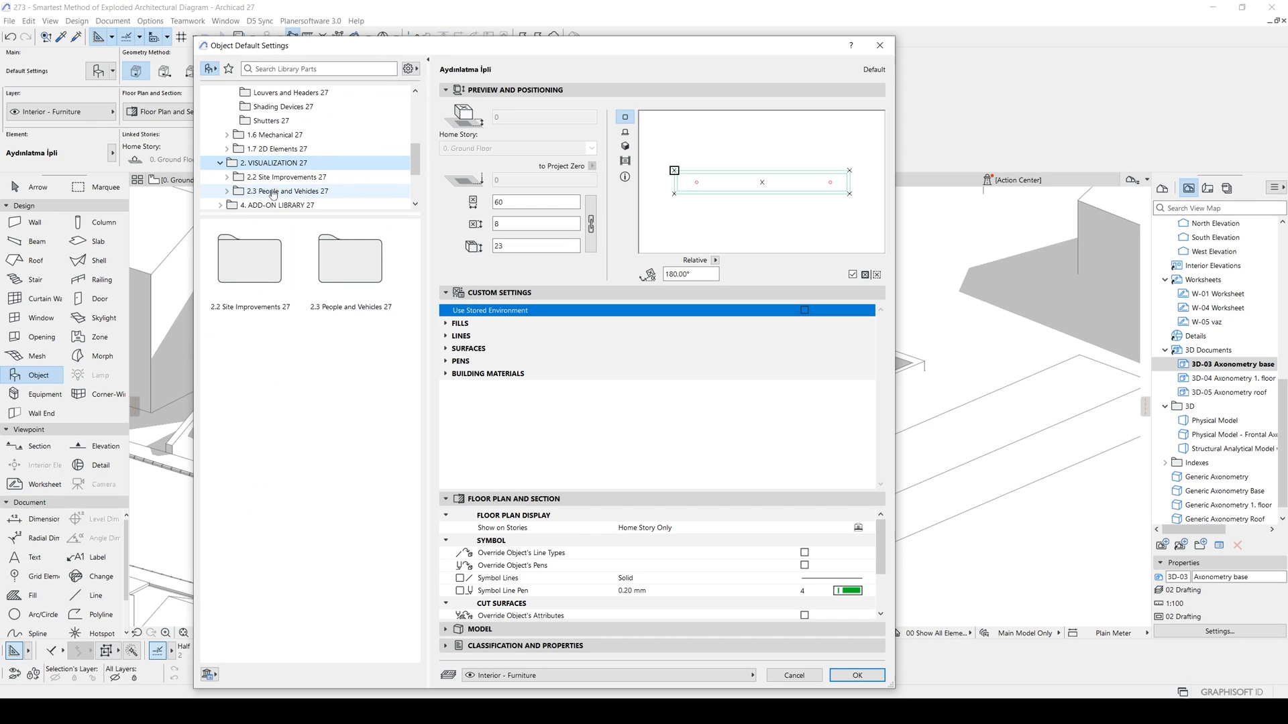
pyautogui.click(227, 177)
pyautogui.click(291, 178)
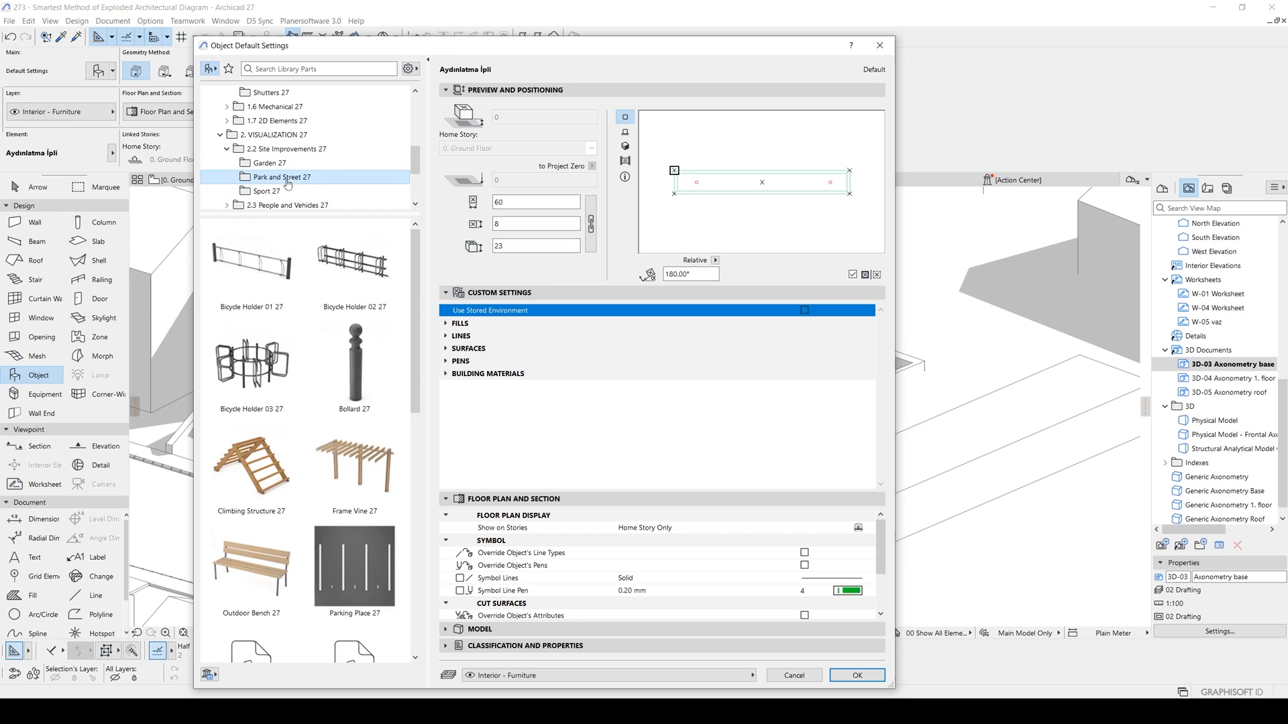
pyautogui.click(282, 163)
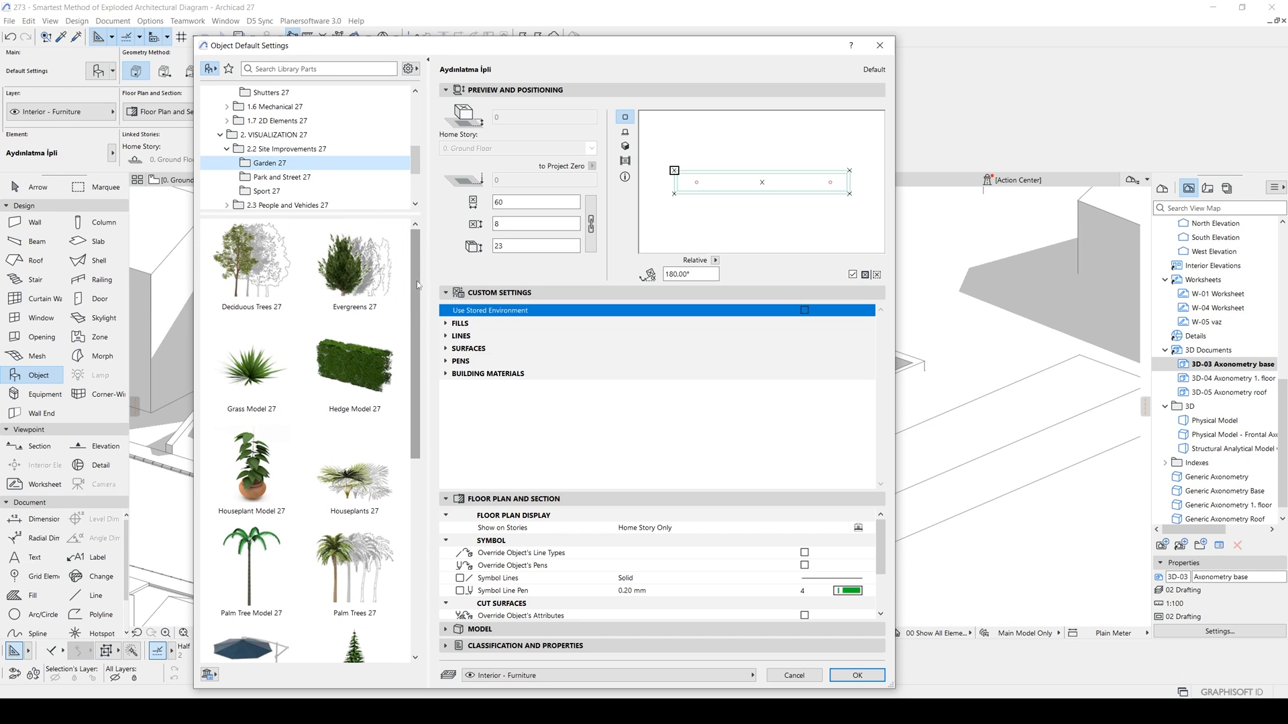
pyautogui.moveTo(419, 282); pyautogui.dragTo(440, 239)
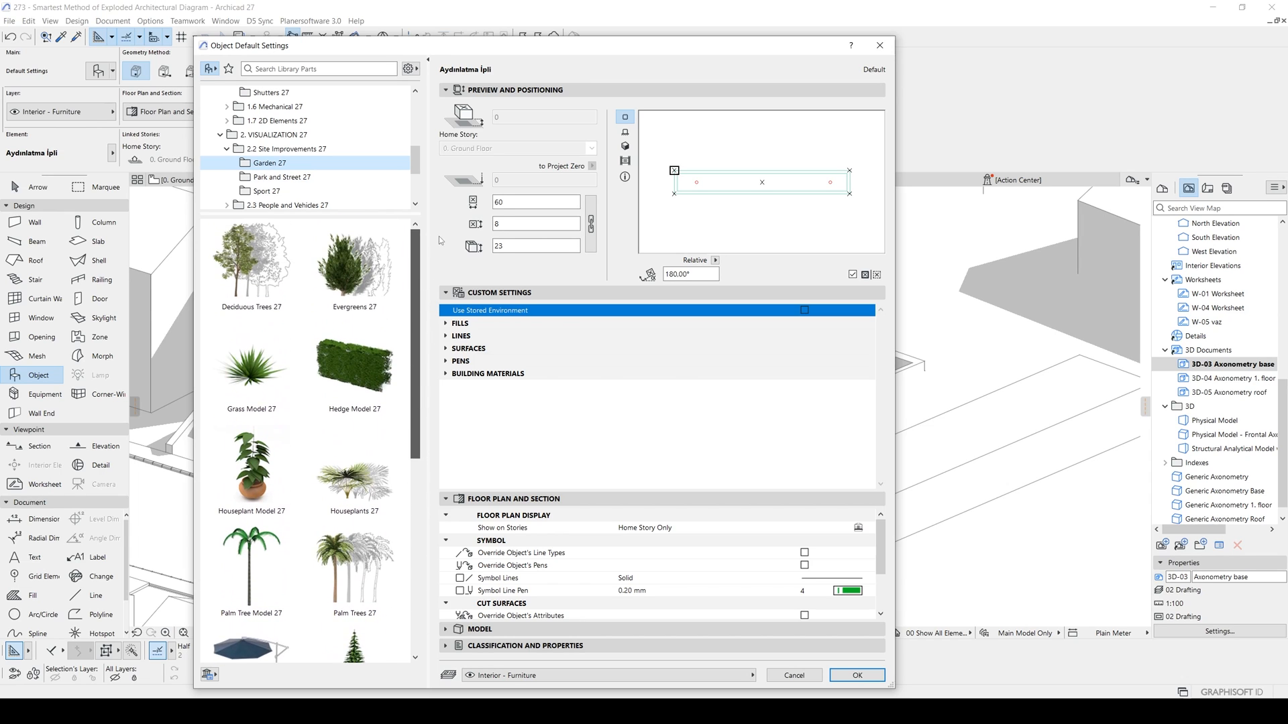
# Choose the Deciduous Trees 27 maple as the object and place one near the site's right corner, beside the base building
pyautogui.click(252, 262)
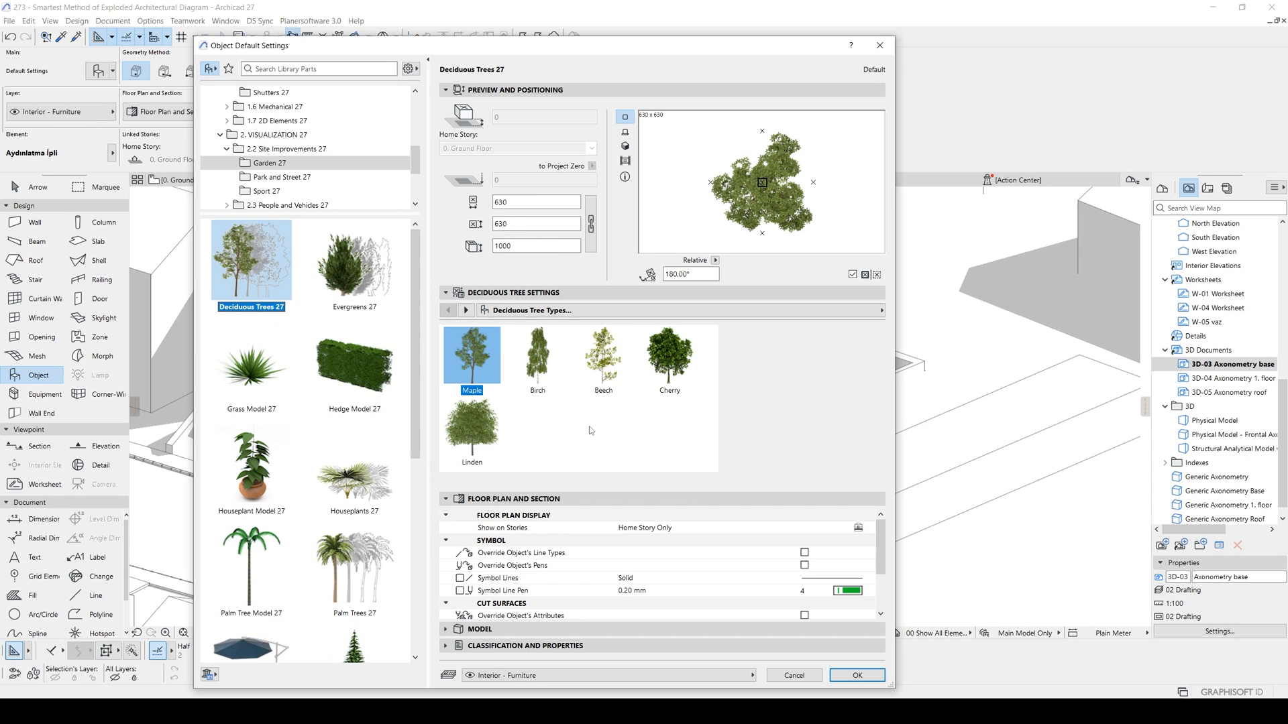
pyautogui.click(856, 674)
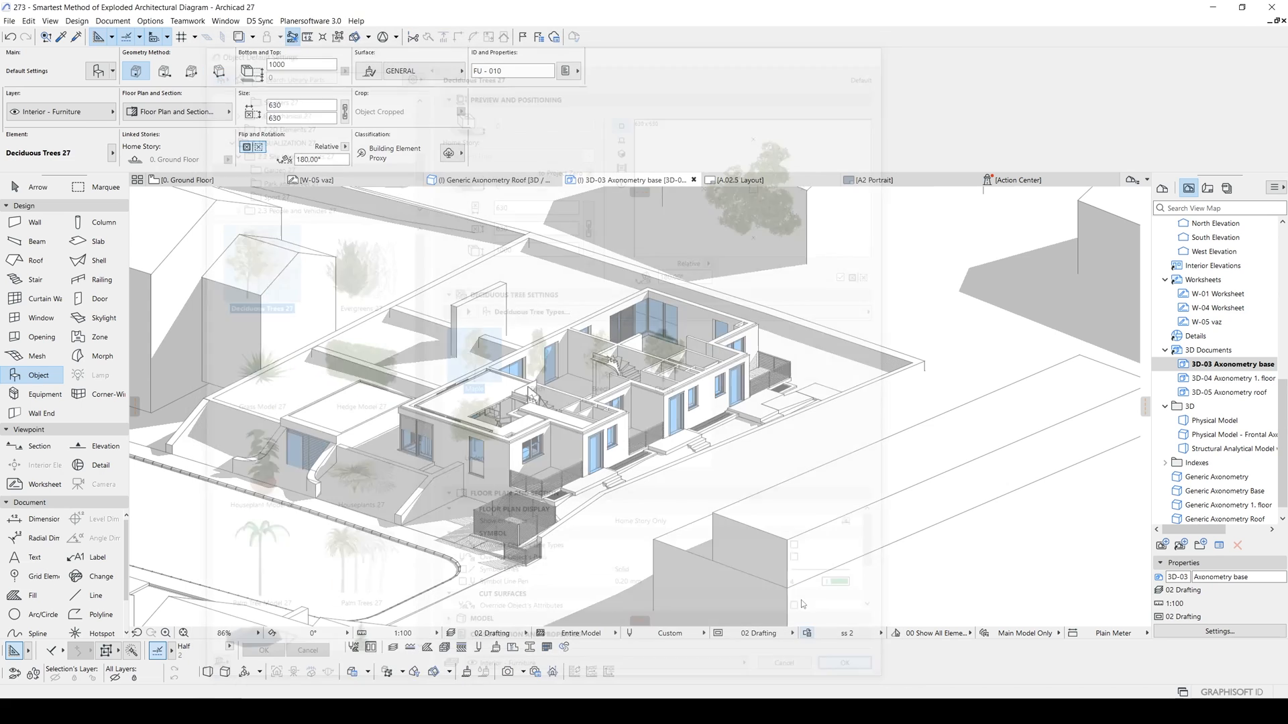
pyautogui.scroll(-3, 852, 437)
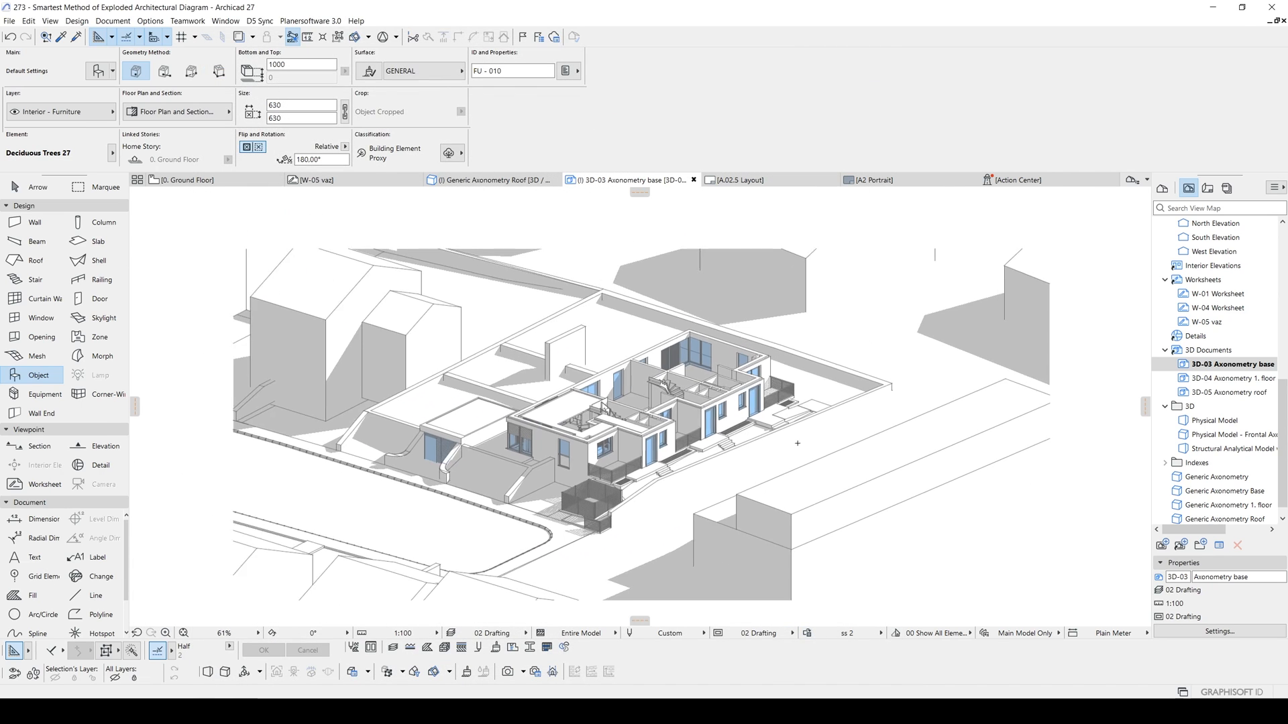
pyautogui.click(838, 395)
pyautogui.press('Escape')
# Change the placed tree's 2D representation to the Side View type
pyautogui.click(838, 395)
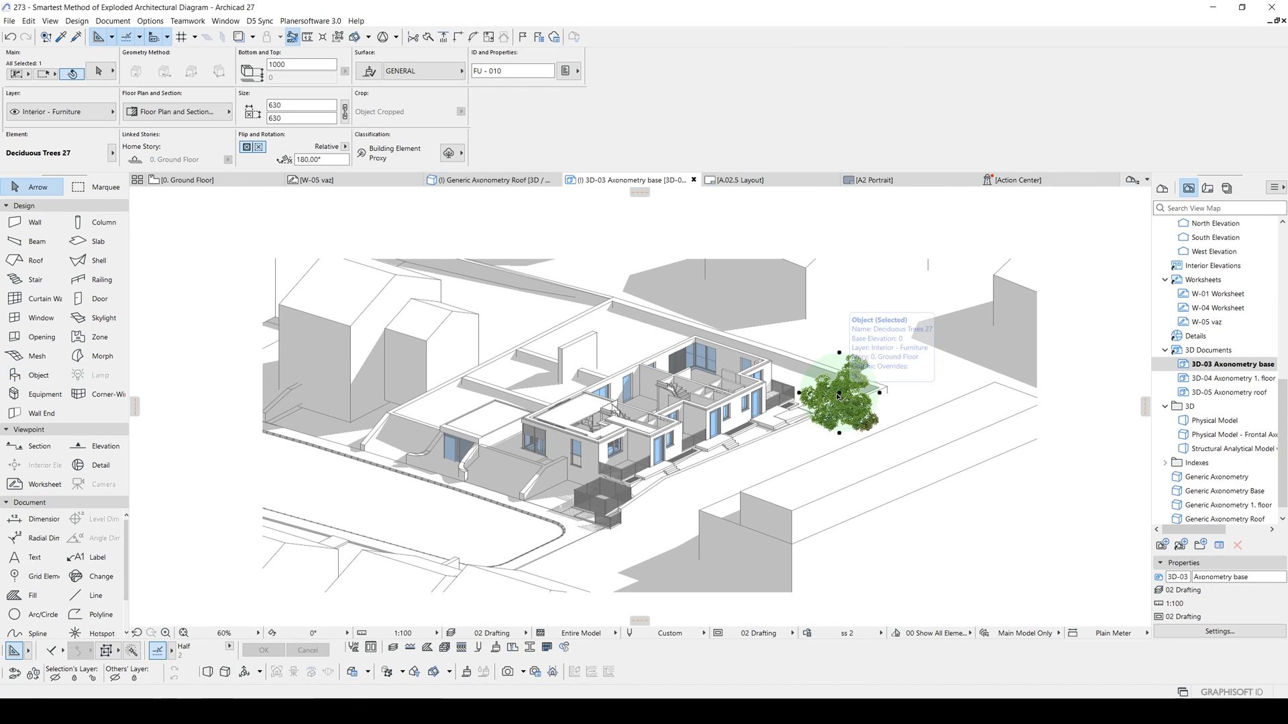
pyautogui.doubleClick(838, 396)
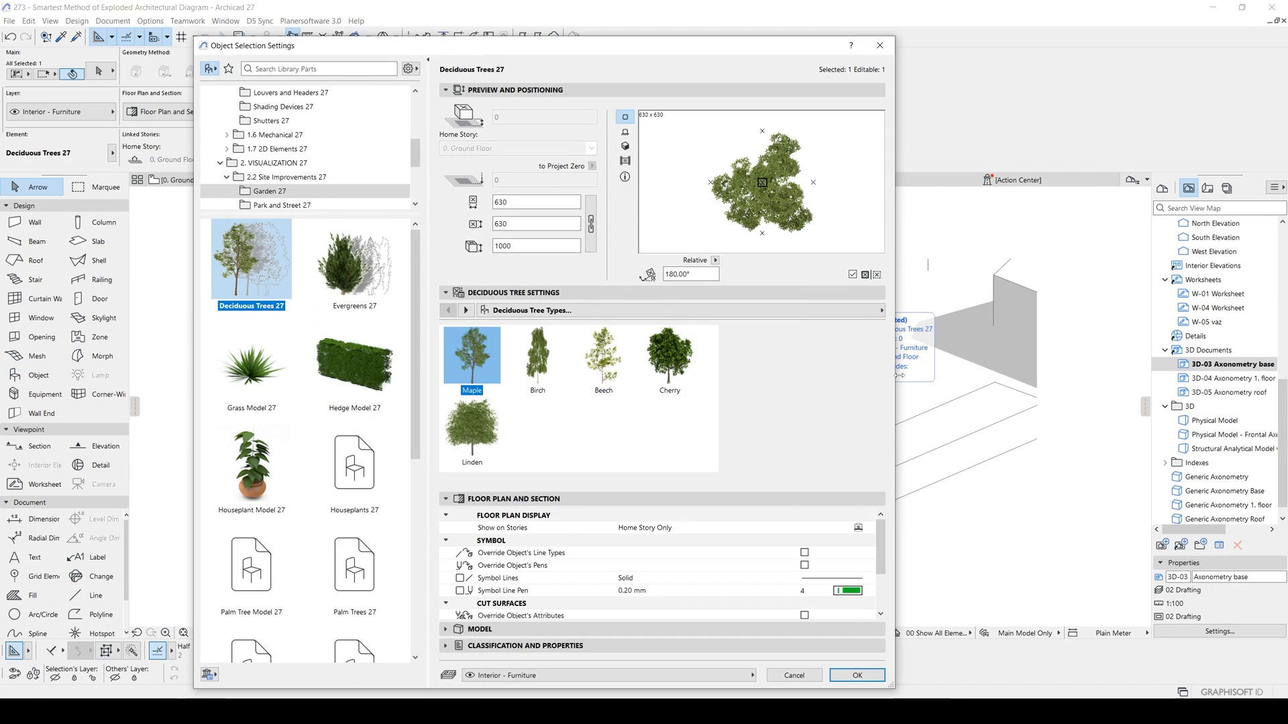
pyautogui.click(467, 309)
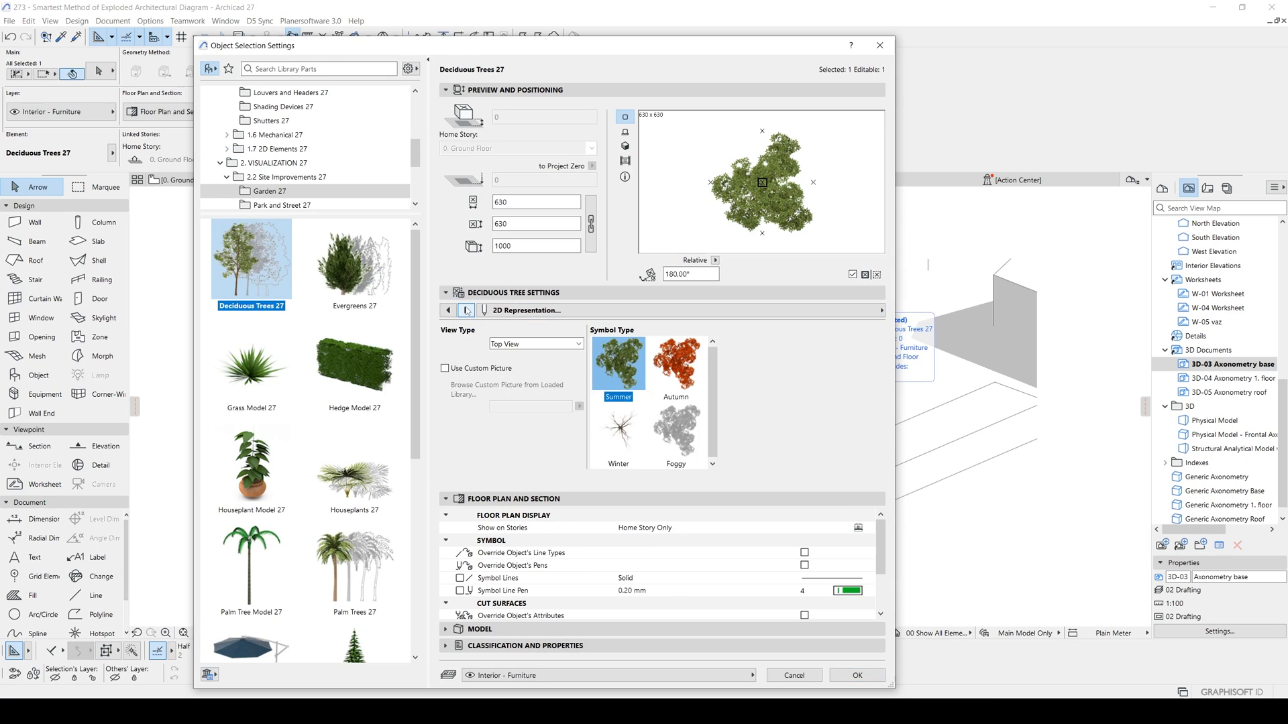
pyautogui.click(503, 344)
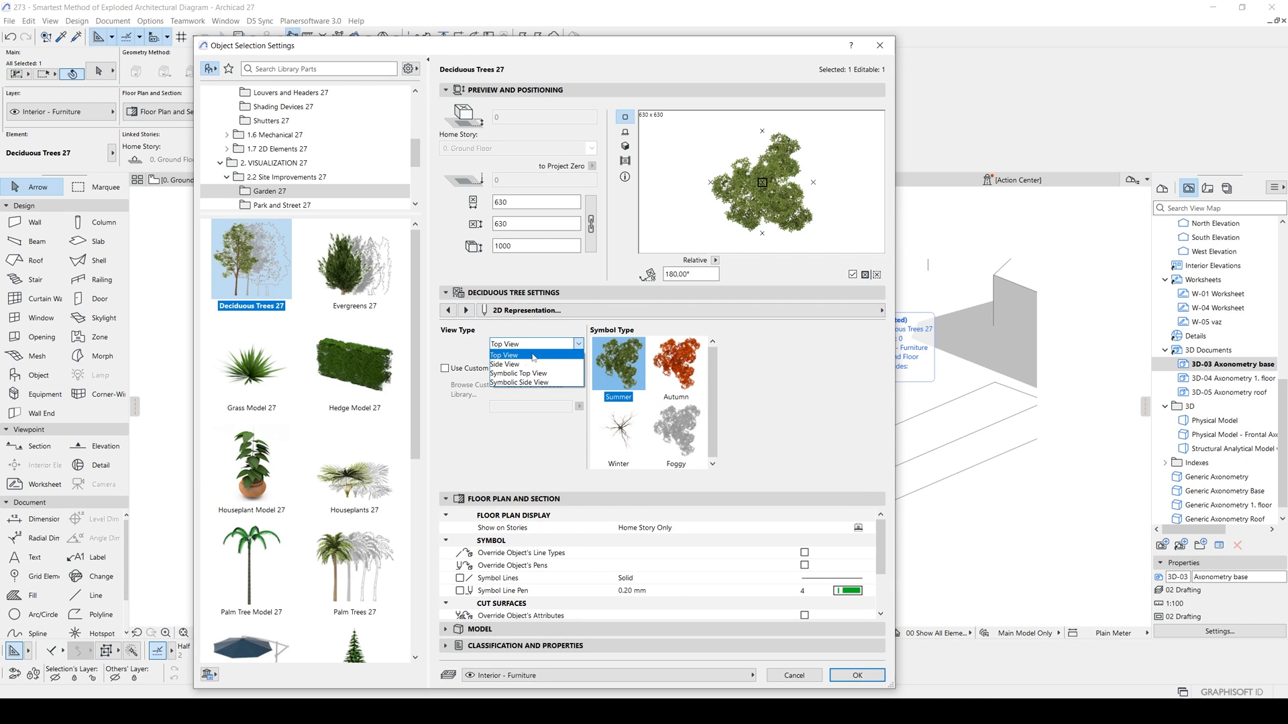
pyautogui.click(530, 365)
pyautogui.click(857, 675)
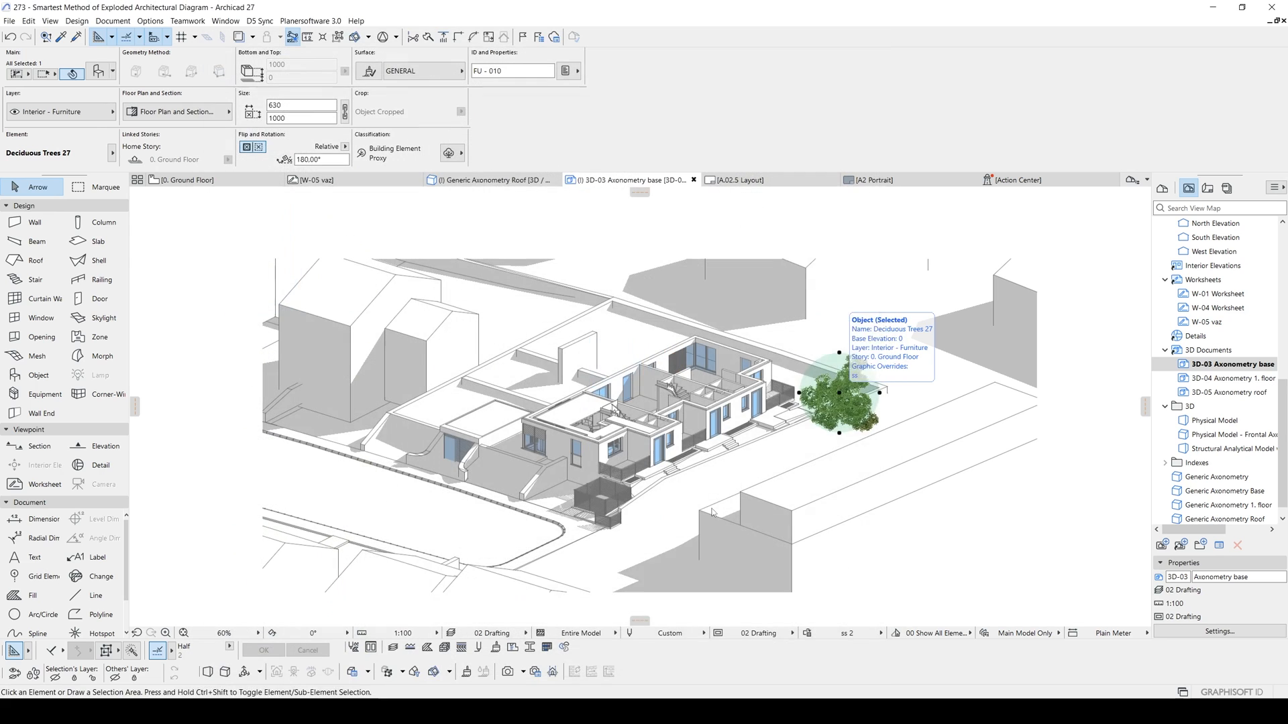
# Mirror the tree about a horizontal axis through the base of its trunk so it stands upright
pyautogui.hotkey('ctrl', 'm')
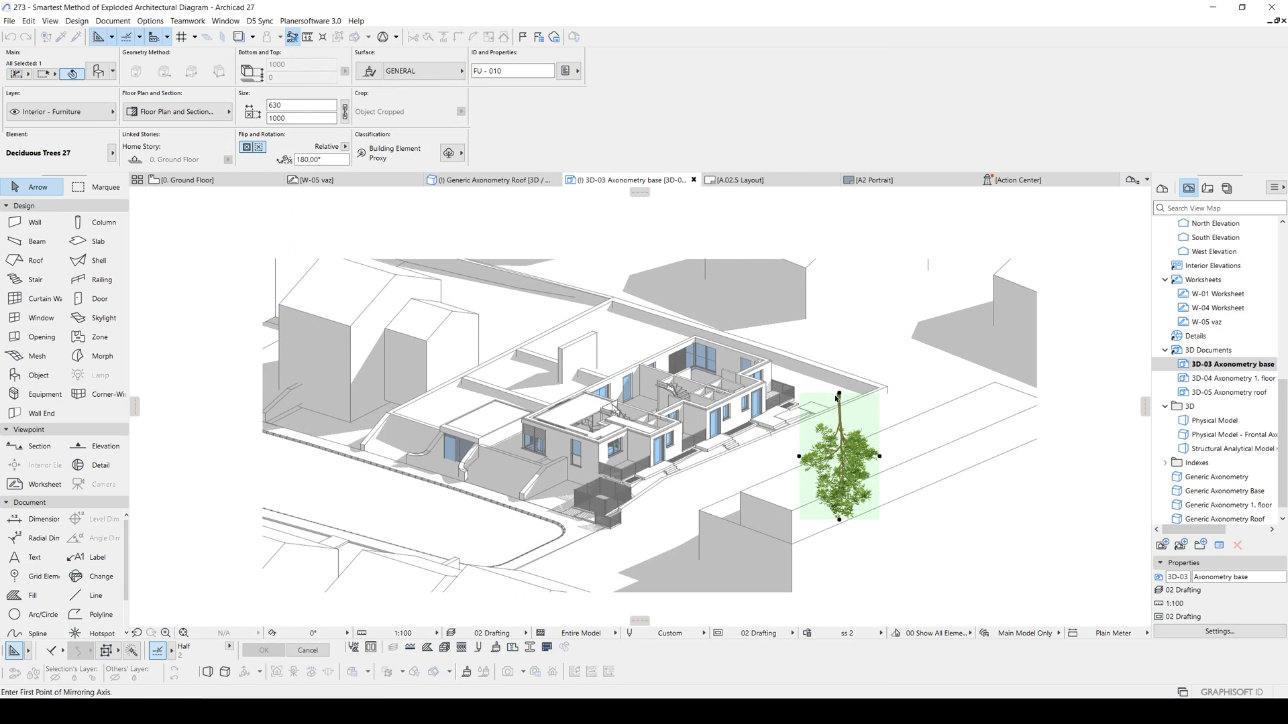
pyautogui.click(839, 396)
pyautogui.click(886, 396)
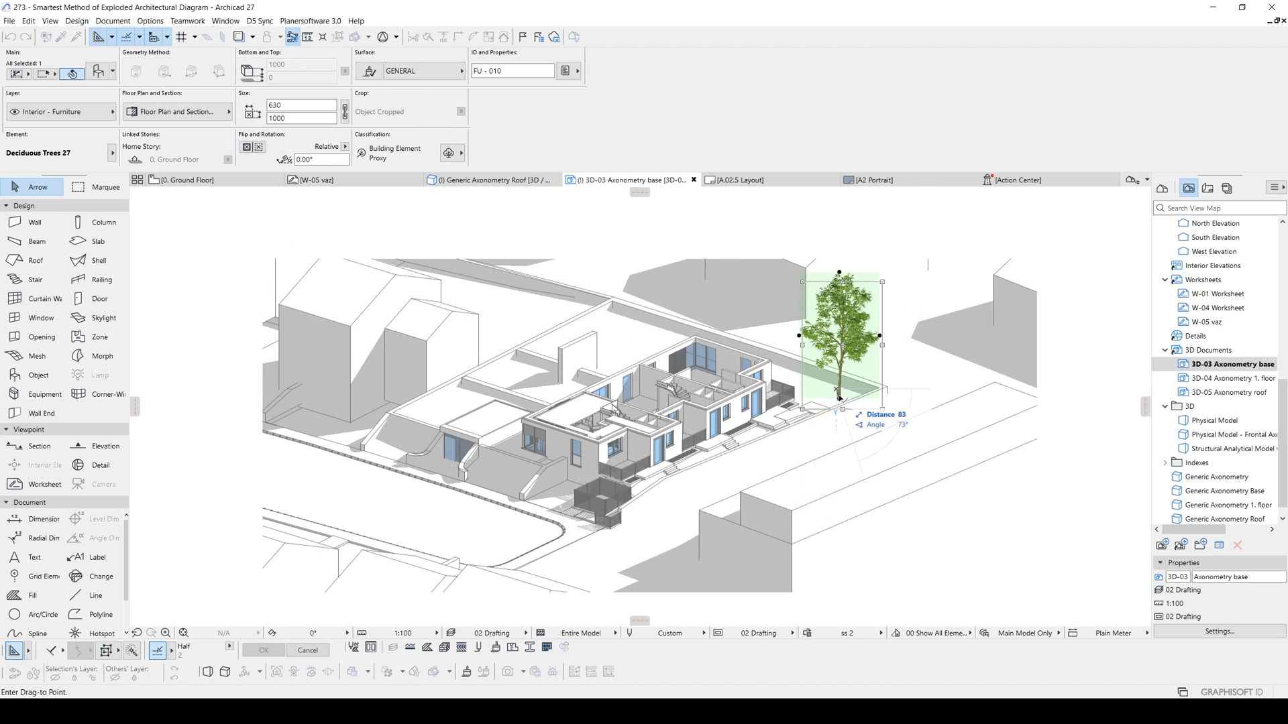
# Set the maple's second size dimension to 800, keeping its proportions linked
pyautogui.scroll(2, 839, 396)
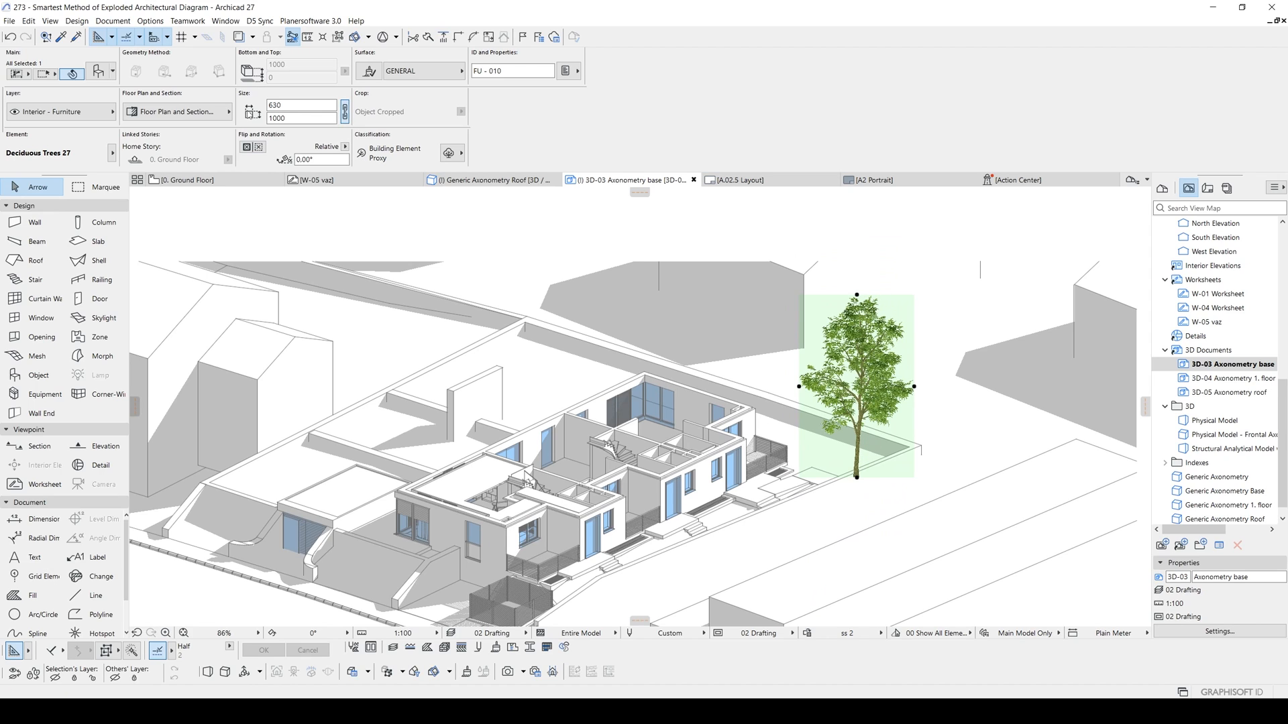
pyautogui.doubleClick(299, 118)
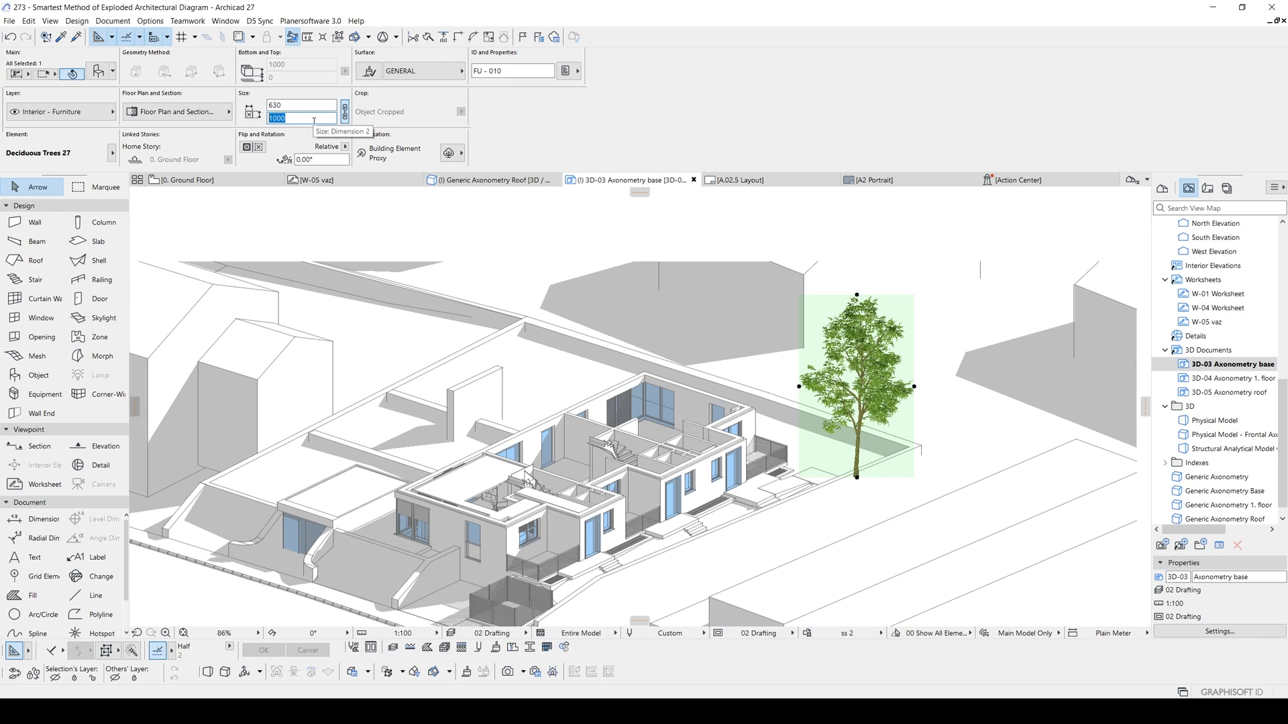
pyautogui.press('Return')
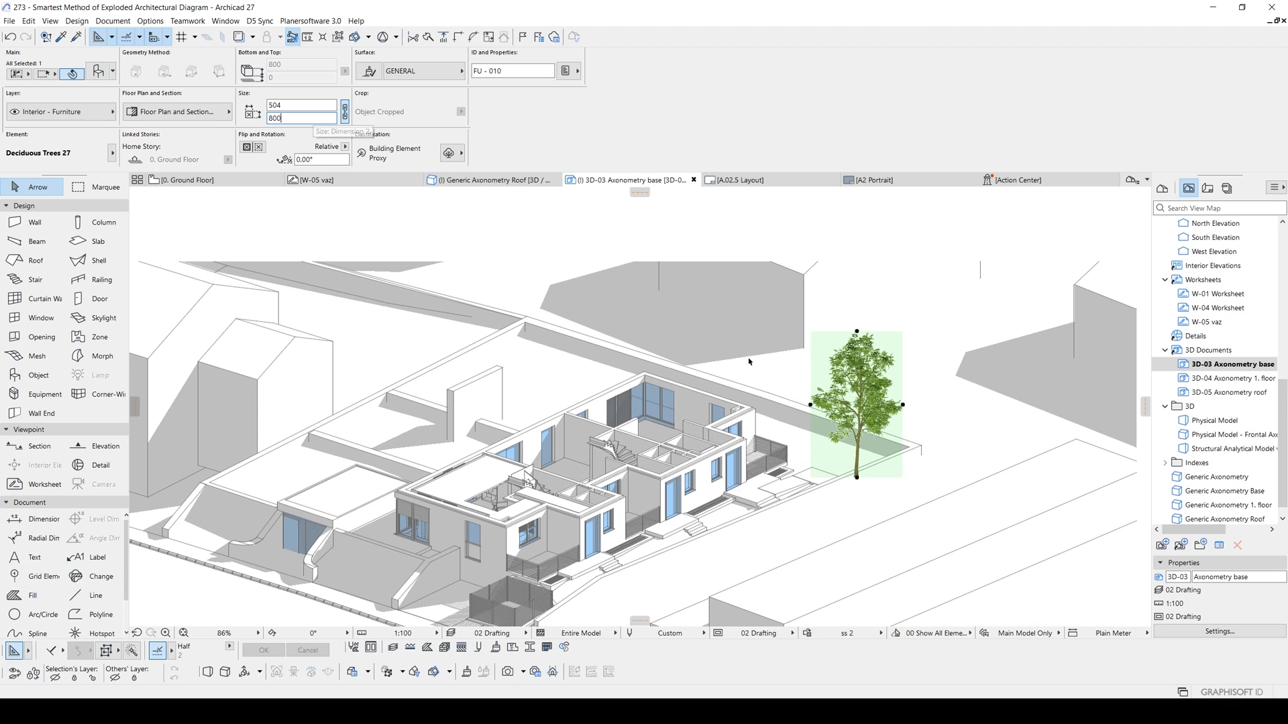
# Copy the maple to the site's left corner by the road and again to the area behind the site's rear wall
pyautogui.scroll(-3, 952, 409)
pyautogui.click(923, 432)
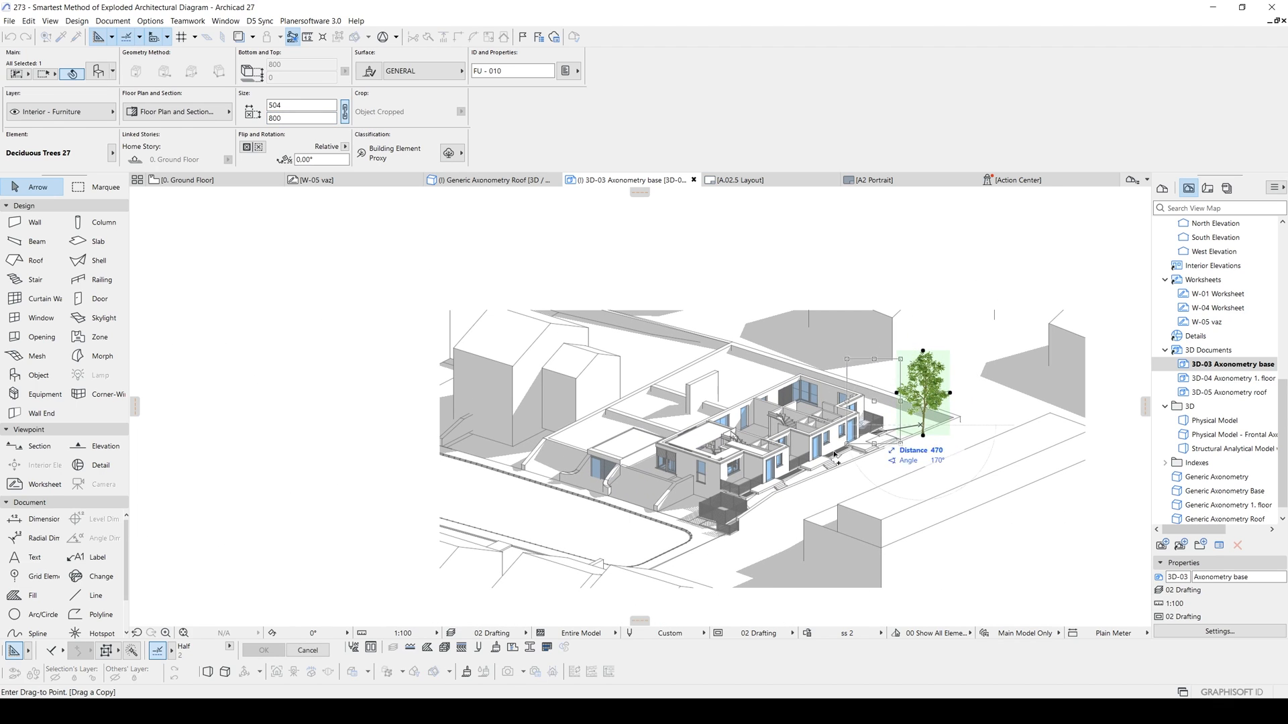
pyautogui.click(529, 454)
pyautogui.click(530, 453)
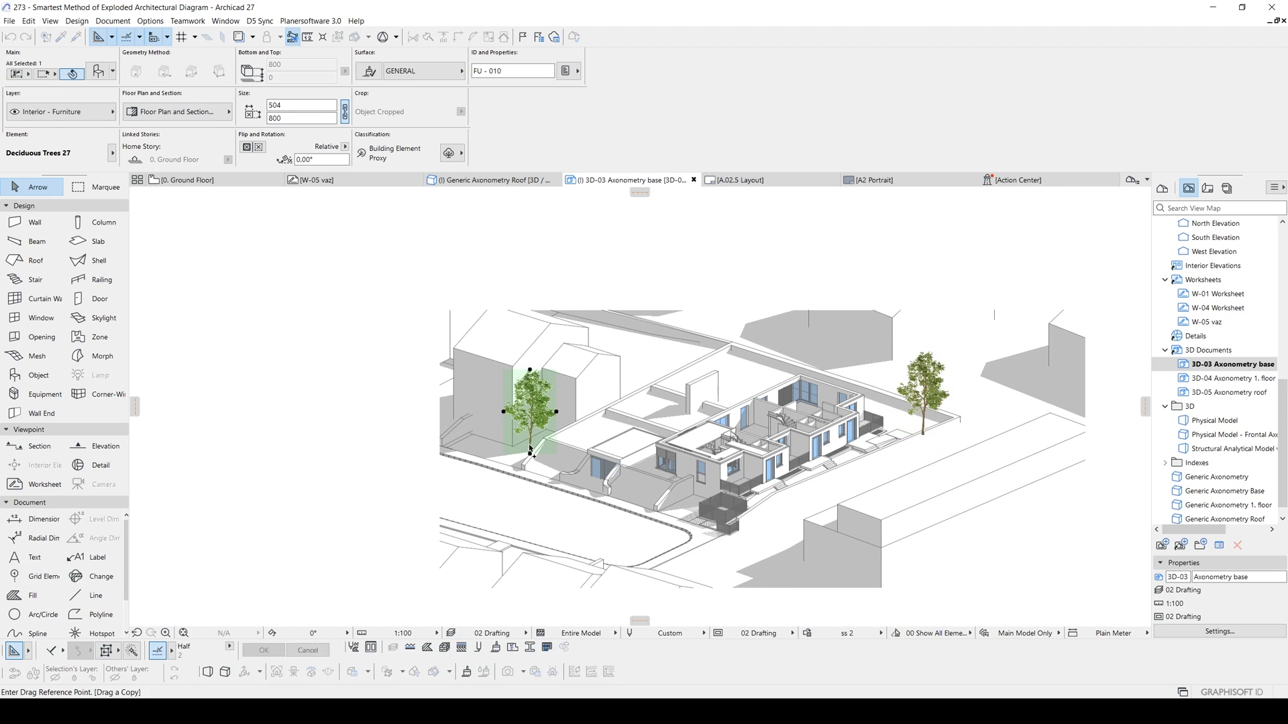
pyautogui.click(657, 374)
pyautogui.doubleClick(658, 374)
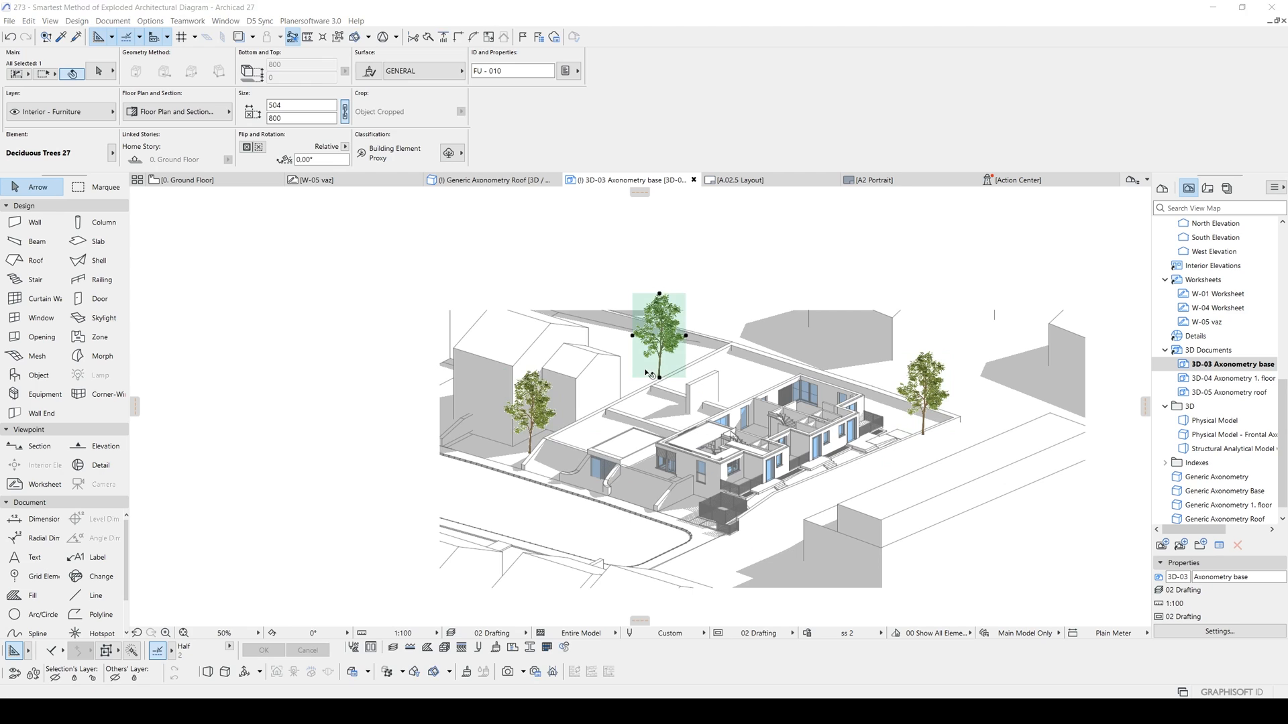
# Change the tree behind the rear wall to the Birch deciduous tree type
pyautogui.click(448, 311)
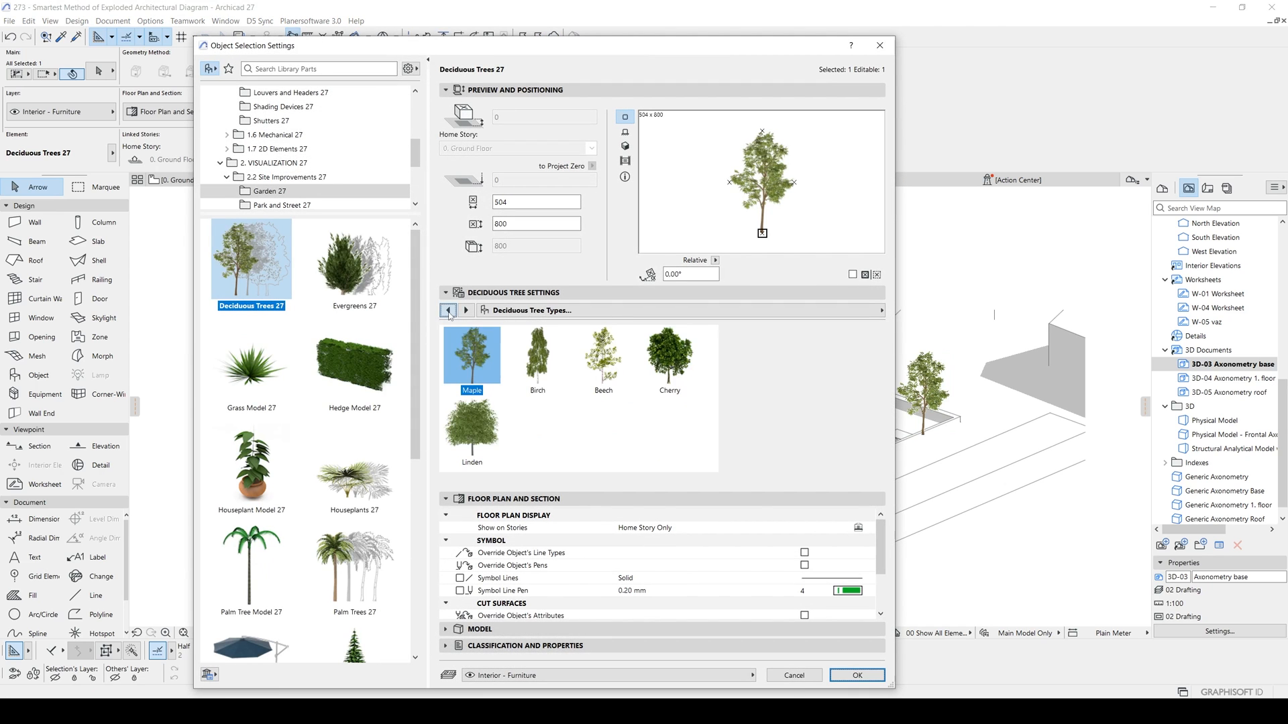
pyautogui.click(543, 369)
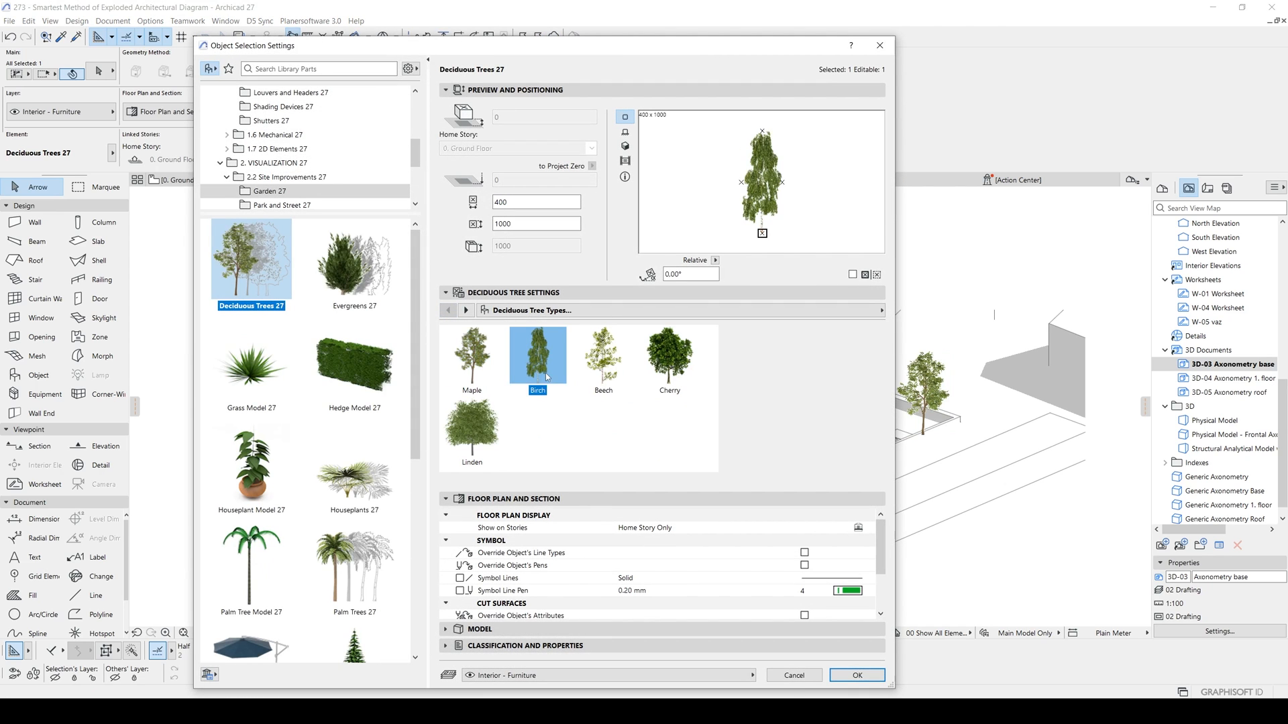
pyautogui.click(864, 679)
# Copy the birch farther left behind the site and again into the foreground in front of the building
pyautogui.scroll(2, 624, 360)
pyautogui.hotkey('ctrl', 'shift', 'd')
pyautogui.click(681, 372)
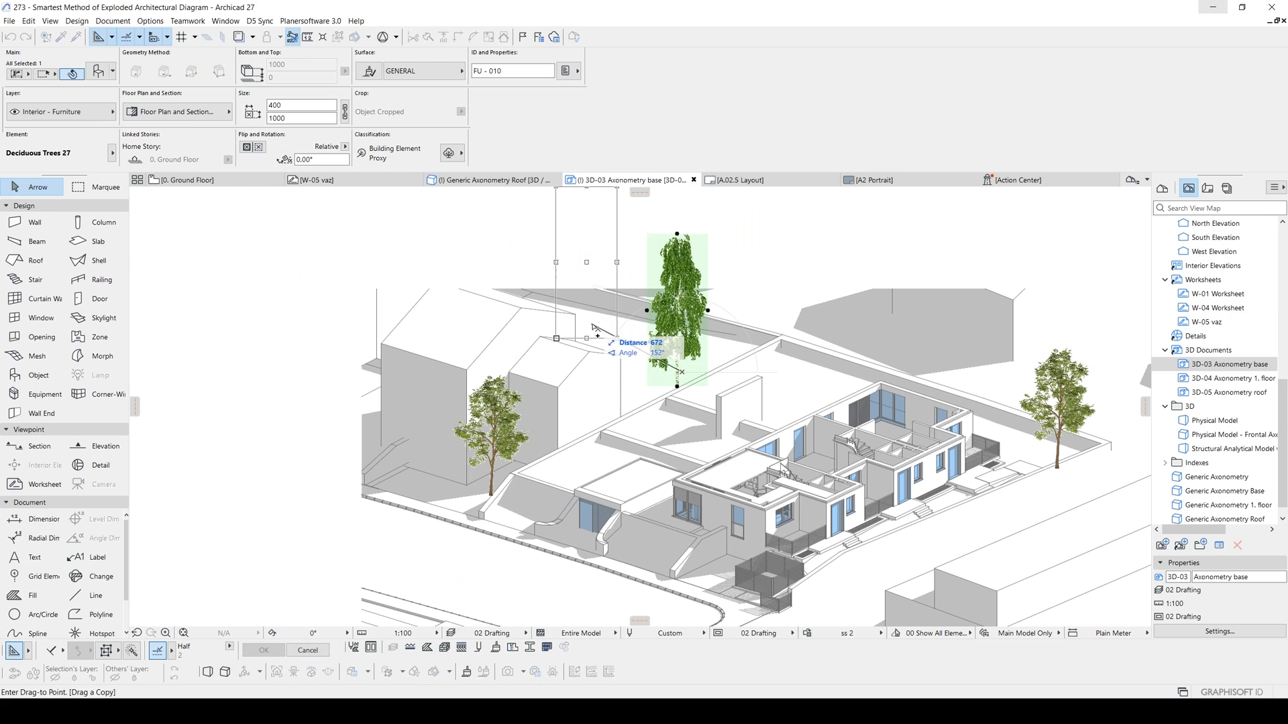
pyautogui.click(591, 327)
pyautogui.hotkey('ctrl', 'shift', 'd')
pyautogui.click(589, 333)
pyautogui.moveTo(828, 513); pyautogui.dragTo(666, 199, button='middle')
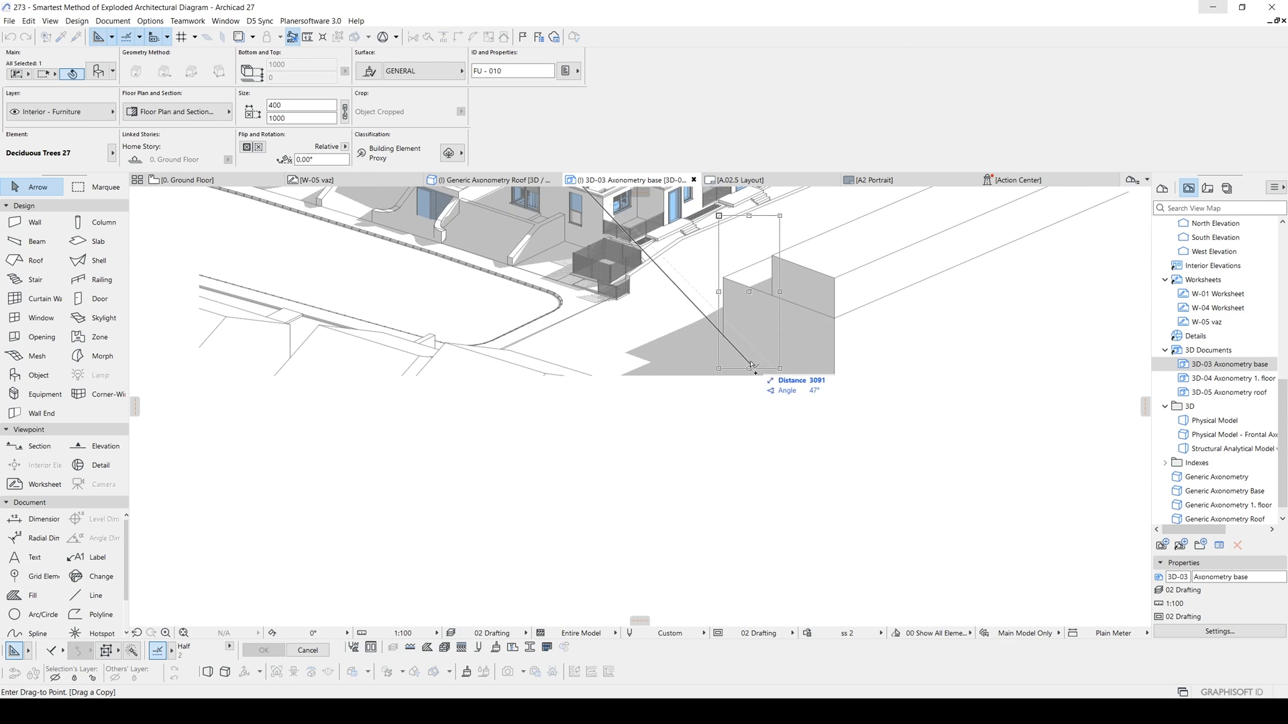
pyautogui.click(751, 365)
# Copy the foreground birch to the open ground behind the building's right end
pyautogui.moveTo(750, 363); pyautogui.dragTo(899, 536, button='middle')
pyautogui.hotkey('ctrl', 'shift', 'd')
pyautogui.click(899, 525)
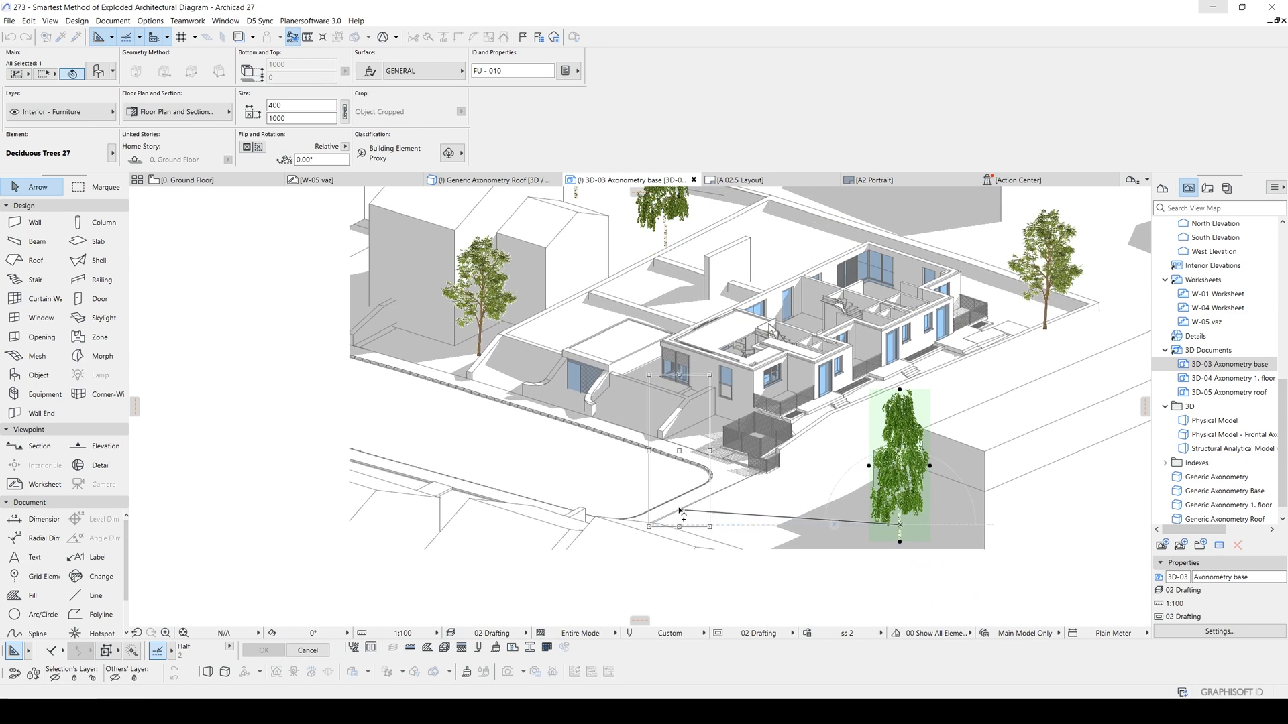
pyautogui.click(682, 511)
# Change the newest birch copy to Evergreens 27, with the Side View type and the Color 2 symbol
pyautogui.hotkey('ctrl', 't')
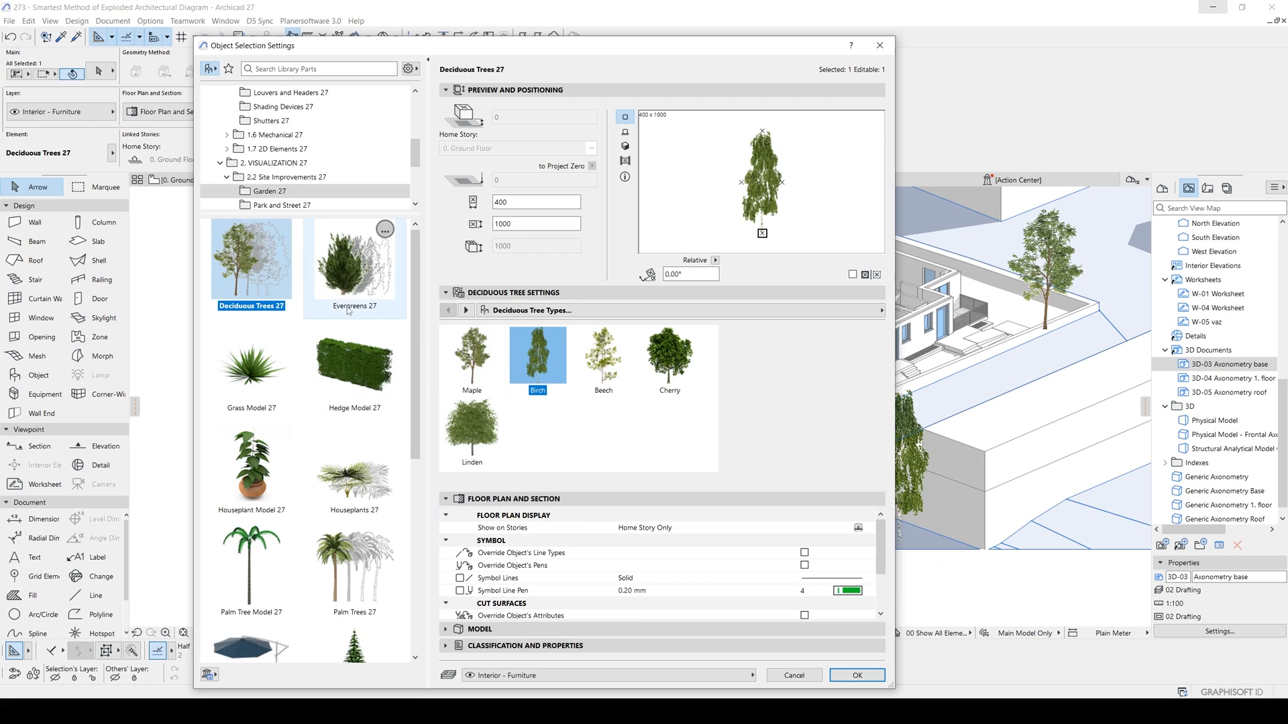
pyautogui.click(348, 309)
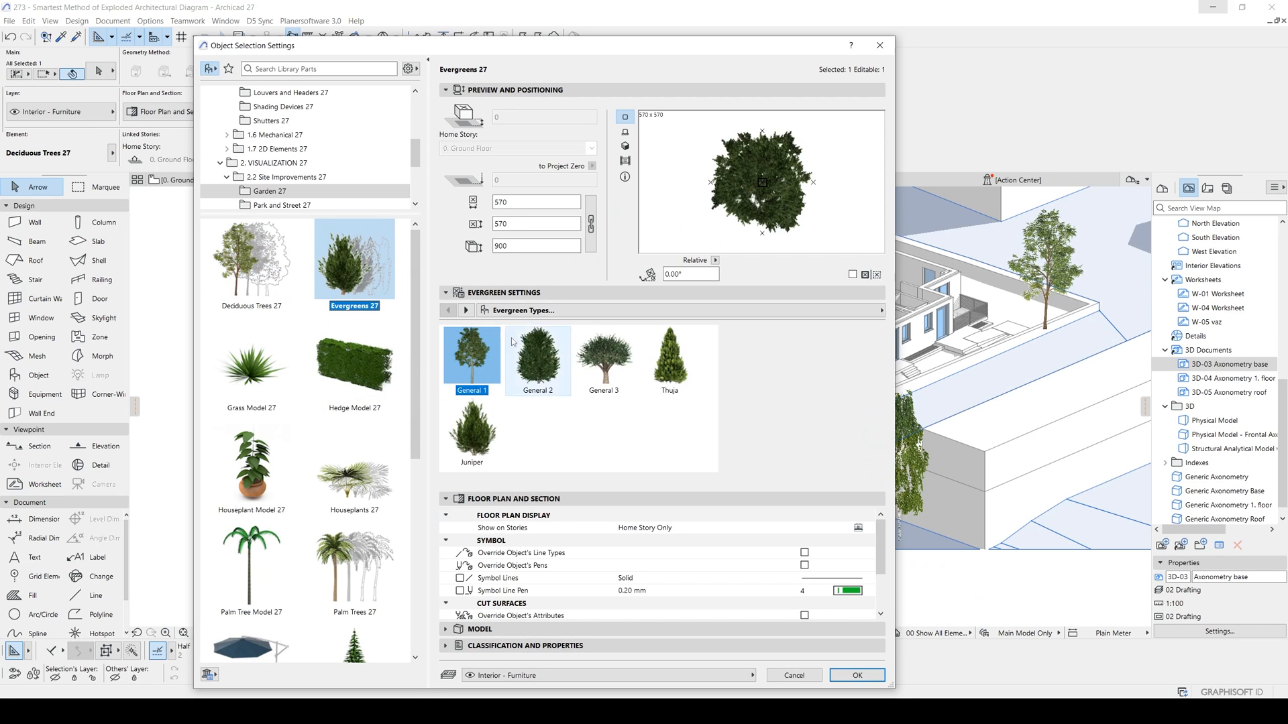
pyautogui.click(465, 310)
pyautogui.click(537, 343)
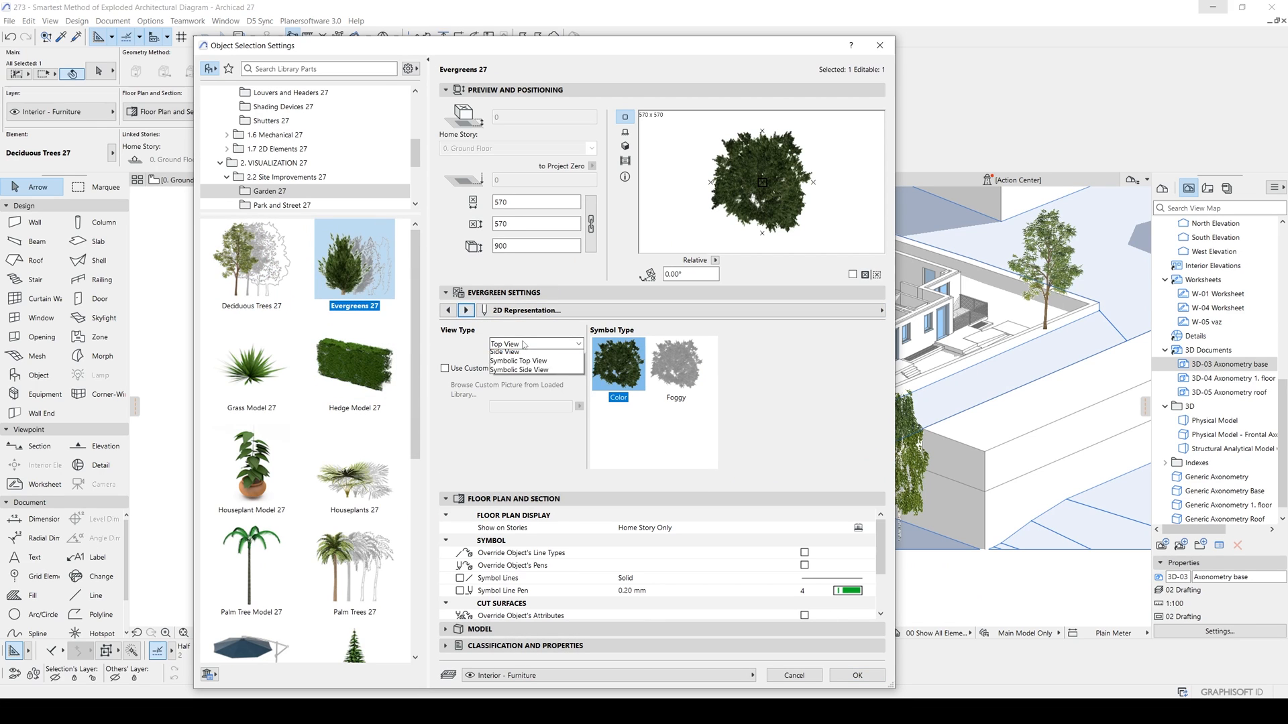
pyautogui.click(530, 361)
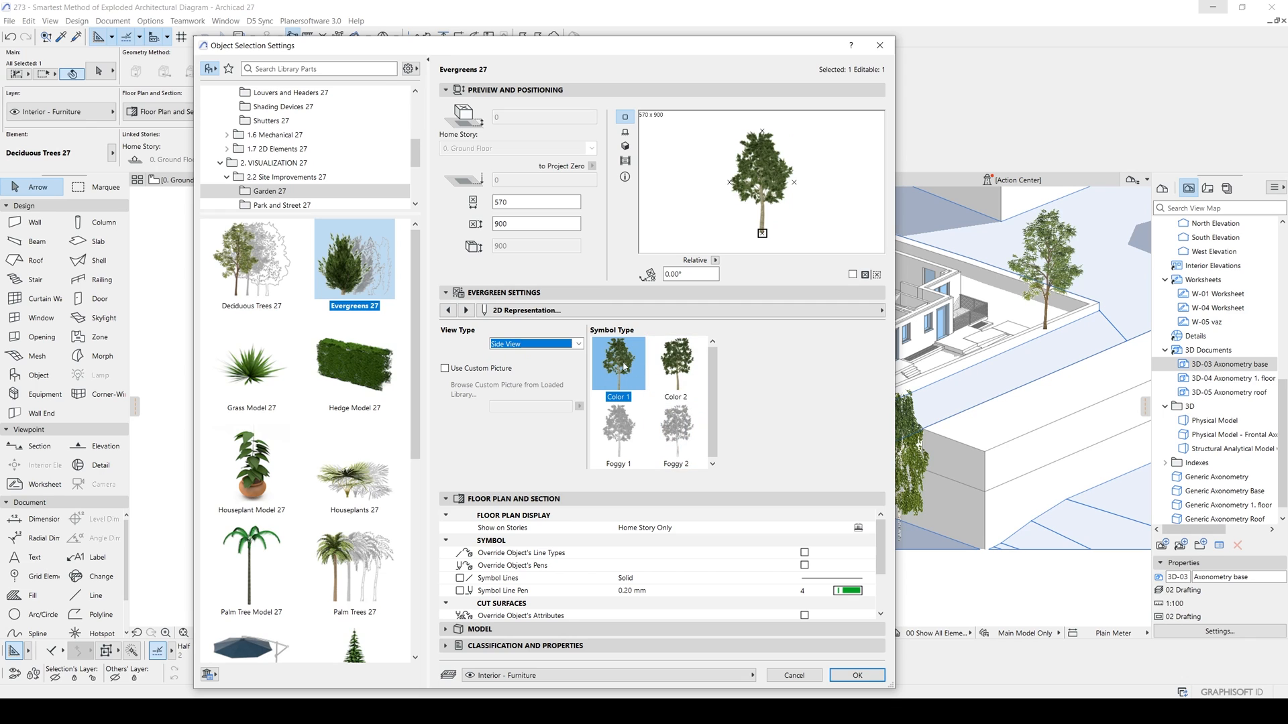
pyautogui.click(652, 369)
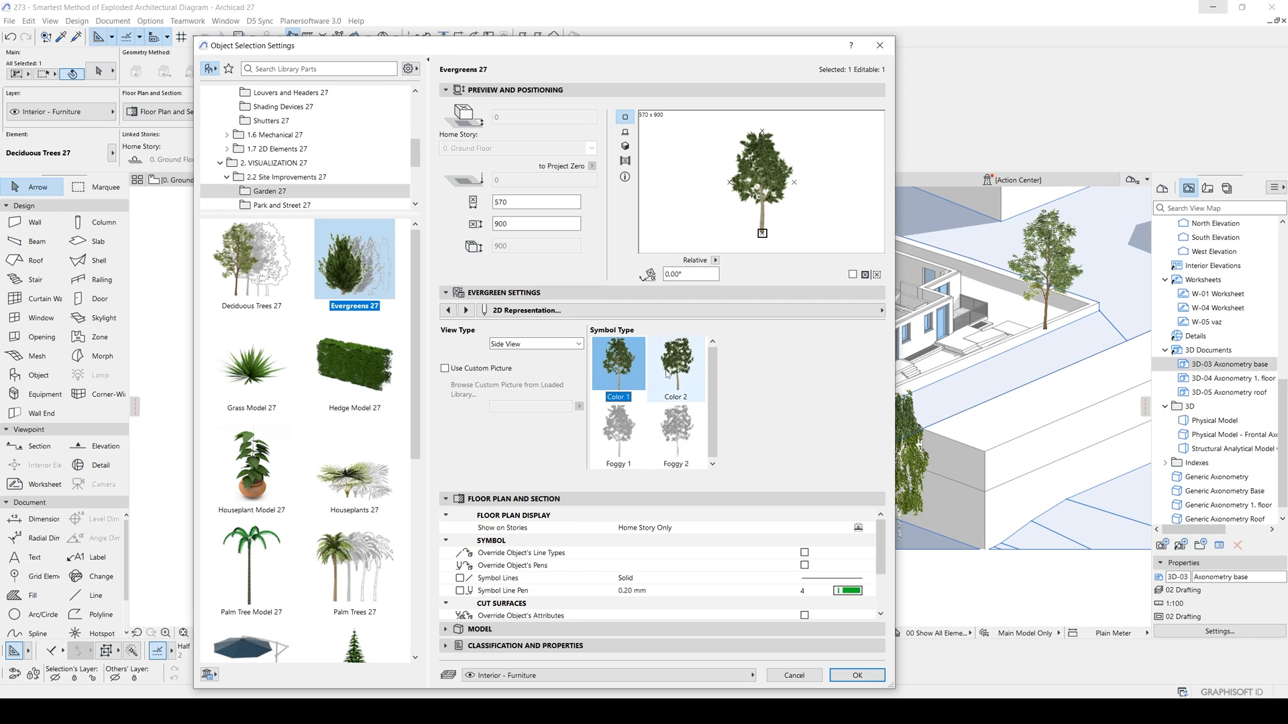
pyautogui.click(857, 676)
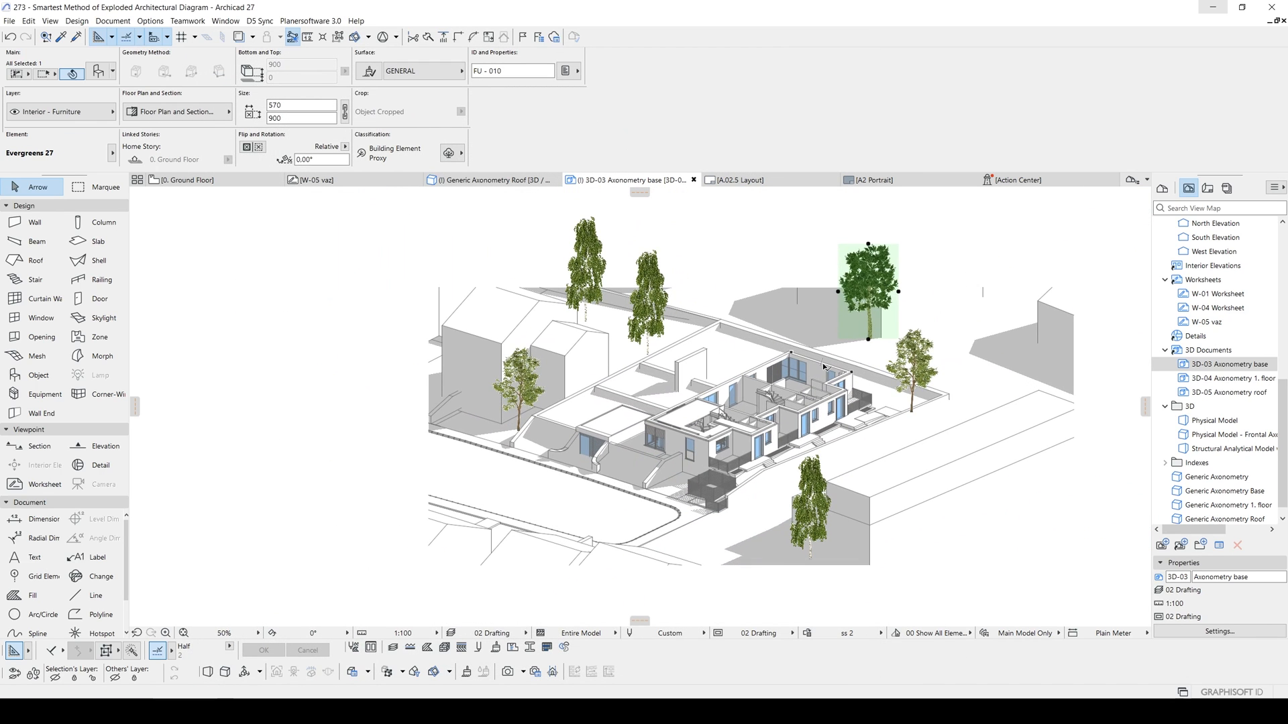
# Copy the evergreen onto the open road area in front of the site's left part
pyautogui.scroll(3, 865, 352)
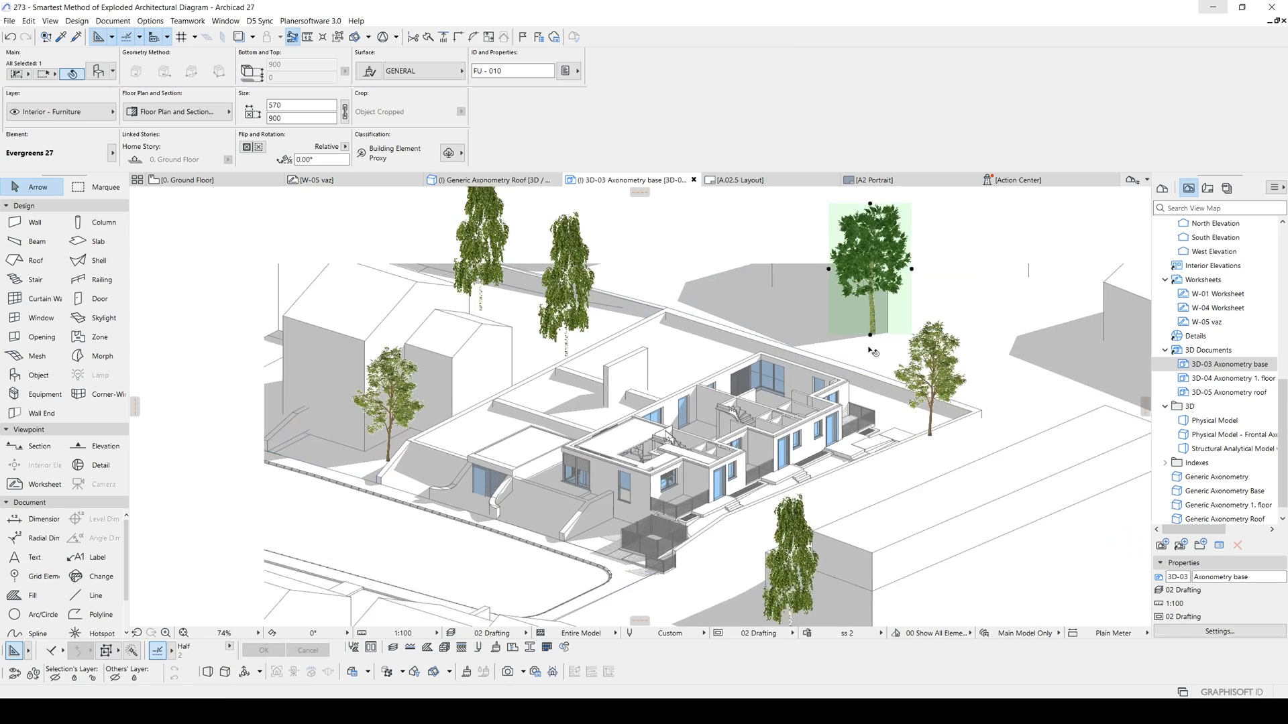
pyautogui.hotkey('ctrl', 'shift', 'd')
pyautogui.click(870, 321)
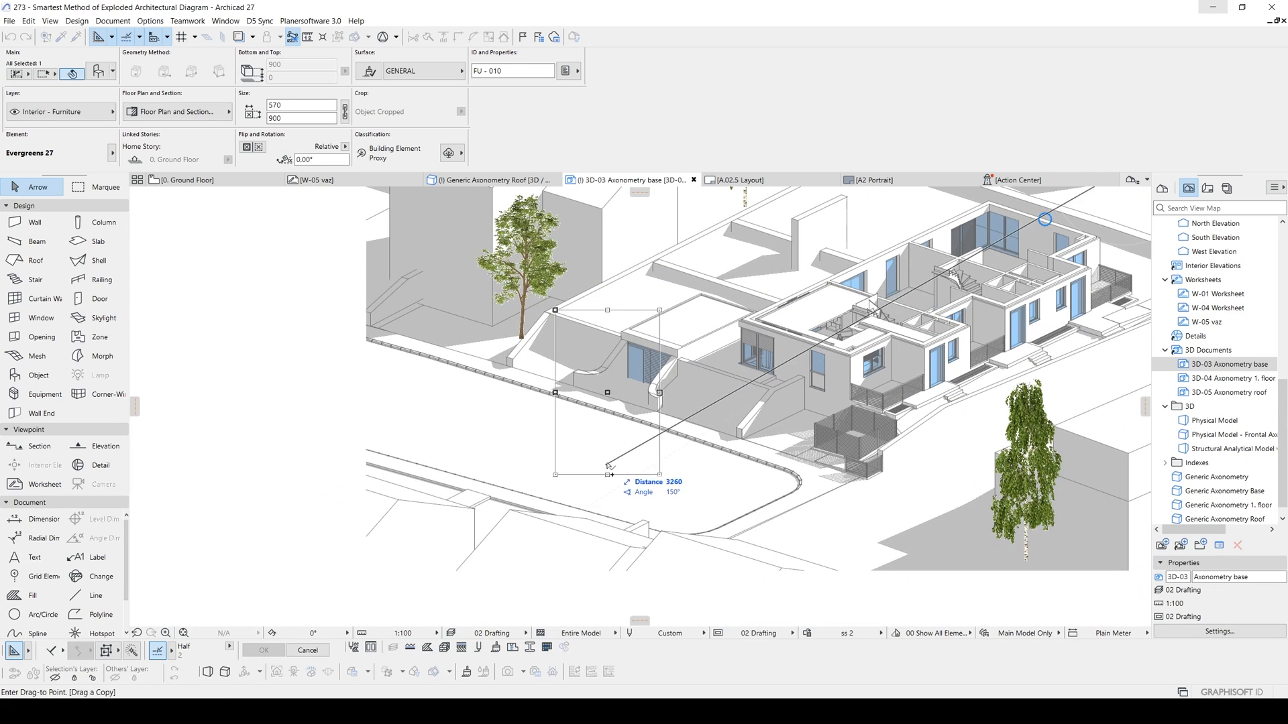
pyautogui.click(451, 463)
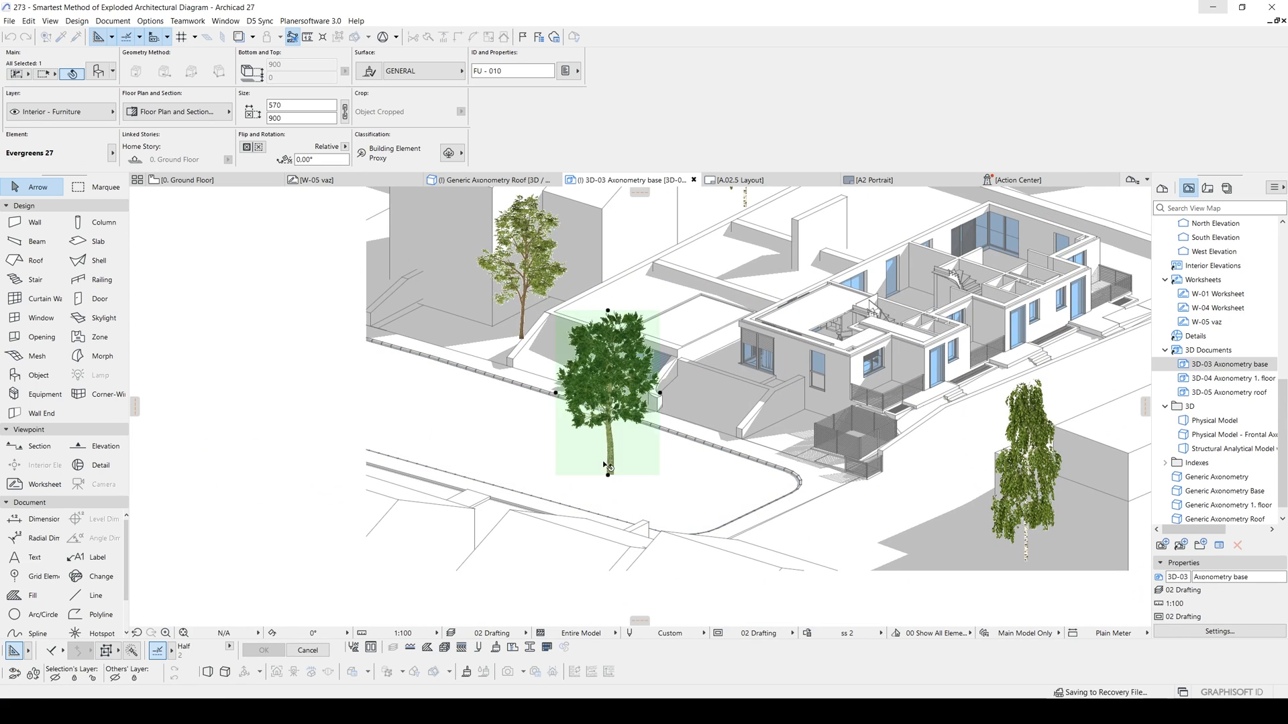
# Browse the copied evergreen's object library to People Contour 27 under 2.3 People and Vehicles 27
pyautogui.hotkey('ctrl', 't')
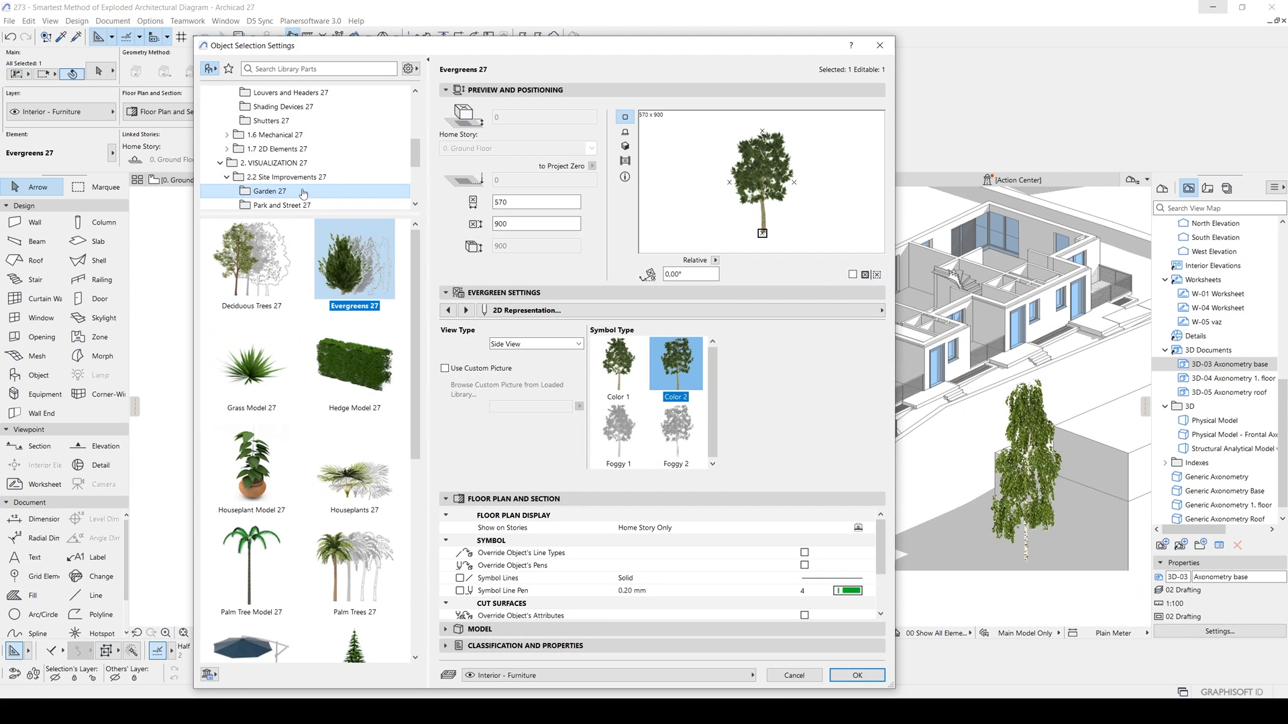
pyautogui.scroll(-2, 302, 195)
pyautogui.click(272, 149)
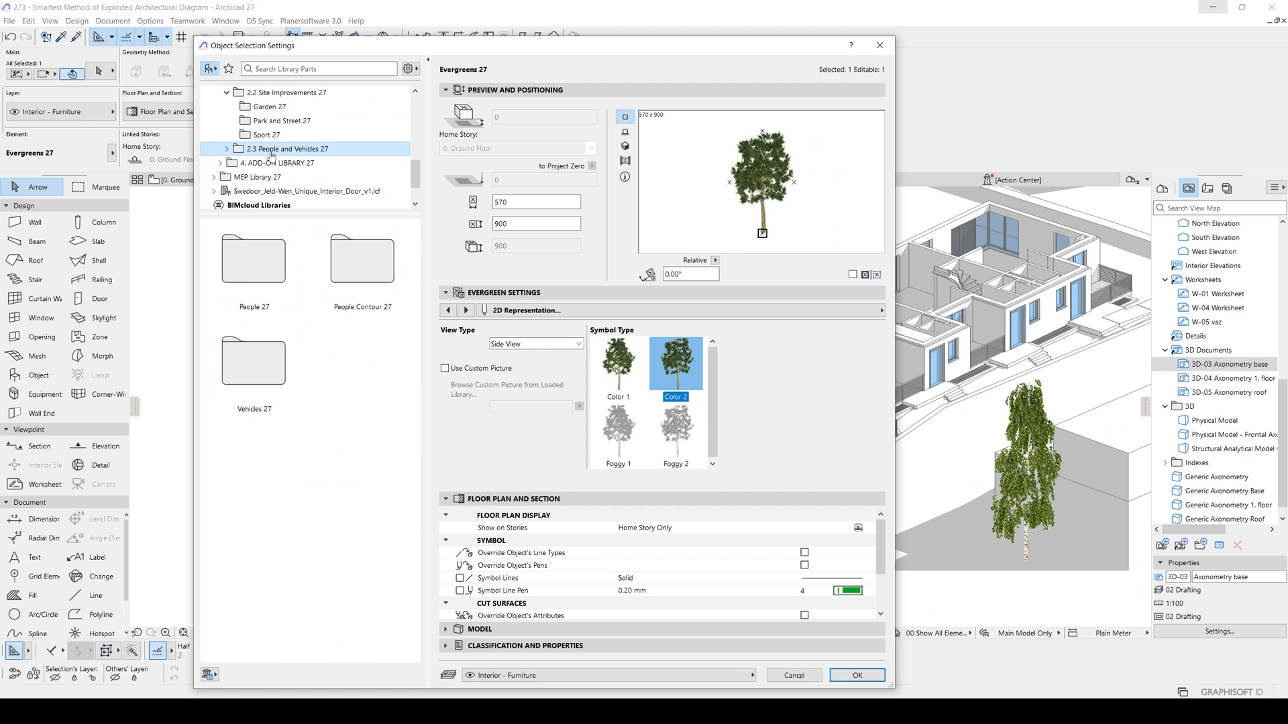
pyautogui.click(227, 149)
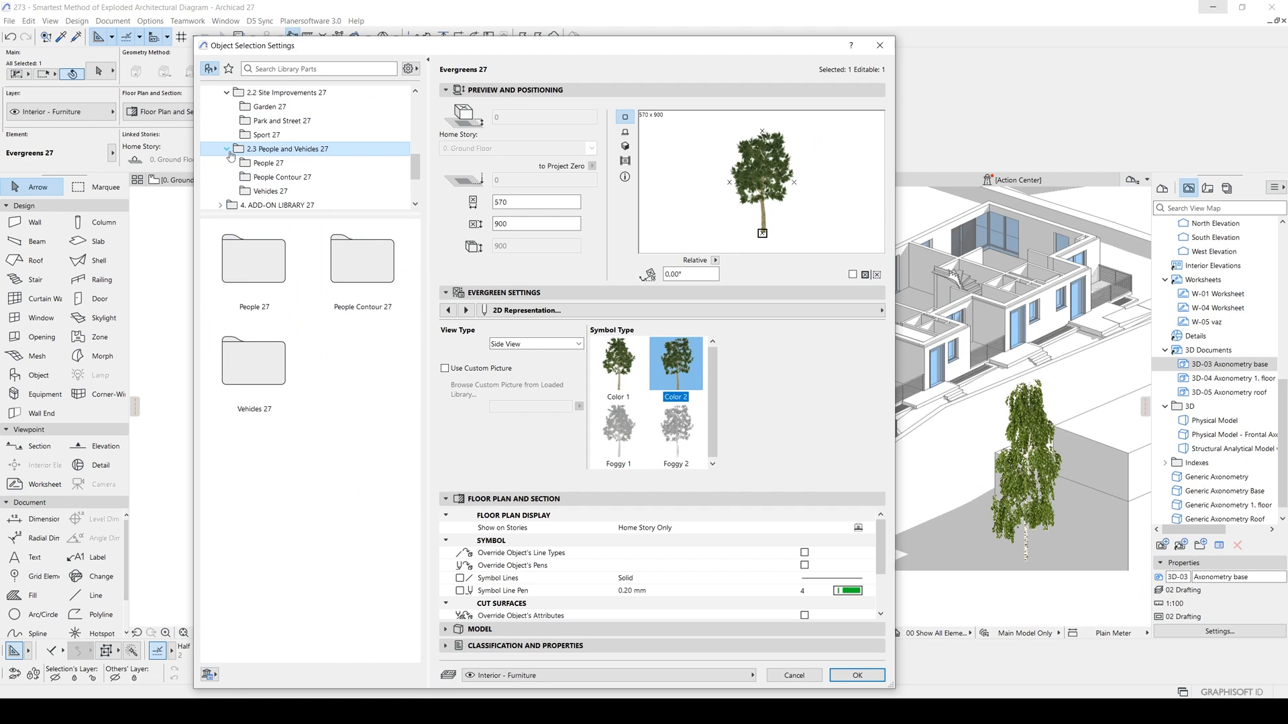
pyautogui.click(275, 164)
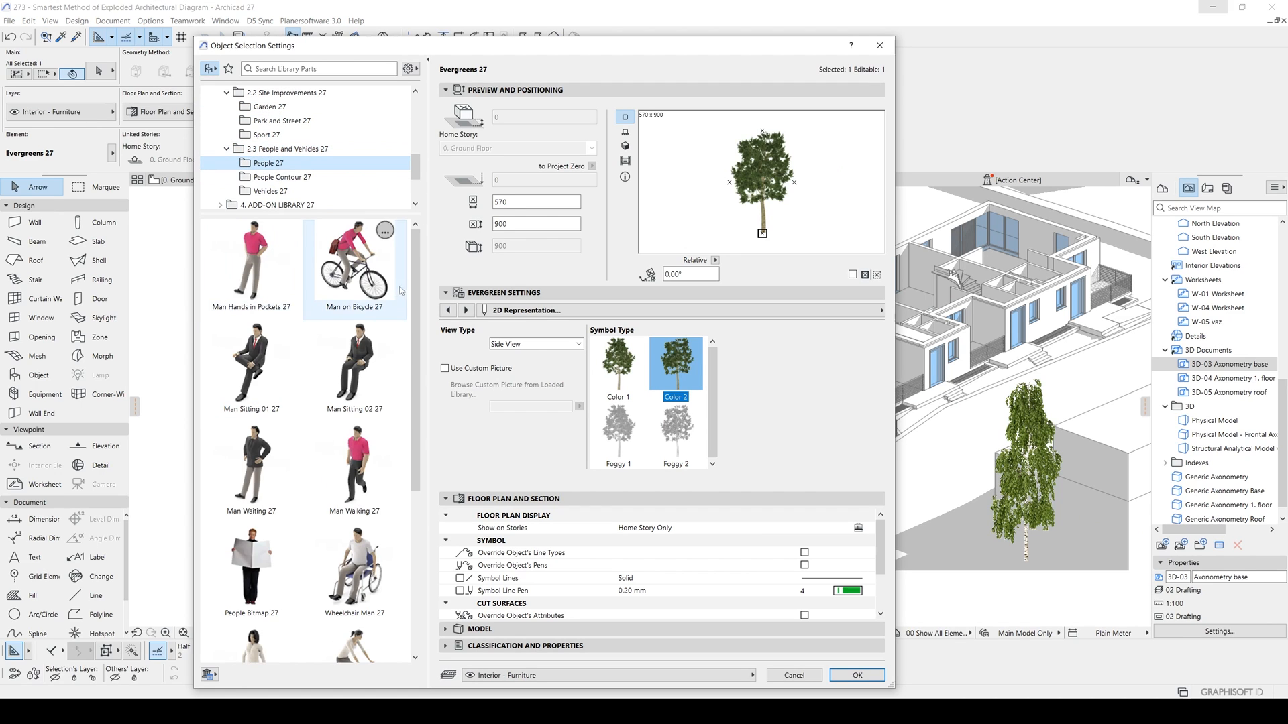
pyautogui.scroll(-1, 415, 320)
pyautogui.scroll(-2, 415, 320)
pyautogui.click(282, 177)
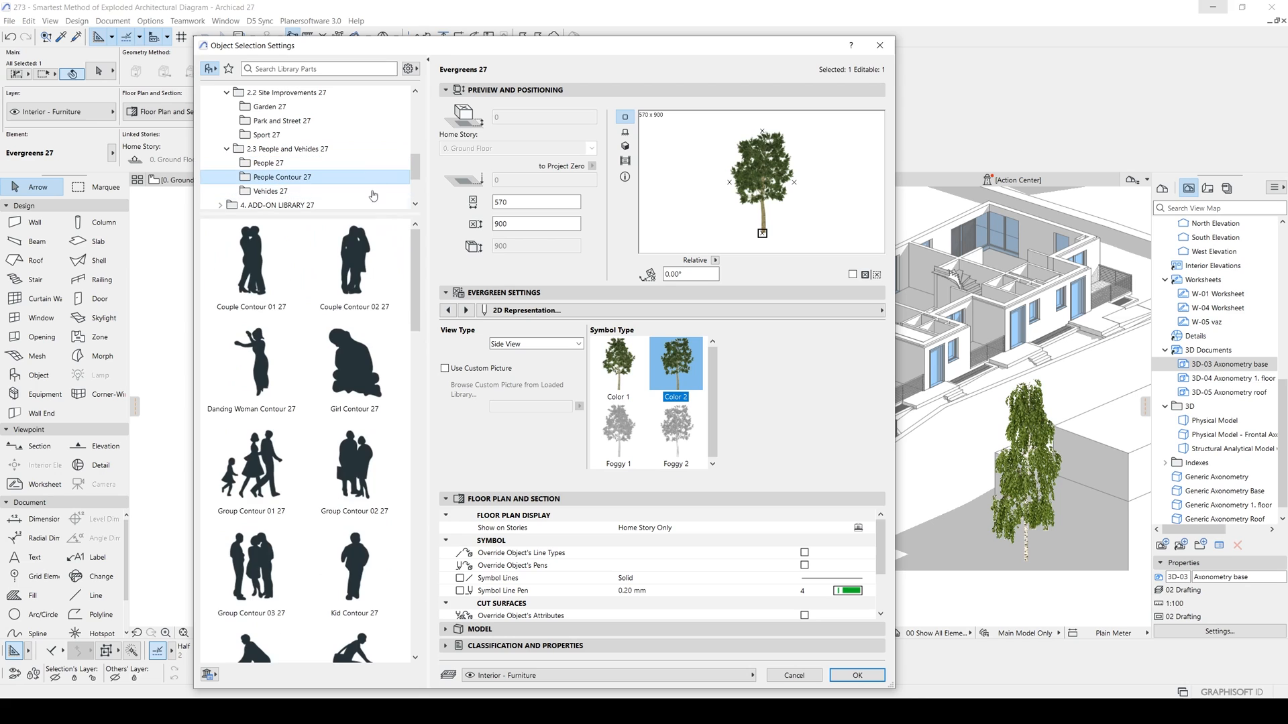
# Replace the evergreen copy on the road with Woman on Bicycle Contour 27, using the Side View type
pyautogui.scroll(-15, 389, 450)
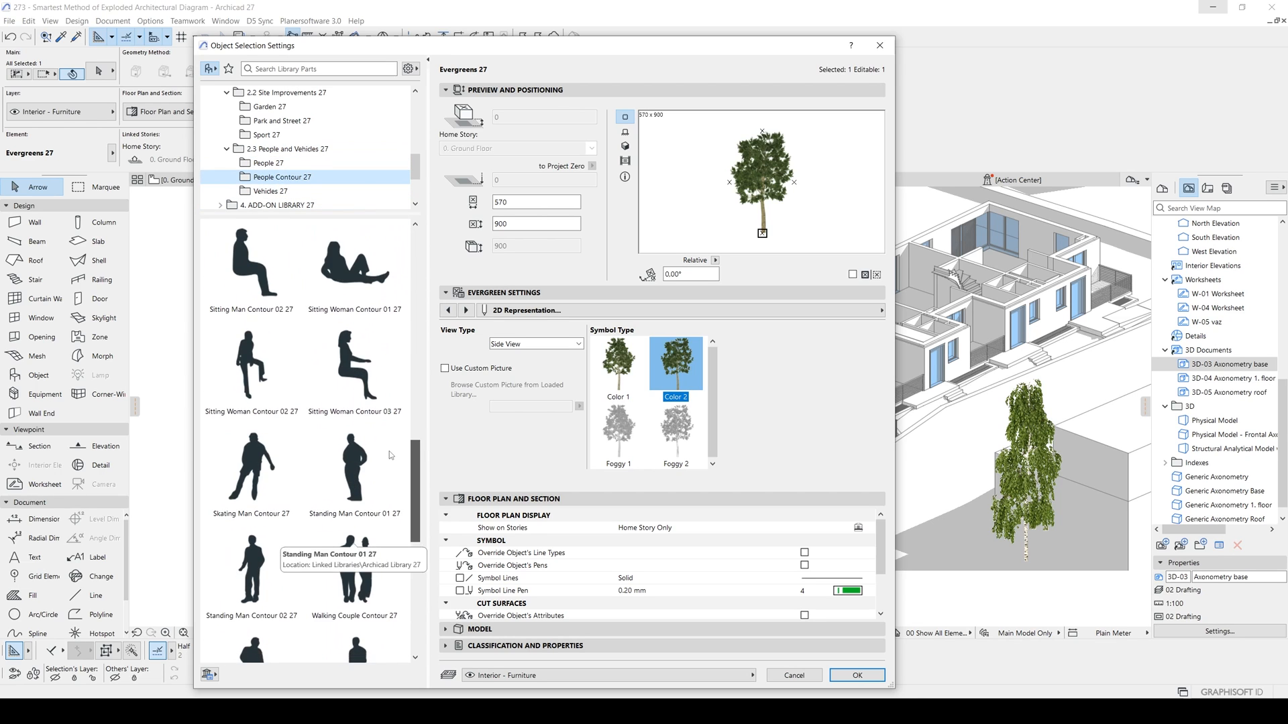
pyautogui.scroll(-1, 391, 558)
pyautogui.click(352, 403)
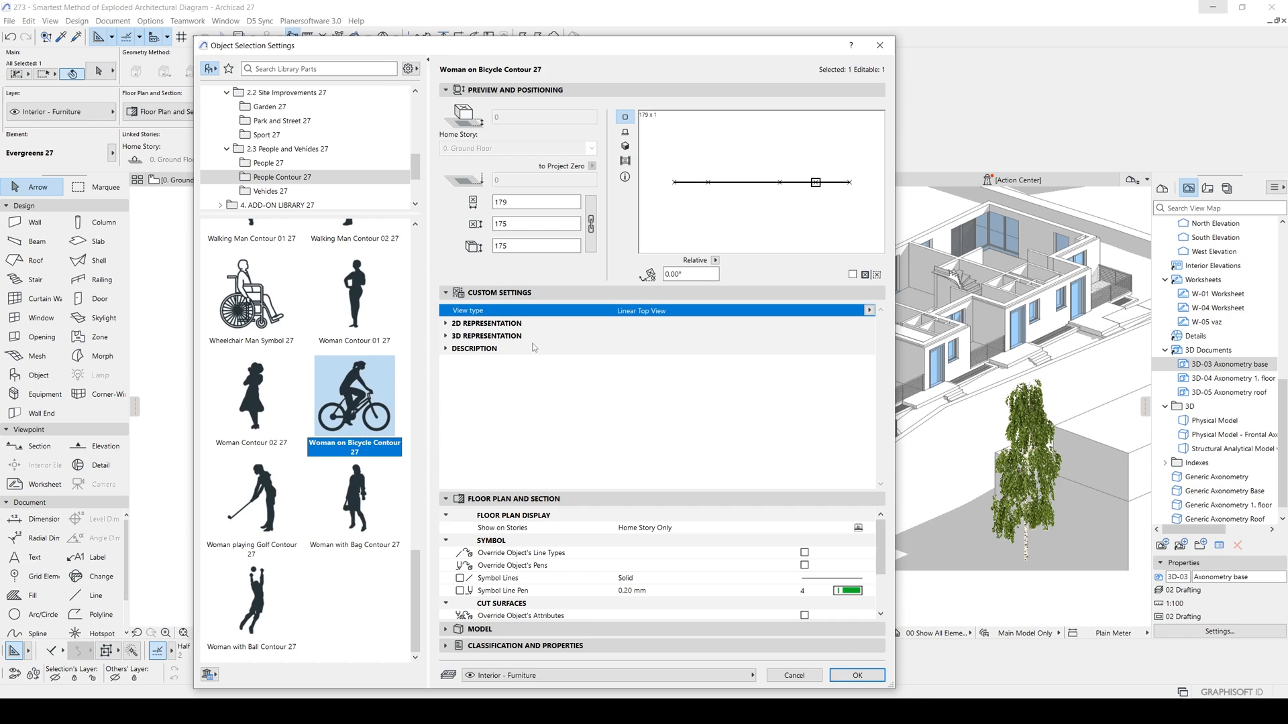
pyautogui.click(868, 311)
pyautogui.click(907, 331)
pyautogui.click(879, 679)
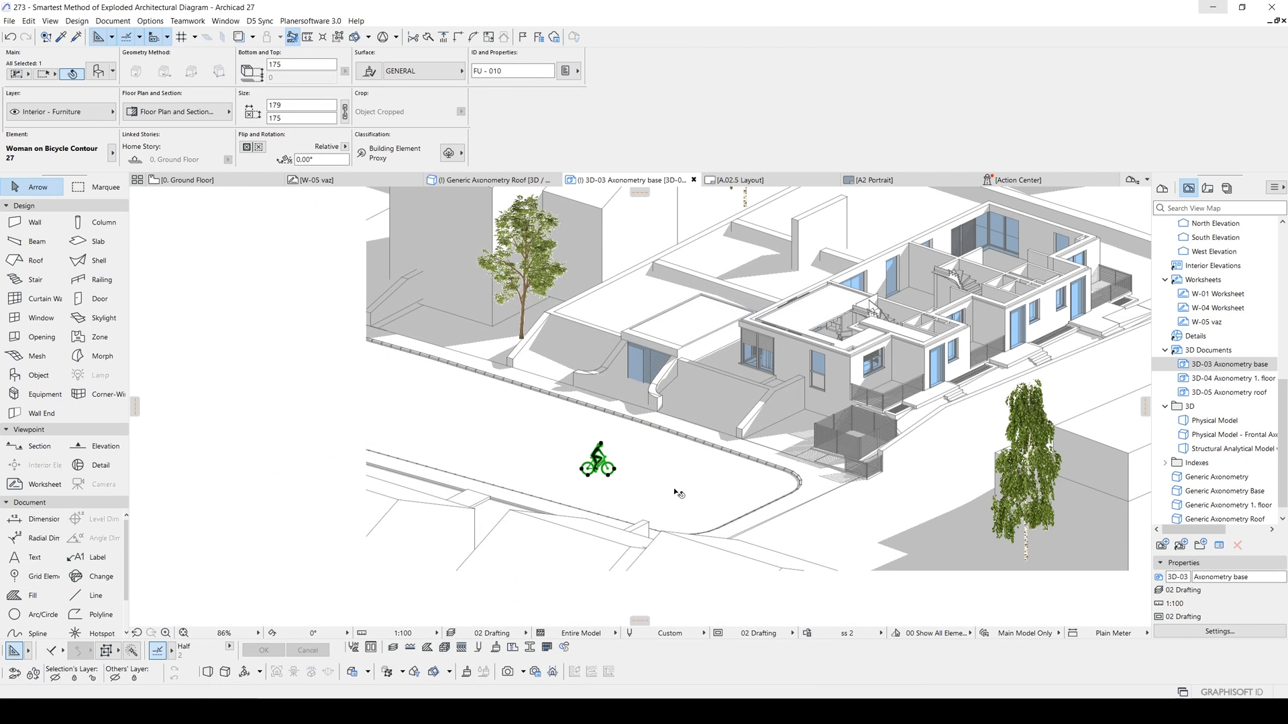
# Move the cyclist to the road's edge just below the left maple
pyautogui.hotkey('ctrl', 'd')
pyautogui.click(599, 471)
pyautogui.click(531, 401)
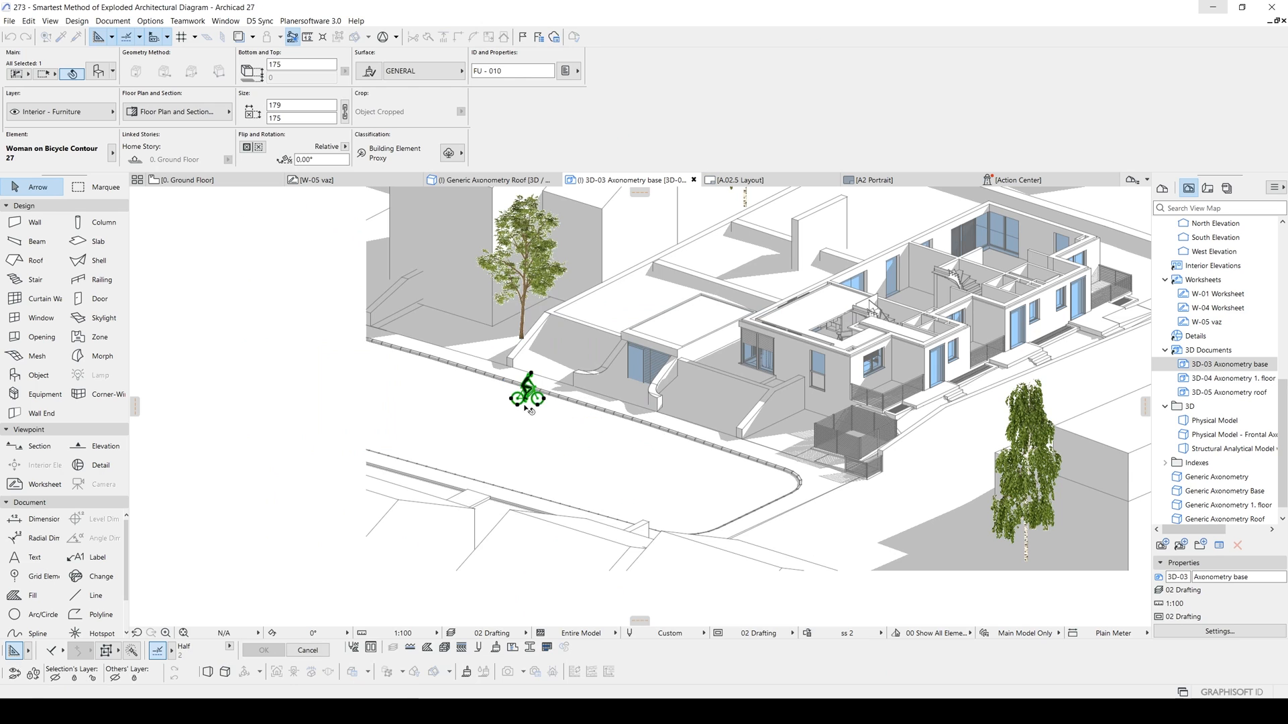
# Copy the cyclist to the entrance steps in front of the building's nearest blue door
pyautogui.hotkey('ctrl', 'shift', 'd')
pyautogui.click(531, 400)
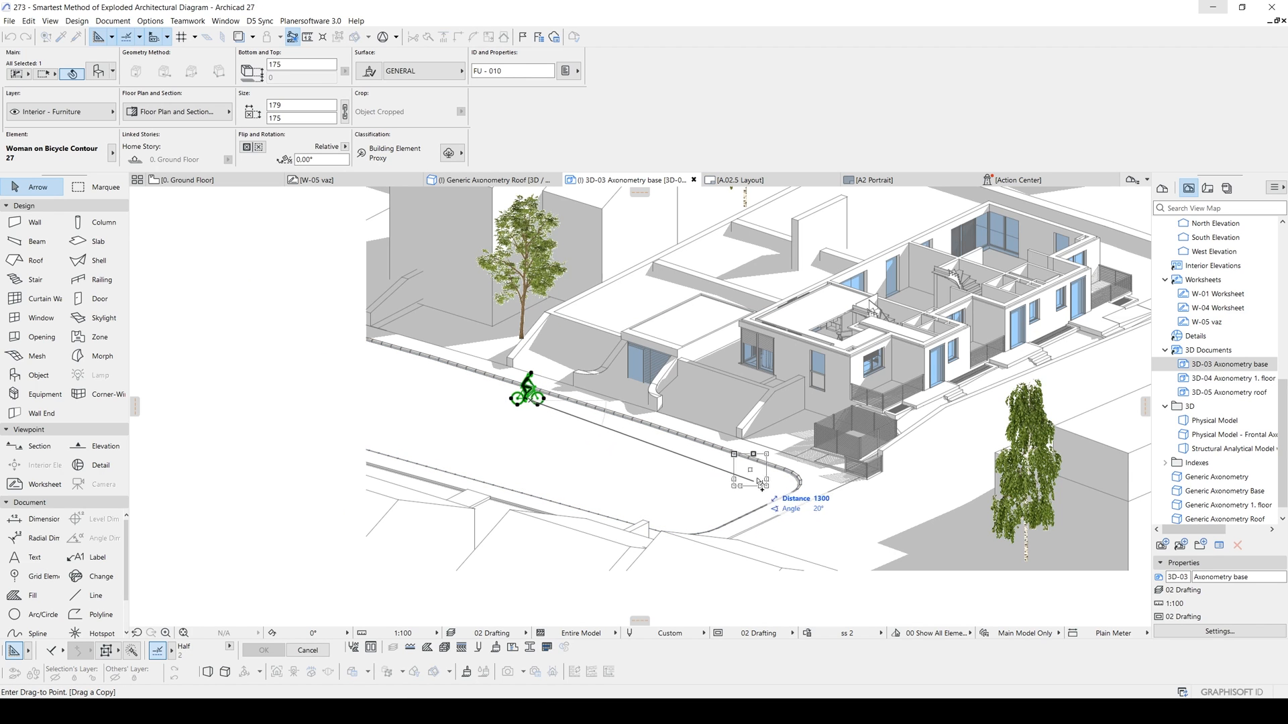
pyautogui.scroll(3, 958, 412)
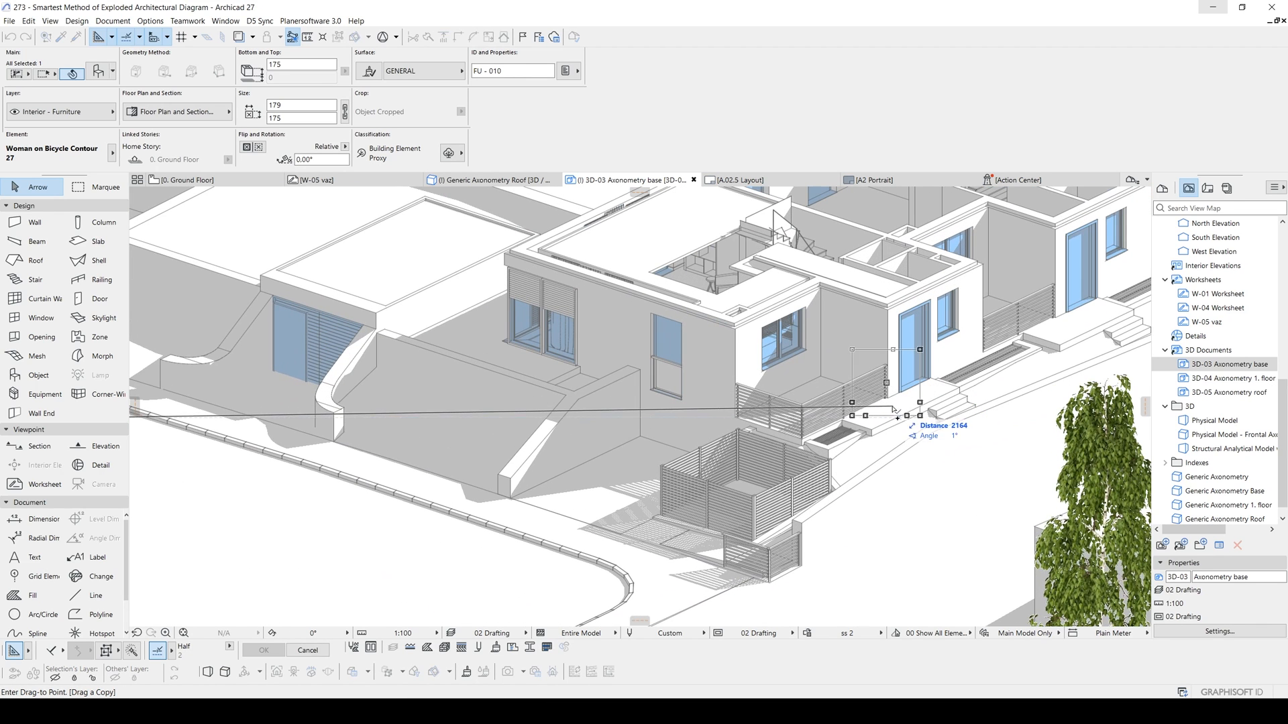
pyautogui.click(884, 420)
pyautogui.doubleClick(884, 420)
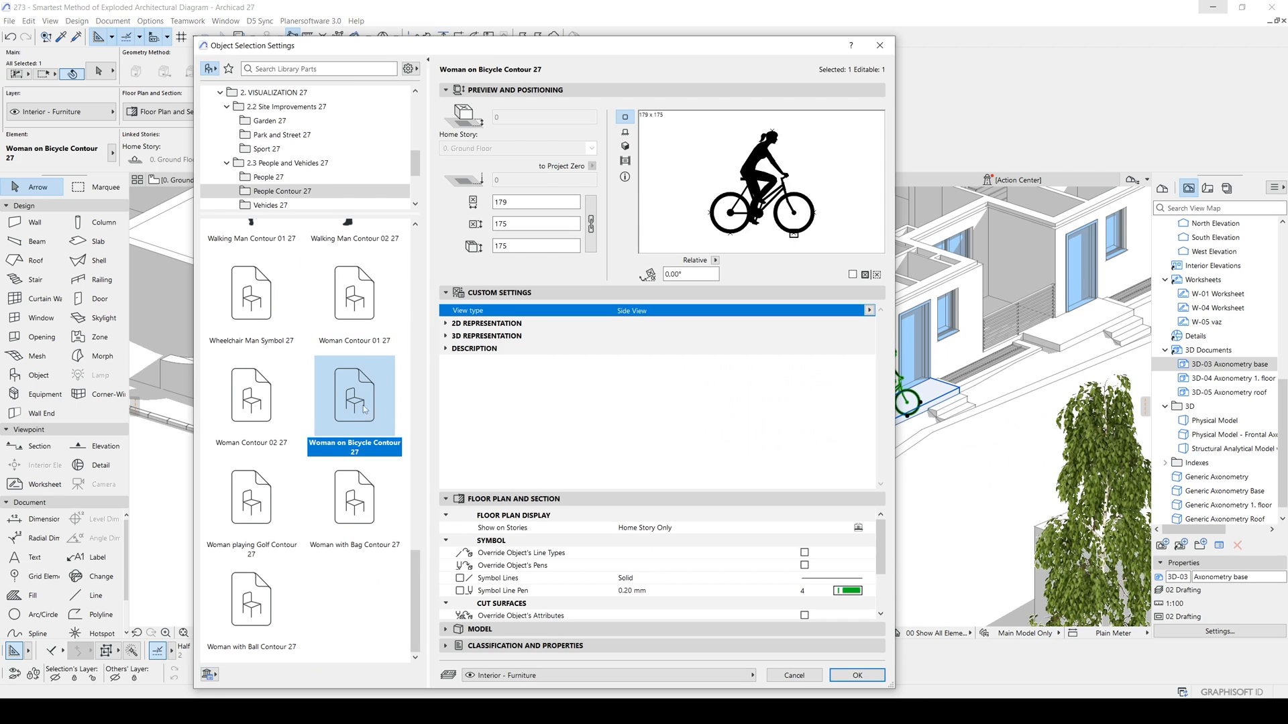
# Replace the cyclist copy at the entrance with Walking Man Contour 02 27, shown in side view
pyautogui.click(382, 313)
pyautogui.scroll(2, 325, 418)
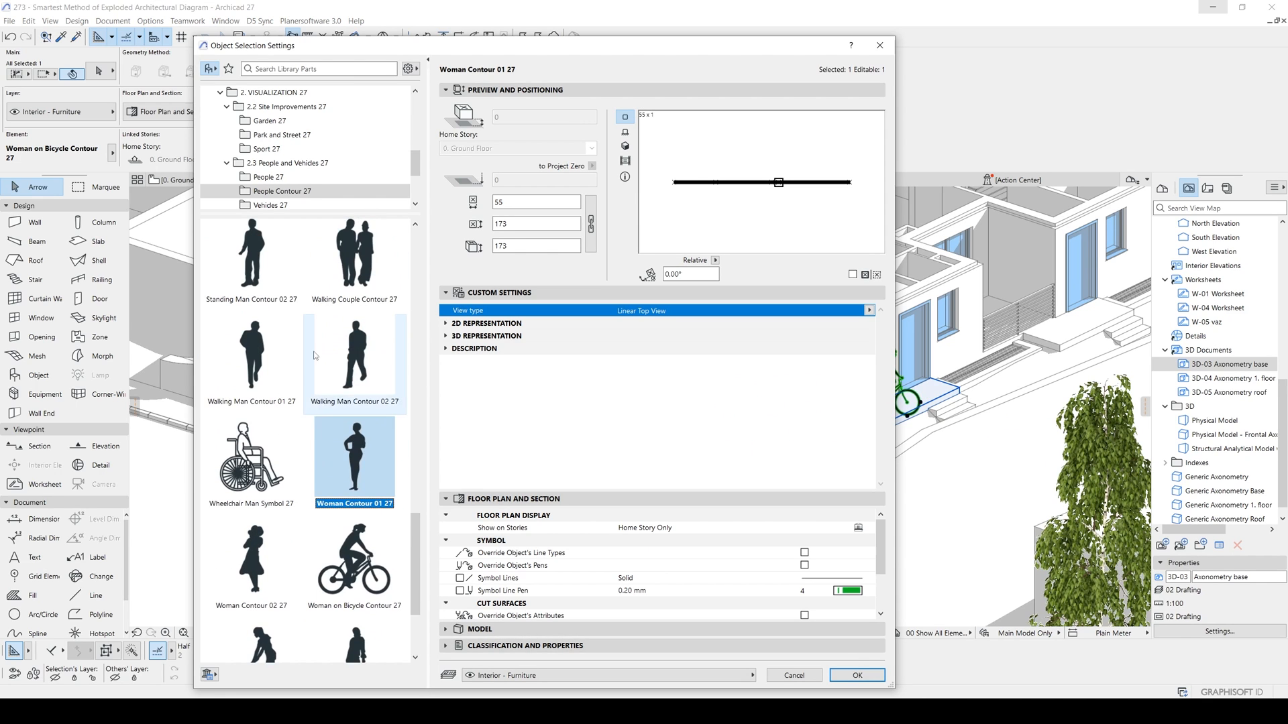
pyautogui.click(354, 355)
pyautogui.click(865, 675)
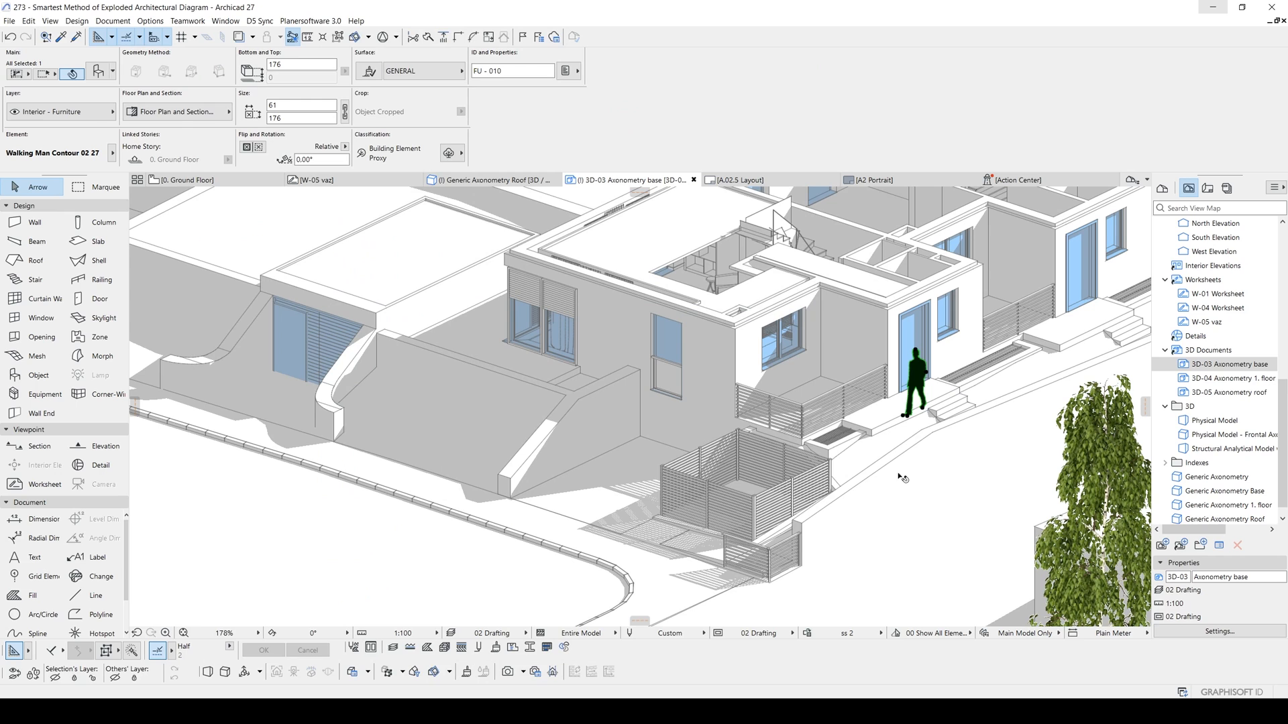
pyautogui.click(909, 413)
pyautogui.scroll(-2, 909, 413)
pyautogui.moveTo(909, 413); pyautogui.dragTo(789, 471, button='middle')
pyautogui.scroll(-2, 790, 471)
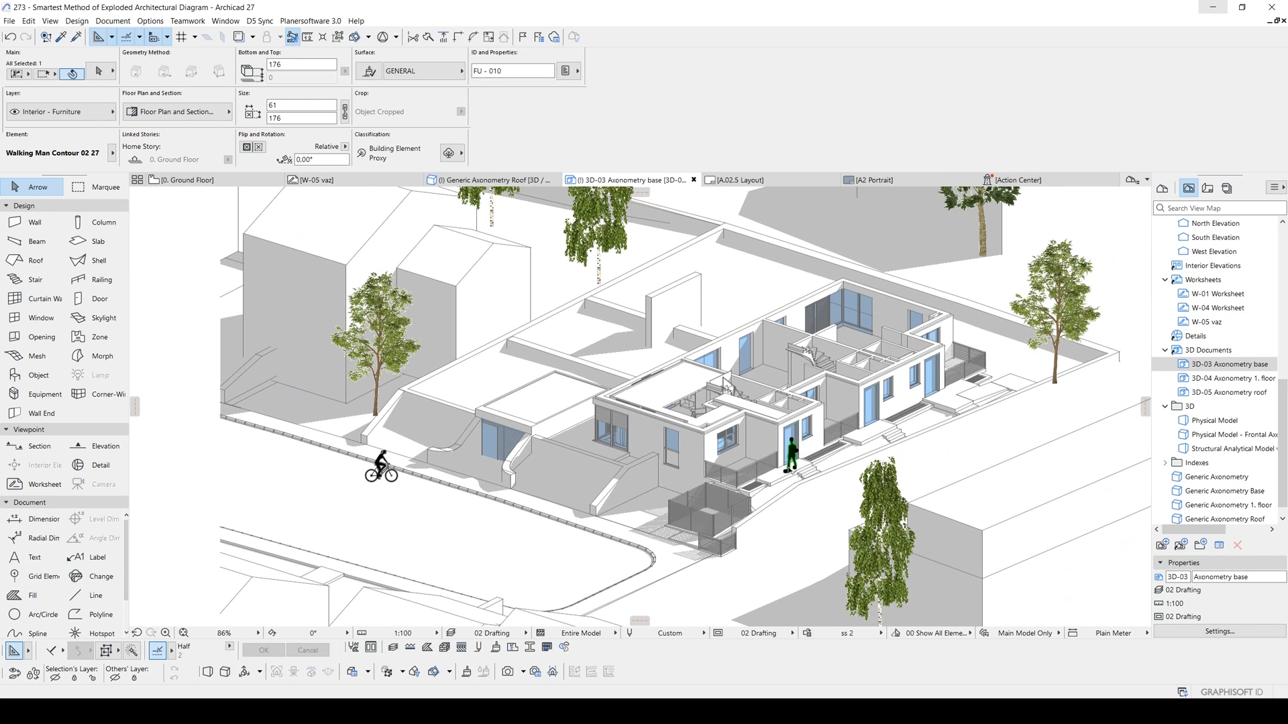
# Copy the walking man from the entrance beside the road beyond the left maple, and to the opposite side of the road
pyautogui.moveTo(789, 471); pyautogui.dragTo(267, 420)
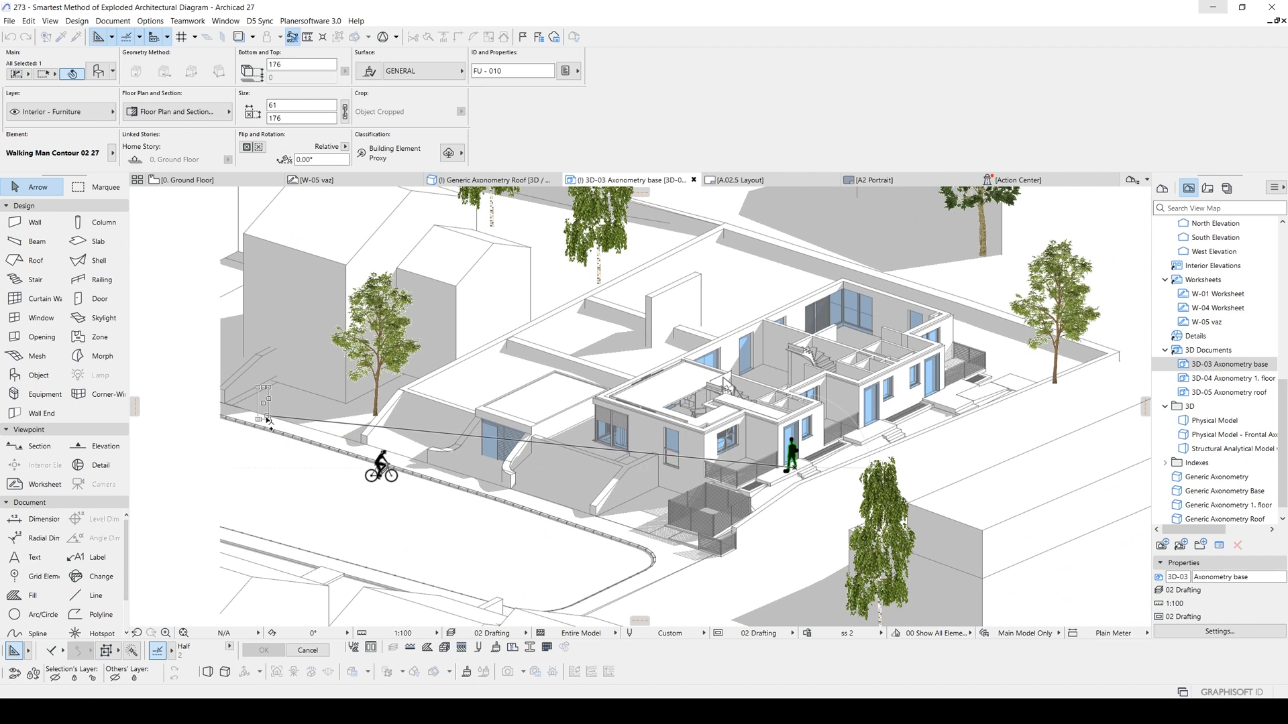
pyautogui.click(267, 419)
pyautogui.hotkey('ctrl', 'shift', 'd')
pyautogui.click(267, 418)
pyautogui.click(389, 583)
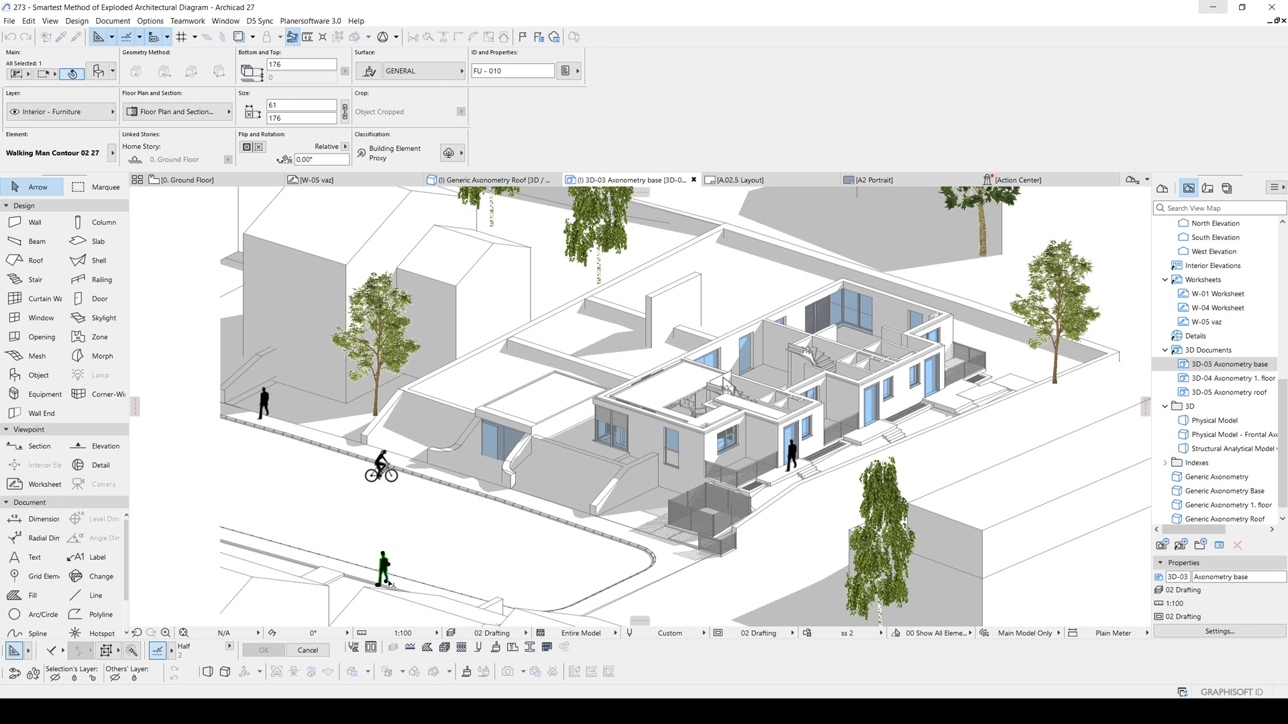
# Replace the walking man across the road with Man with Dog Contour 27 and shift him slightly toward the road
pyautogui.doubleClick(386, 578)
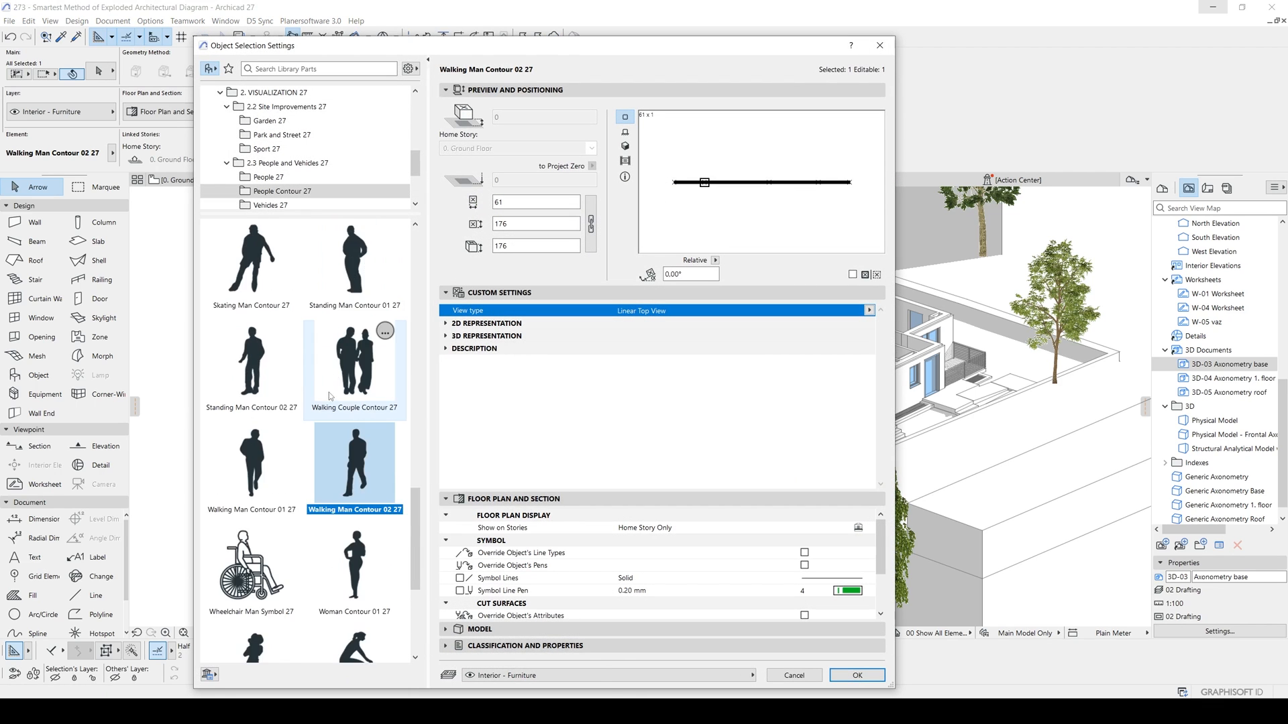
pyautogui.scroll(5, 329, 396)
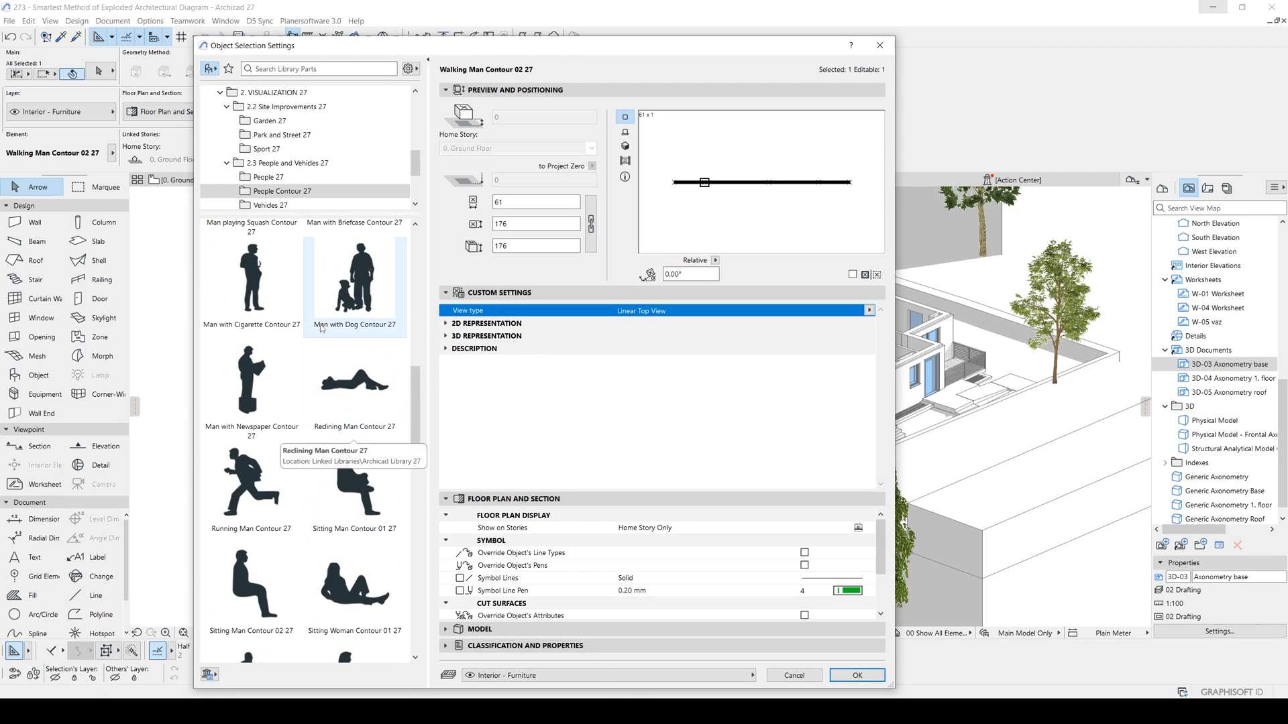
pyautogui.scroll(4, 321, 328)
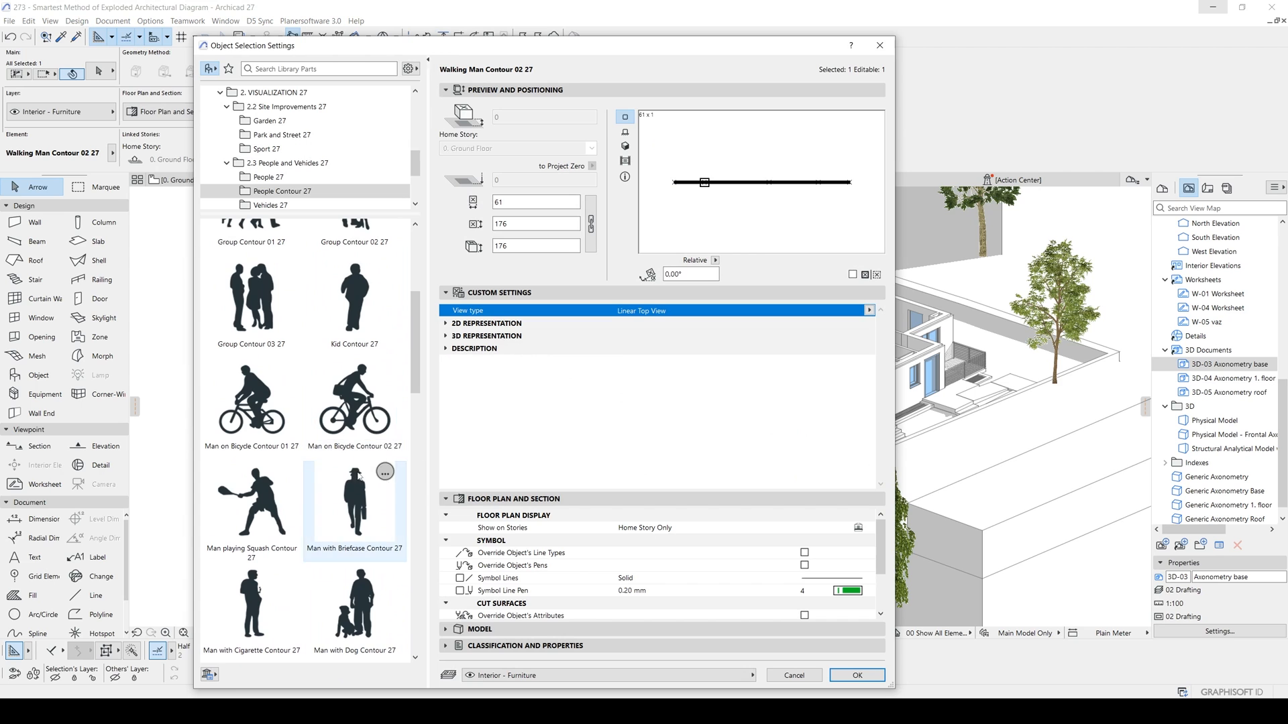
pyautogui.doubleClick(368, 609)
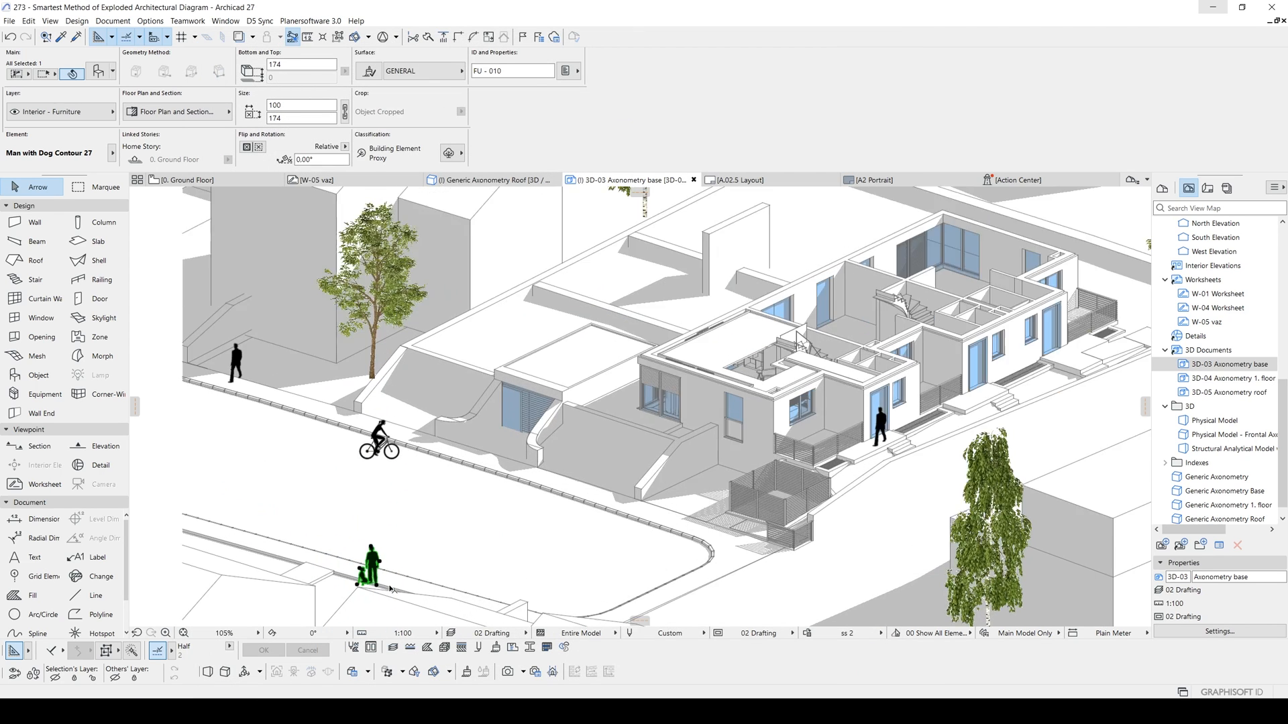
pyautogui.scroll(2, 390, 588)
pyautogui.moveTo(373, 584); pyautogui.dragTo(387, 579)
pyautogui.scroll(-4, 454, 528)
pyautogui.press('Escape')
pyautogui.scroll(-4, 649, 505)
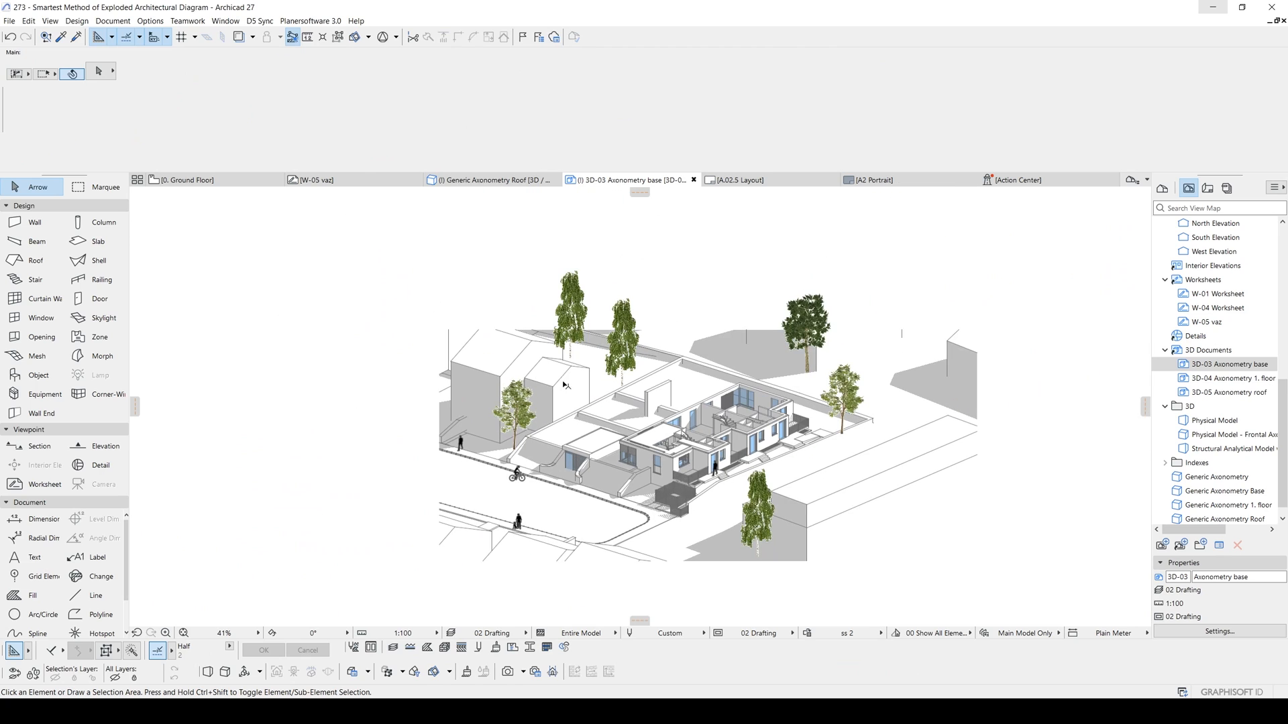
# Return to the A.02.5 Layout and update its placed drawings
pyautogui.scroll(-1, 493, 309)
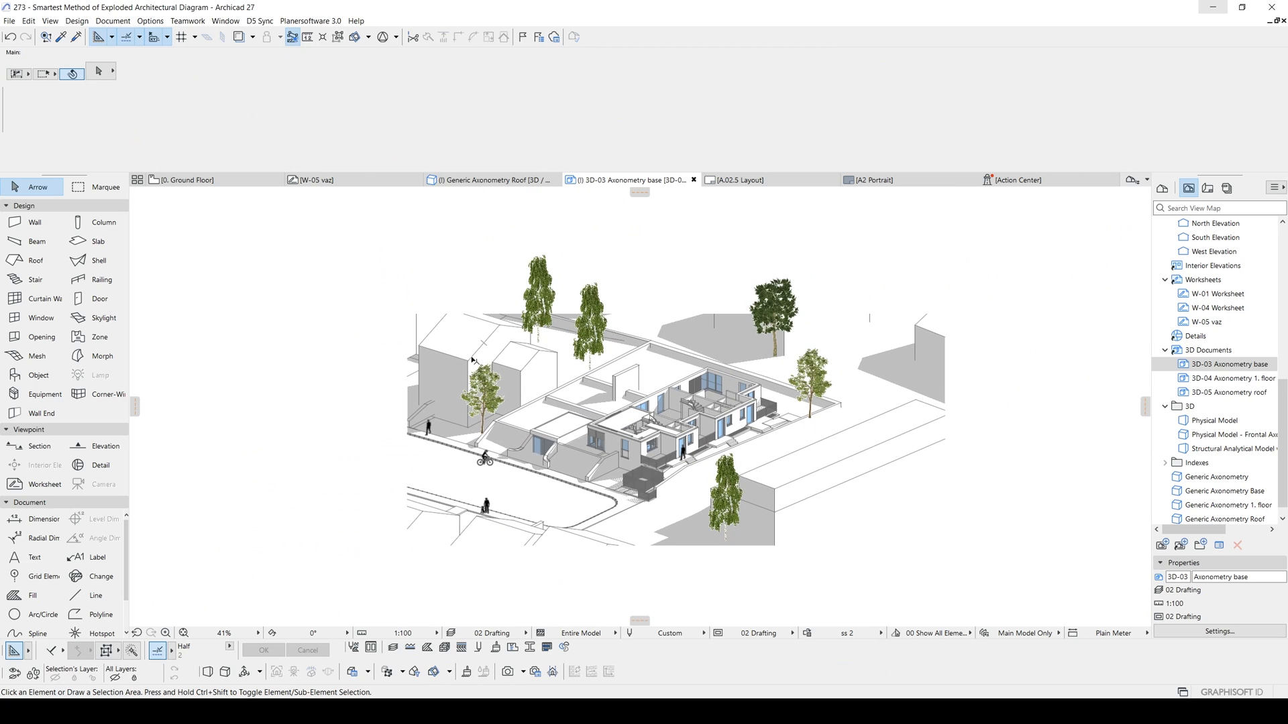
pyautogui.moveTo(541, 394); pyautogui.dragTo(595, 399, button='middle')
pyautogui.click(1208, 189)
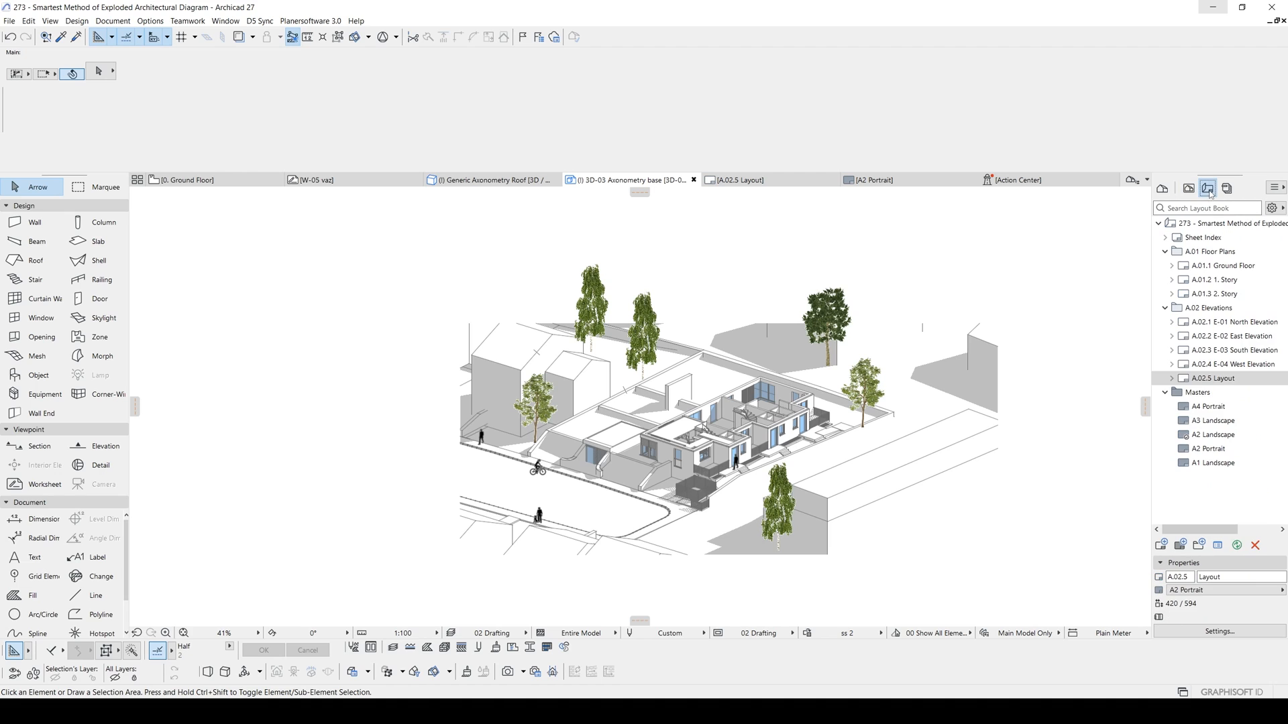
pyautogui.doubleClick(1227, 379)
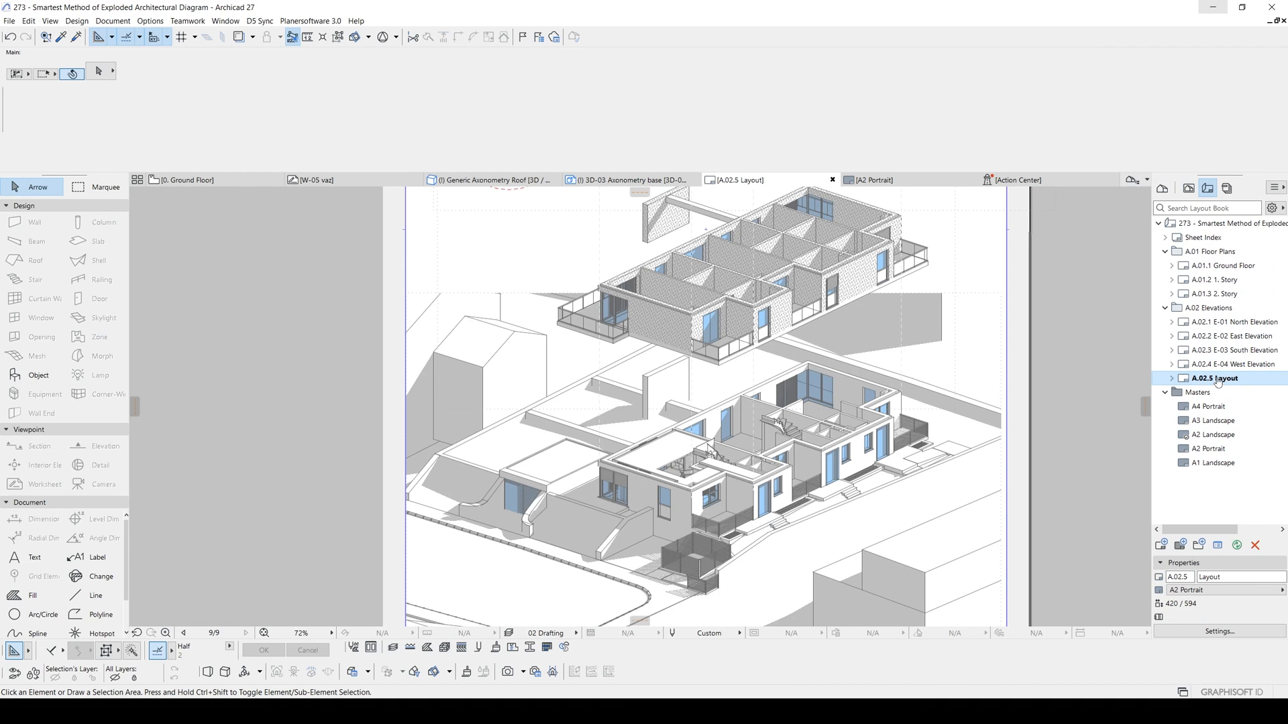
pyautogui.rightClick(1217, 381)
pyautogui.click(1201, 491)
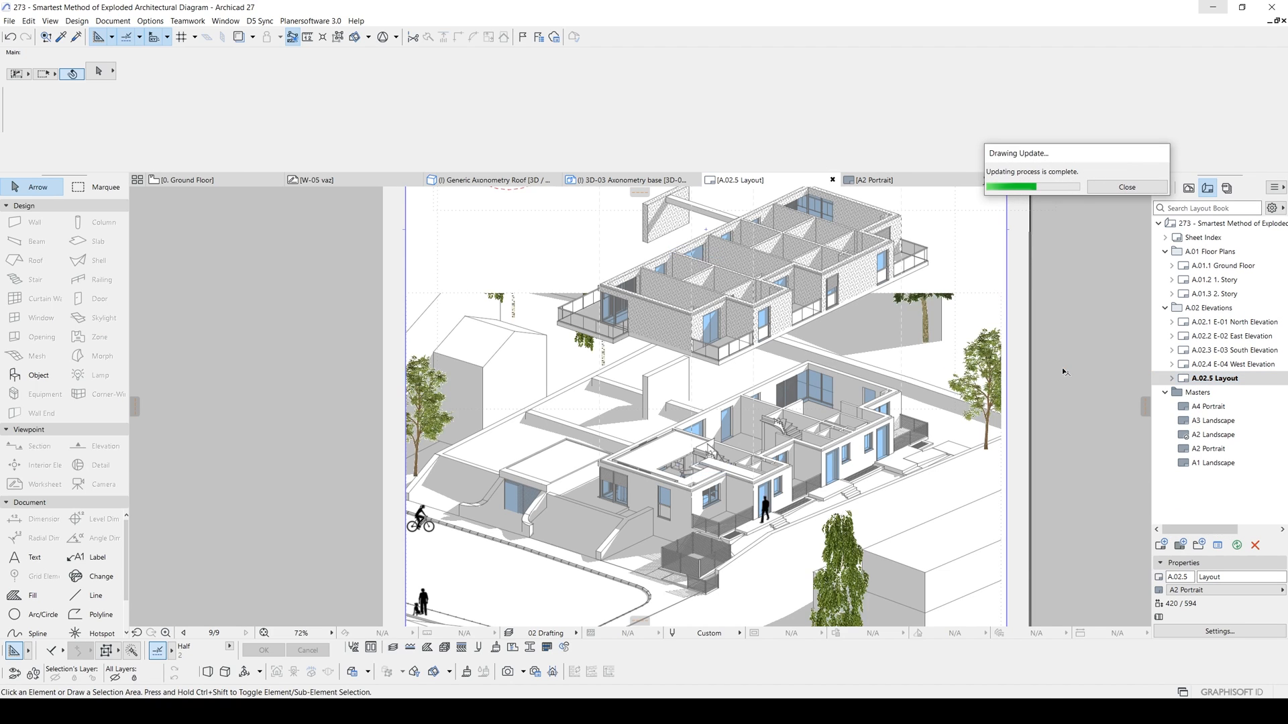
# Extend the base axonometry drawing's frame upward to a height of about 319 mm and update the drawing to the frame
pyautogui.scroll(-4, 1037, 367)
pyautogui.click(972, 328)
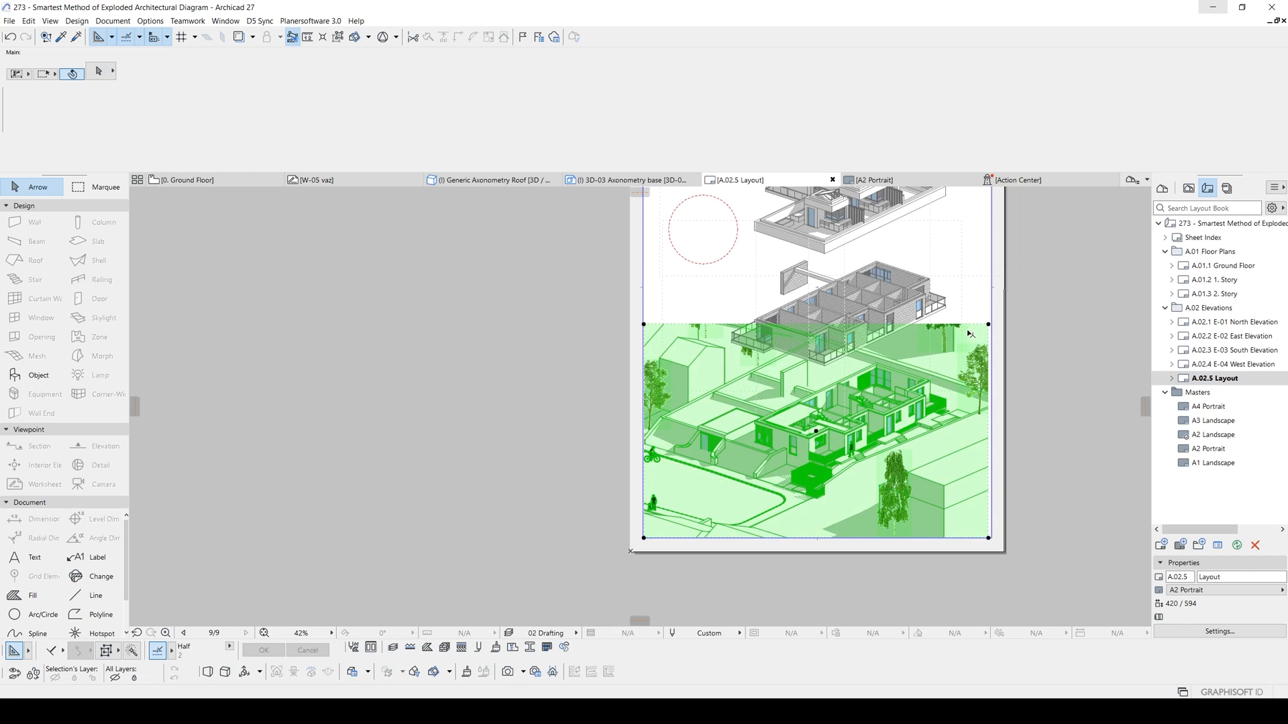
pyautogui.click(969, 324)
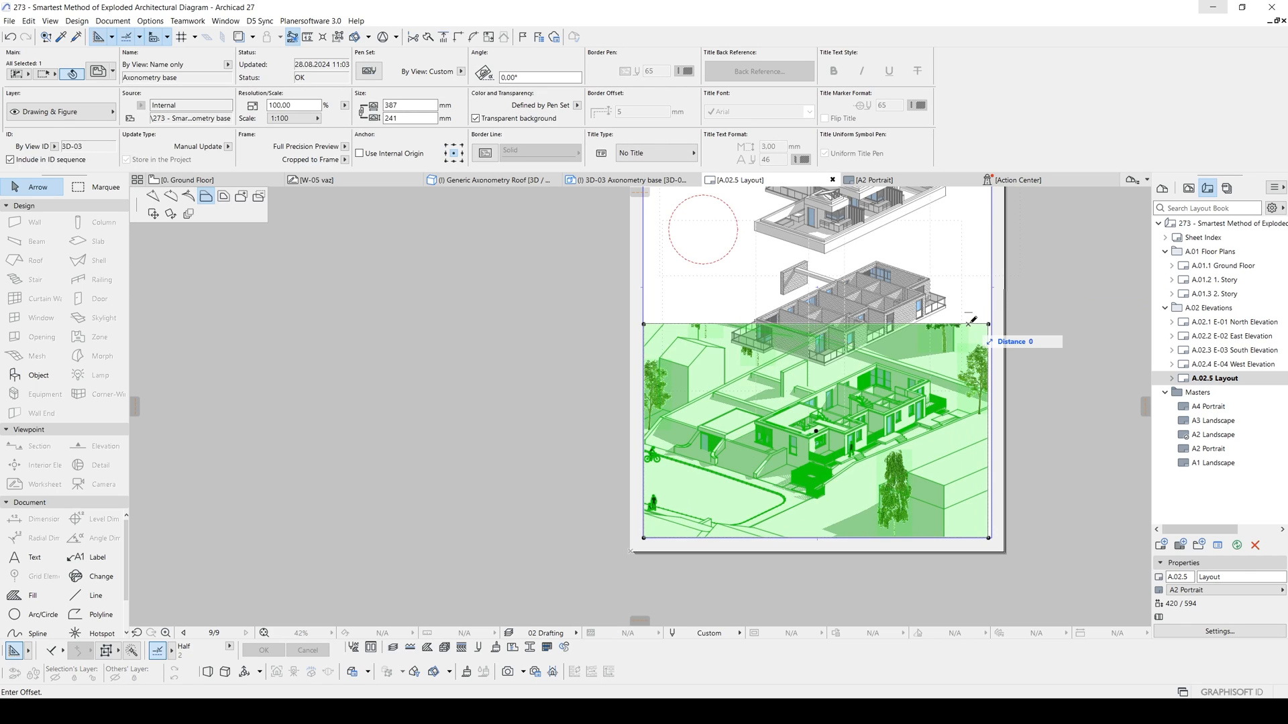
pyautogui.click(969, 255)
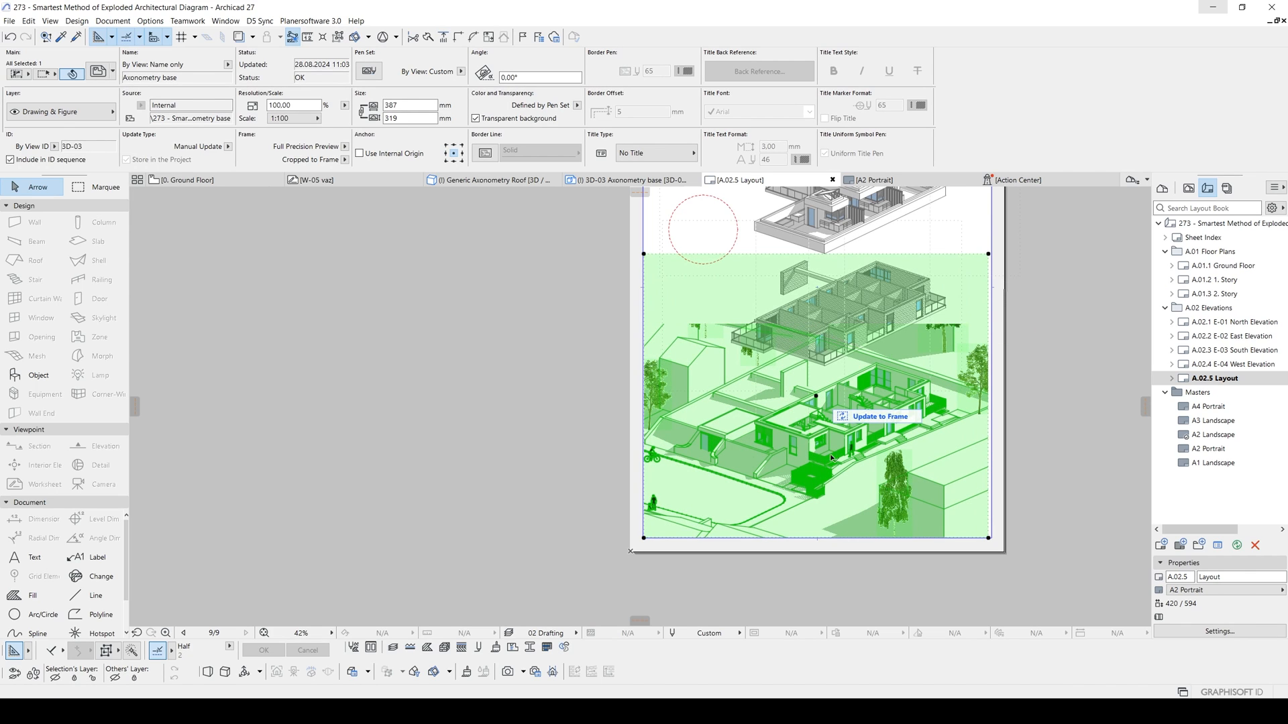
pyautogui.click(866, 417)
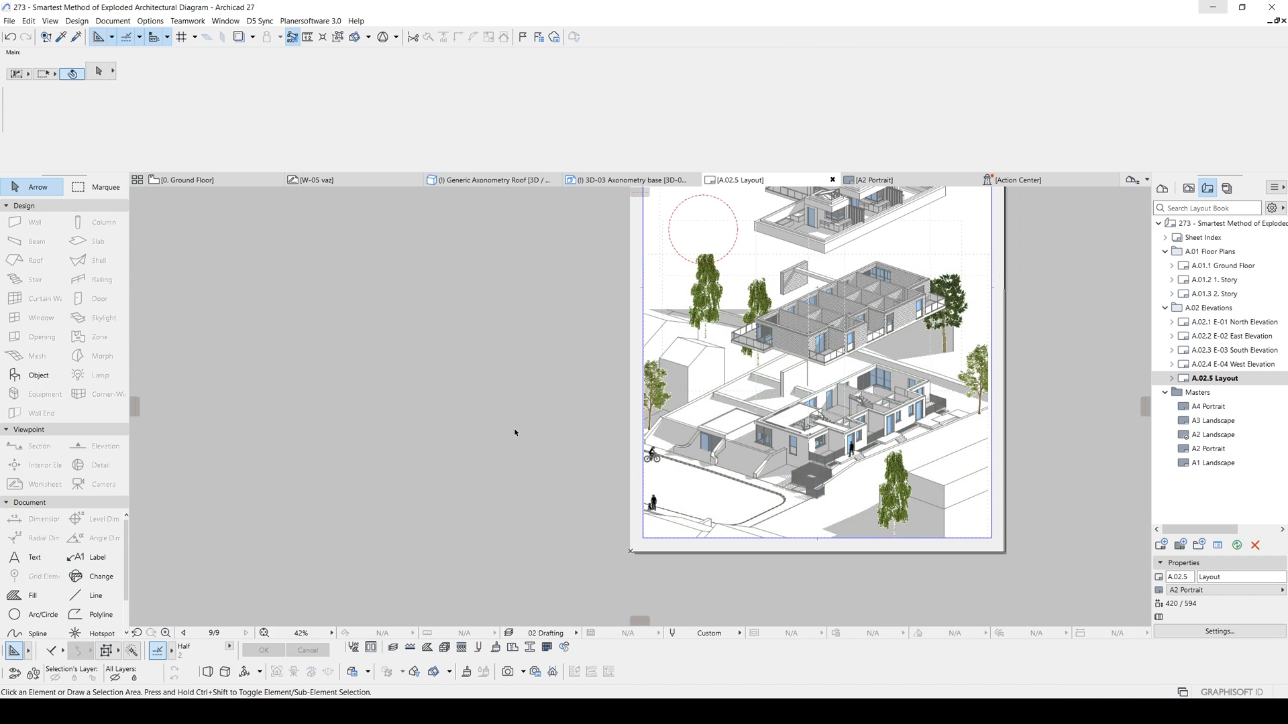
# Check which pen number the dashed vertical guide line below the roof axonometry uses
pyautogui.moveTo(924, 389); pyautogui.dragTo(770, 515, button='middle')
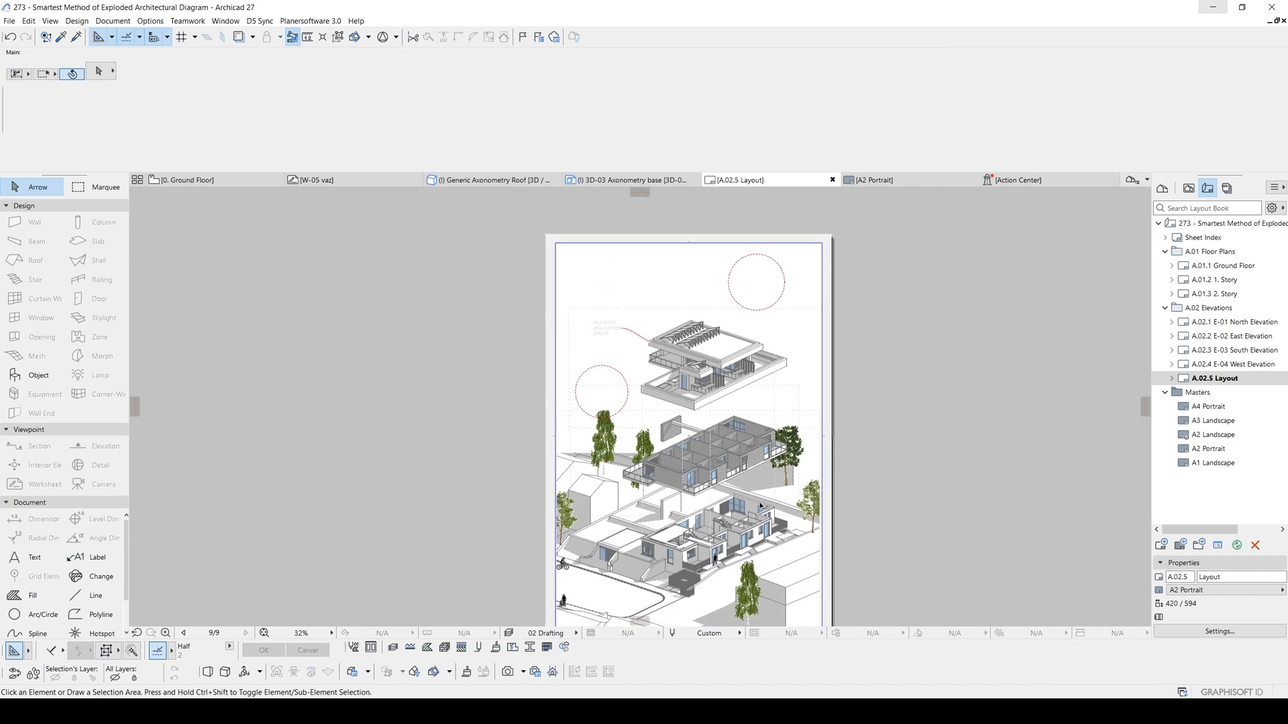
pyautogui.click(710, 634)
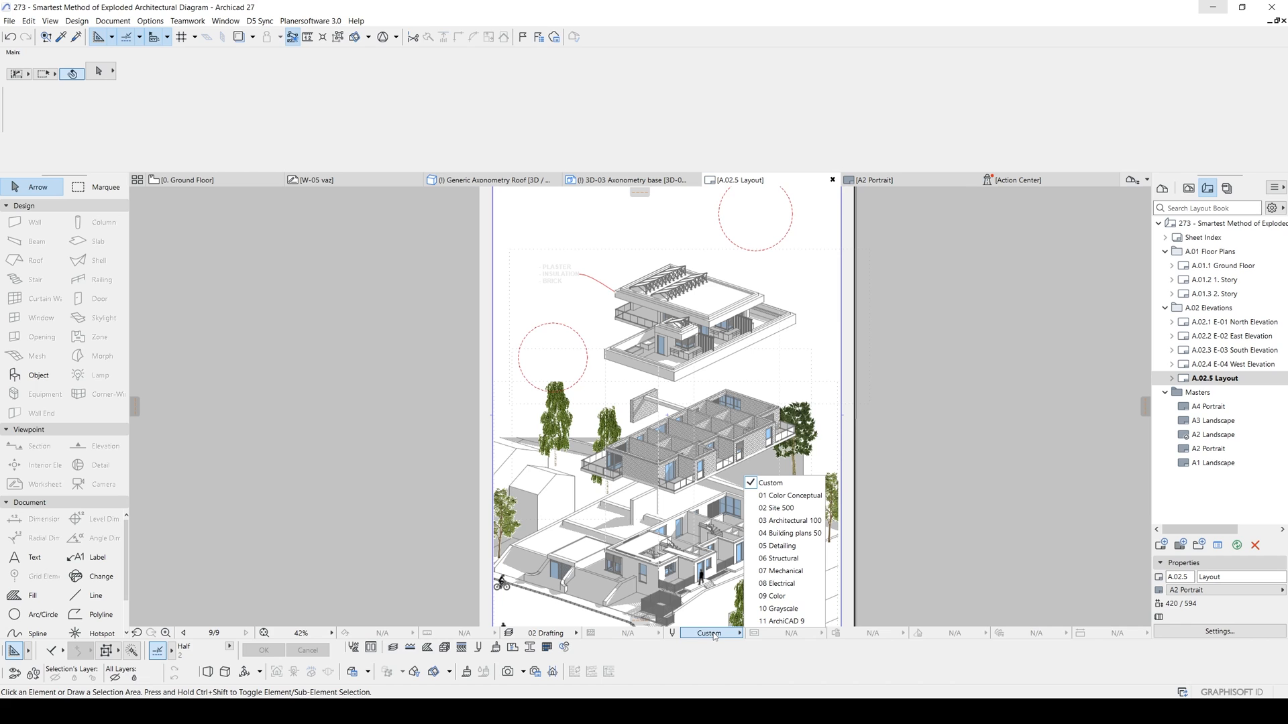
pyautogui.scroll(6, 658, 525)
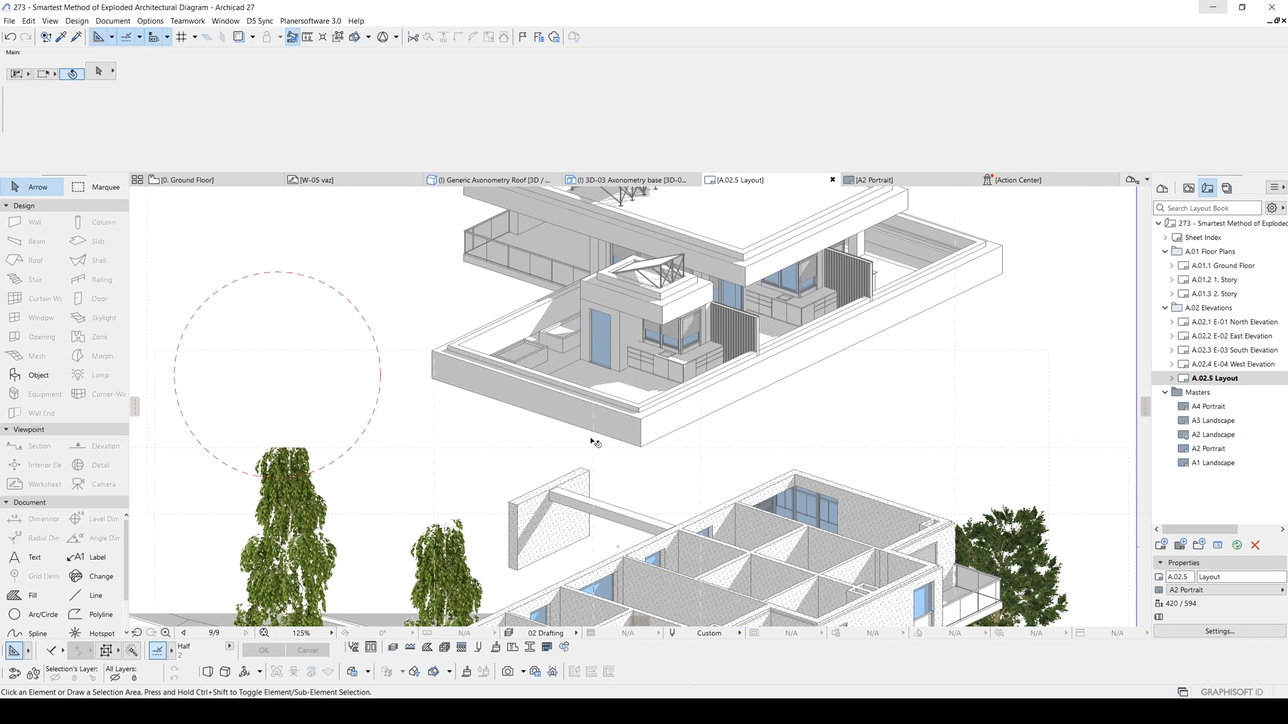
pyautogui.click(592, 441)
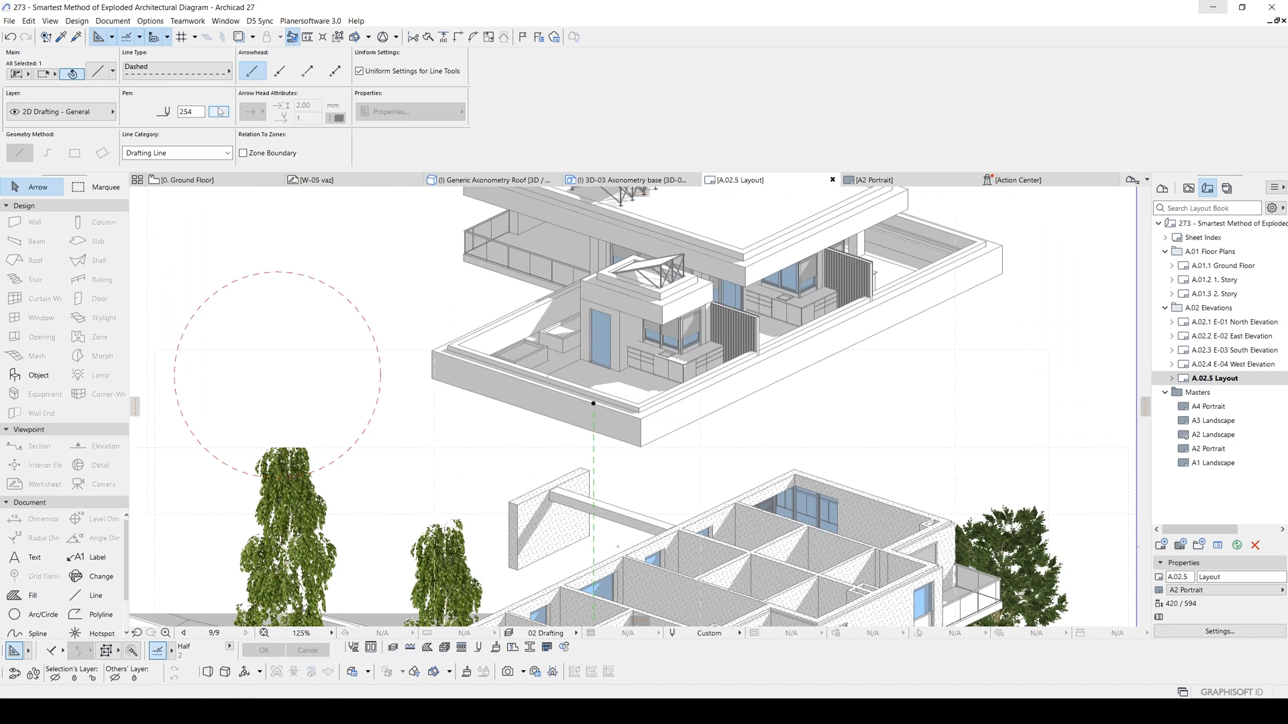
pyautogui.click(222, 242)
# Change pen 254 in the Layout Book's custom pen set to red with a pen weight of 1 mm
pyautogui.click(694, 633)
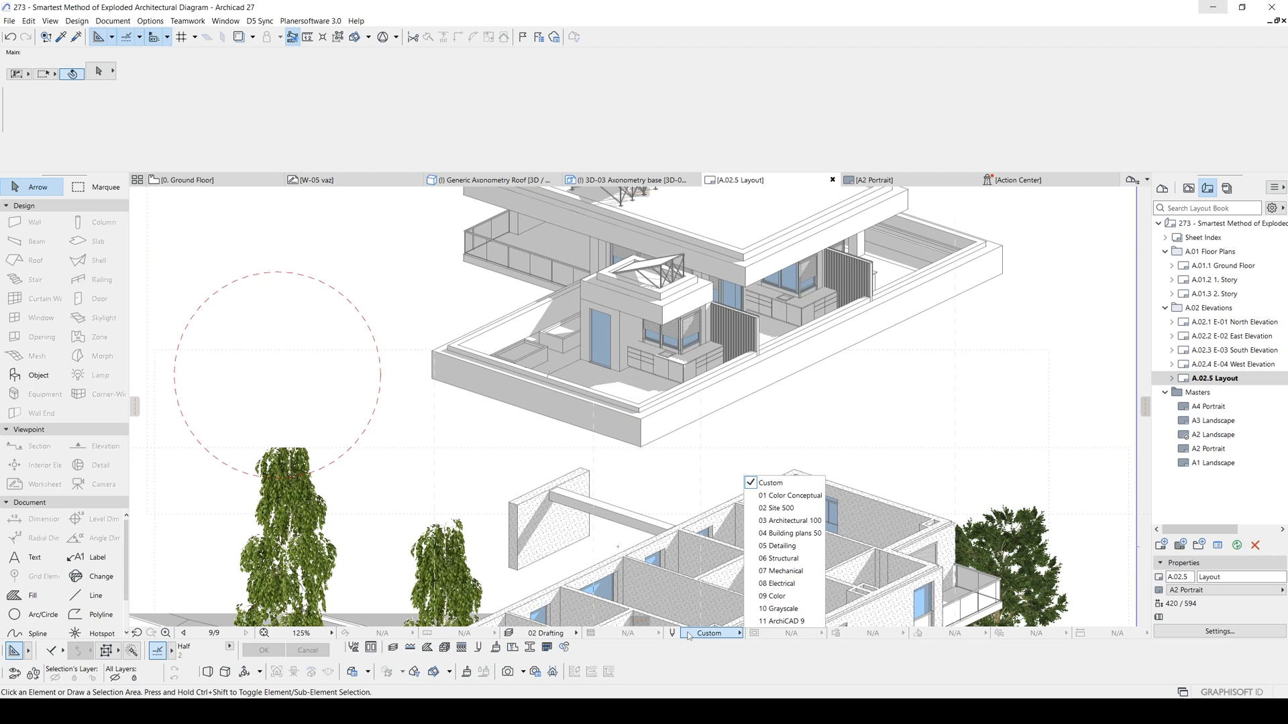
pyautogui.click(671, 634)
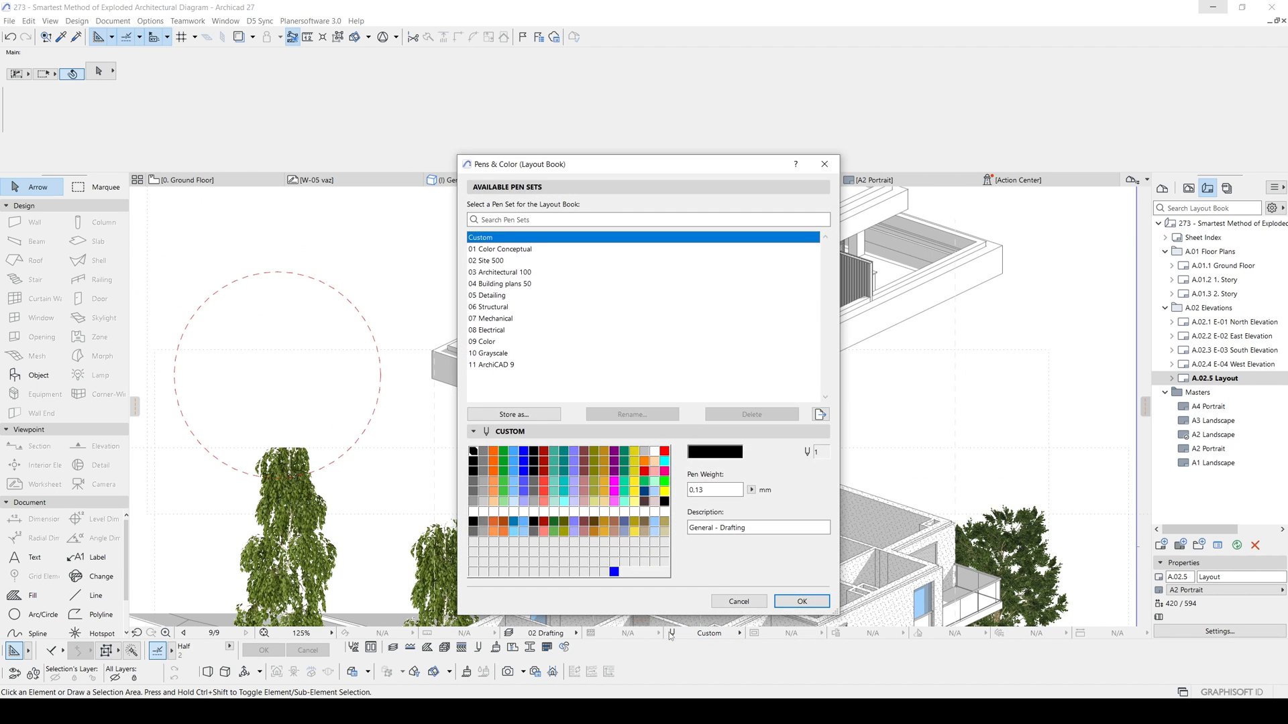
pyautogui.press('Escape')
pyautogui.click(672, 633)
pyautogui.click(604, 571)
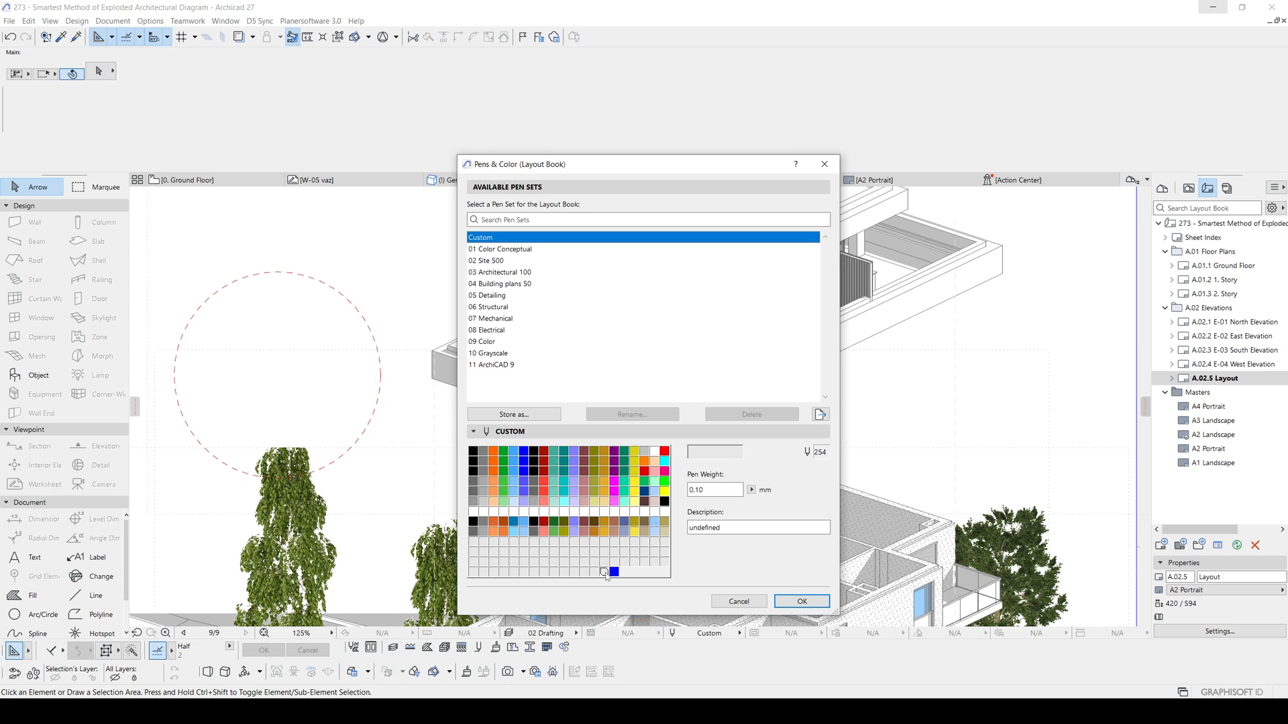
pyautogui.click(707, 458)
pyautogui.click(650, 191)
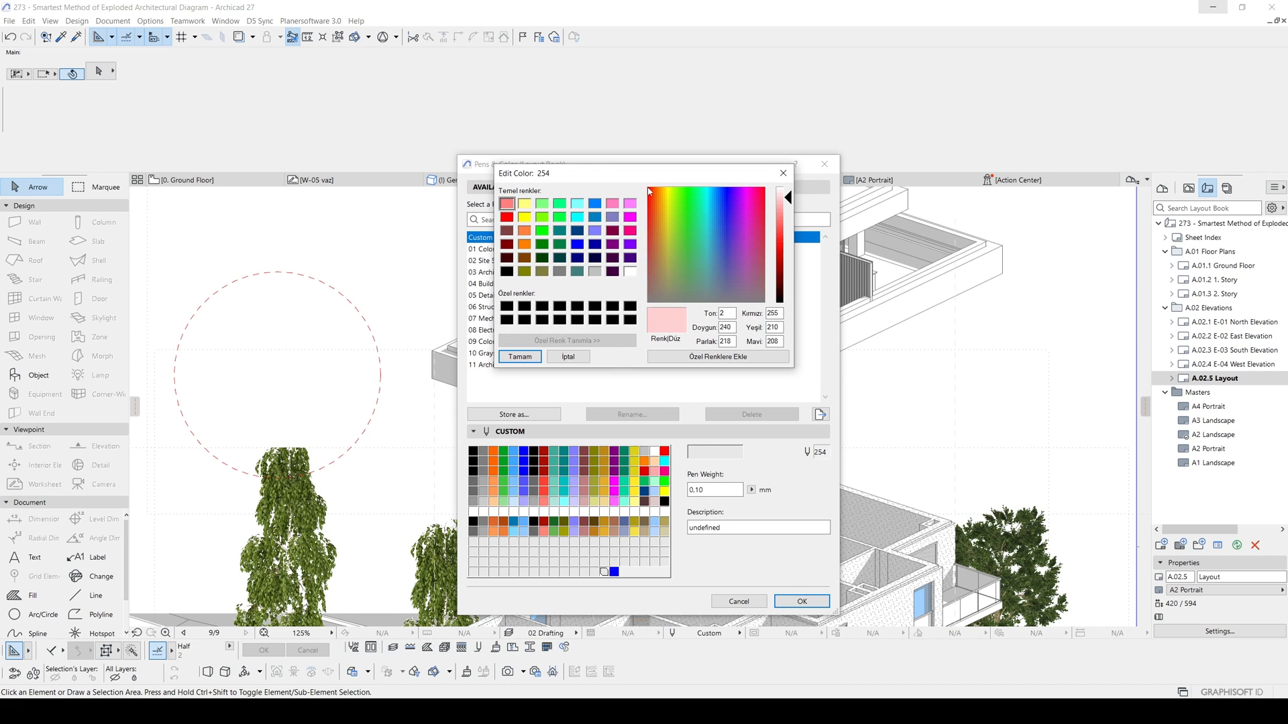
pyautogui.click(780, 250)
pyautogui.click(515, 360)
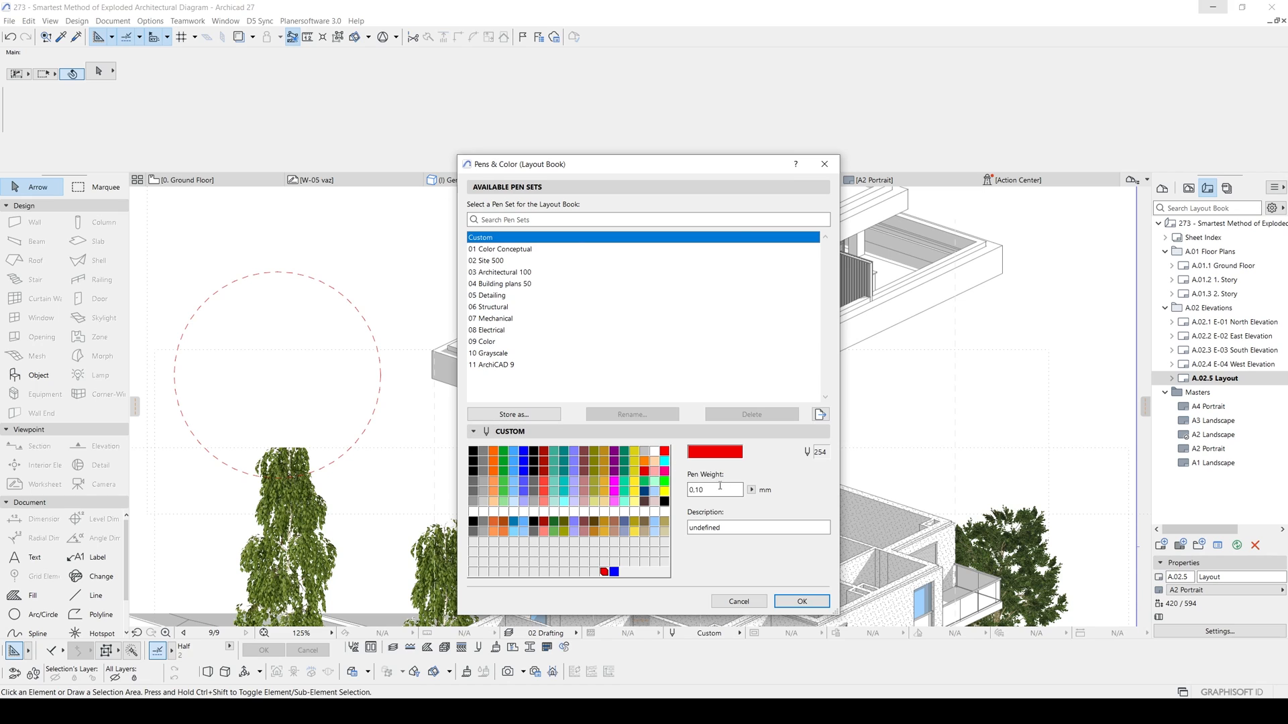
pyautogui.write('1')
pyautogui.press('Tab')
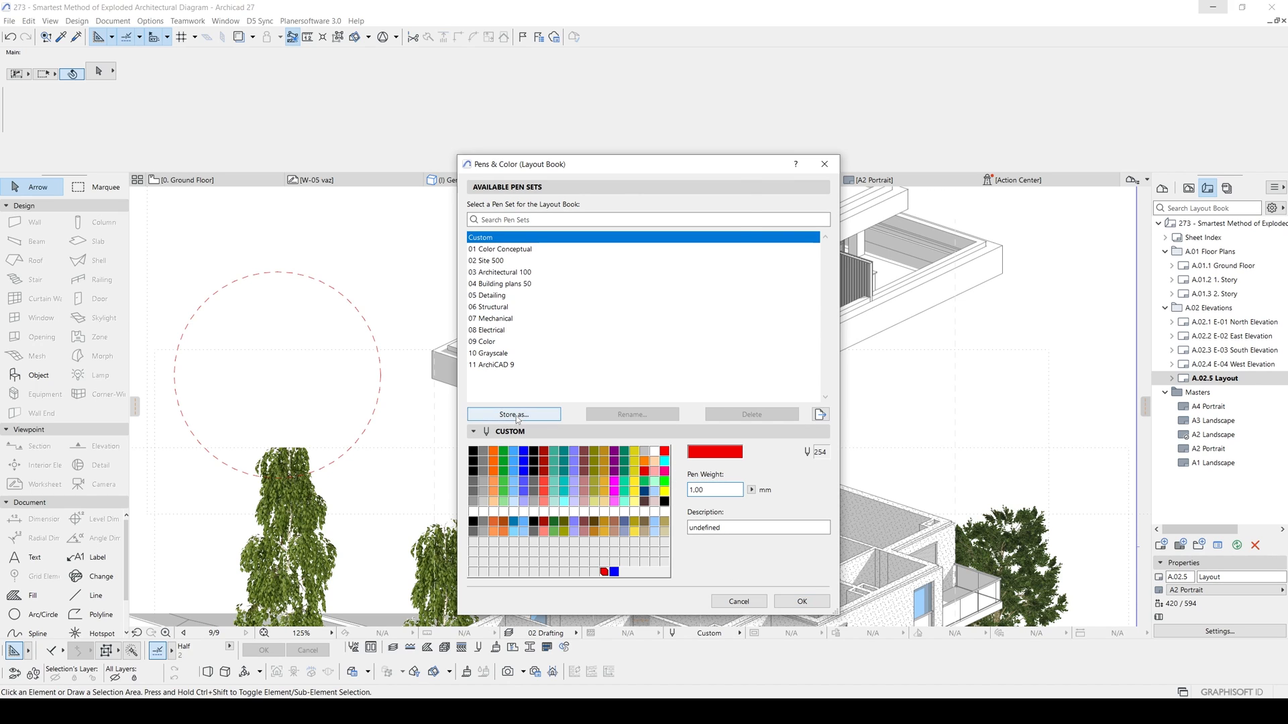
# Store the custom pen set as "layout" and apply it to the Layout Book
pyautogui.click(513, 415)
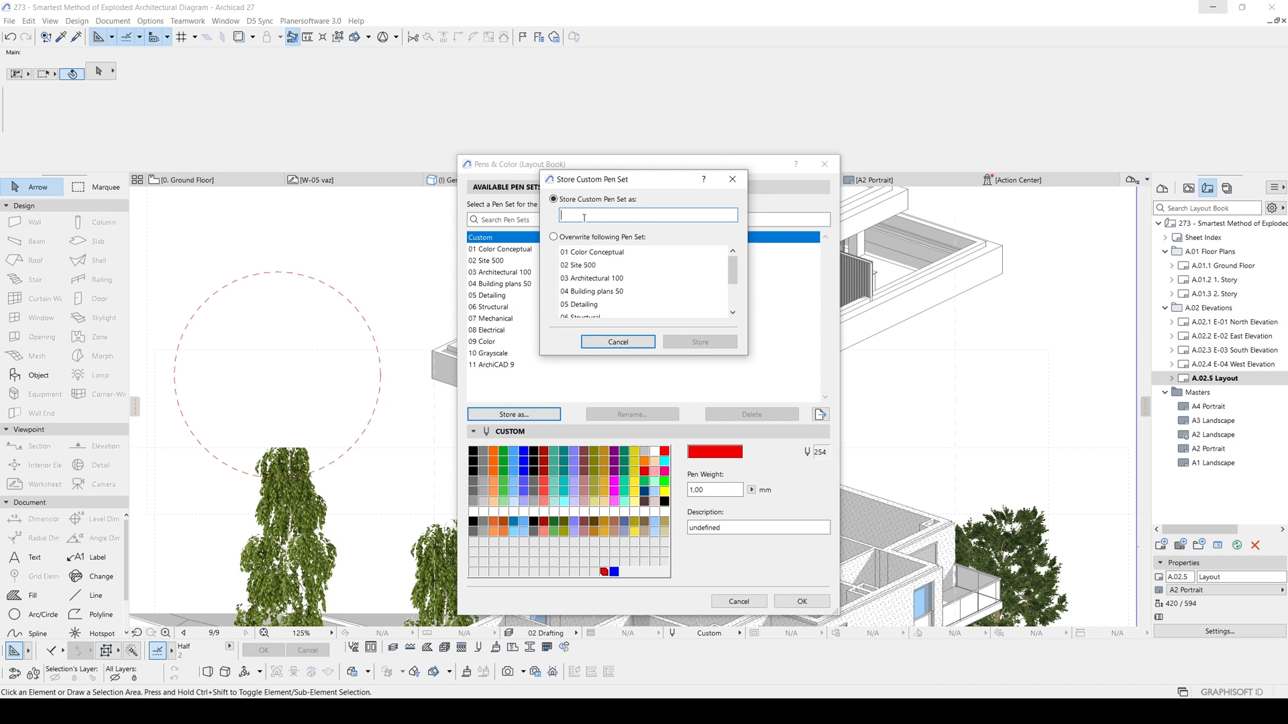
pyautogui.write('layout')
pyautogui.press('Return')
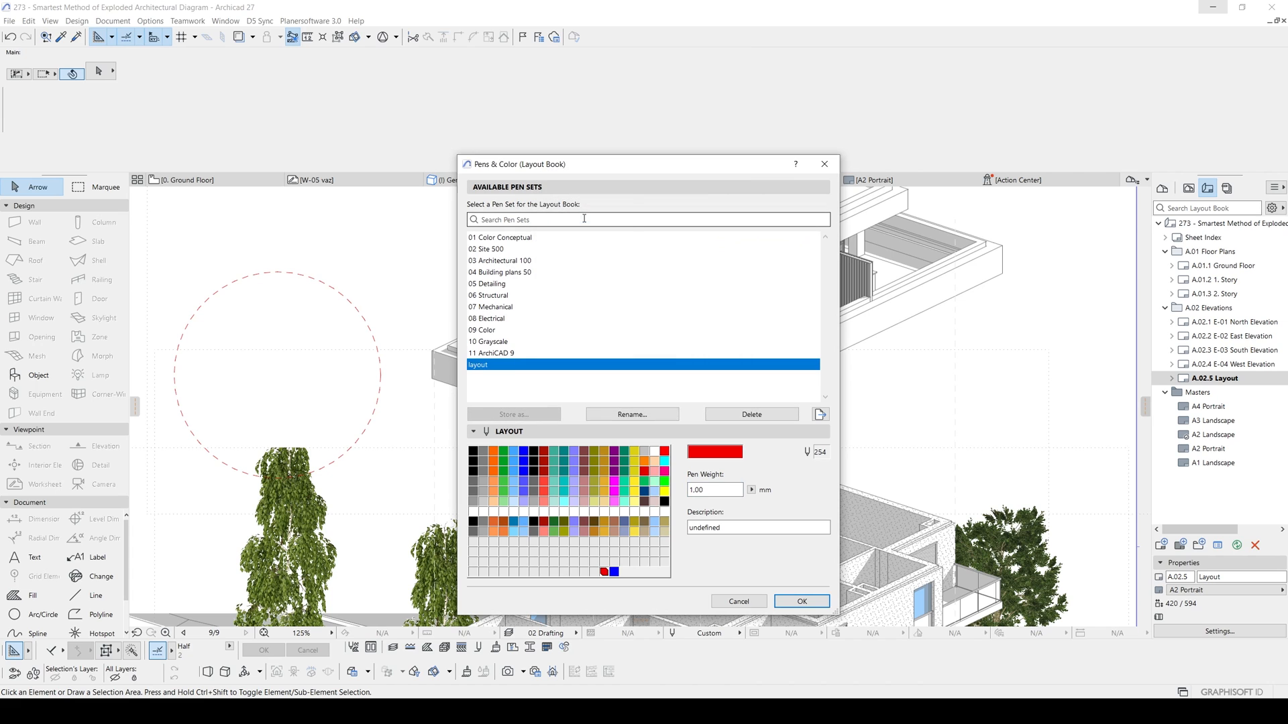
pyautogui.click(781, 600)
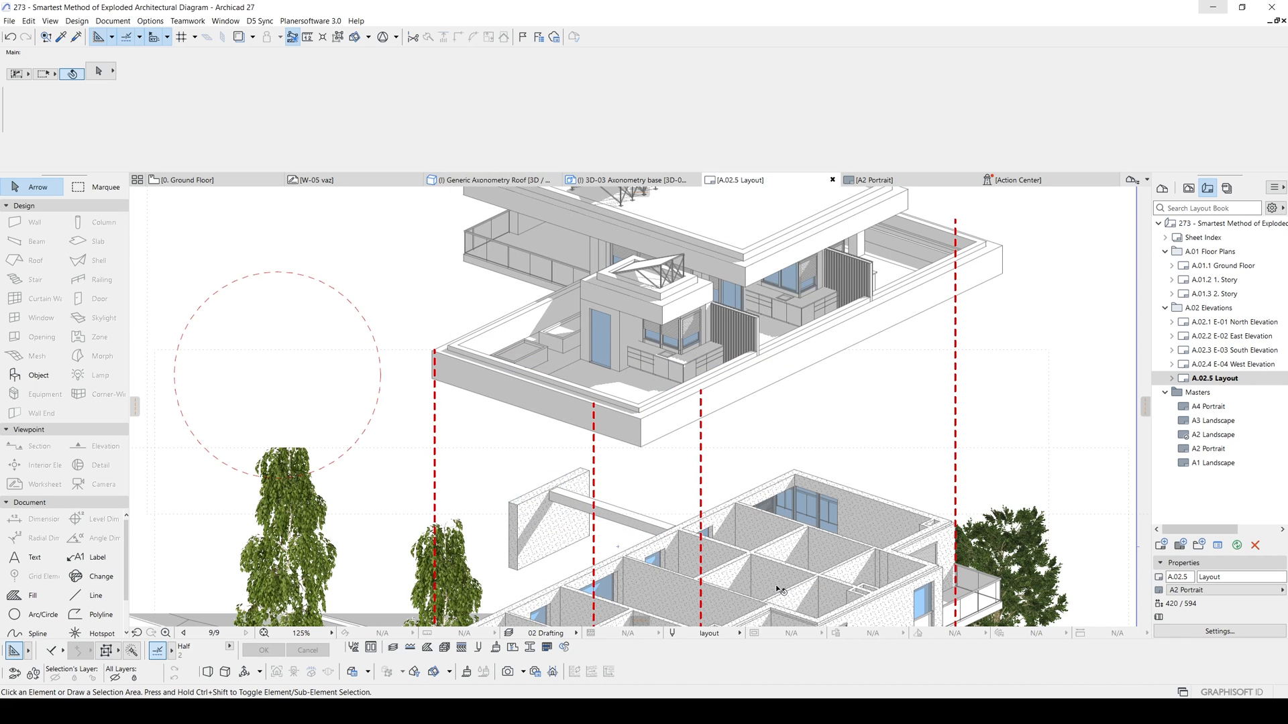
pyautogui.scroll(-5, 730, 356)
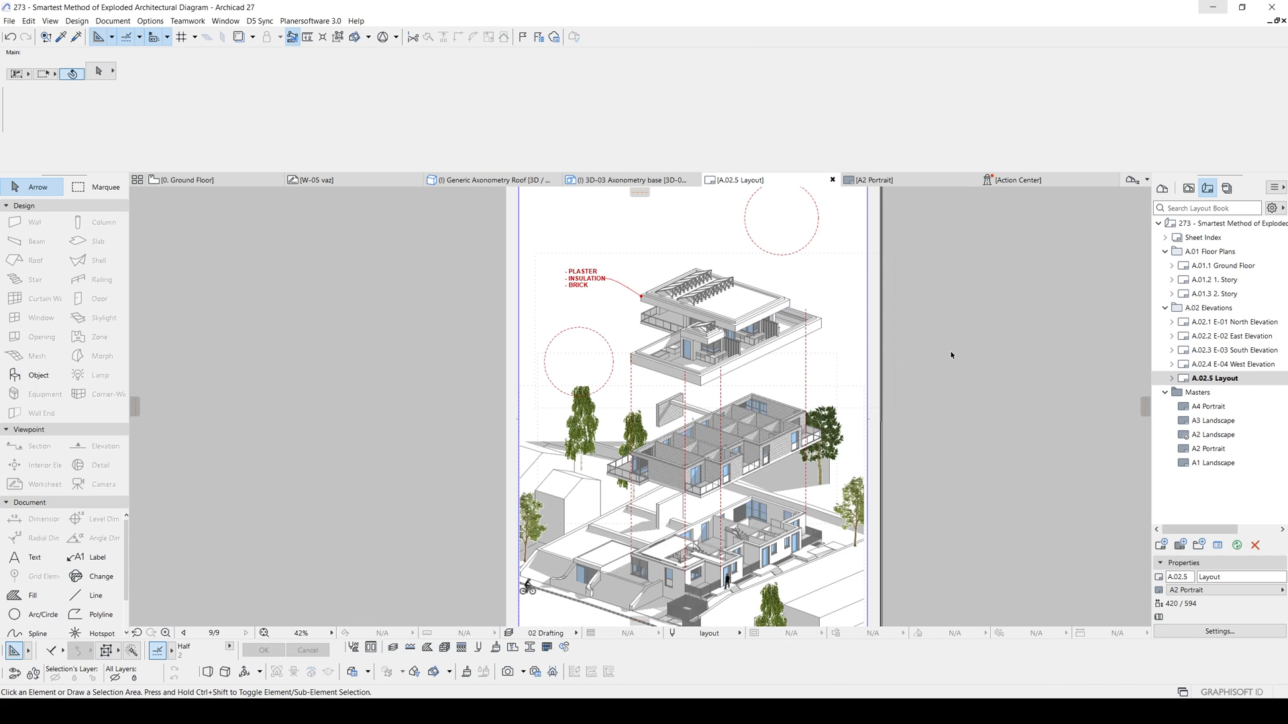
pyautogui.scroll(-3, 682, 391)
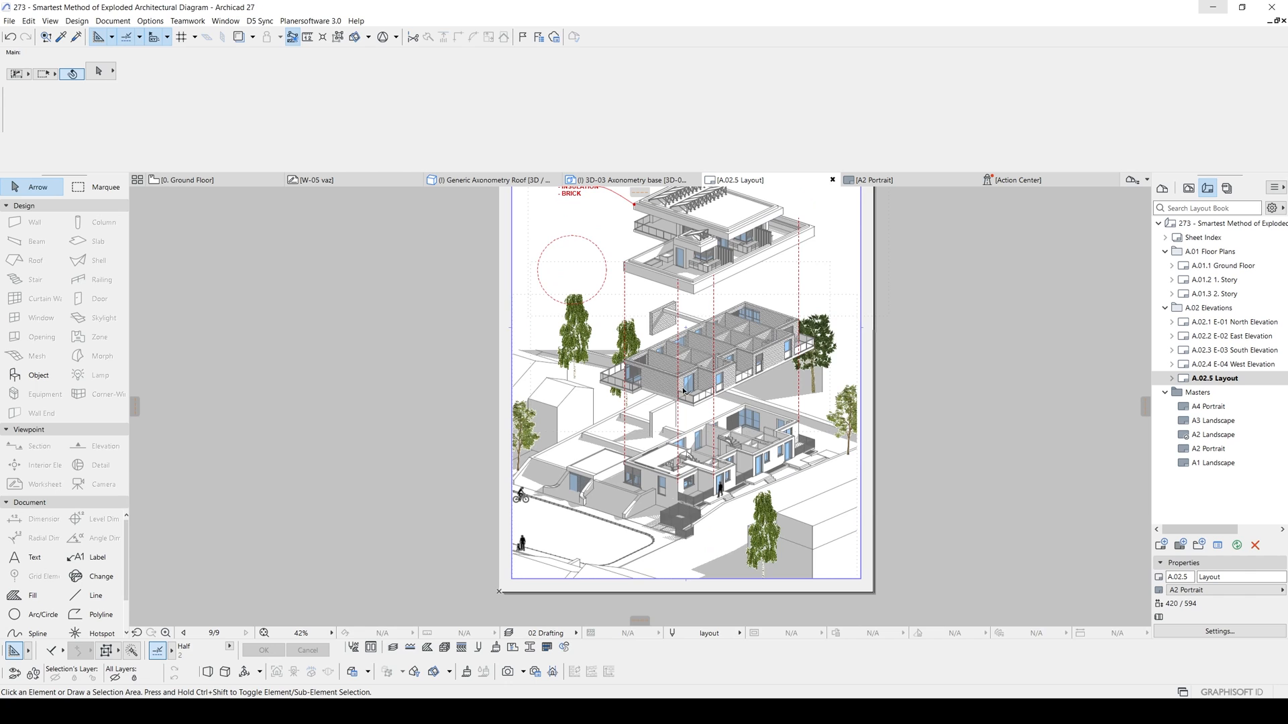
pyautogui.scroll(-2, 683, 391)
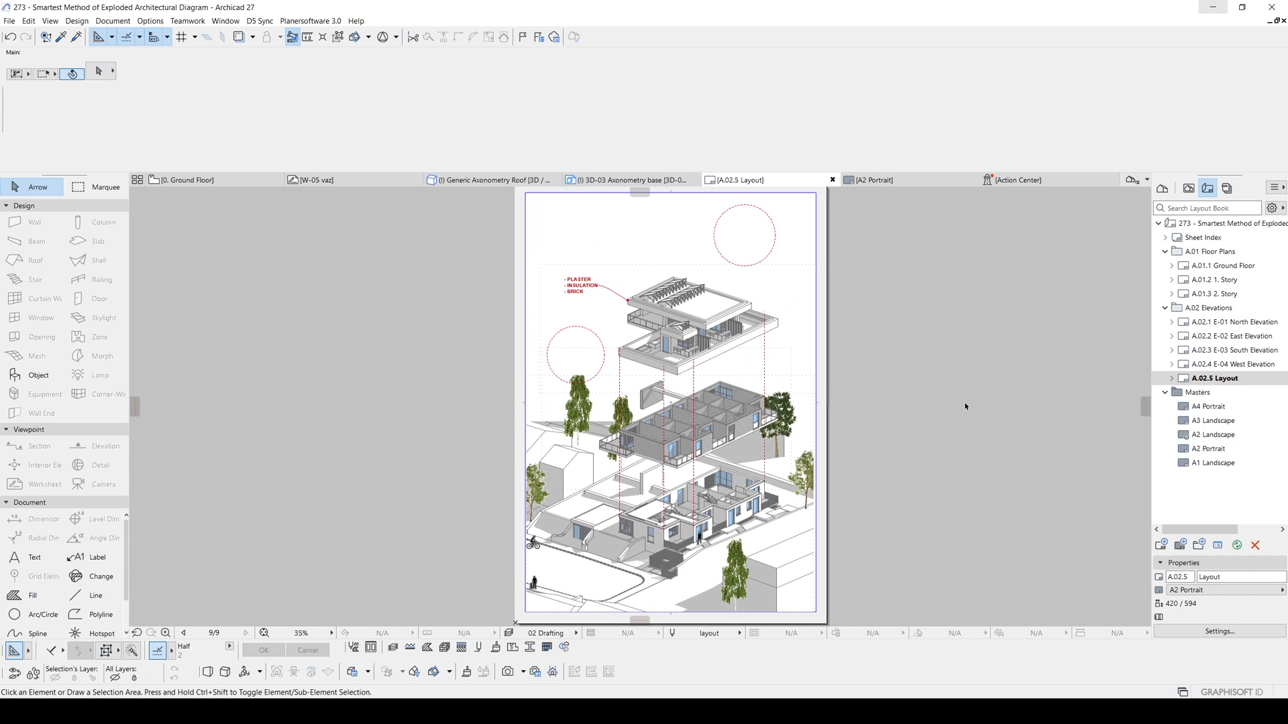
pyautogui.scroll(2, 944, 401)
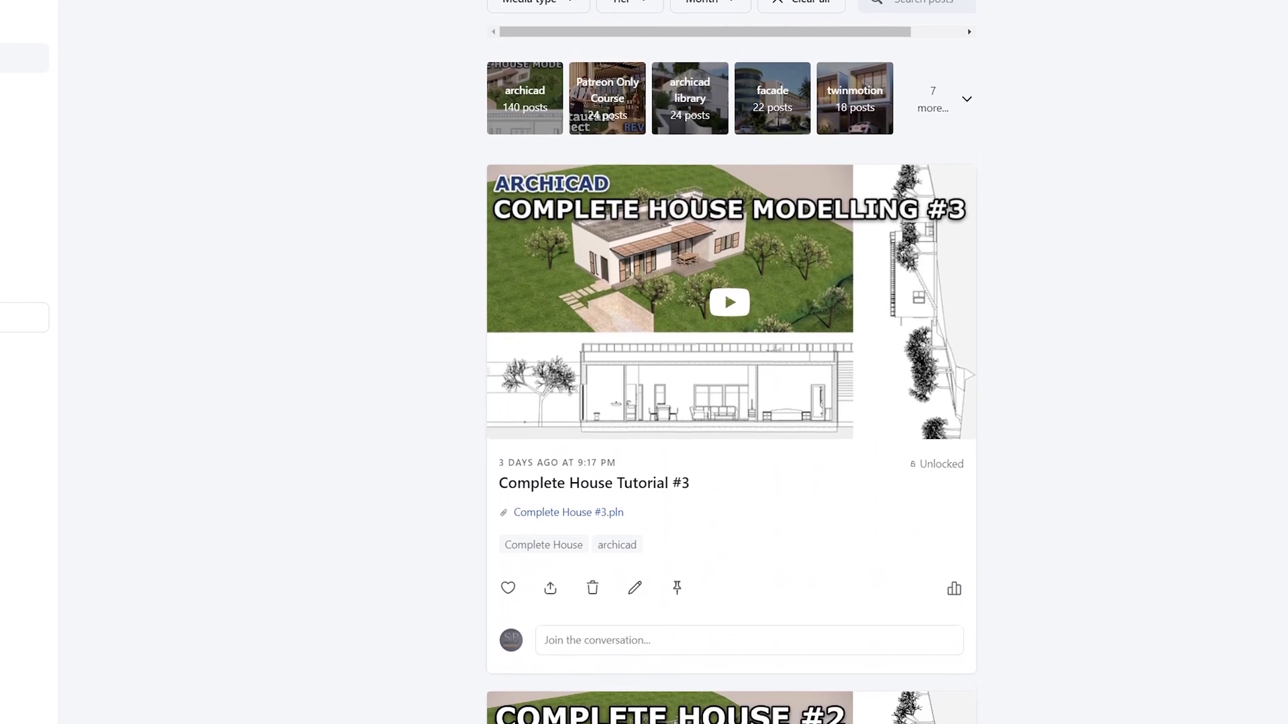
pyautogui.scroll(-4, 731, 363)
pyautogui.scroll(-6, 731, 362)
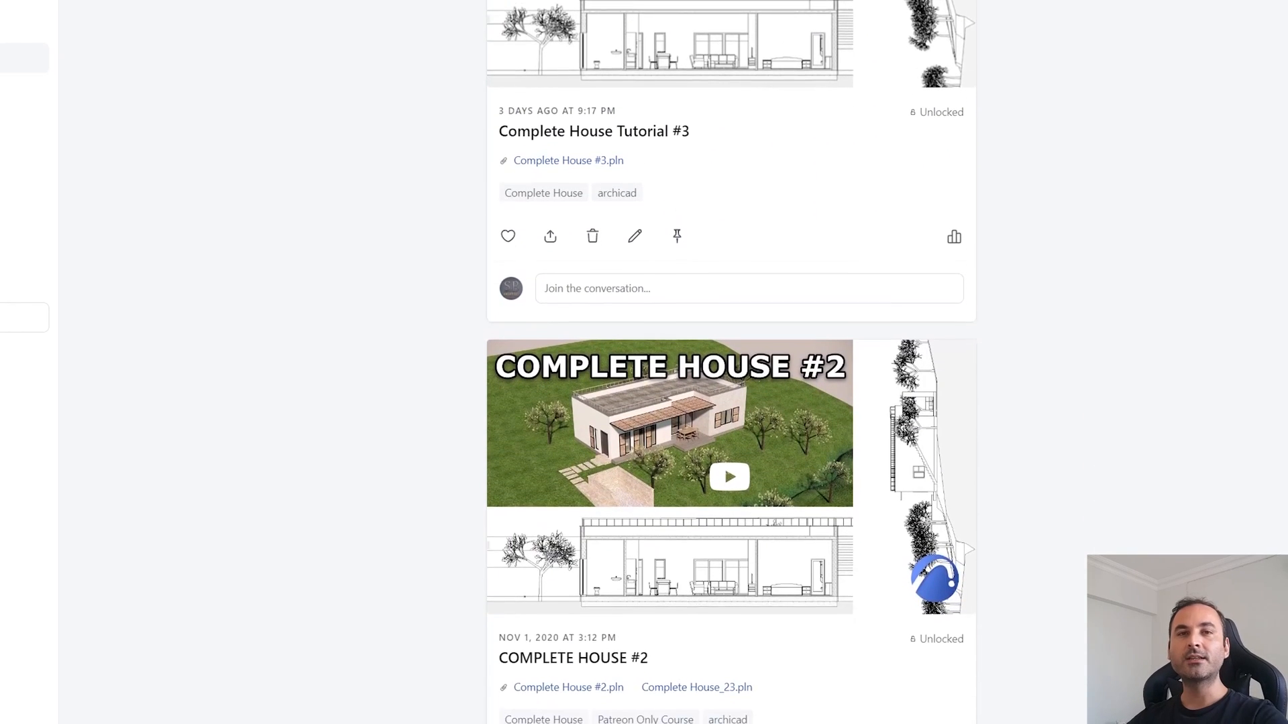
pyautogui.scroll(-5, 731, 362)
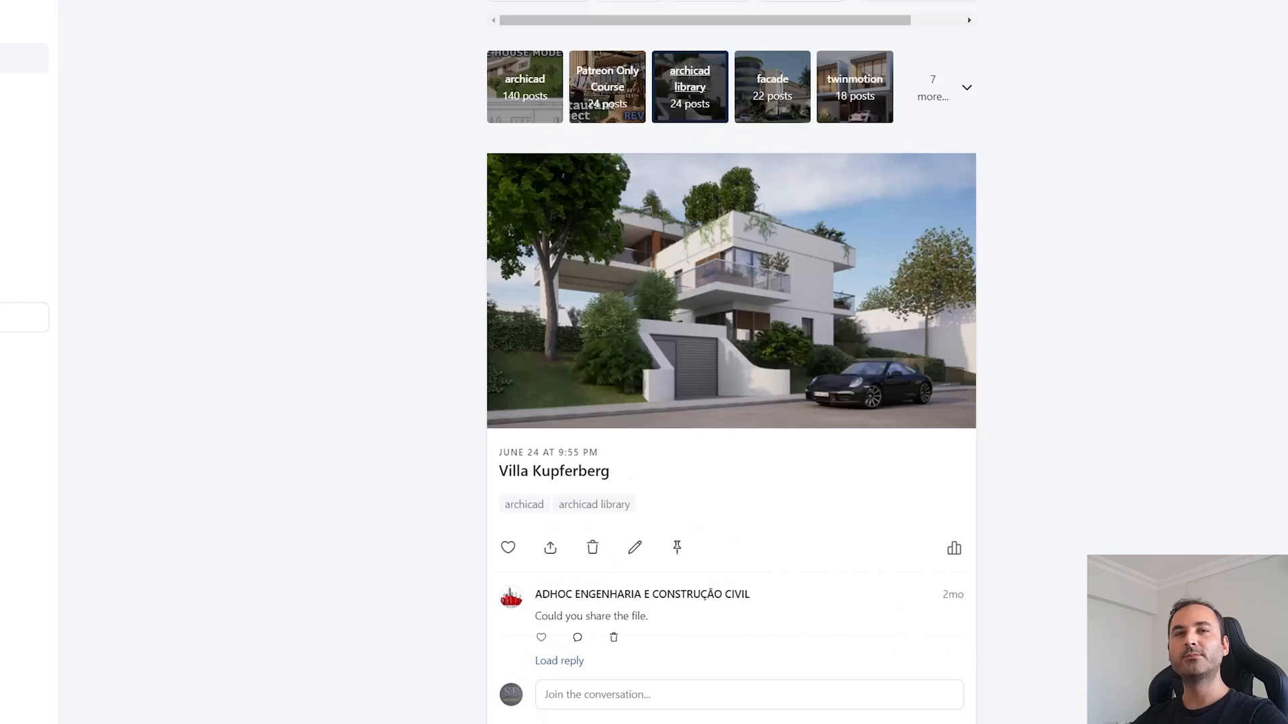
pyautogui.scroll(-4, 732, 362)
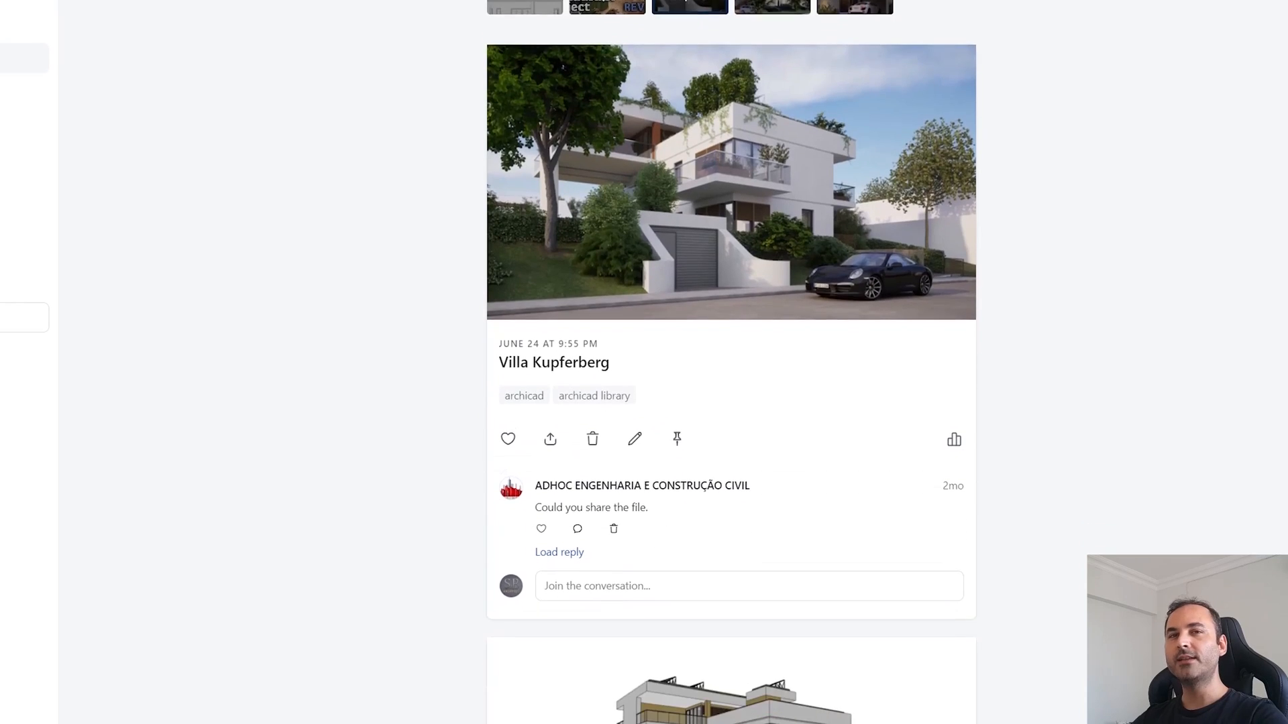